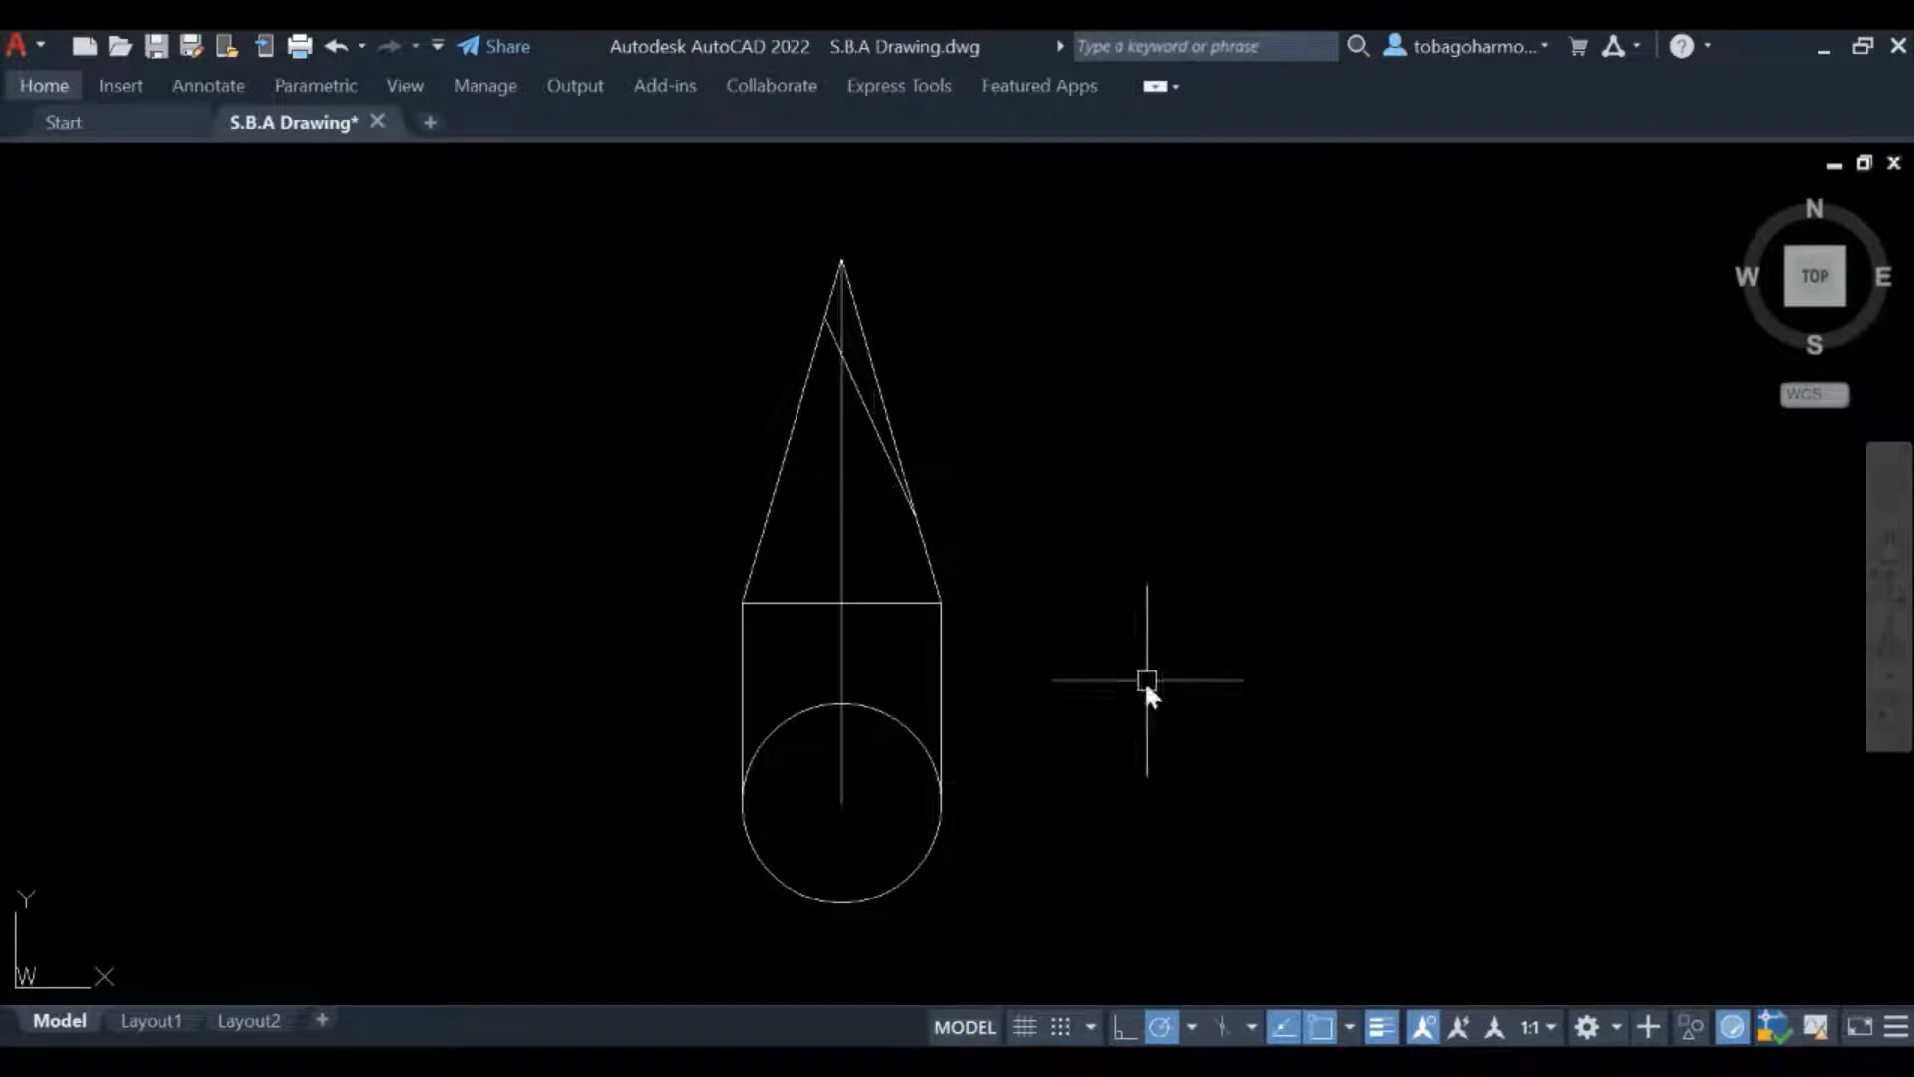
Set the polar tracking angle to 30° increments (30, 60, 90, 120...)
type("line")
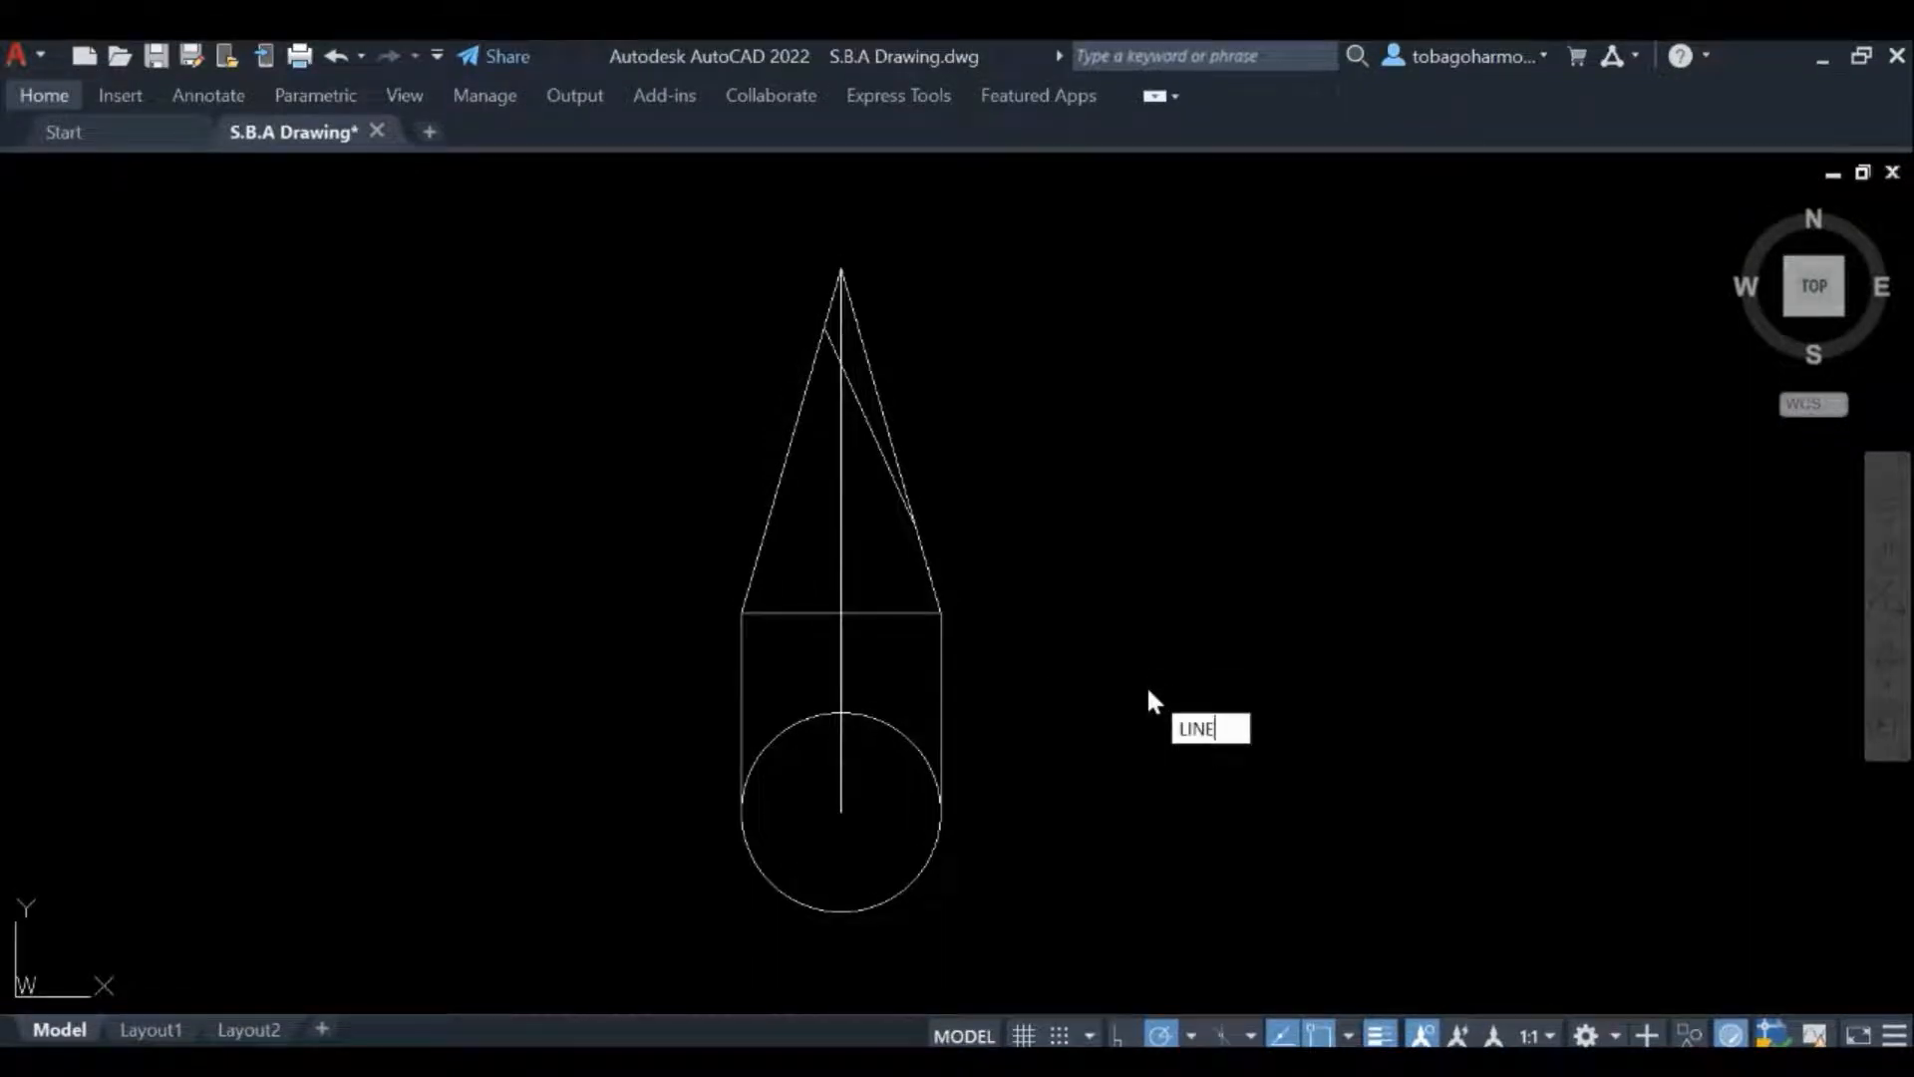
key("Return")
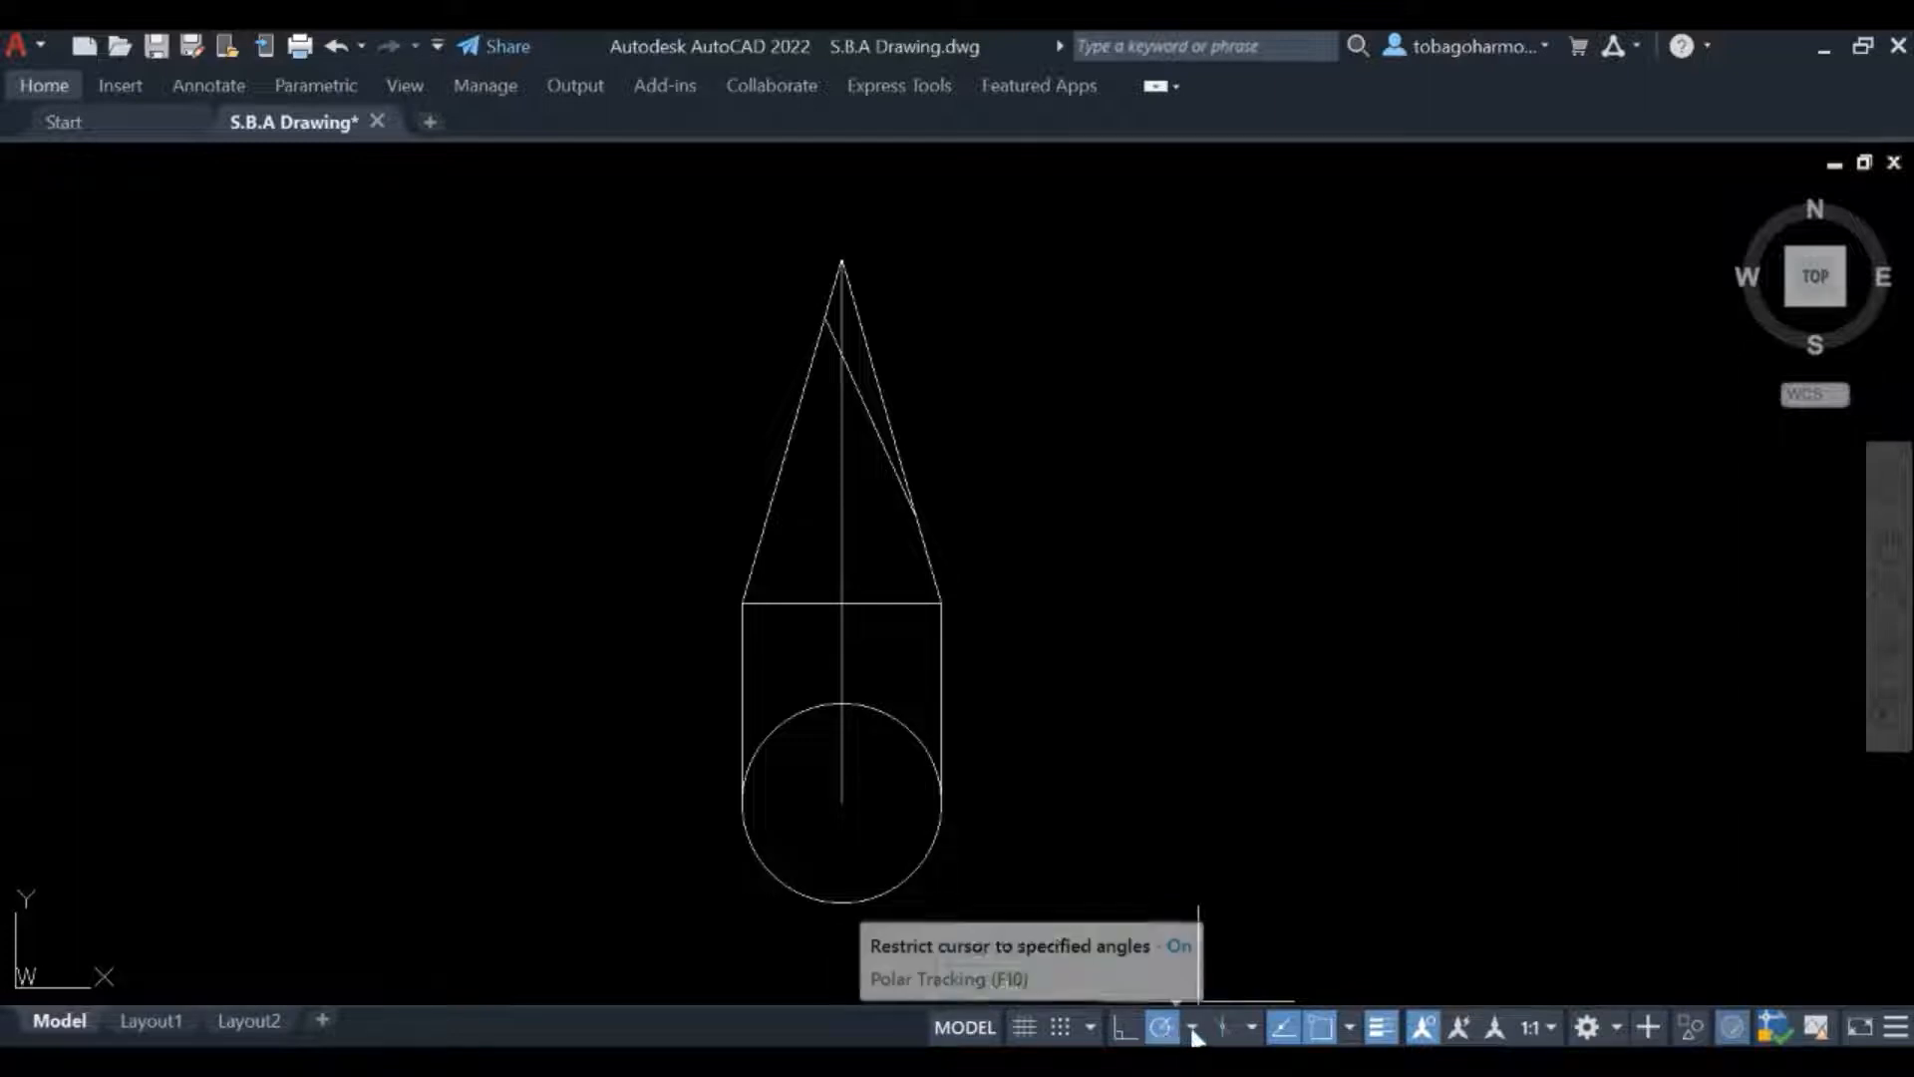
left_click(1192, 1028)
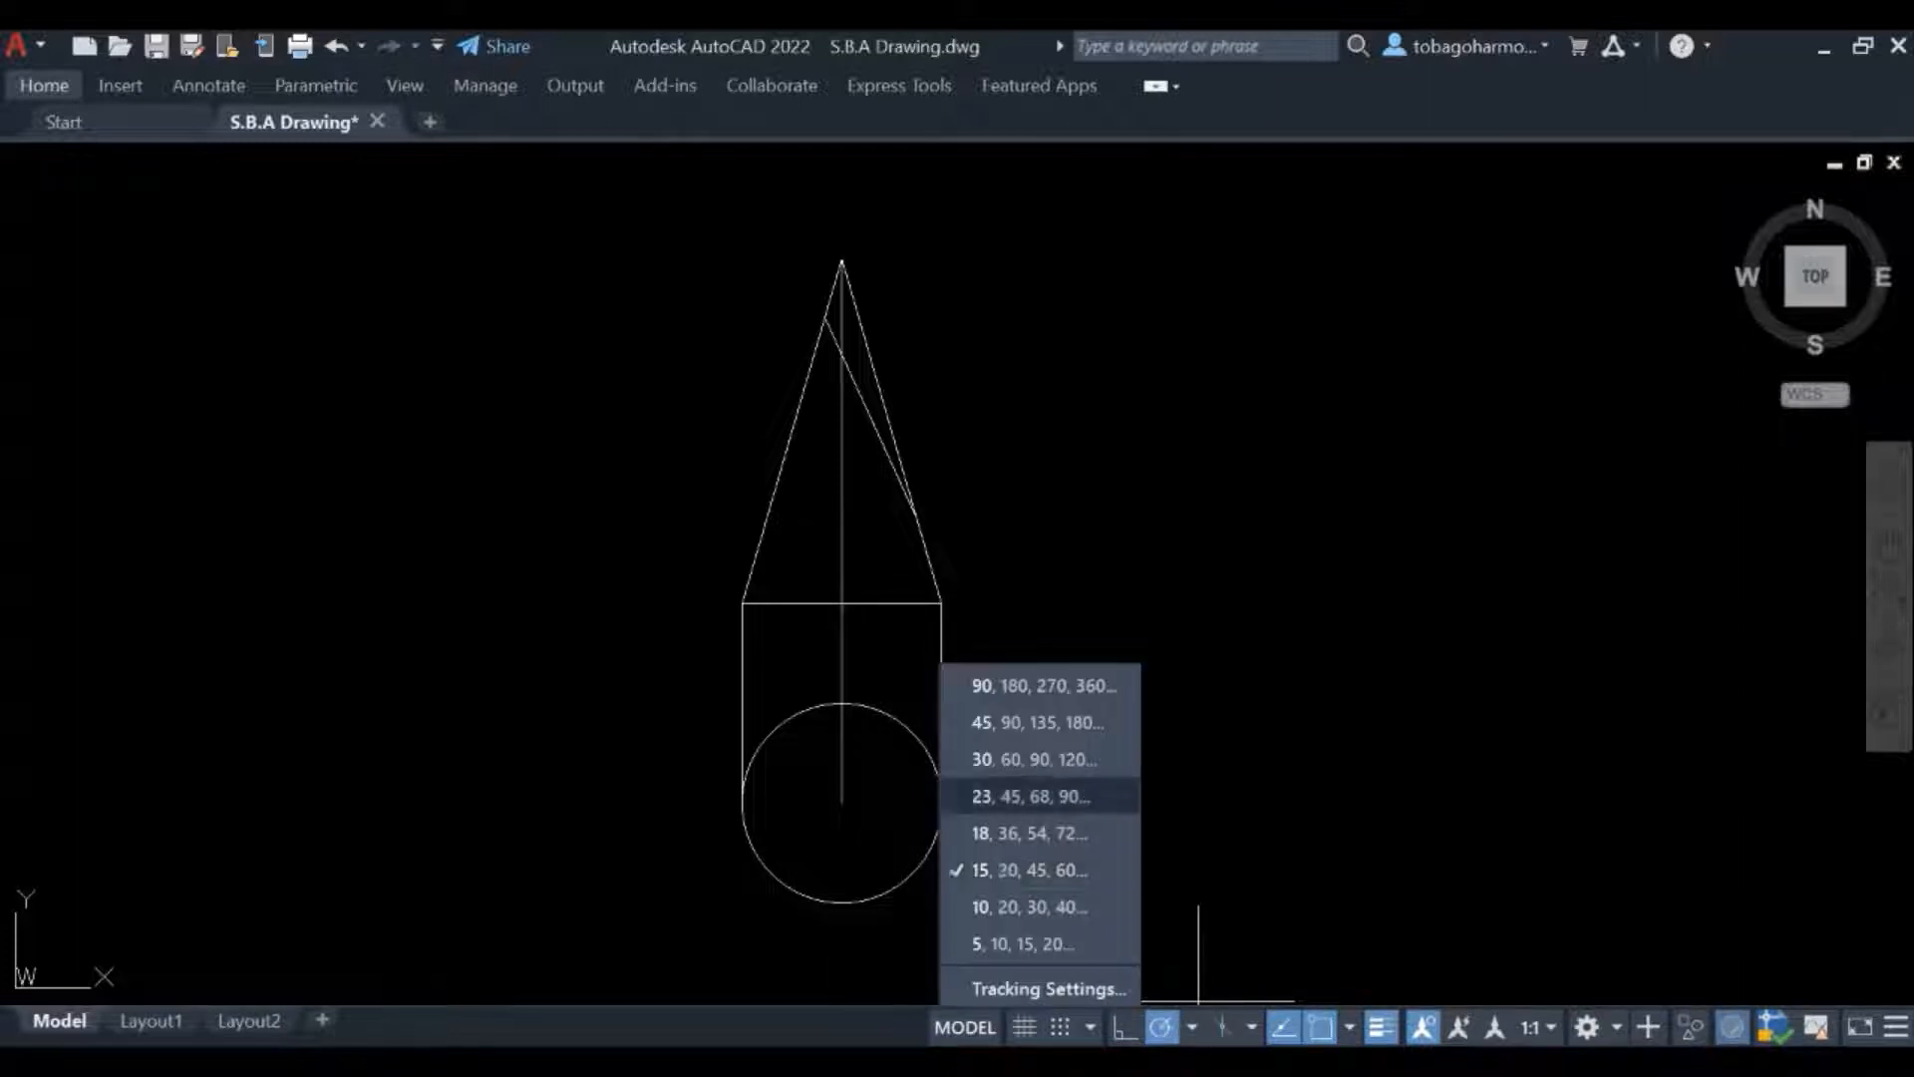
left_click(1033, 759)
Draw a horizontal line through the circle's centre spanning its full diameter, between the two vertical projection lines
key("l")
key("Return")
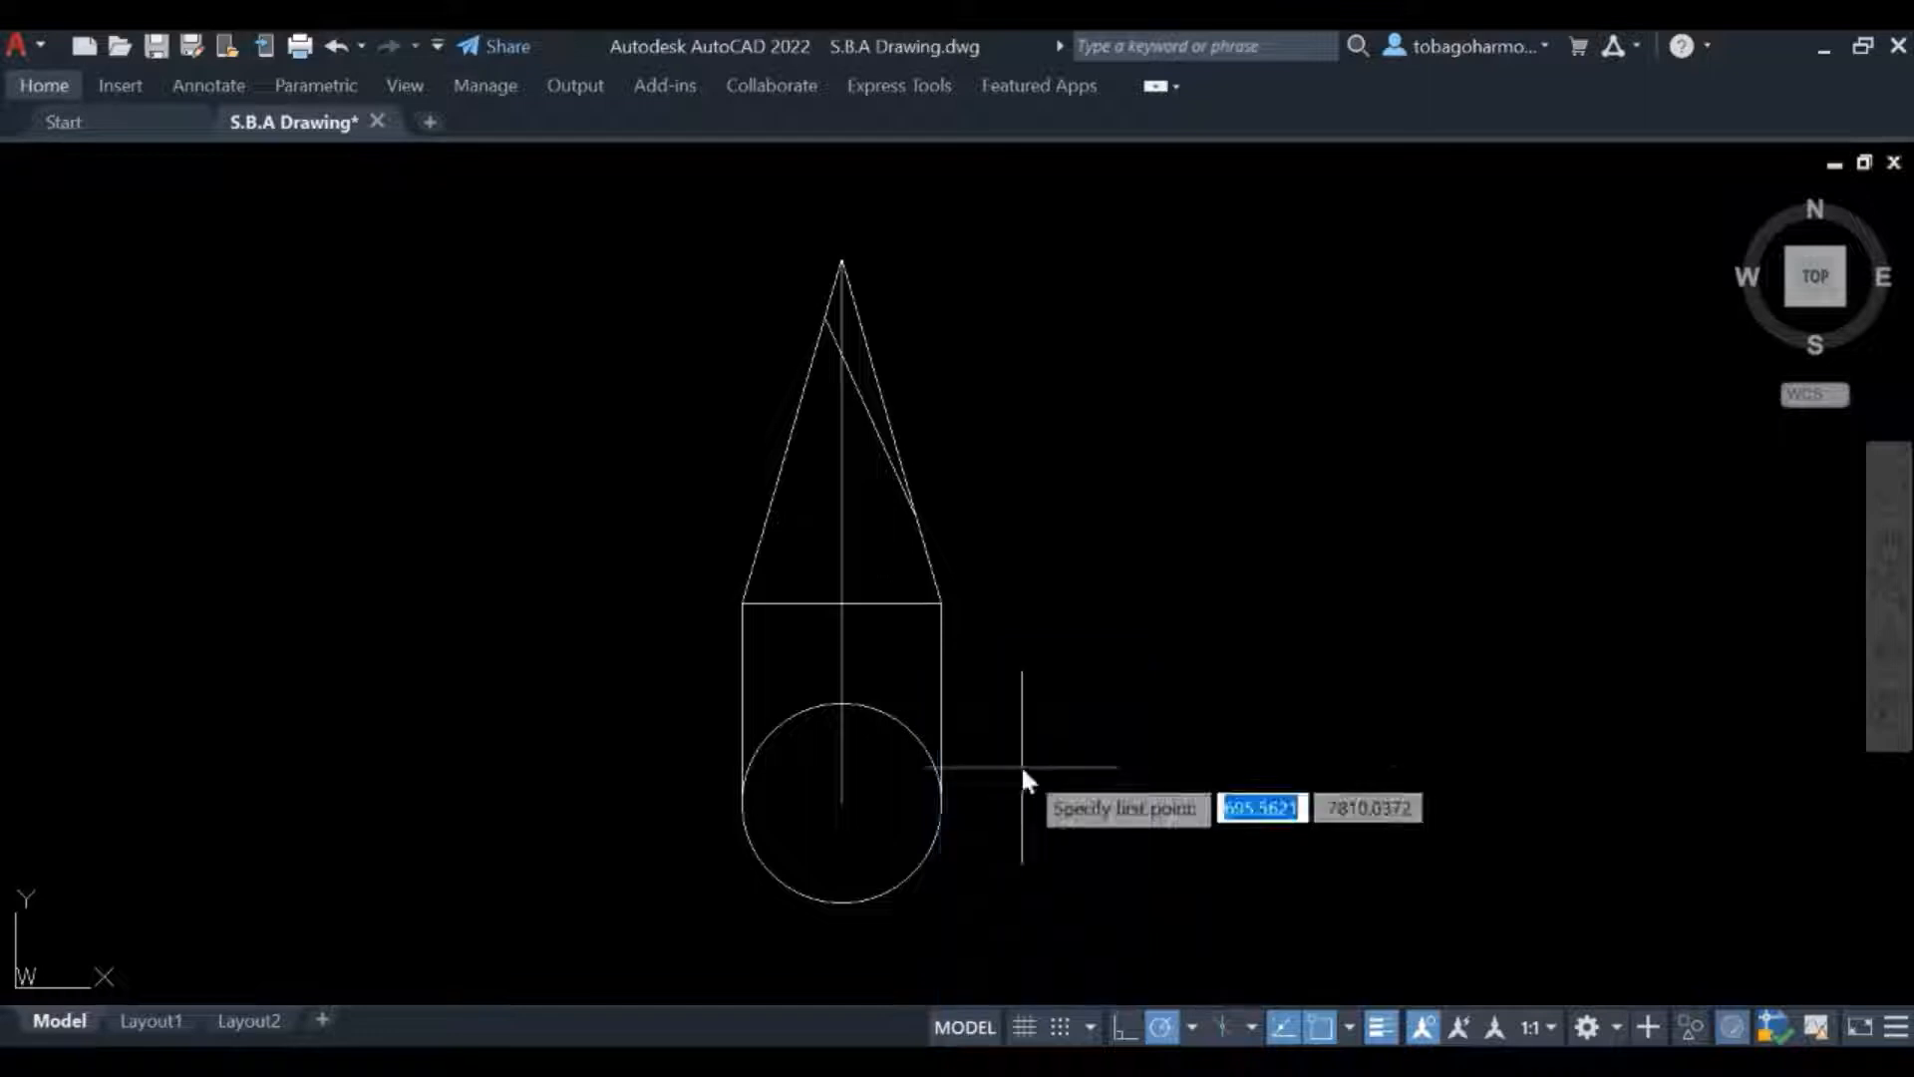
left_click(839, 800)
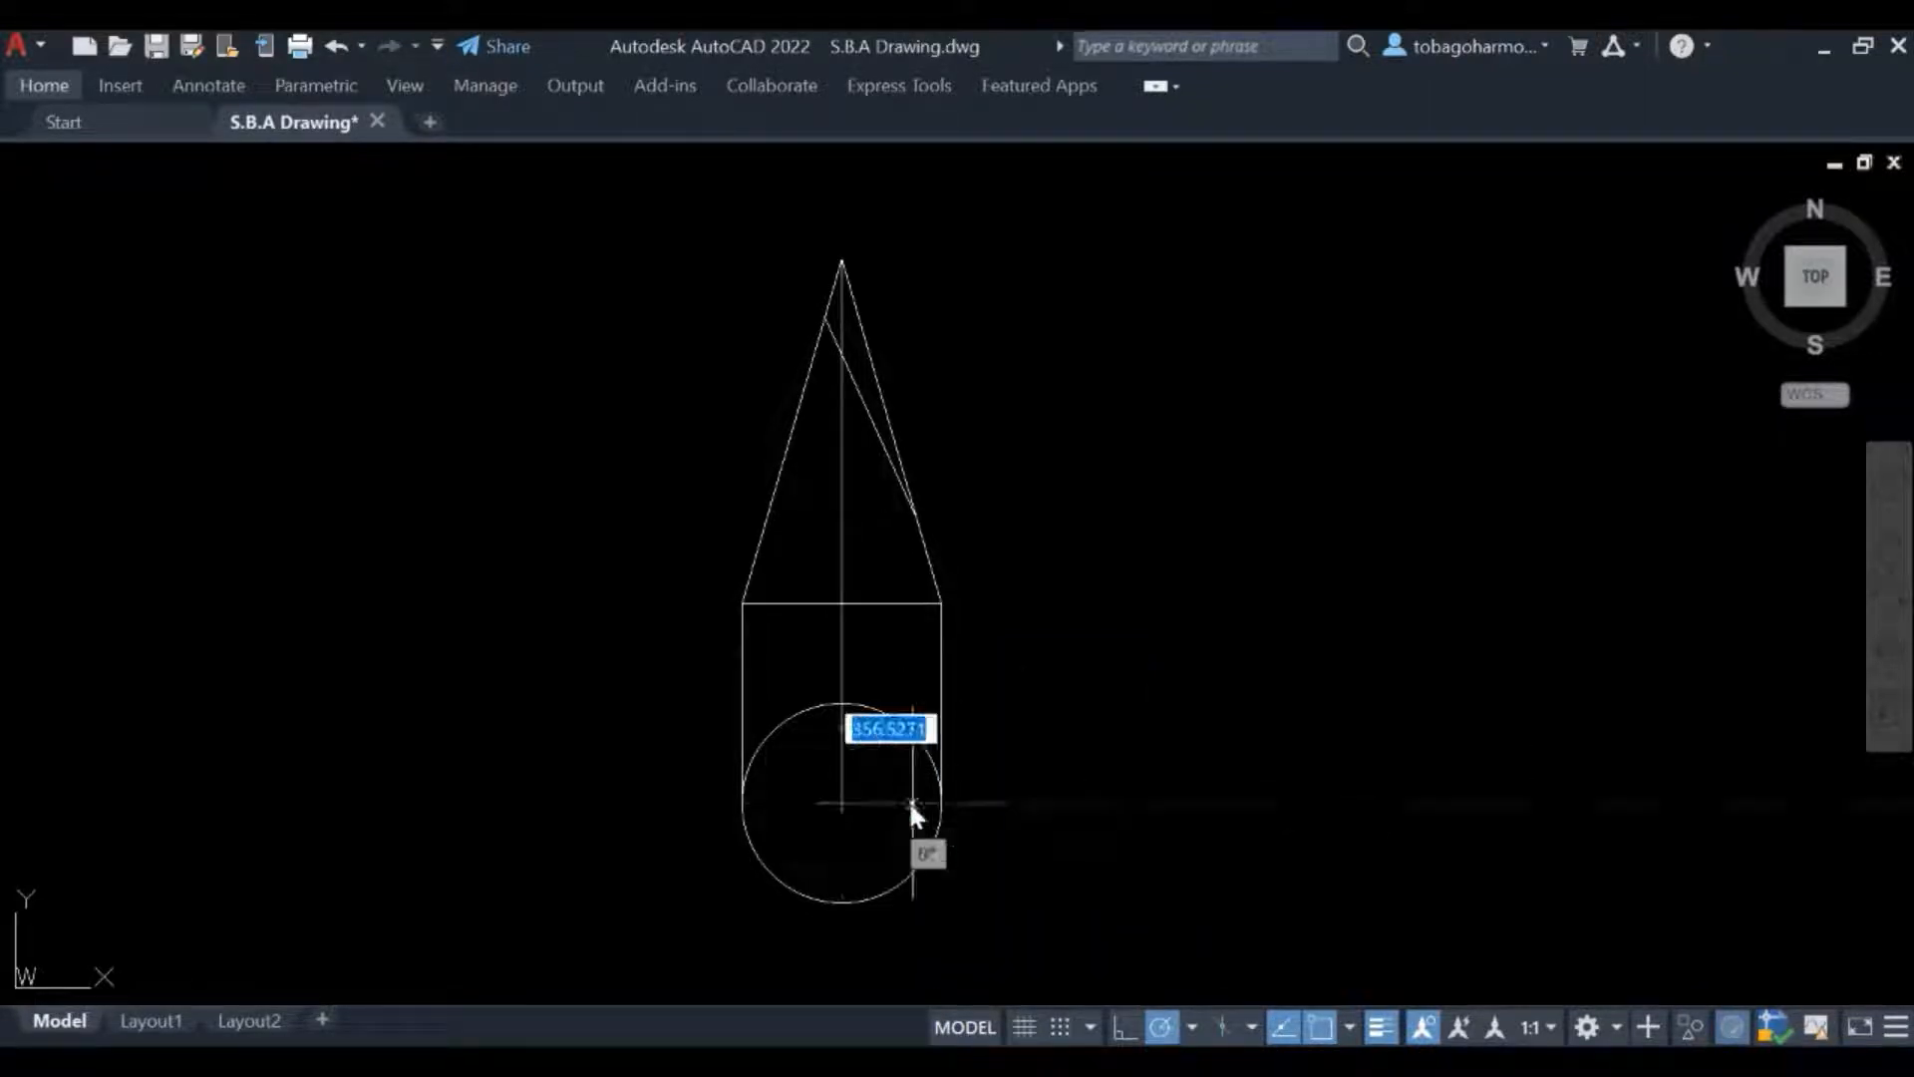
left_click(941, 802)
left_click(743, 801)
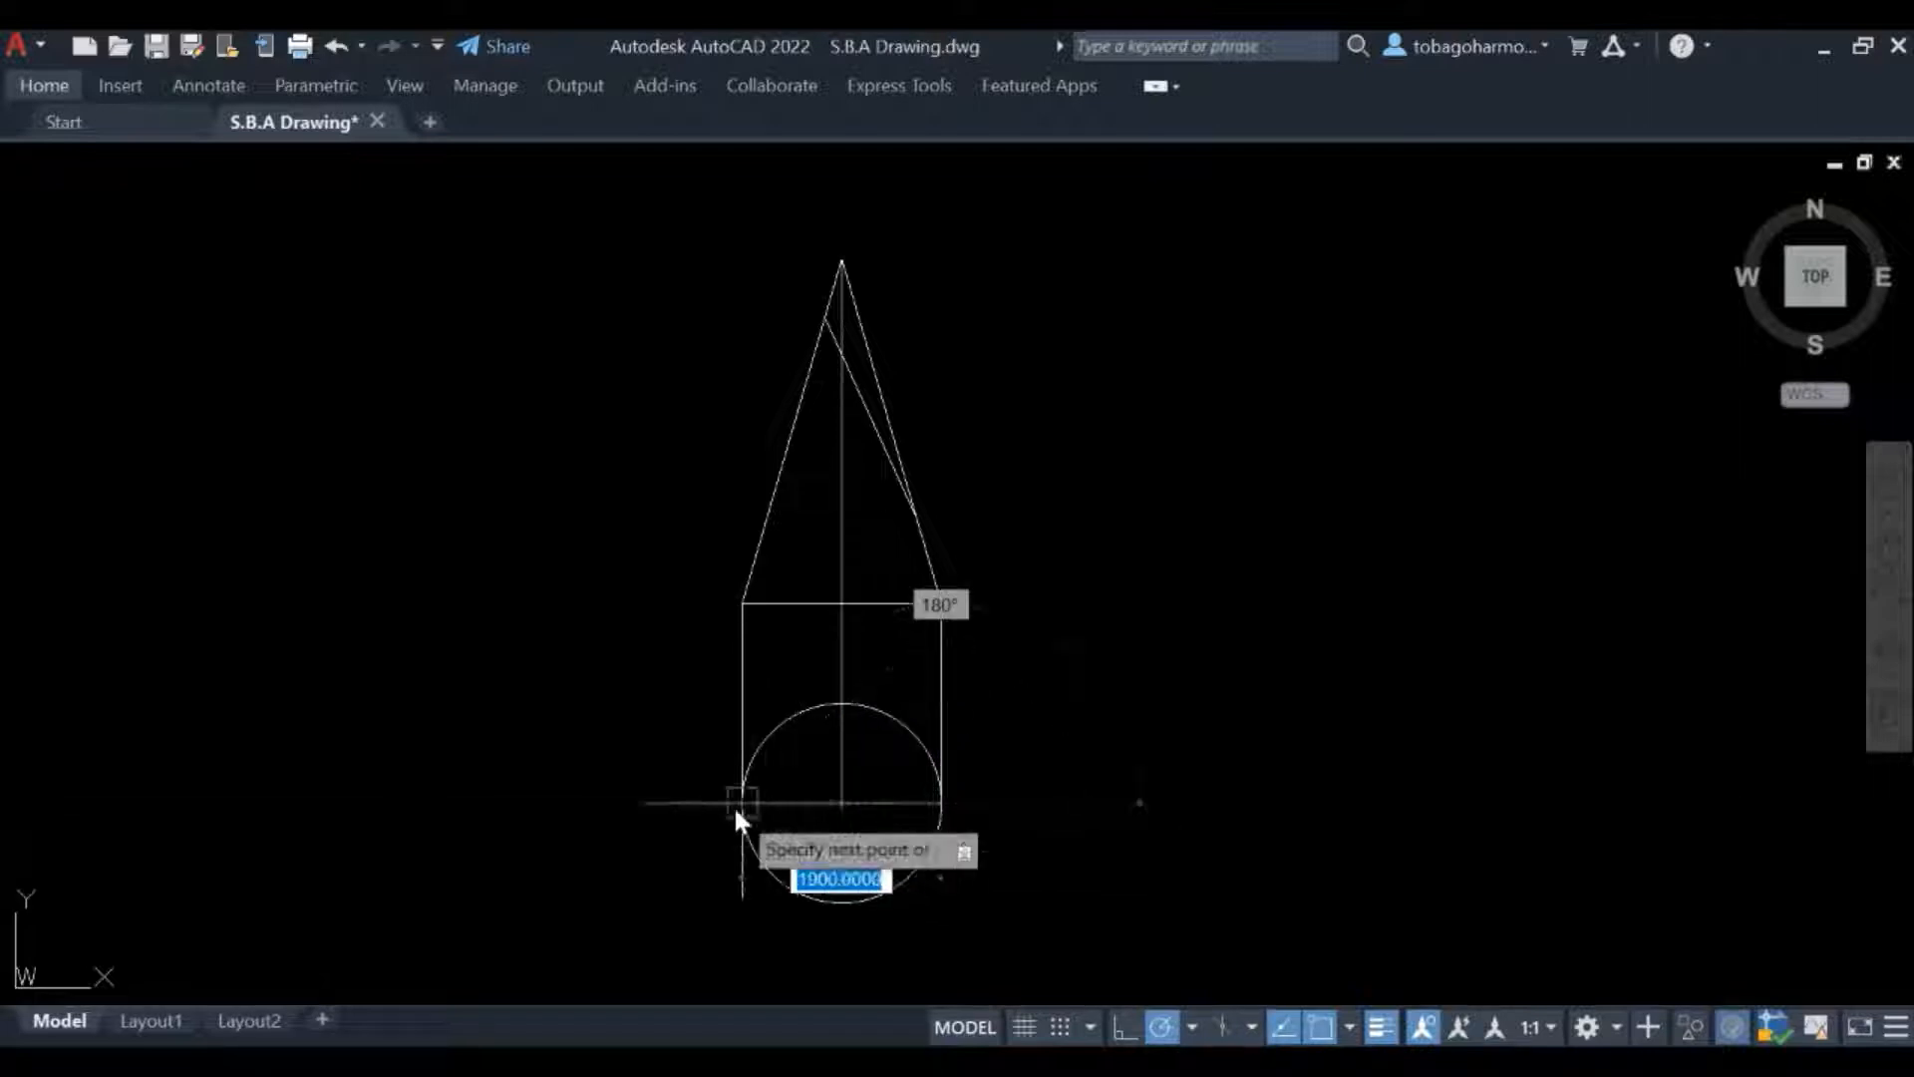
key("Escape")
scroll(902, 790, "up", 4)
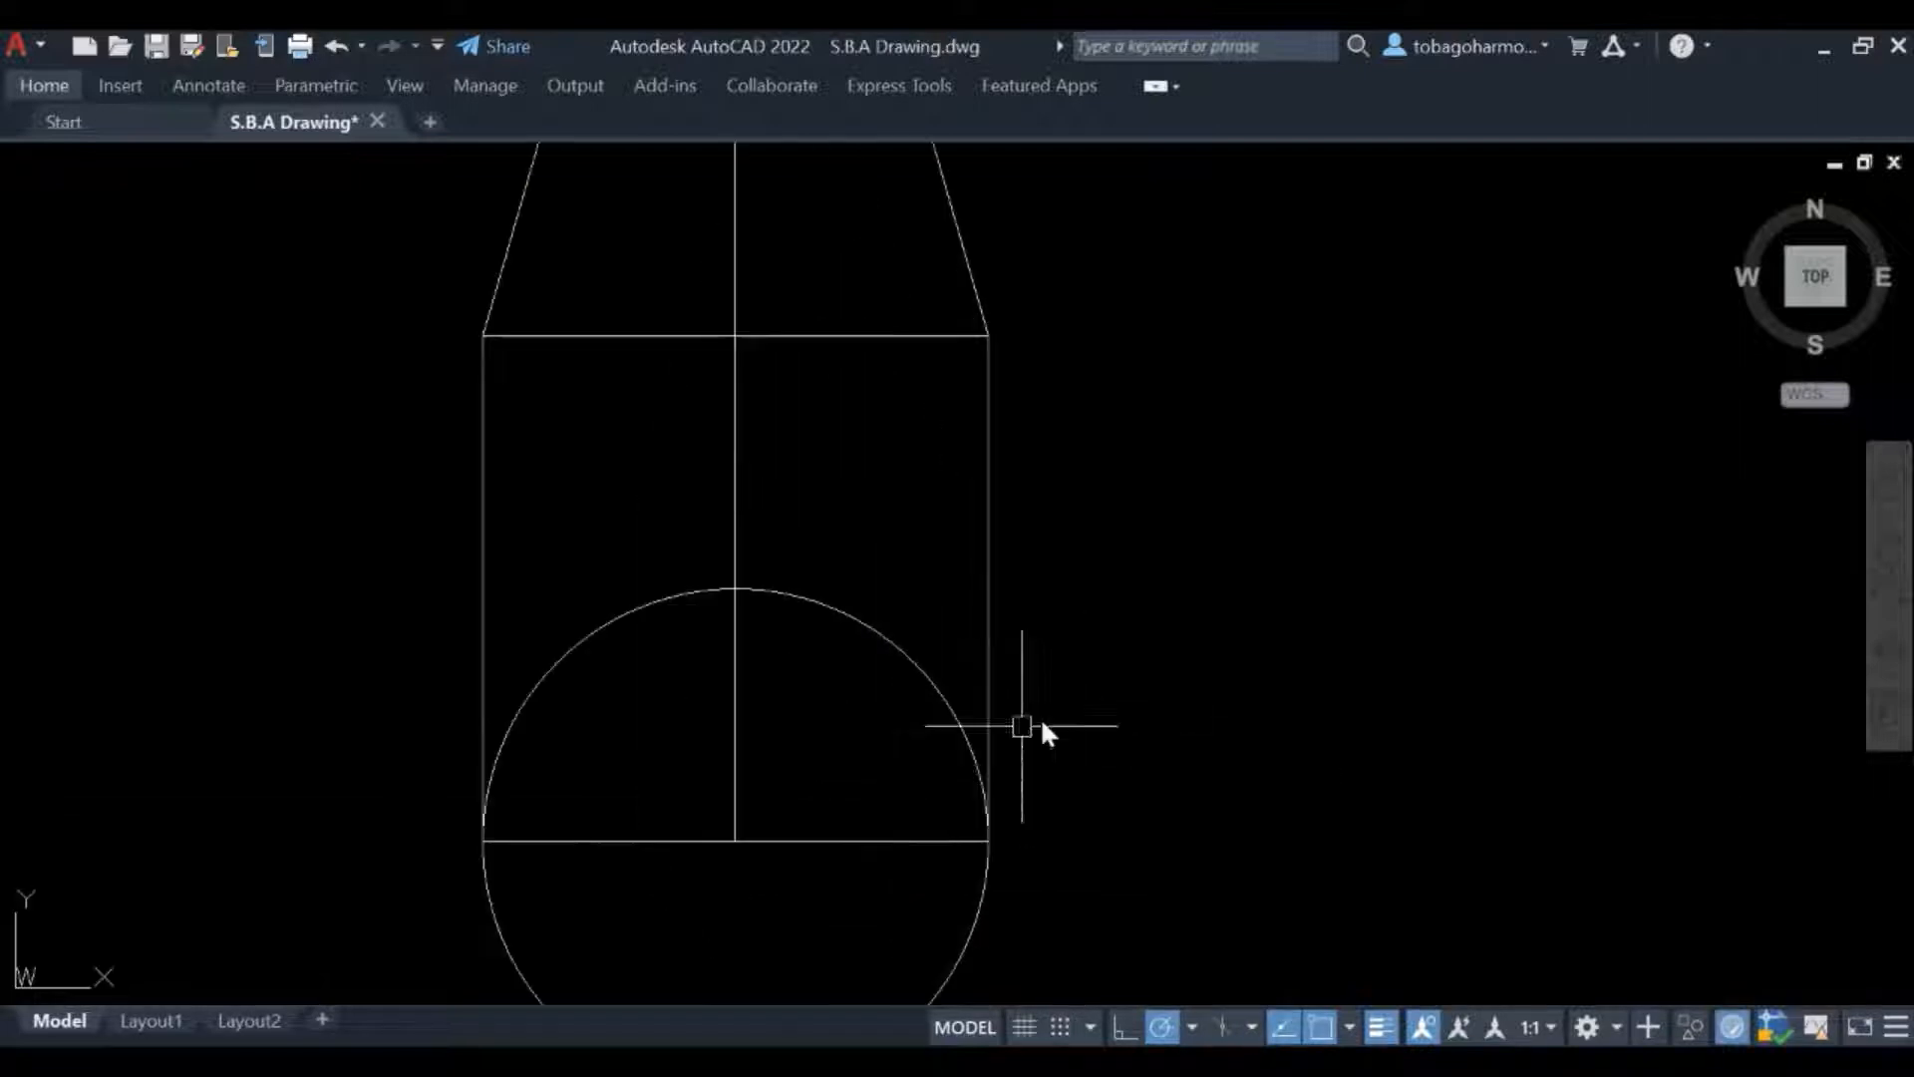
scroll(1086, 705, "up", 2)
key("space")
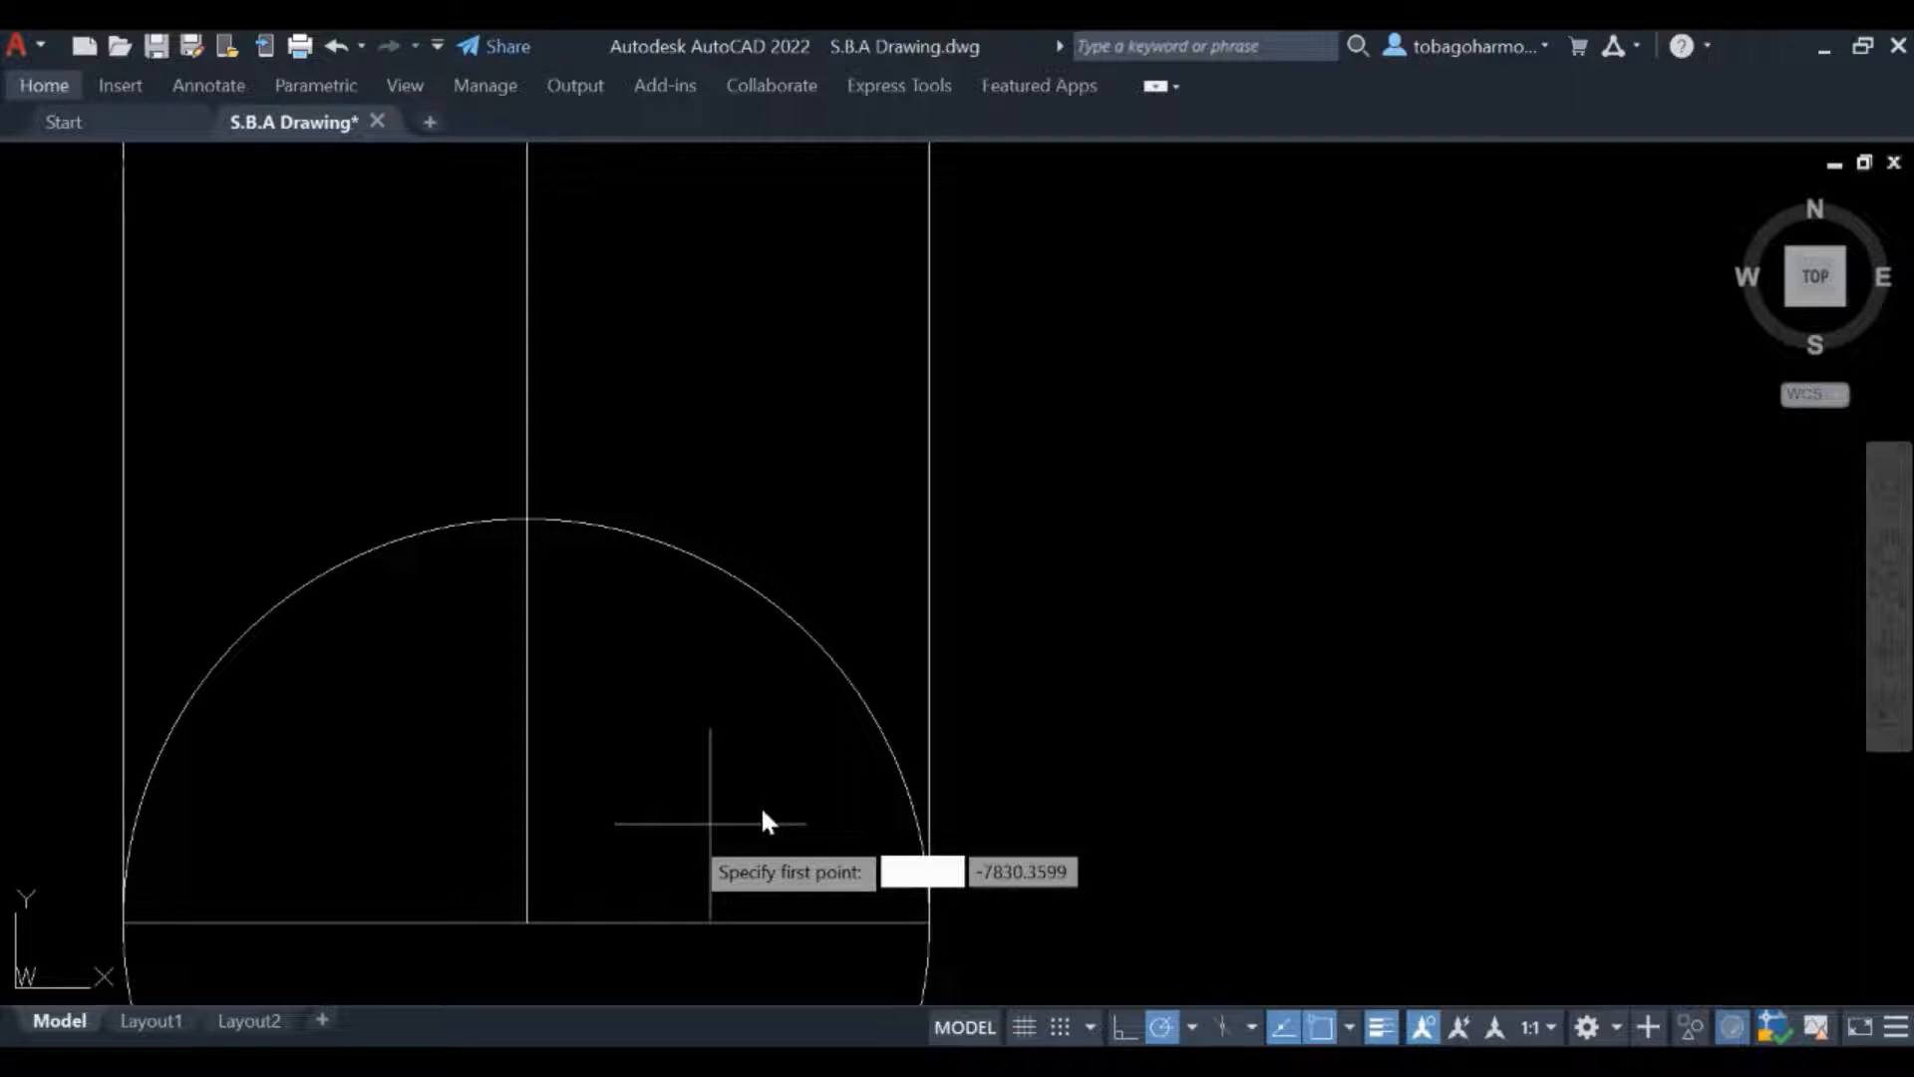
left_click(508, 915)
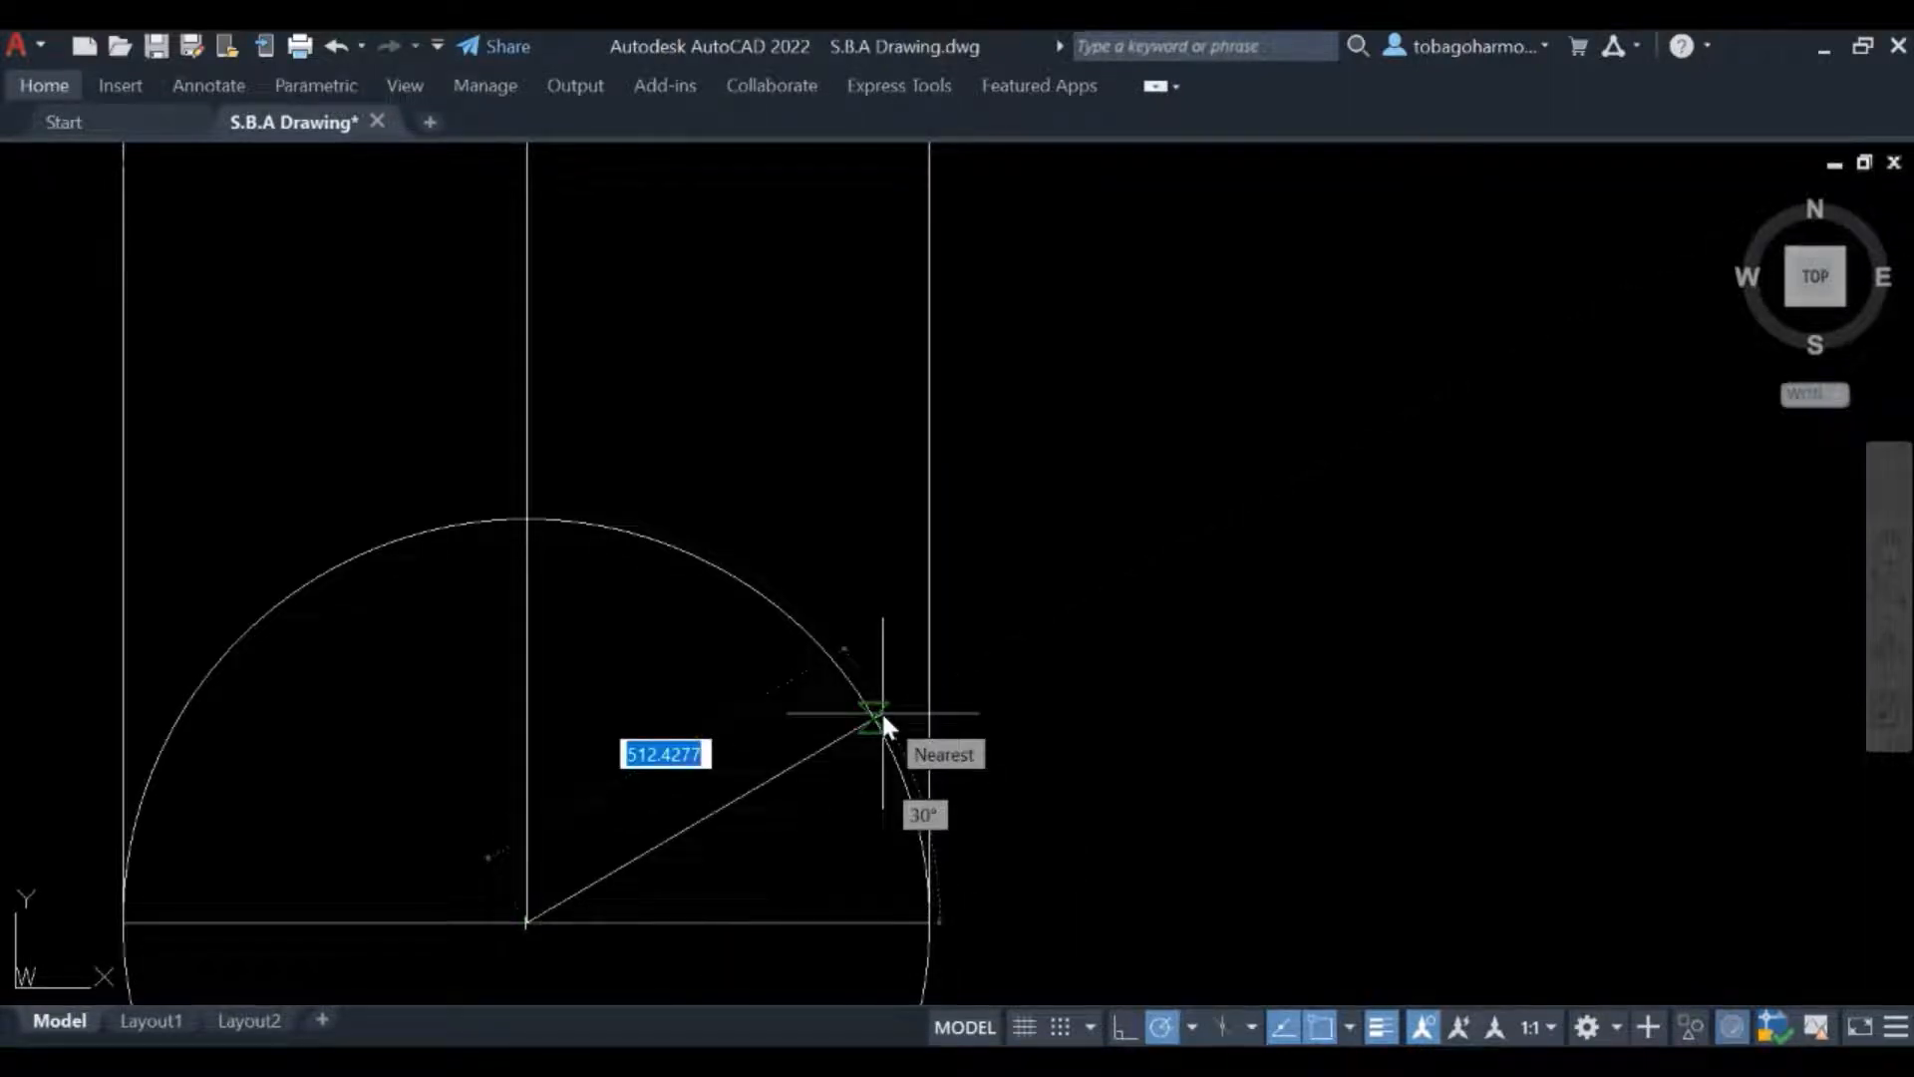
key("Tab")
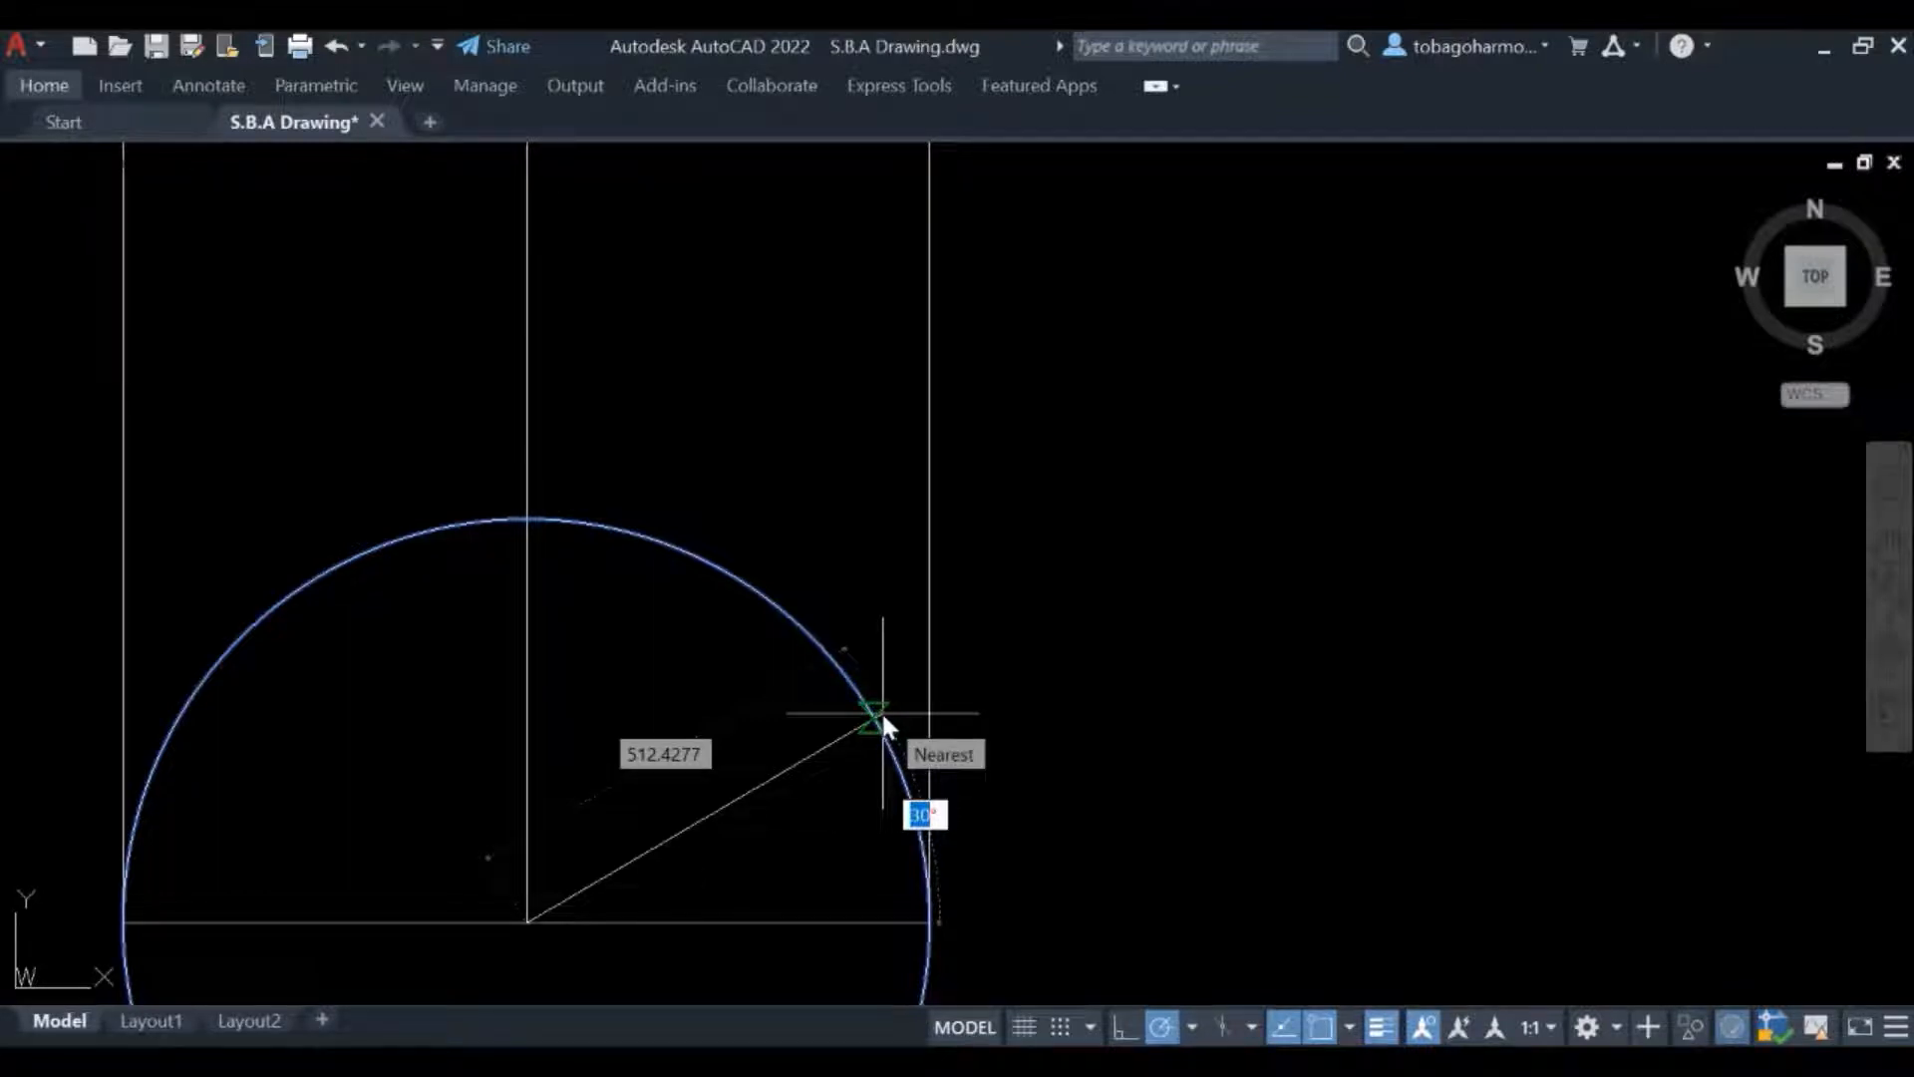
key("Escape")
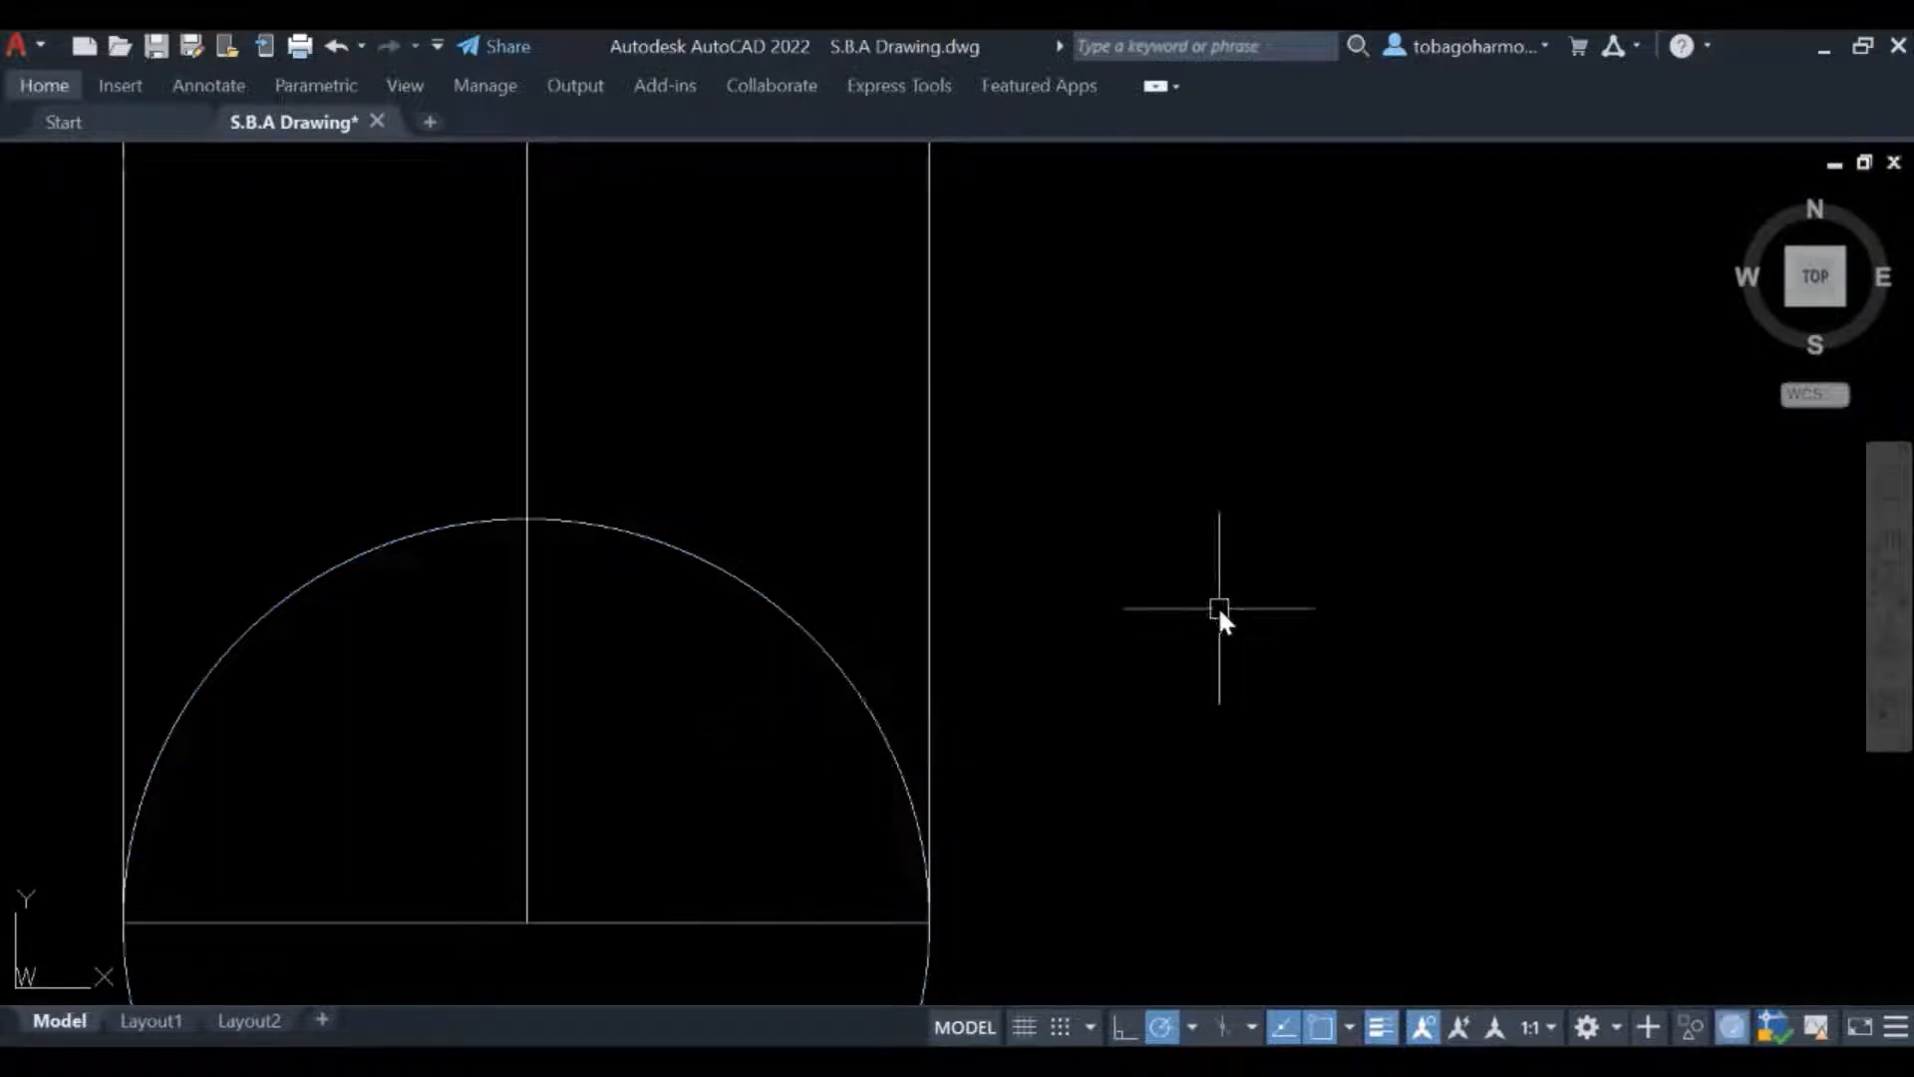
key("space")
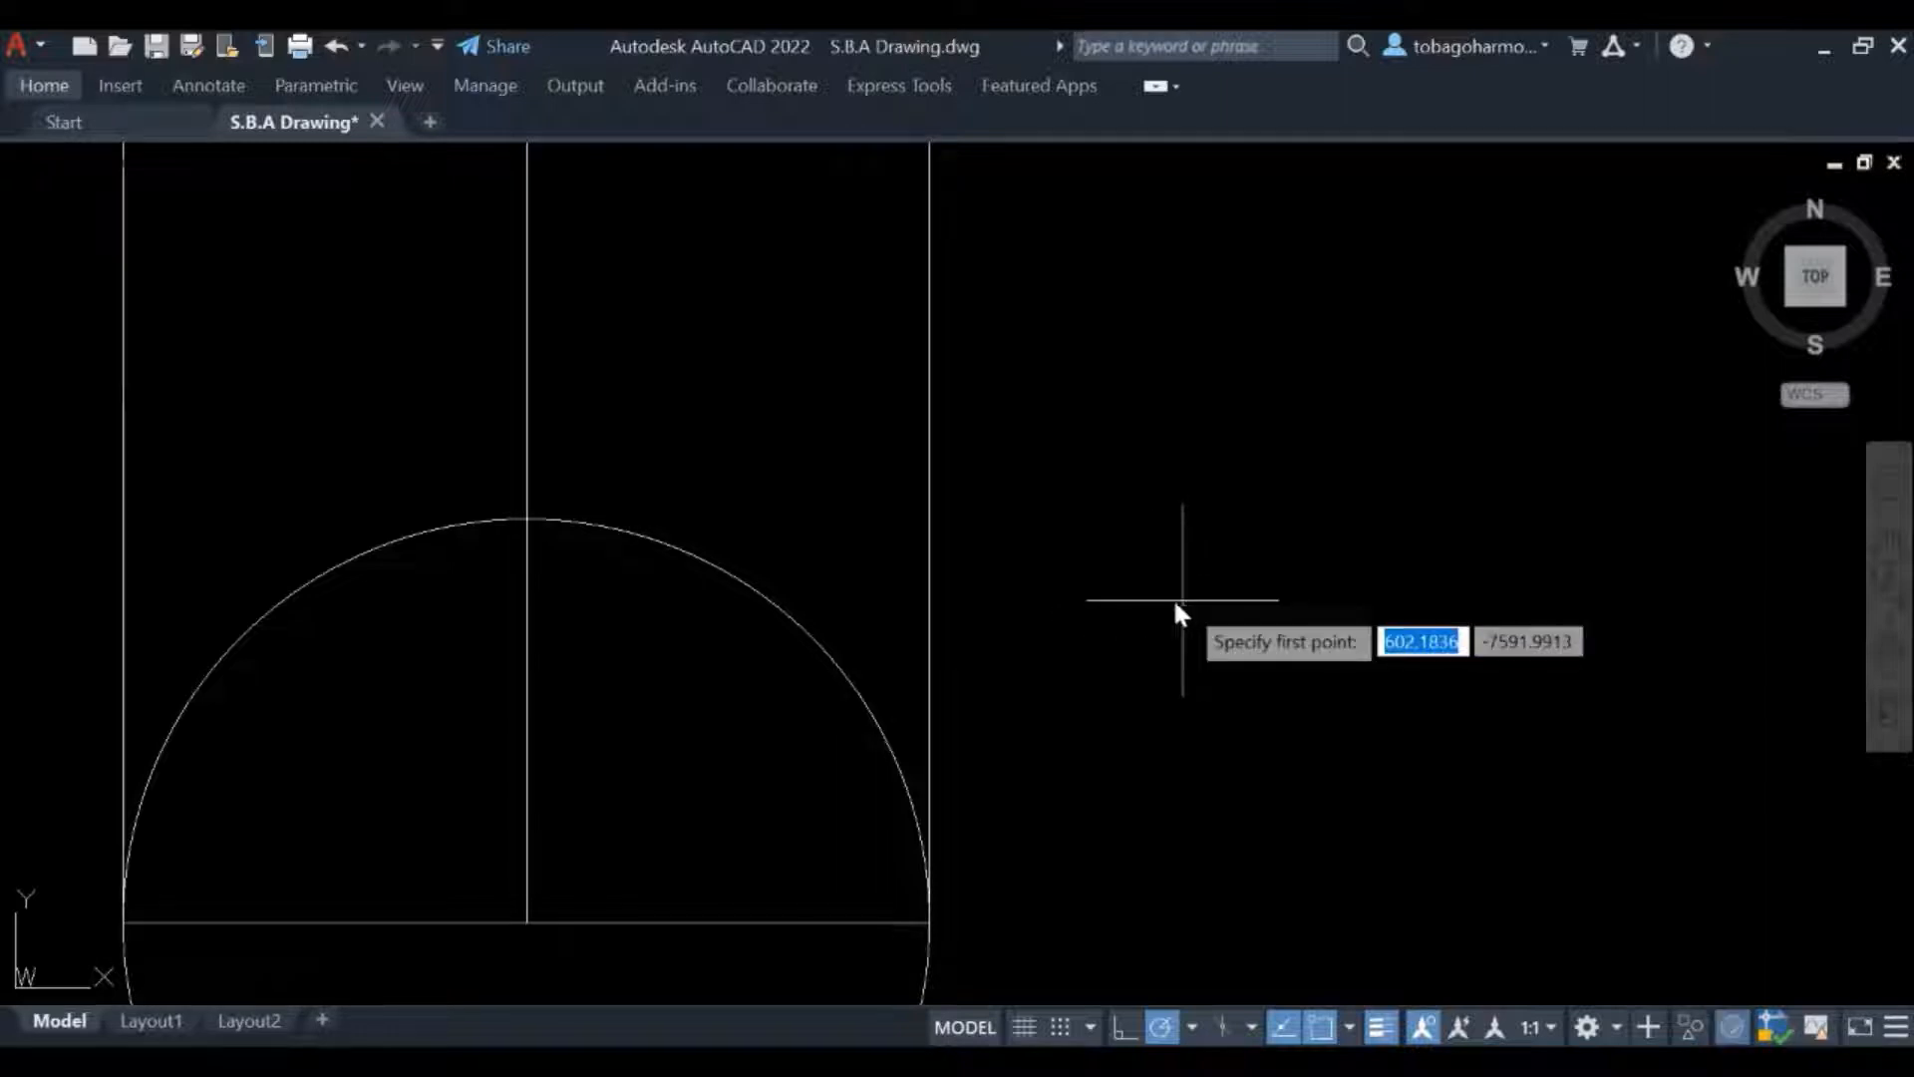
left_click(526, 919)
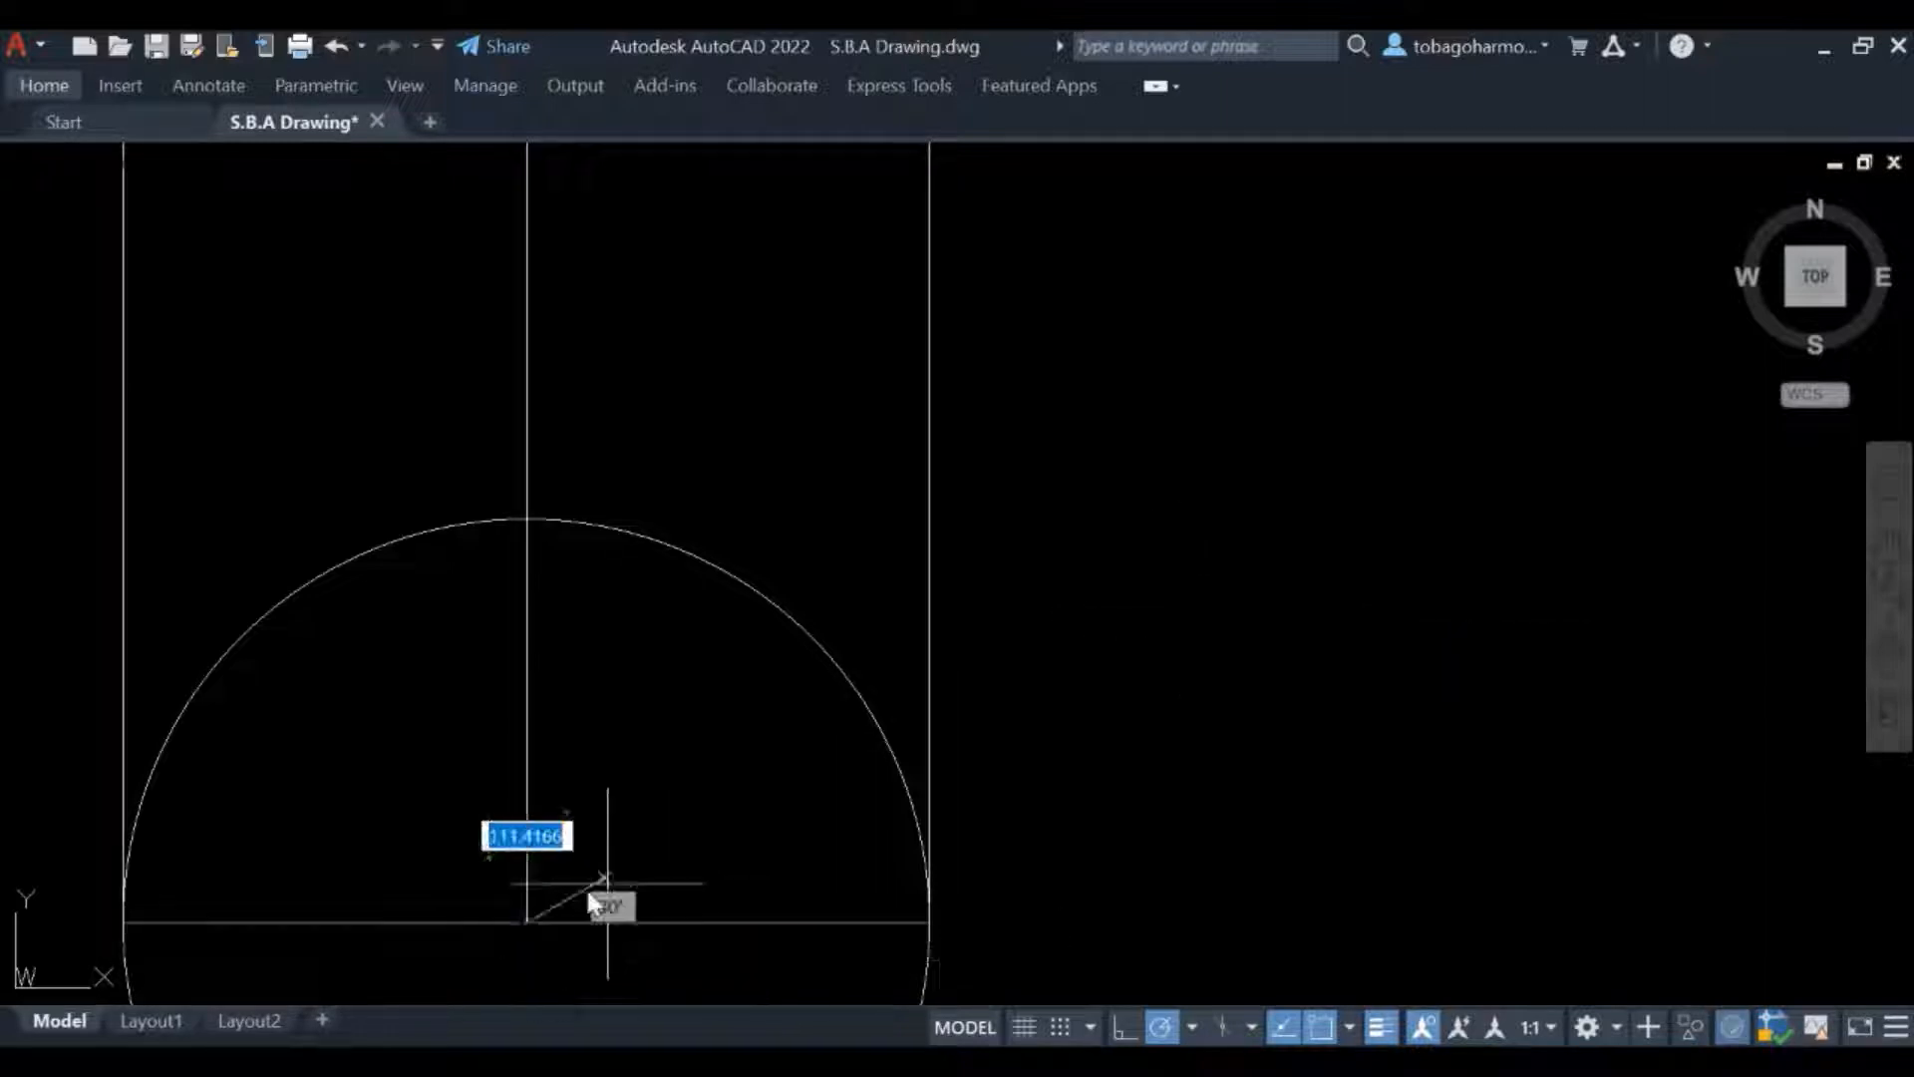
key("Escape")
left_click(677, 923)
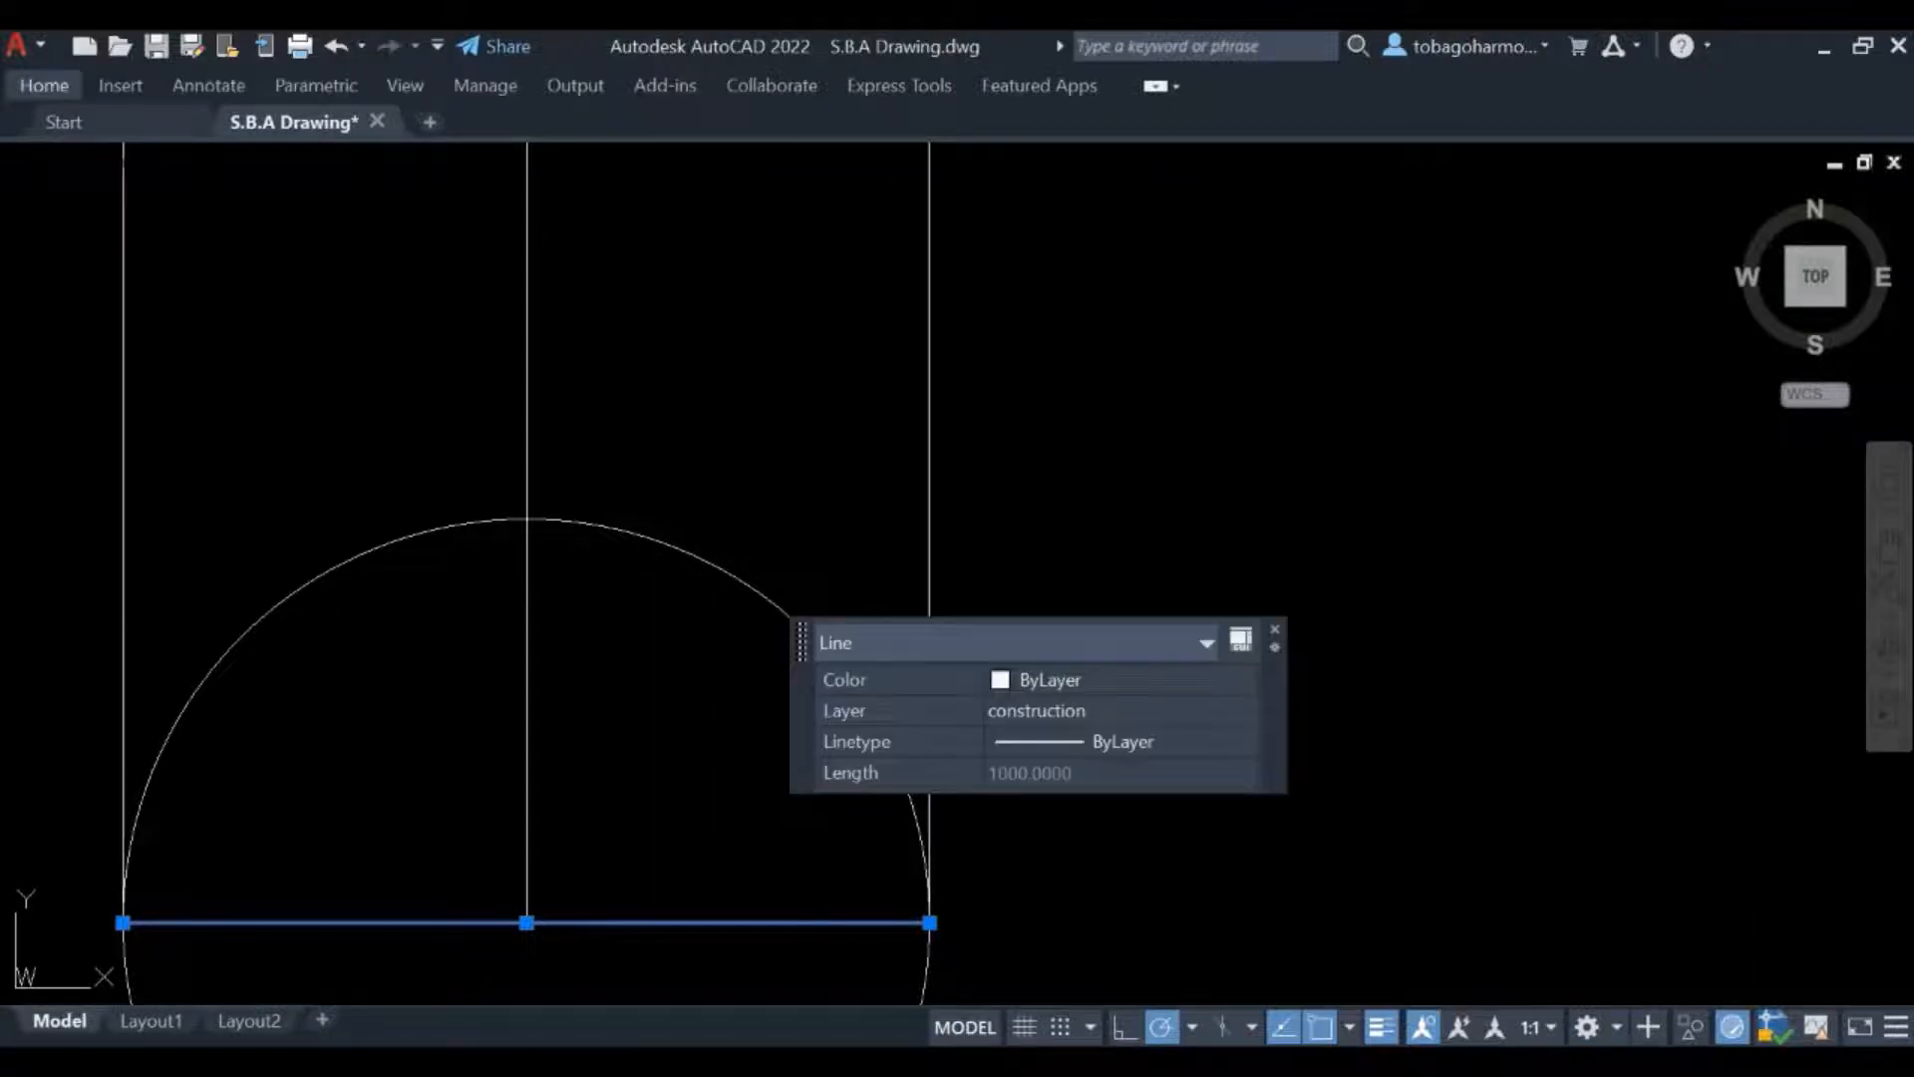
key("Escape")
Draw a radial line 500 long at 30° from the circle's centre to its circumference
type("line")
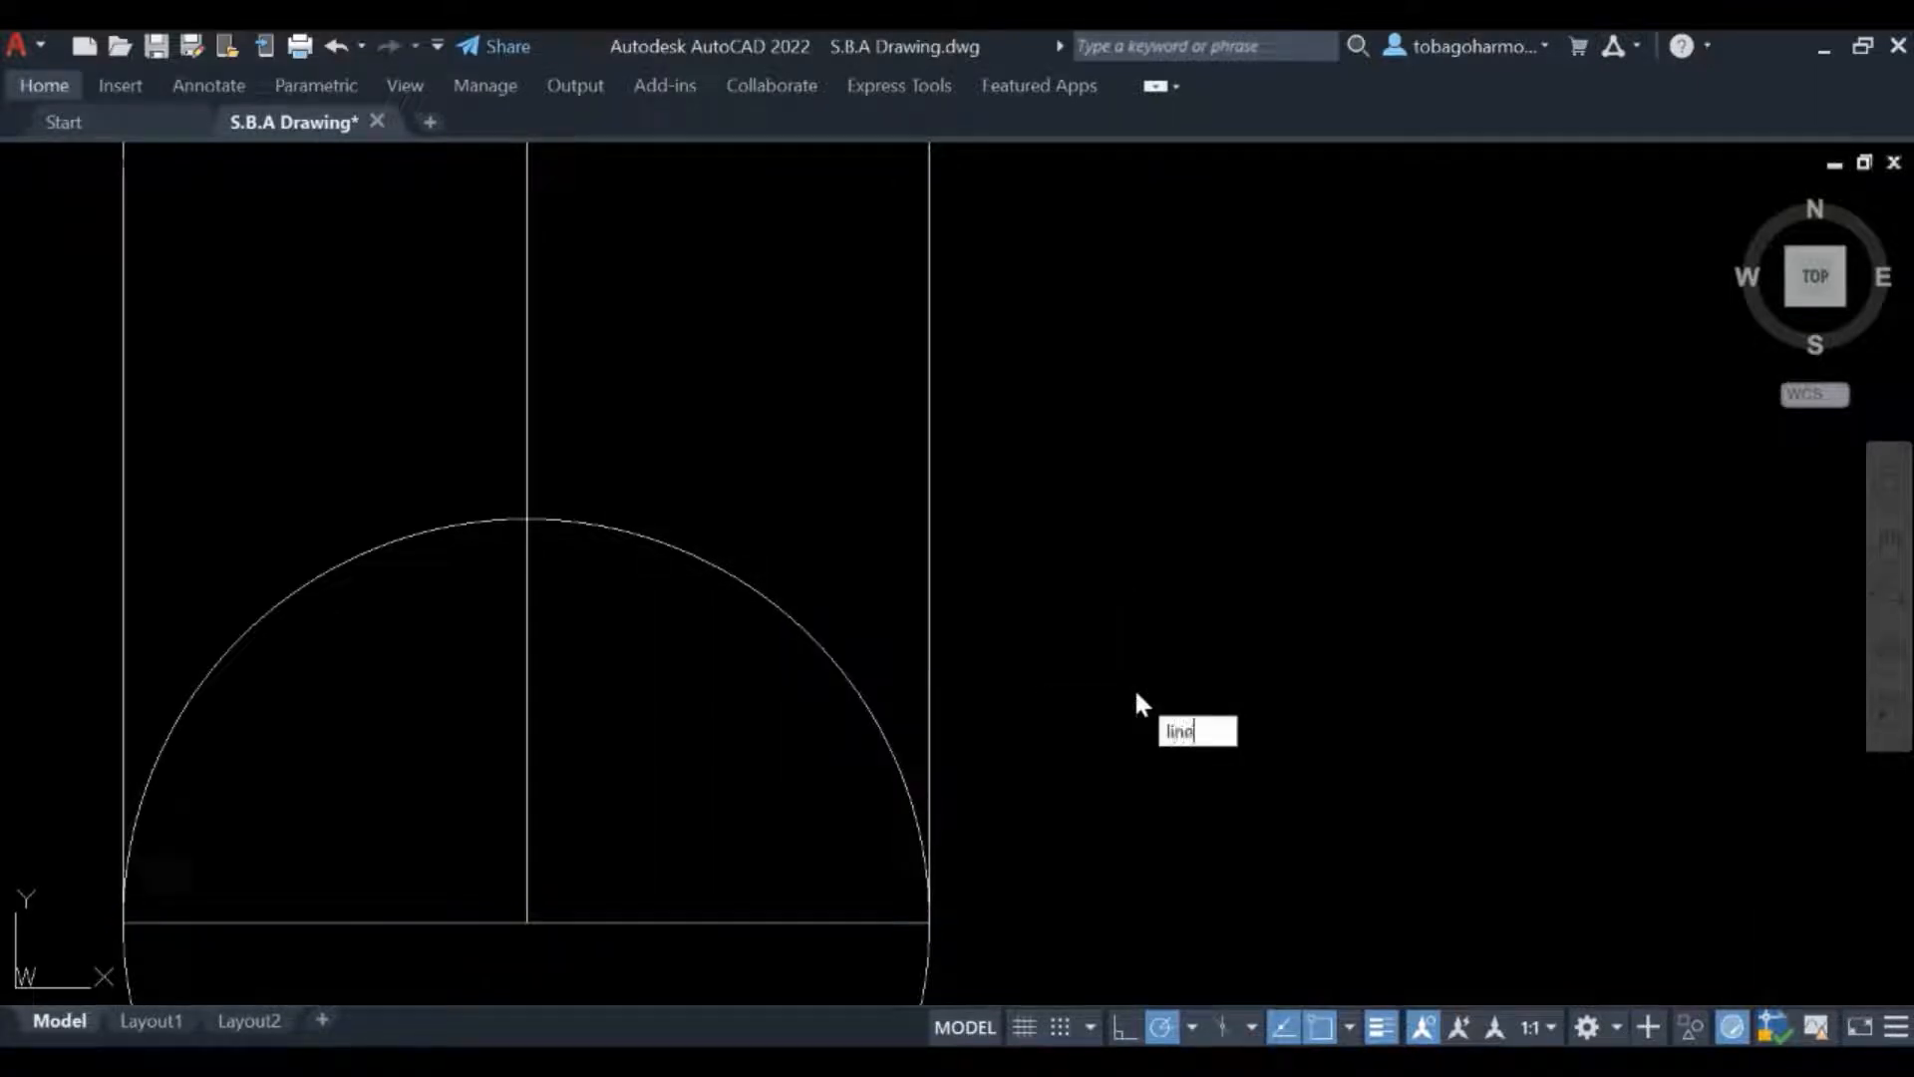
key("Return")
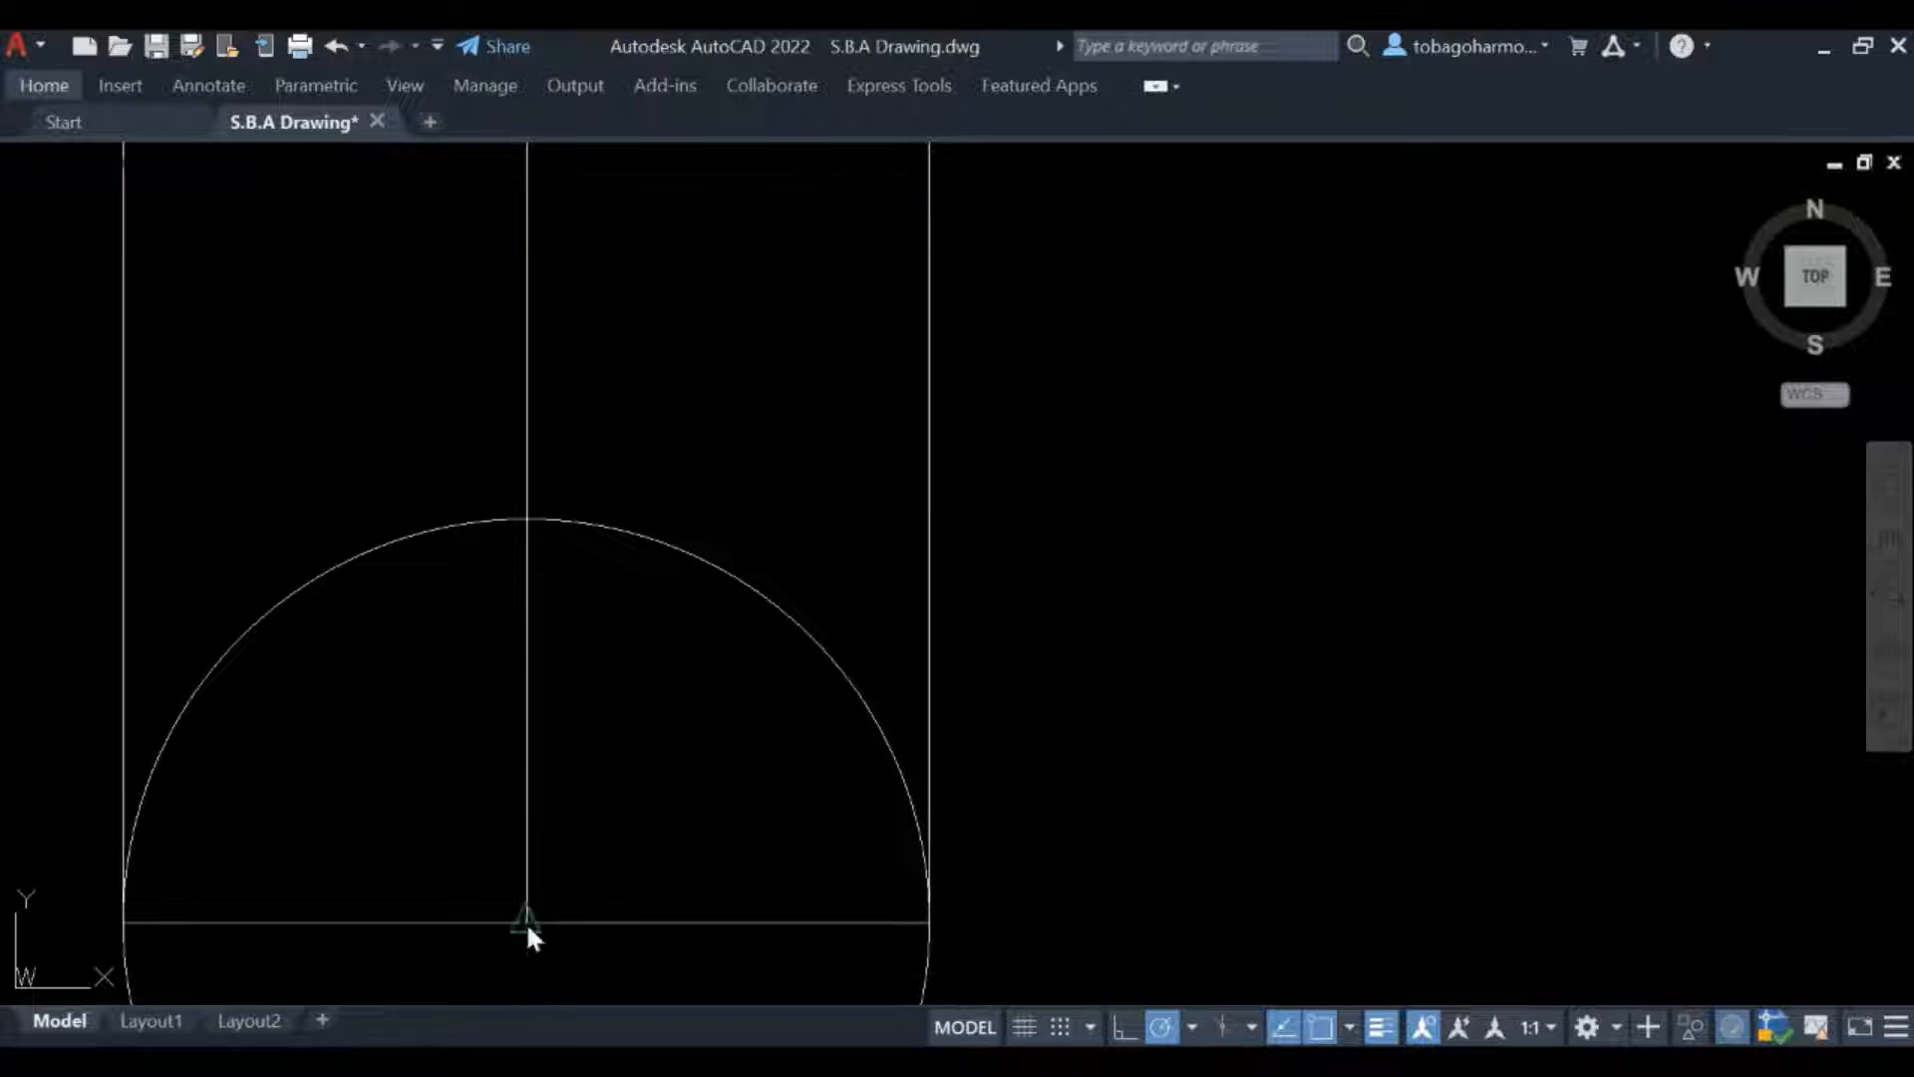
left_click(527, 921)
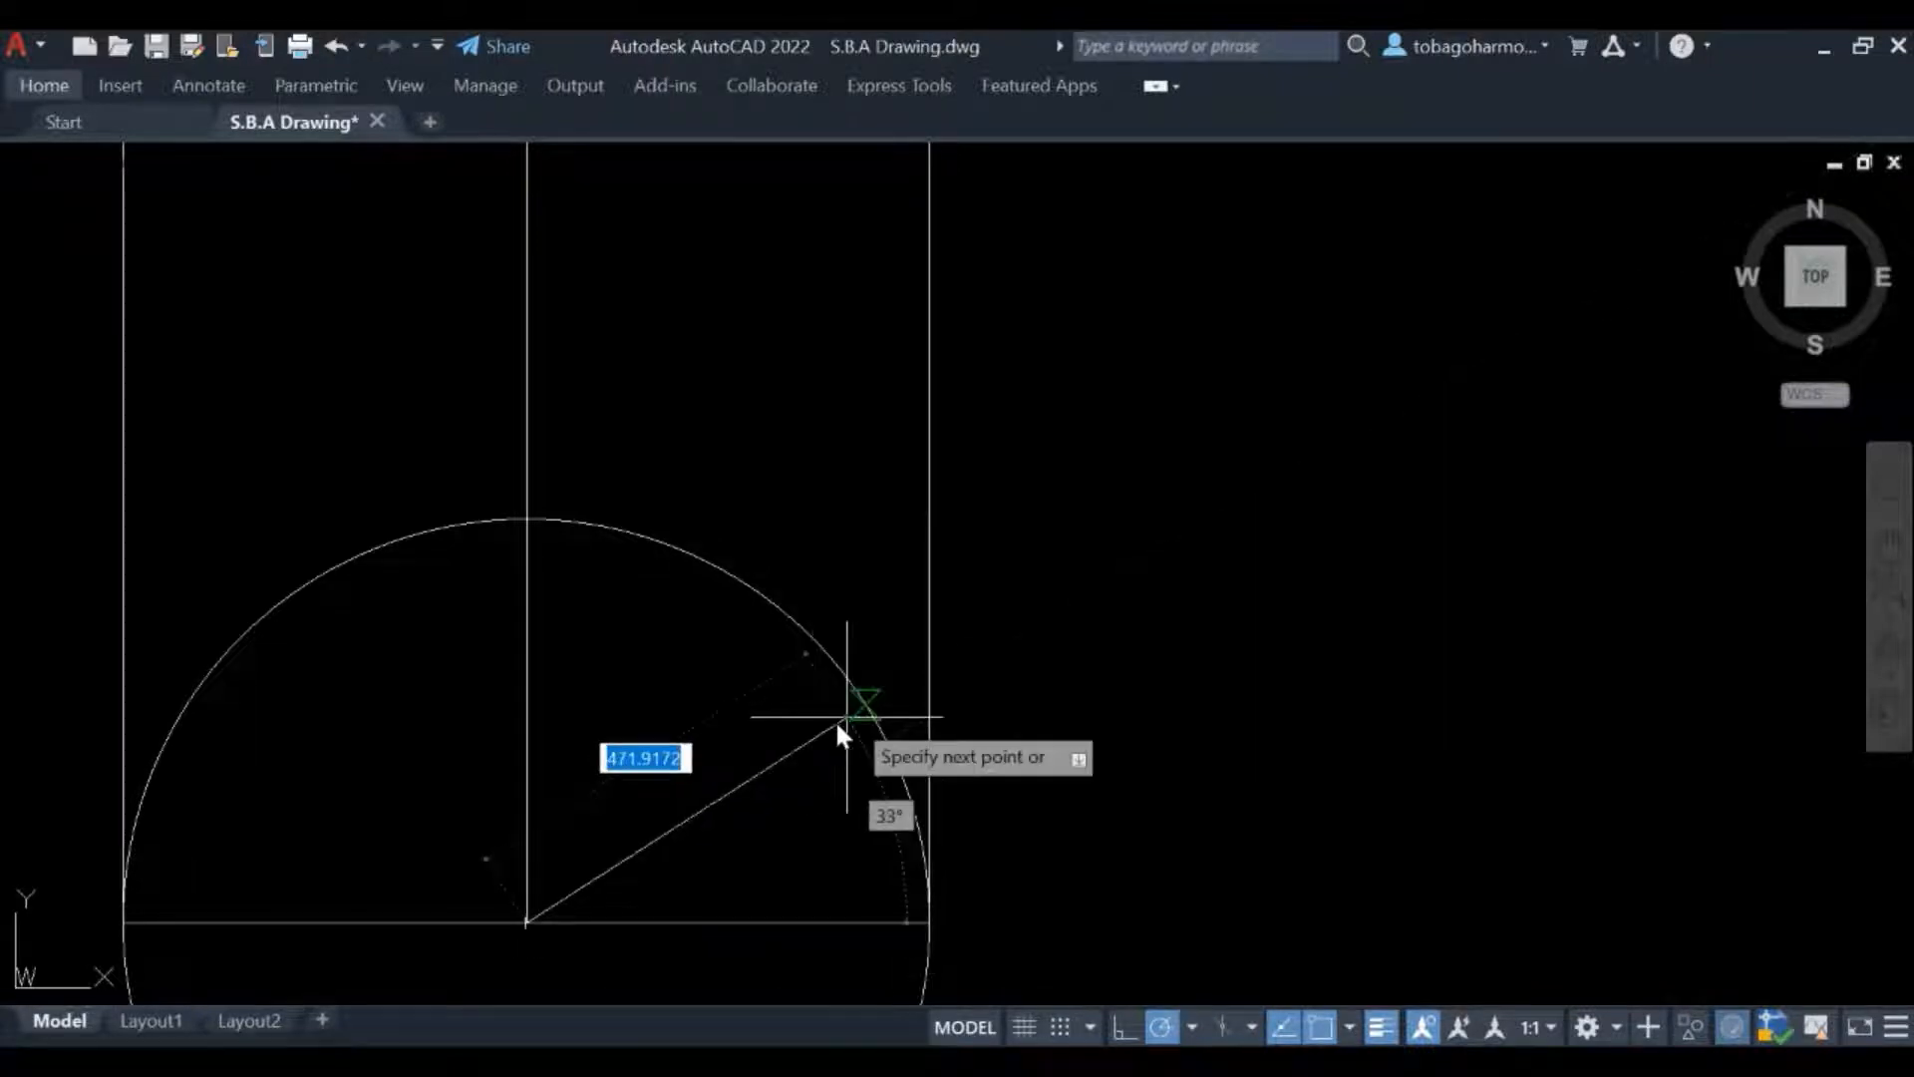
type("500")
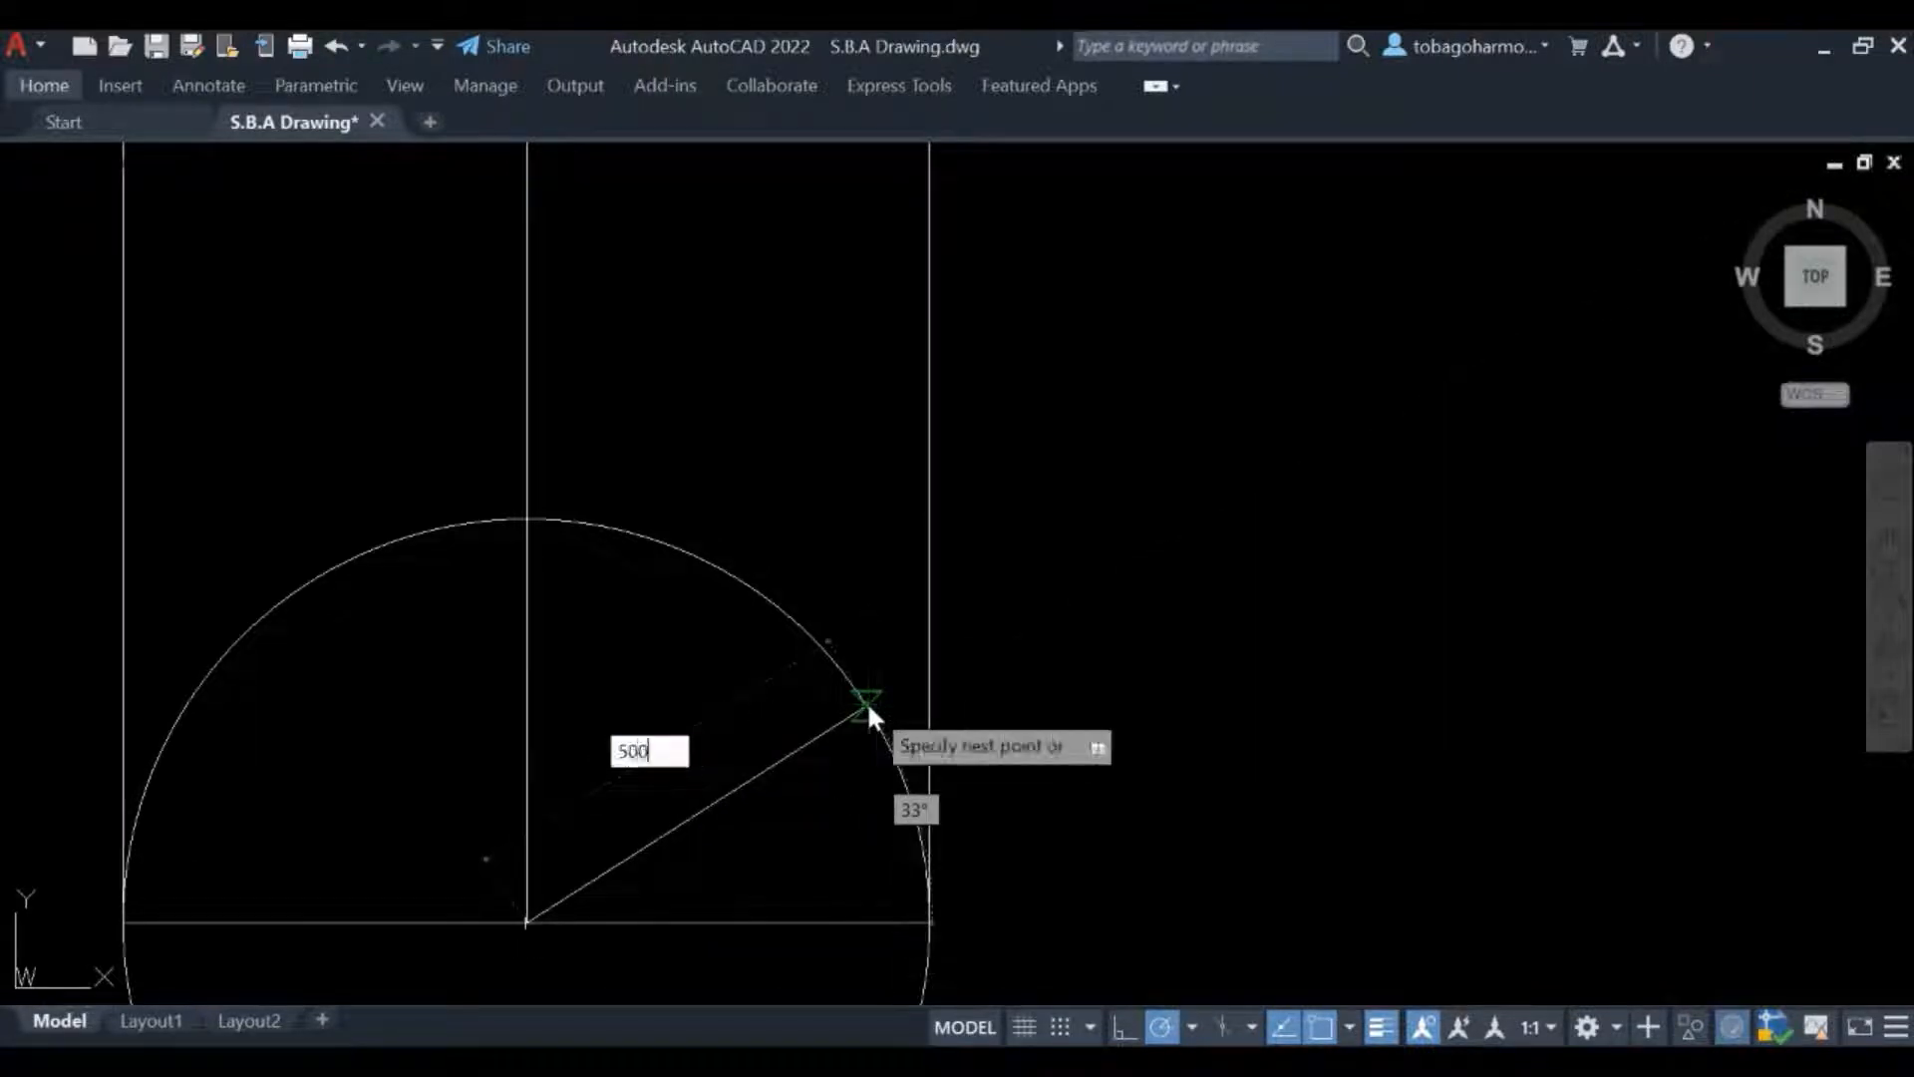
key("Tab")
type("30")
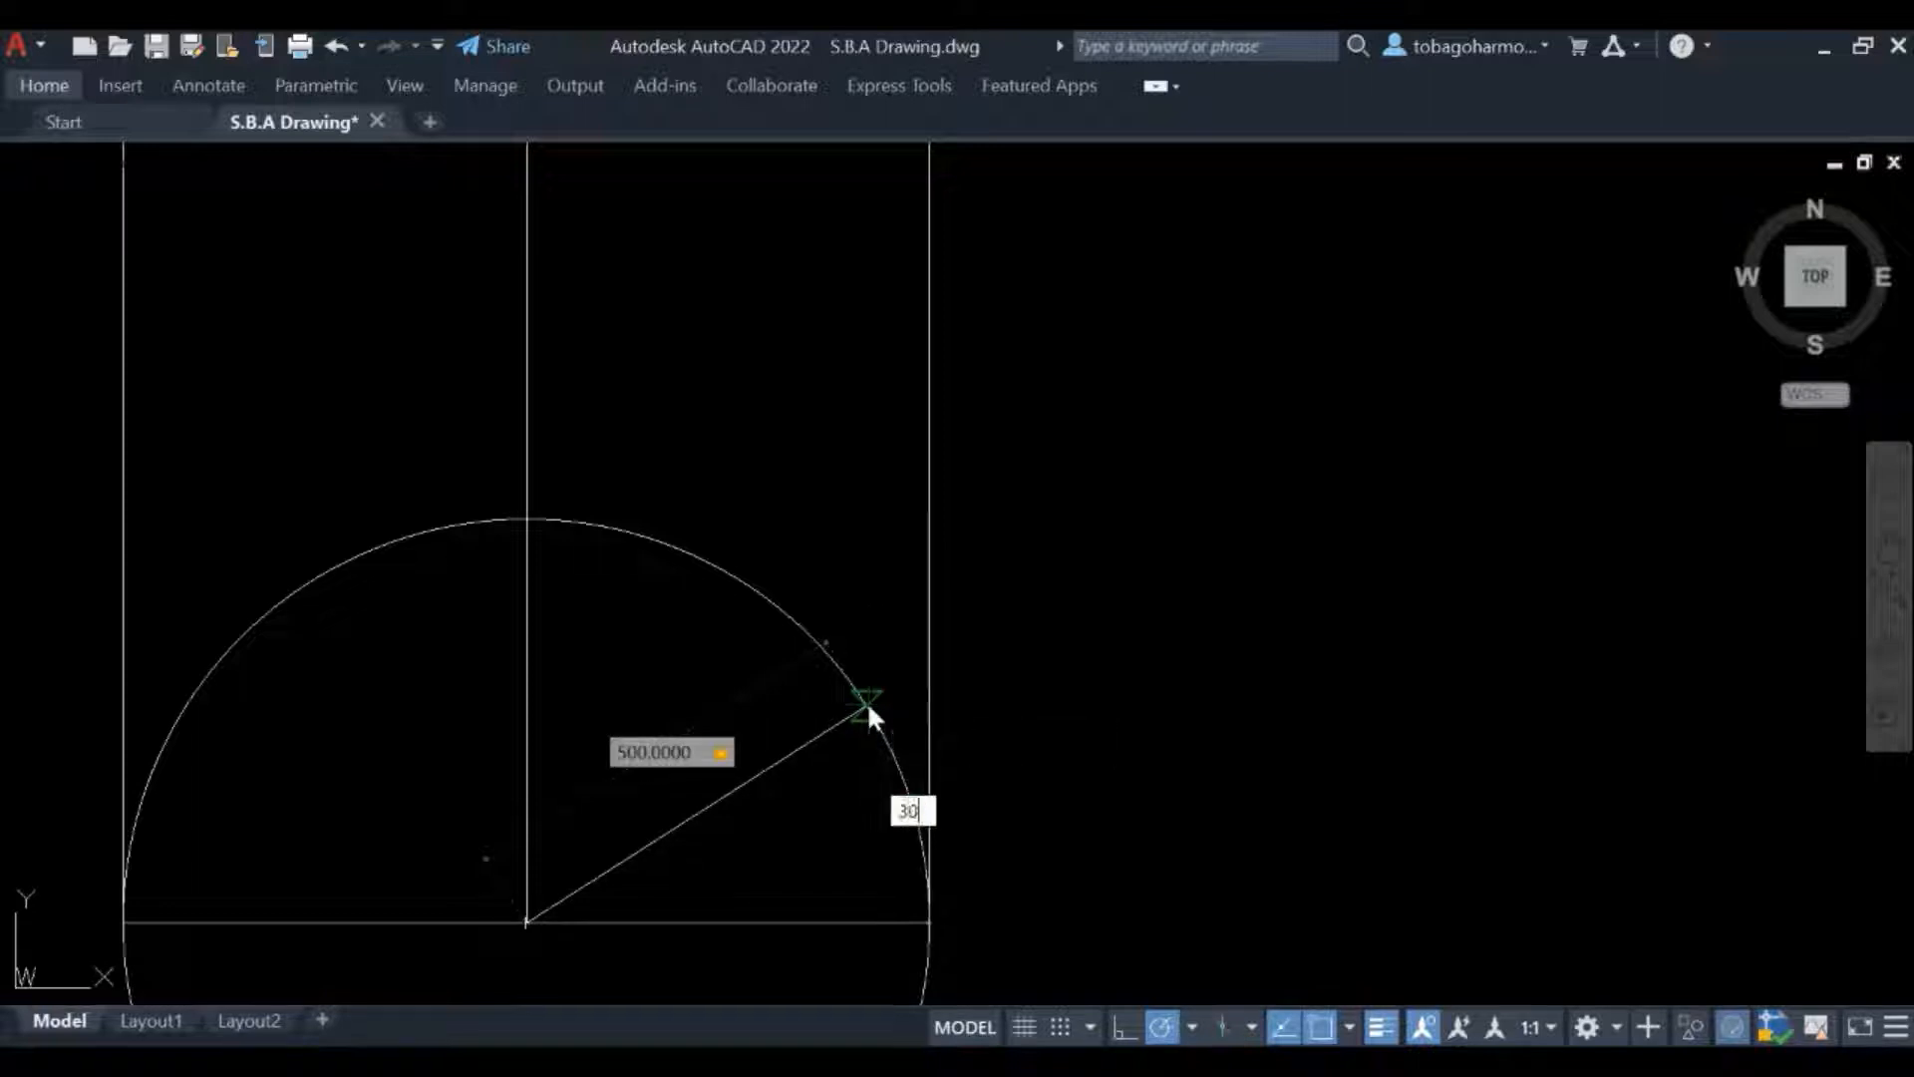
key("Return")
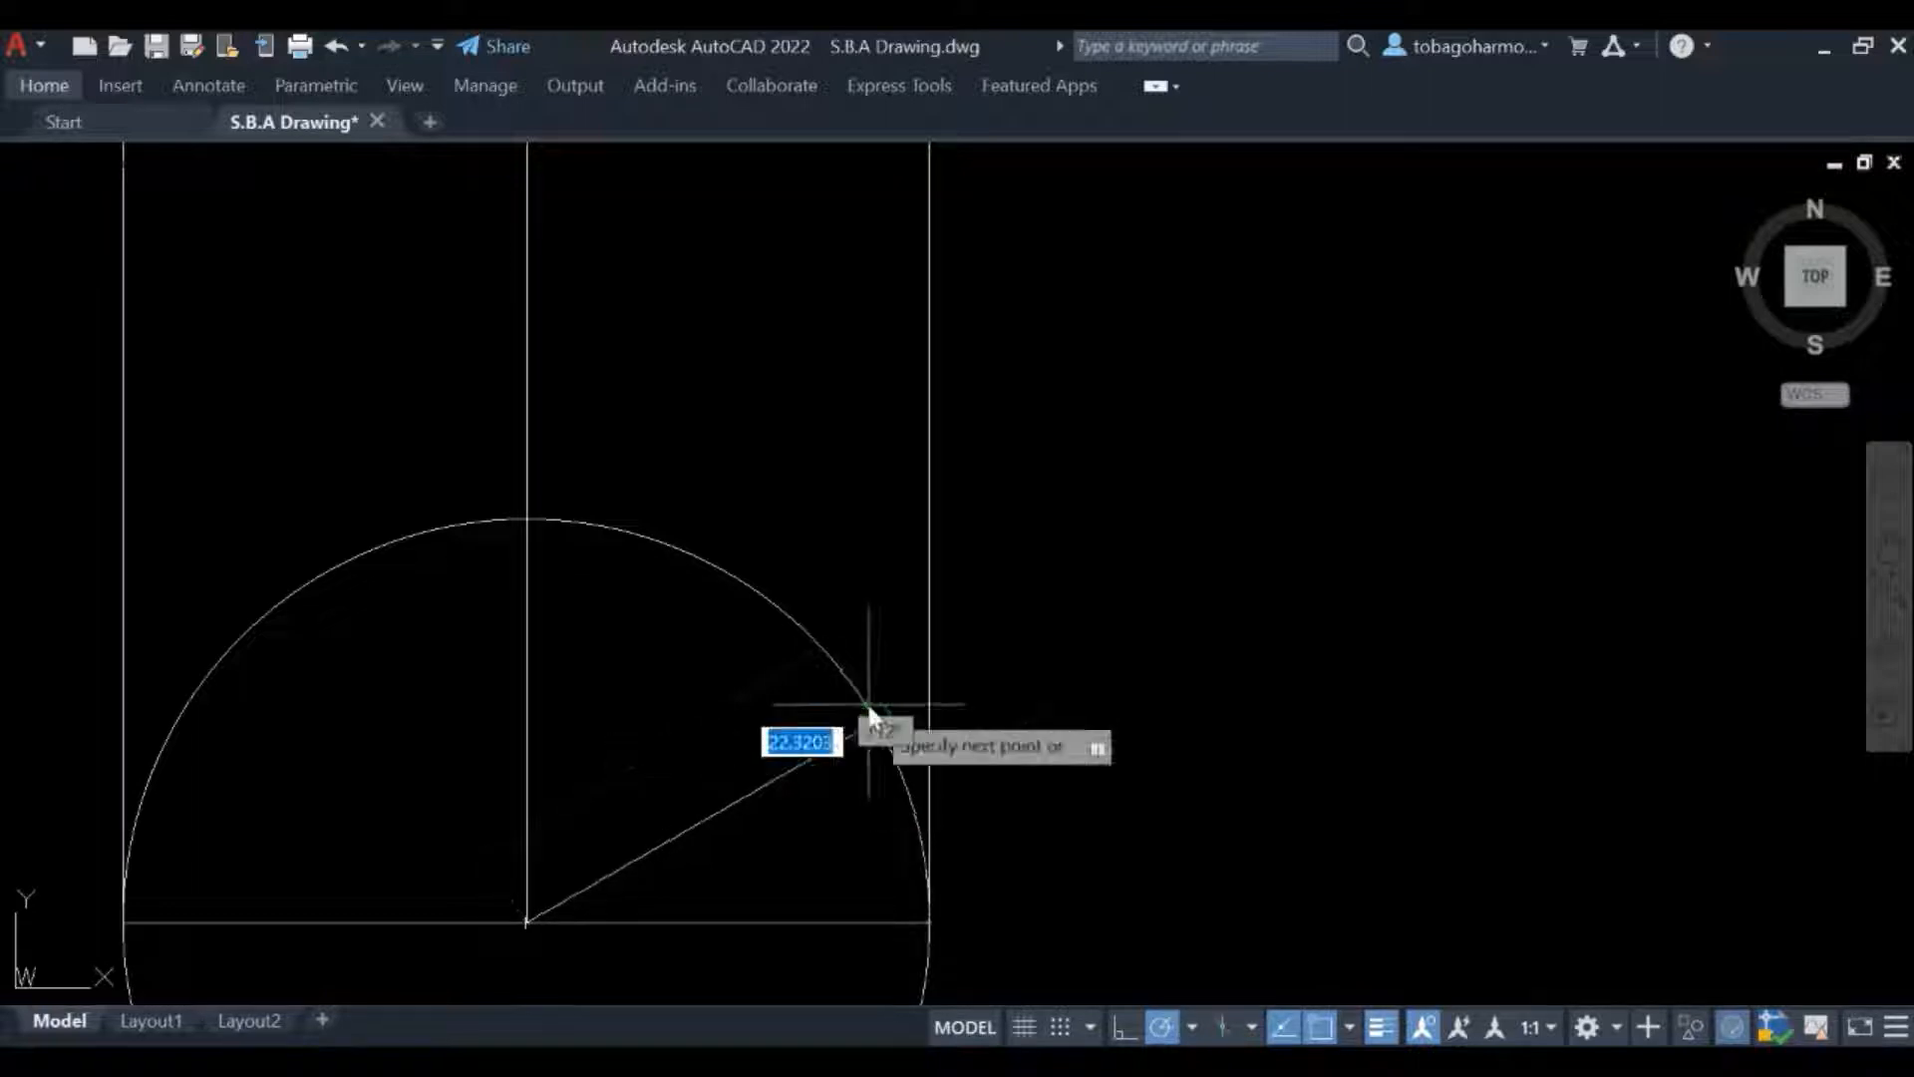
key("Return")
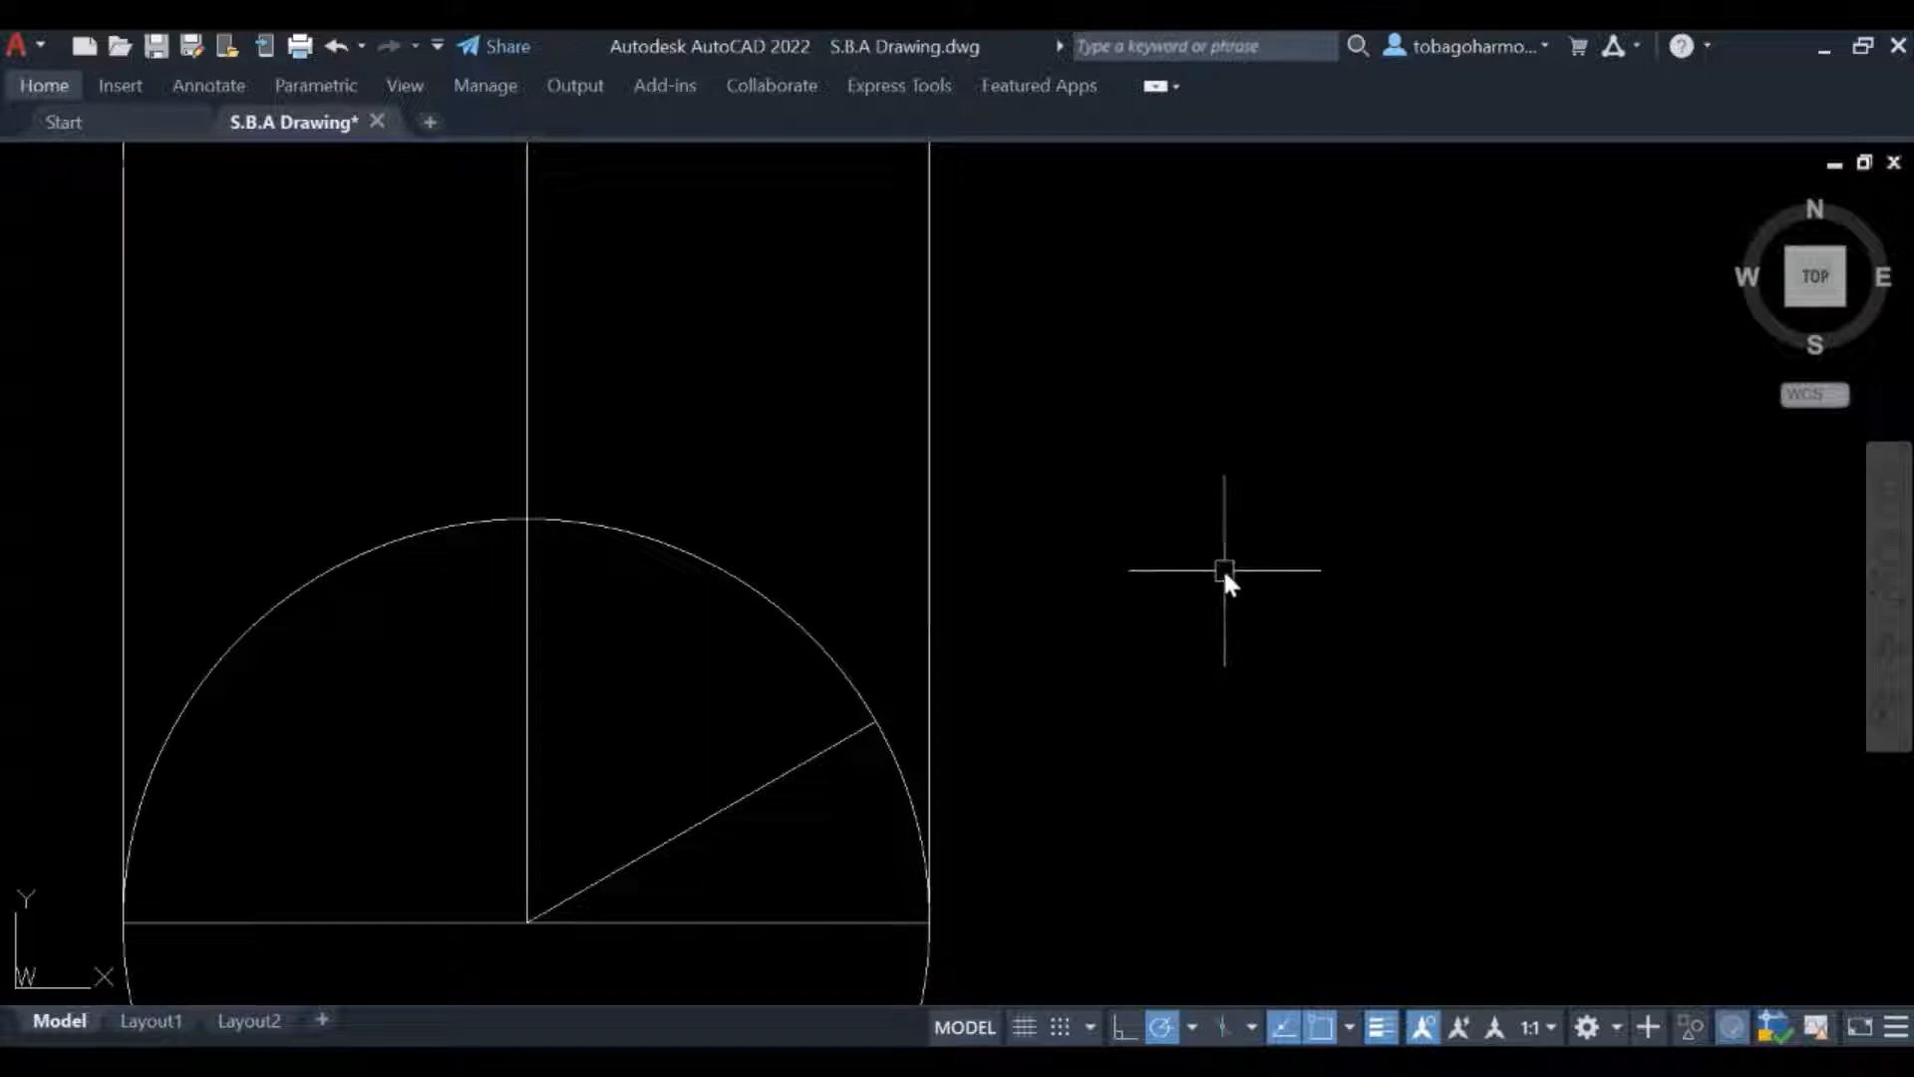
Draw a second radial line 500 long at 60° from the circle's centre
key("Return")
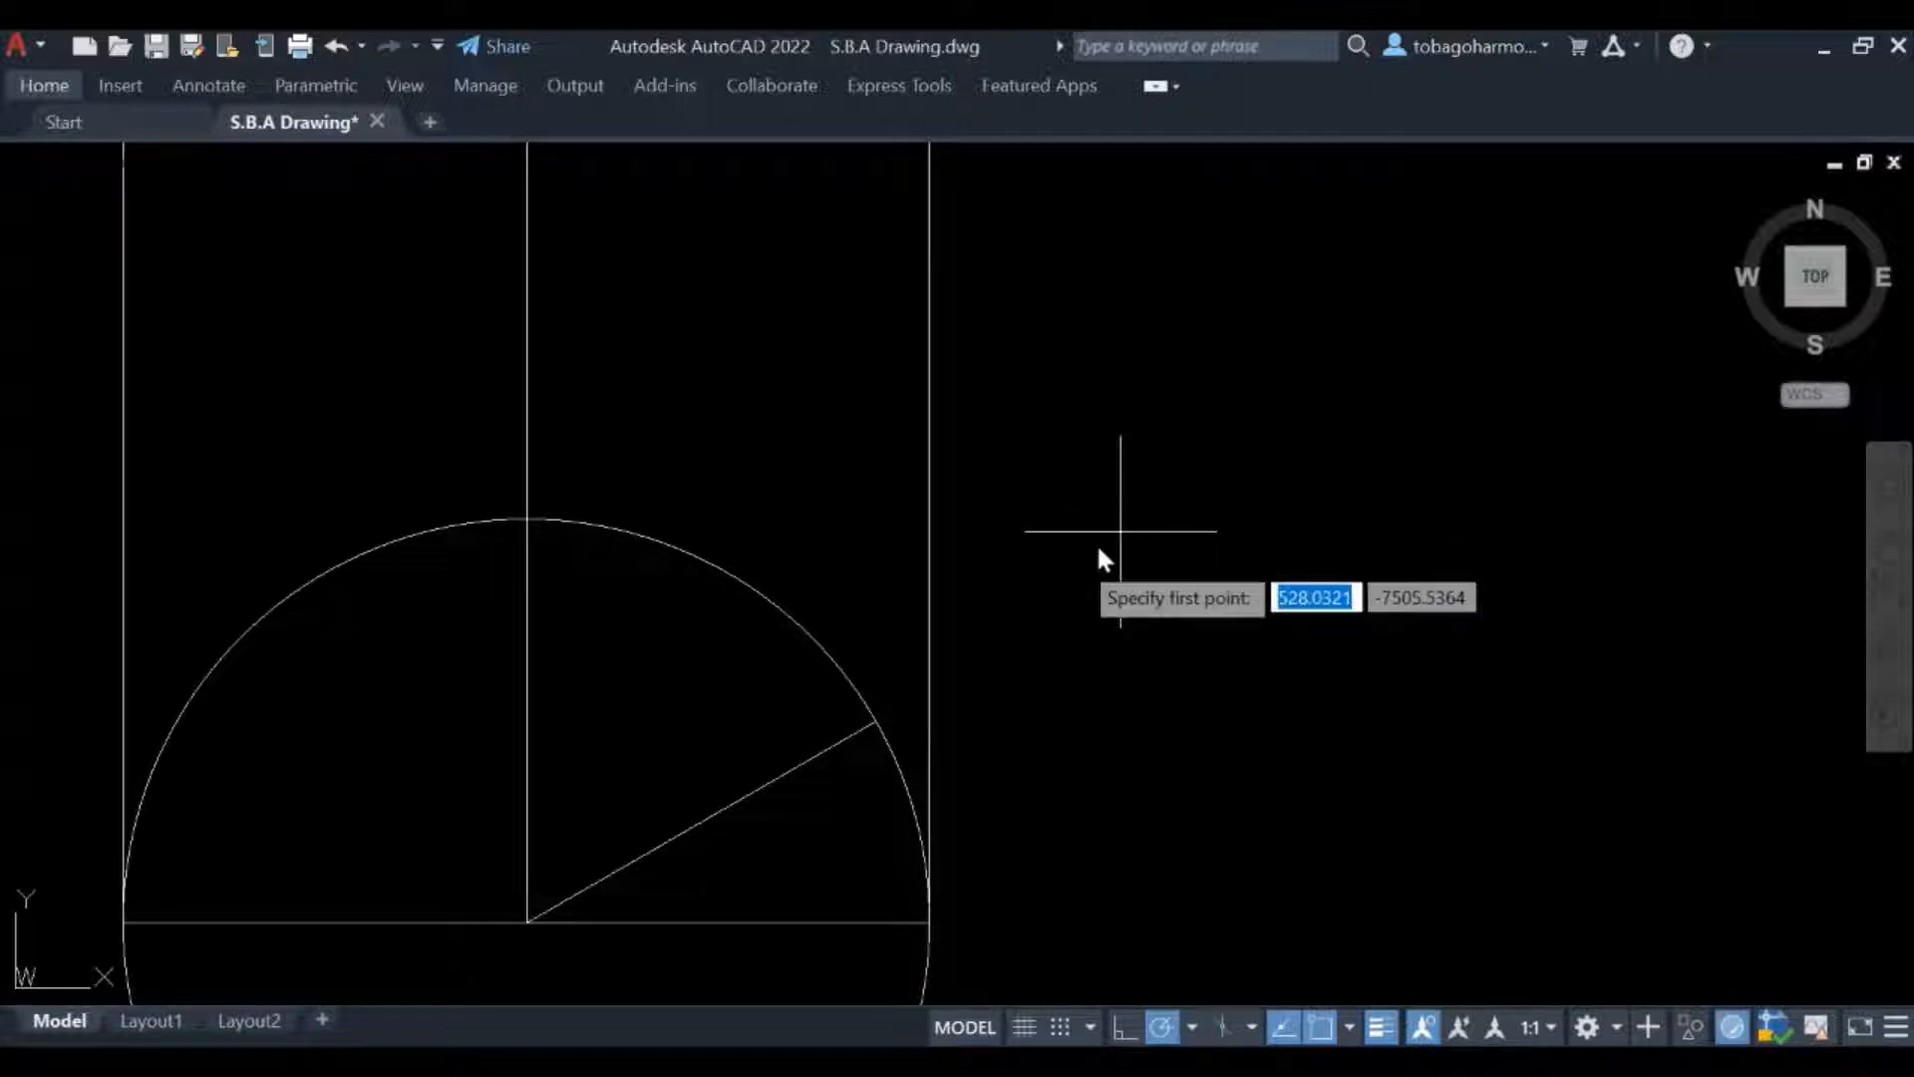
left_click(529, 918)
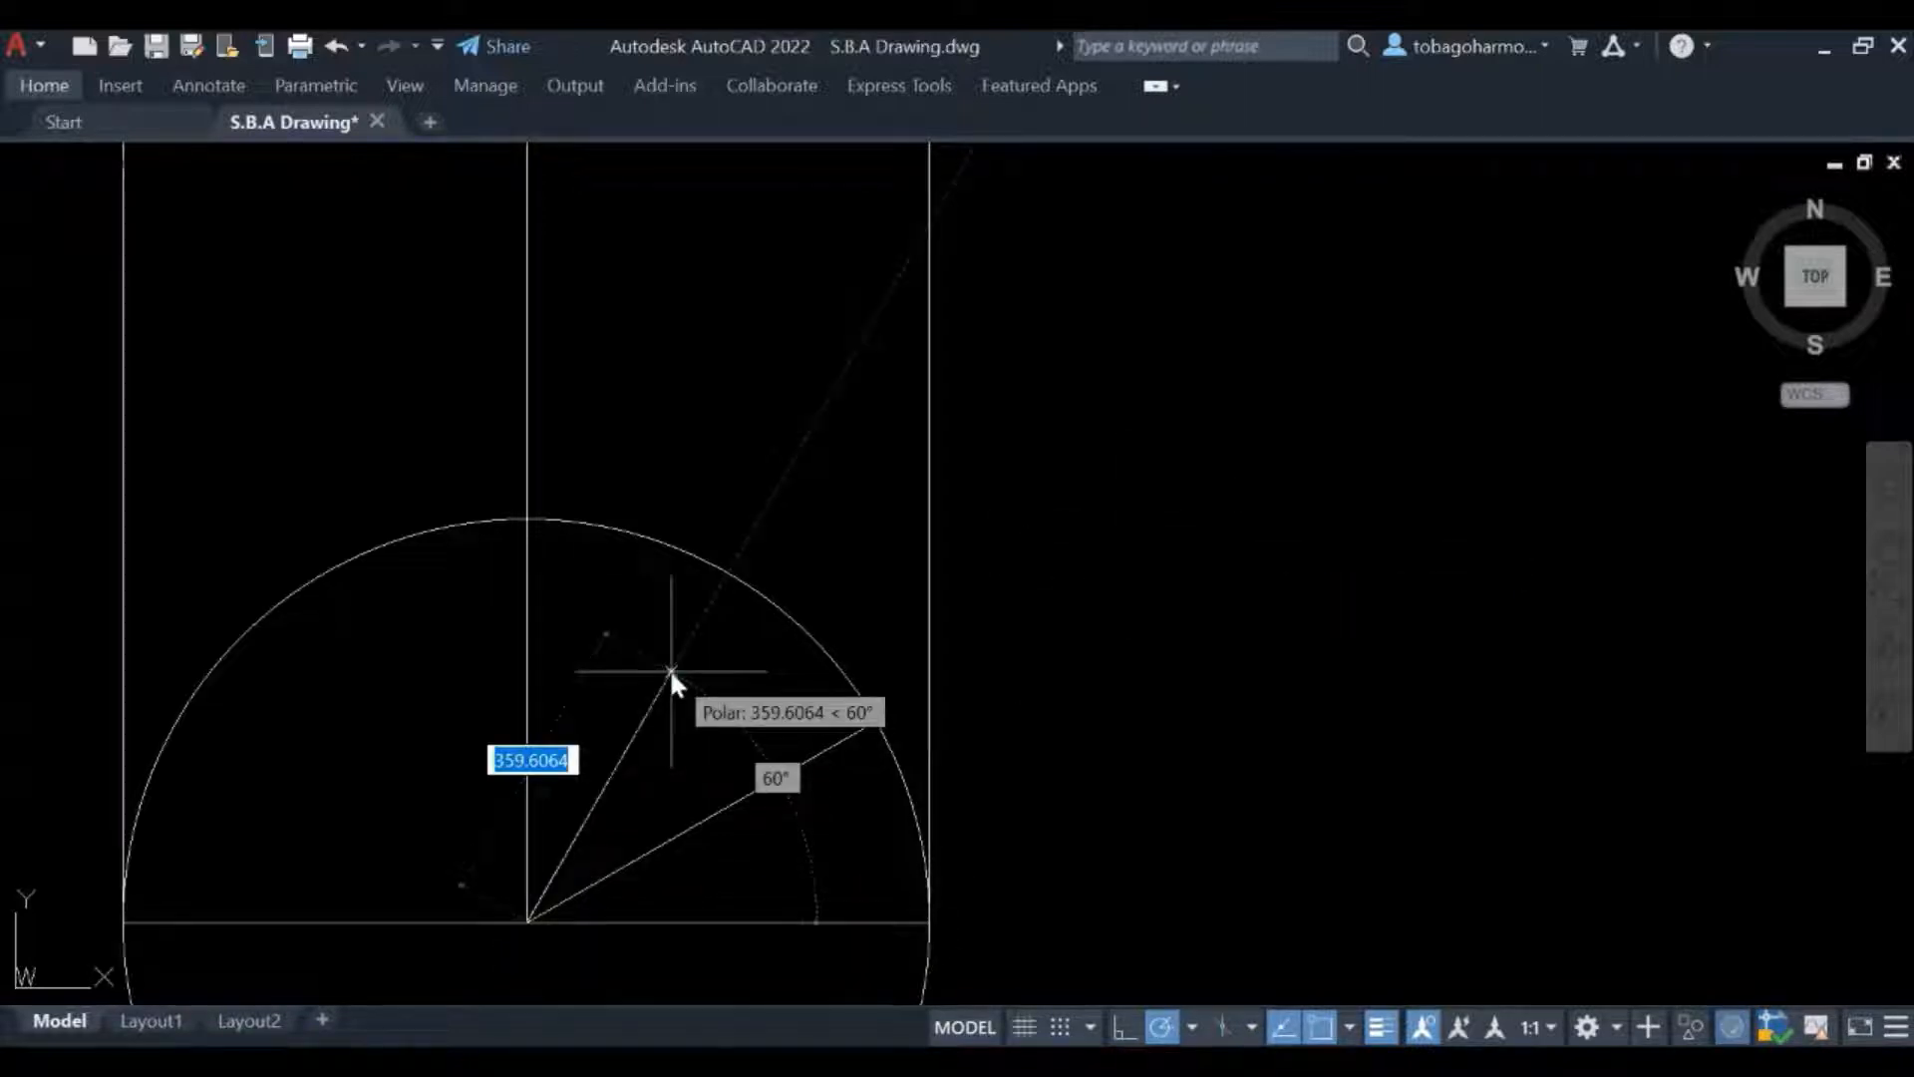
type("500")
key("Tab")
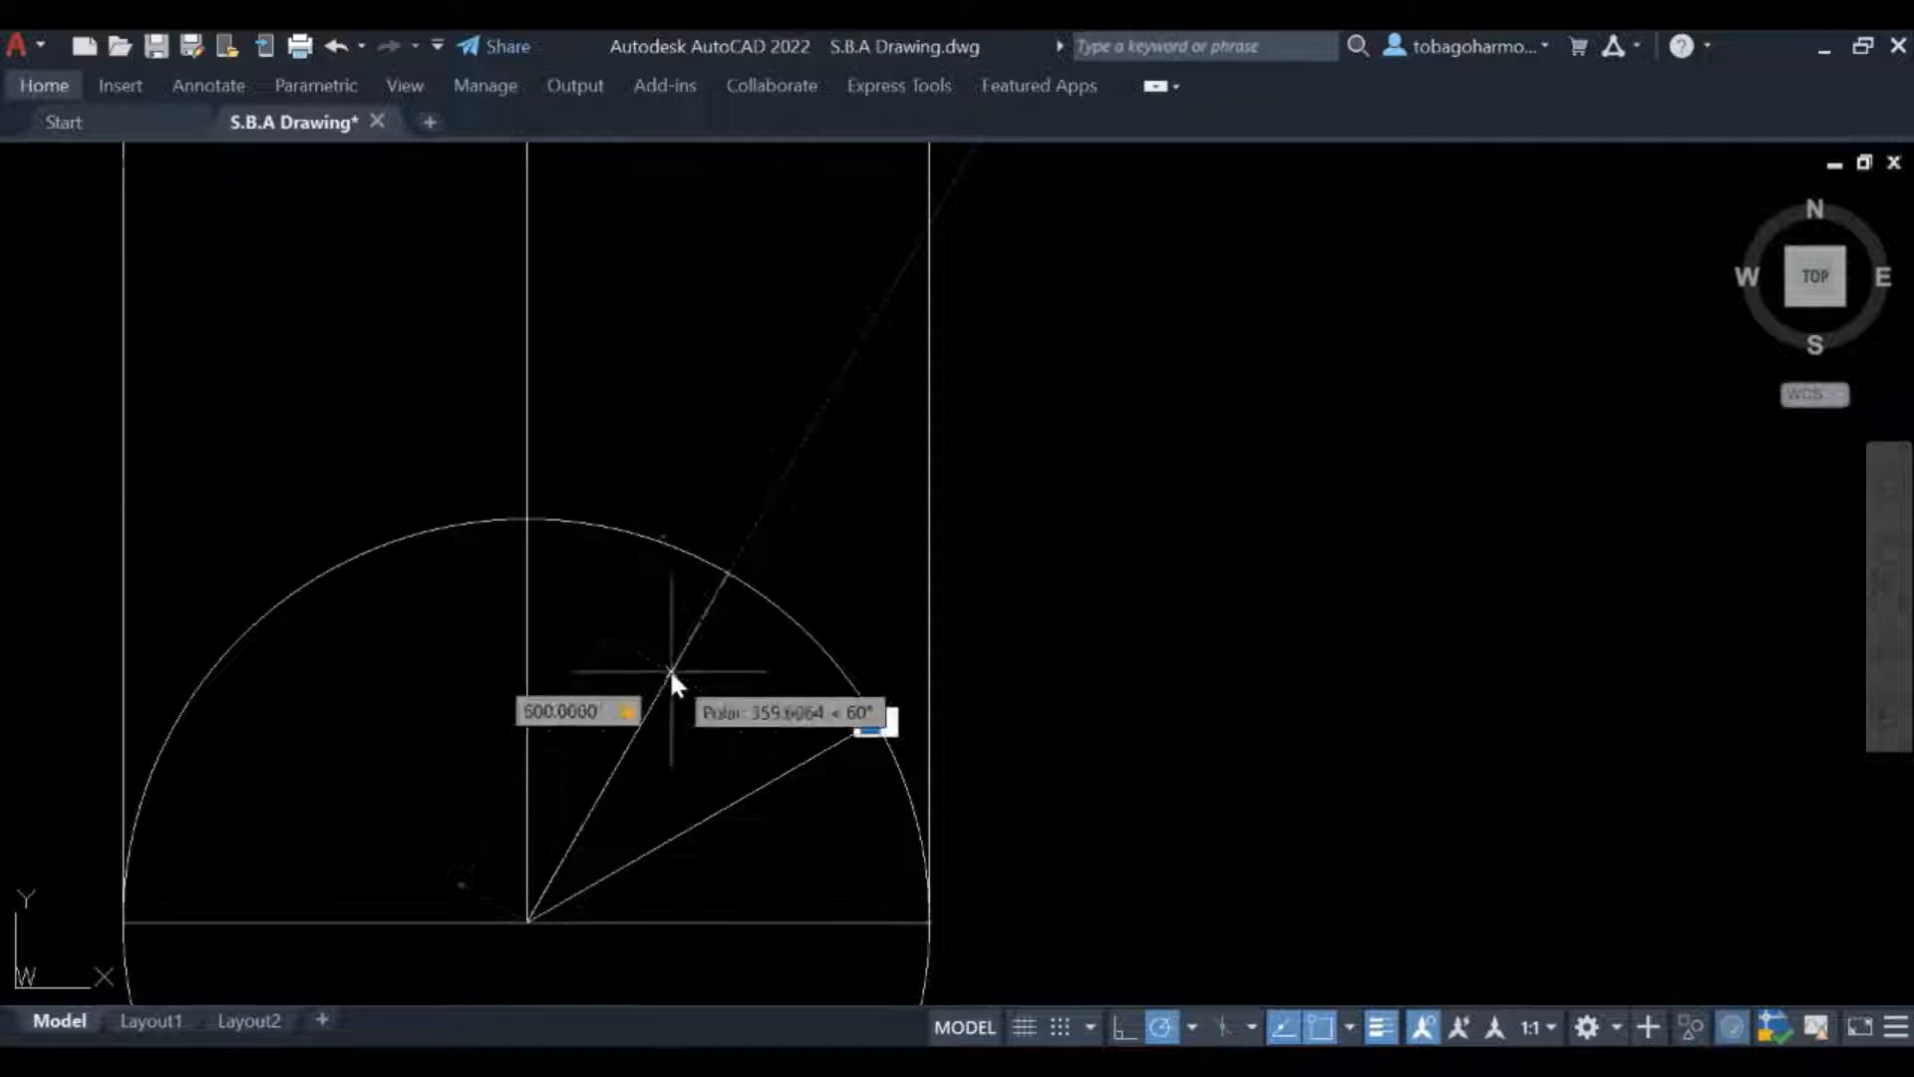
type("60")
key("Return")
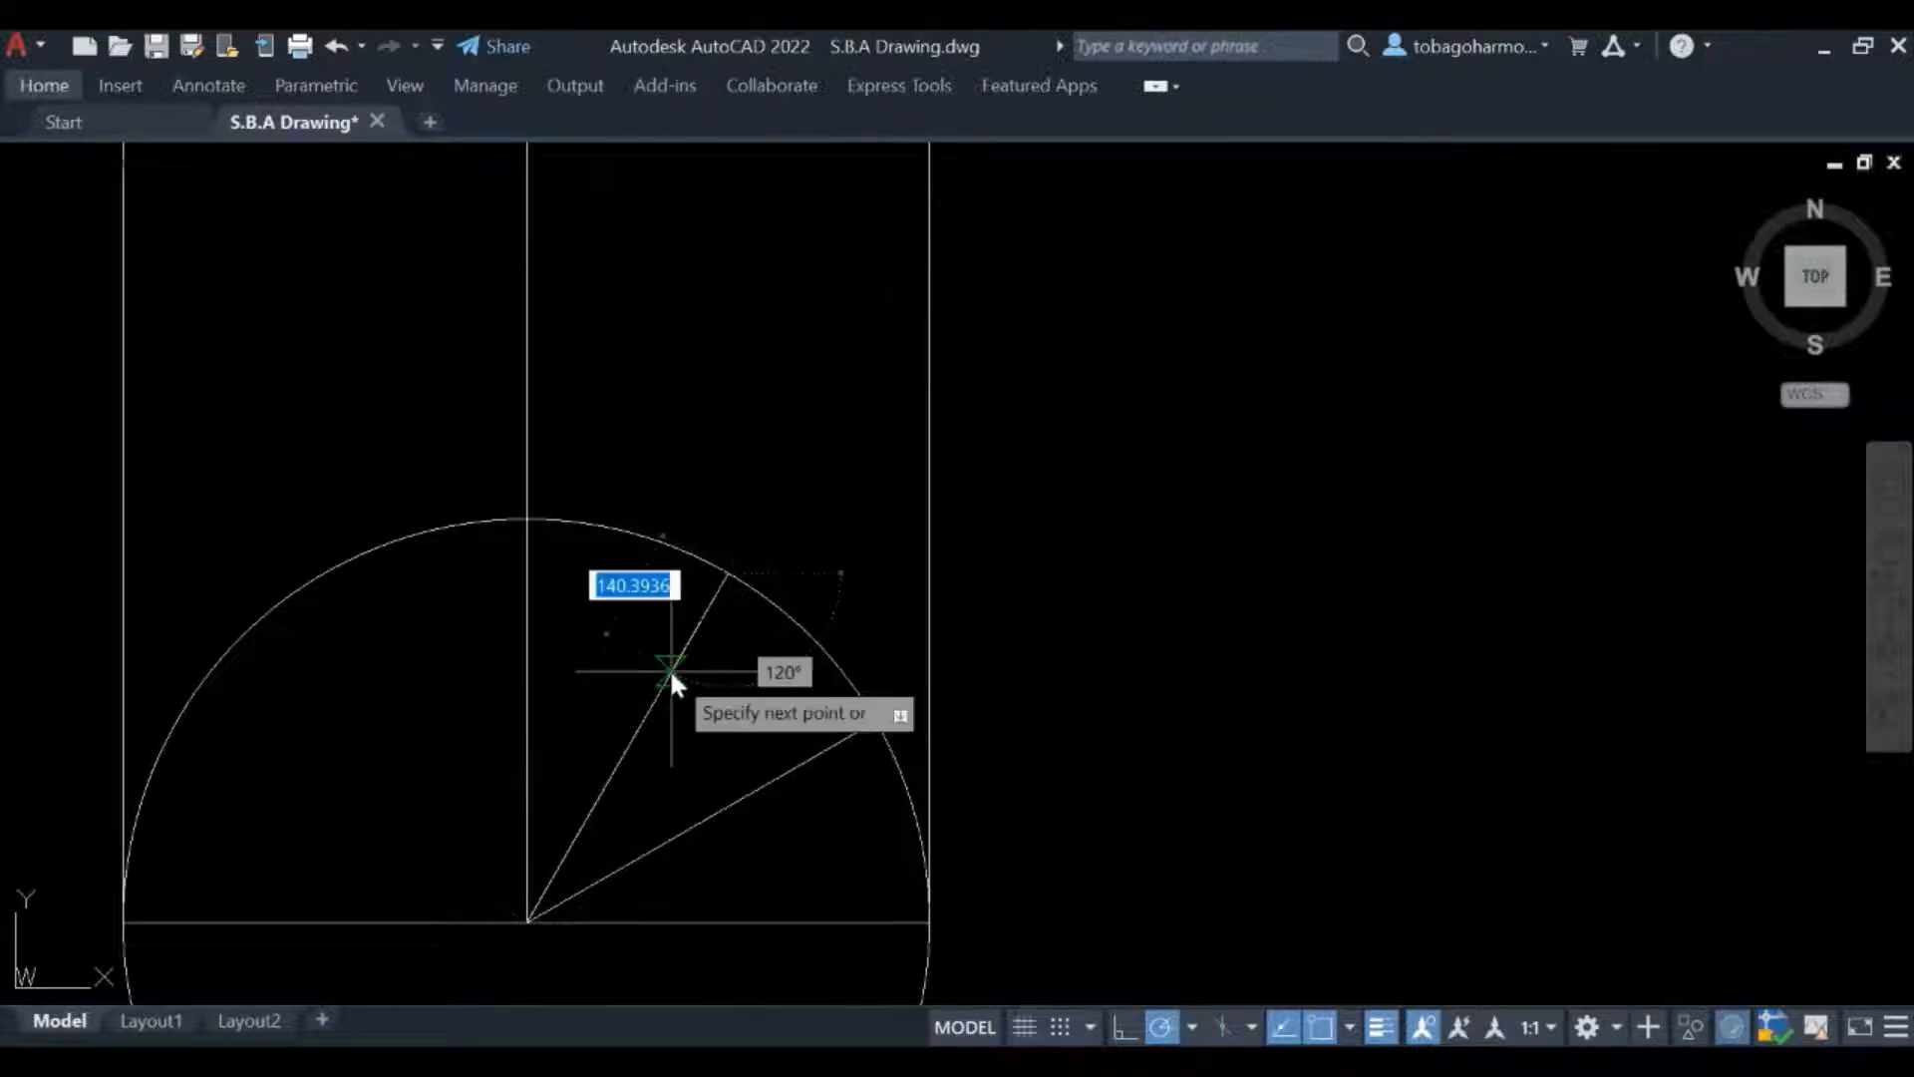
key("Escape")
Mirror the 30° and 60° radial lines about the circle's vertical centre line, keeping the source lines
scroll(1340, 379, "down", 2)
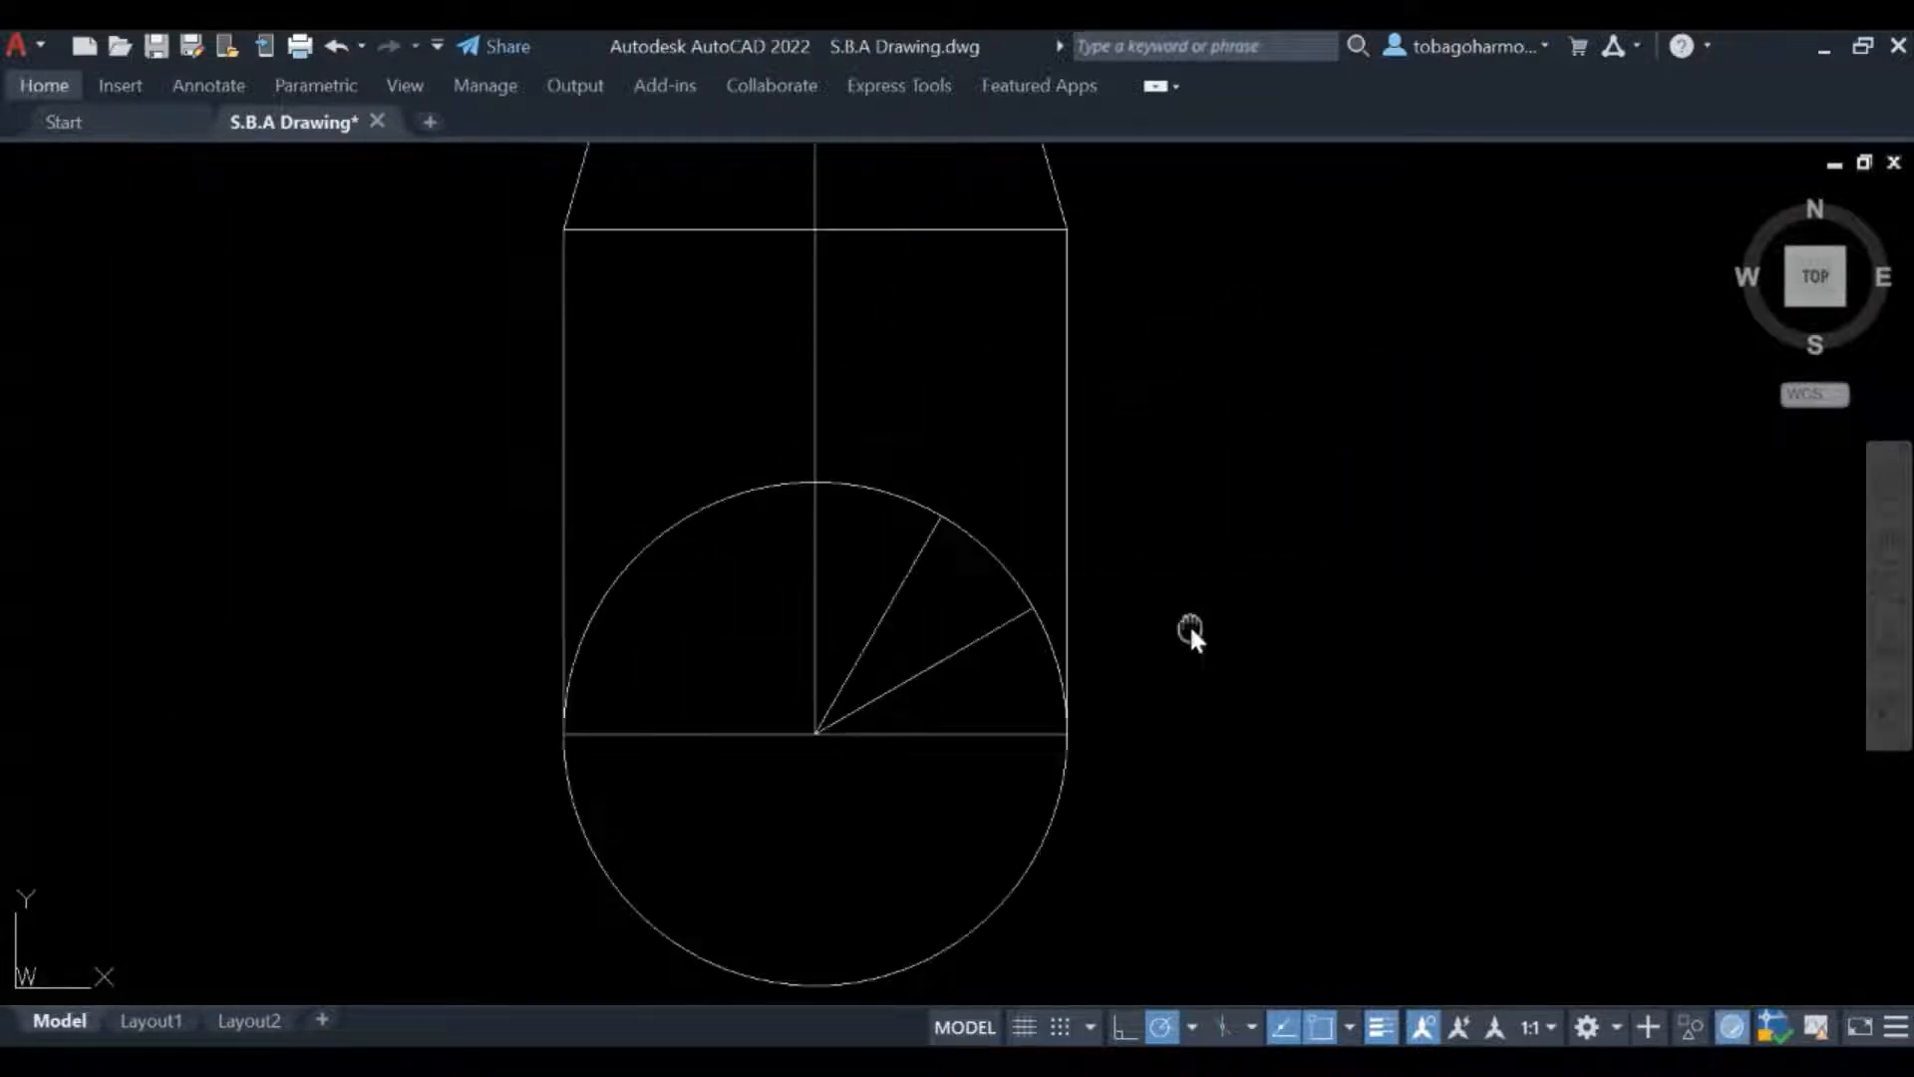
middle_click_drag(1063, 641, 948, 454)
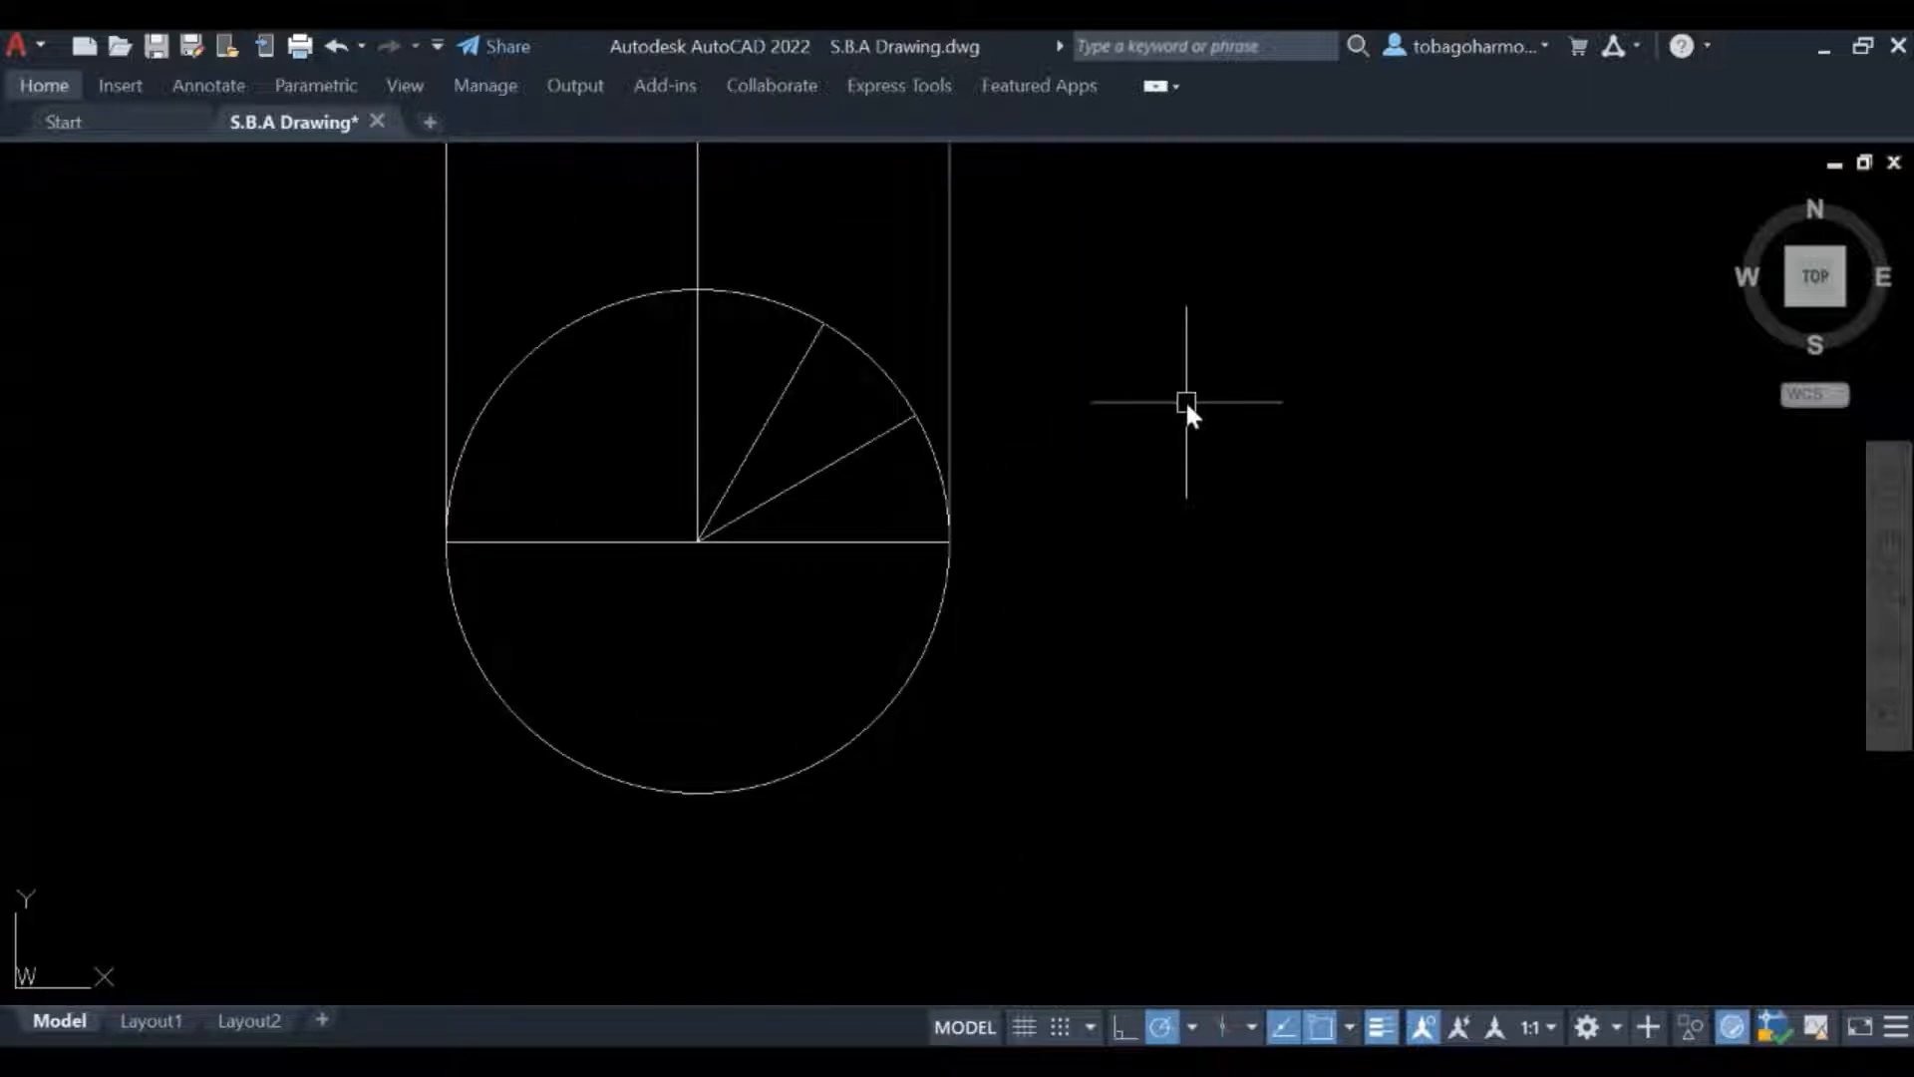
type("MIRROR")
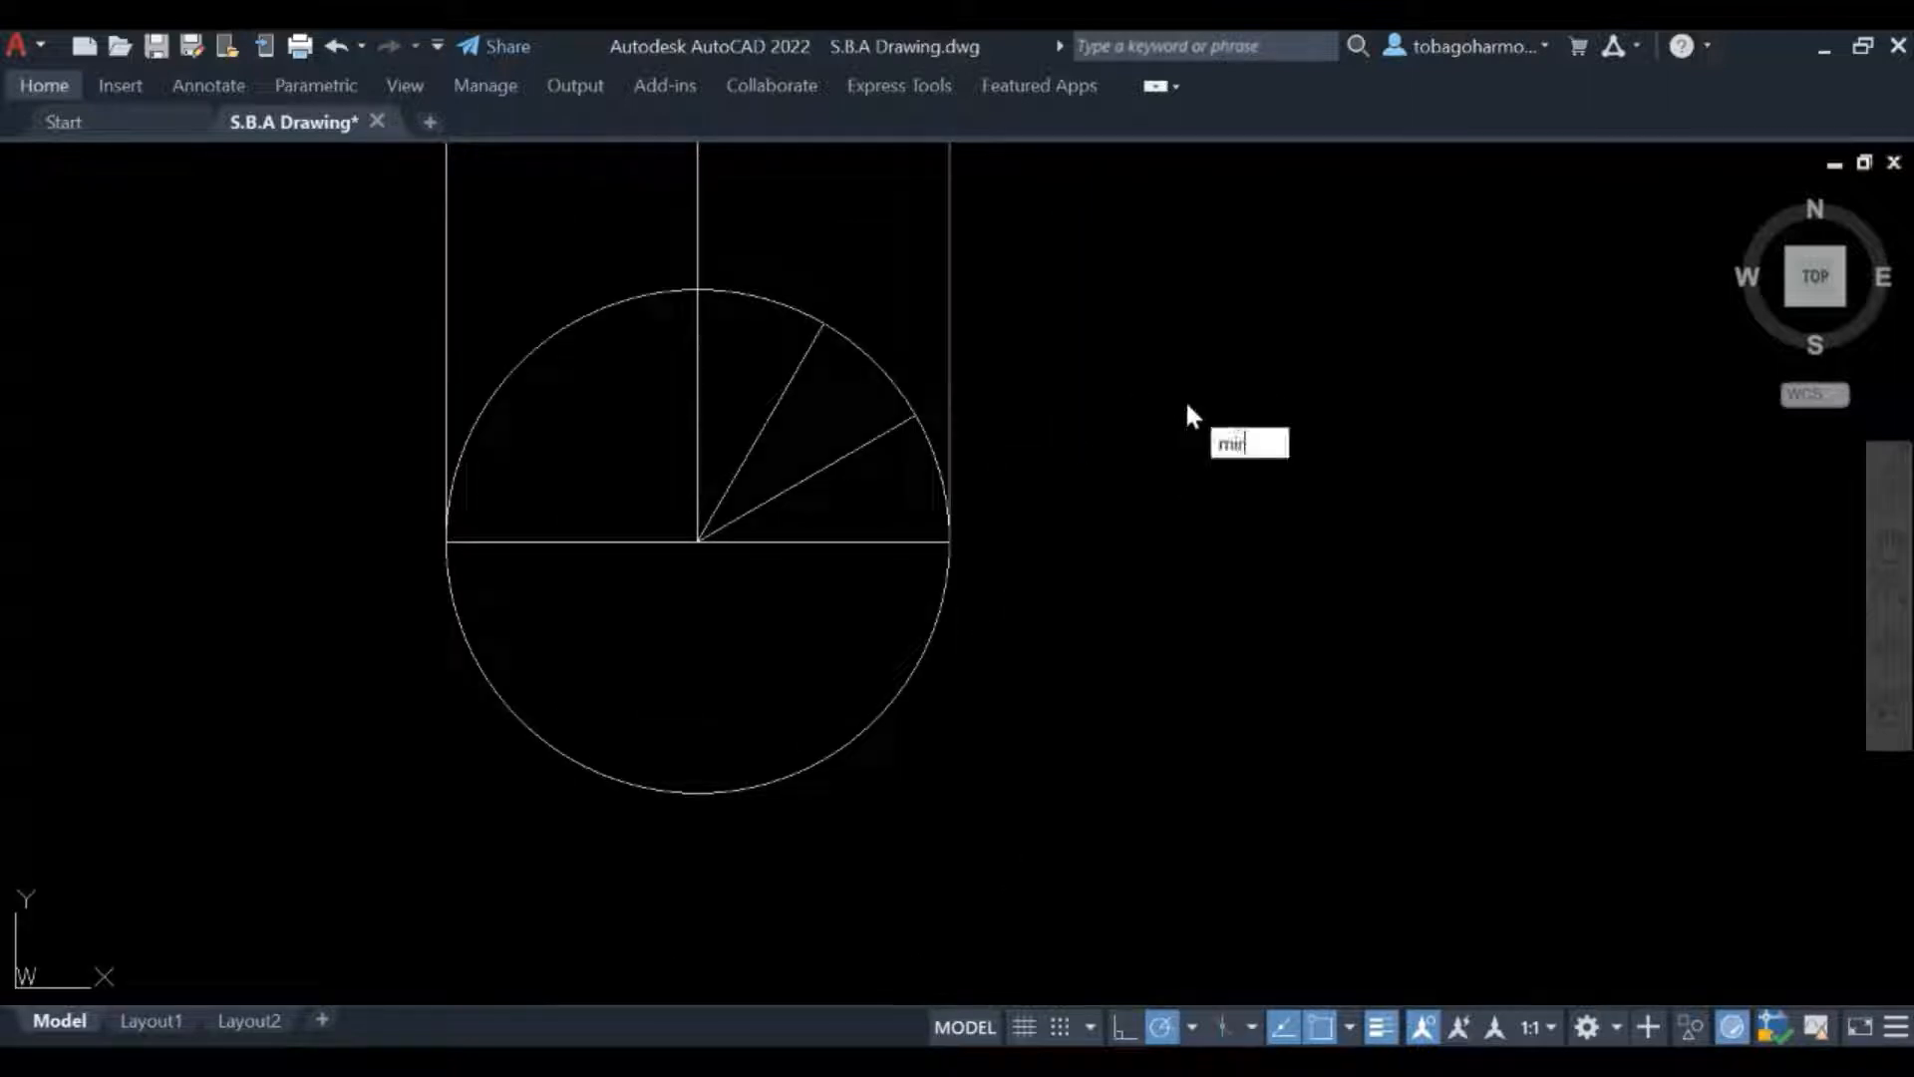
key("Return")
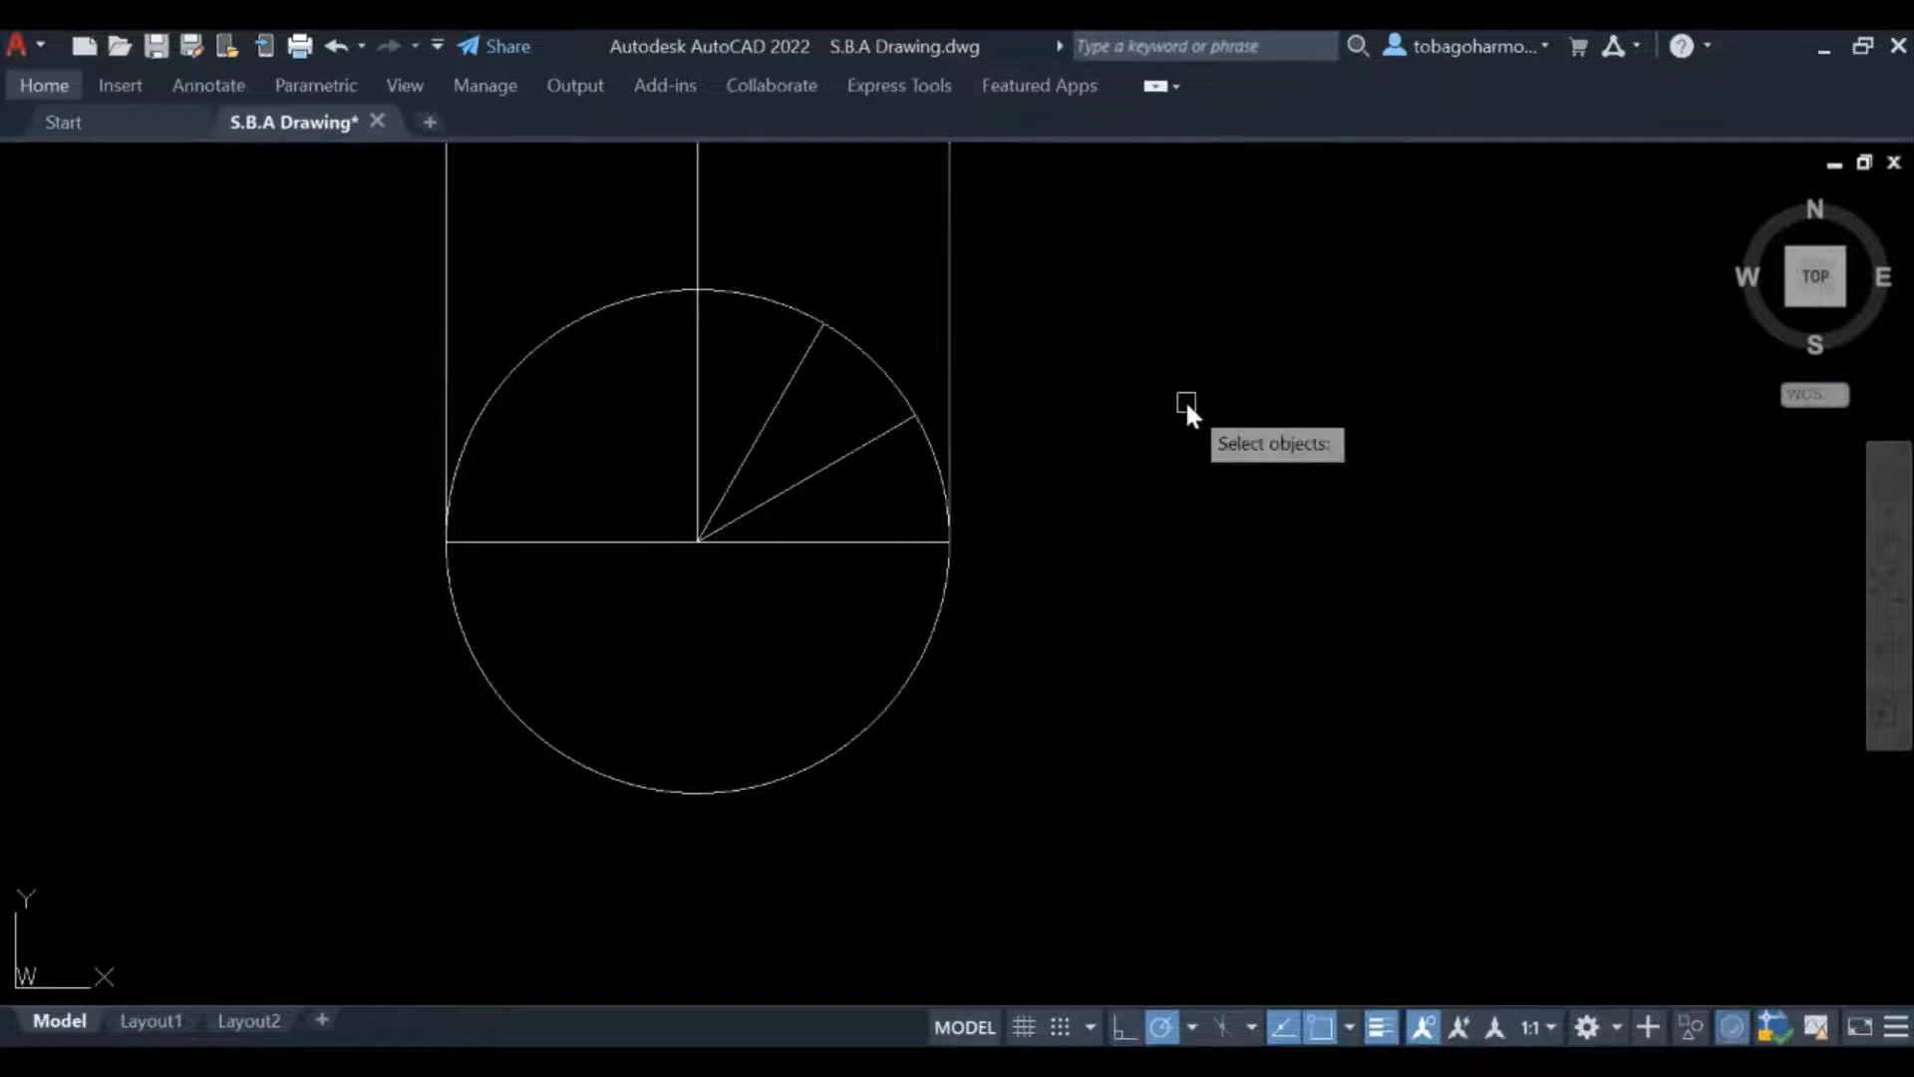
left_click(792, 379)
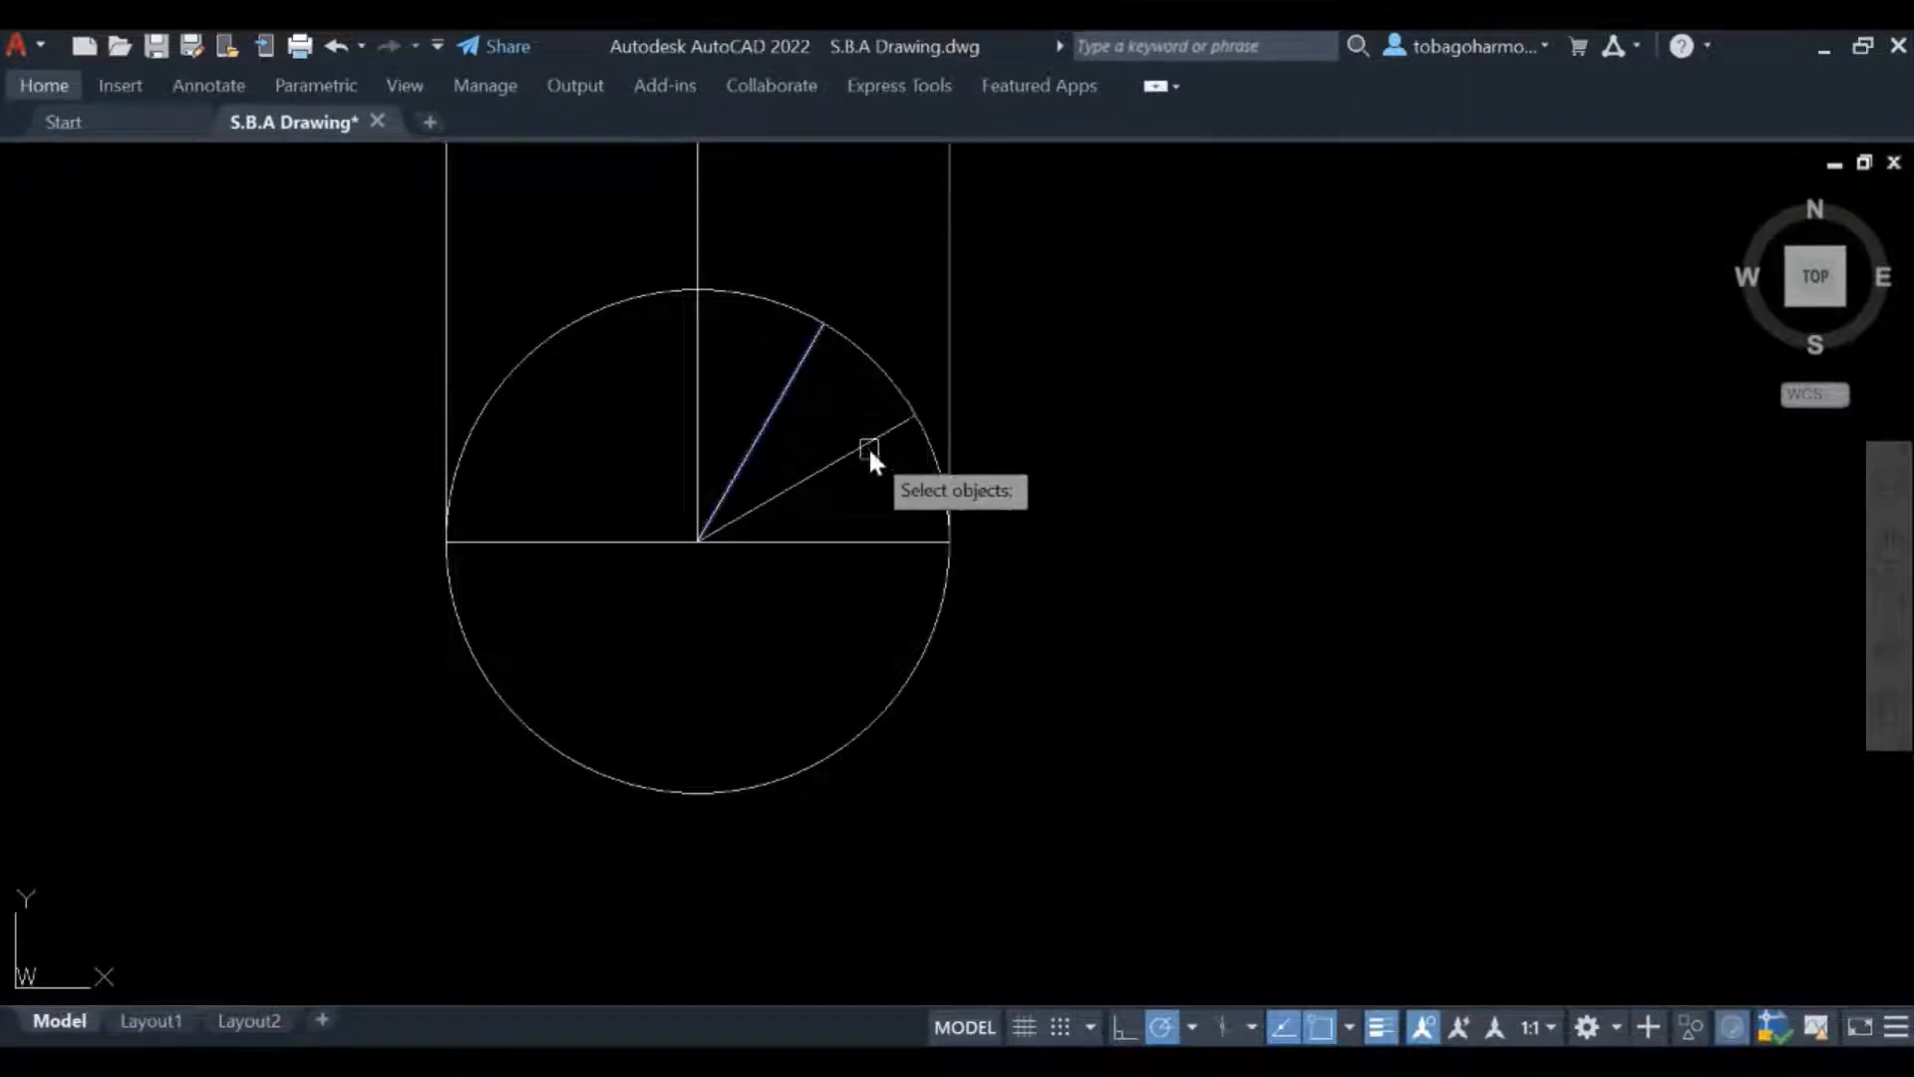
left_click(870, 445)
key("Return")
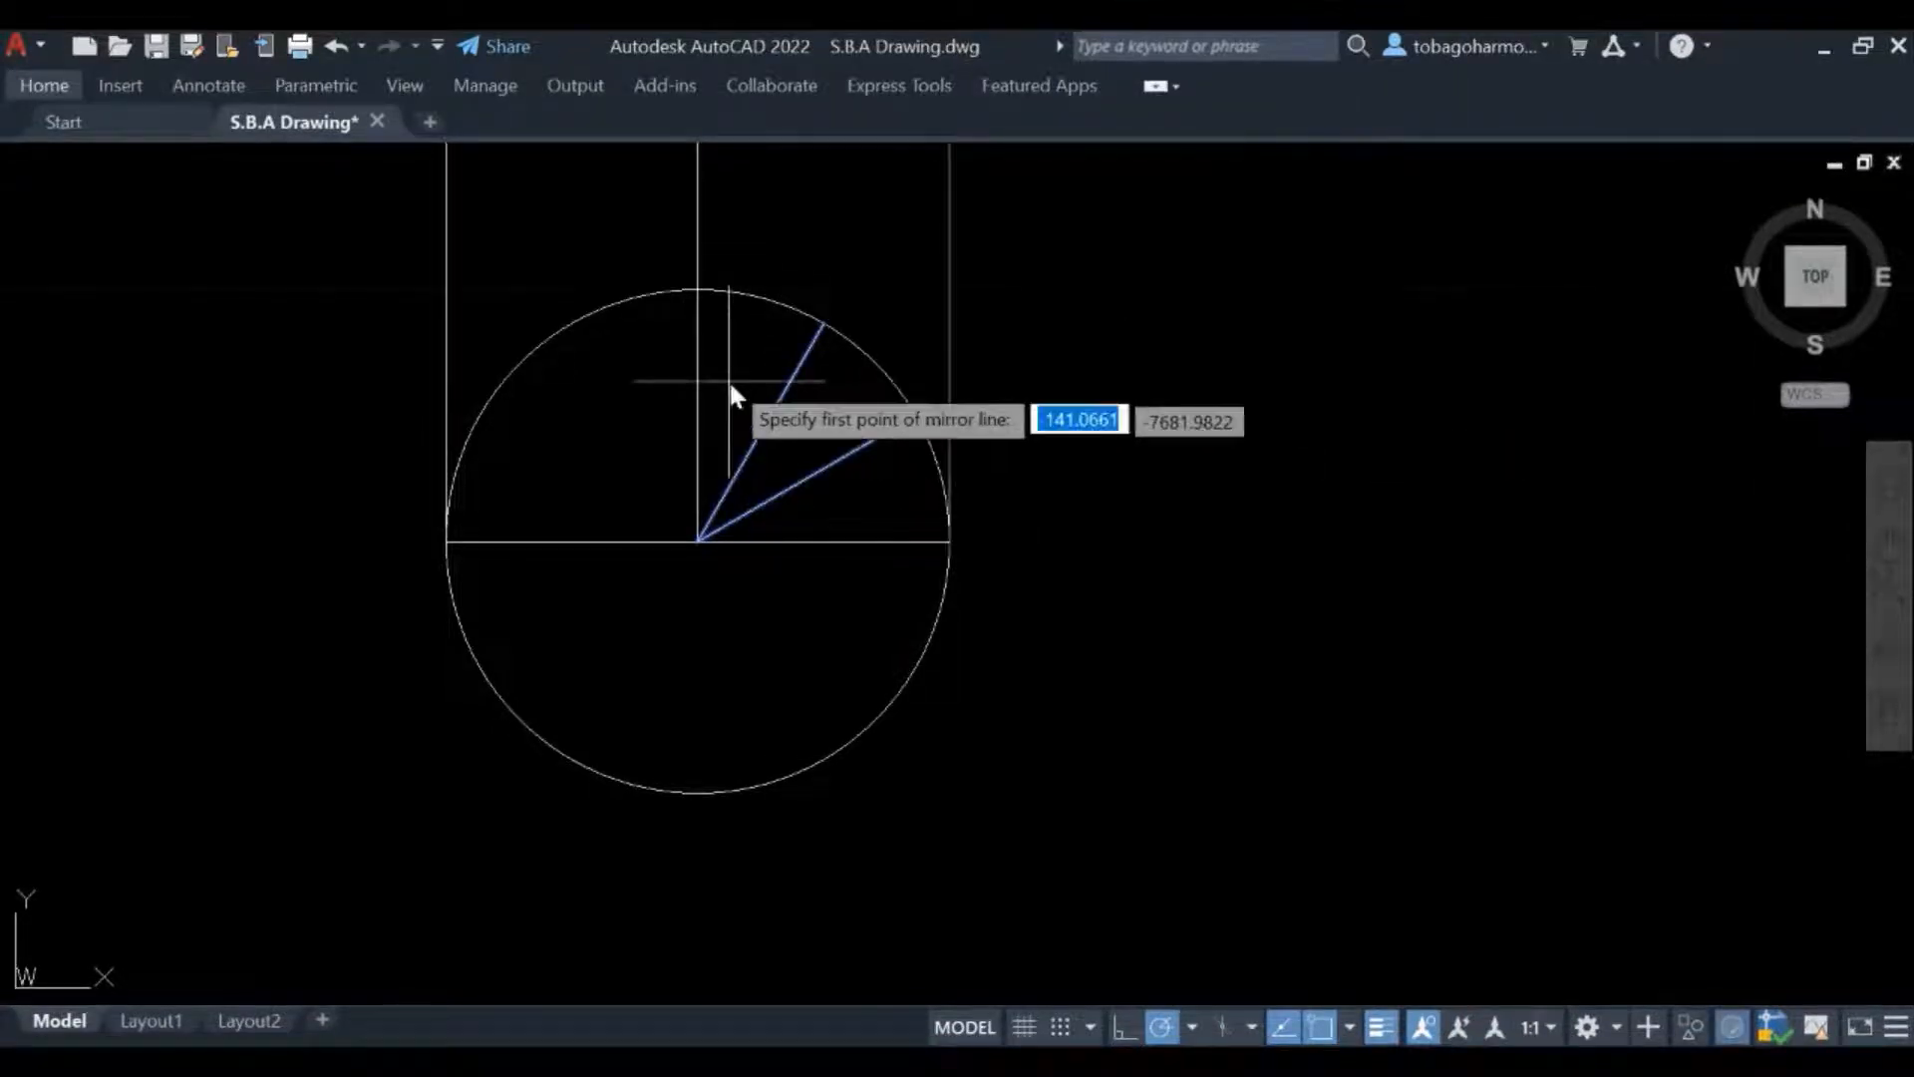
left_click(697, 289)
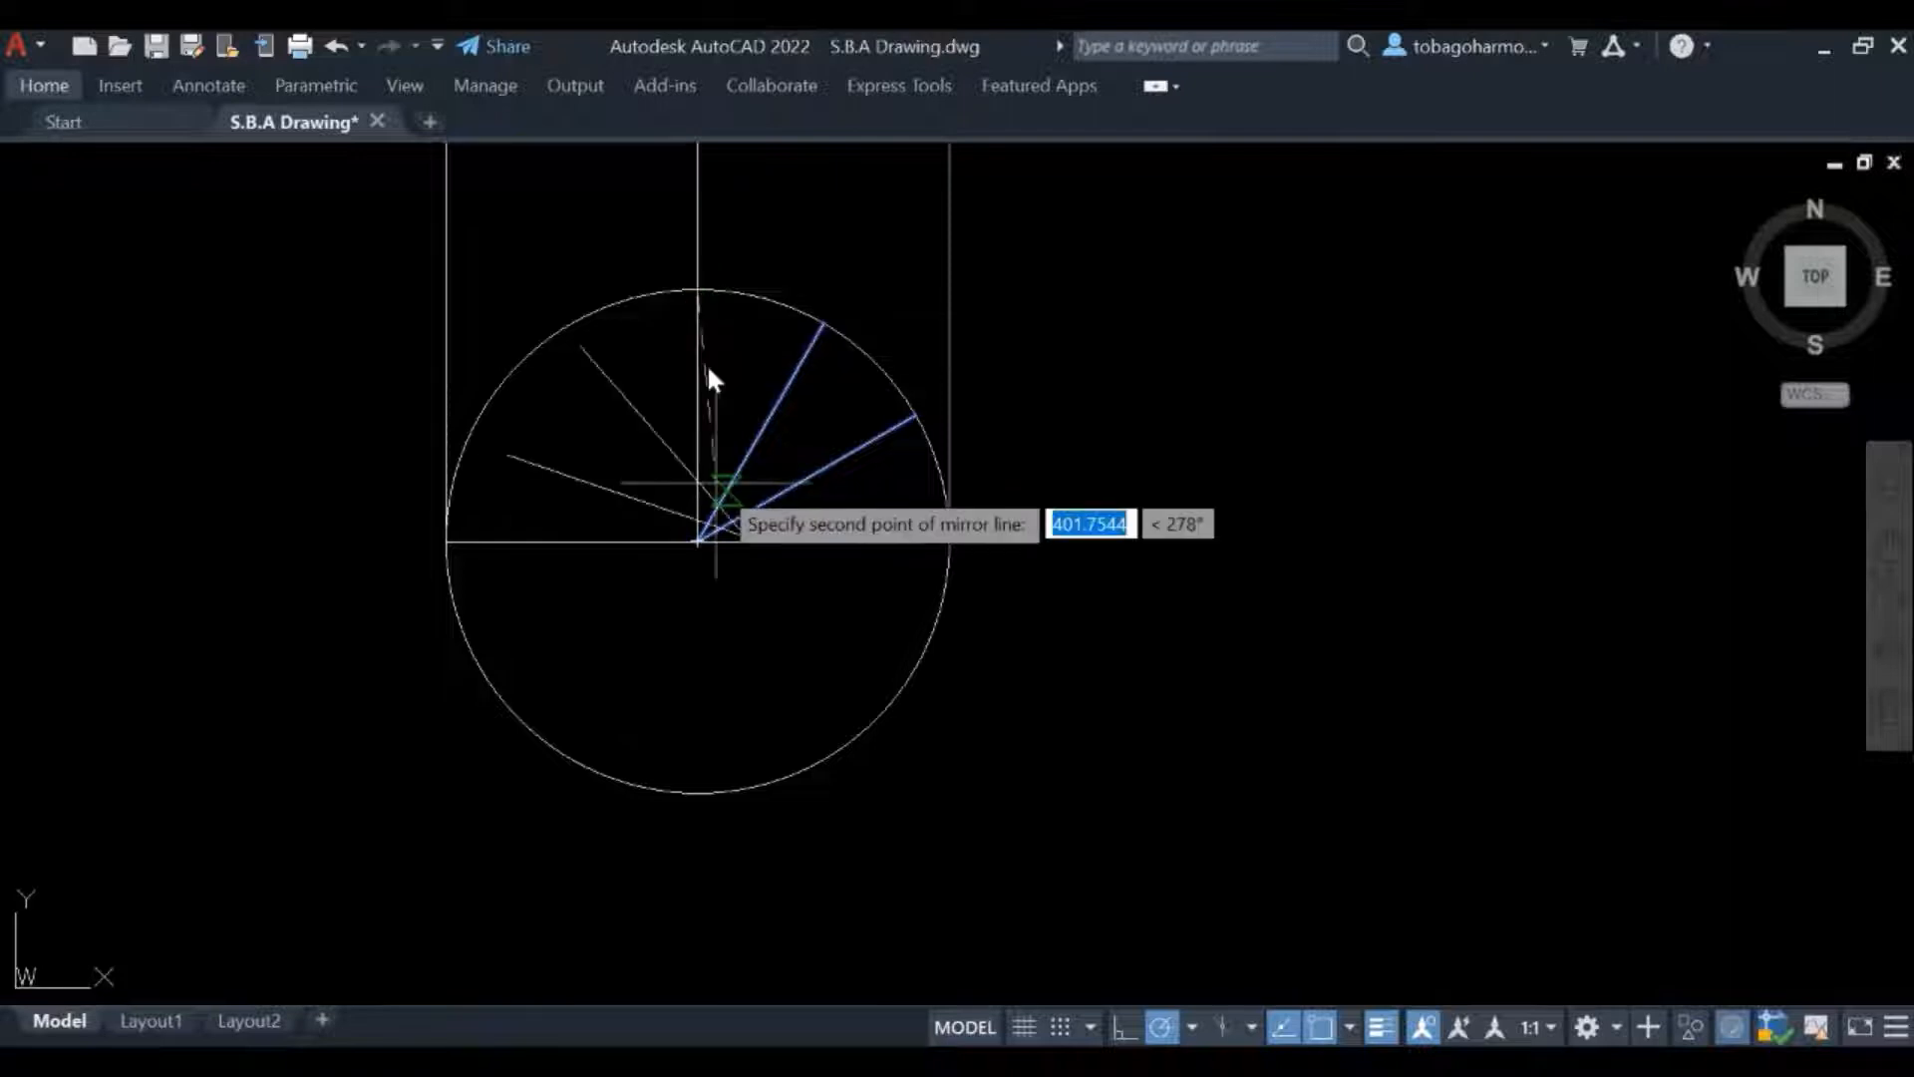
left_click(696, 526)
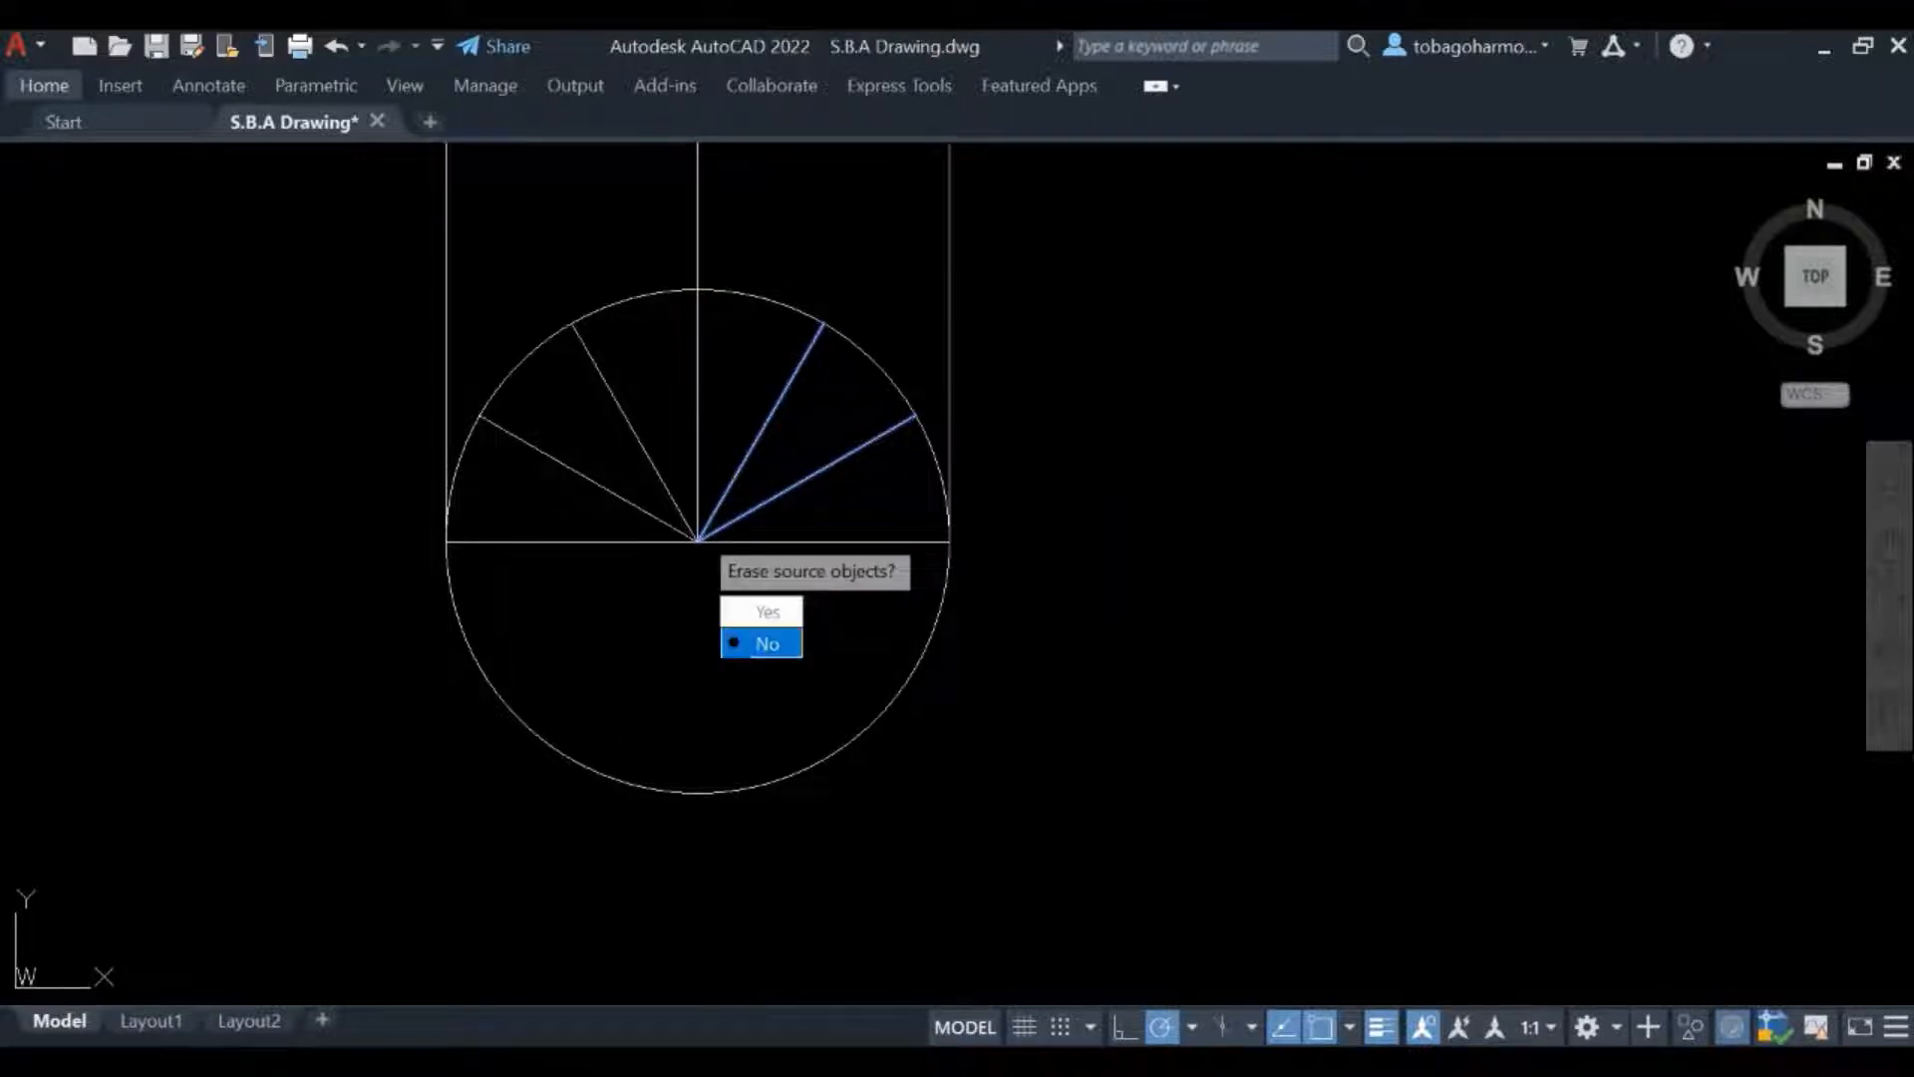
key("Return")
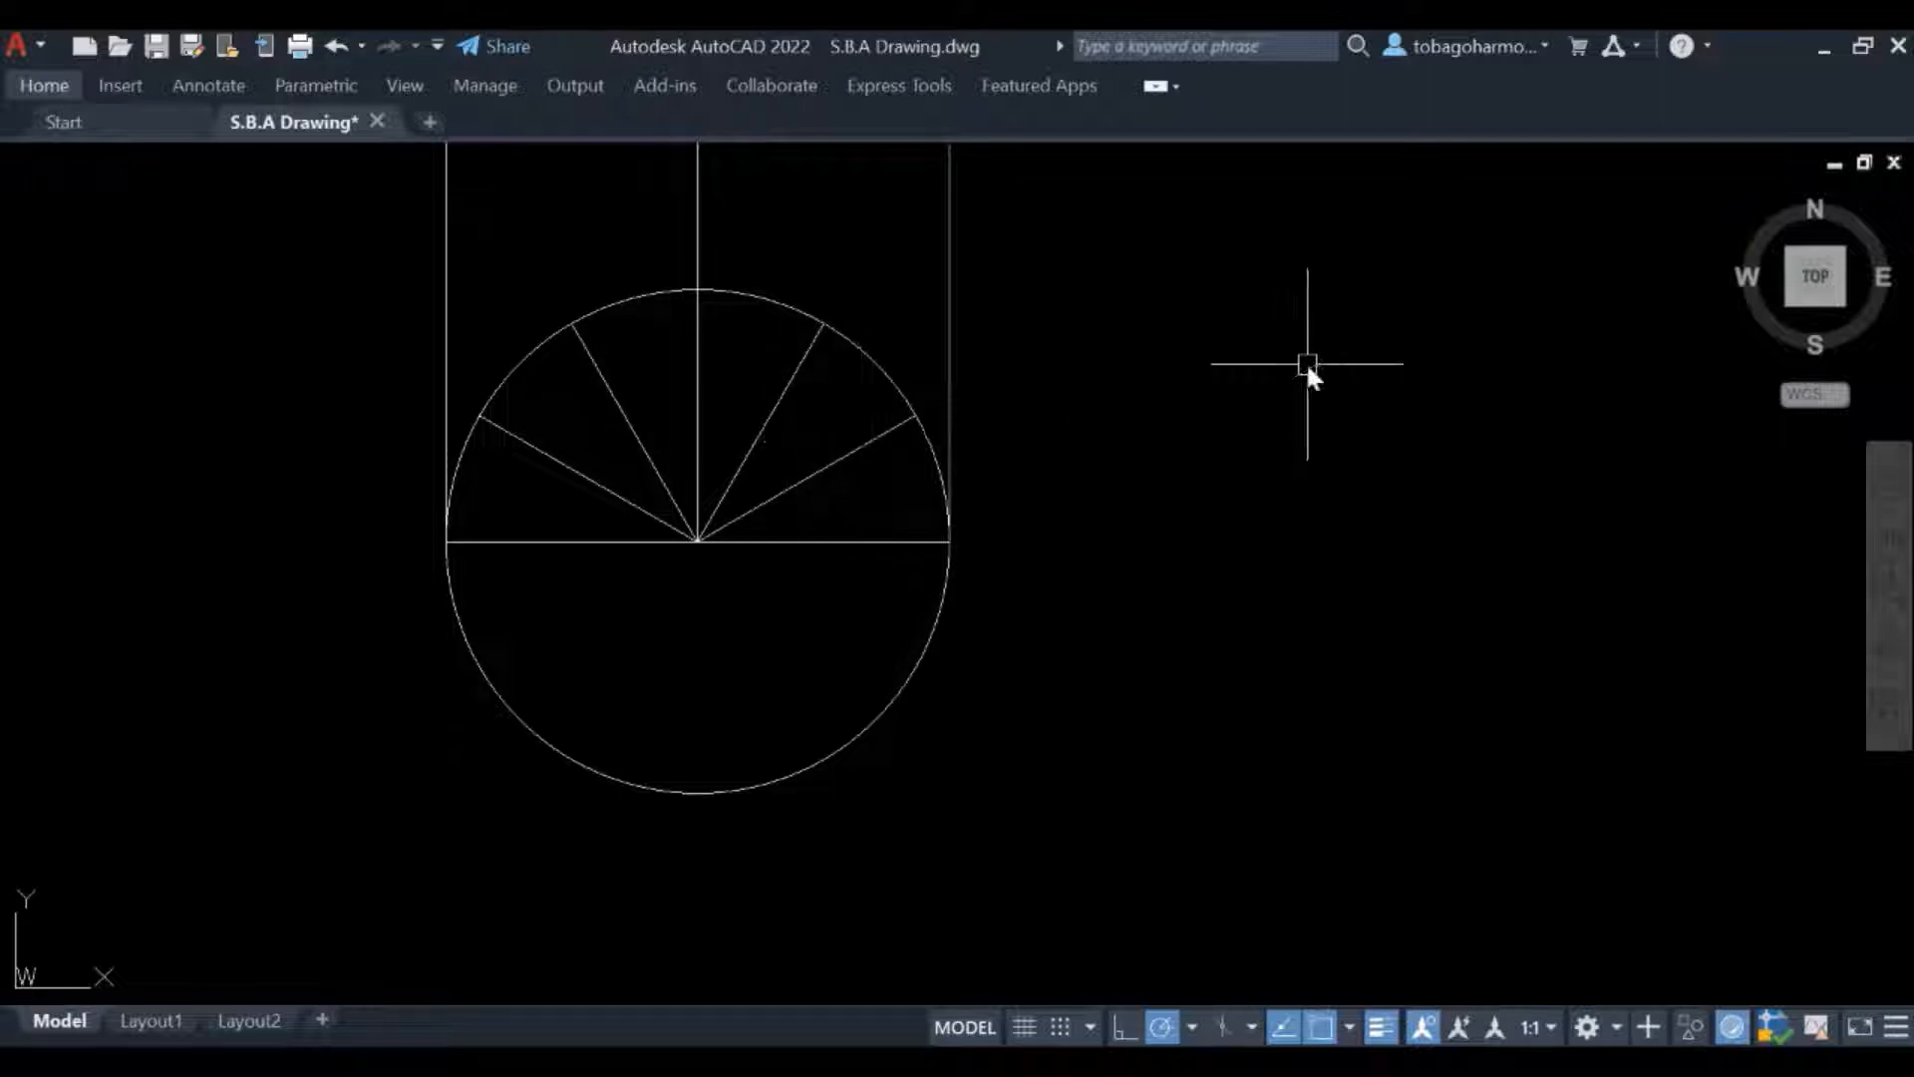
Mirror the four upper radial lines about the circle's horizontal diameter, keeping the source lines
key("Return")
left_click(835, 459)
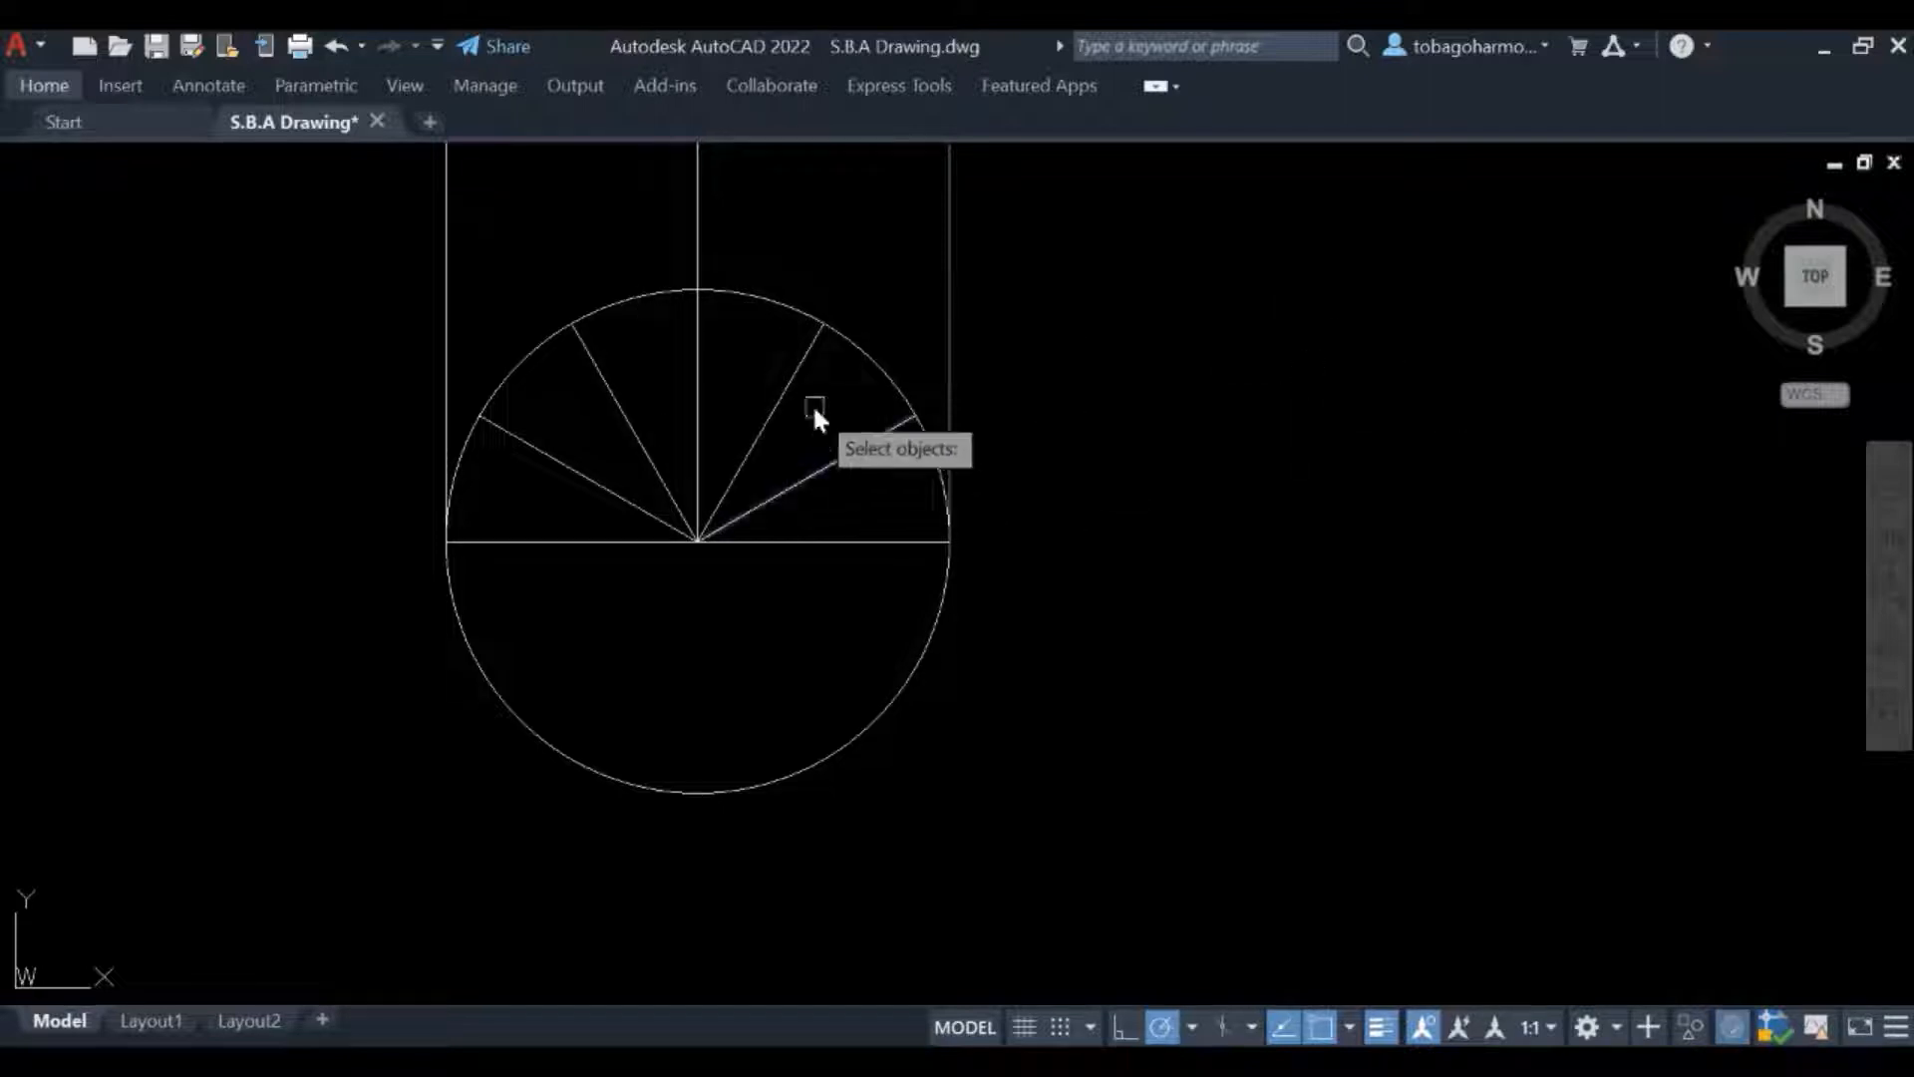
left_click(792, 393)
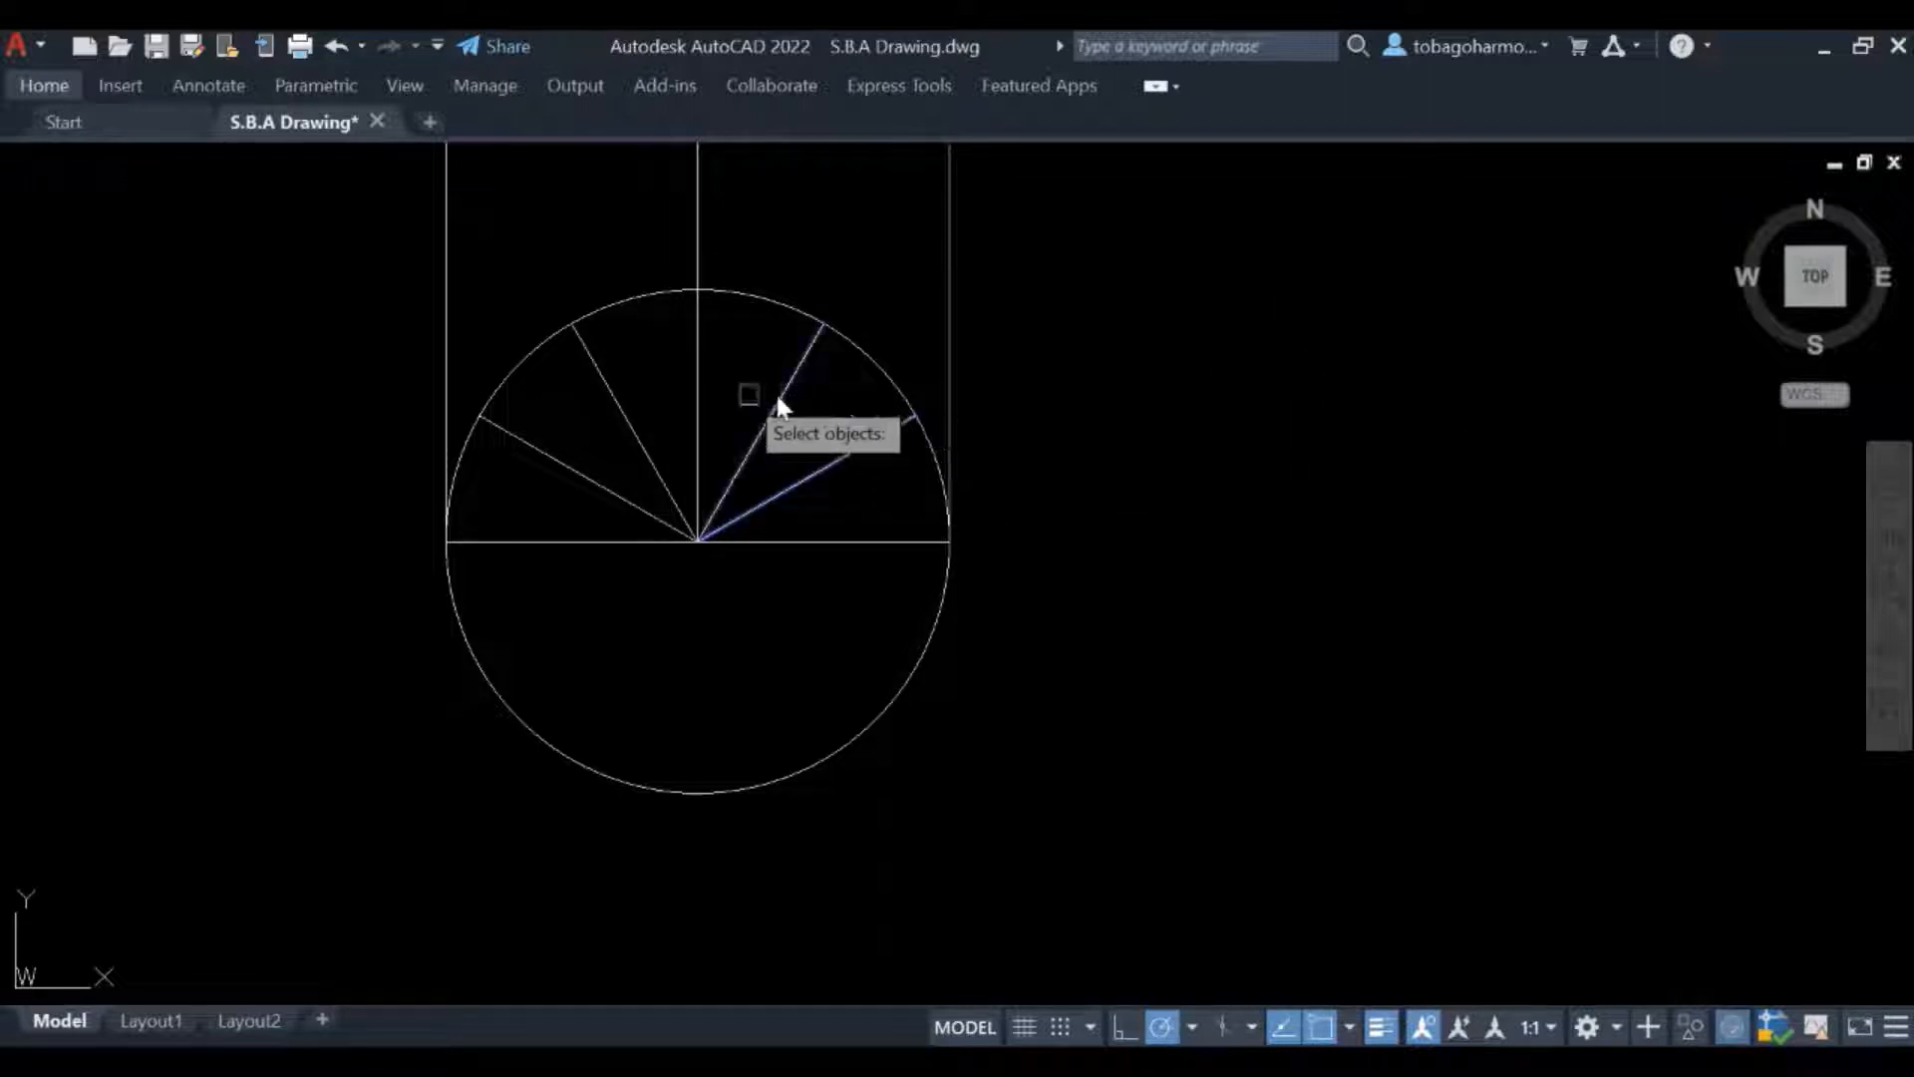
left_click(625, 397)
left_click(538, 450)
key("Return")
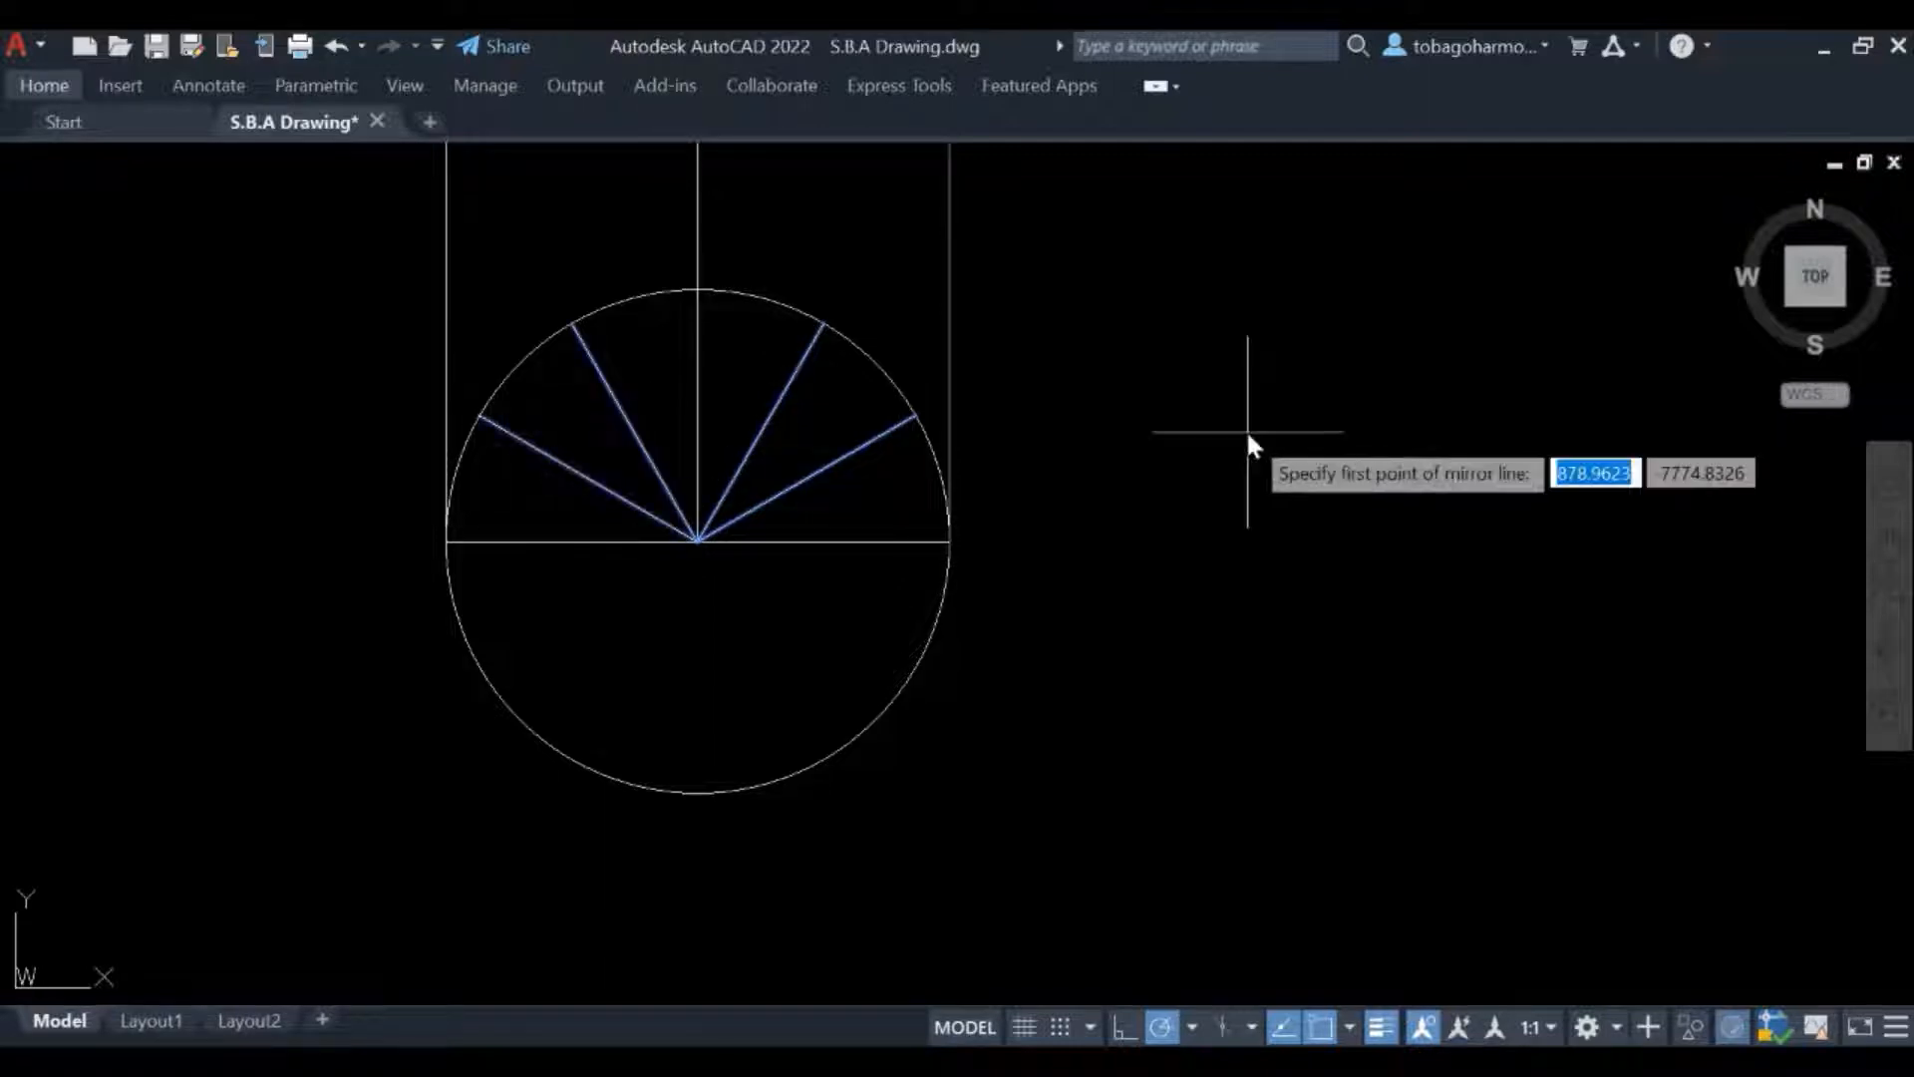
left_click(947, 543)
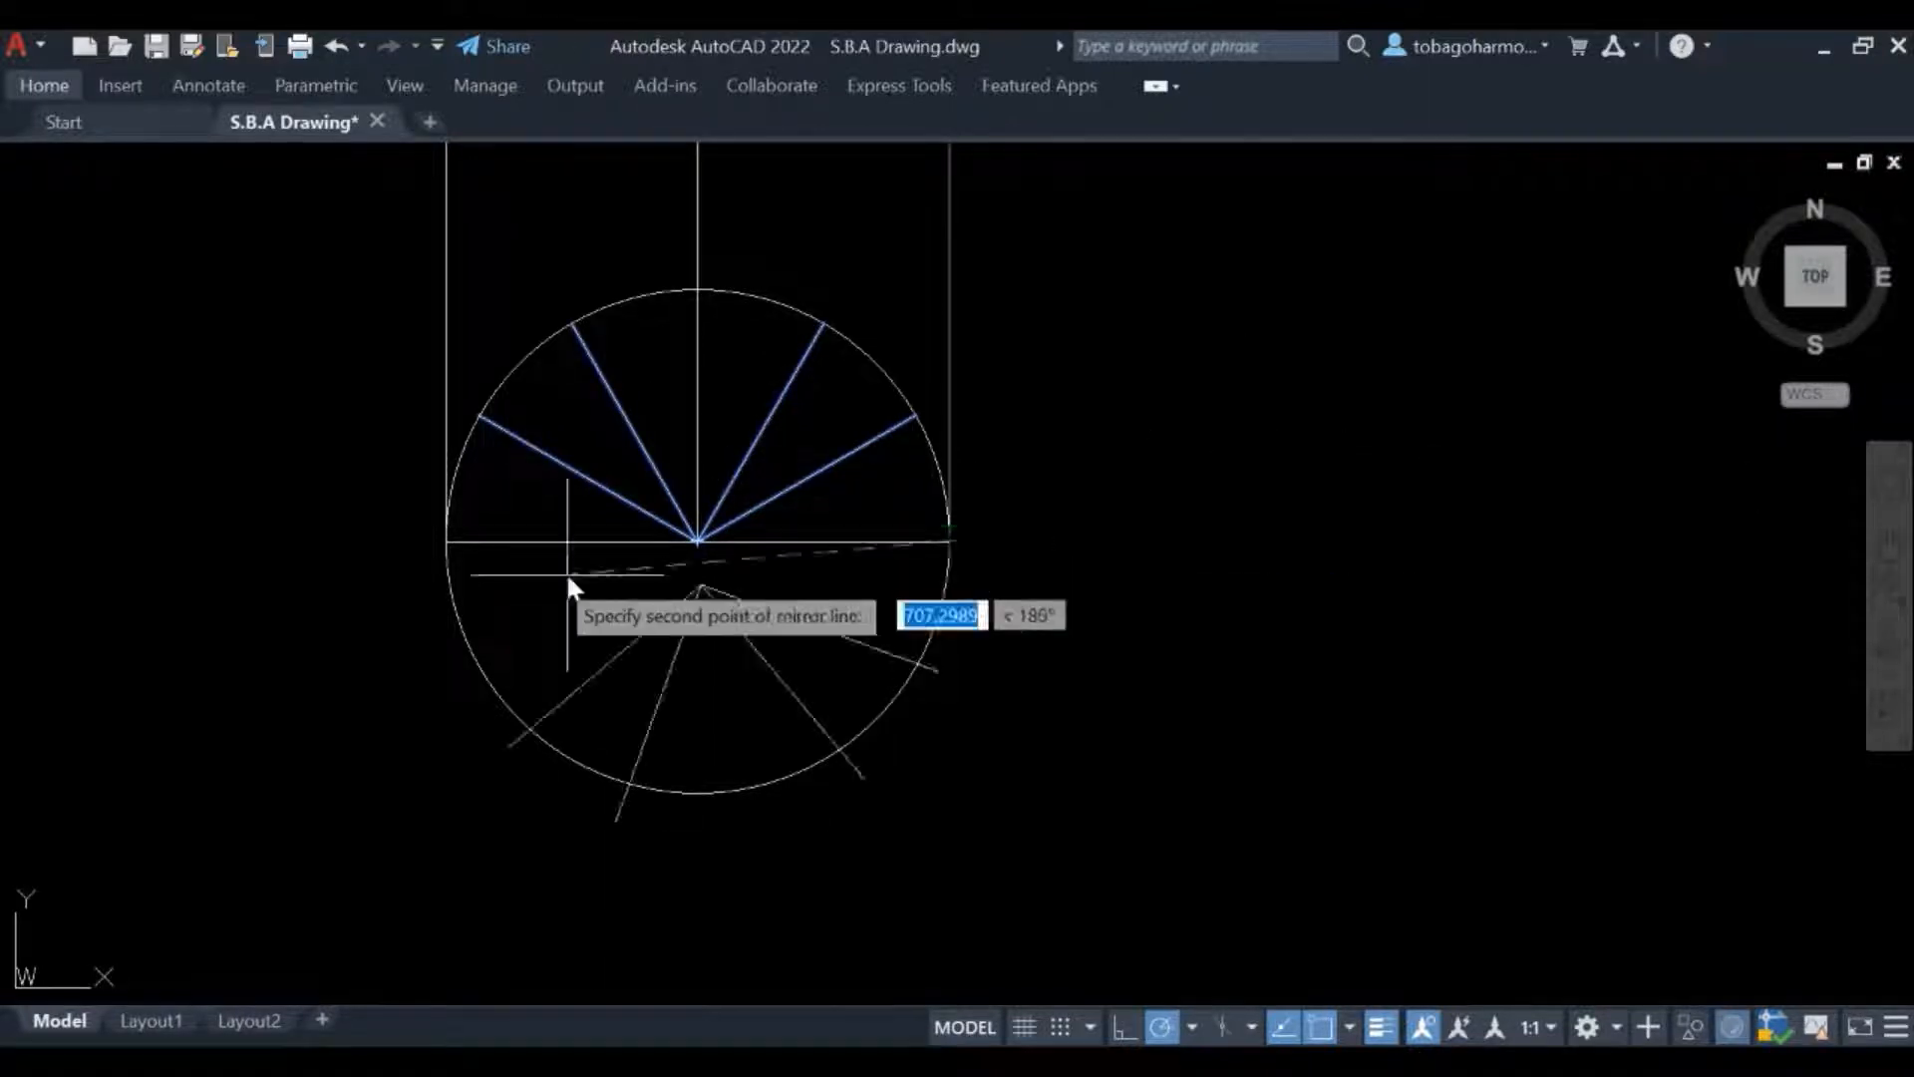
left_click(451, 540)
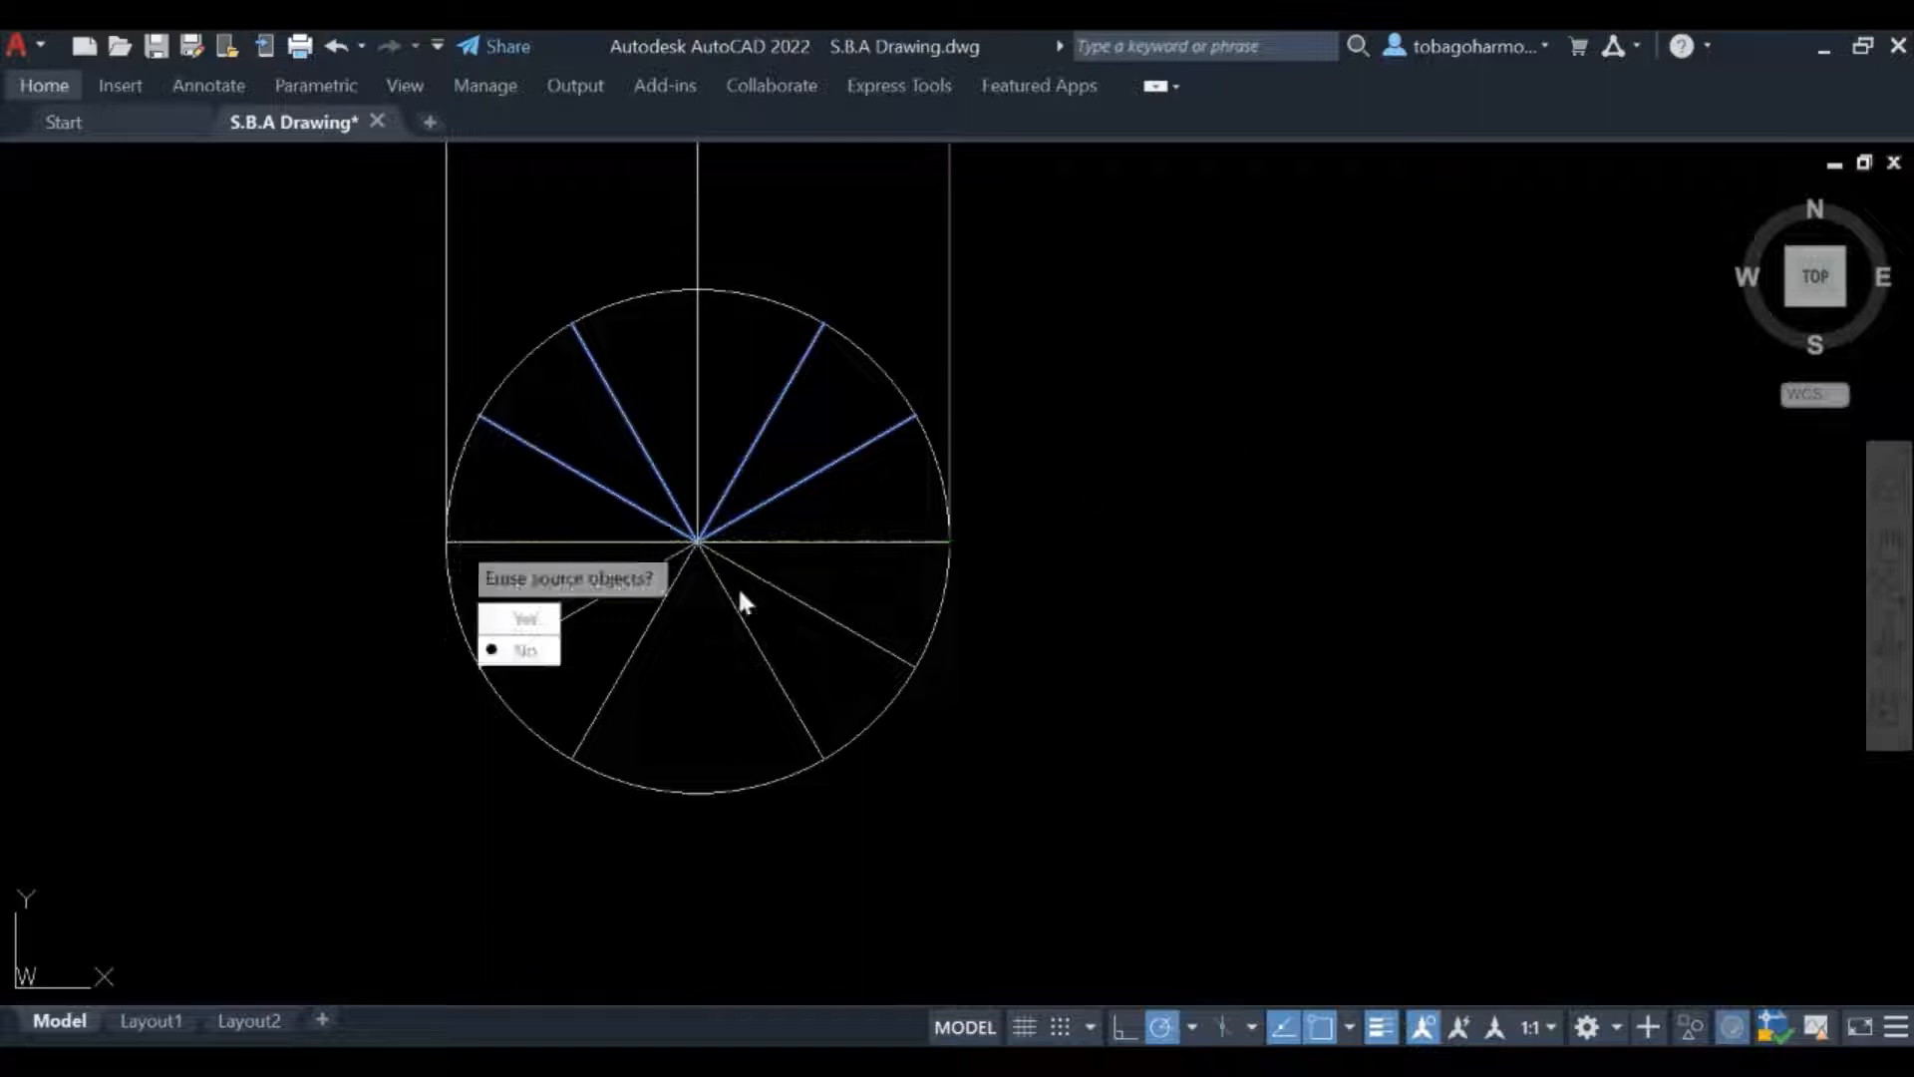
key("Return")
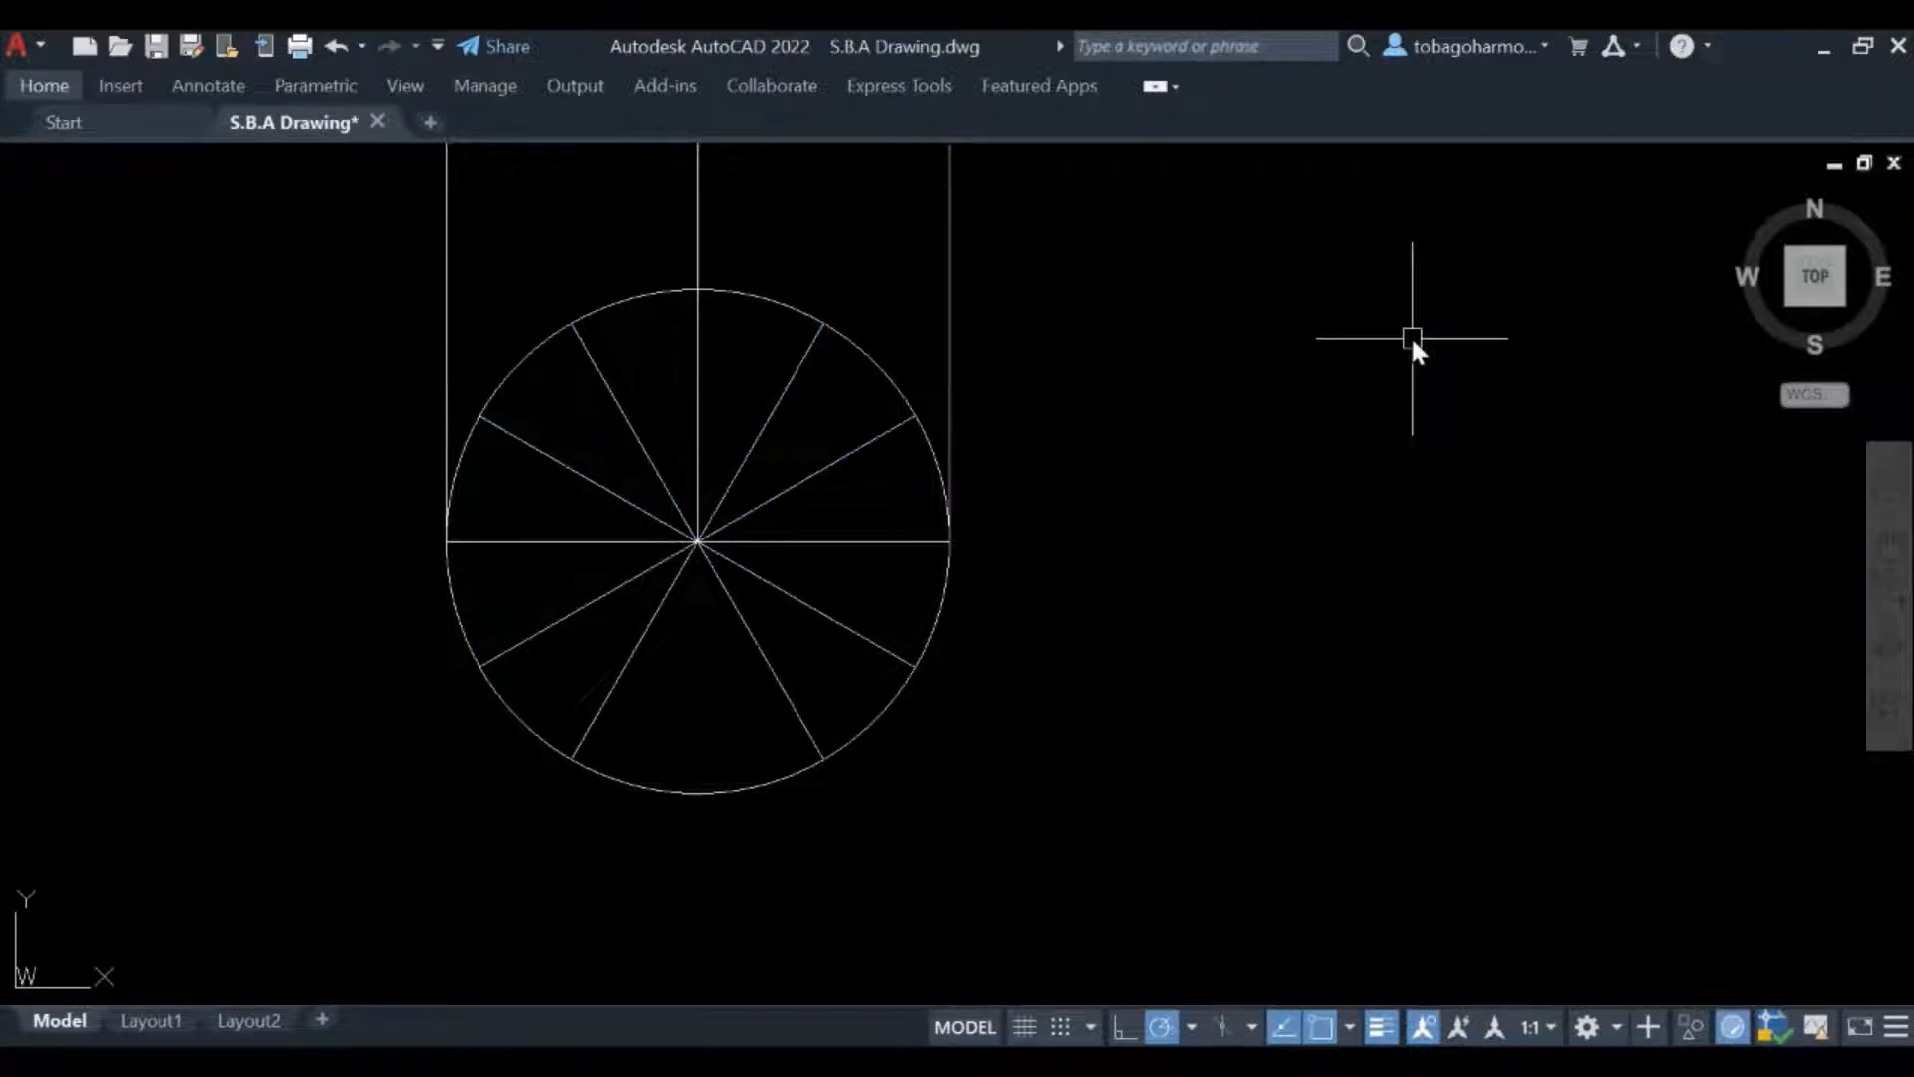
Draw a vertical line from the circle's centre down to the lowest point of its circumference, and turn on Ortho mode
scroll(1338, 398, "down", 2)
middle_click_drag(1343, 340, 1284, 466)
type("lin")
key("Return")
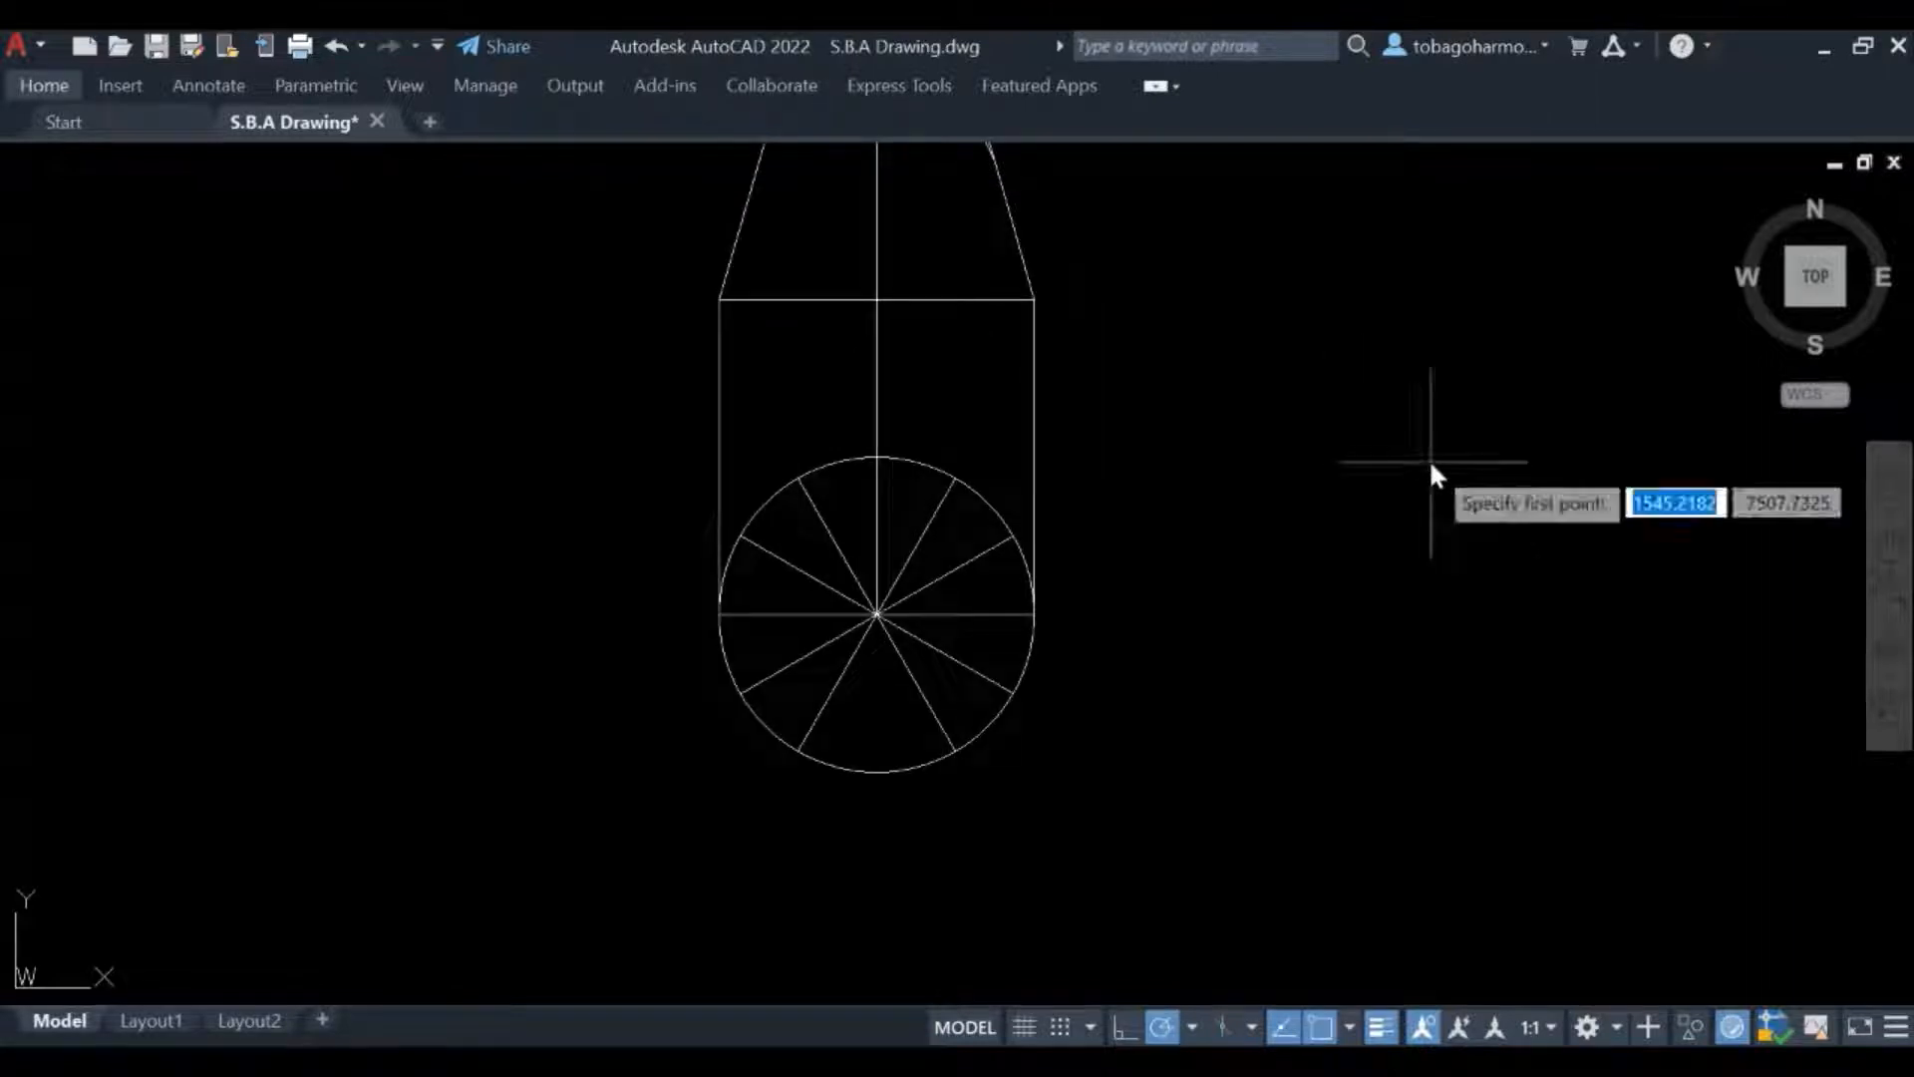
left_click(877, 614)
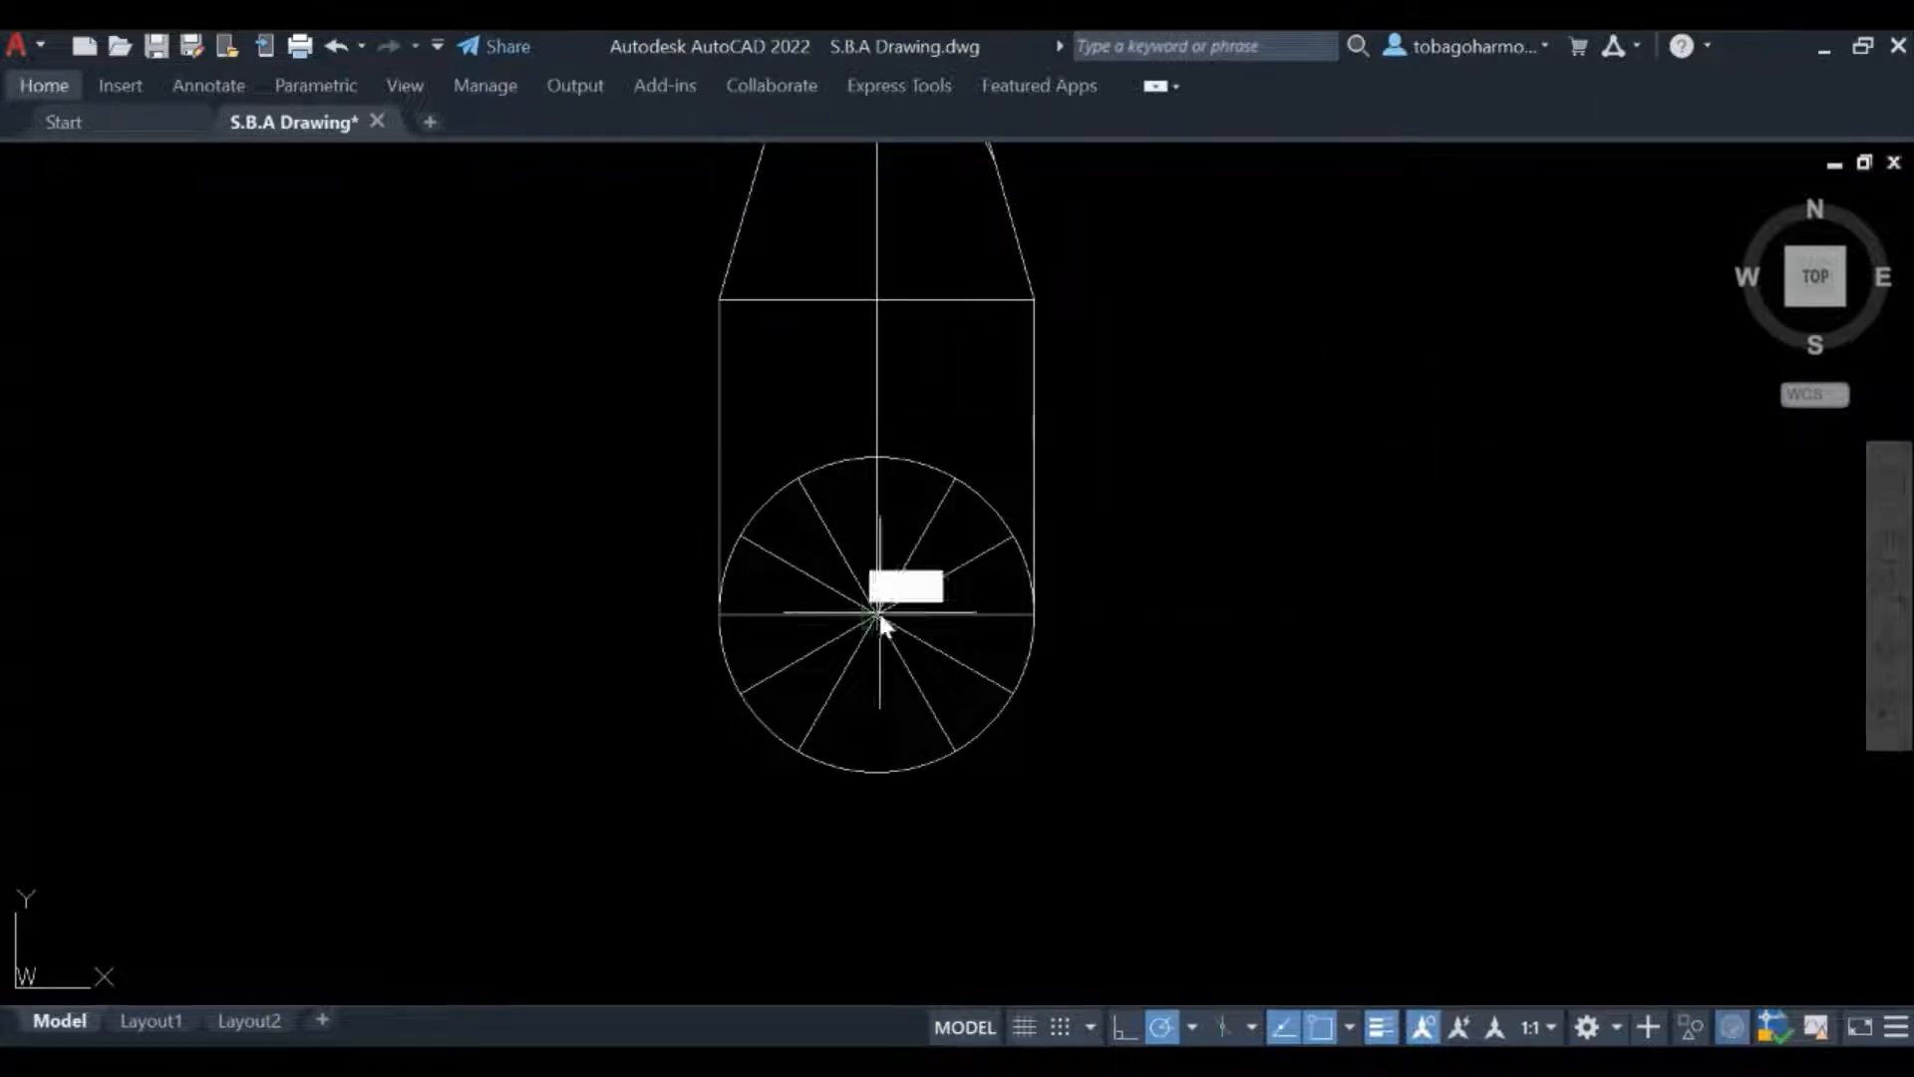
key("Escape")
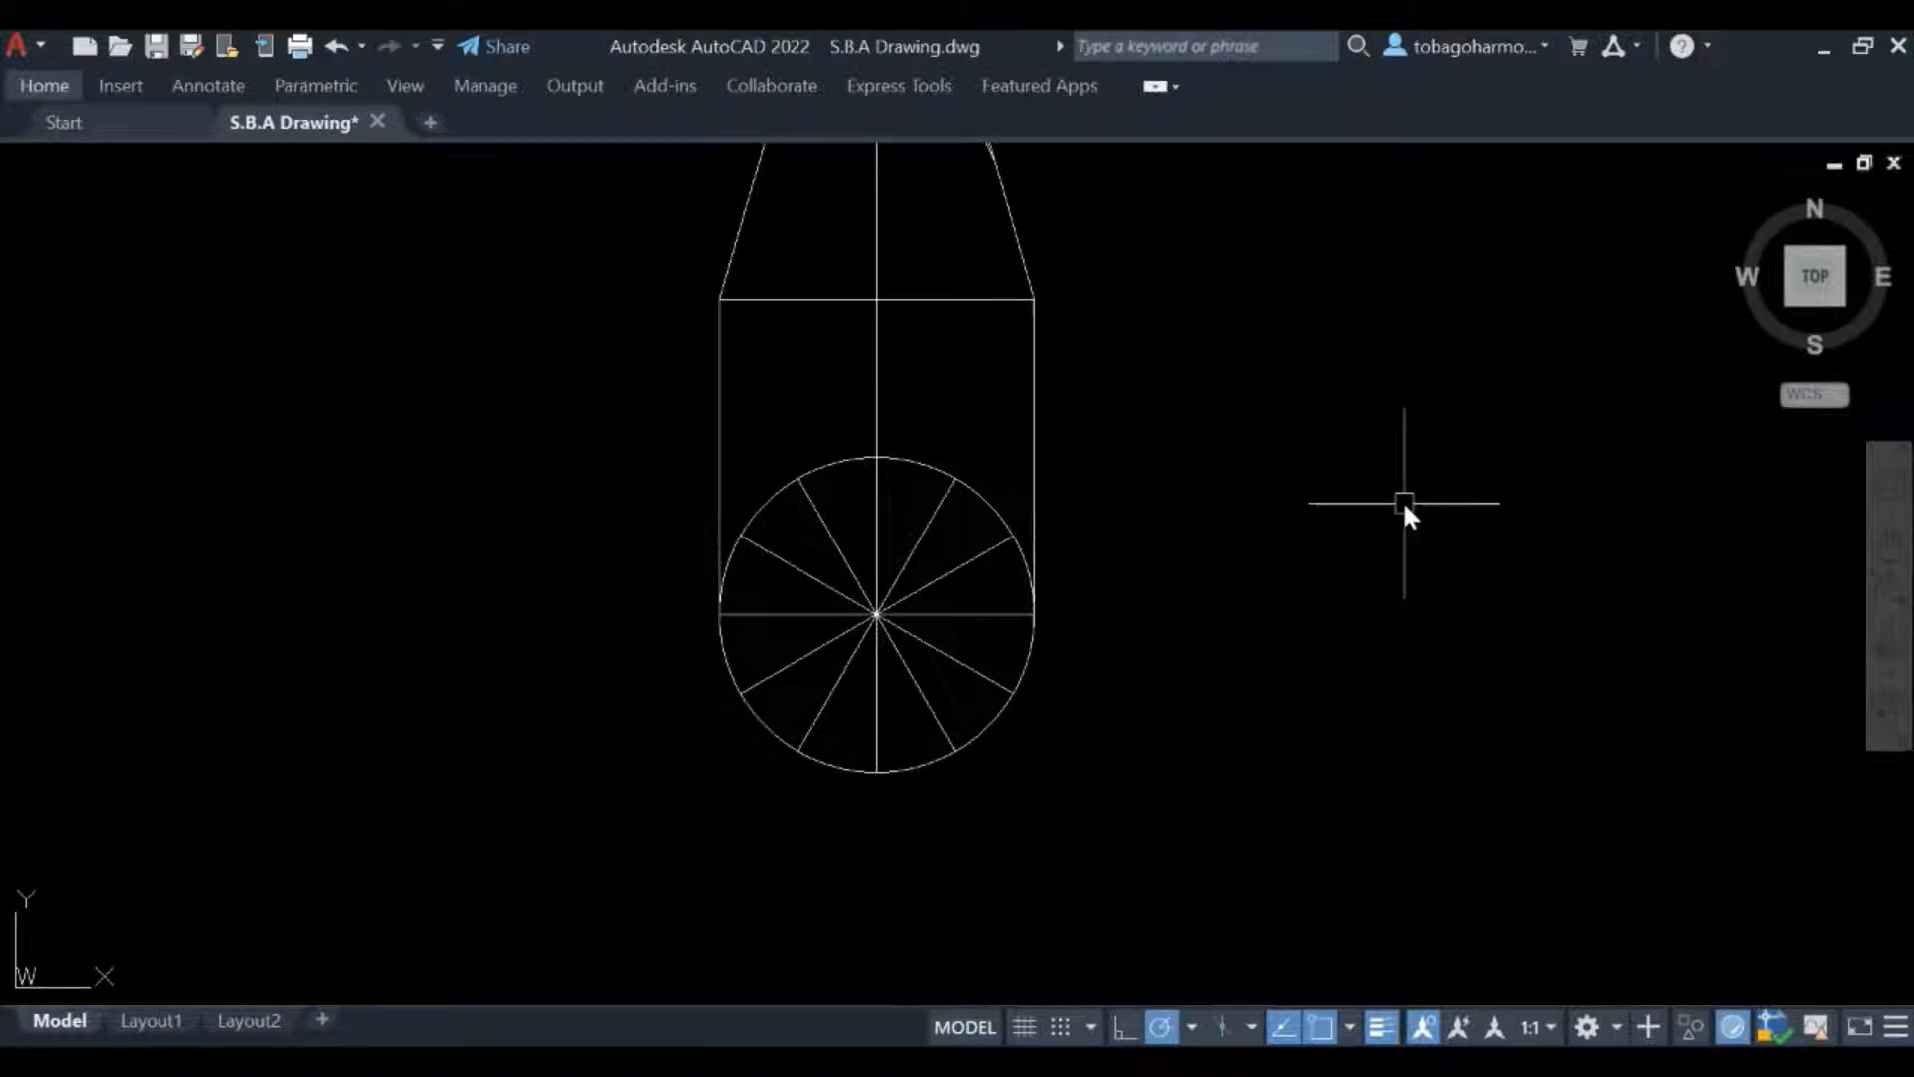
left_click(1124, 1030)
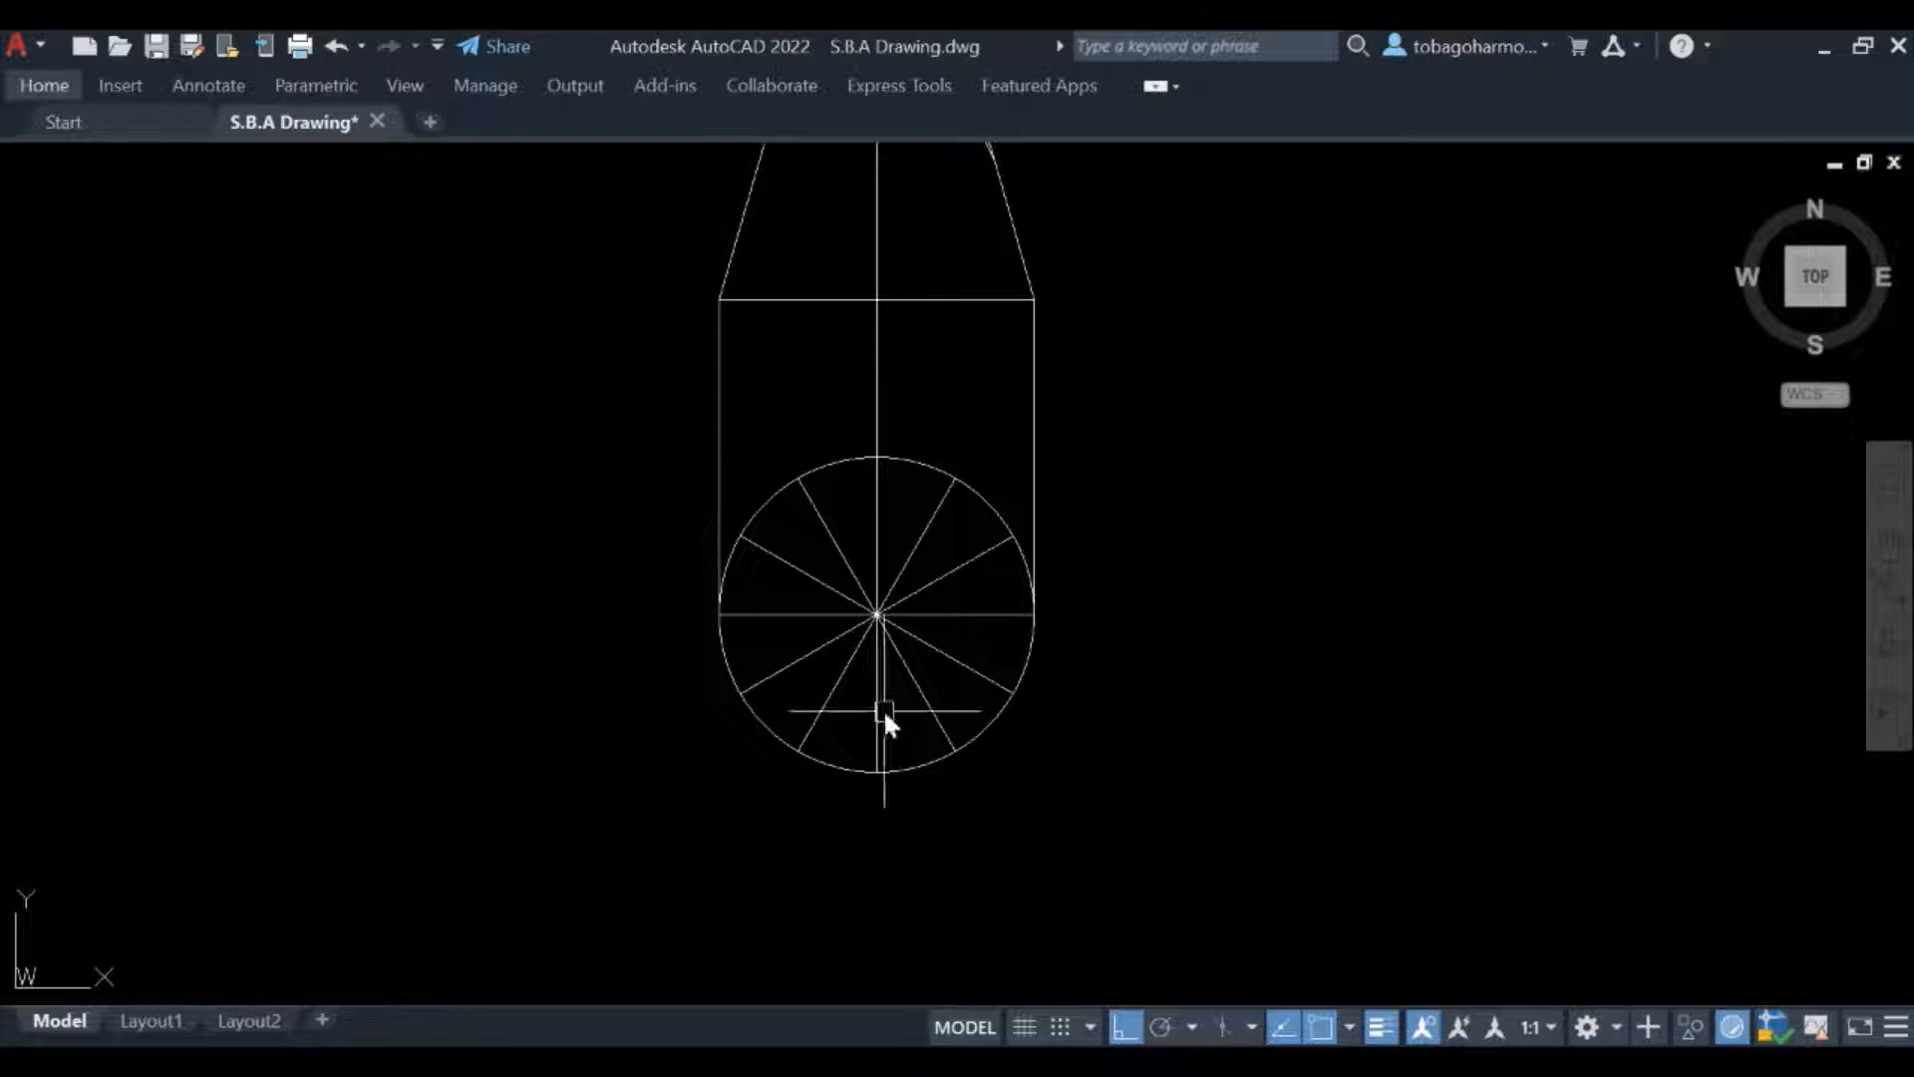
With object snap and Ortho enabled, draw a vertical projection line from point 10 on the circle up to the cone's base line
scroll(1154, 411, "down", 3)
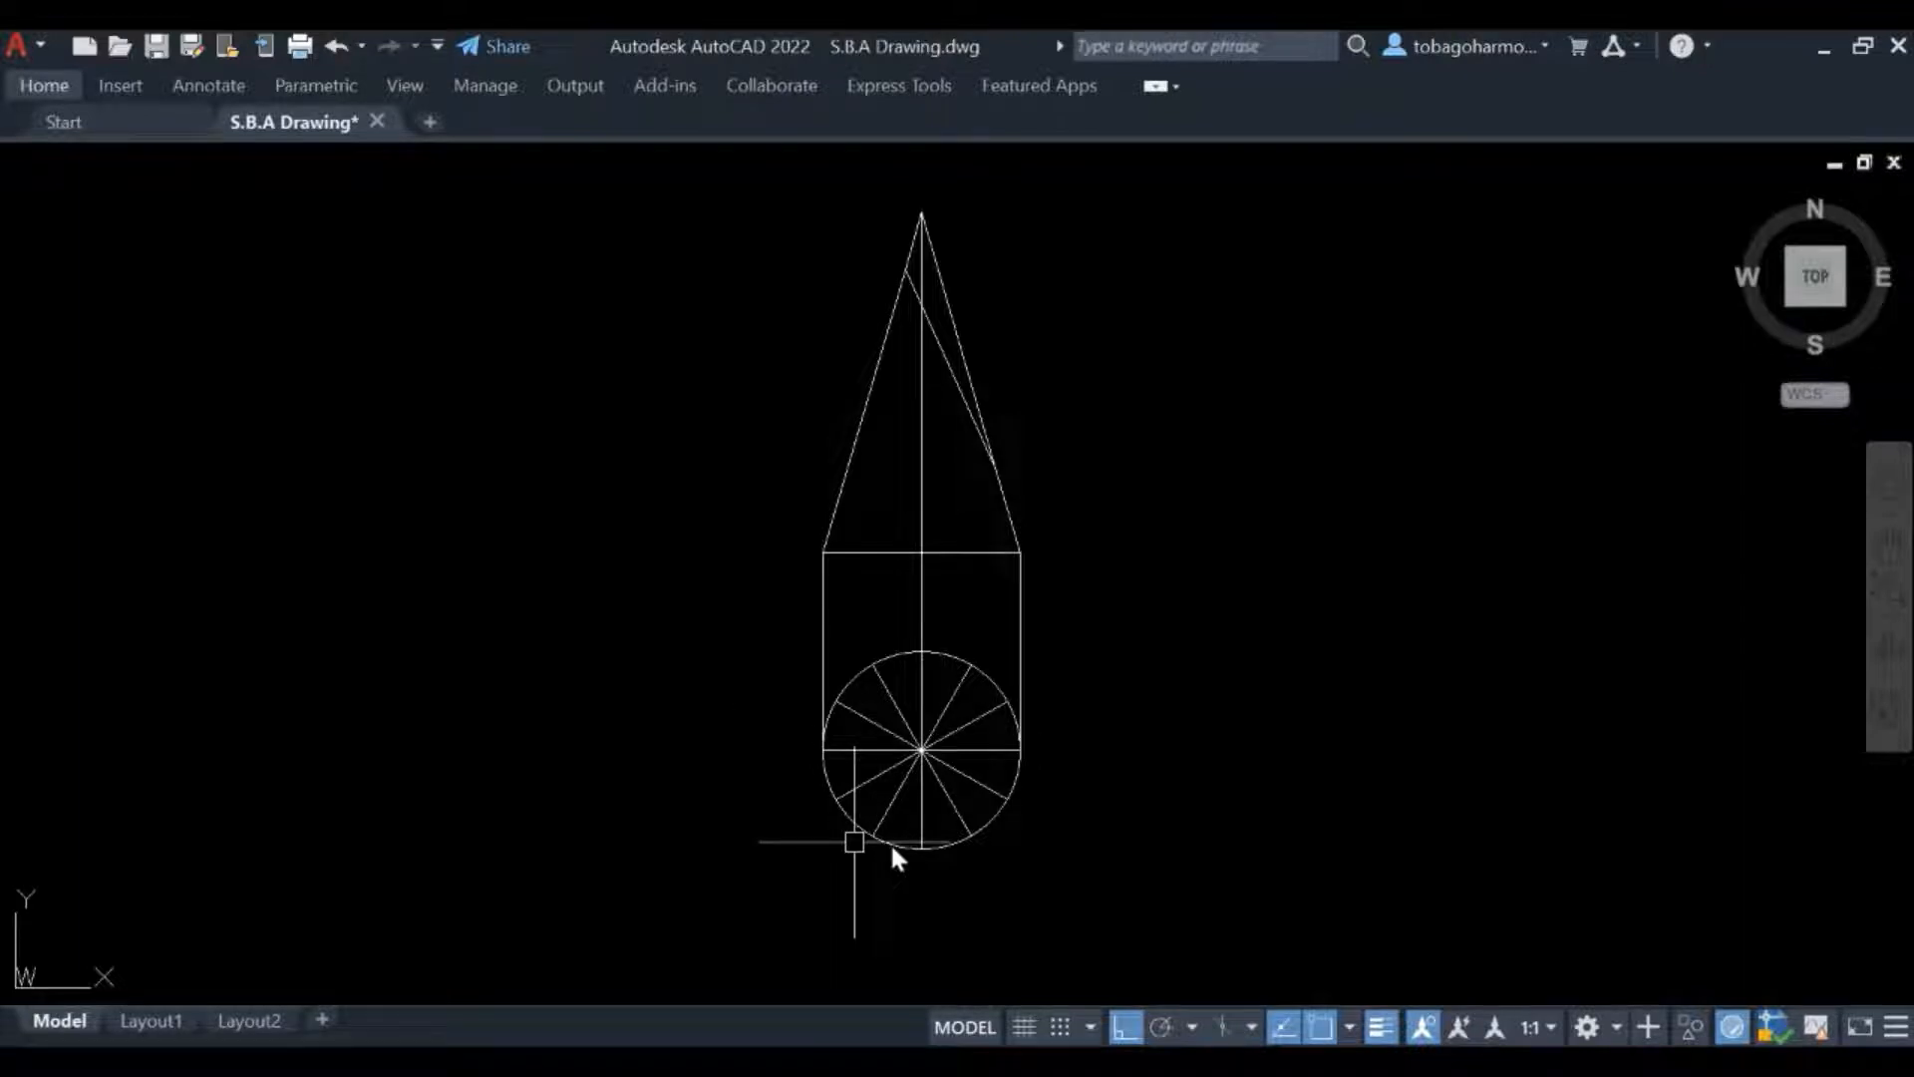
scroll(945, 693, "up", 2)
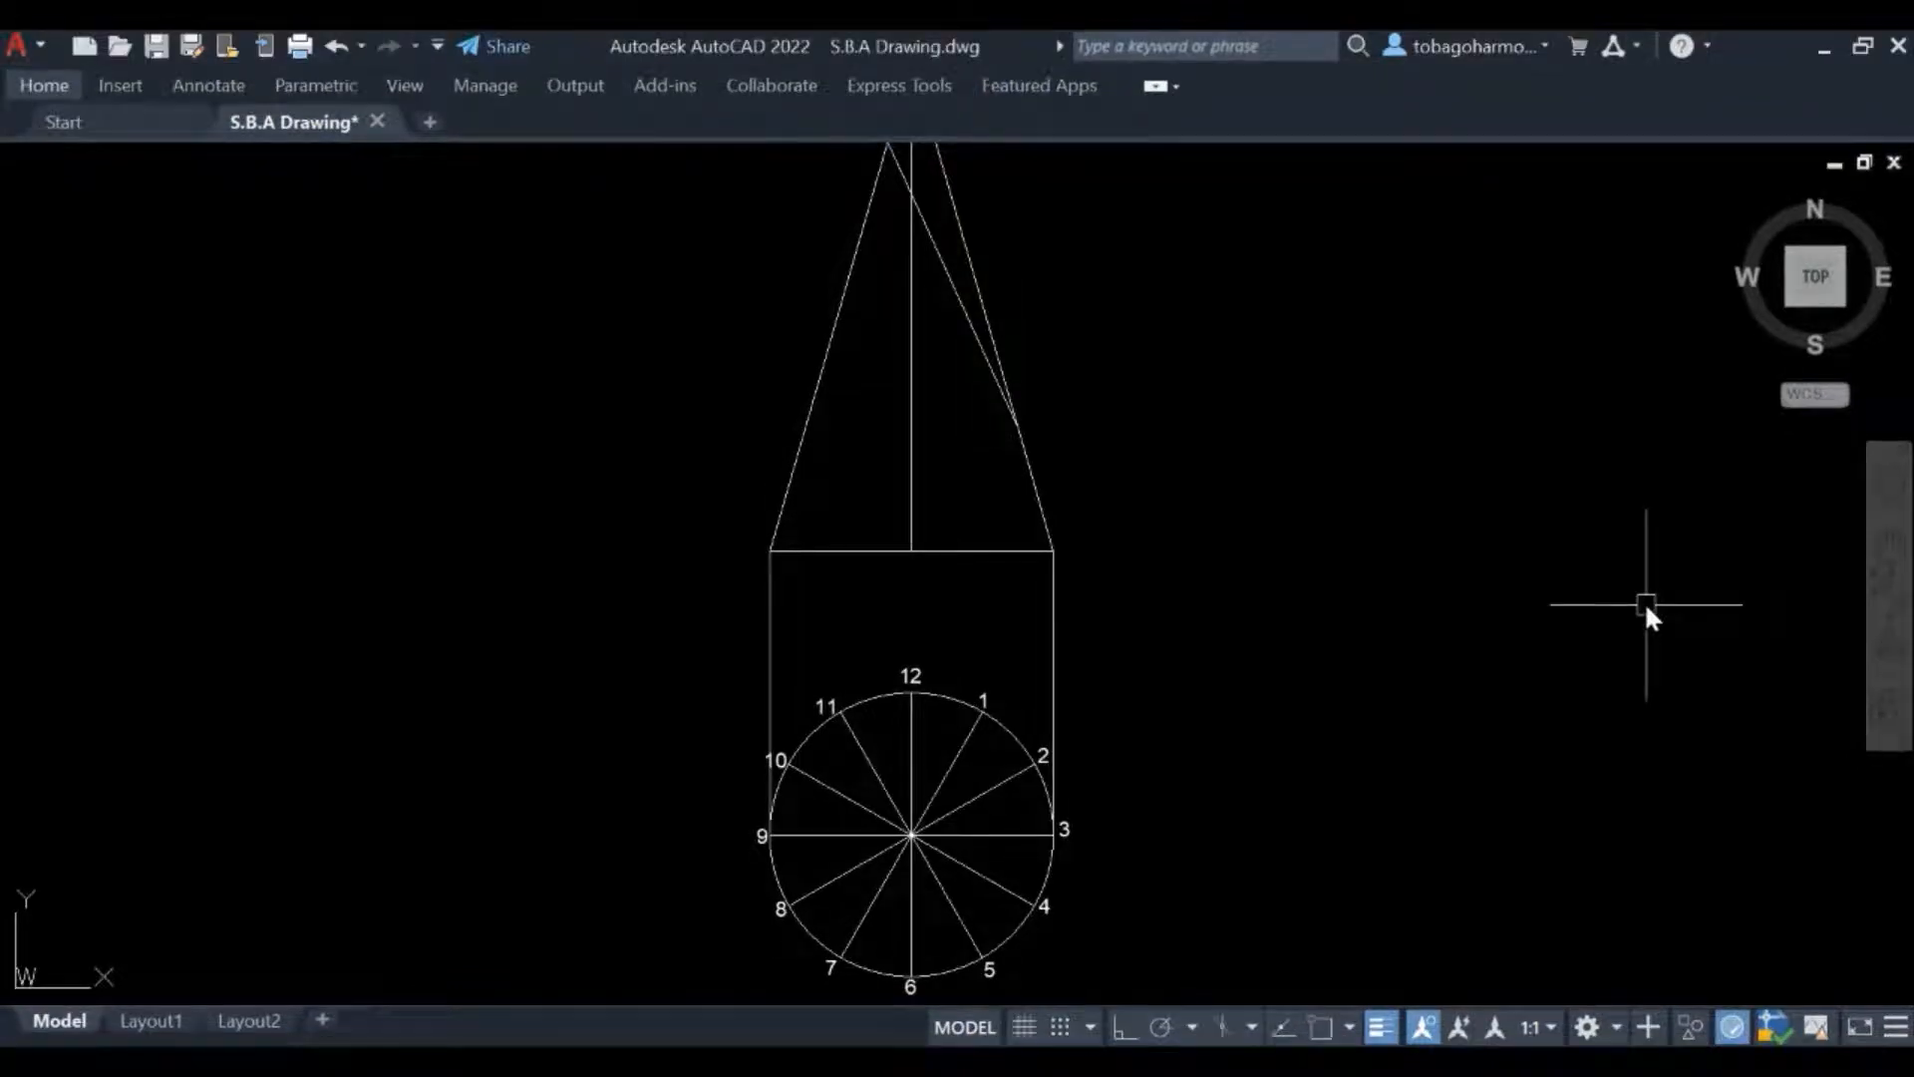
scroll(937, 697, "up", 2)
middle_click_drag(948, 705, 1007, 428)
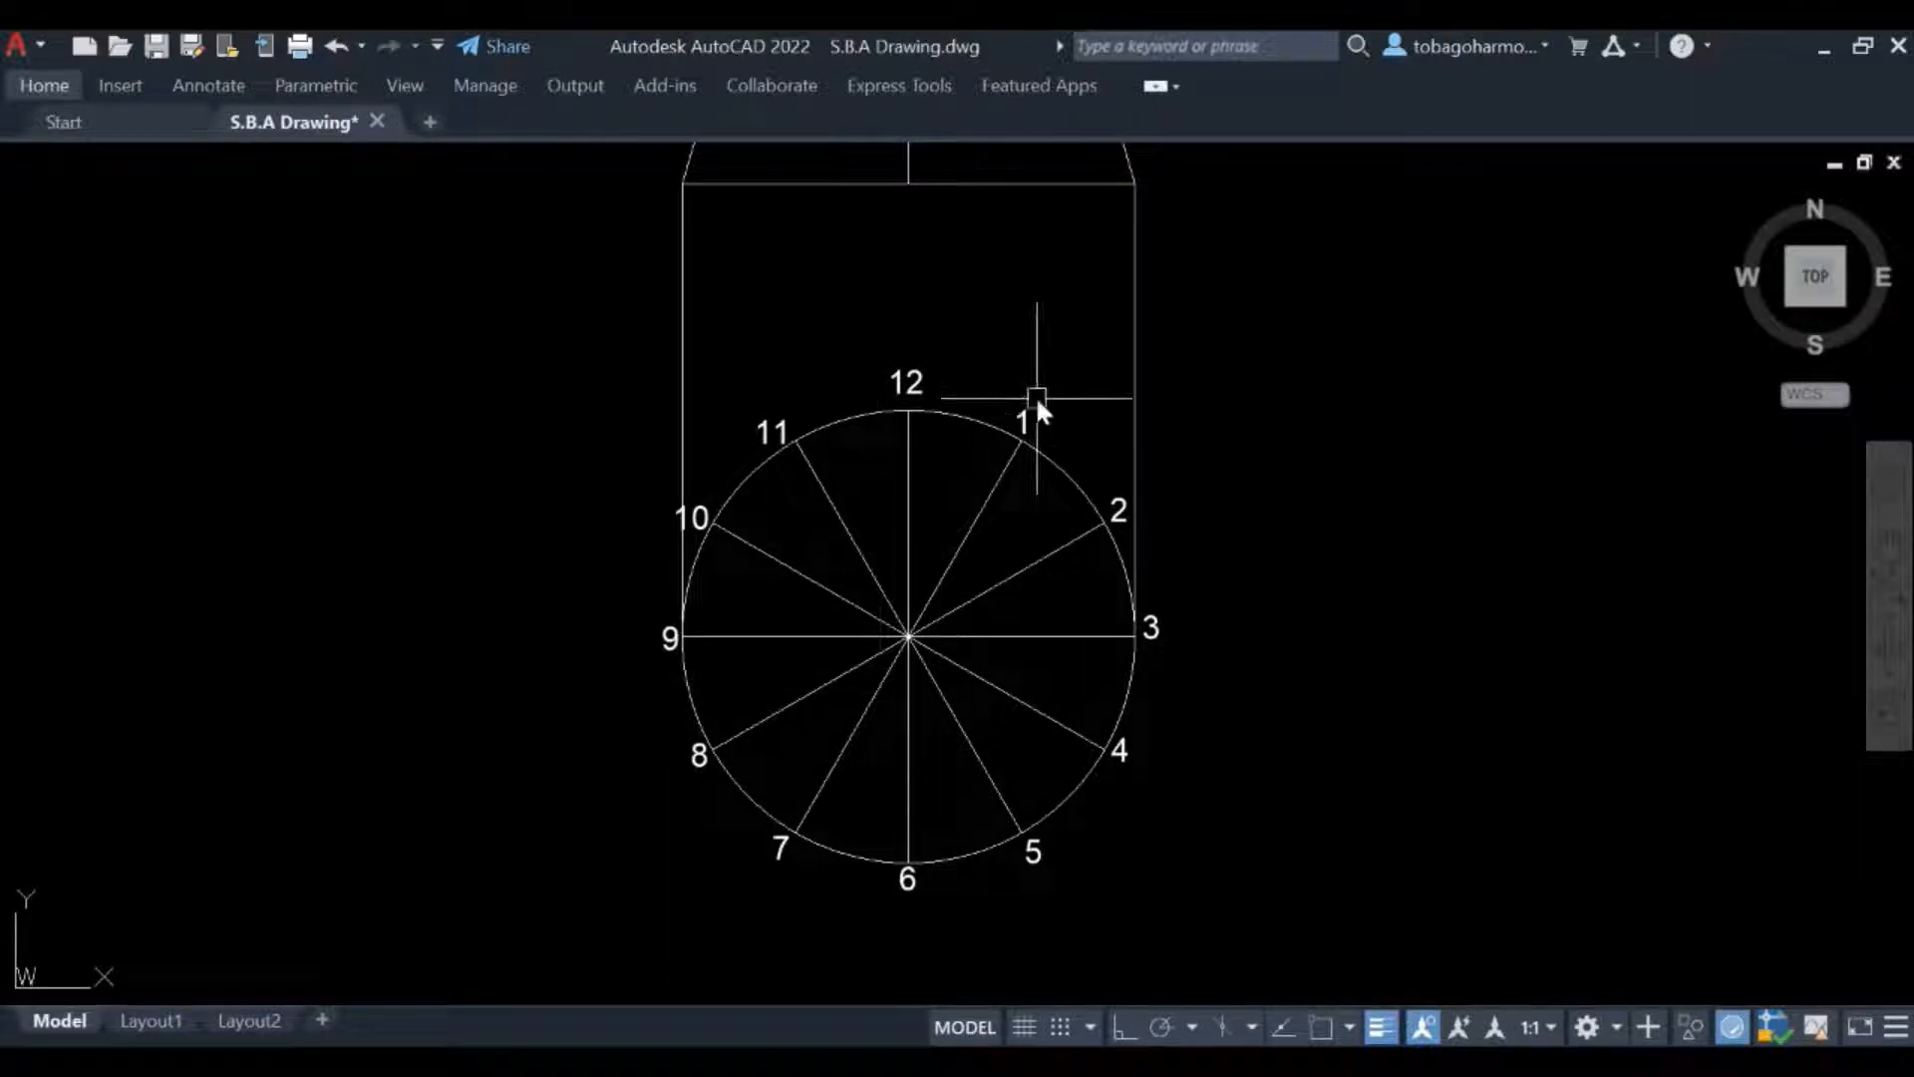
middle_click_drag(1035, 395, 997, 564)
key("Escape")
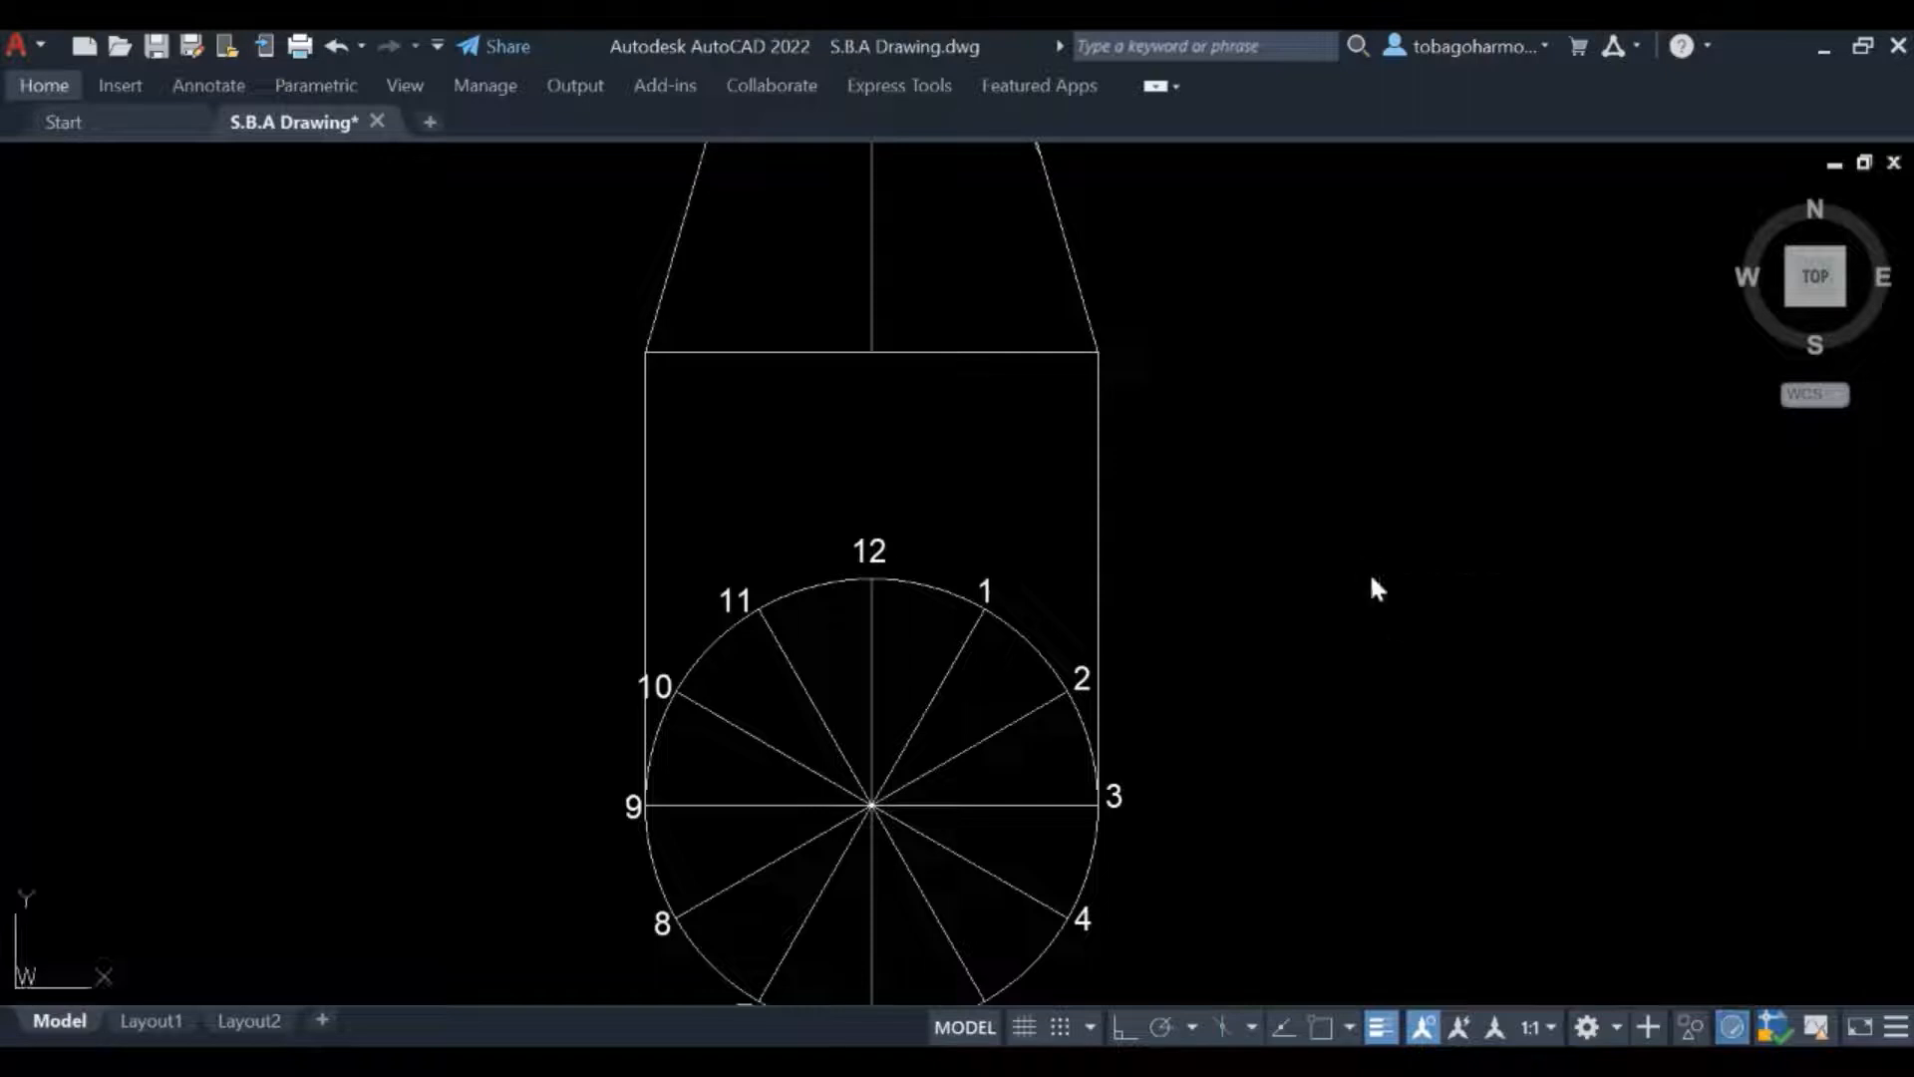
type("line")
key("Return")
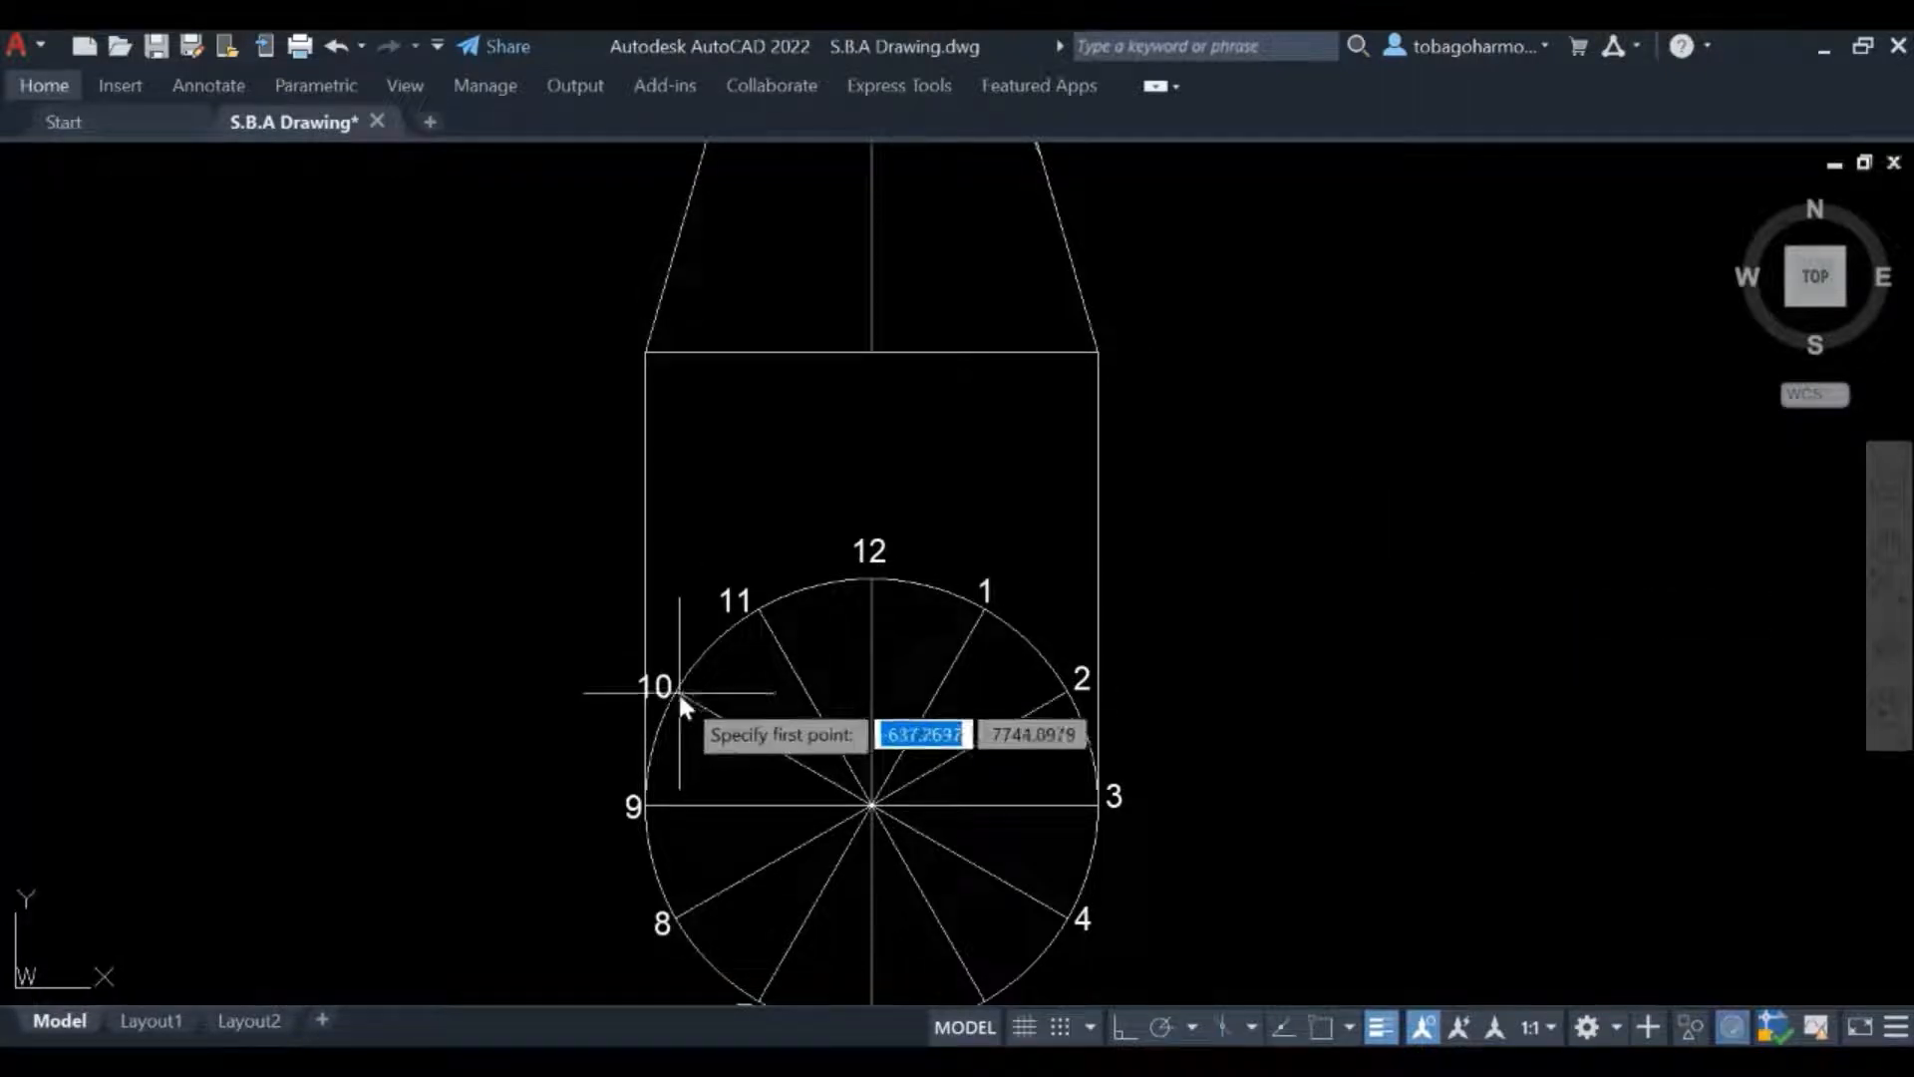
left_click(1321, 1027)
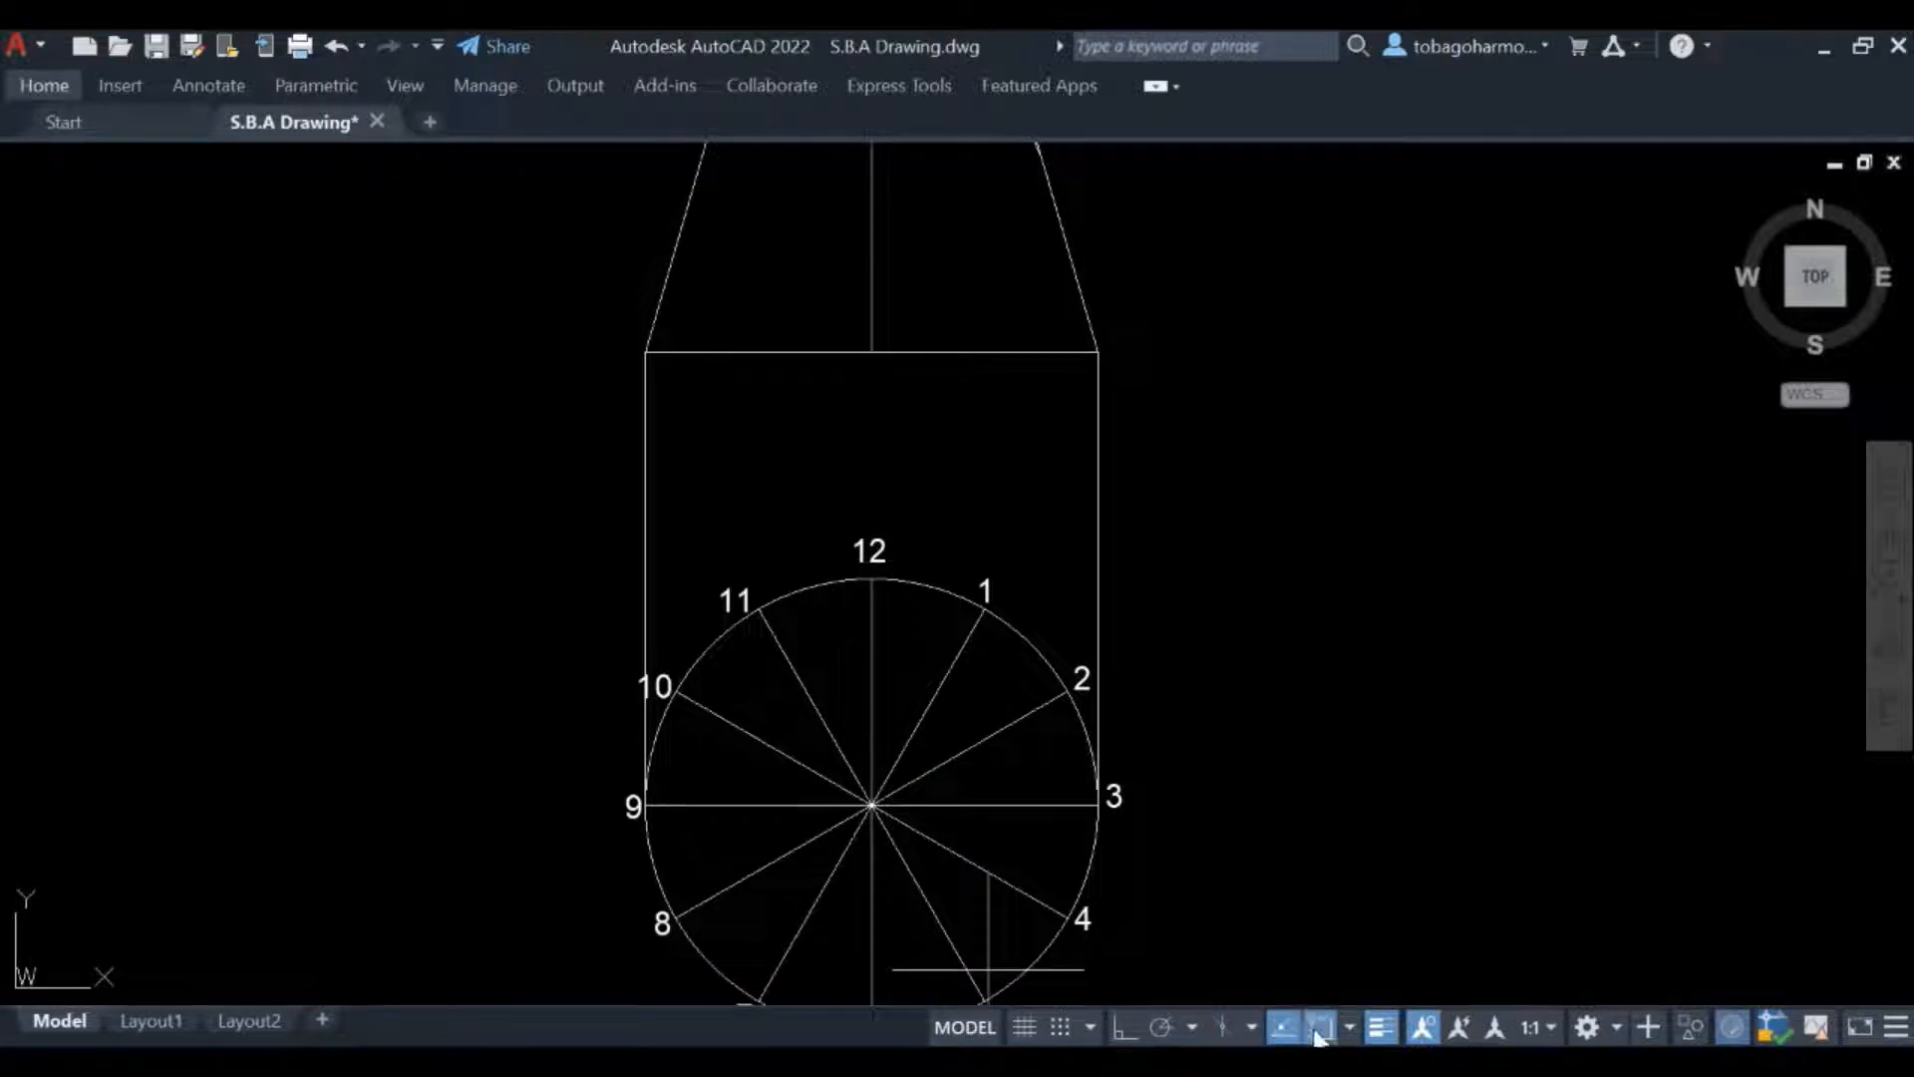
left_click(1125, 1028)
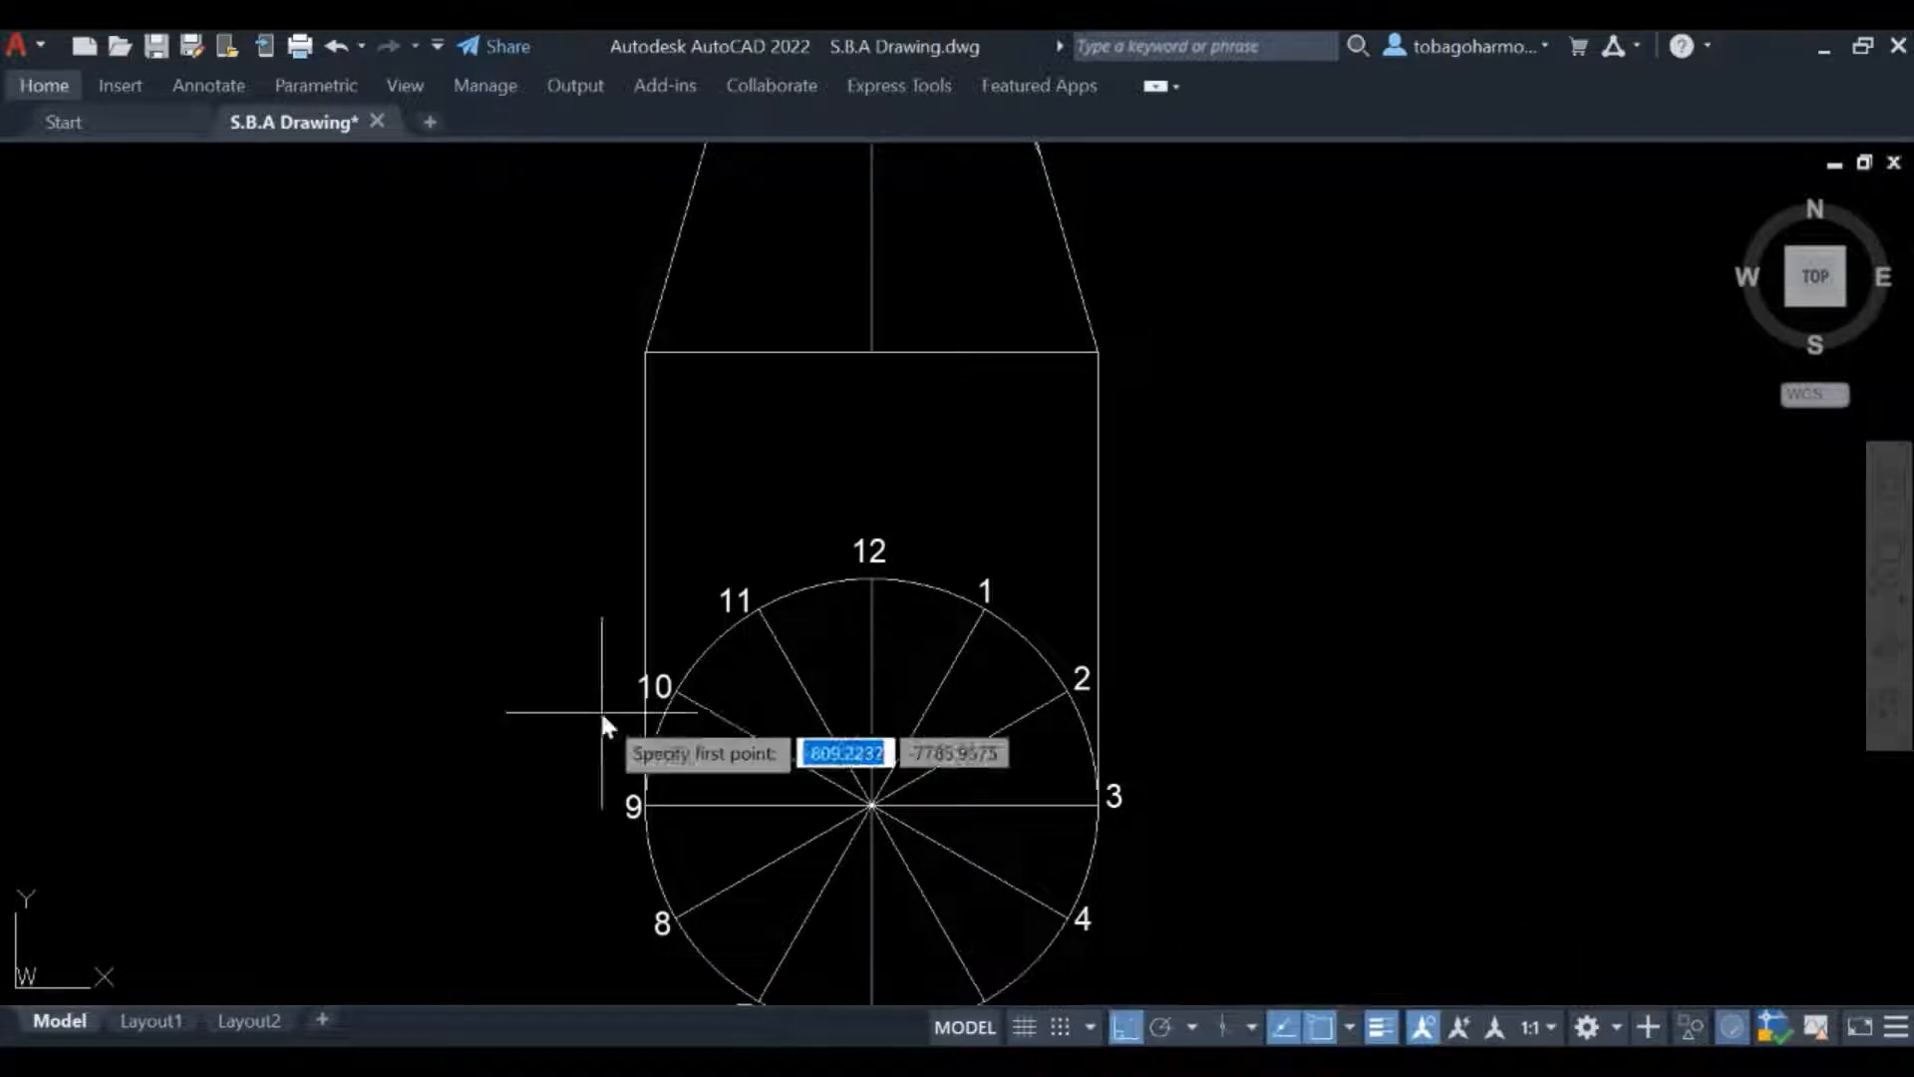
left_click(677, 687)
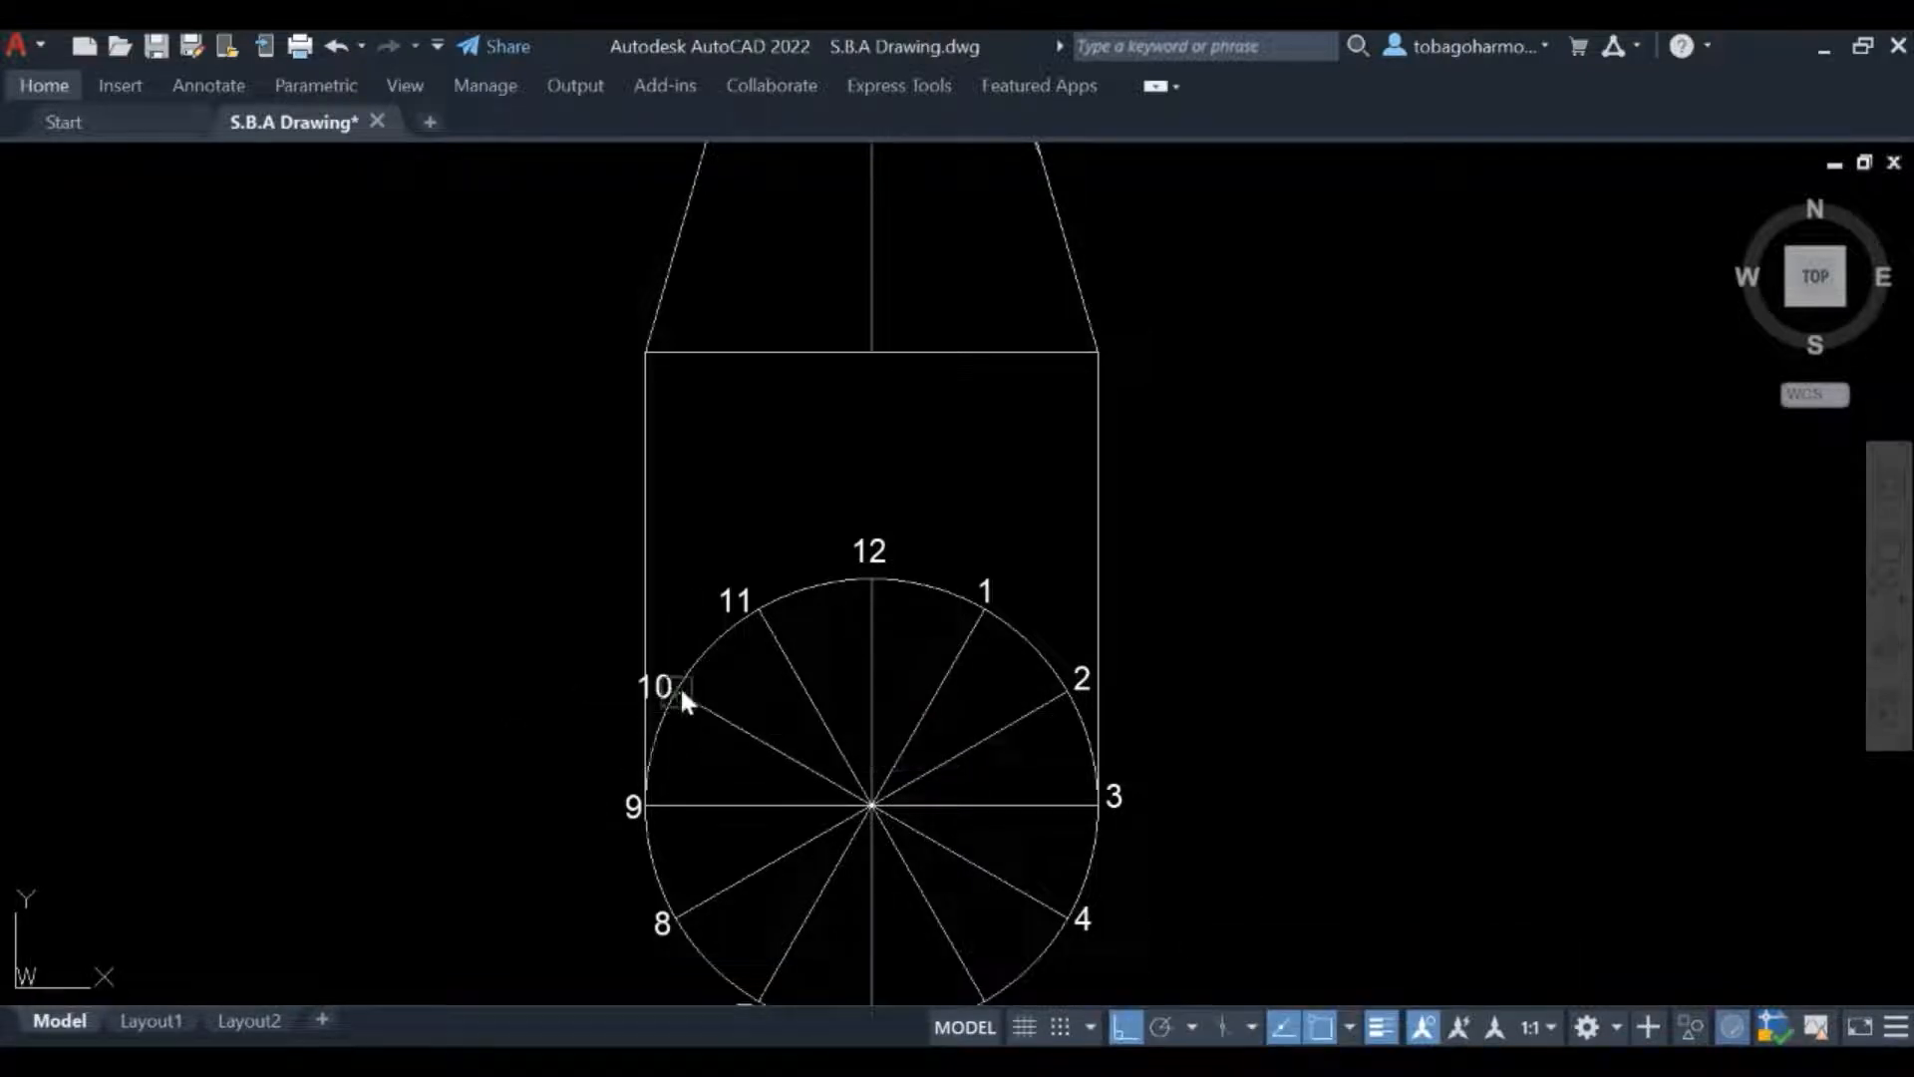
left_click(678, 353)
key("Return")
Draw a vertical projection line from point 11 on the circle up to the cone's base line
key("Return")
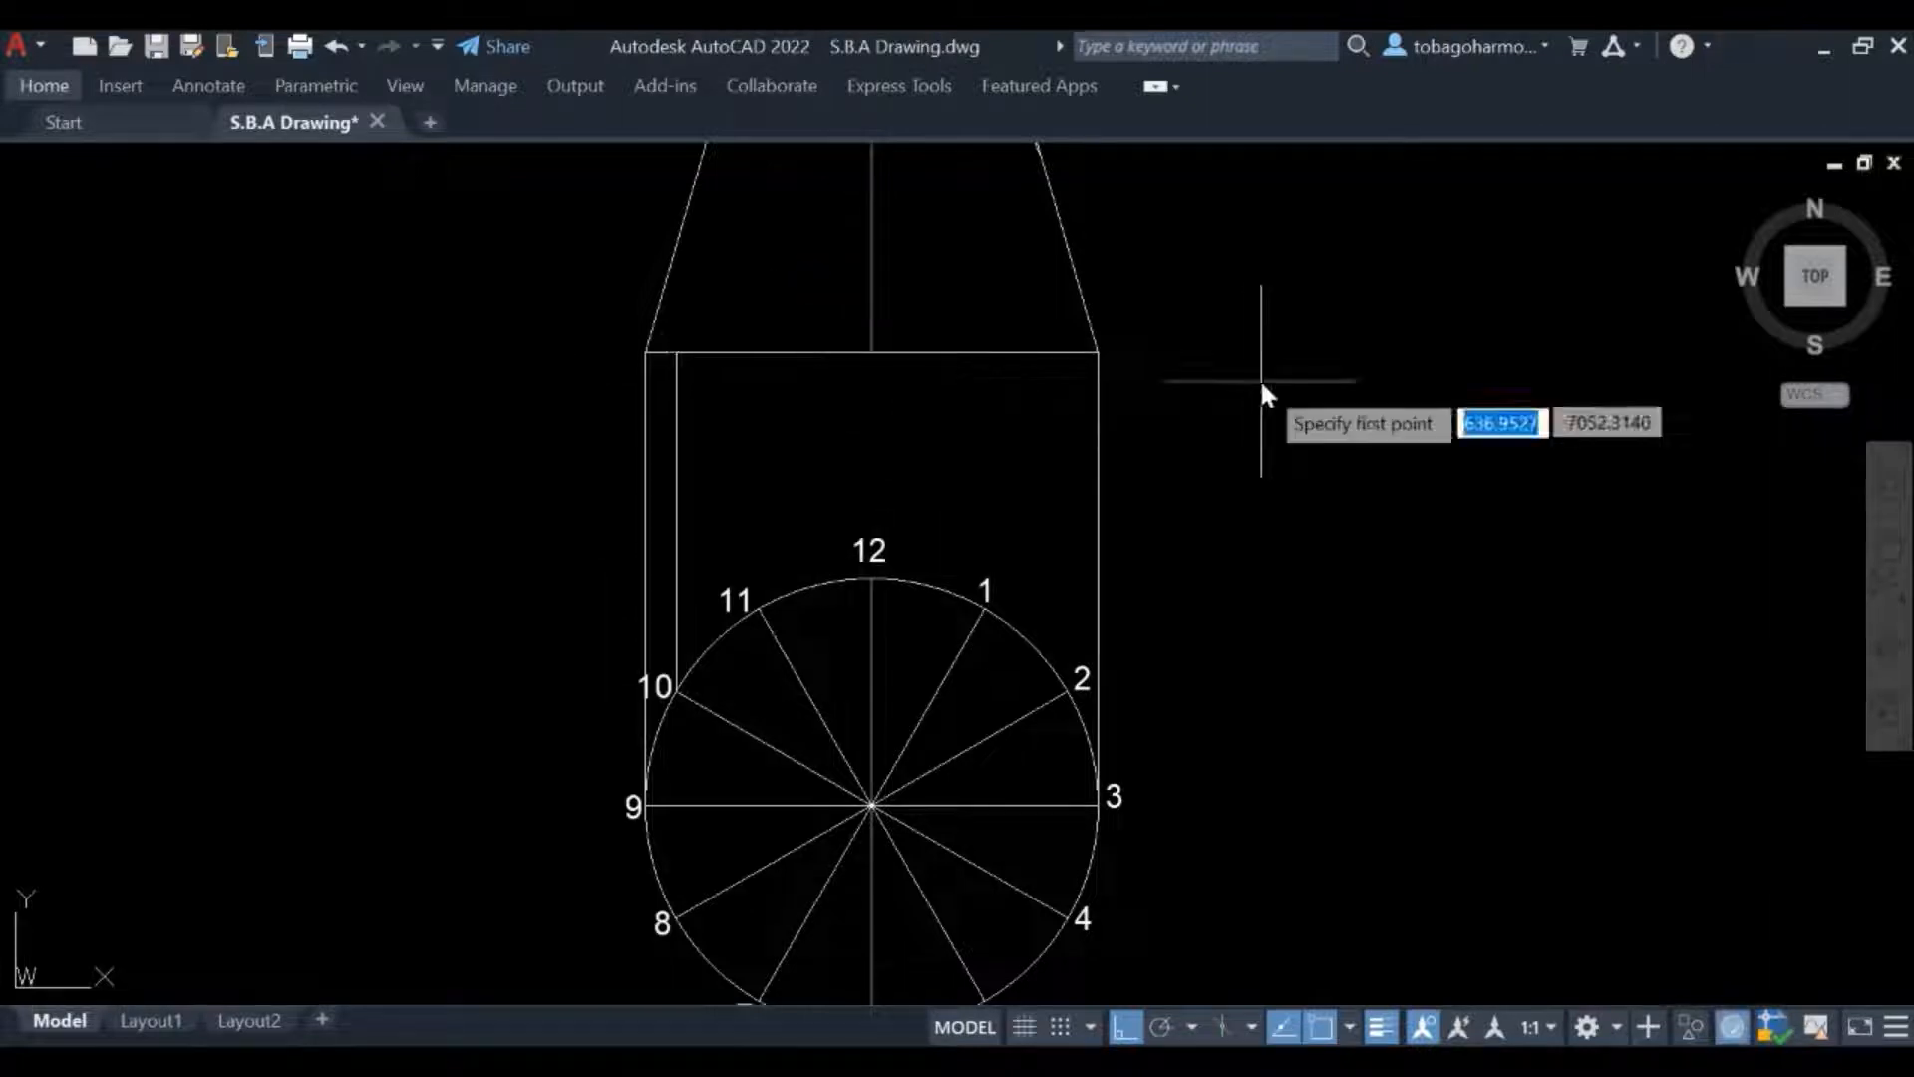
left_click(757, 612)
left_click(759, 354)
key("Return")
Draw vertical projection lines from points 1 and 2 on the circle up to the cone's base line
key("Return")
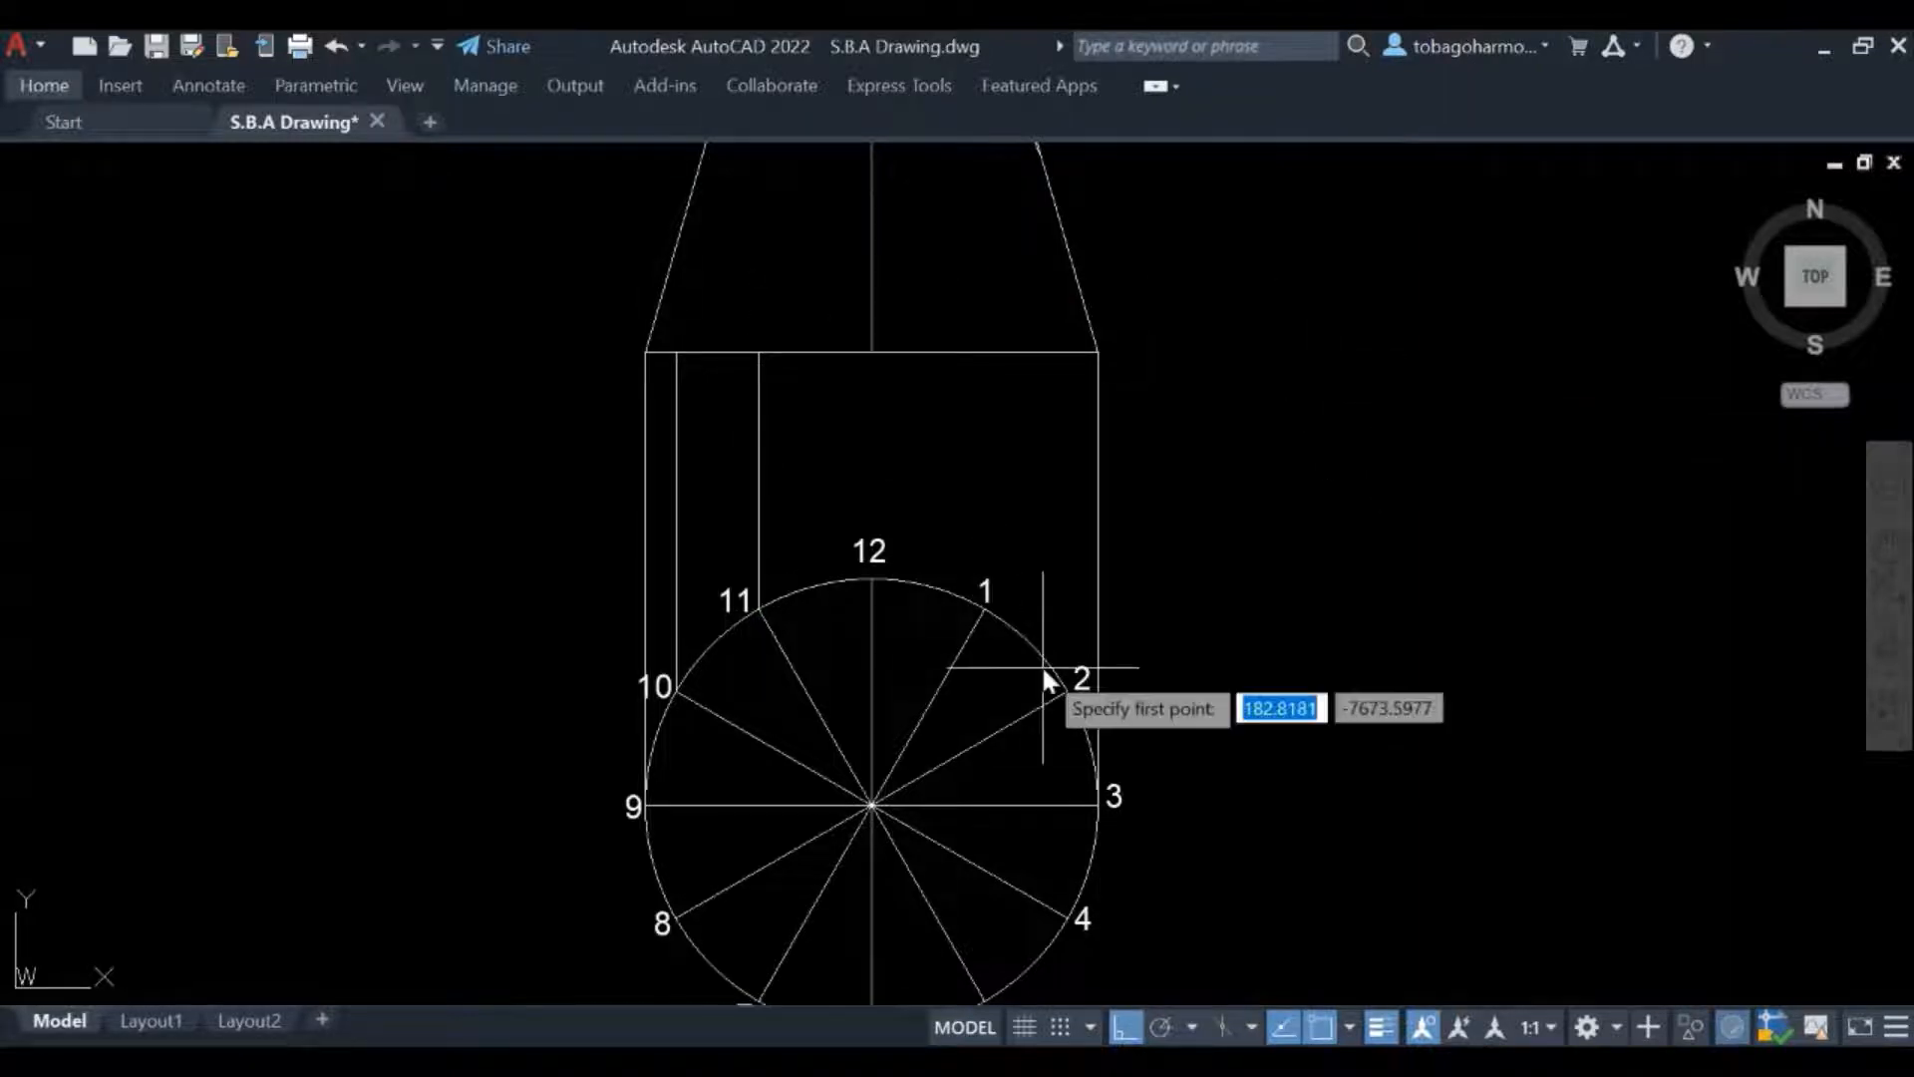
left_click(985, 594)
left_click(977, 364)
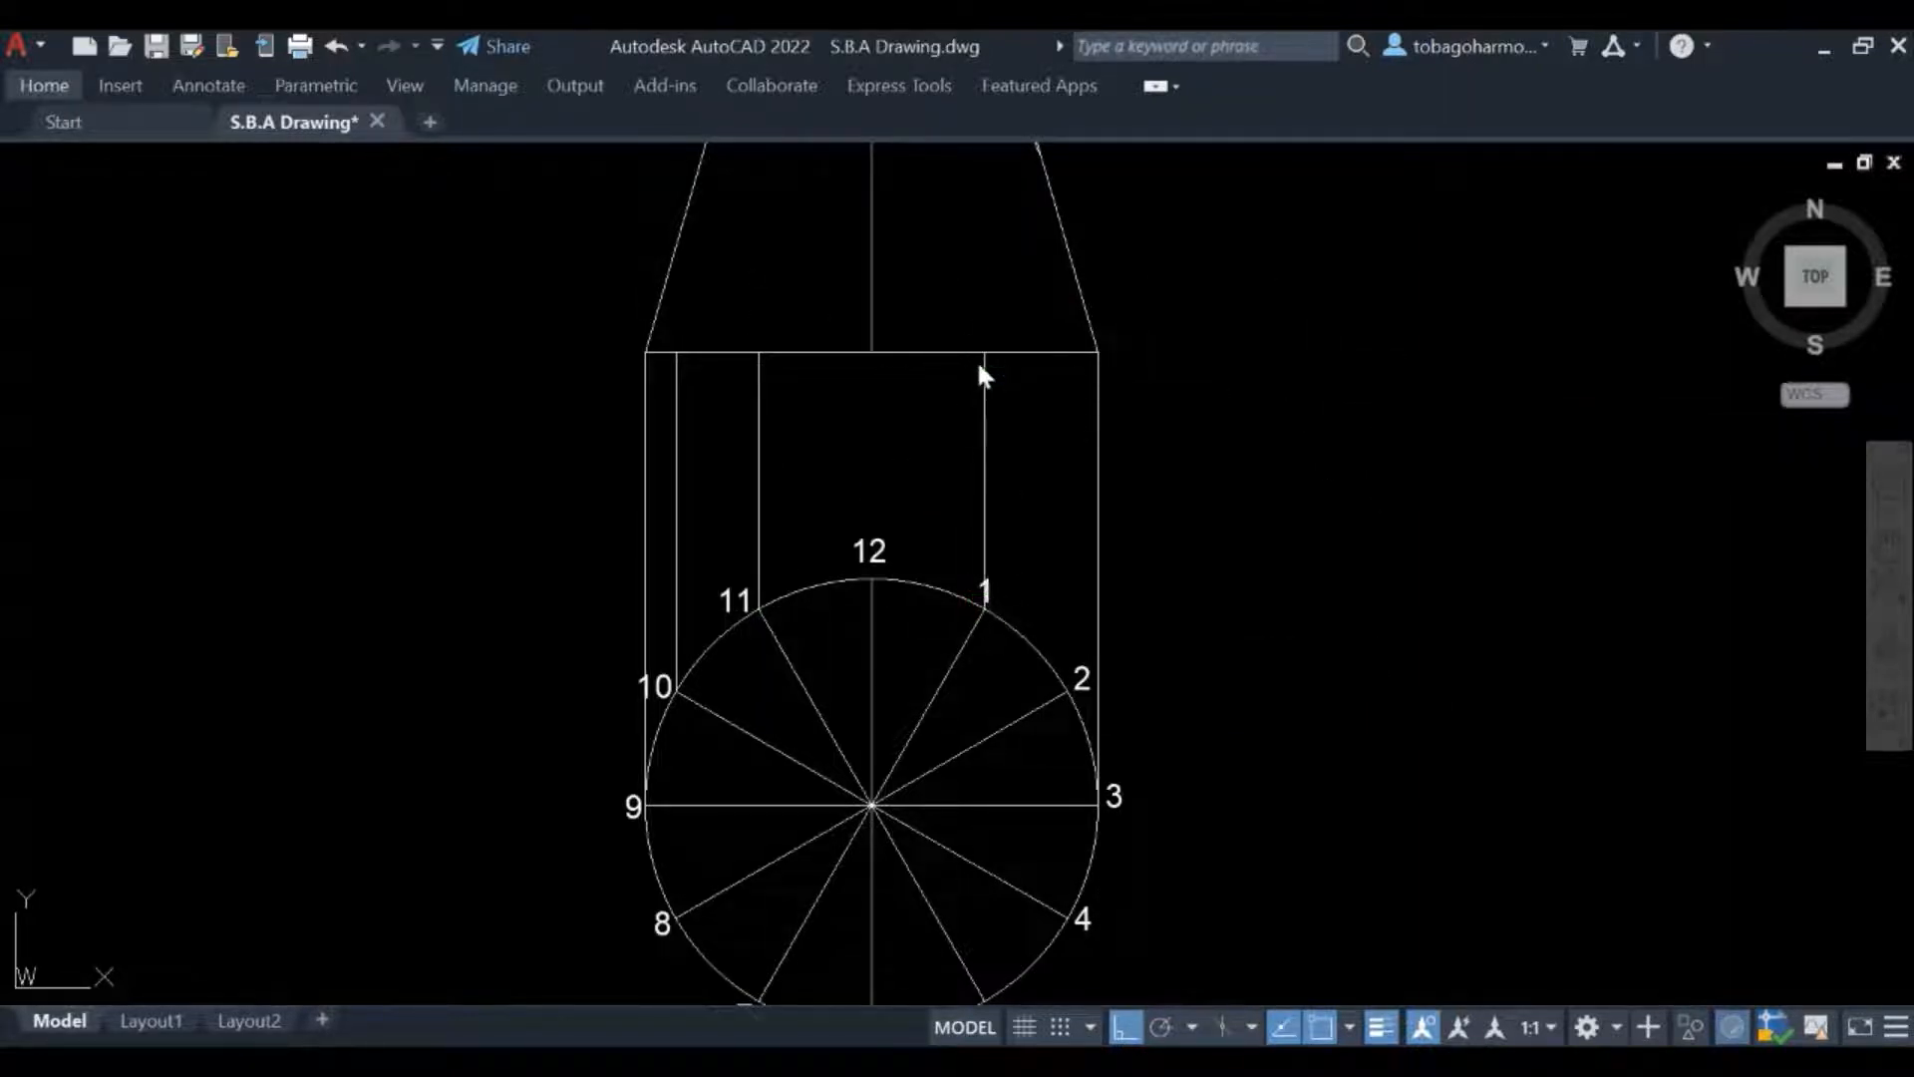
key("Return")
key("Return")
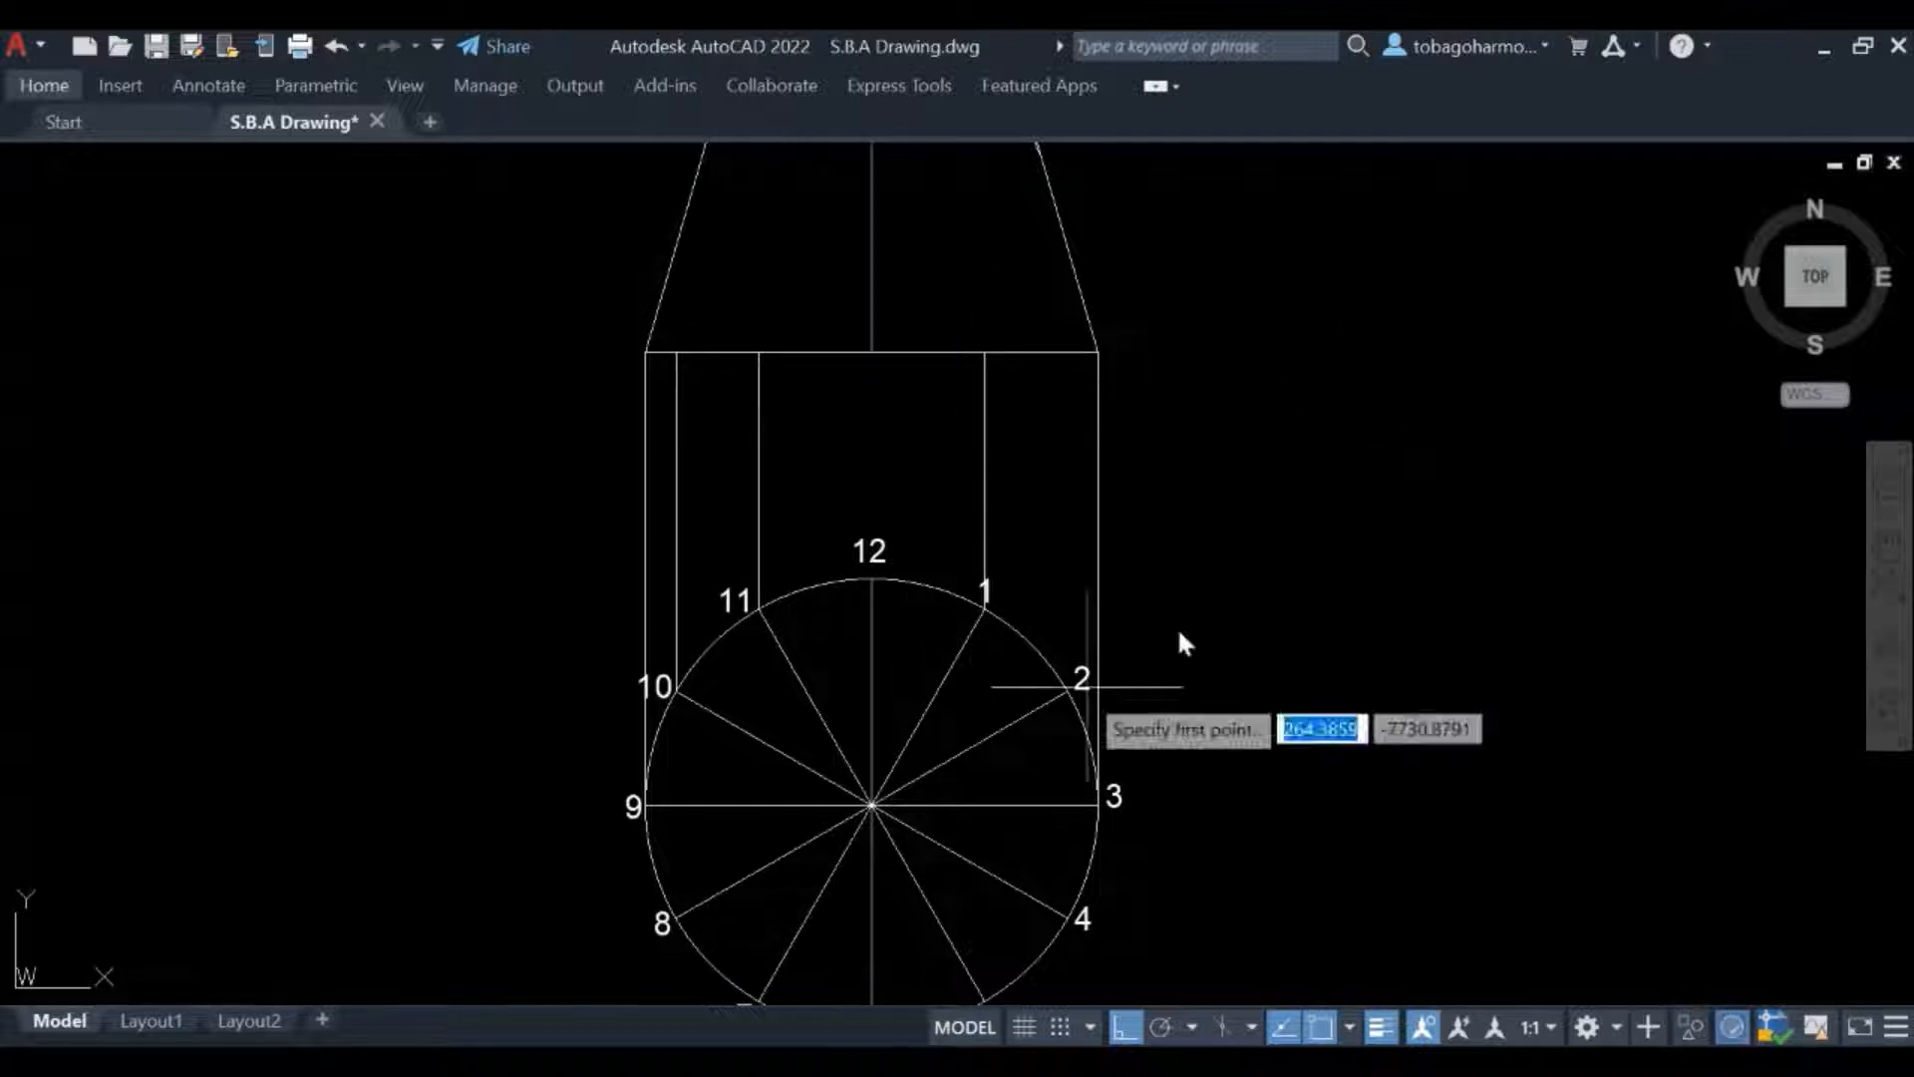
left_click(1066, 691)
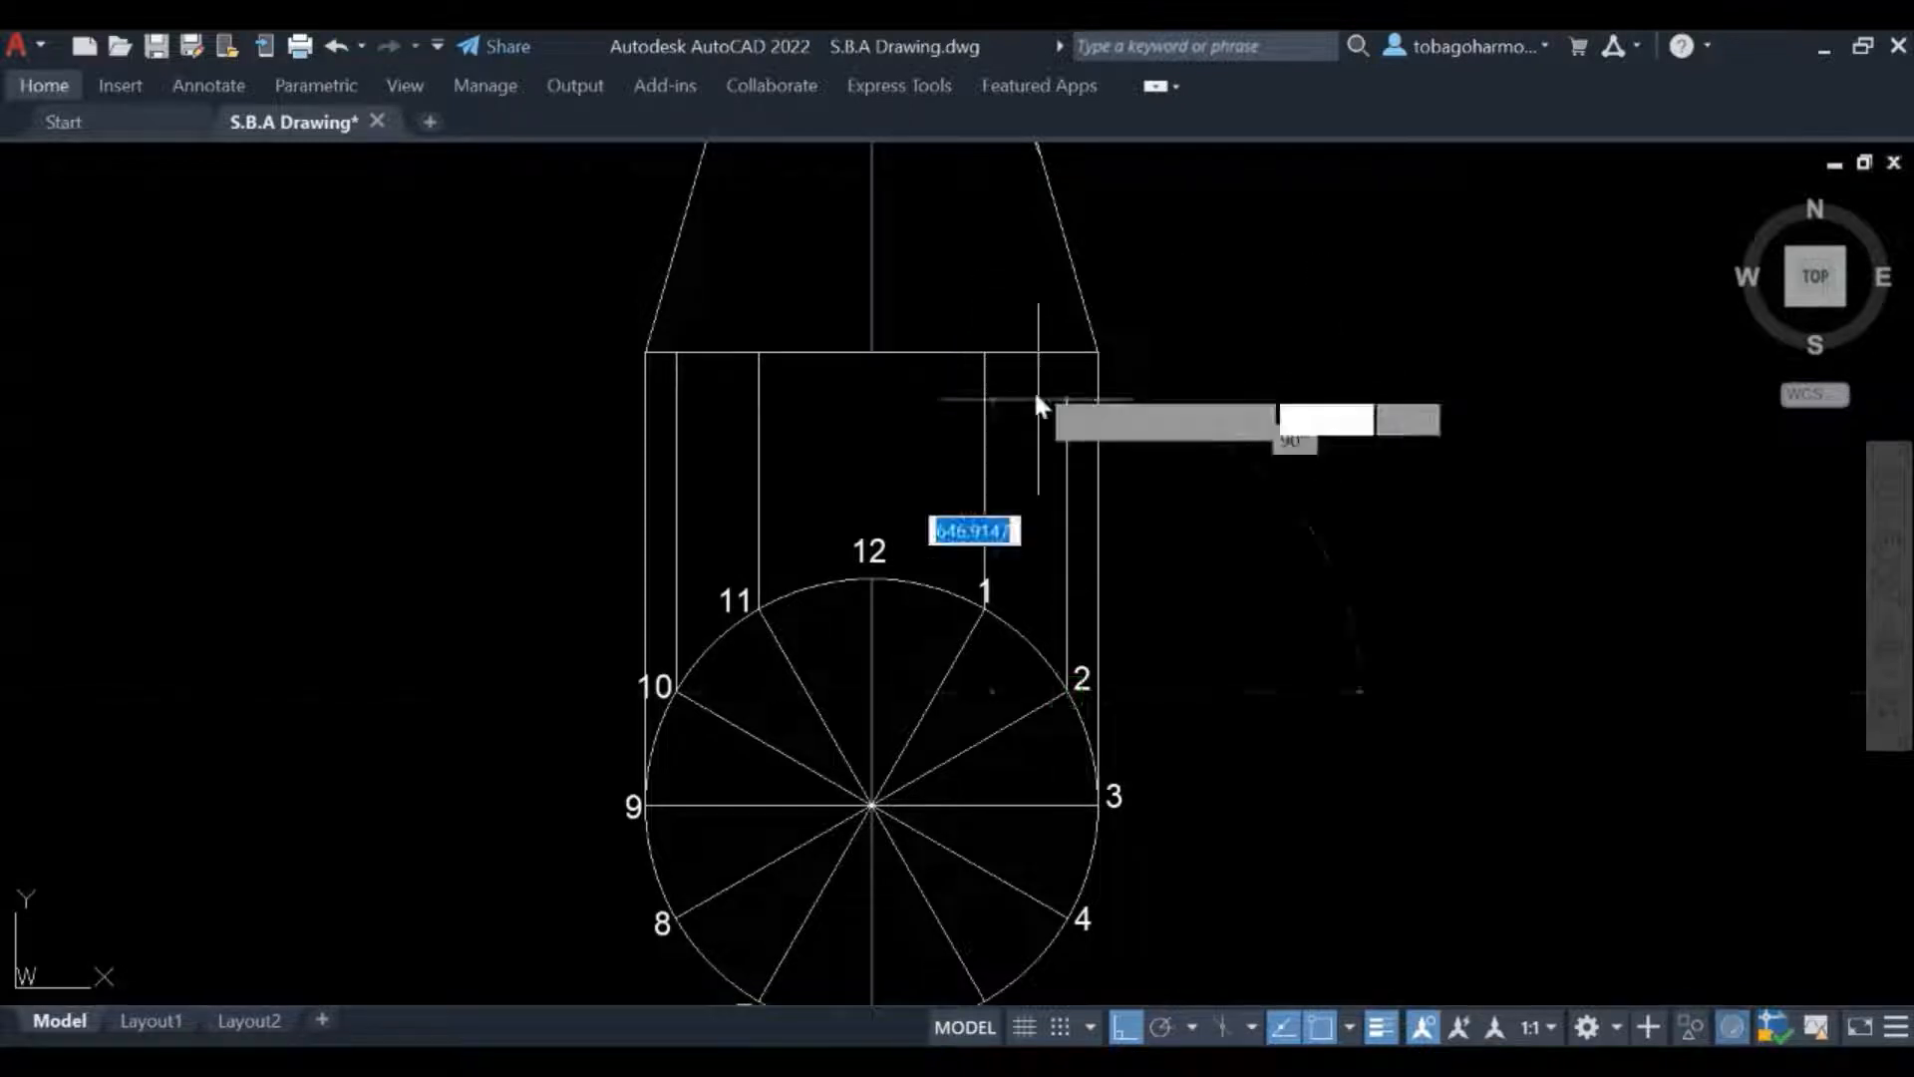
left_click(1067, 354)
key("Return")
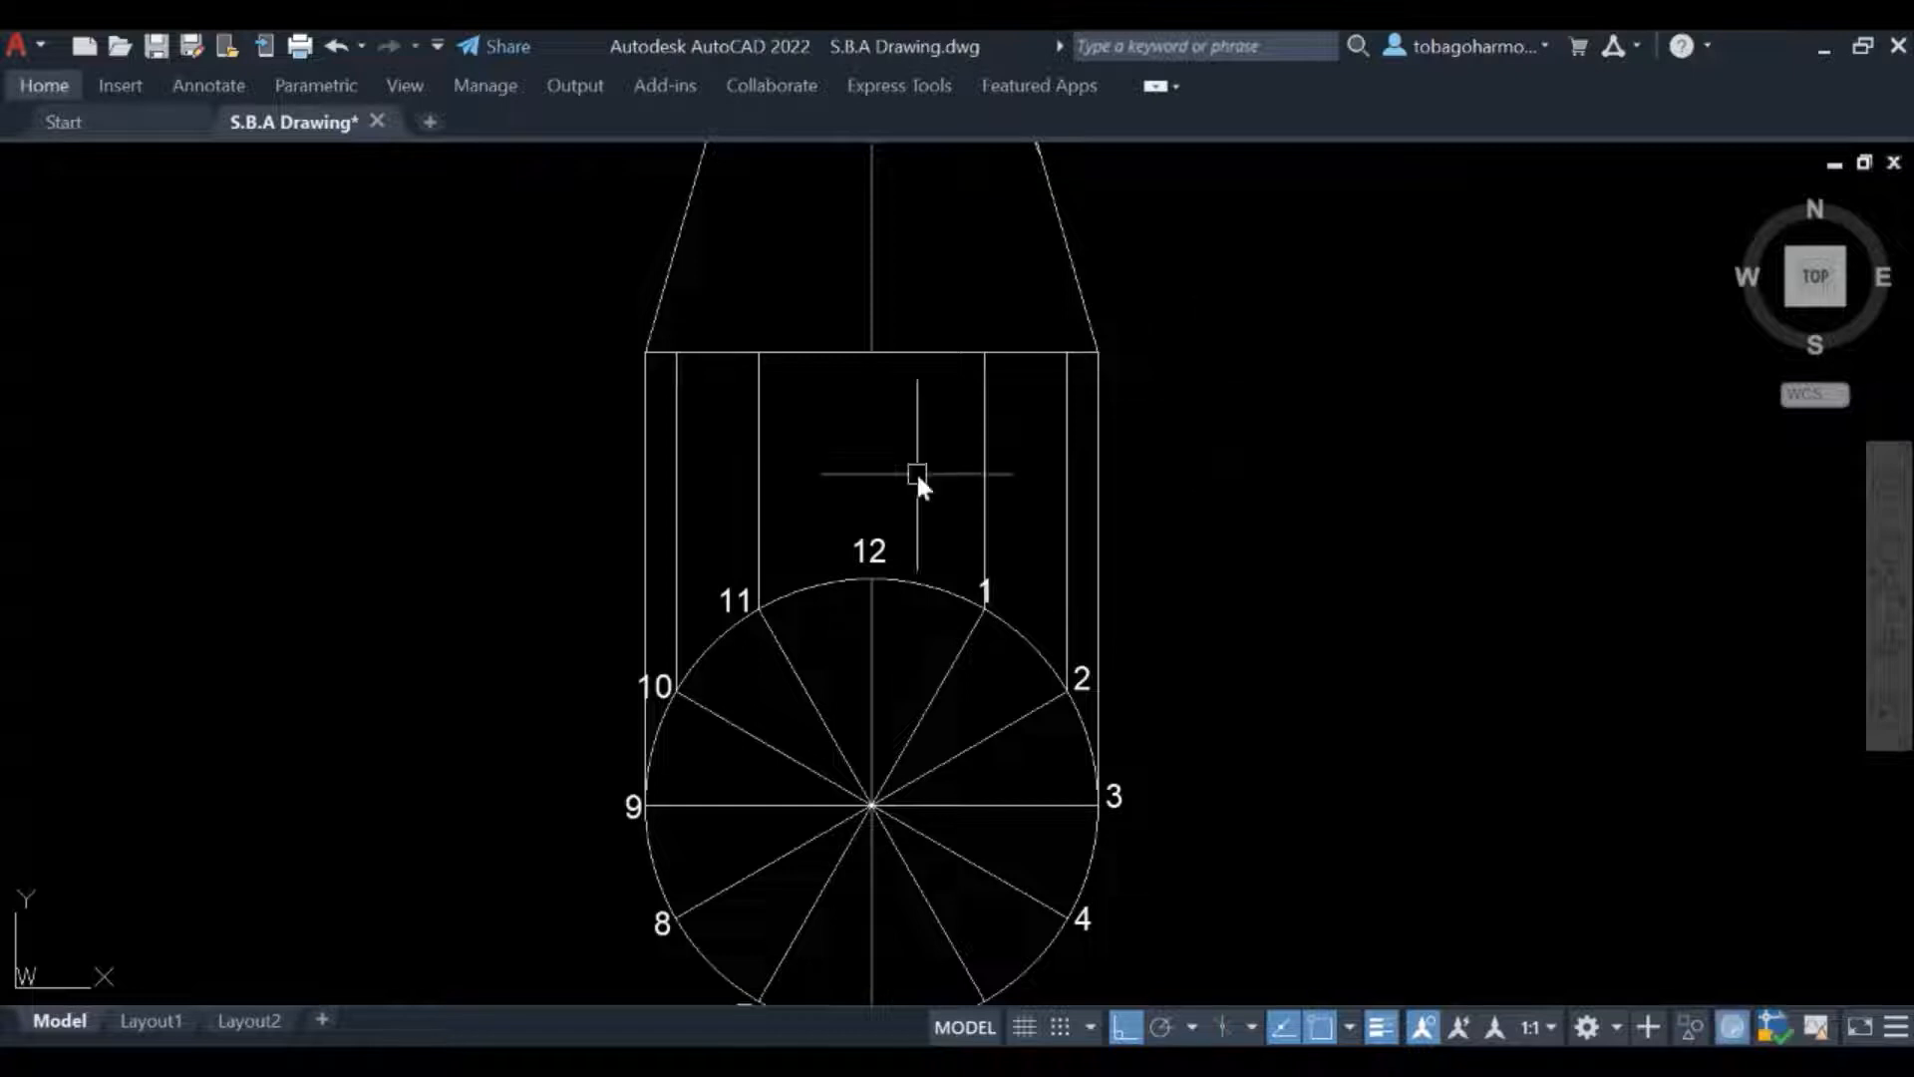
Draw a vertical line from the midpoint of the cone's base down to point 12 on the circle
key("Return")
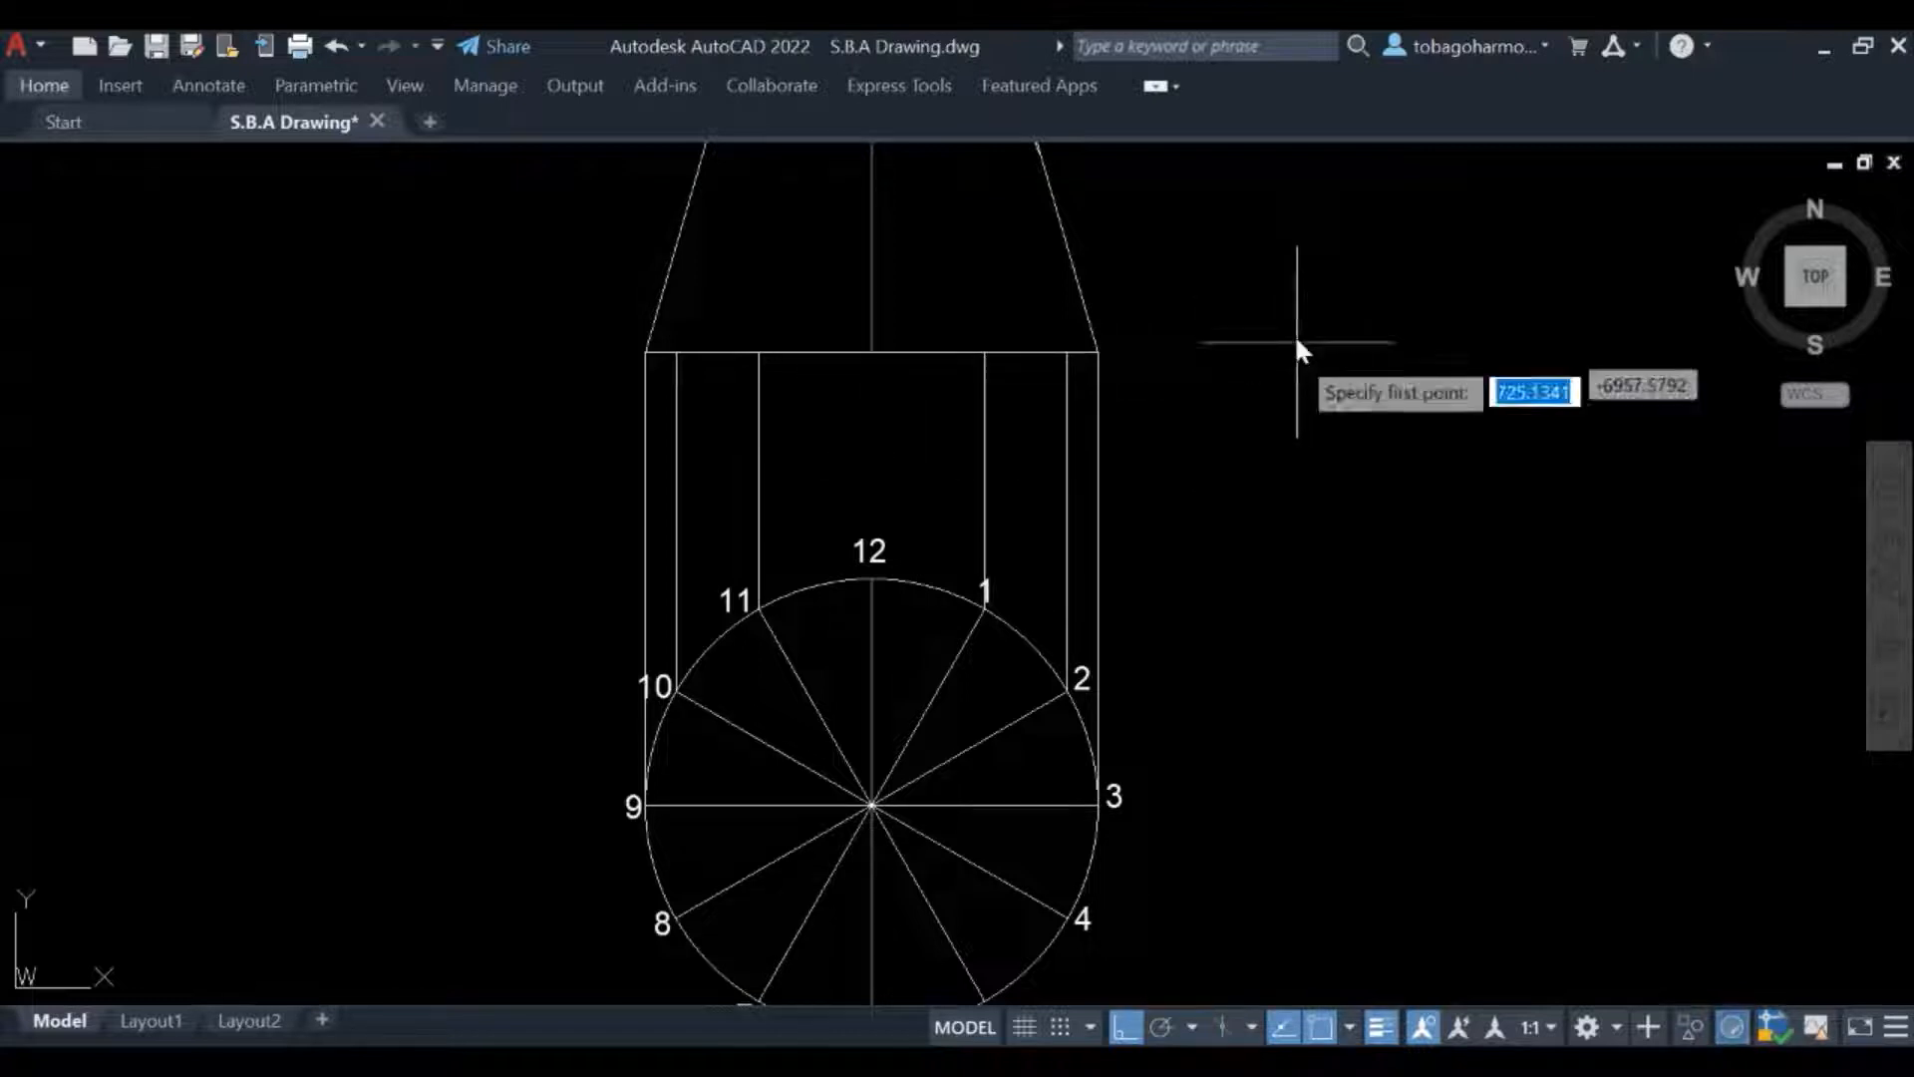
left_click(873, 352)
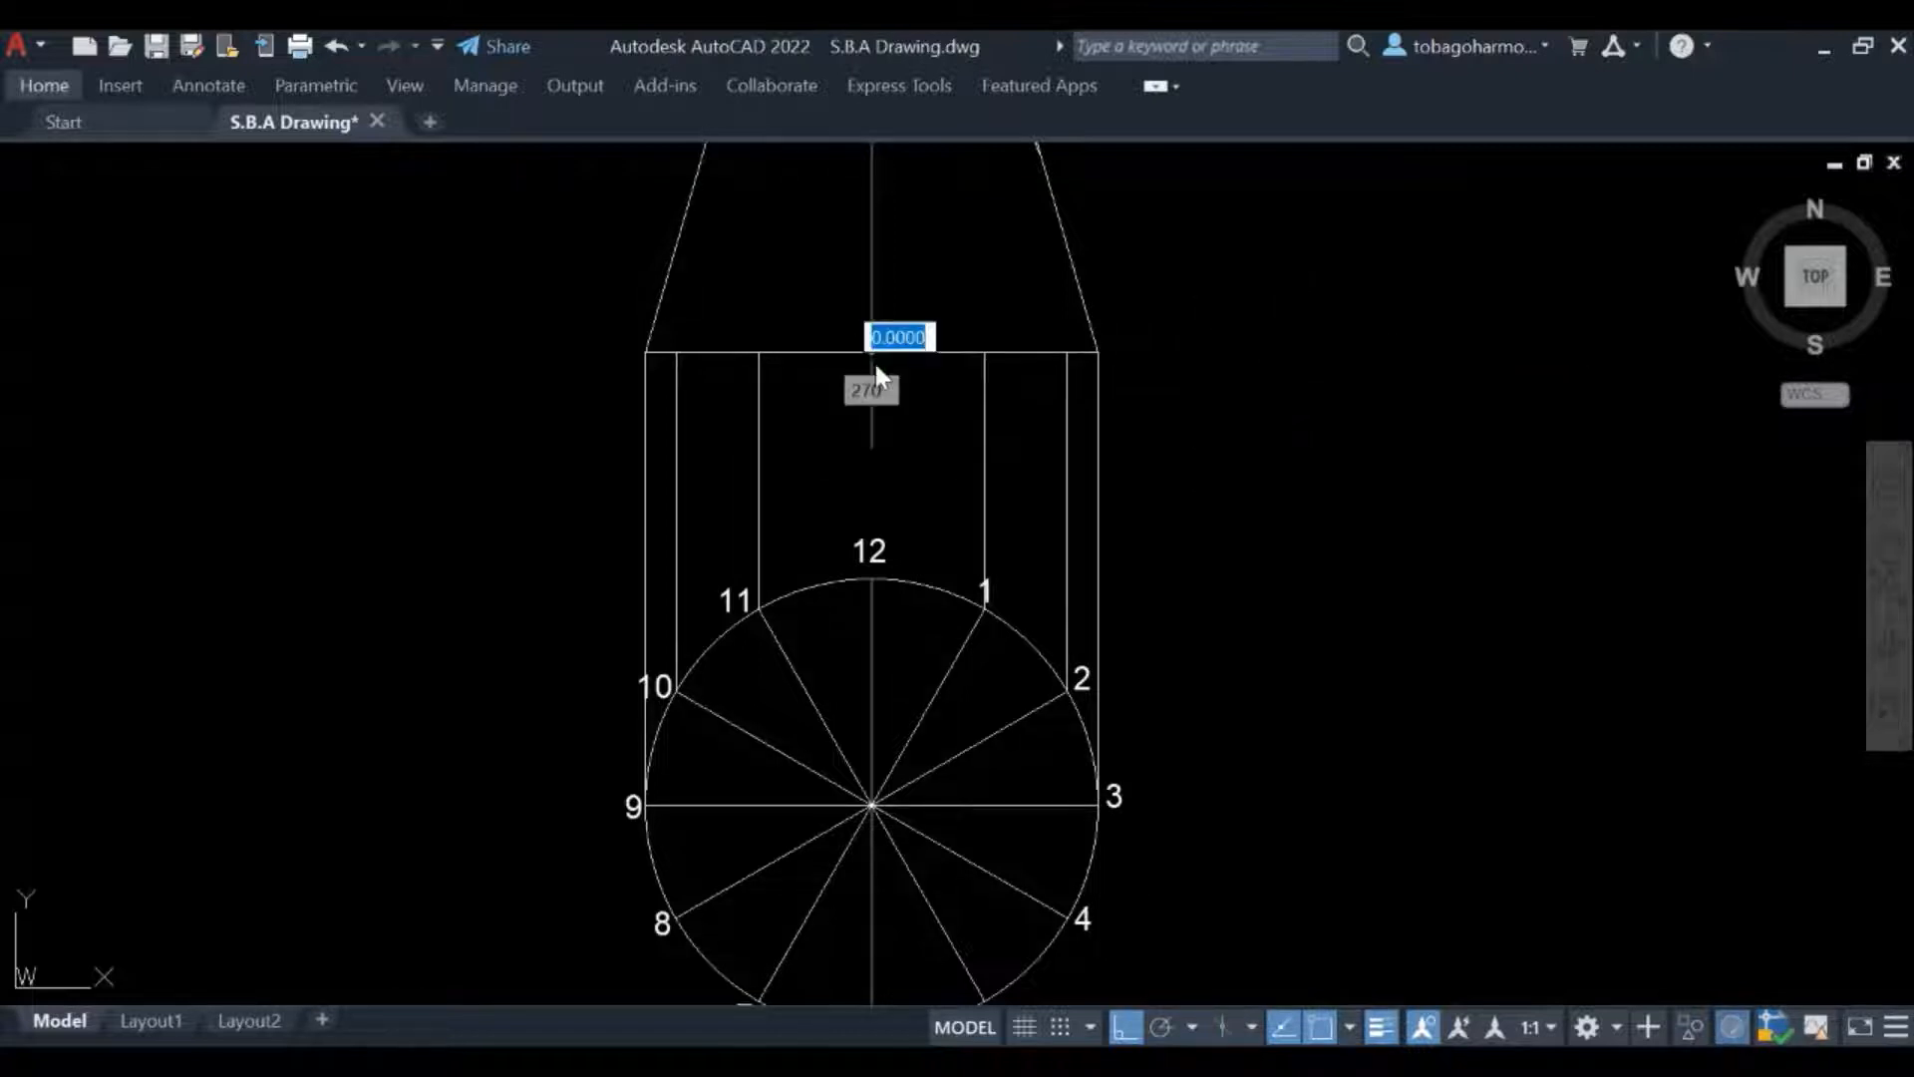
left_click(864, 566)
key("Return")
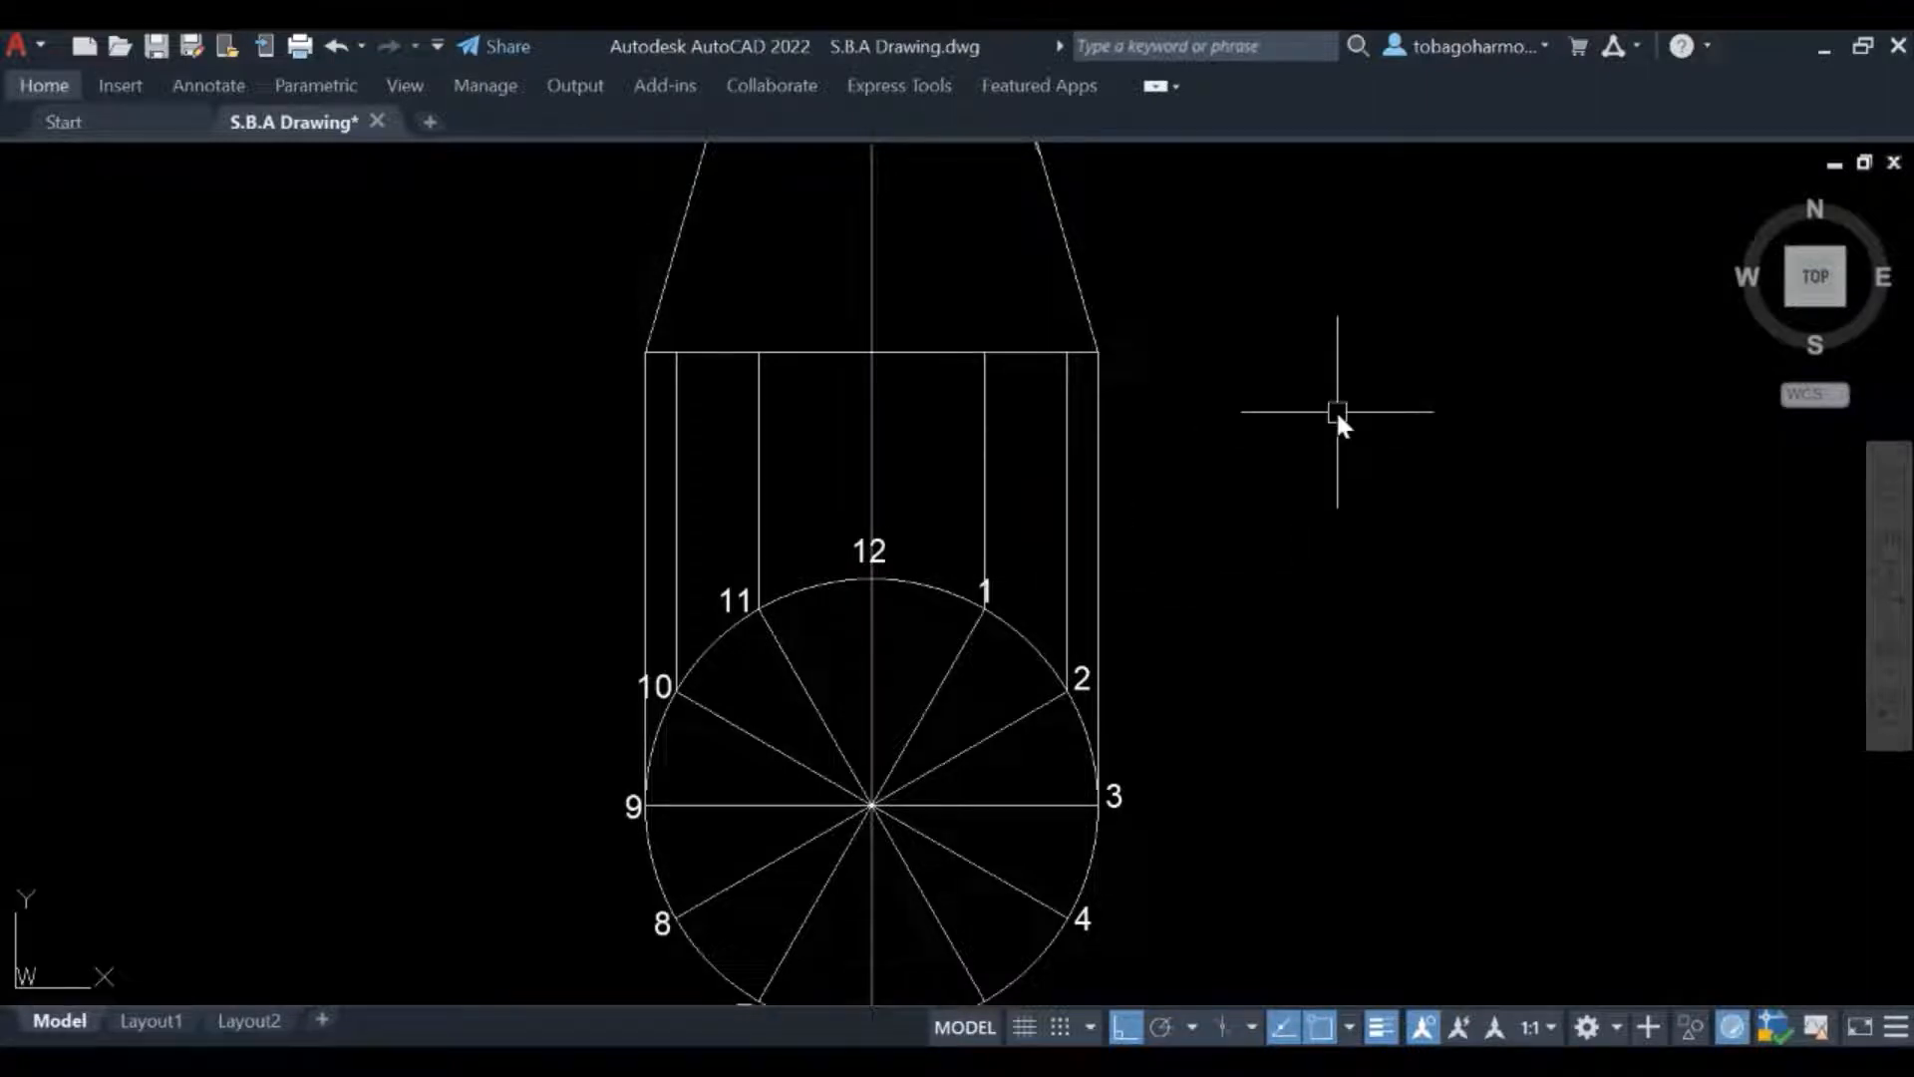
With Ortho mode off, draw a line from the base end of point 10's projection line to the cone's apex
scroll(1334, 459, "up", 2)
scroll(1246, 469, "down", 4)
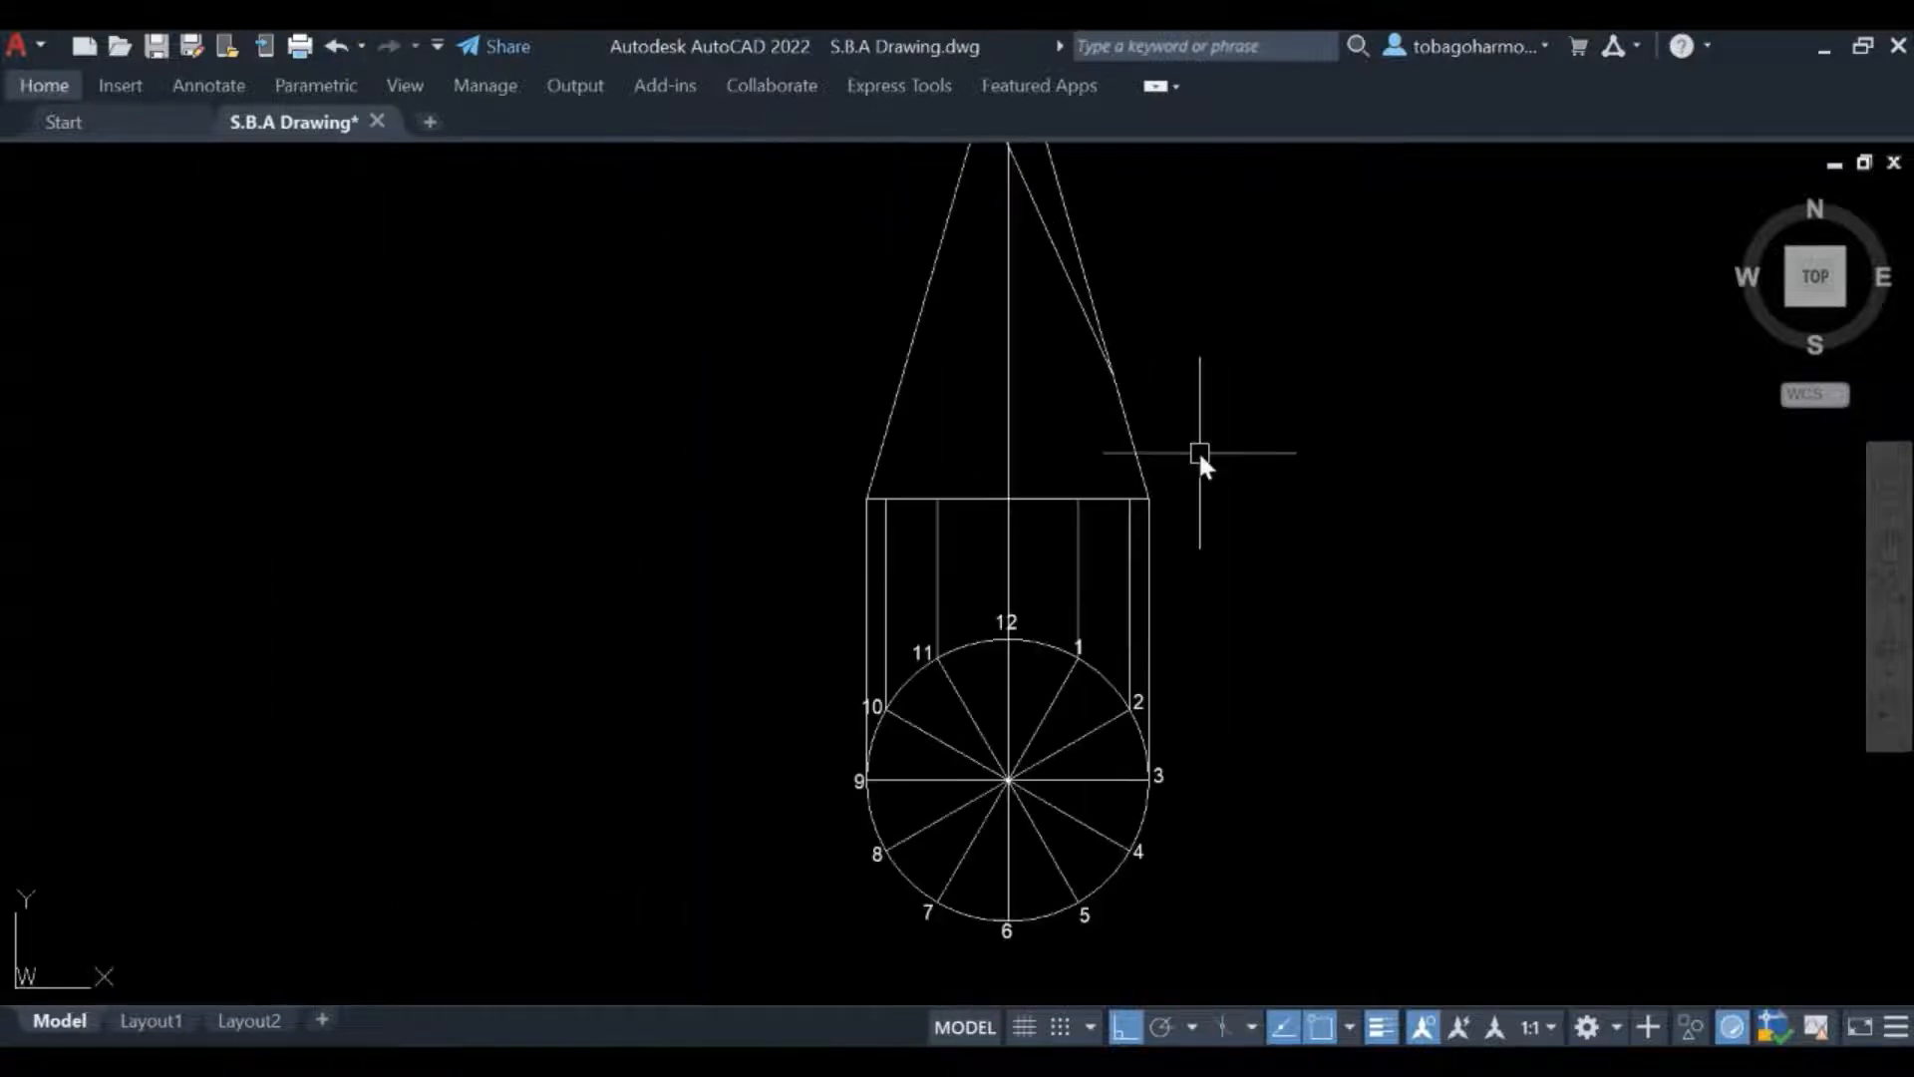
middle_click_drag(1200, 411, 1226, 594)
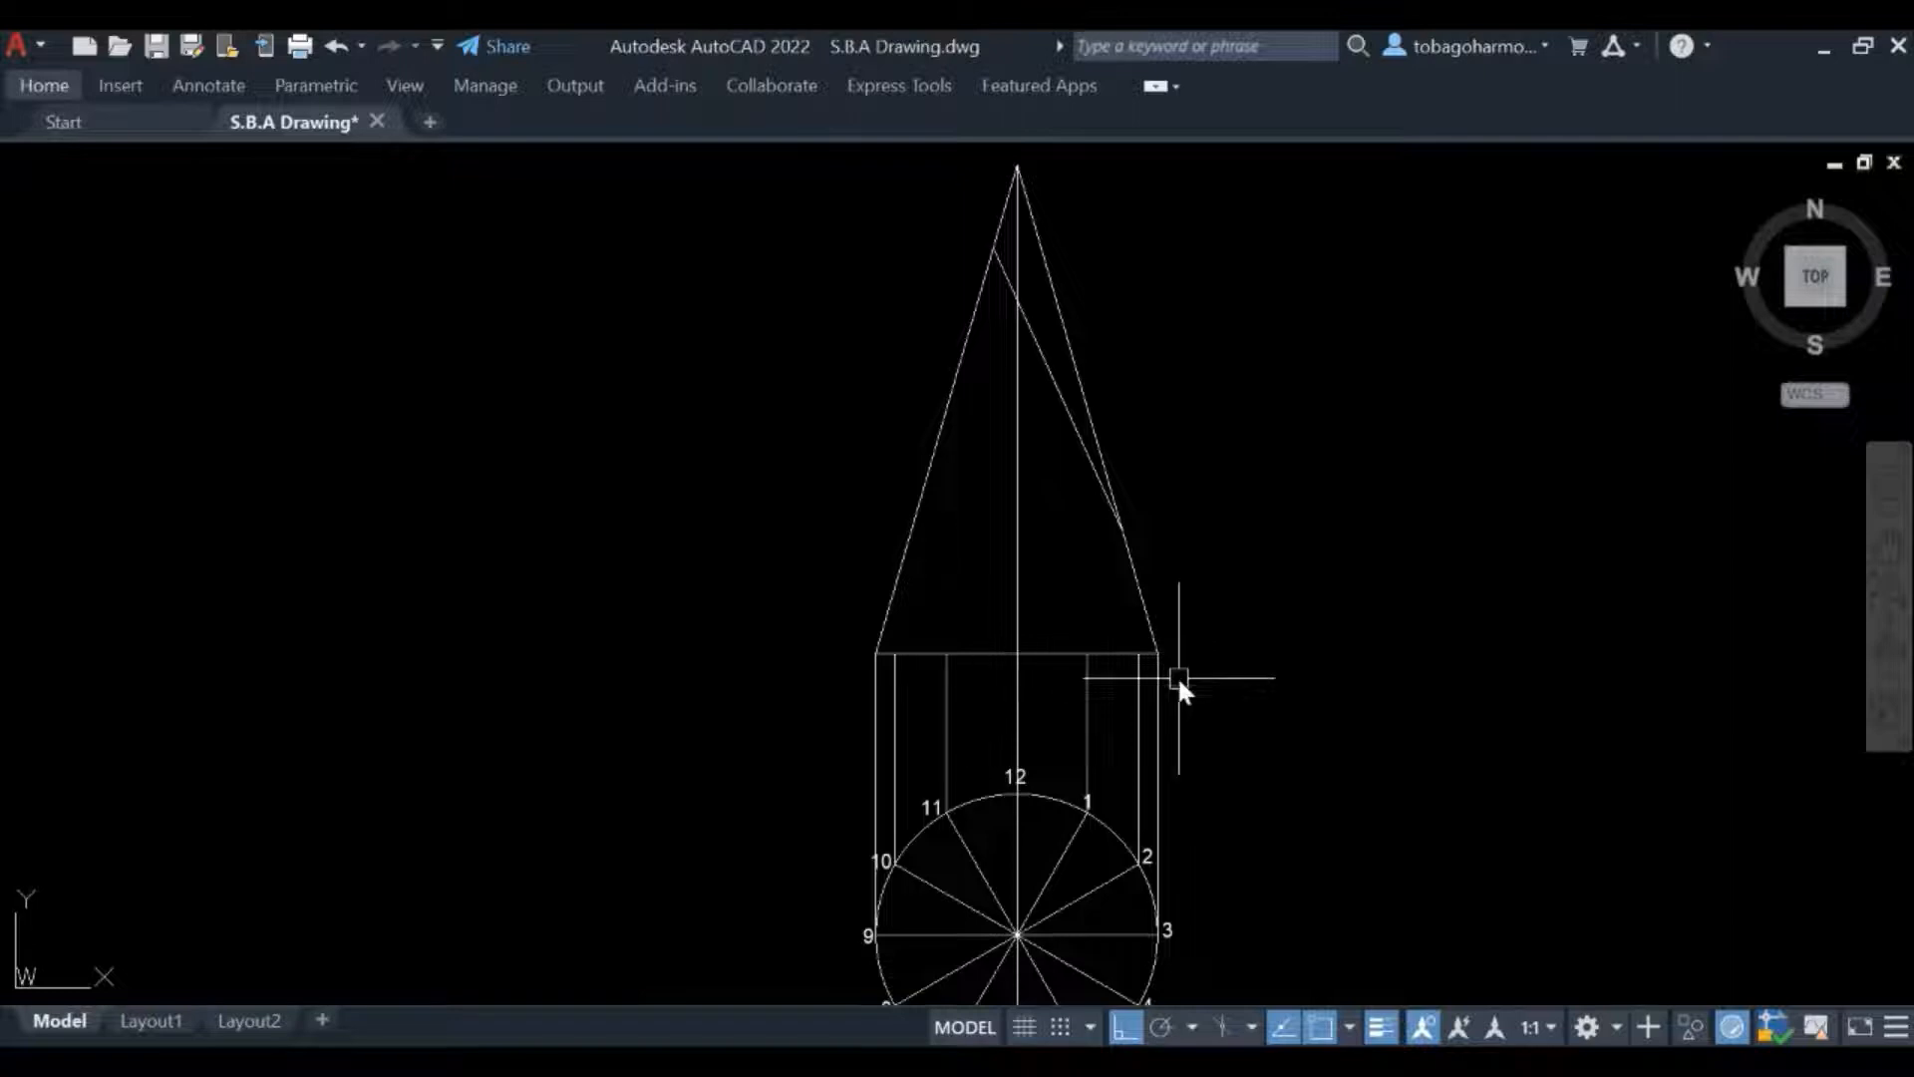
left_click(1125, 1027)
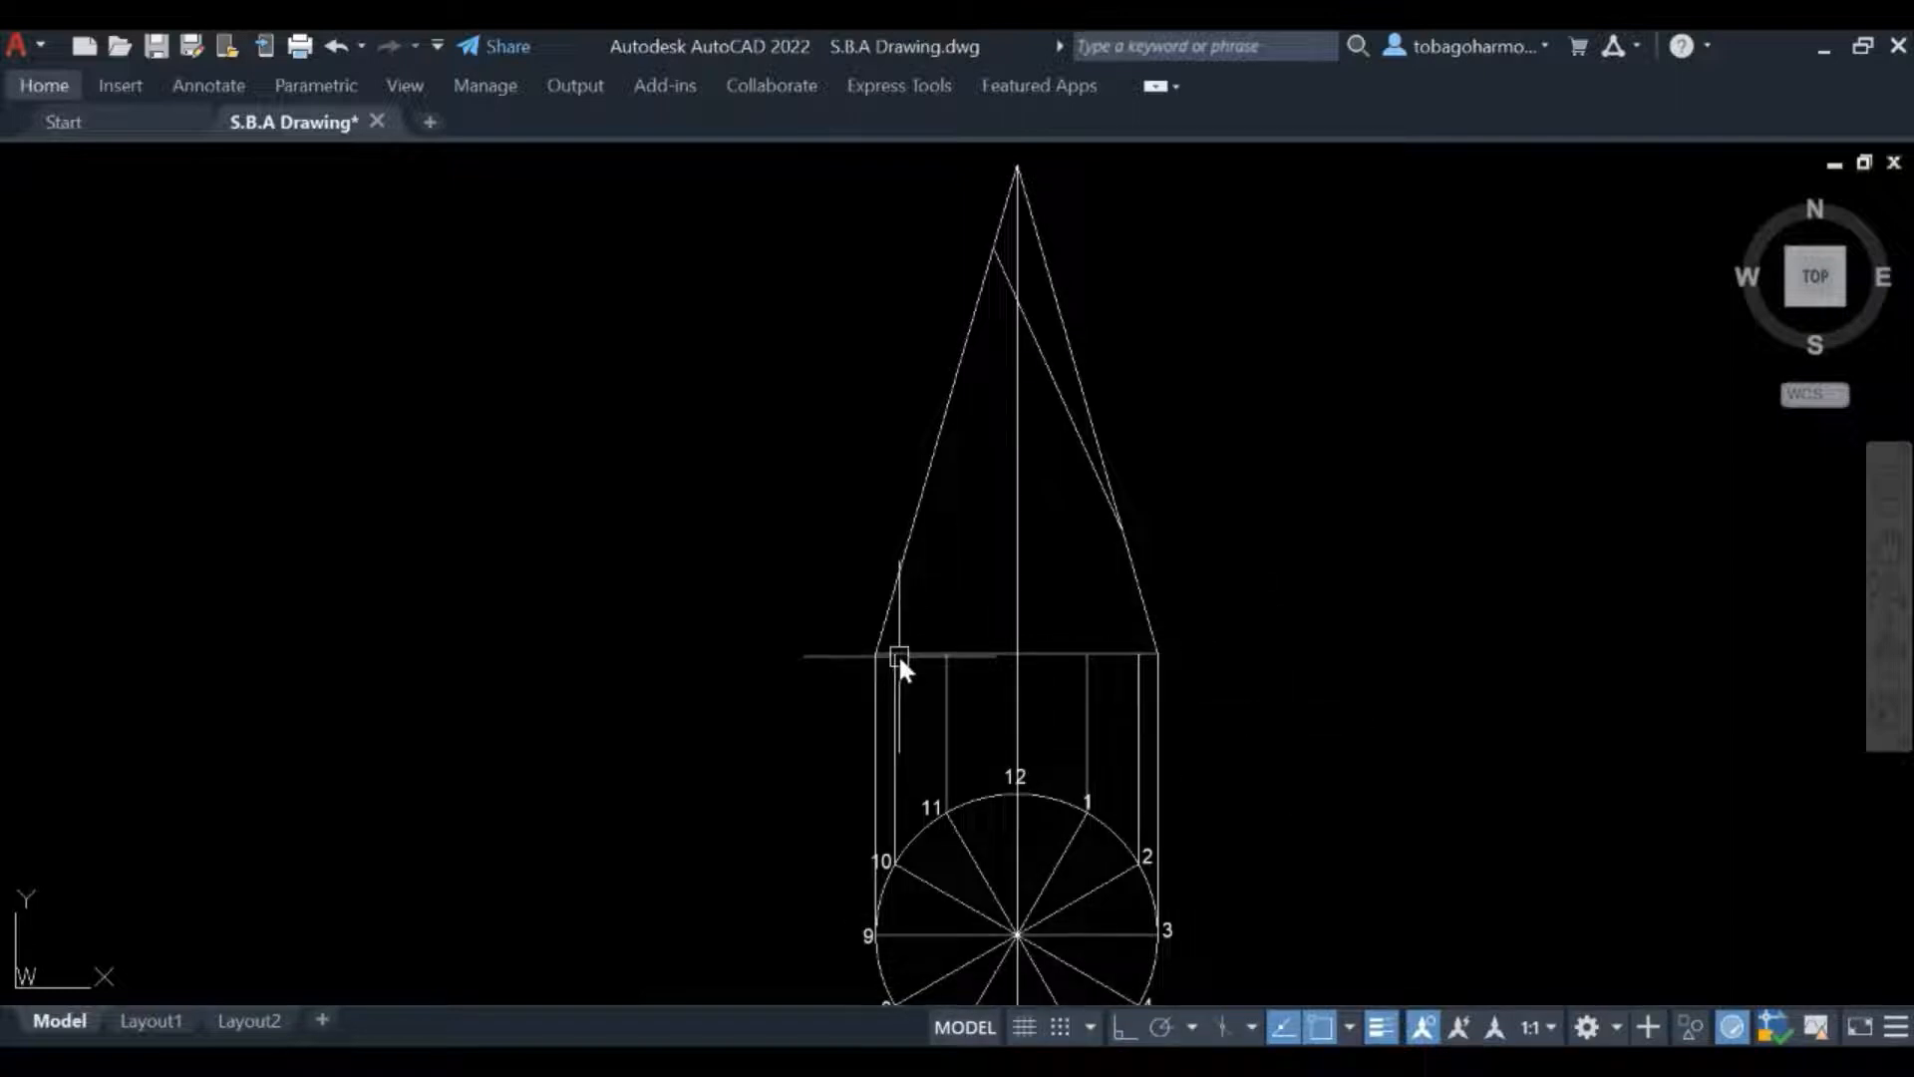
middle_click_drag(1075, 192, 1073, 298)
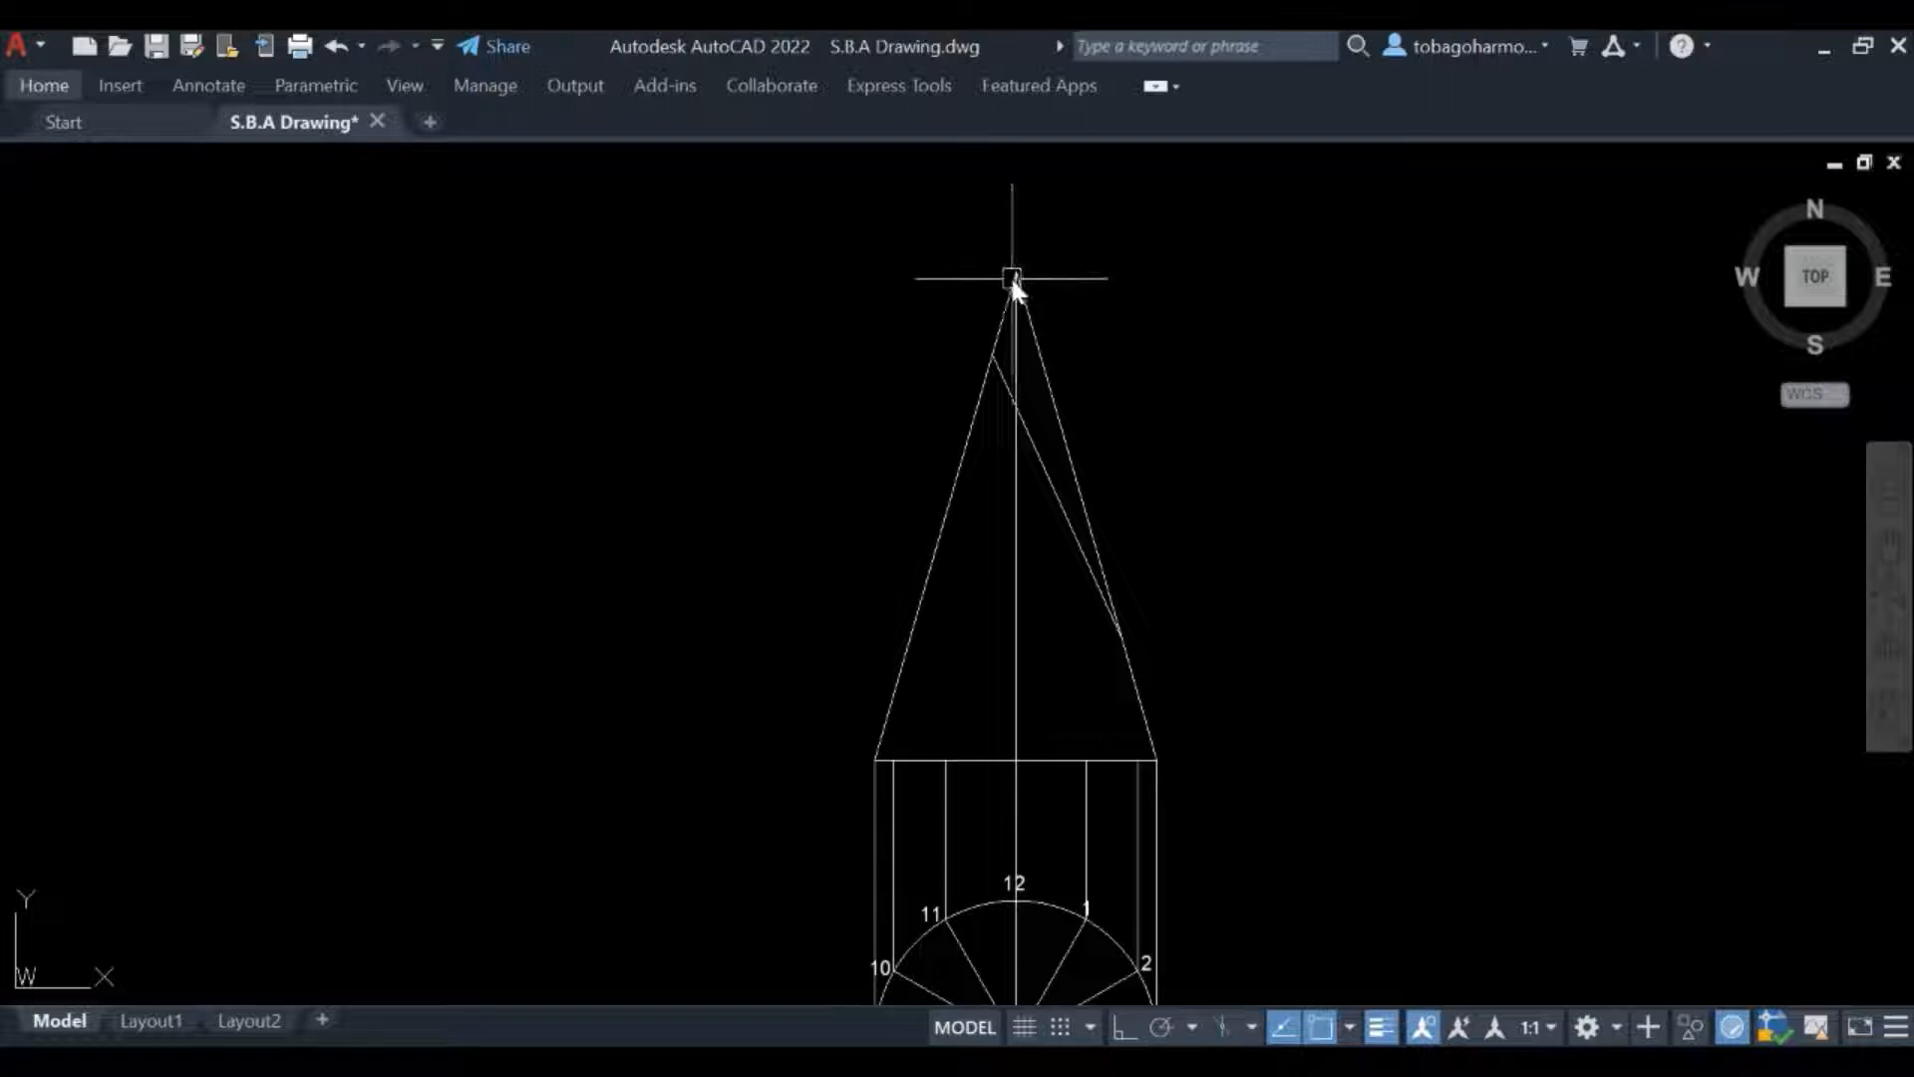
middle_click_drag(1369, 576, 1311, 515)
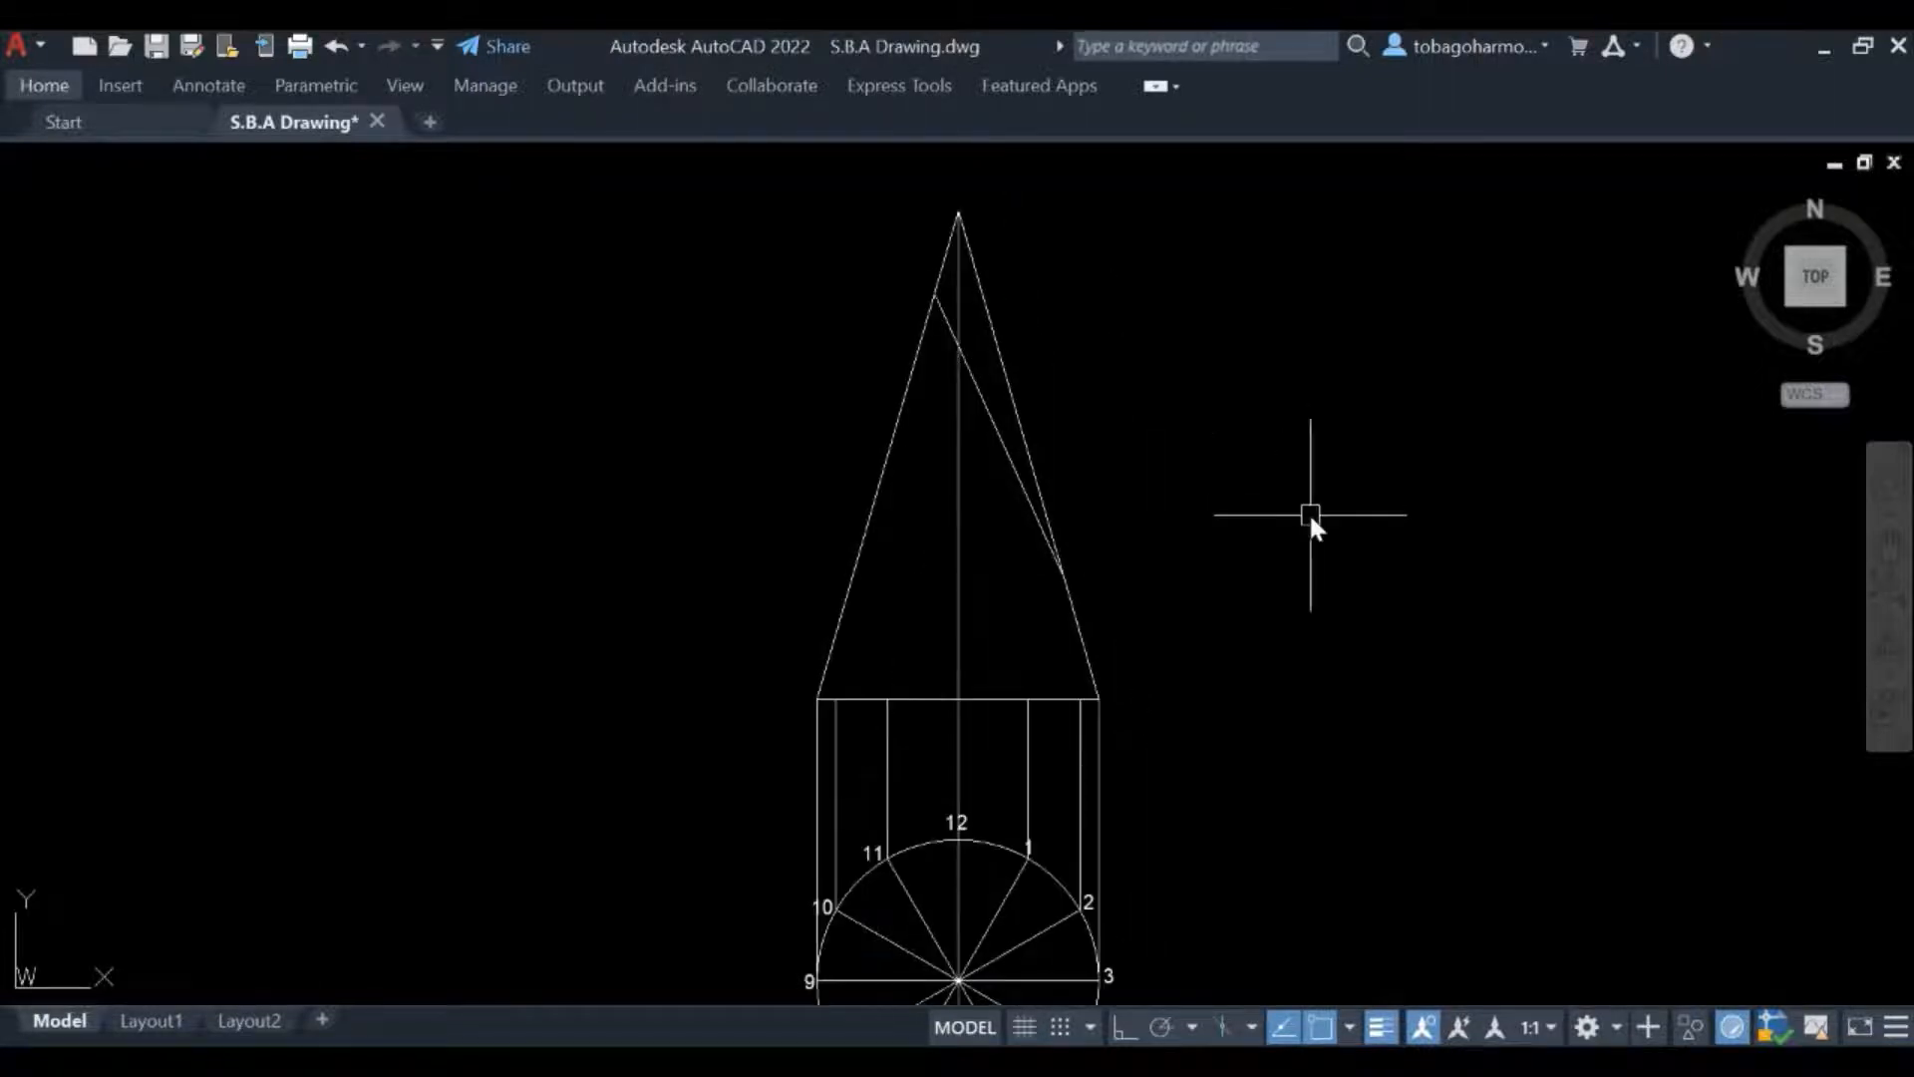
key("l")
key("Return")
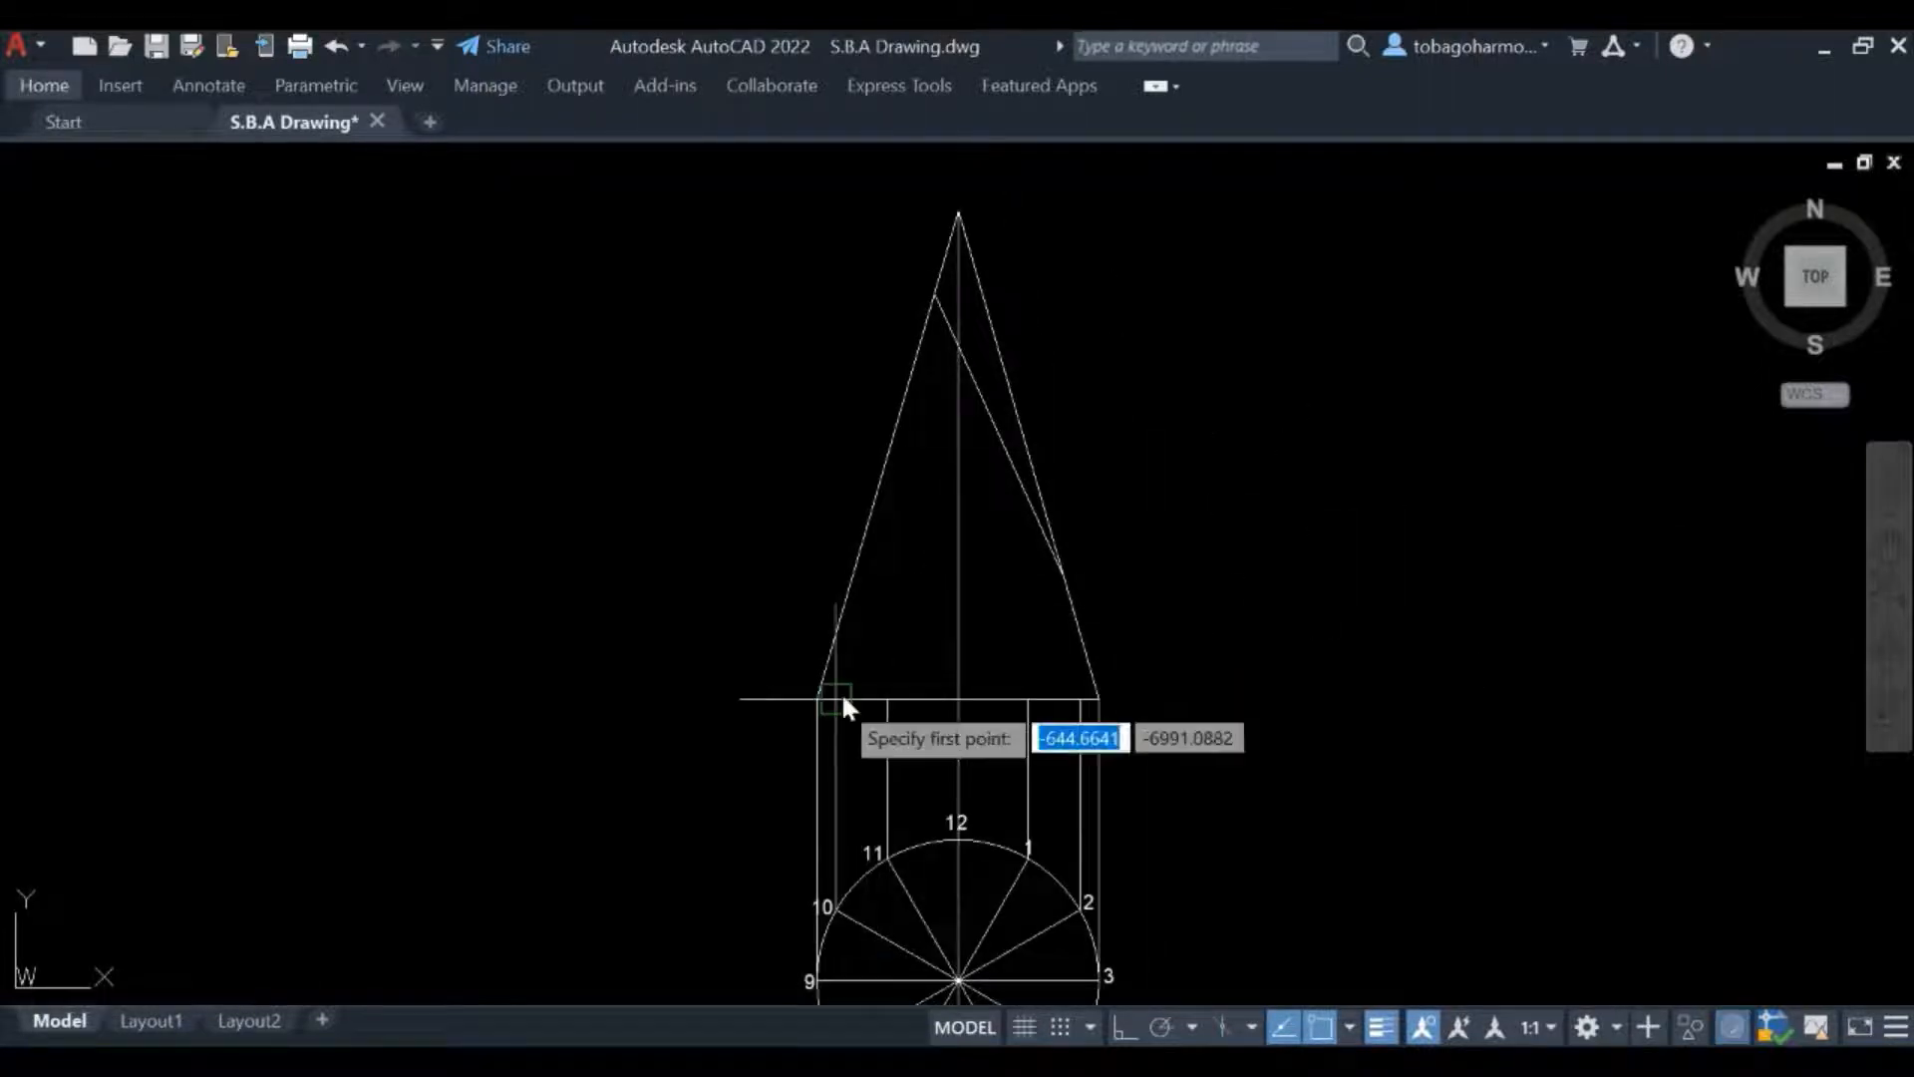
left_click(842, 698)
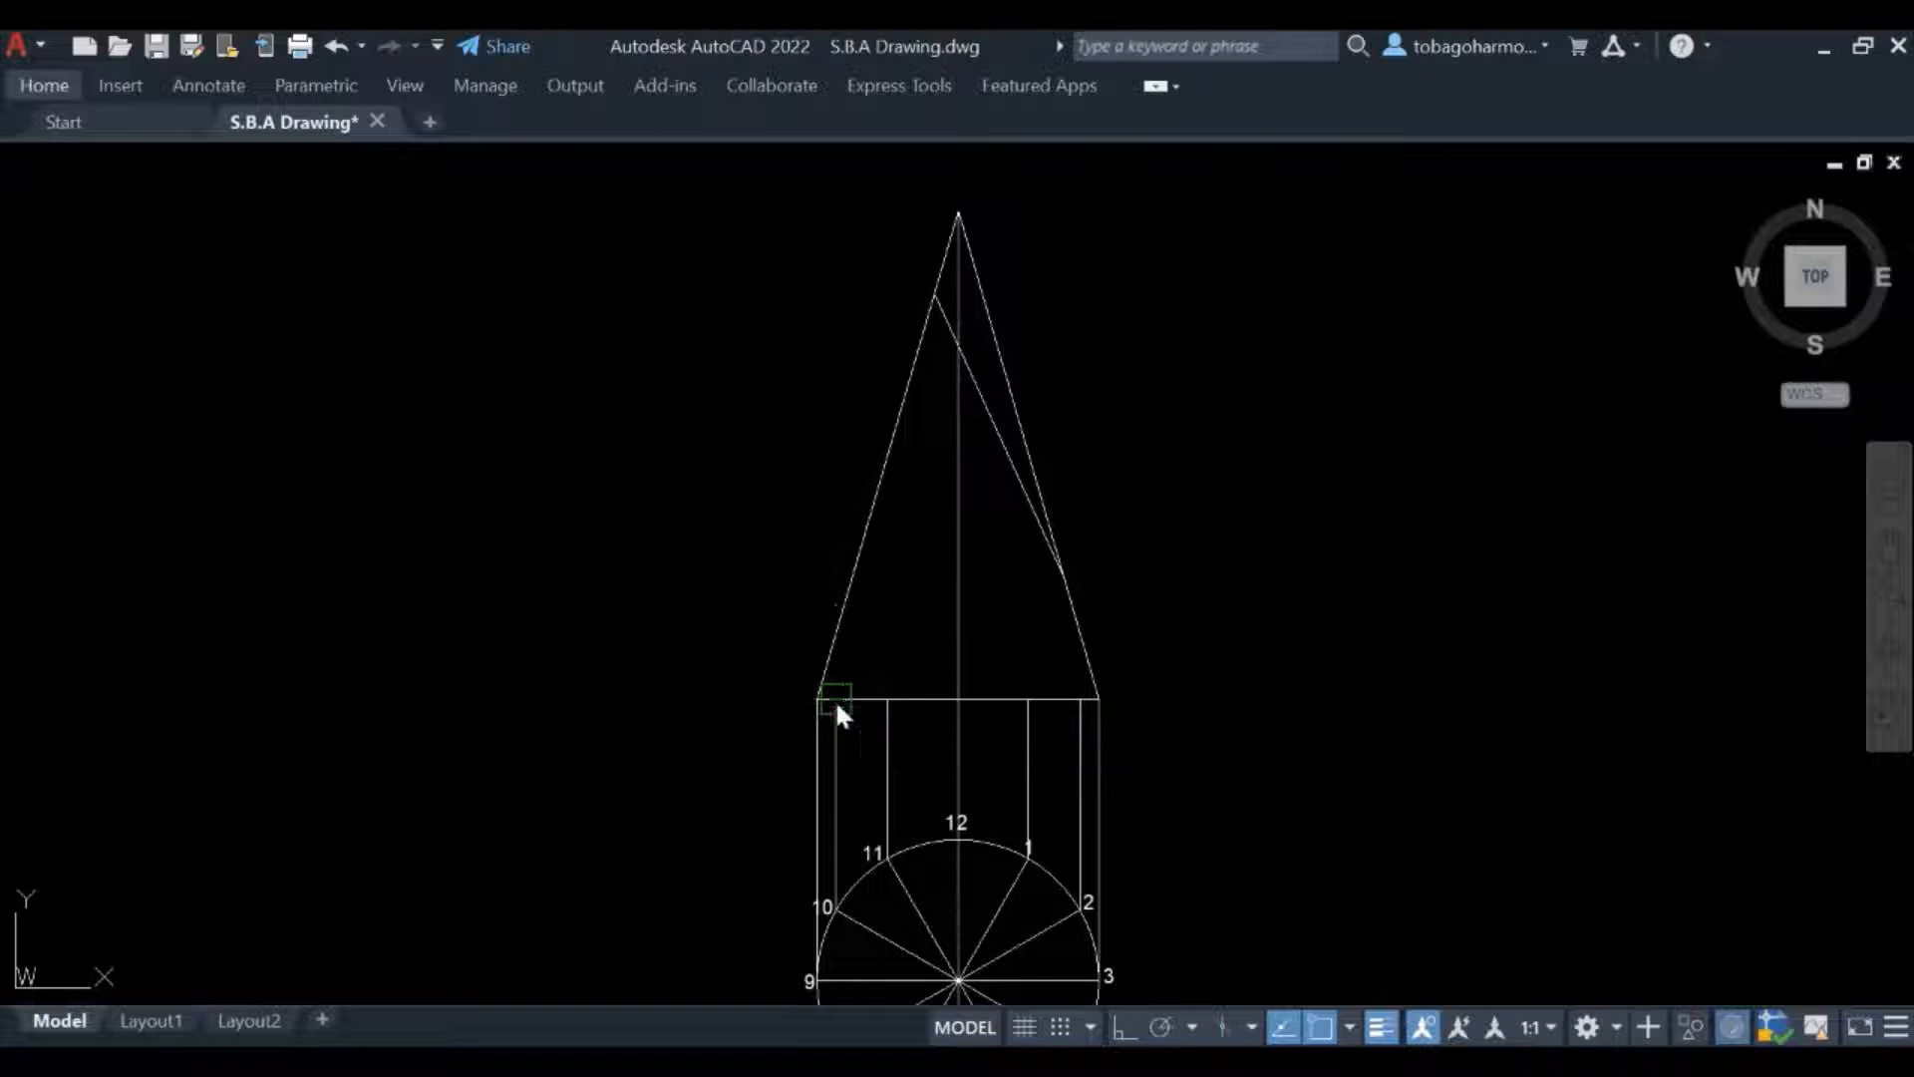
left_click(959, 211)
key("Return")
key("Return")
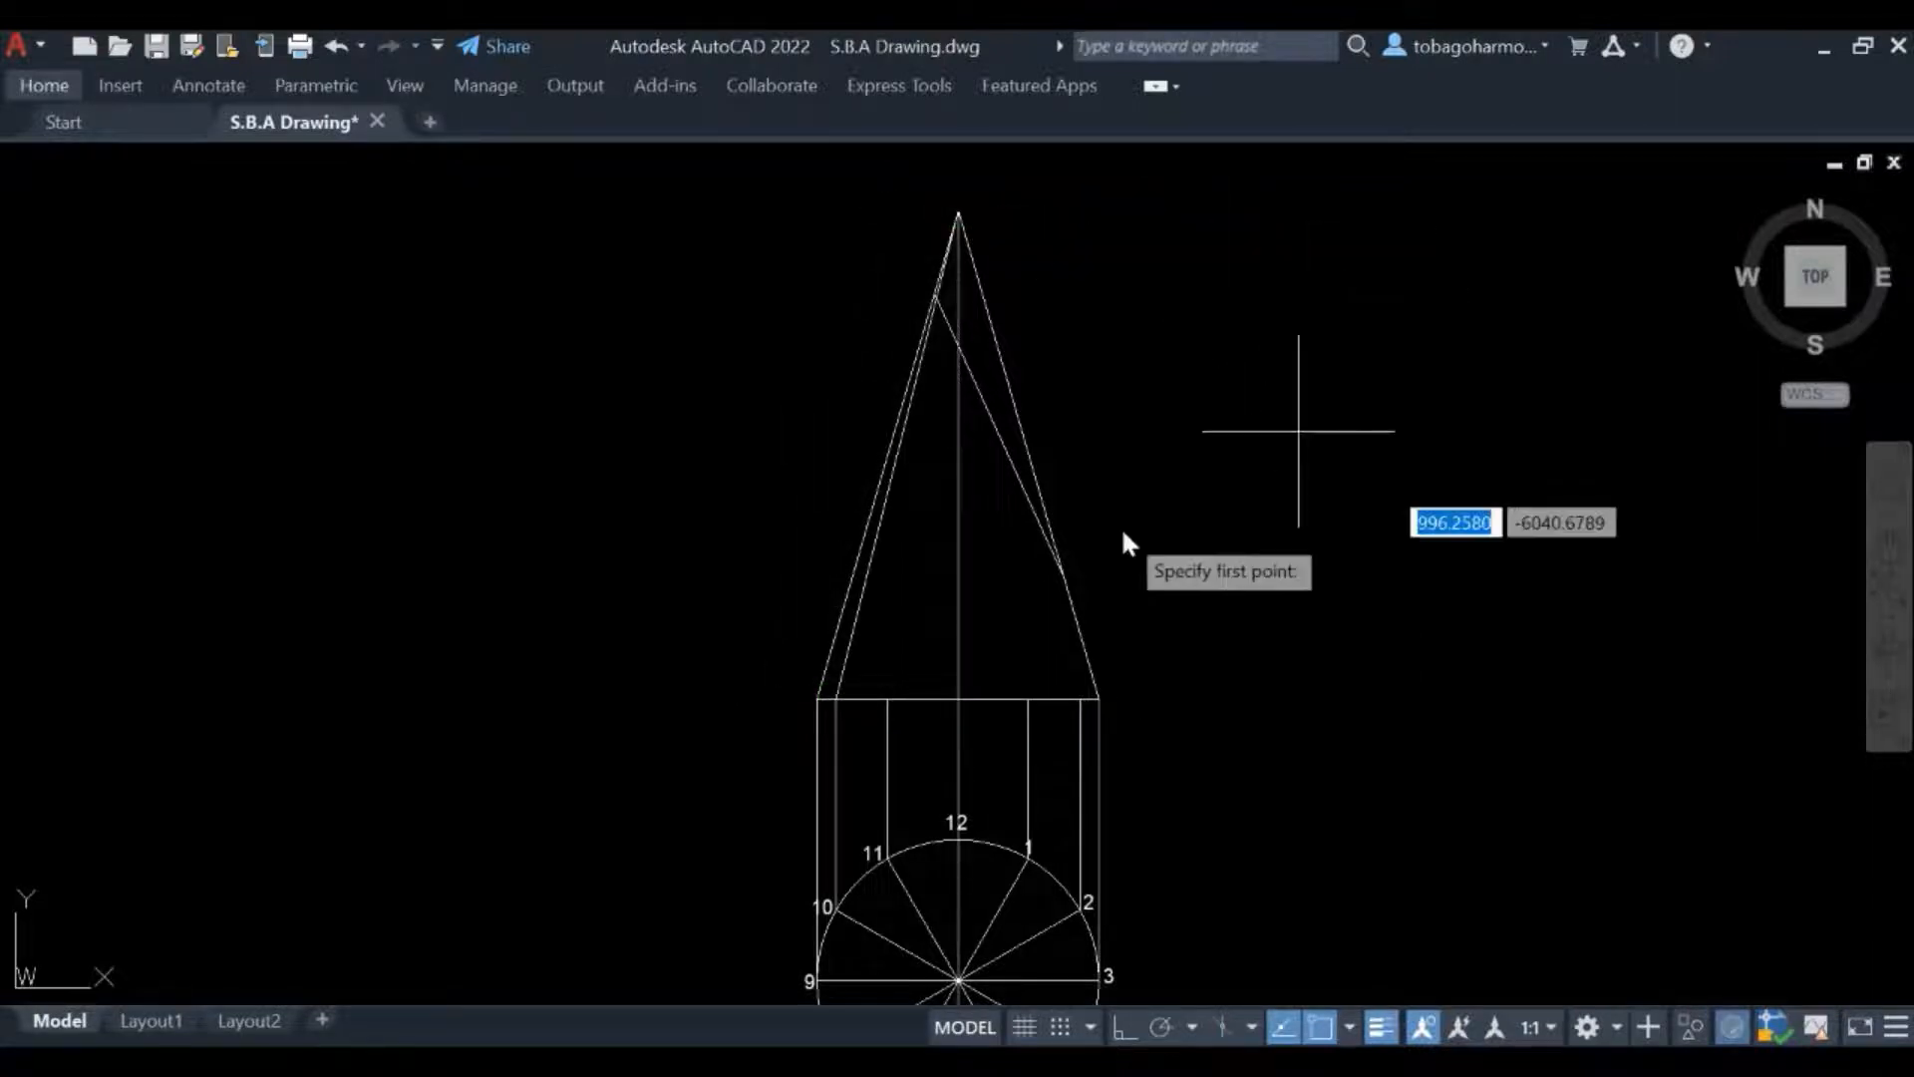
Draw a line from the base end of point 11's projection line to the cone's apex
left_click(886, 697)
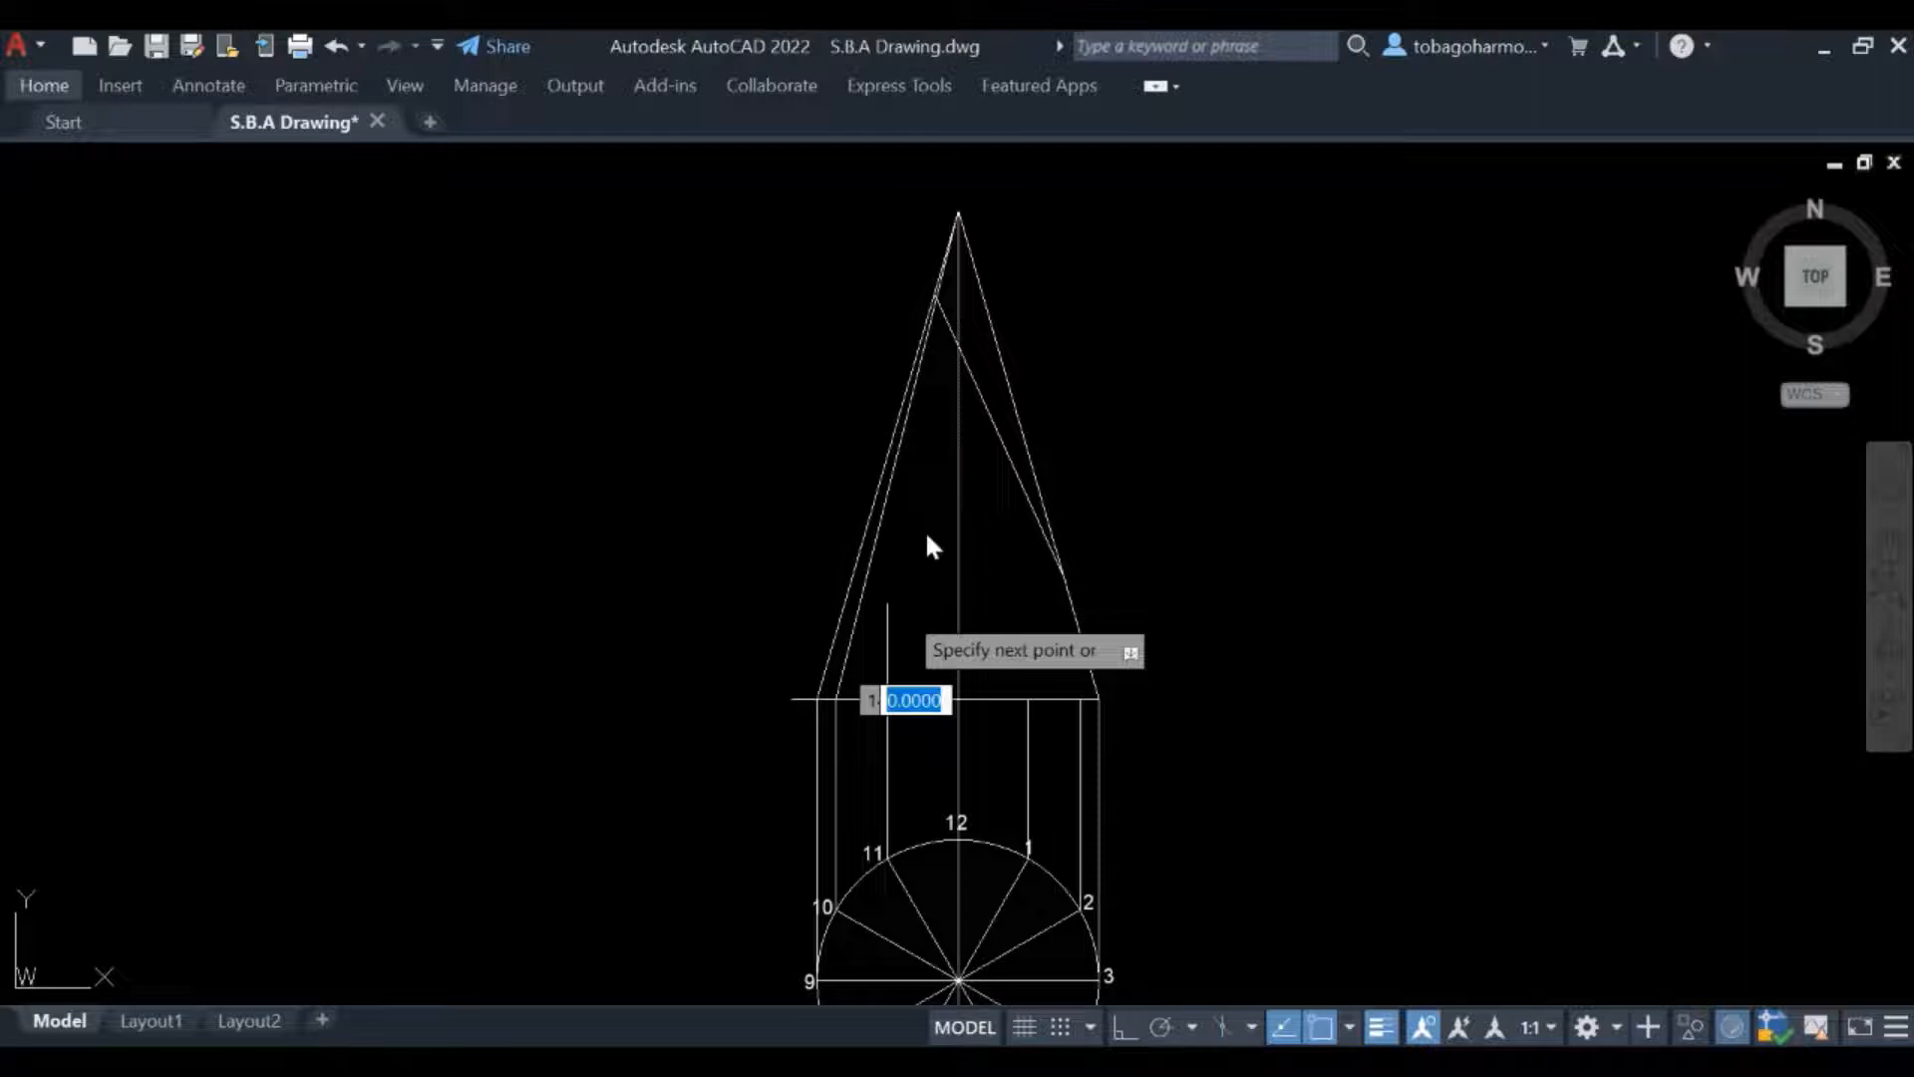
left_click(958, 213)
key("Return")
Draw a line from the base end of point 1's projection line to the cone's apex
key("Return")
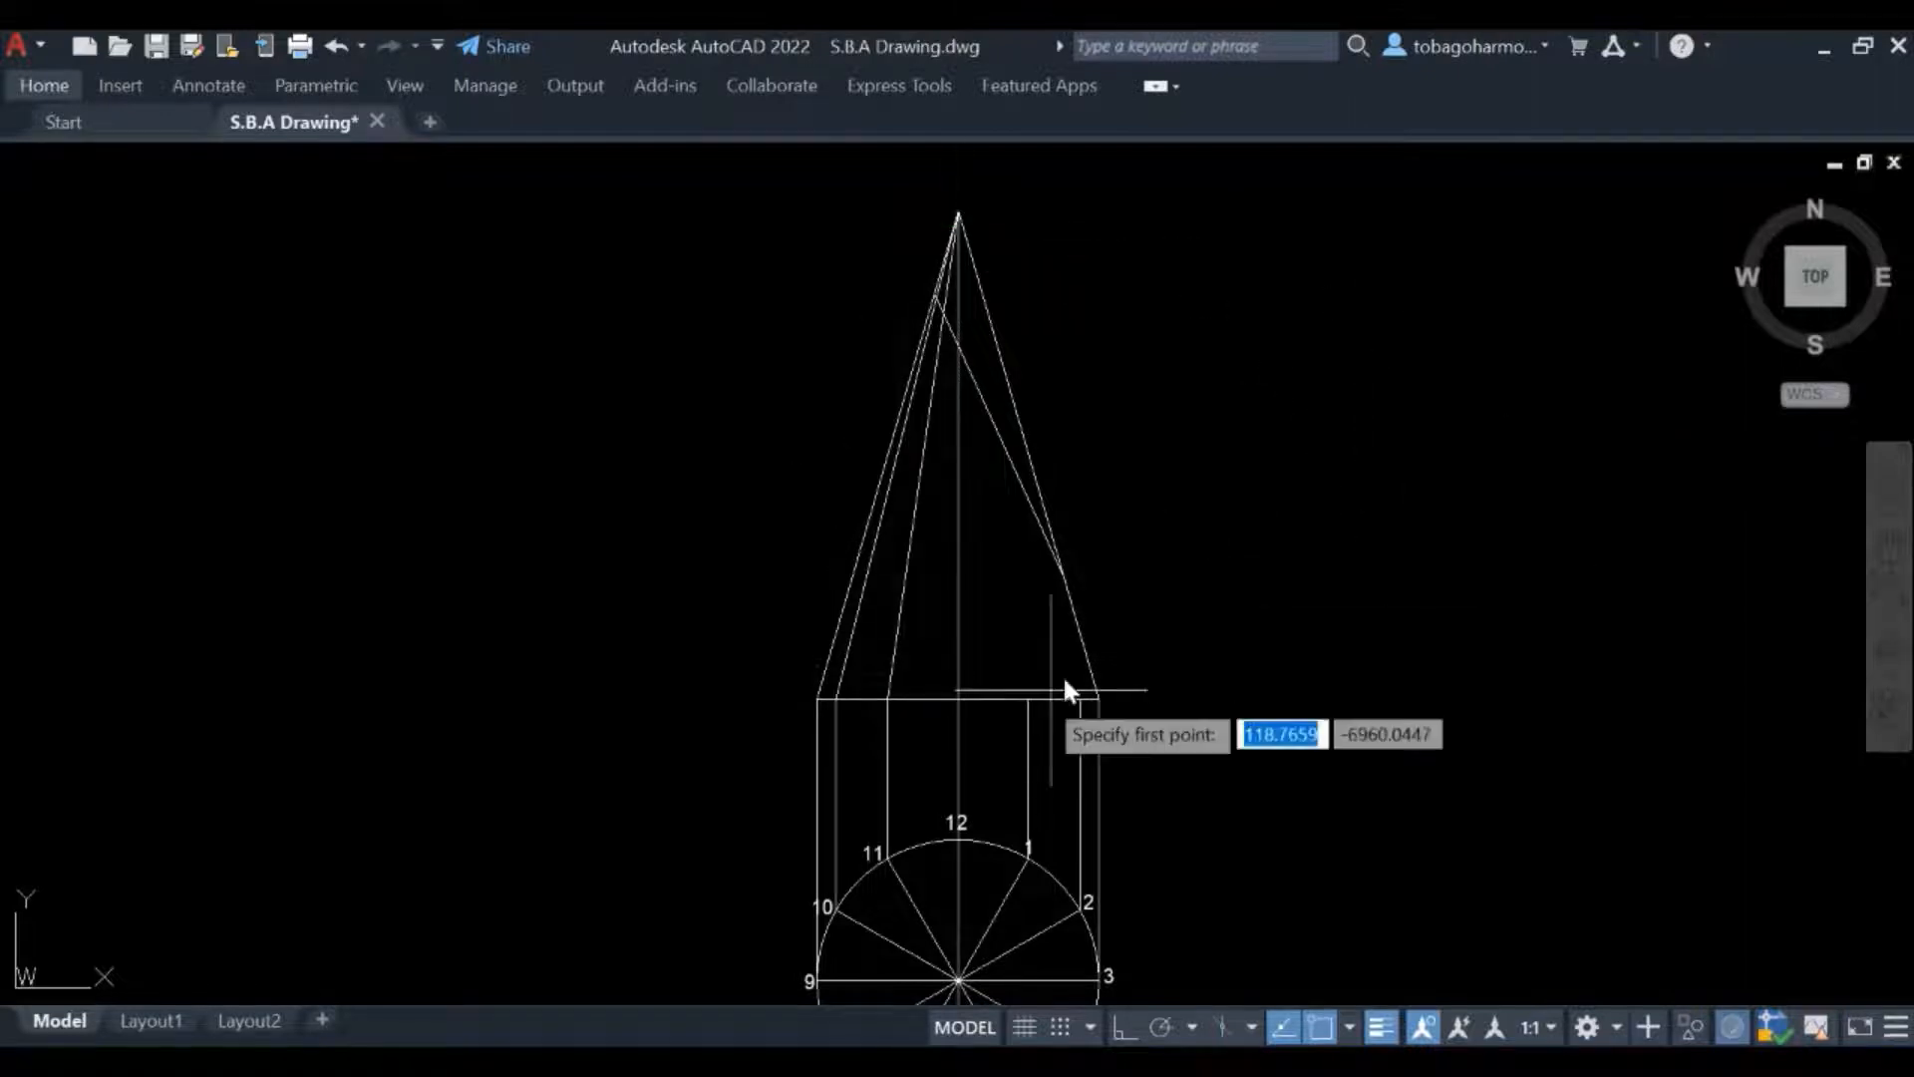
left_click(1028, 698)
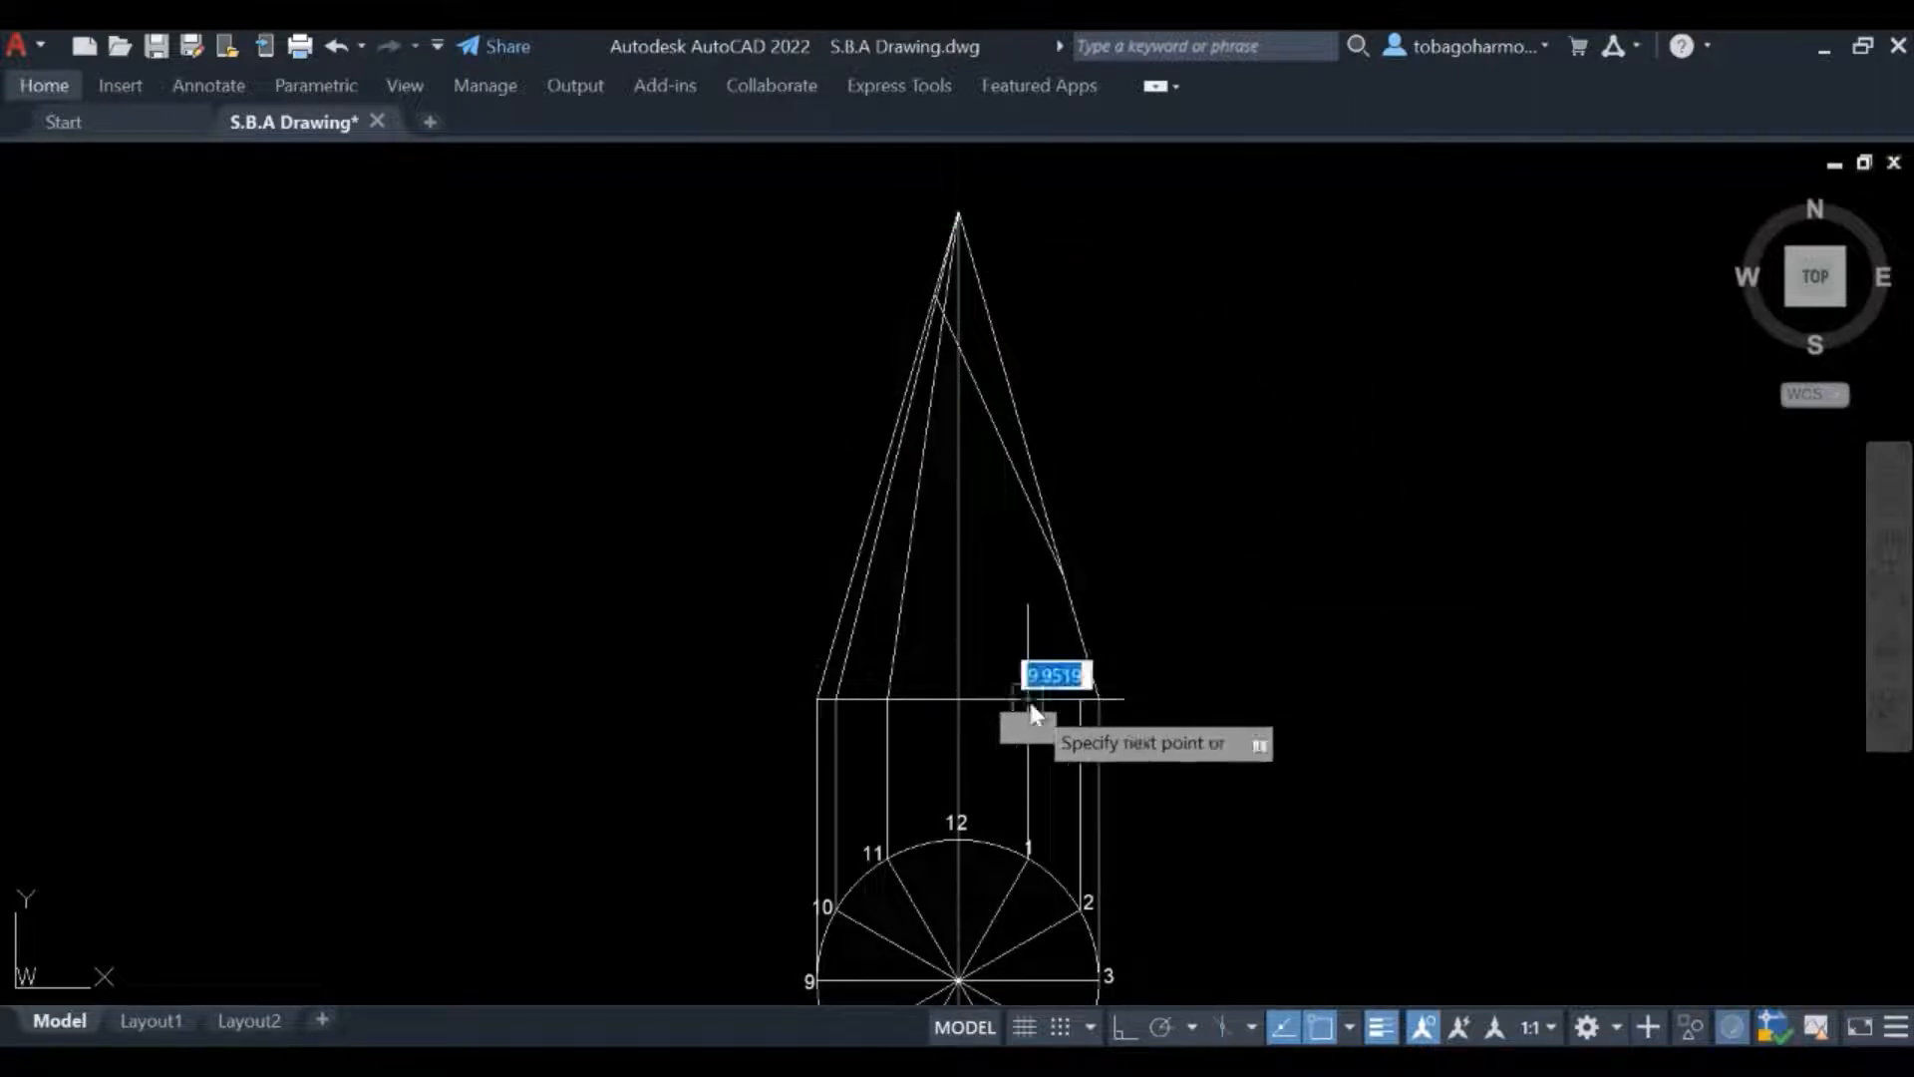
left_click(955, 217)
key("Return")
Draw a line from the base end of point 2's projection line to the cone's apex
key("Return")
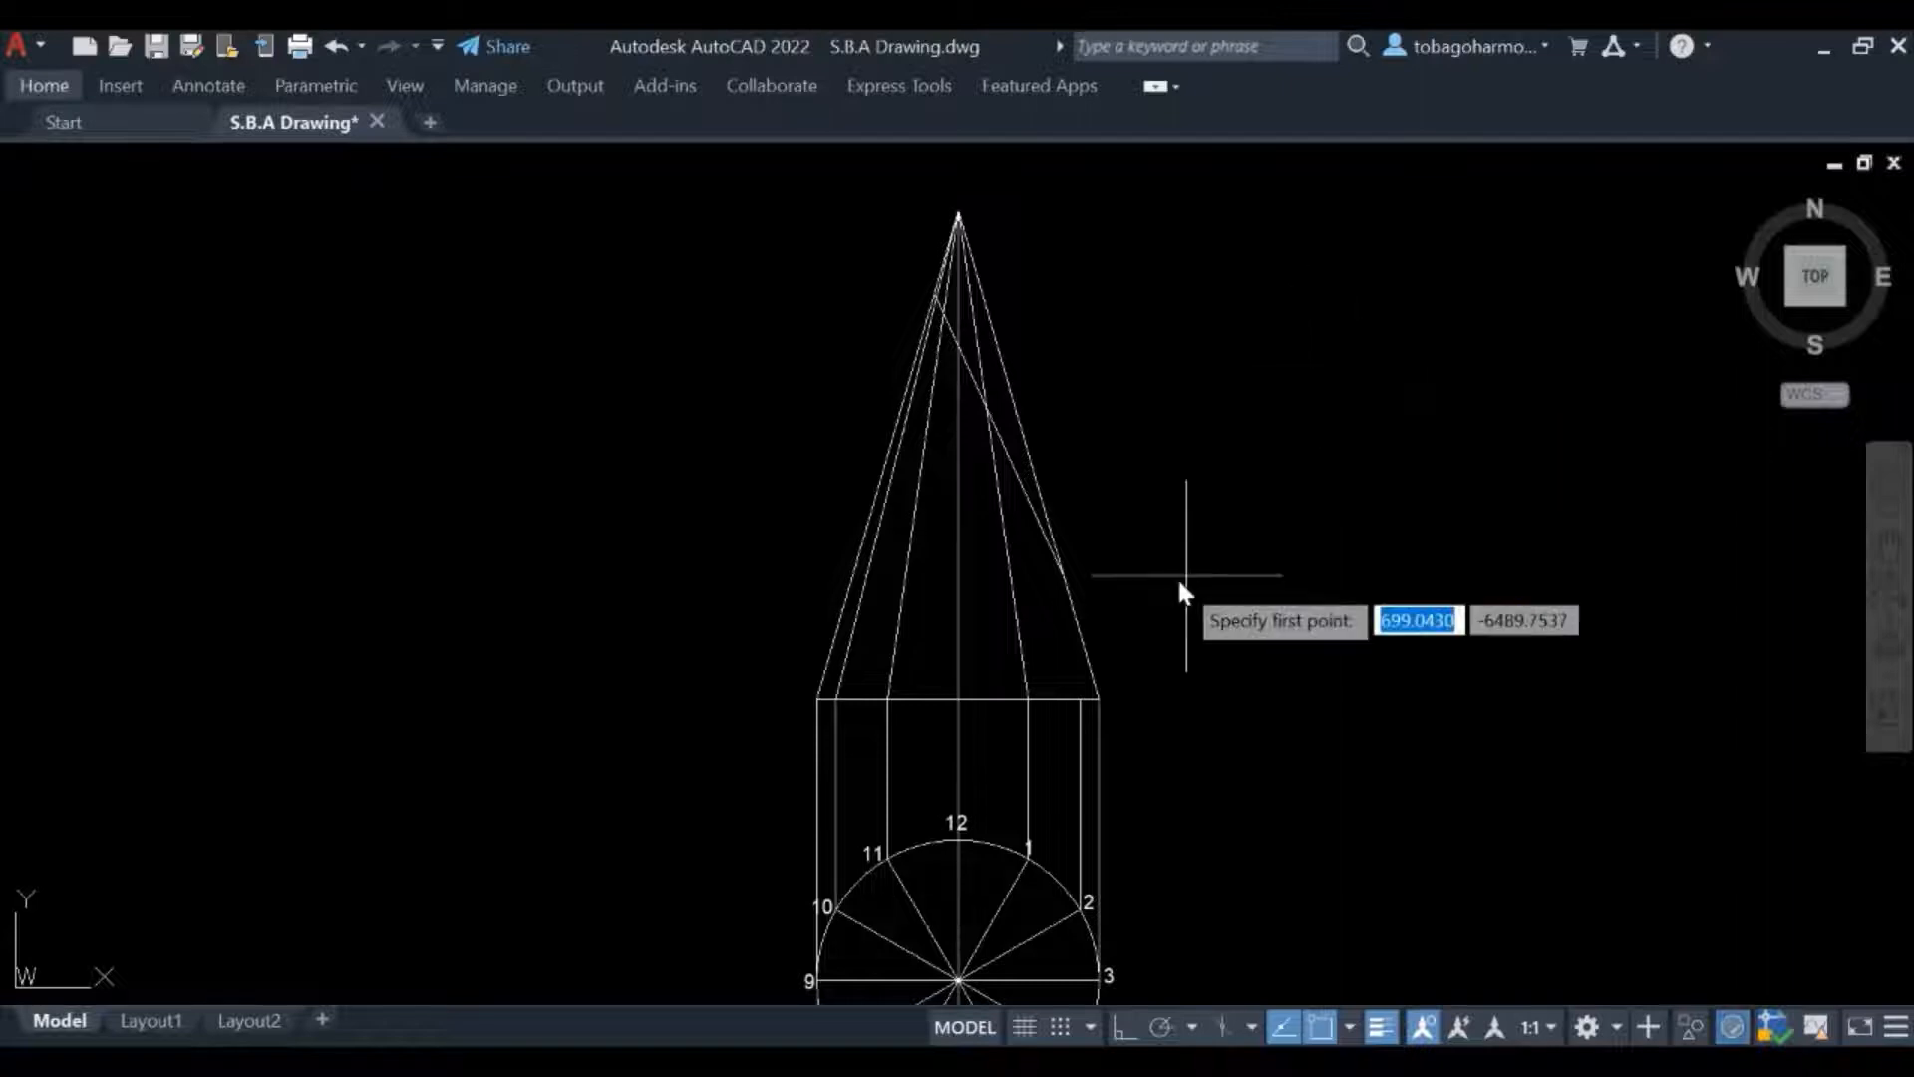
left_click(1081, 700)
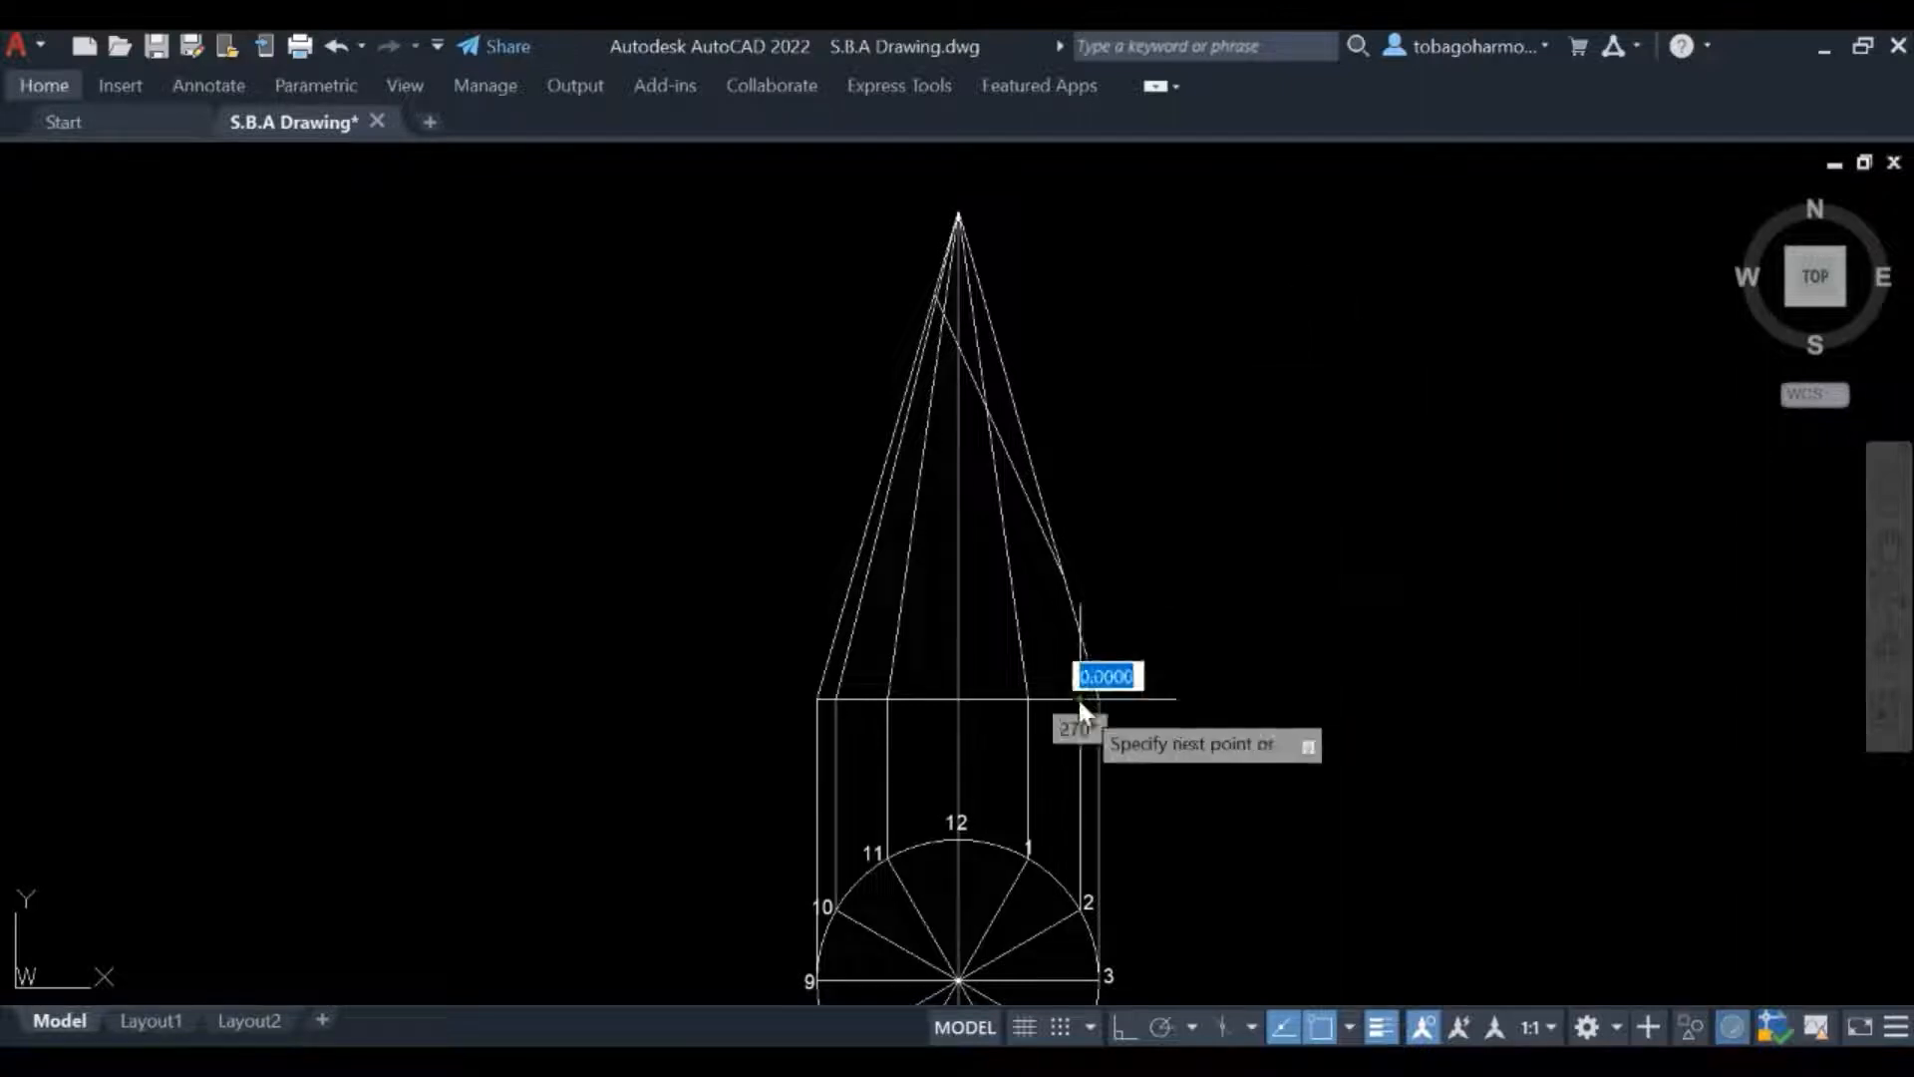
left_click(959, 262)
key("Return")
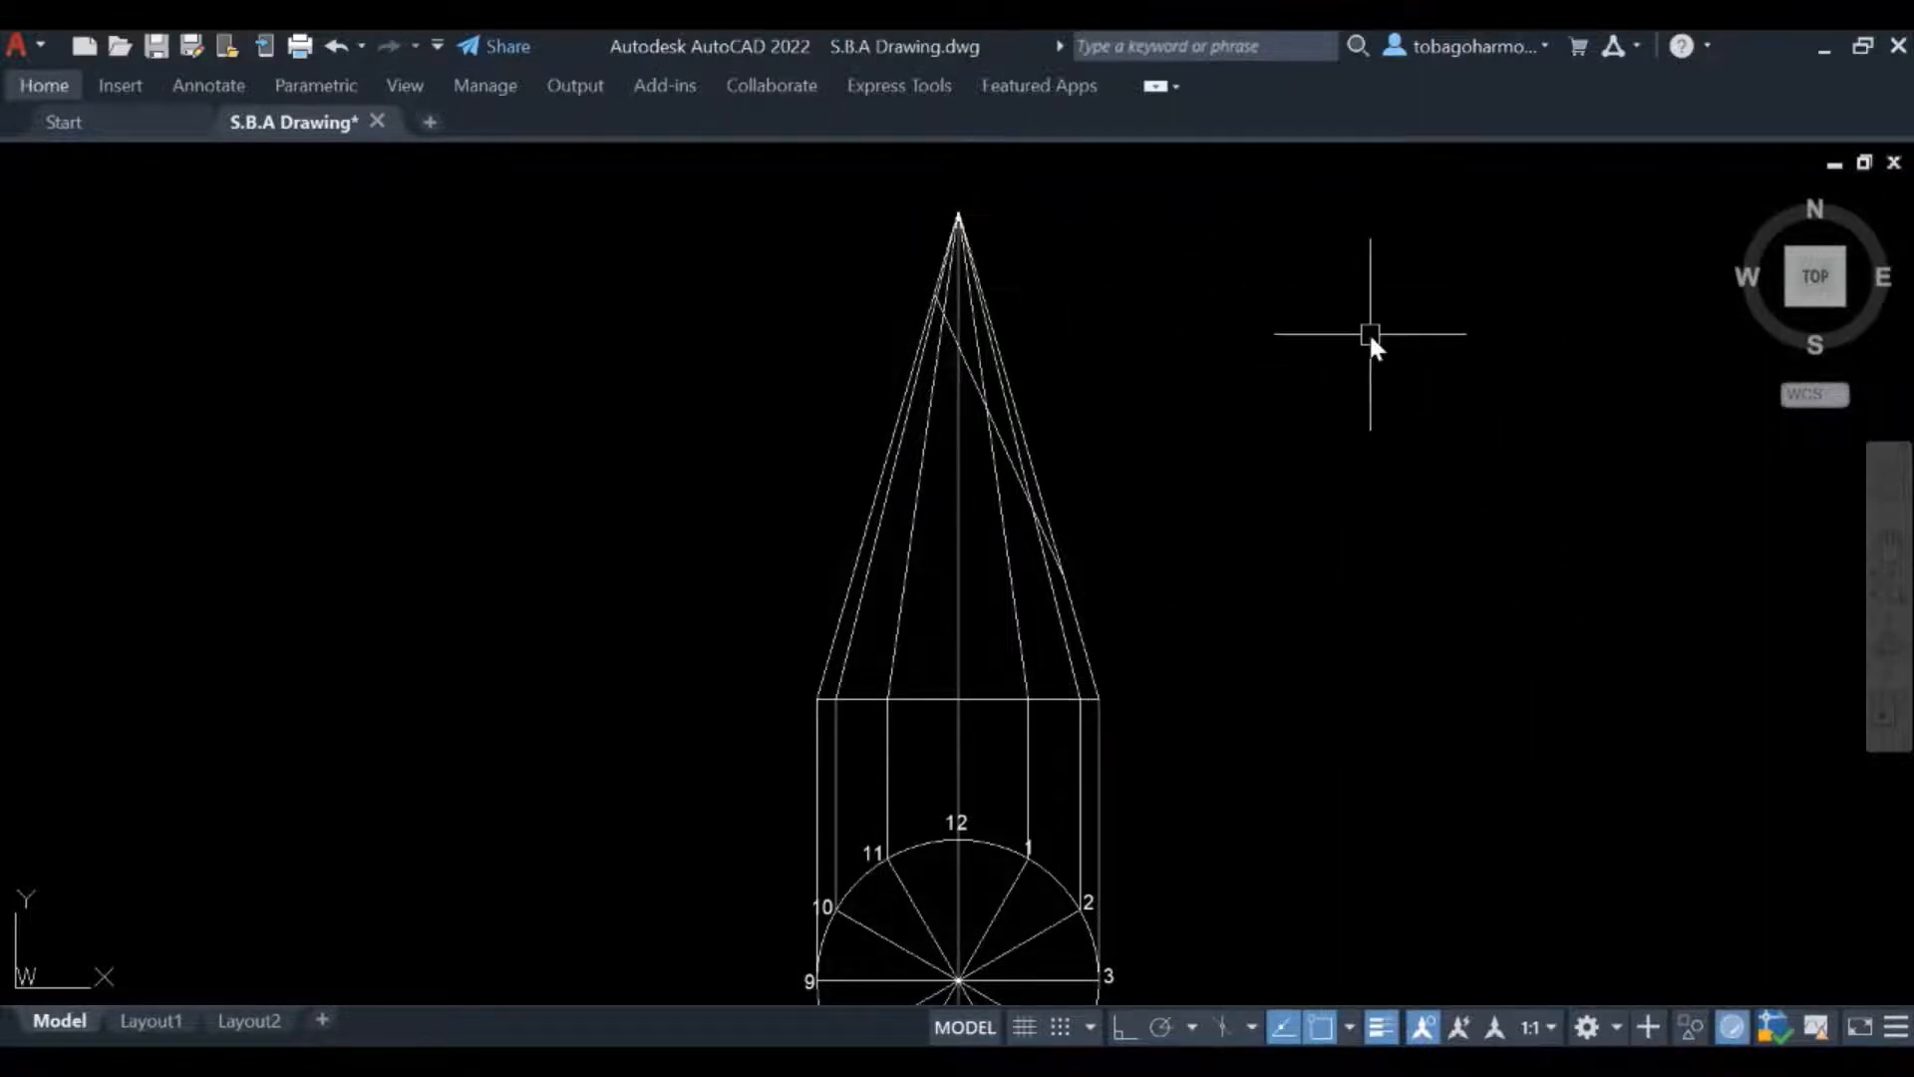
Examine the lines converging at the apex and where they cross the sloping cut line
scroll(1182, 585, "down", 2)
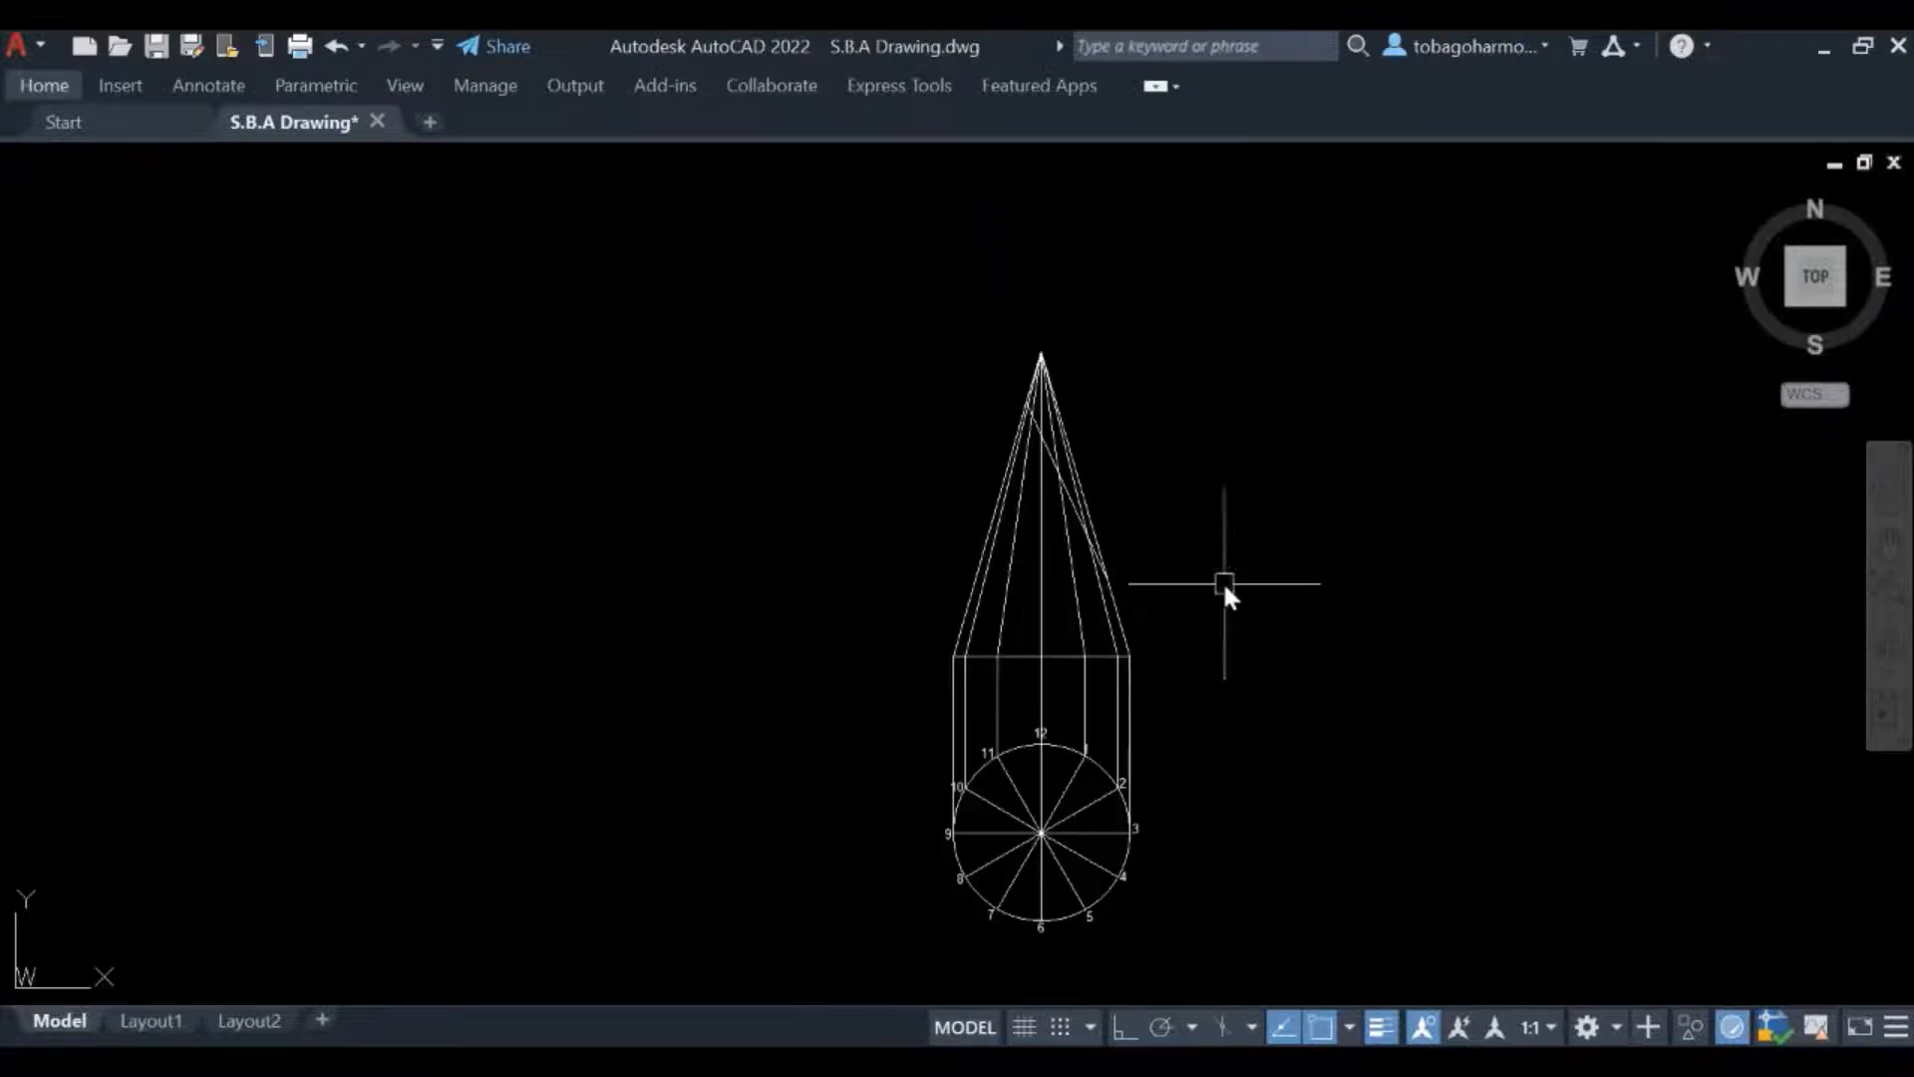
middle_click_drag(1213, 581, 1119, 488)
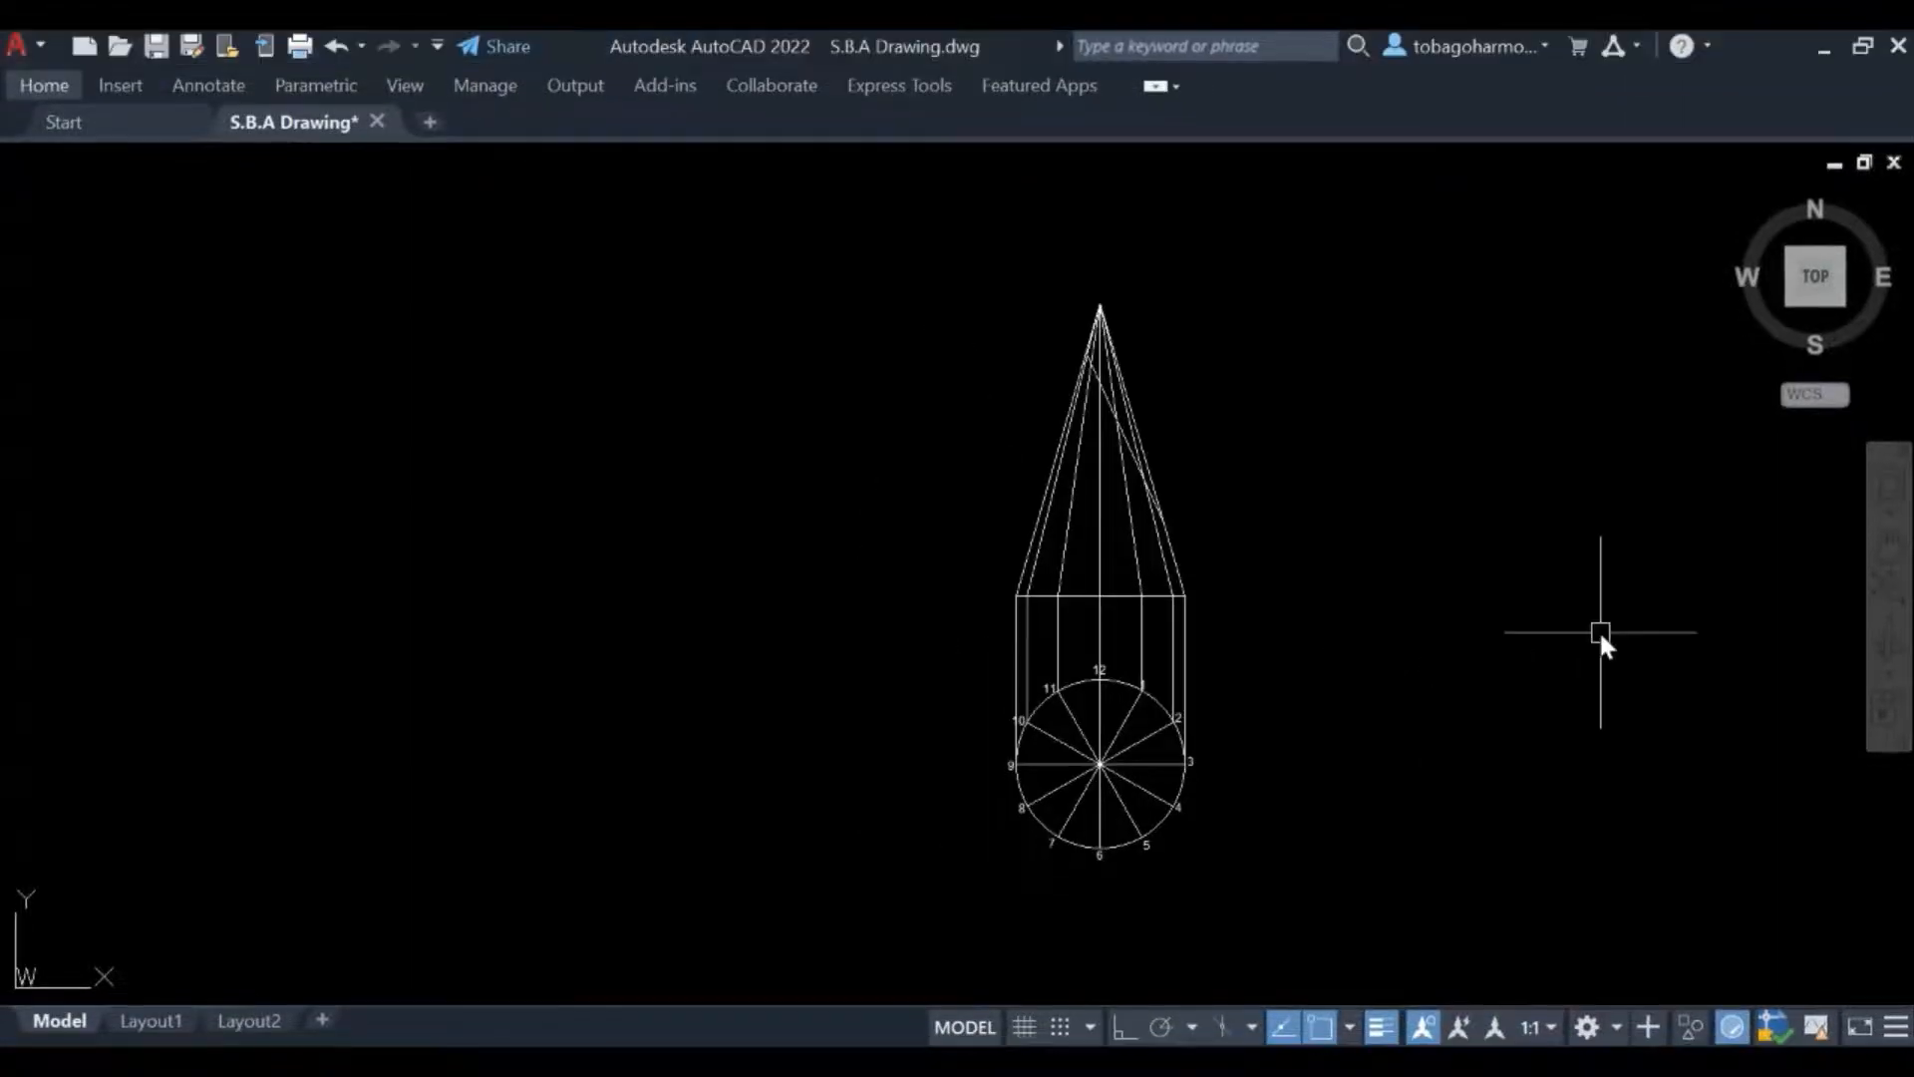
scroll(1166, 554, "up", 2)
middle_click_drag(1180, 550, 977, 438)
scroll(976, 439, "down", 2)
scroll(958, 296, "up", 2)
scroll(911, 250, "up", 1)
middle_click_drag(911, 250, 953, 511)
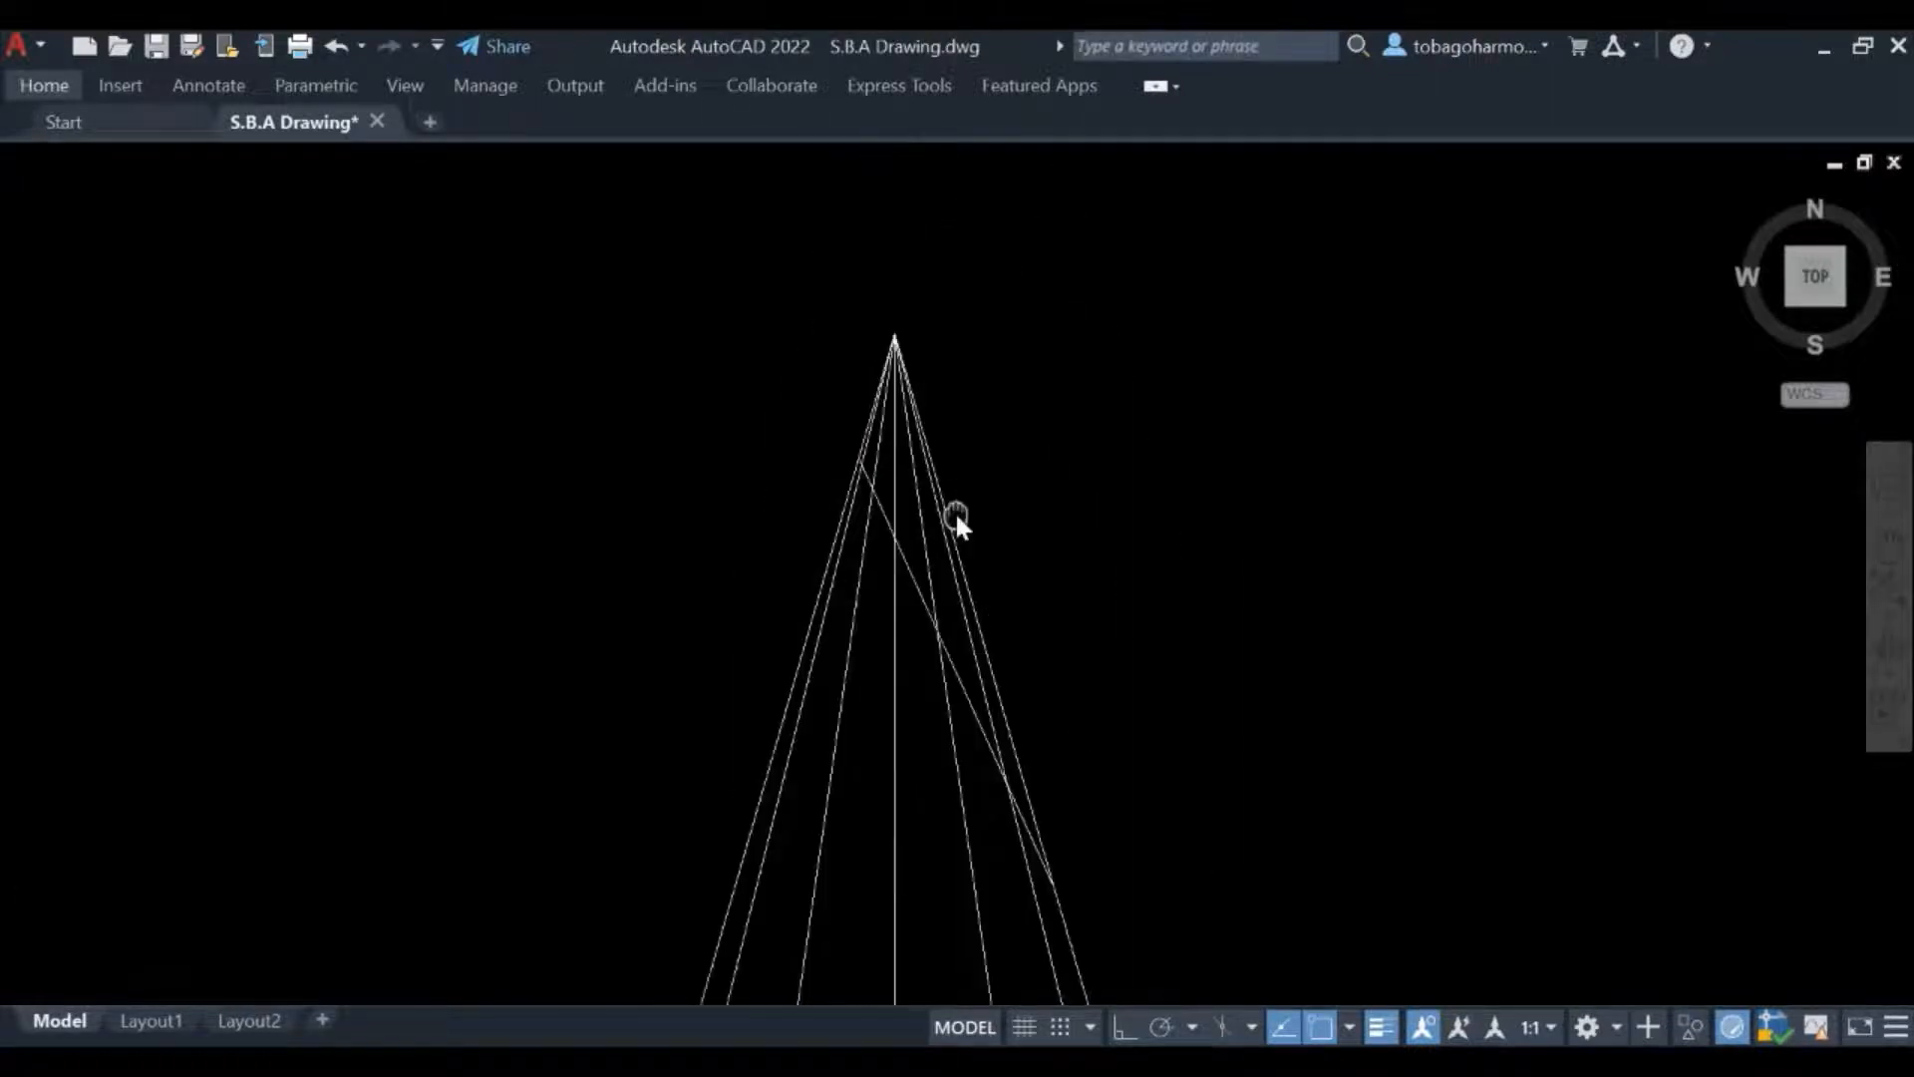
scroll(942, 509, "up", 1)
scroll(831, 461, "up", 1)
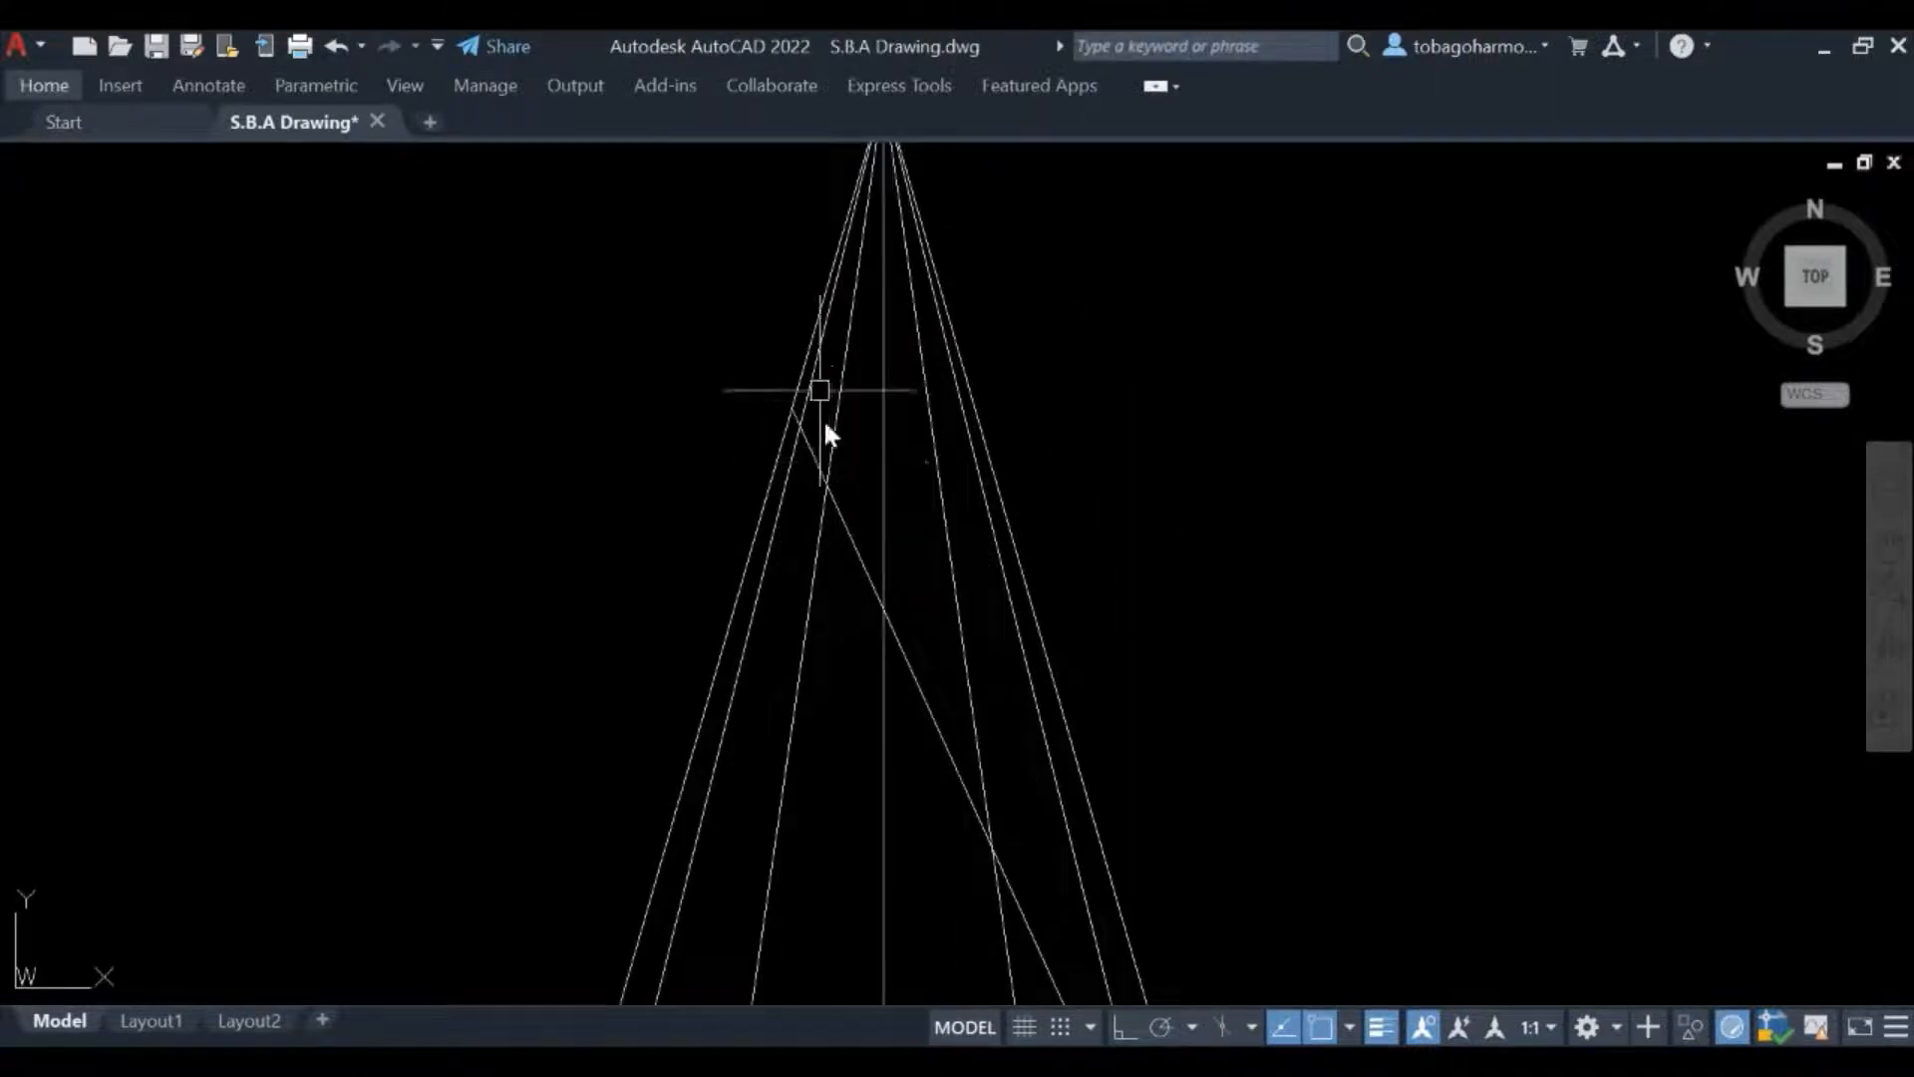
scroll(1005, 414, "down", 1)
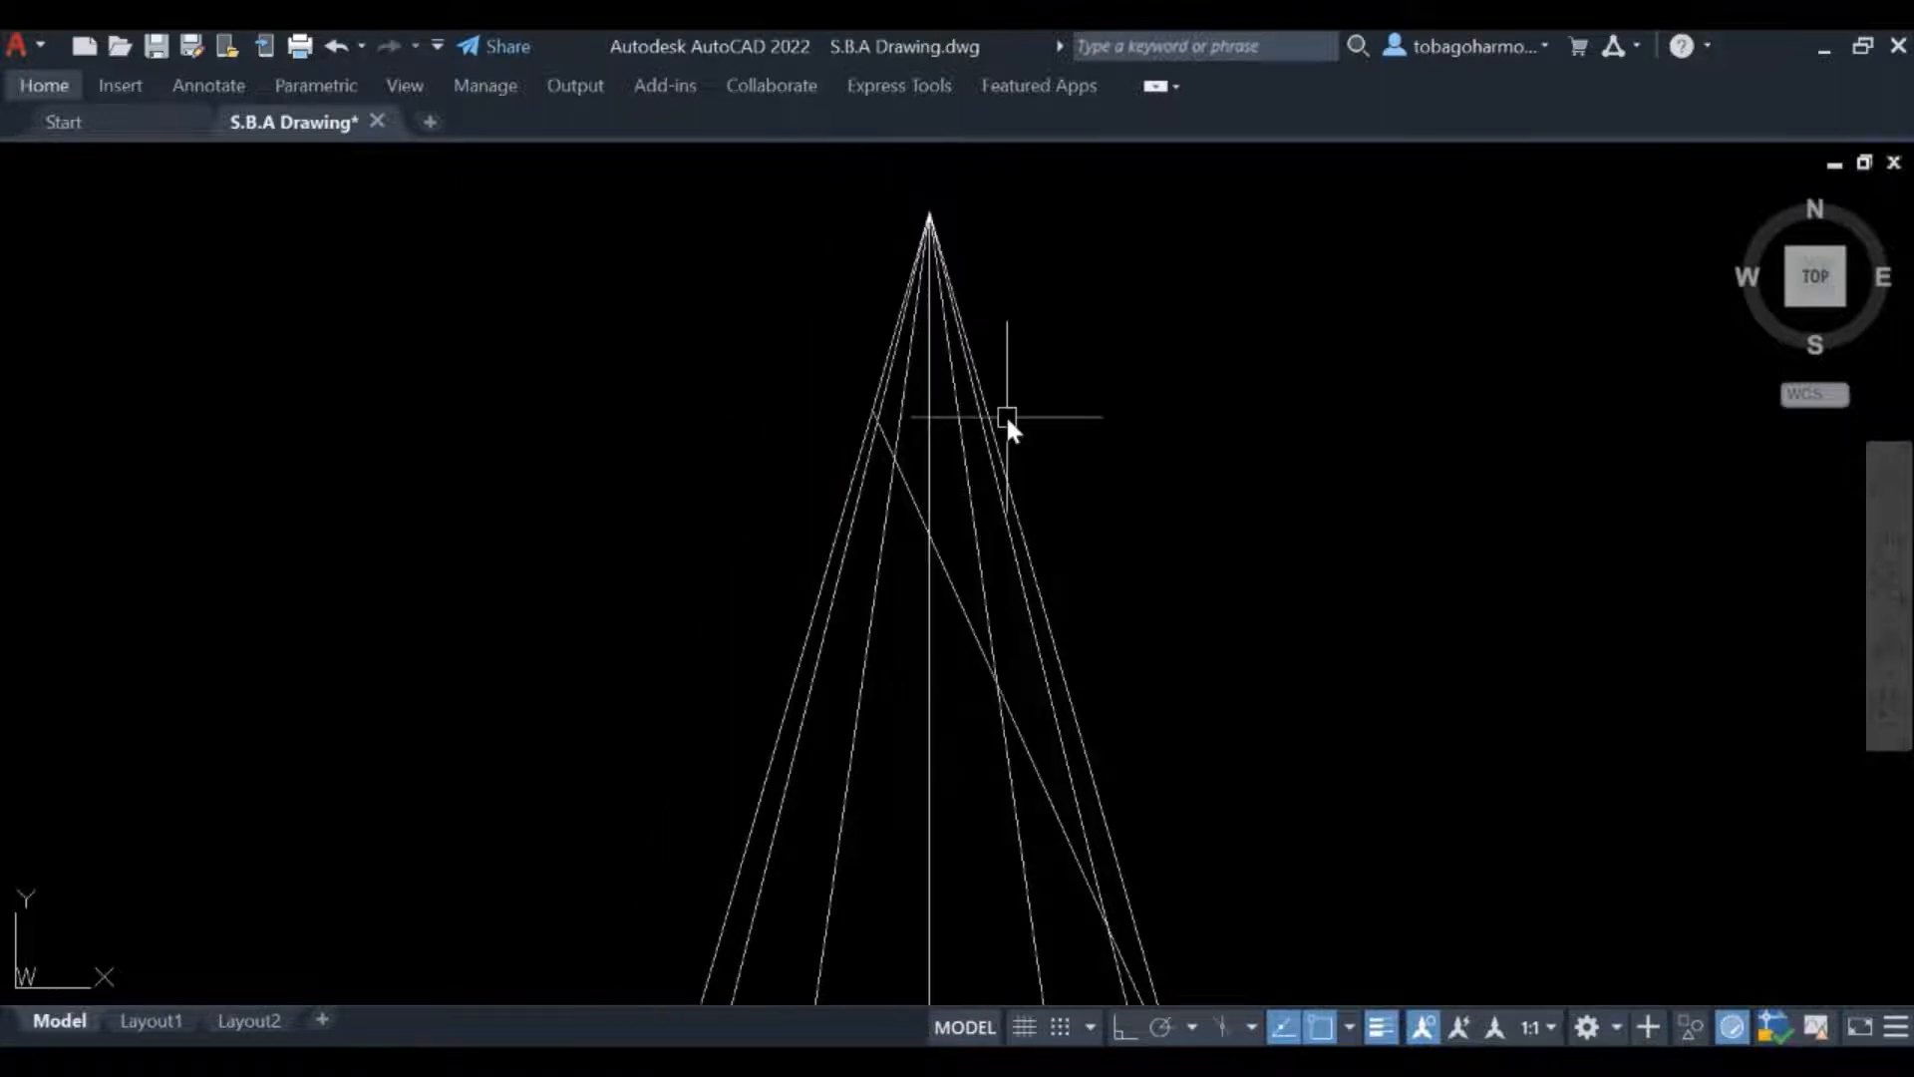
scroll(1235, 600, "down", 1)
middle_click_drag(1237, 602, 1214, 345)
scroll(1214, 347, "down", 1)
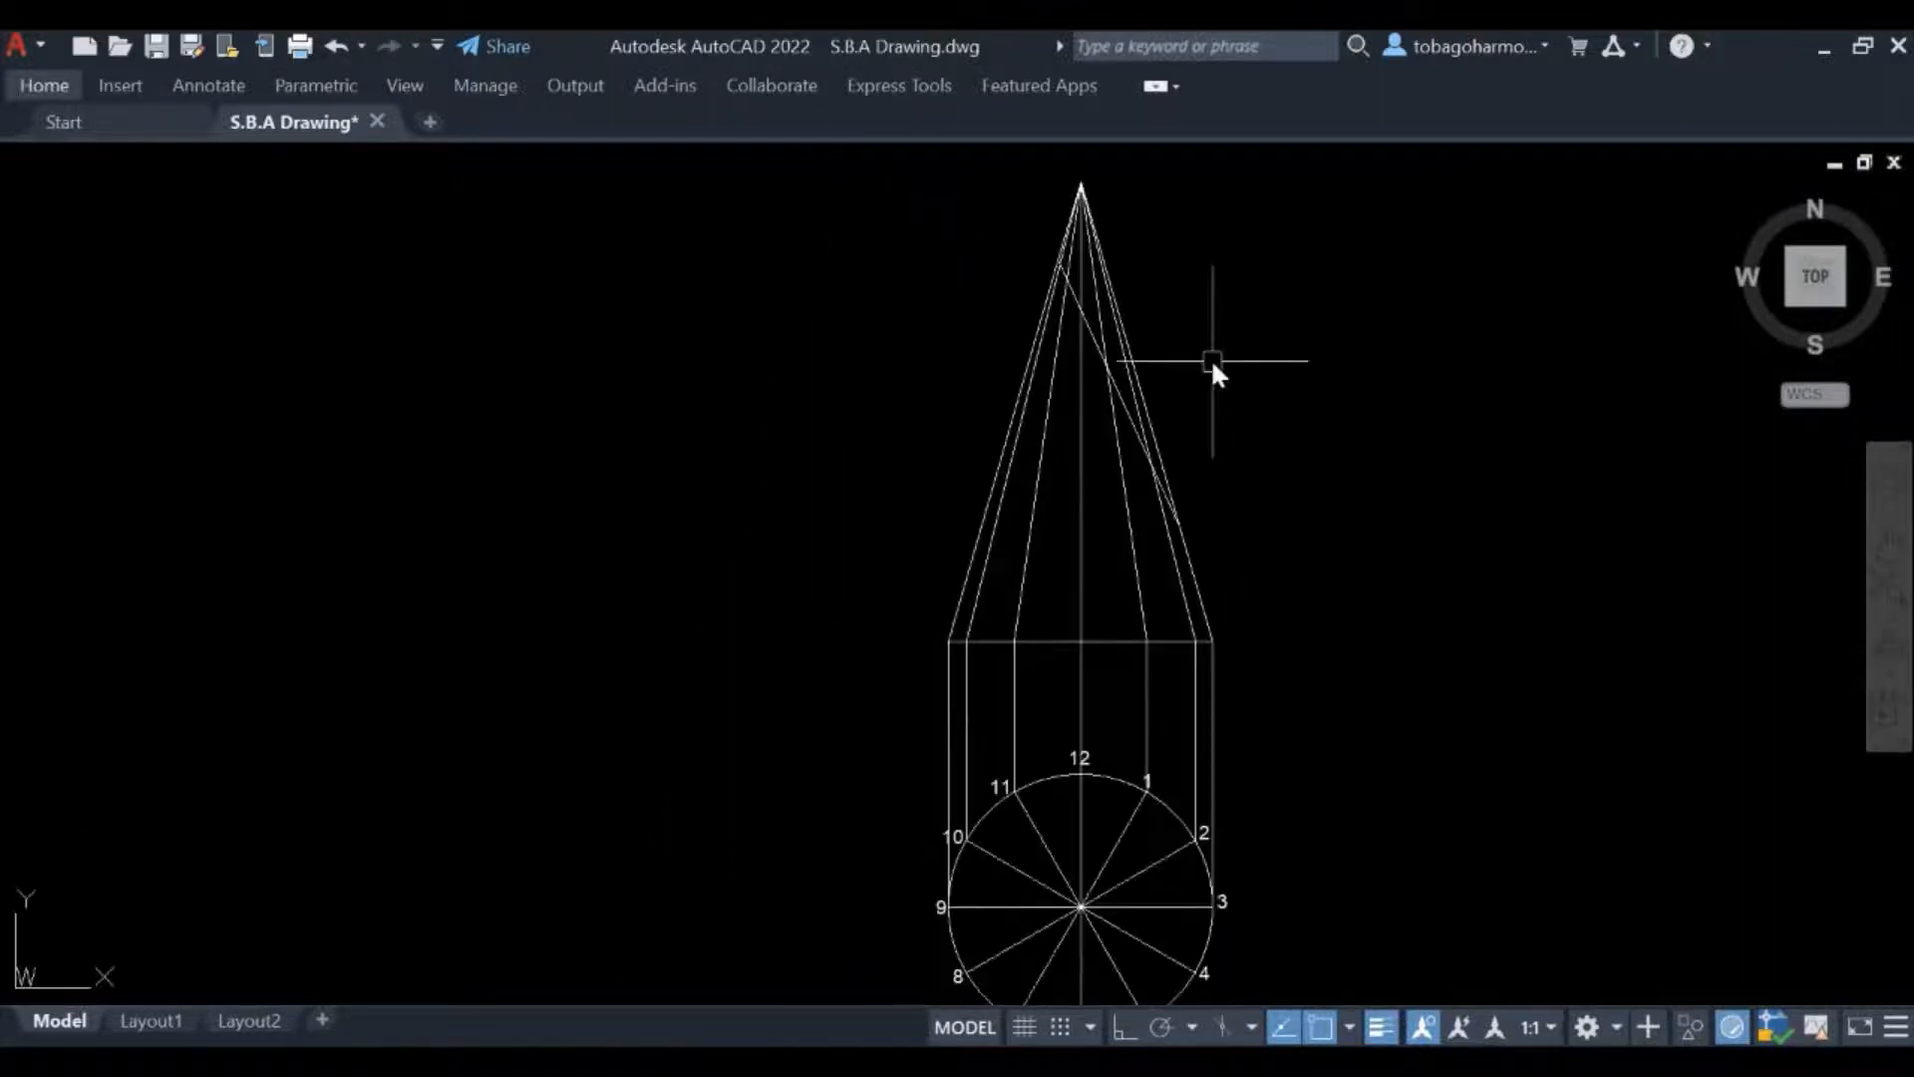
Move the plan circle, the cone's base line, both sloping sides and the cut line to Layer8
left_click(1097, 765)
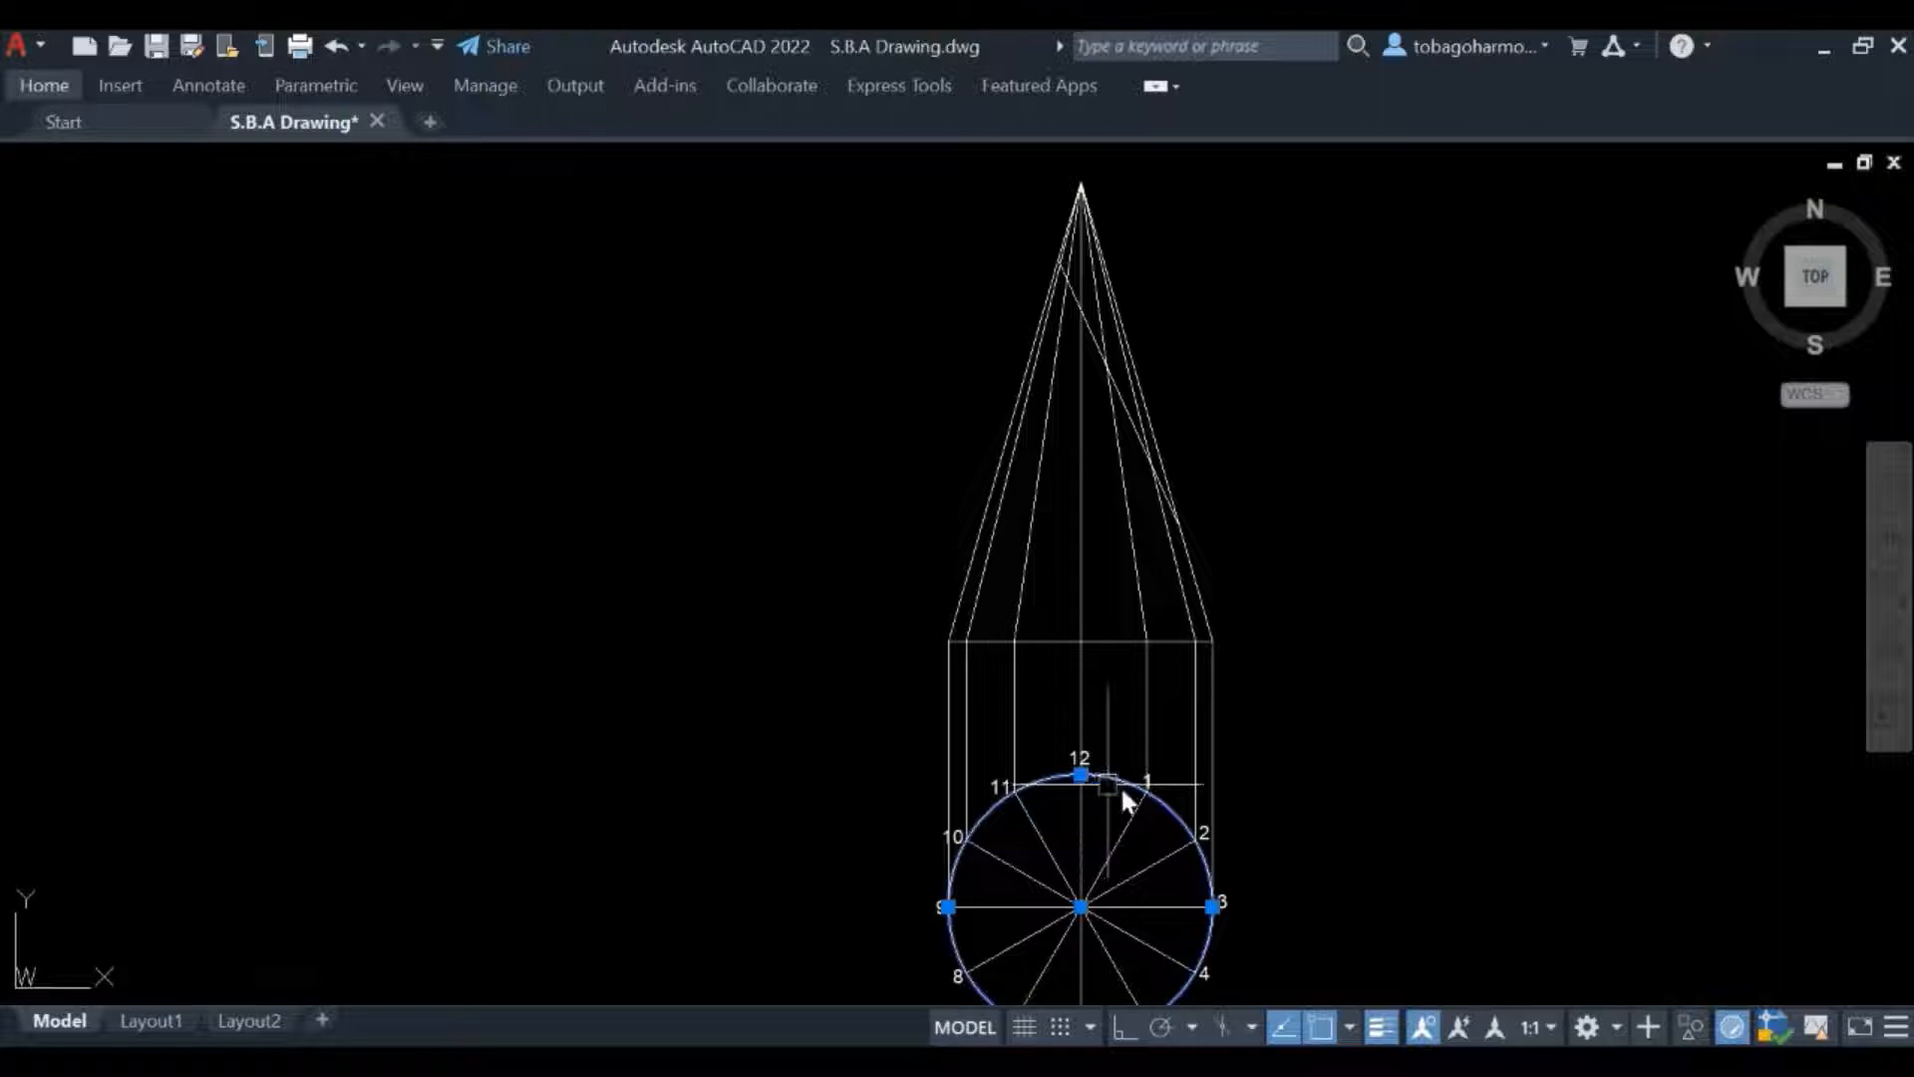
left_click(1113, 640)
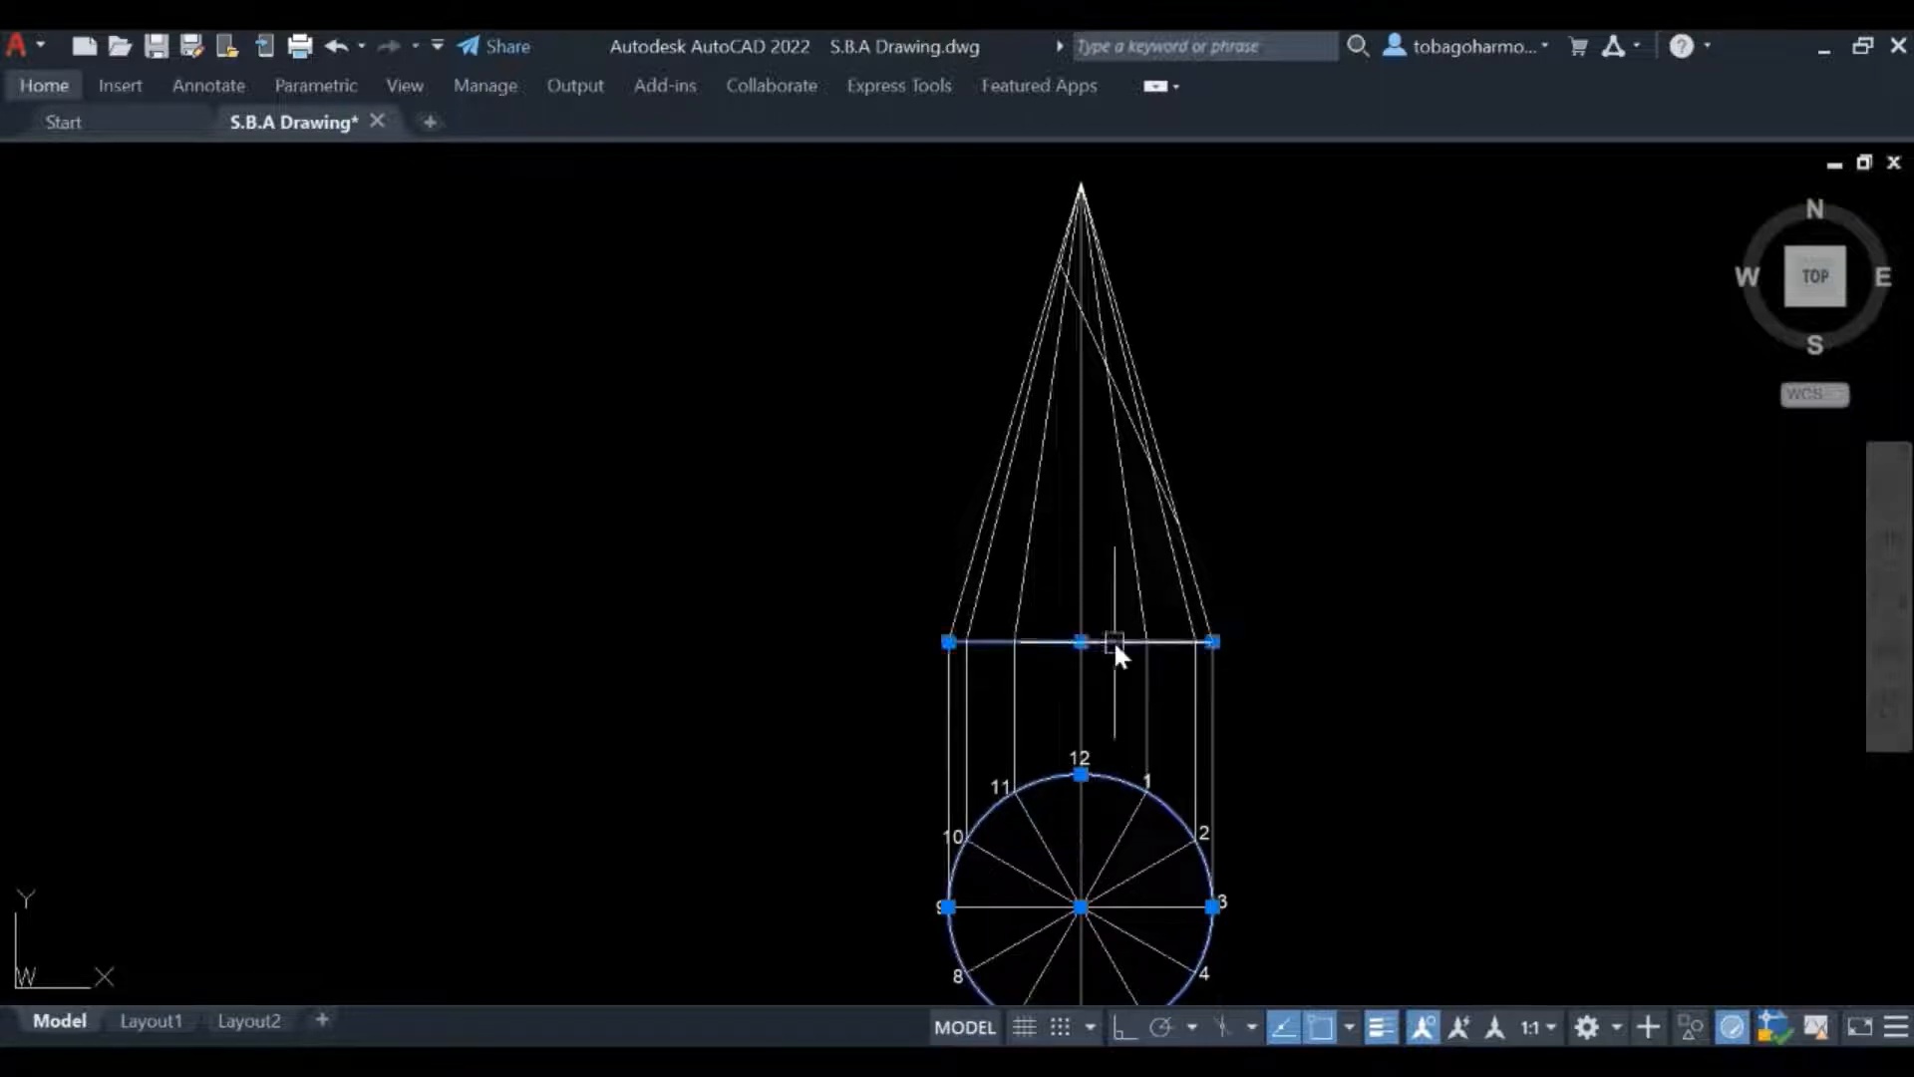
left_click(965, 551)
left_click(1197, 578)
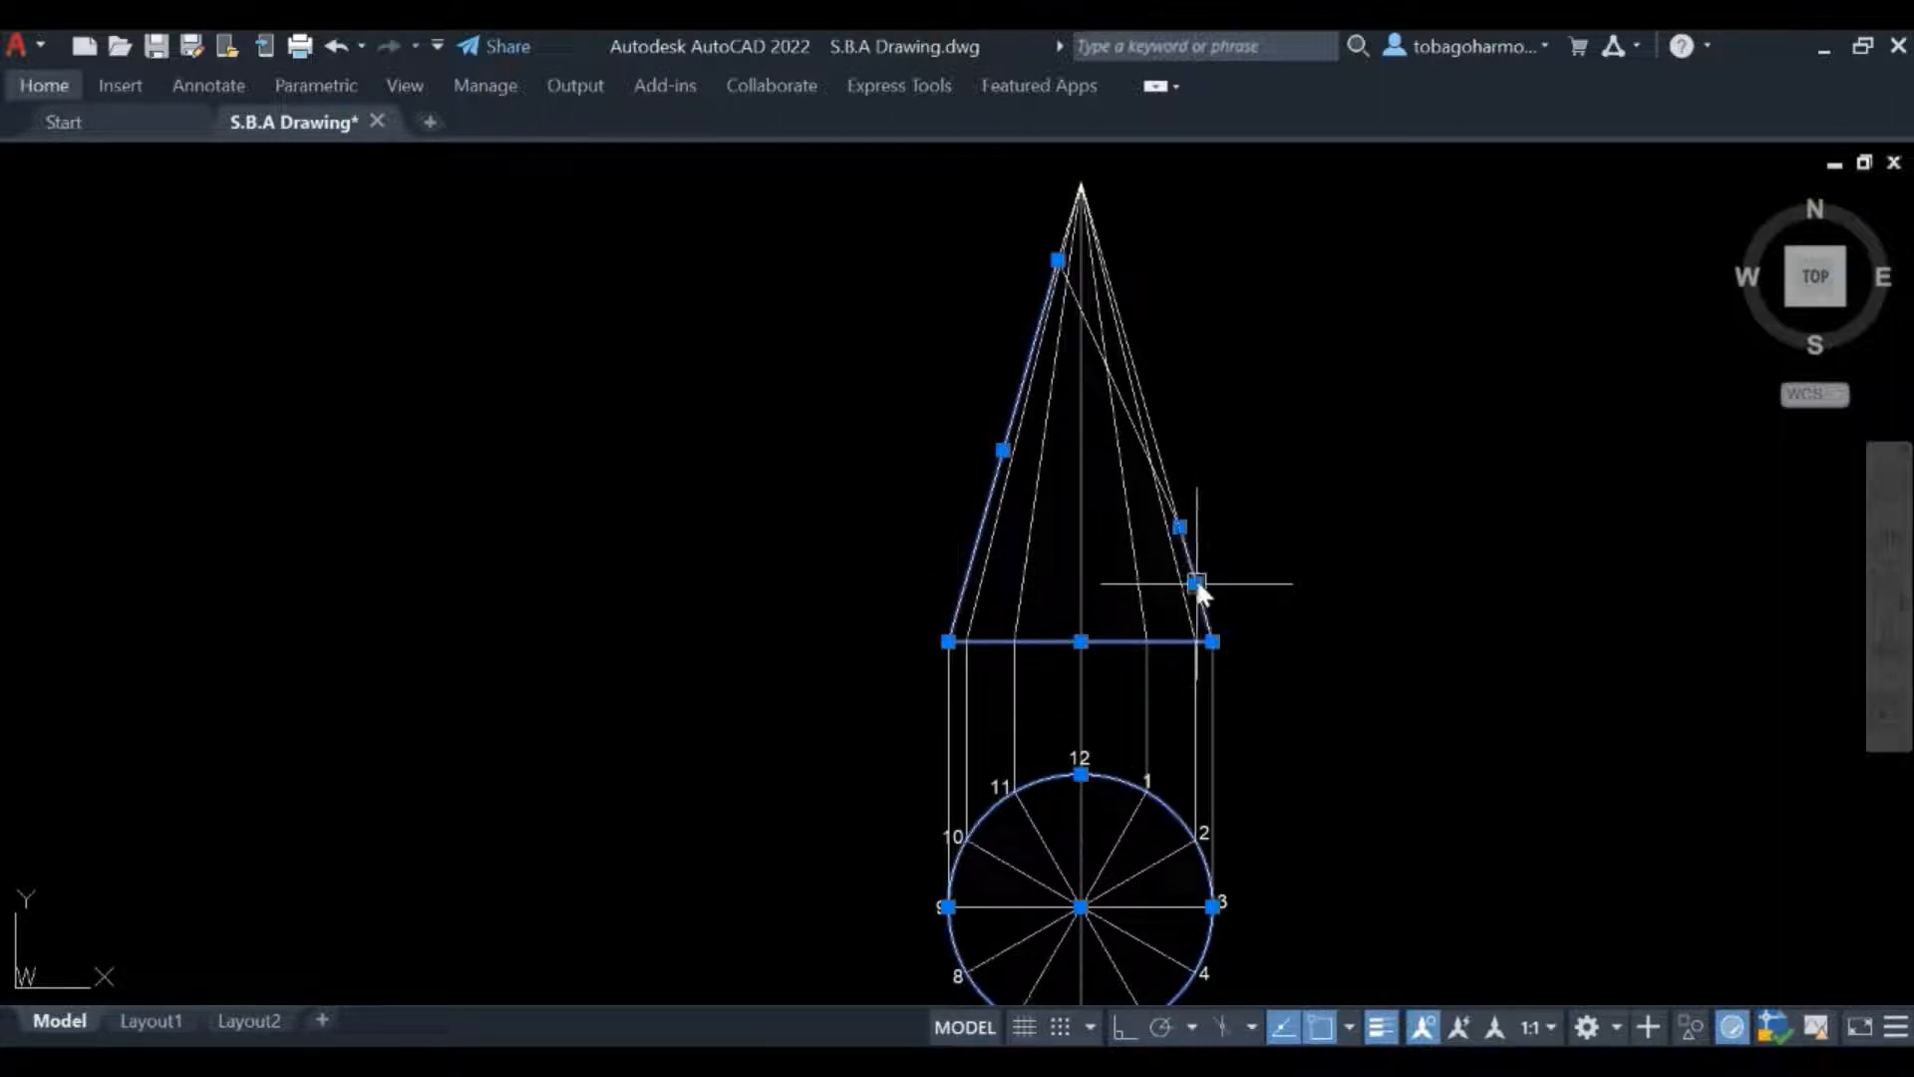
scroll(1136, 394, "up", 1)
left_click(1114, 391)
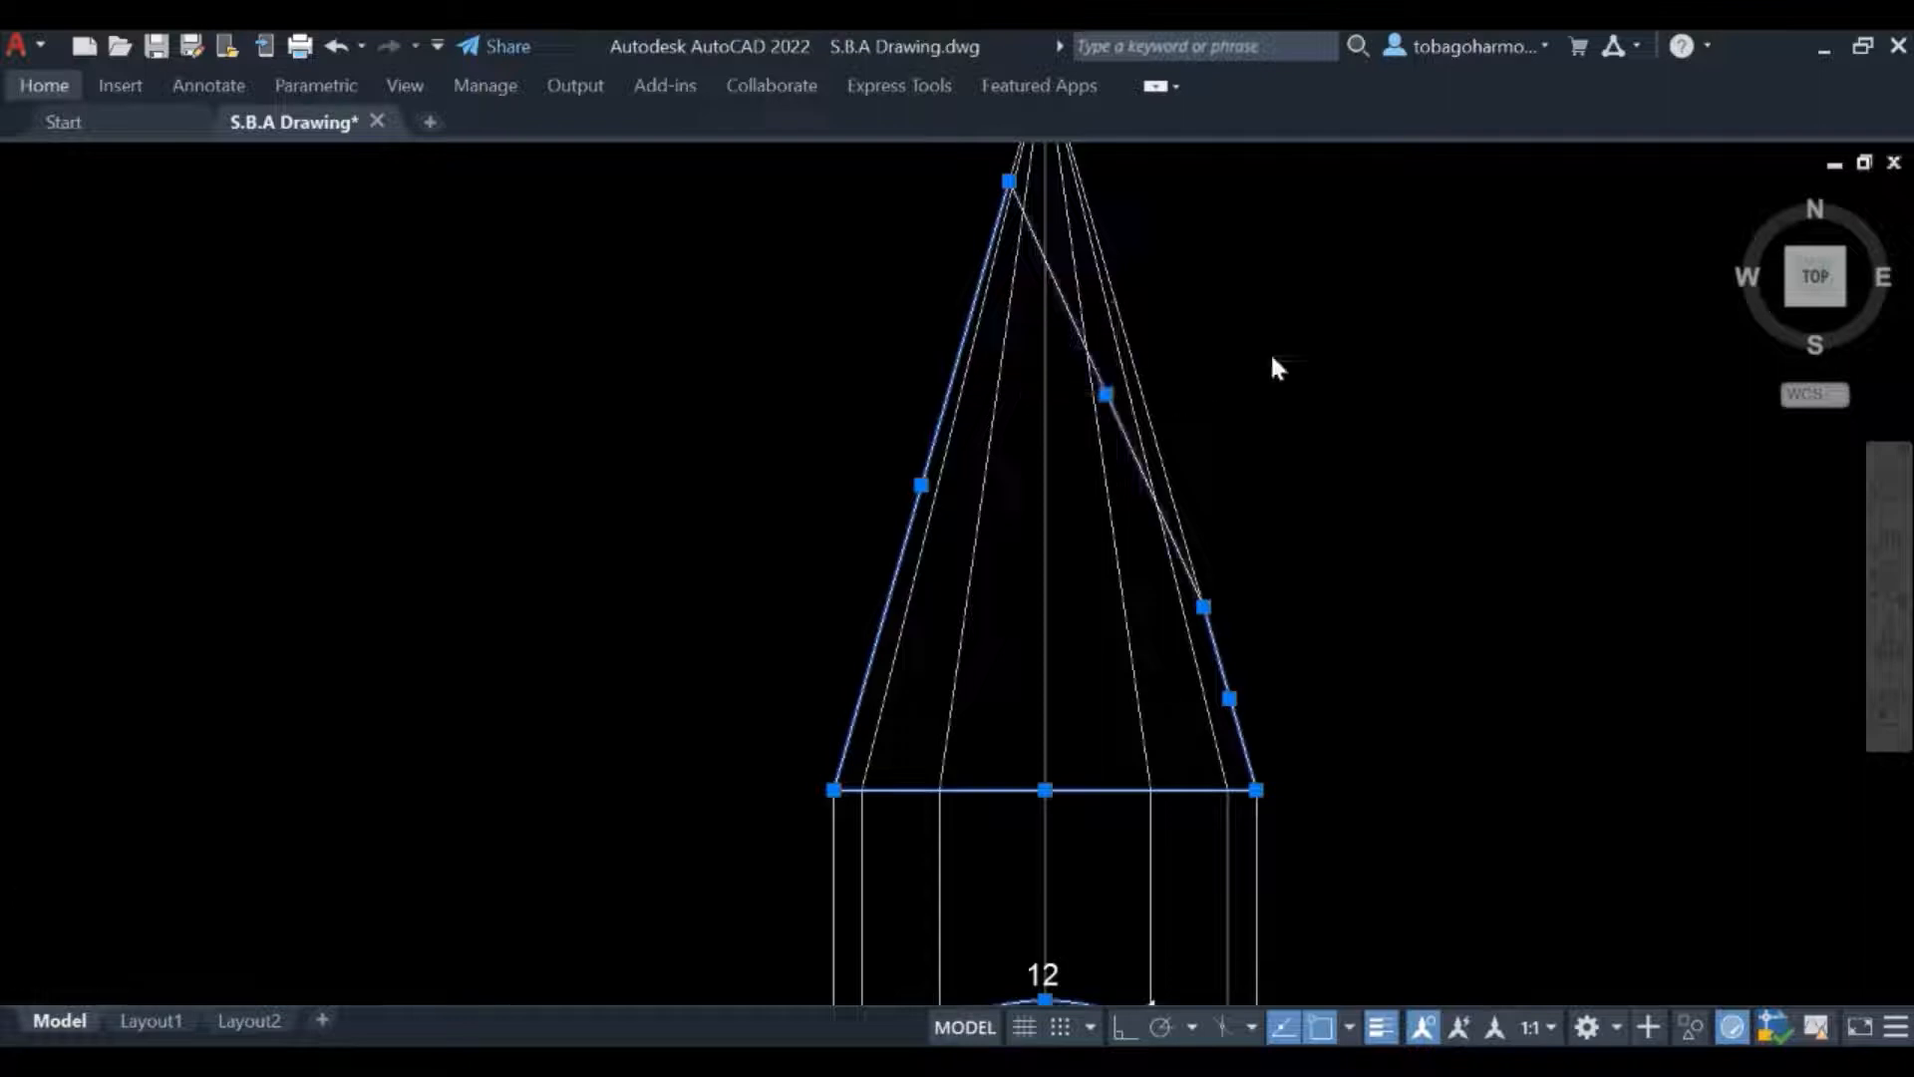
scroll(1270, 351, "down", 2)
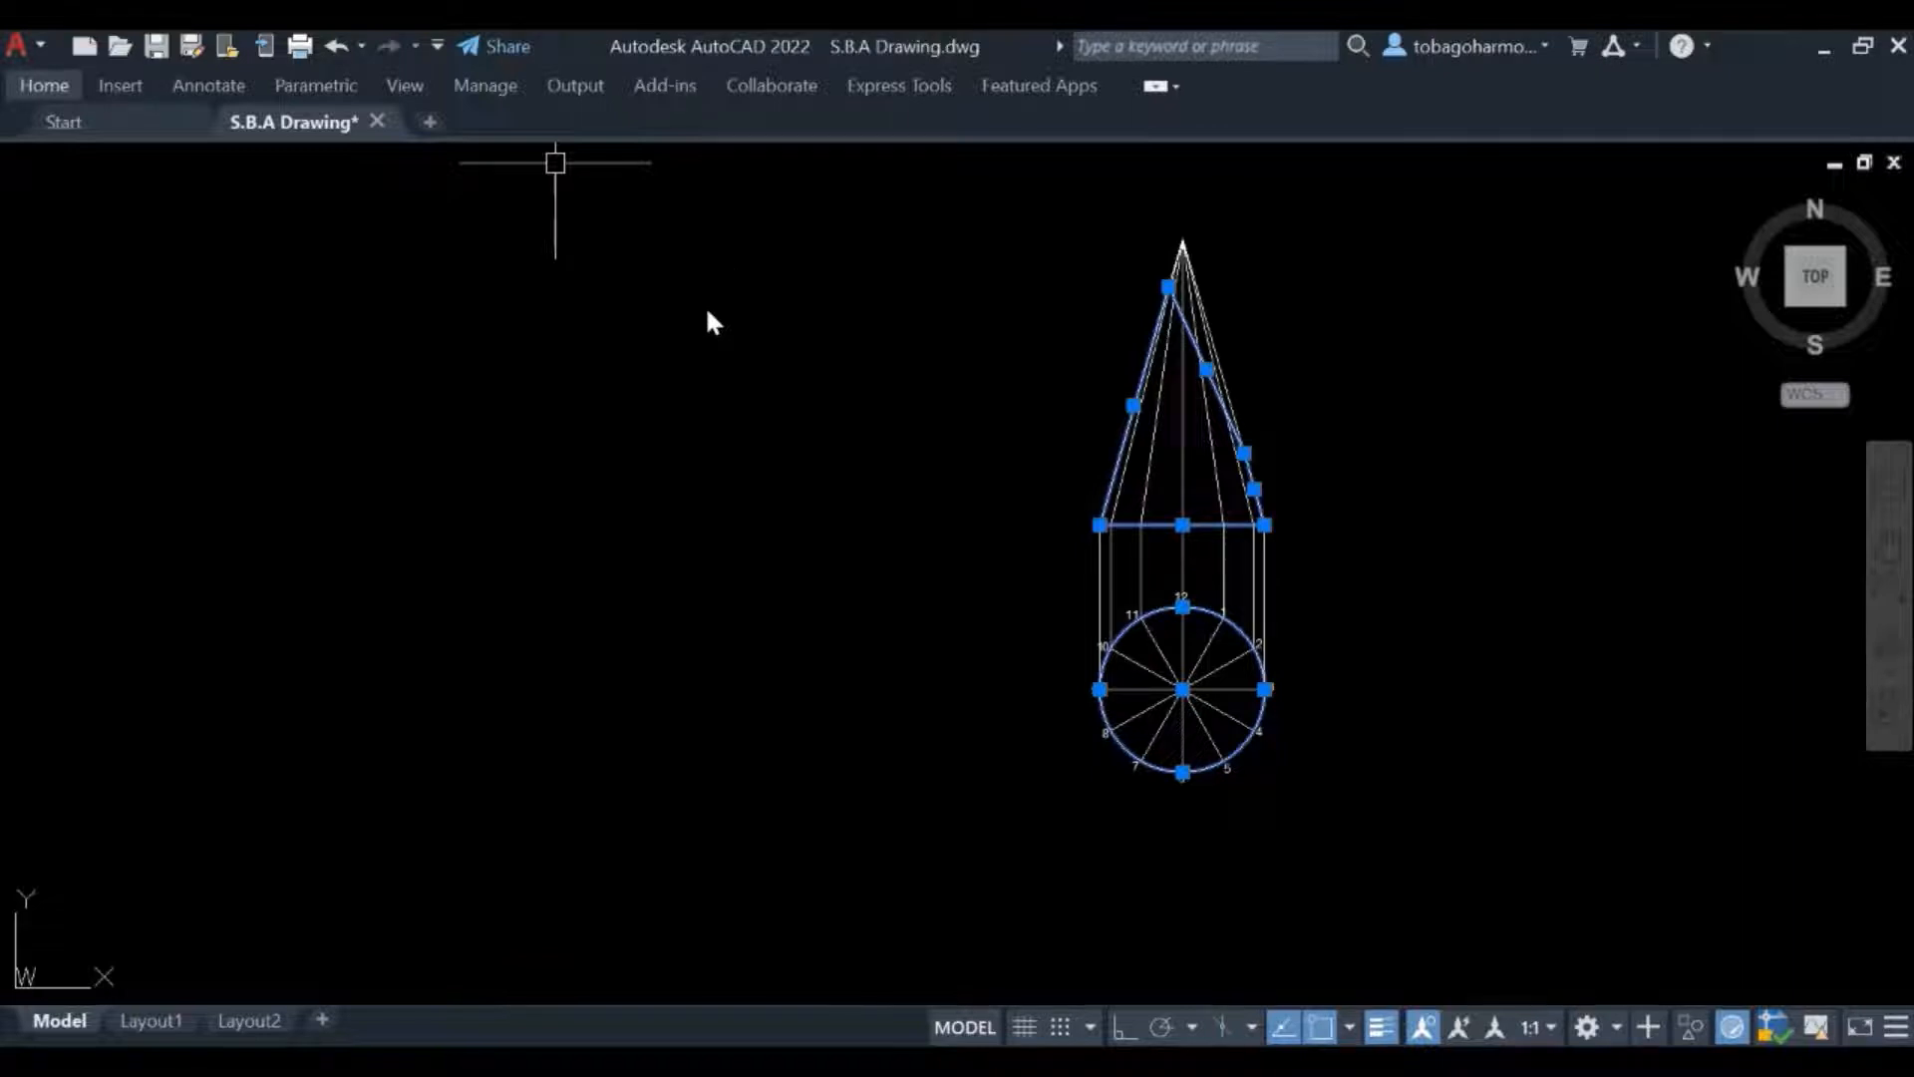
left_click(44, 85)
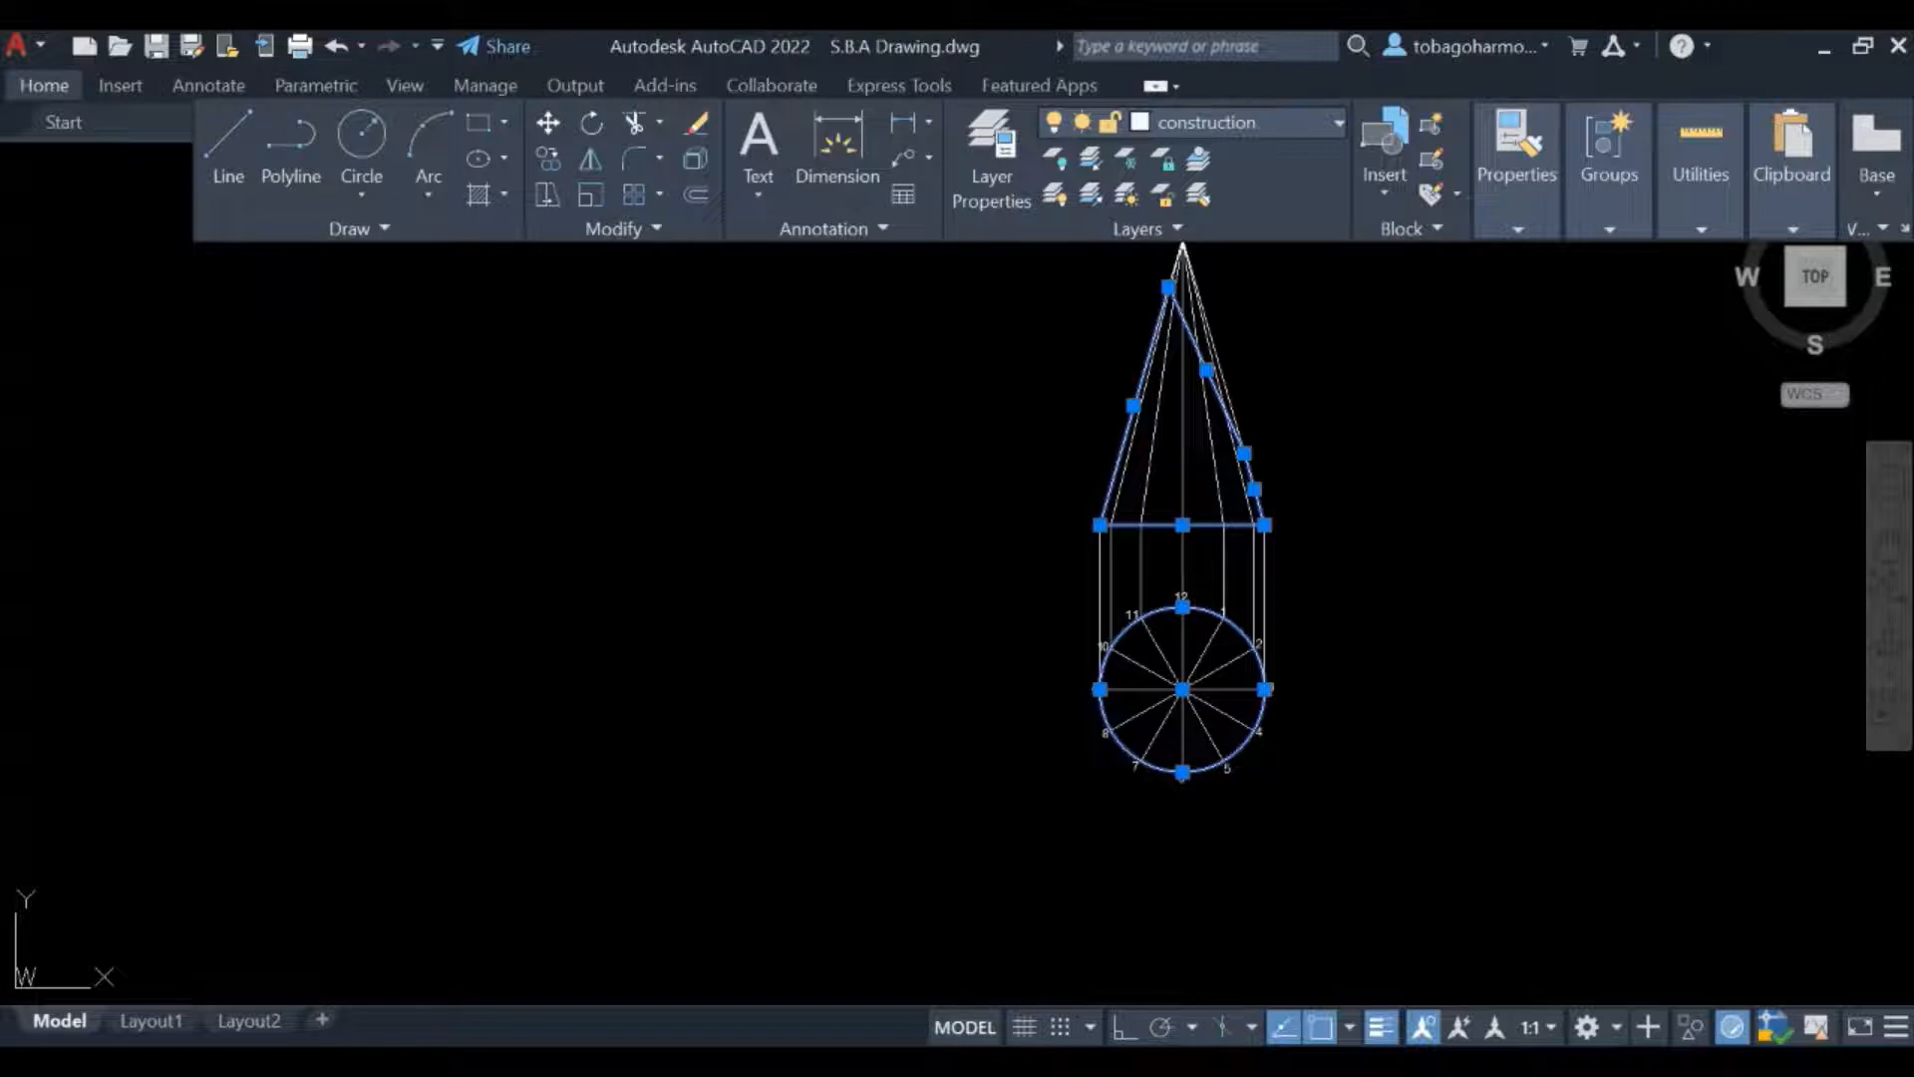
left_click(1197, 122)
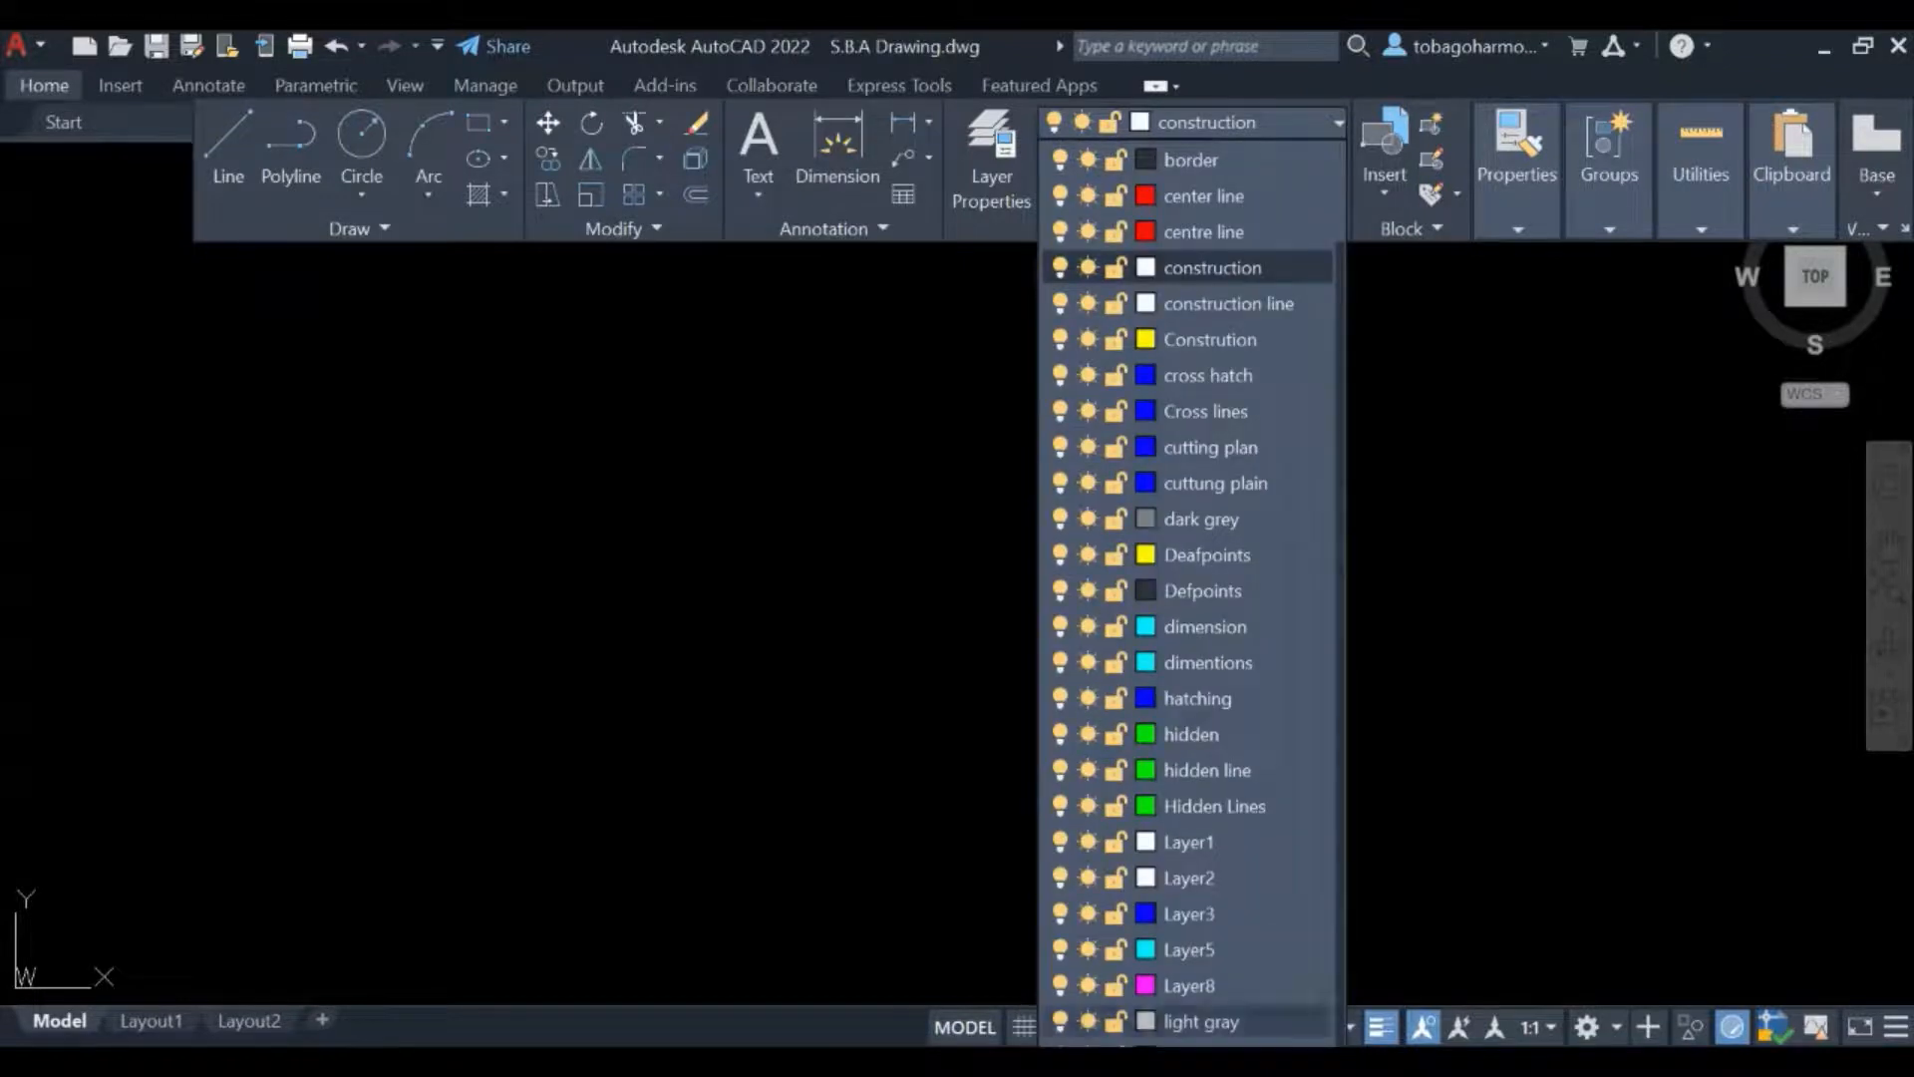
left_click(1188, 985)
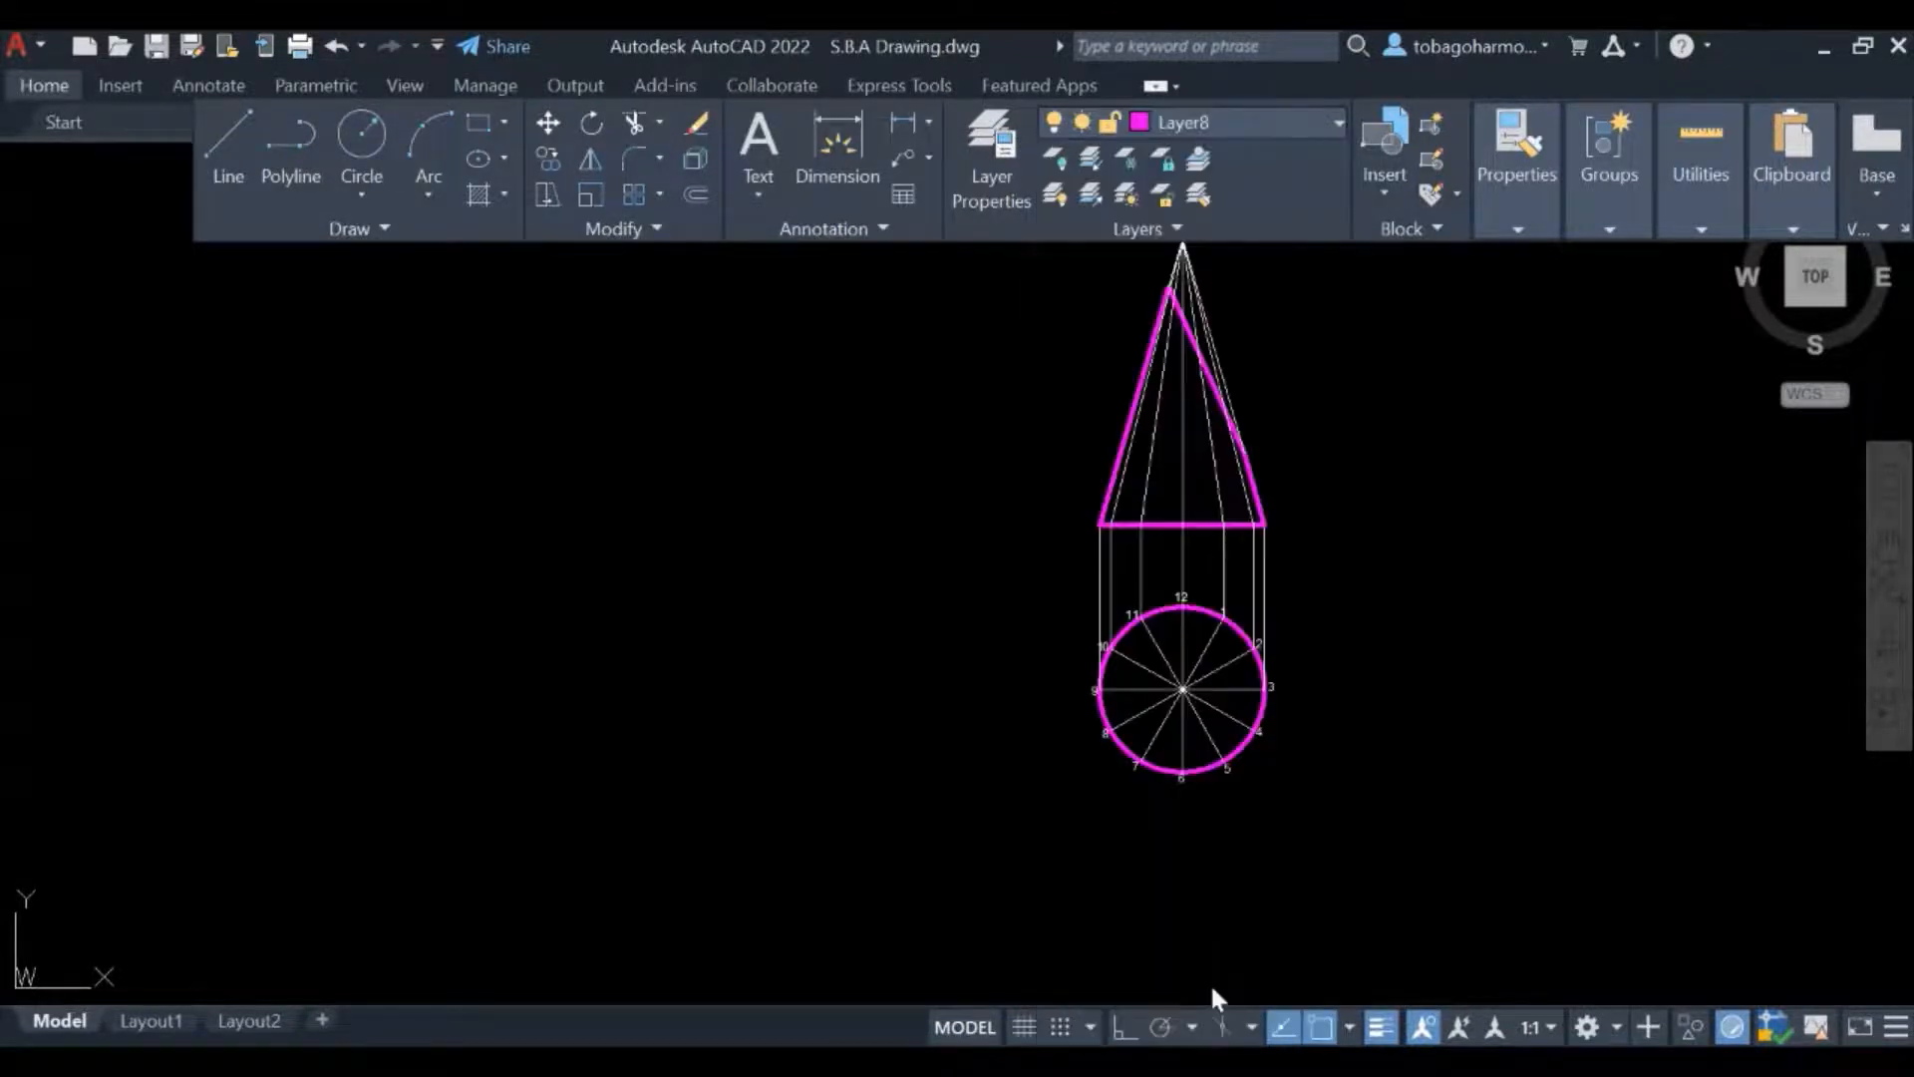
key("Escape")
Inspect the outlined cut cone from apex V down to the numbered plan circle and back up along the cut
middle_click_drag(1459, 502, 1254, 613)
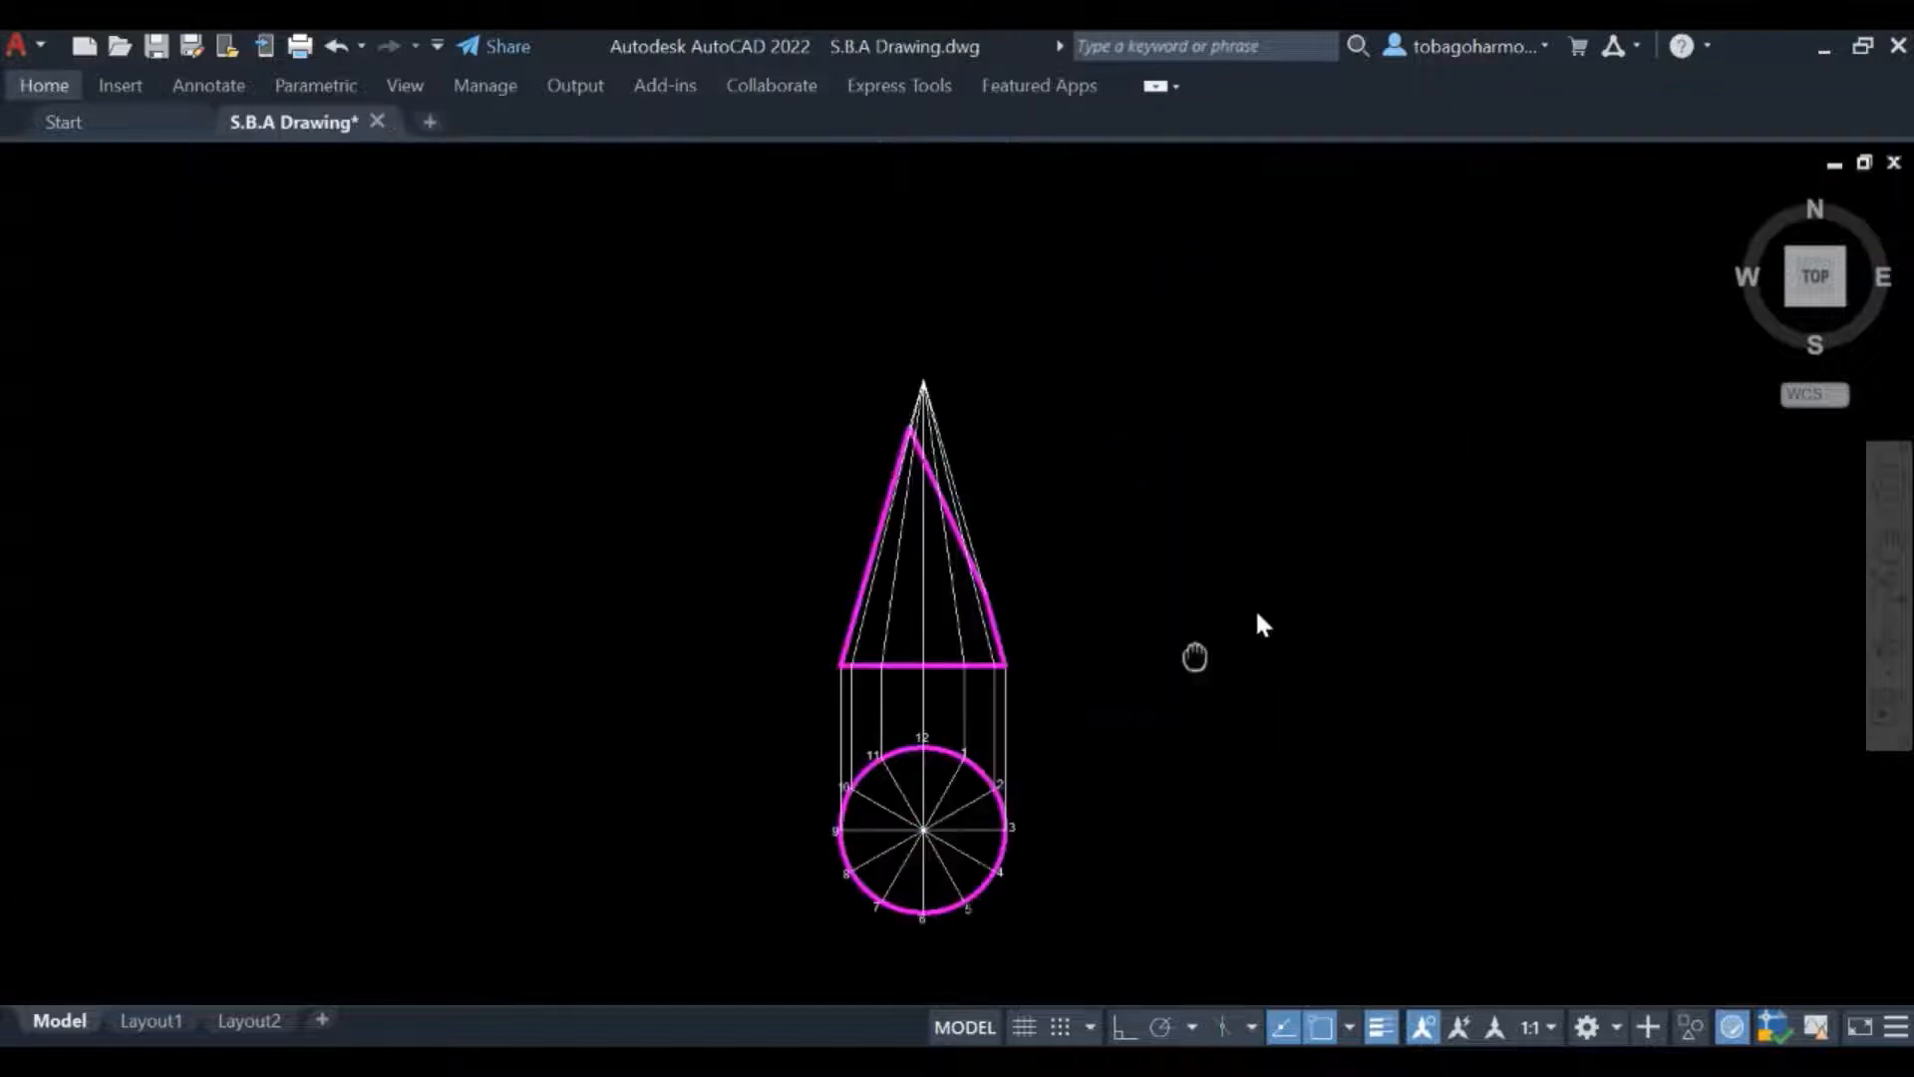
scroll(1192, 671, "up", 2)
mouse_move(1192, 671)
middle_mouse_down()
mouse_move(1239, 566)
mouse_move(1286, 580)
middle_mouse_up()
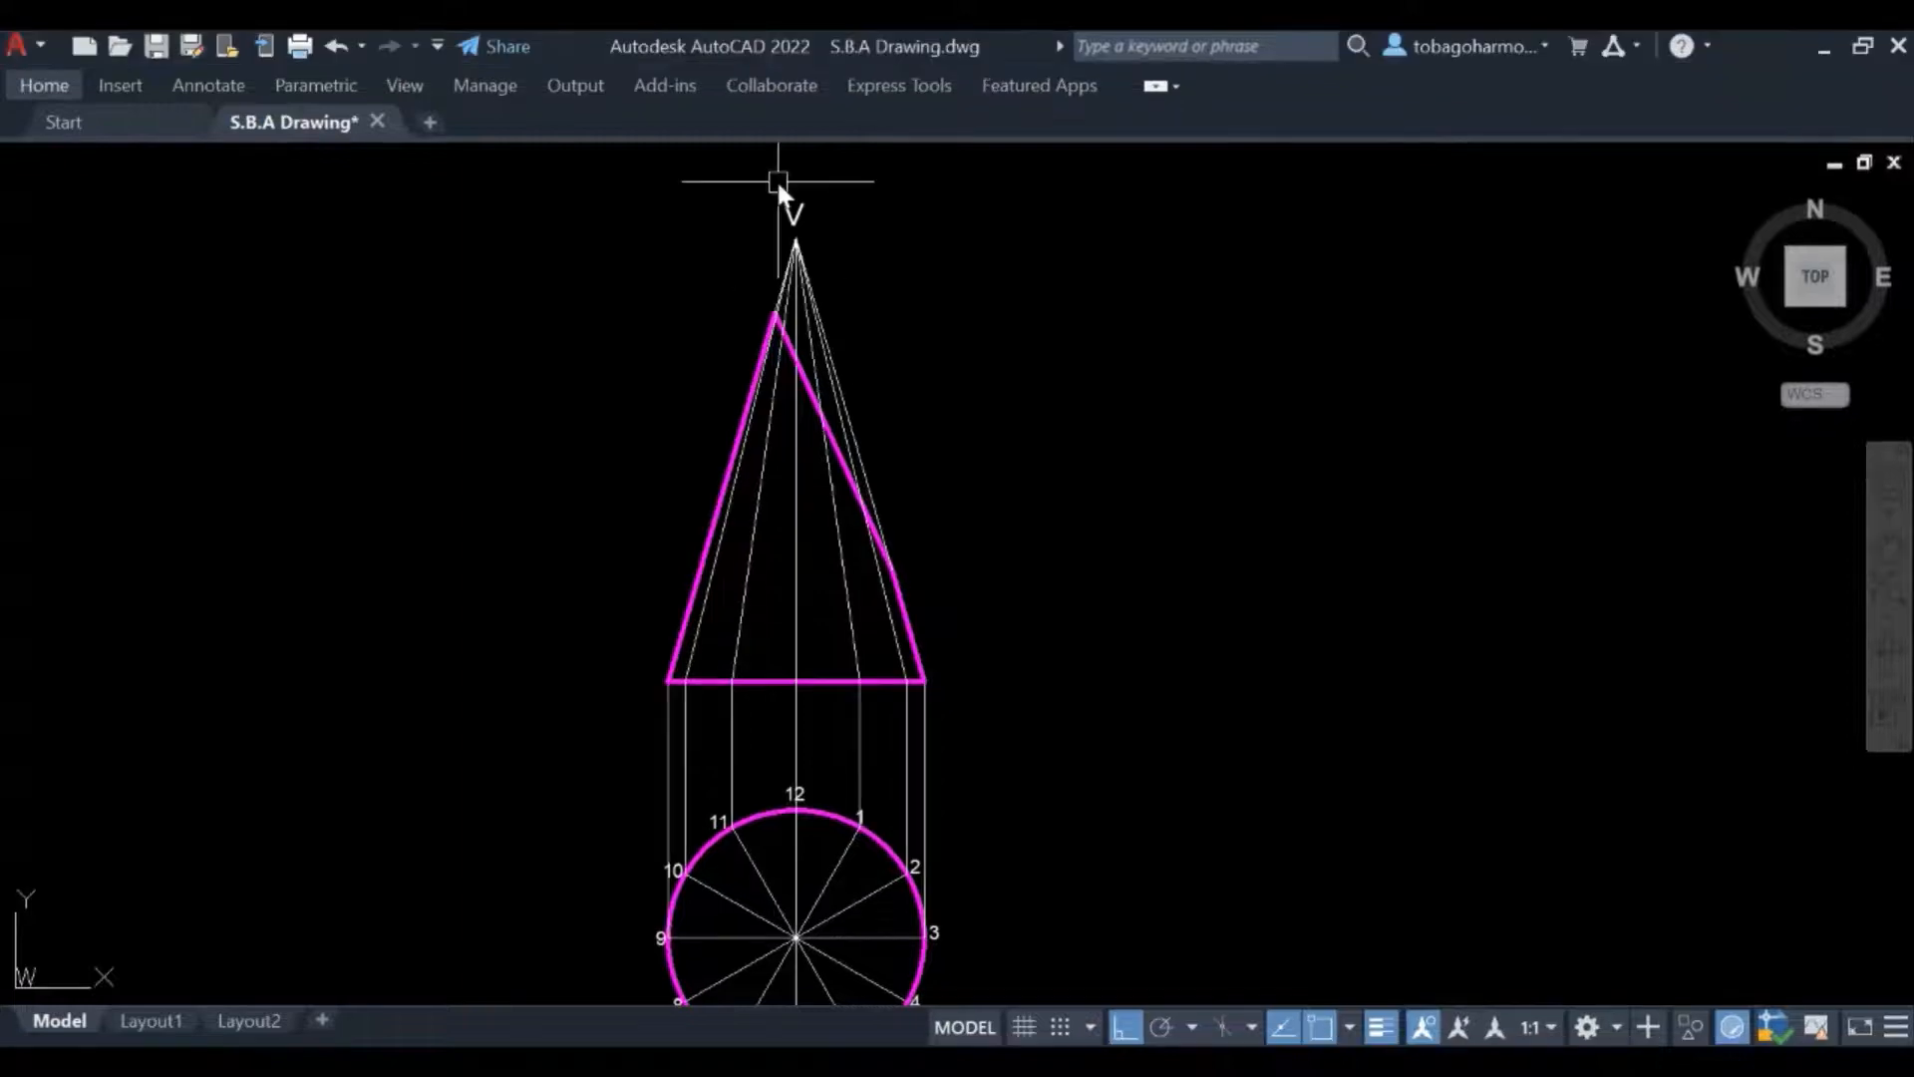
scroll(805, 211, "up", 2)
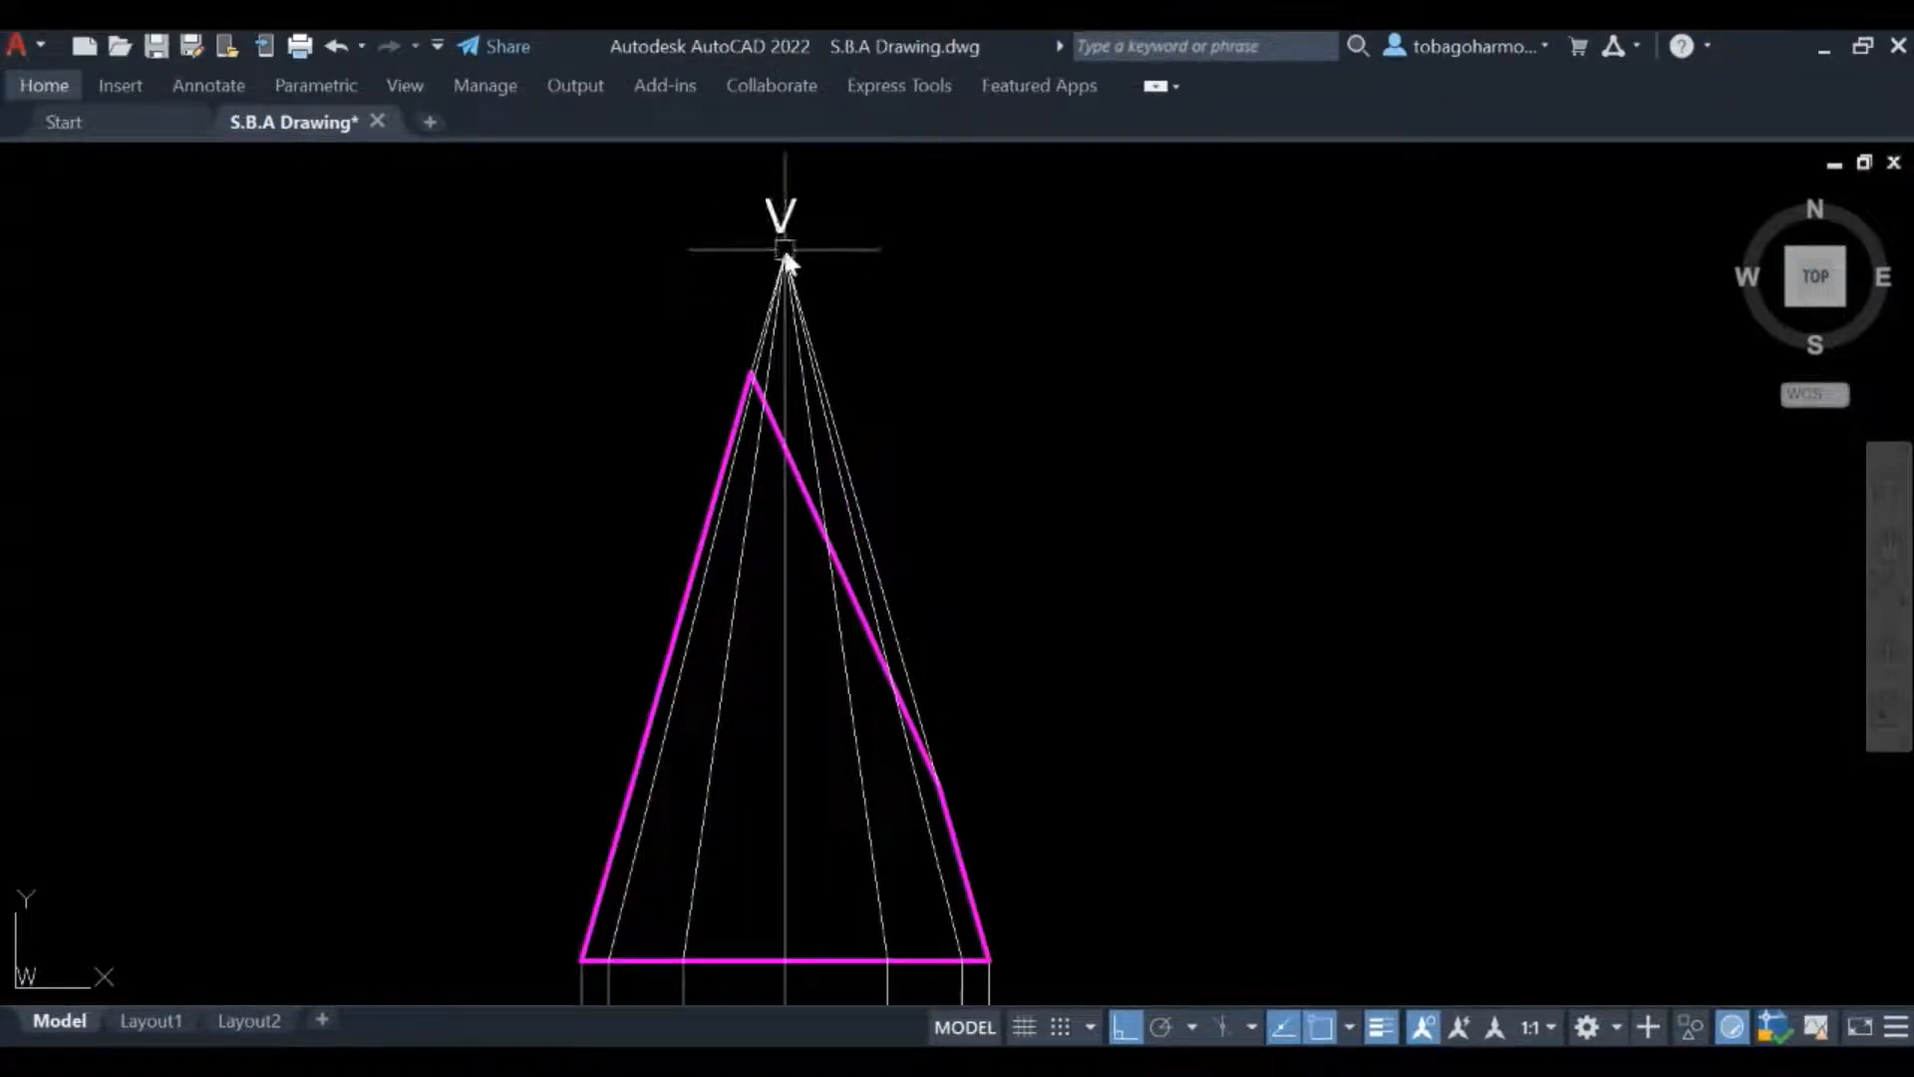
scroll(783, 415, "up", 2)
scroll(813, 402, "down", 2)
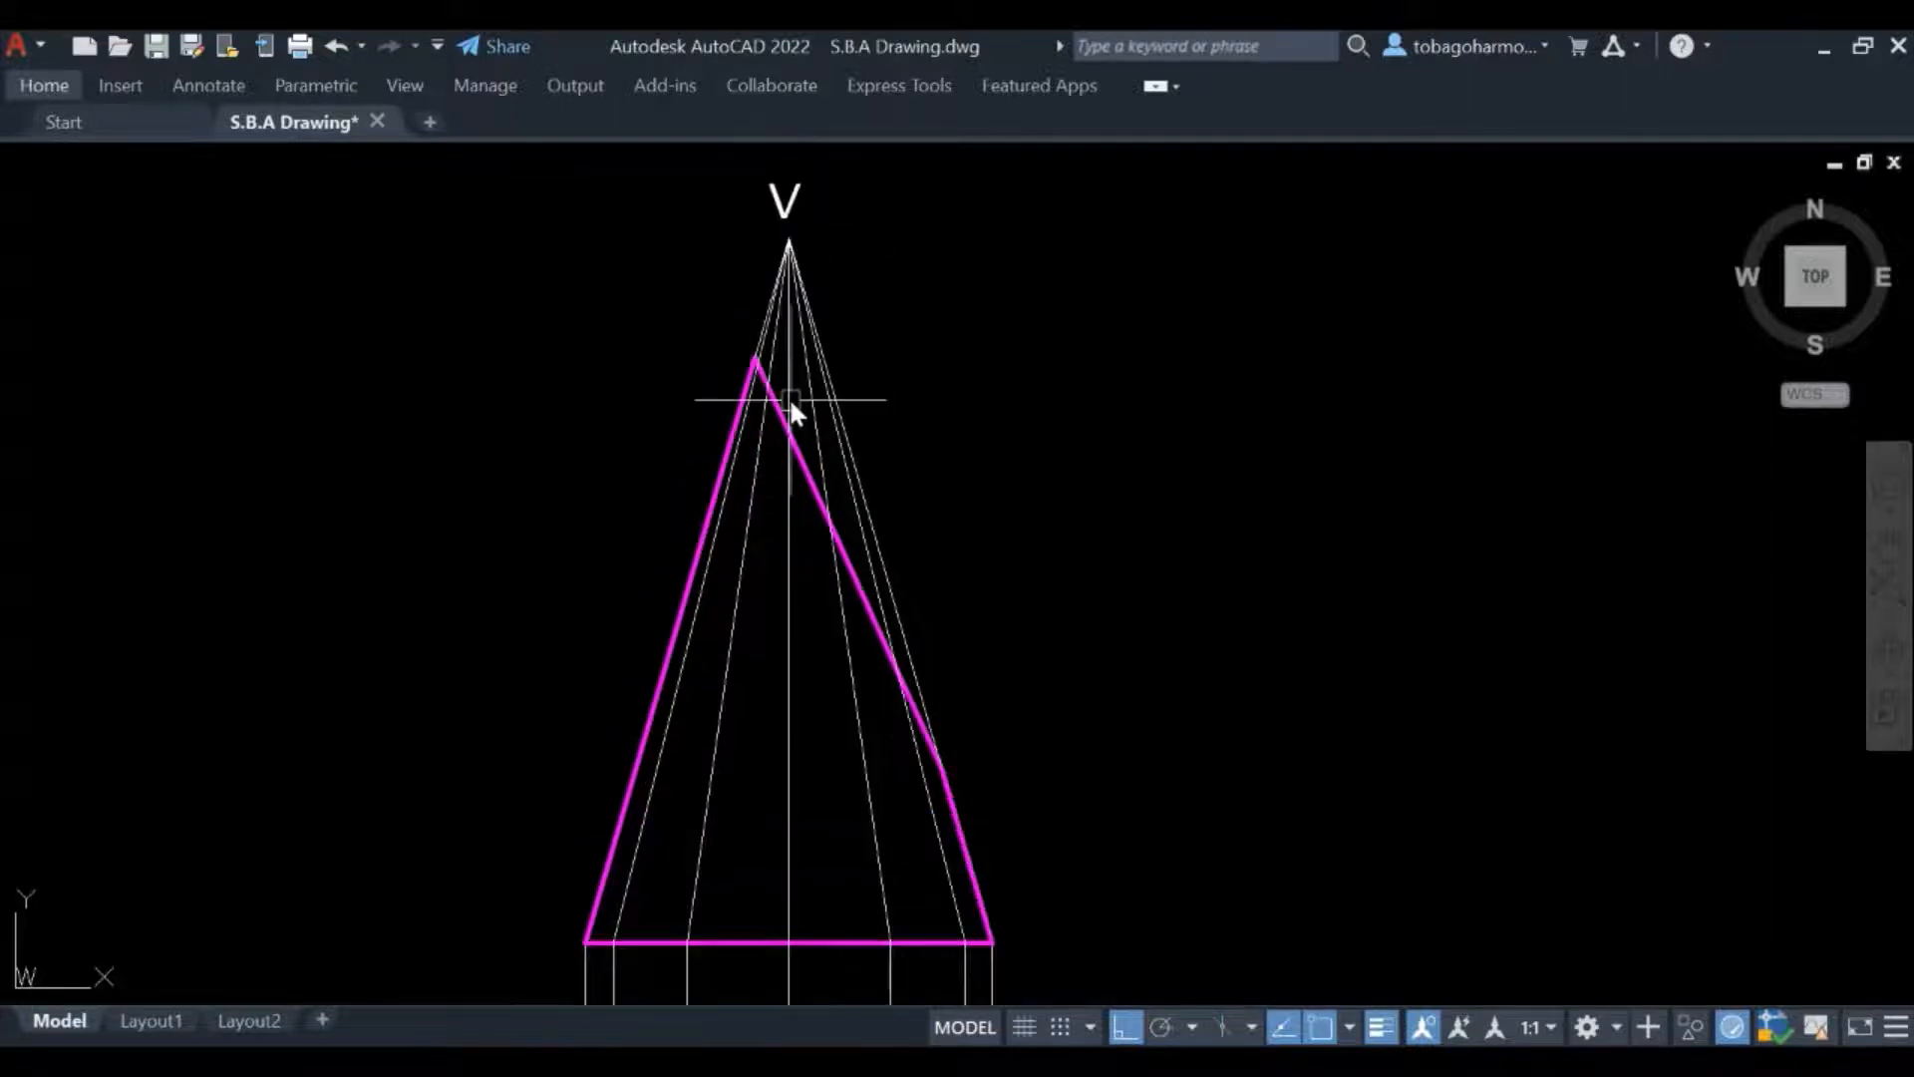
mouse_move(995, 945)
middle_mouse_down()
mouse_move(995, 847)
mouse_move(931, 716)
mouse_move(859, 750)
middle_mouse_up()
scroll(937, 766, "down", 2)
scroll(798, 743, "up", 4)
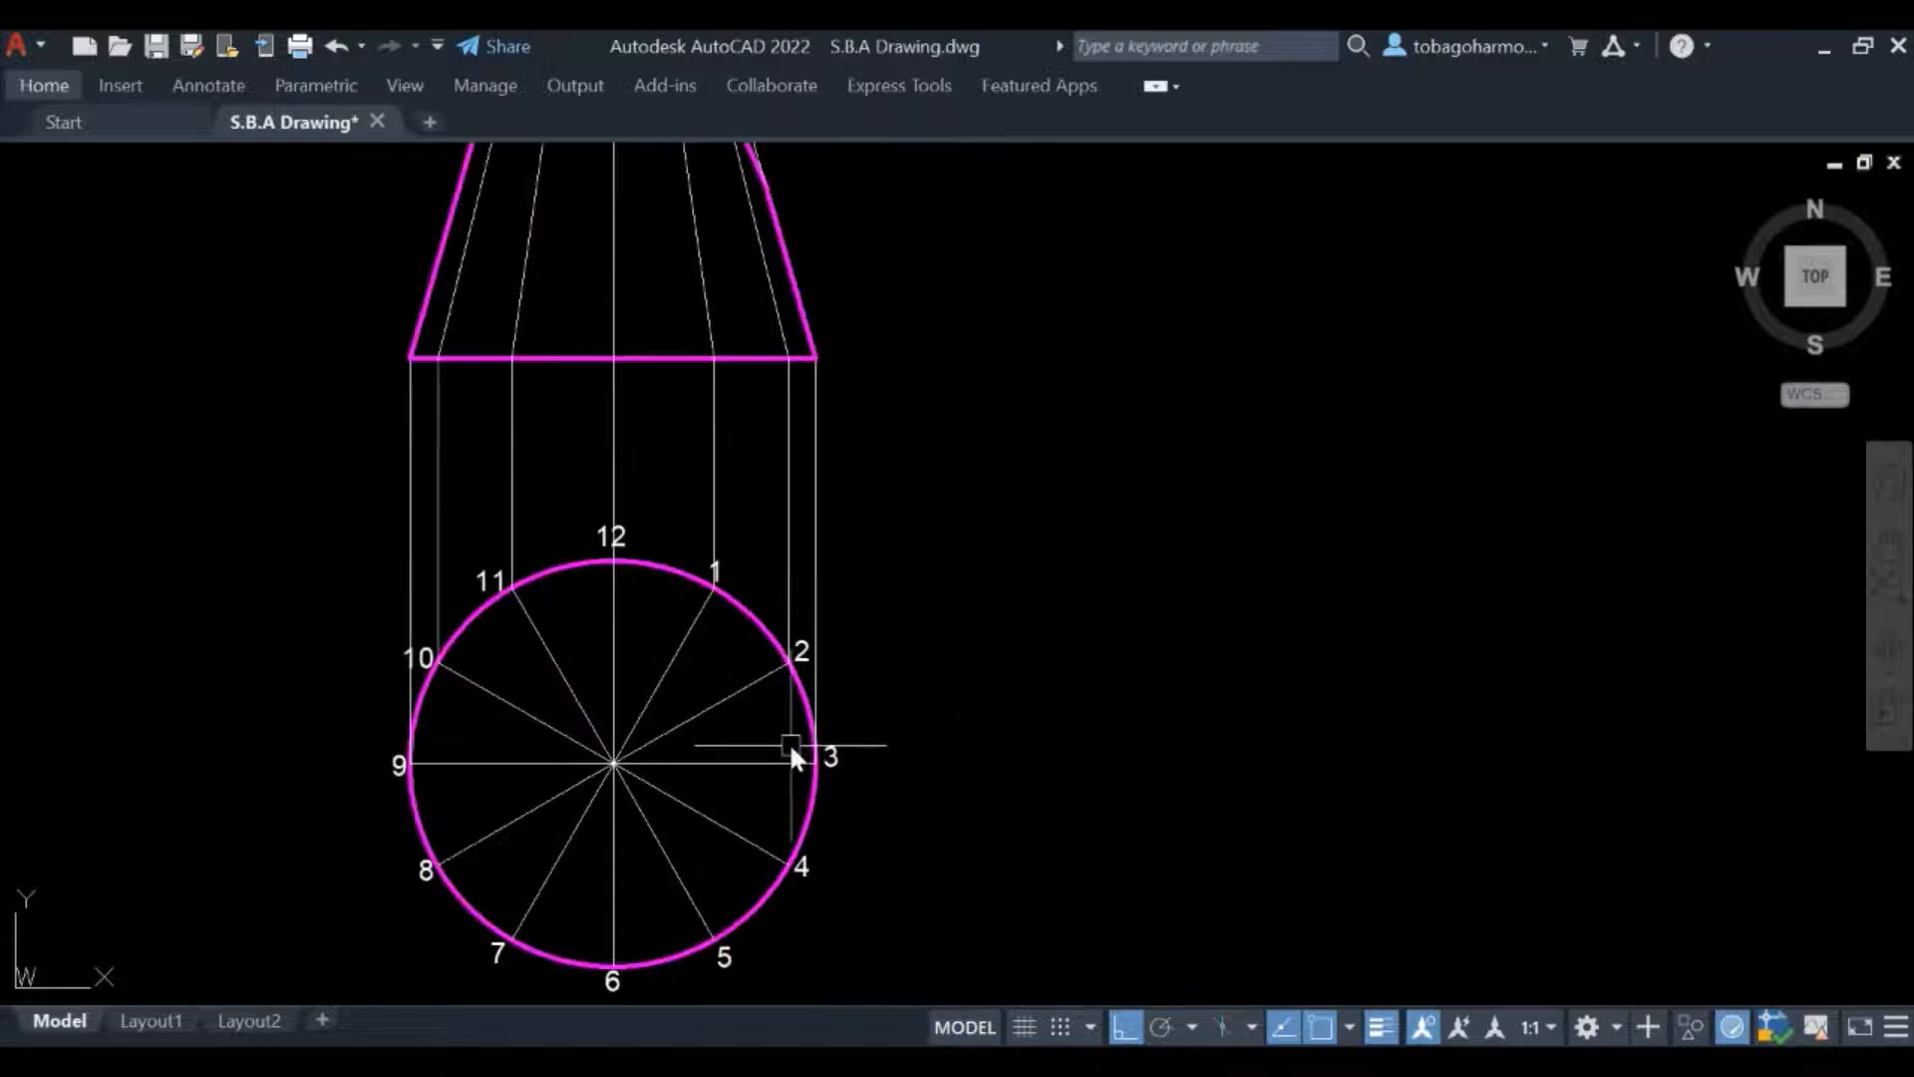
middle_click_drag(841, 548, 918, 1051)
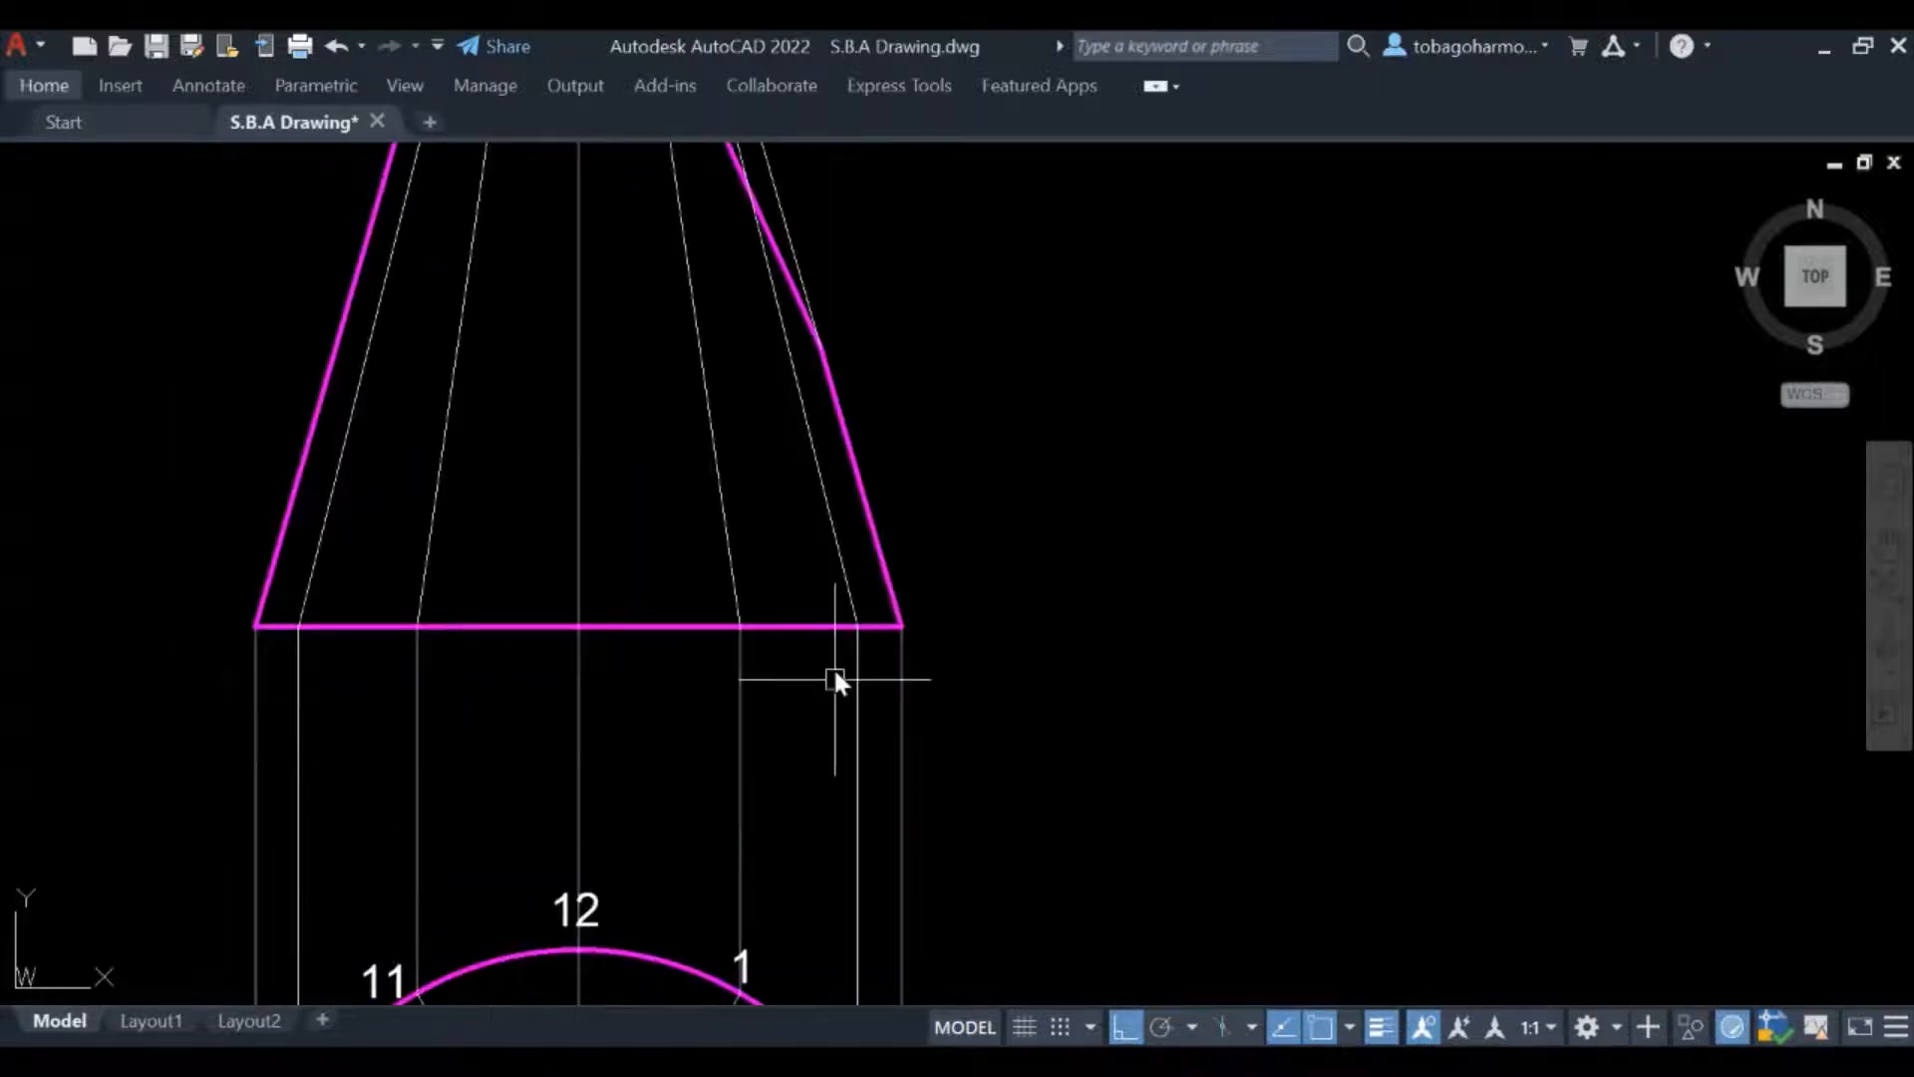
middle_click_drag(854, 393, 974, 834)
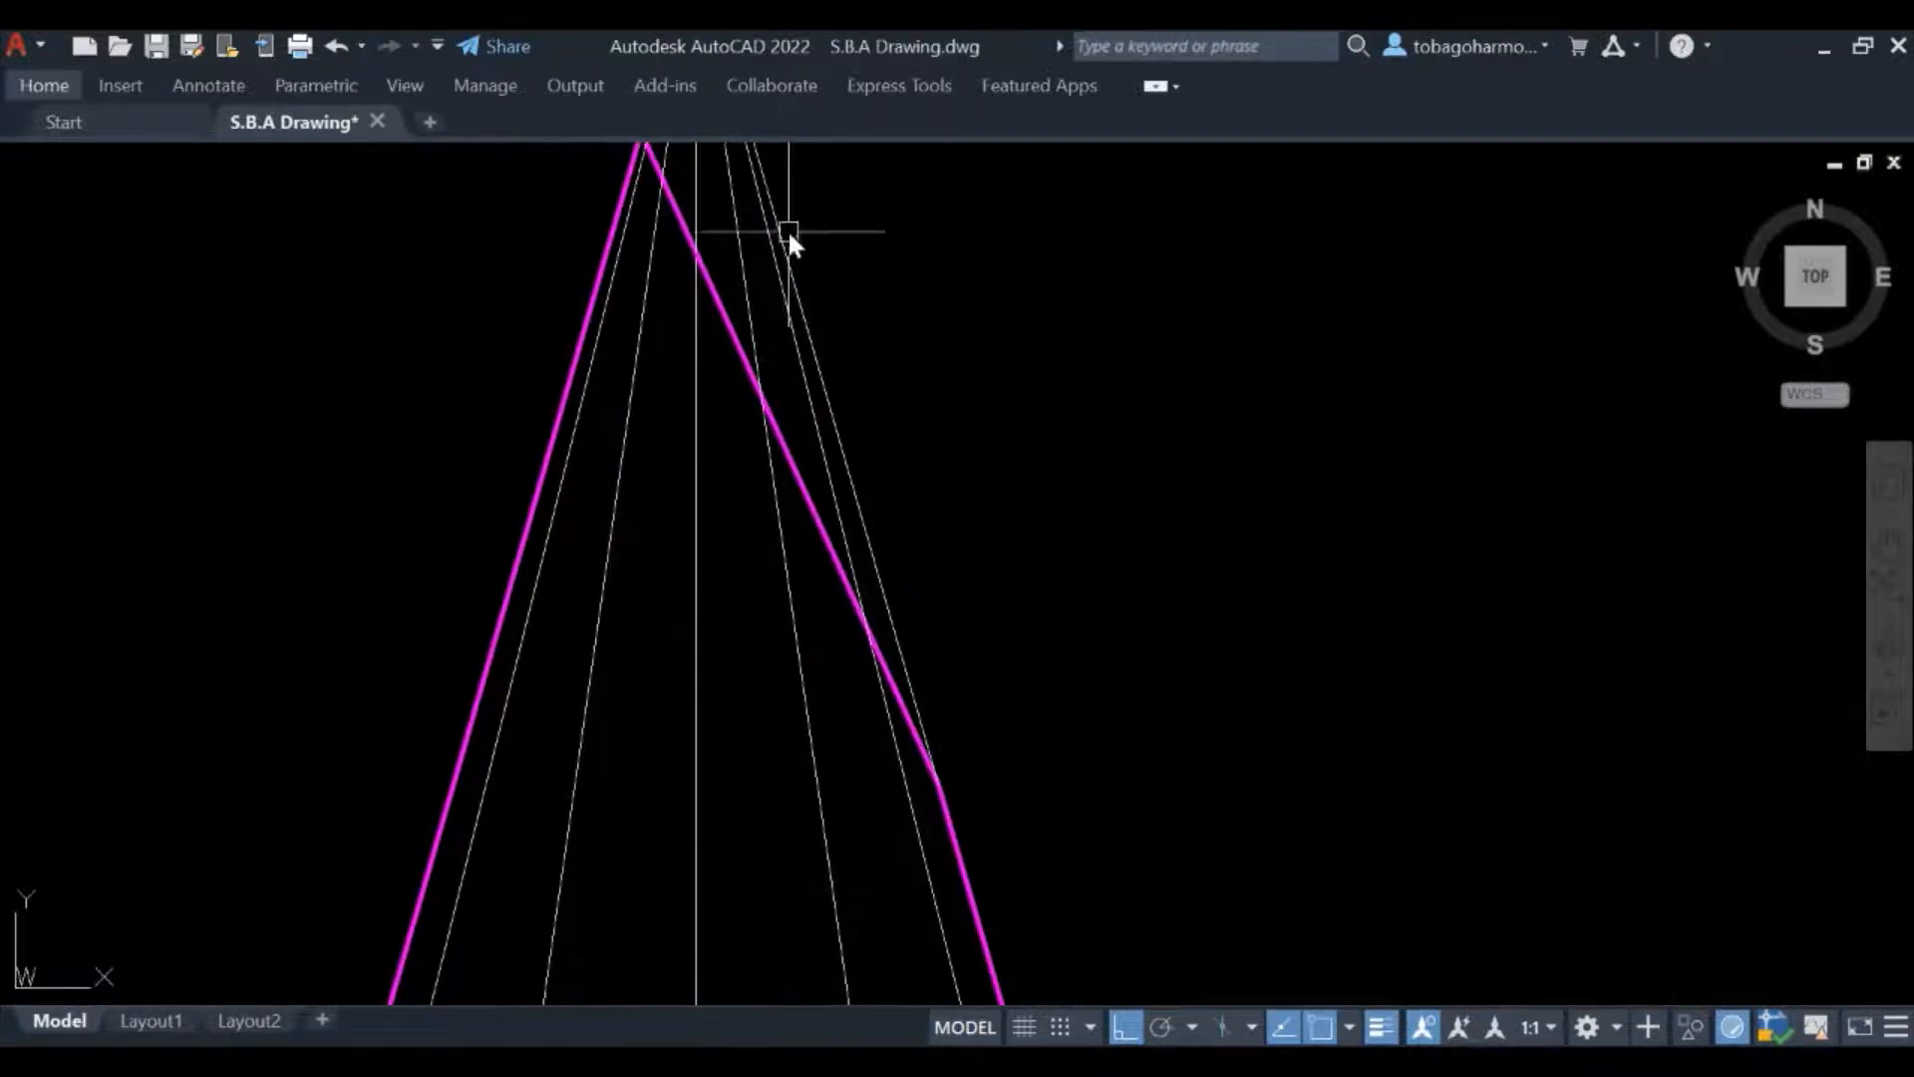
middle_click_drag(739, 204, 931, 661)
Draw a horizontal line from the top corner of the cut across to just beyond the cone's right-hand side
scroll(923, 643, "up", 2)
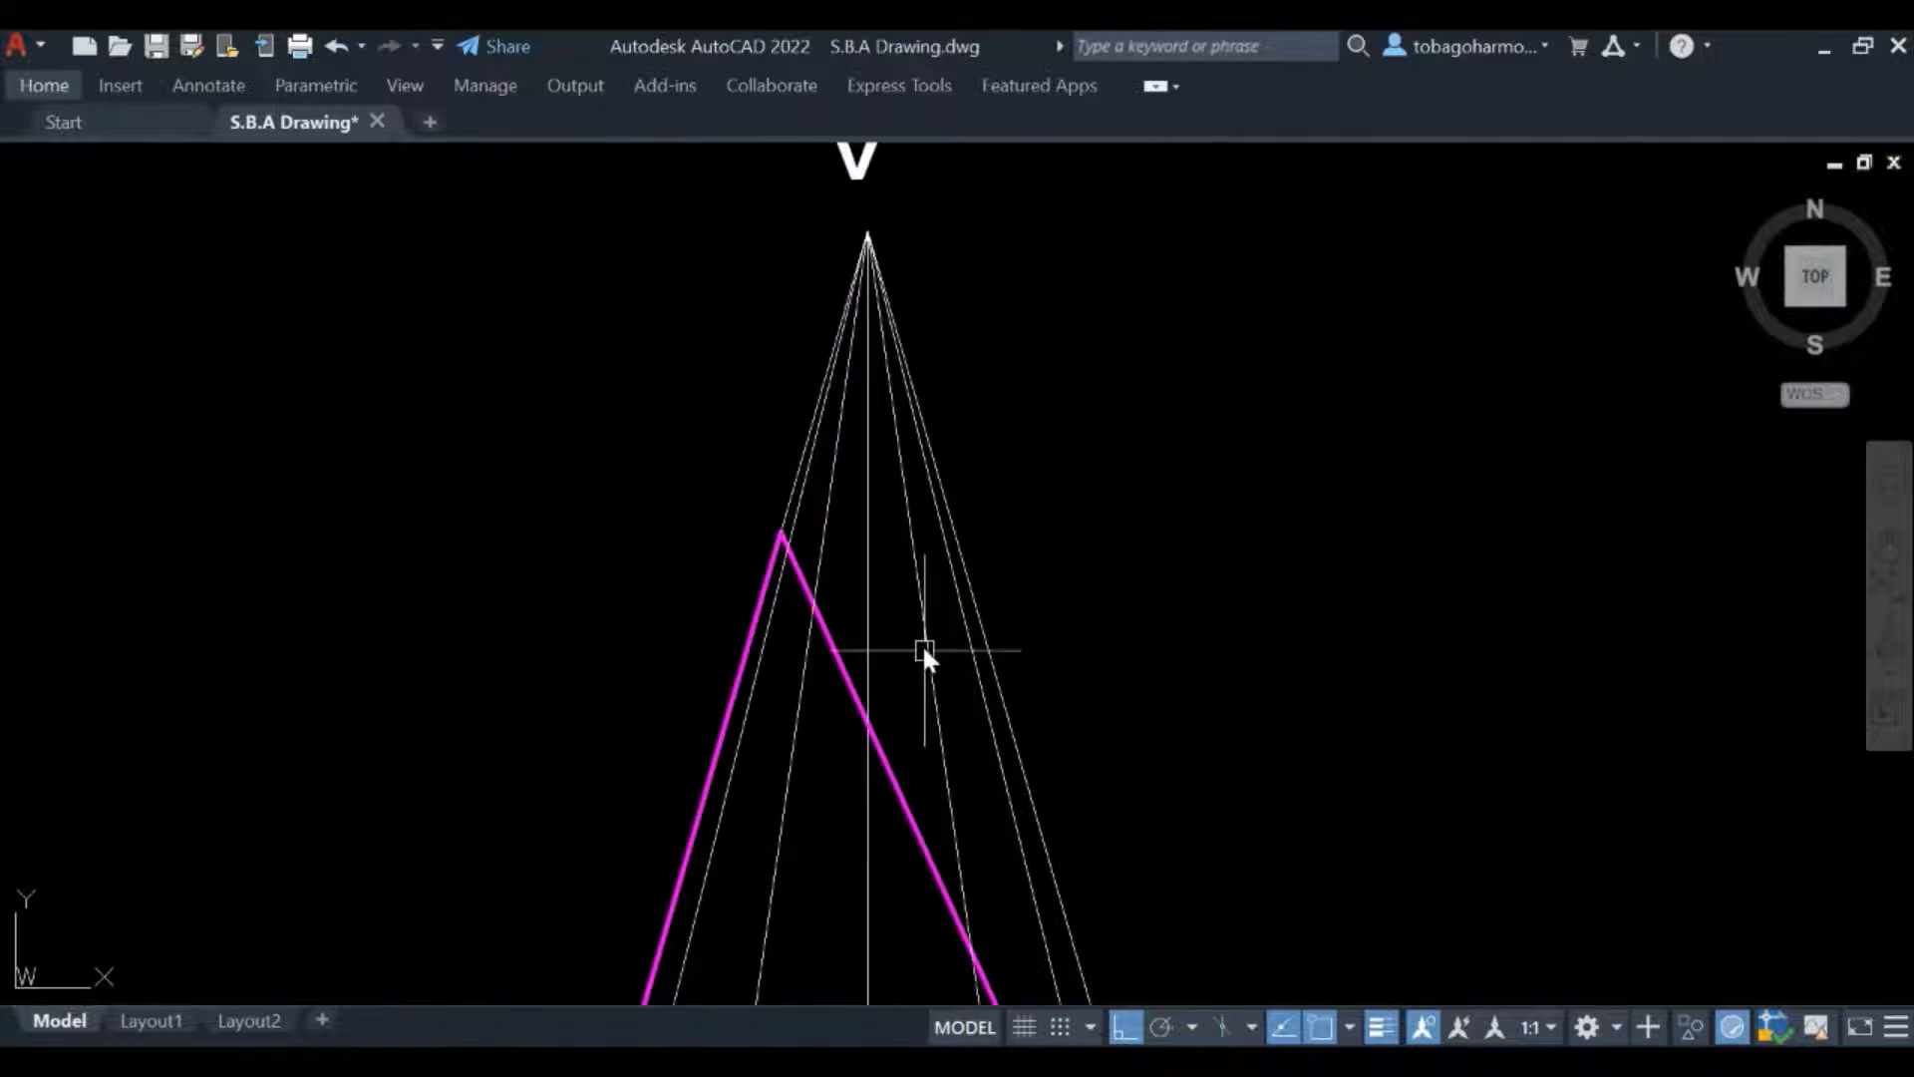
scroll(955, 515, "up", 2)
scroll(955, 514, "up", 2)
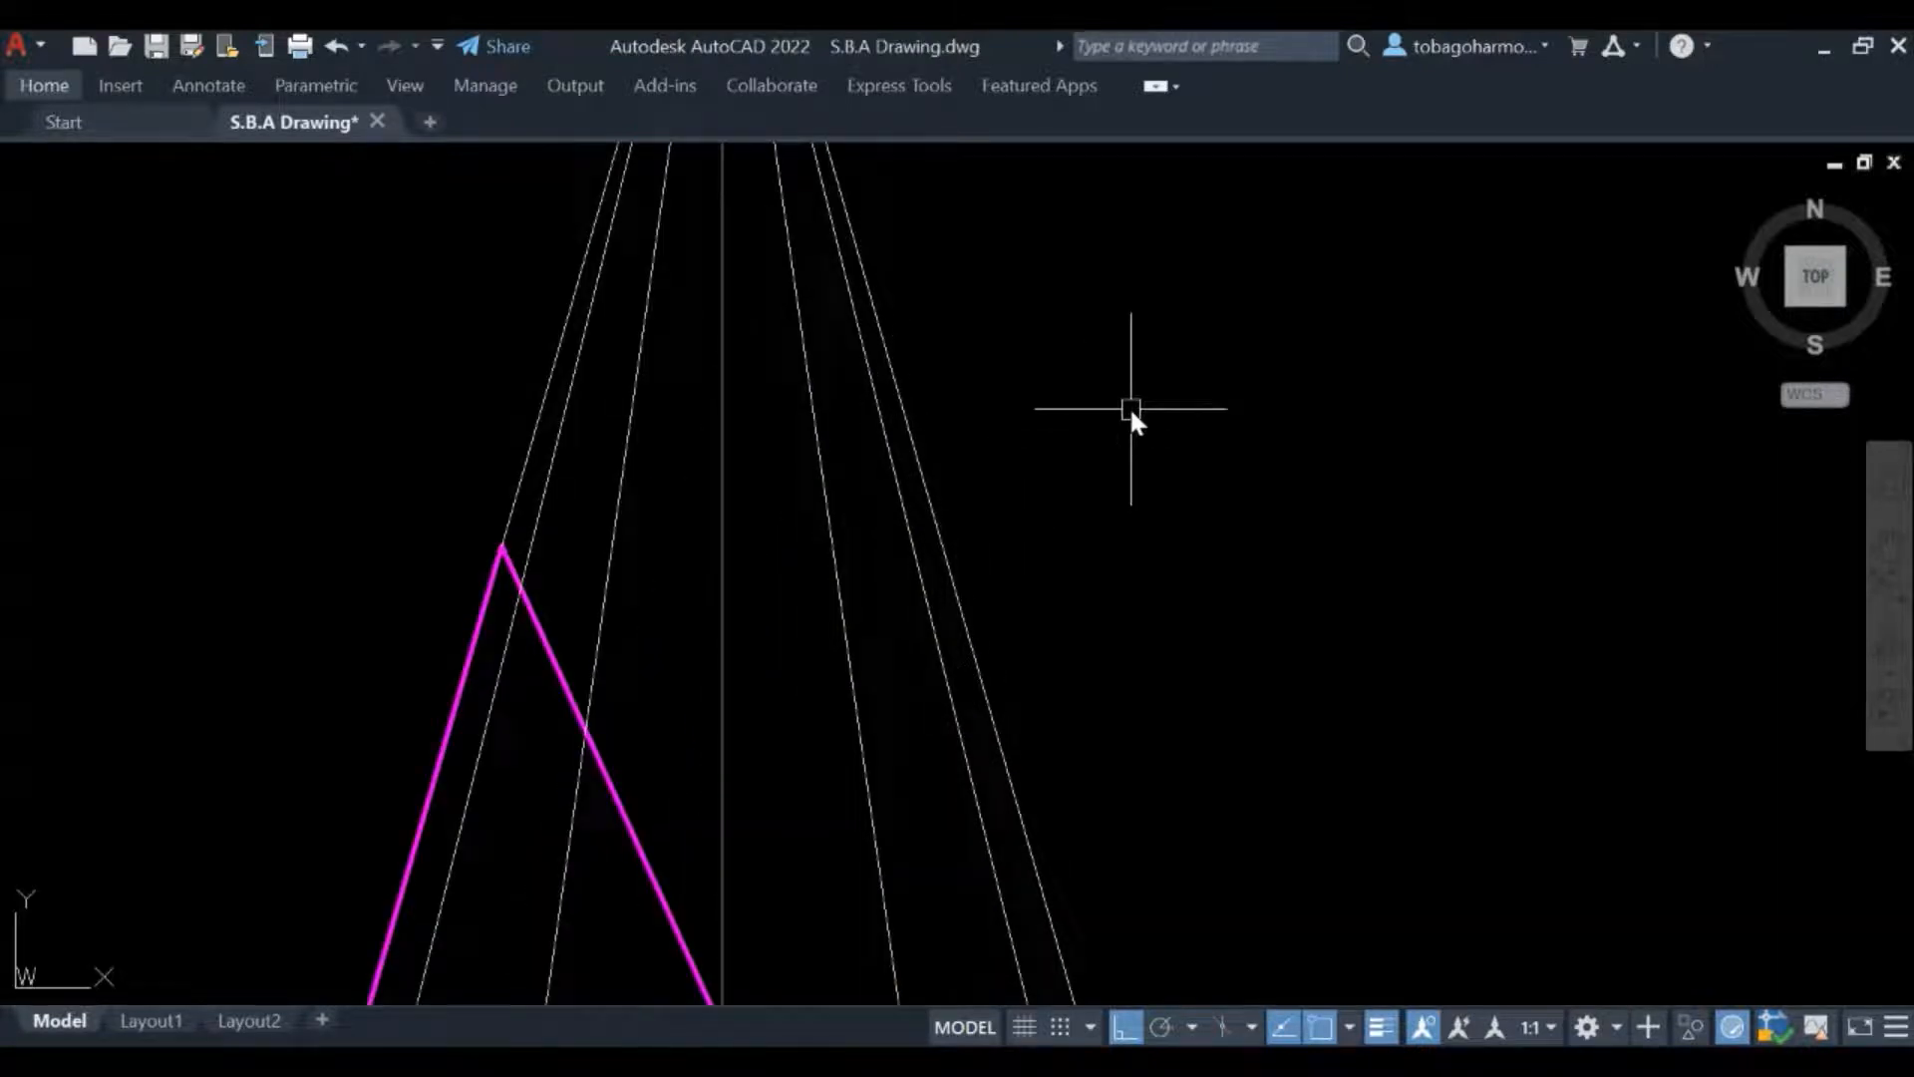
middle_click_drag(1131, 408, 1165, 516)
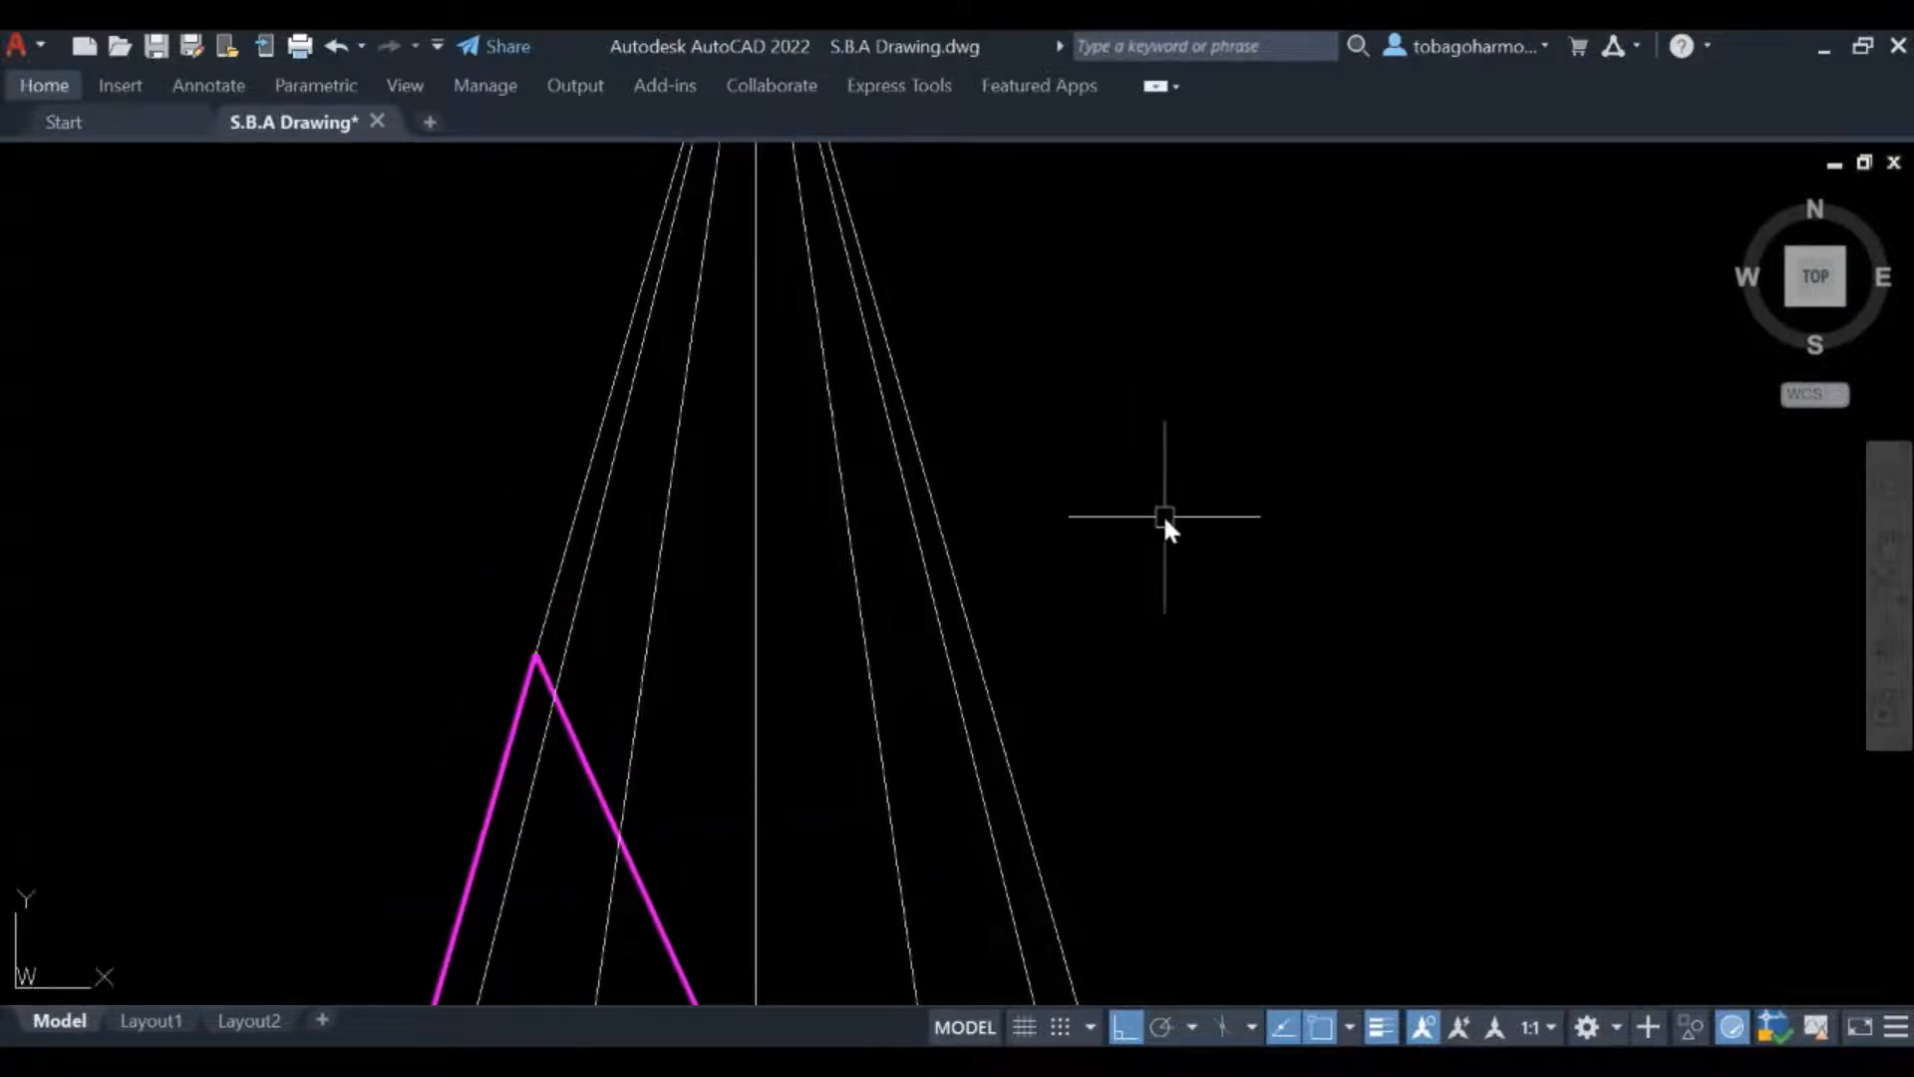
type("line")
key("Return")
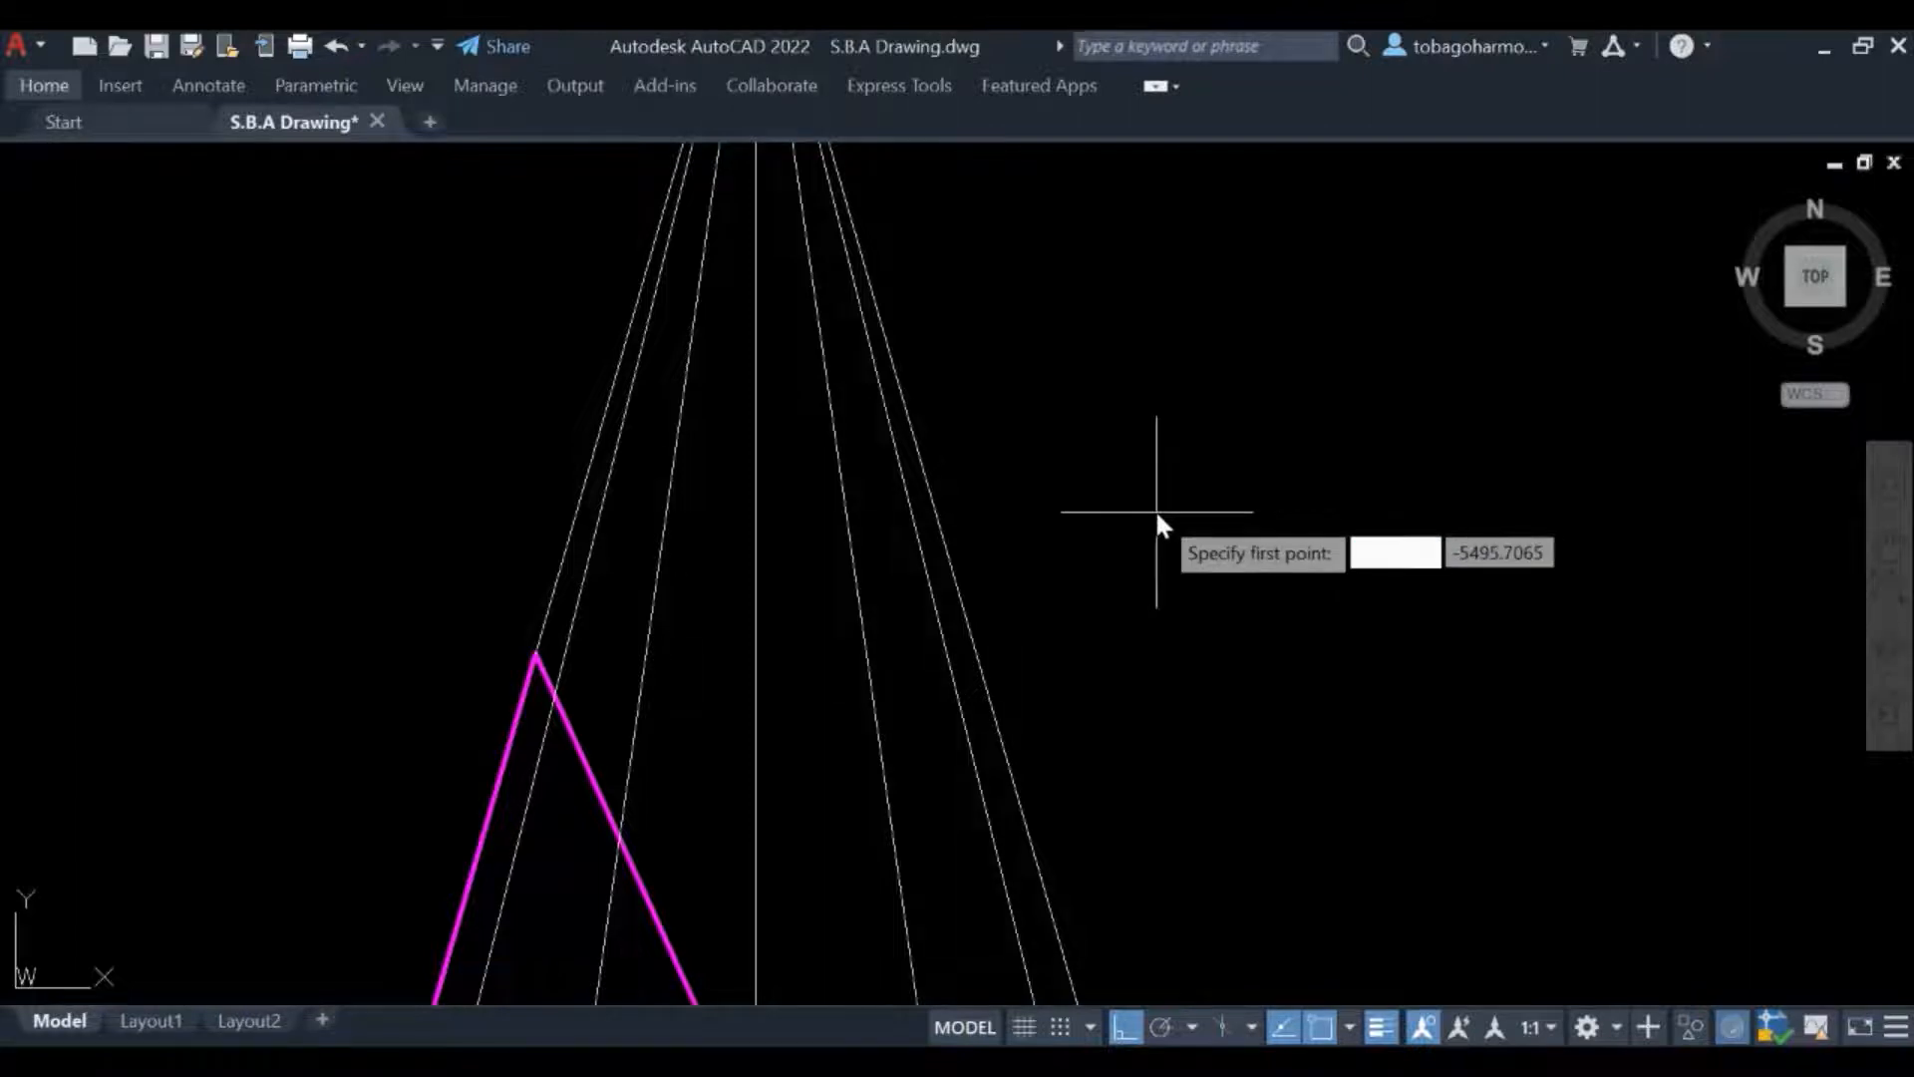
left_click(536, 654)
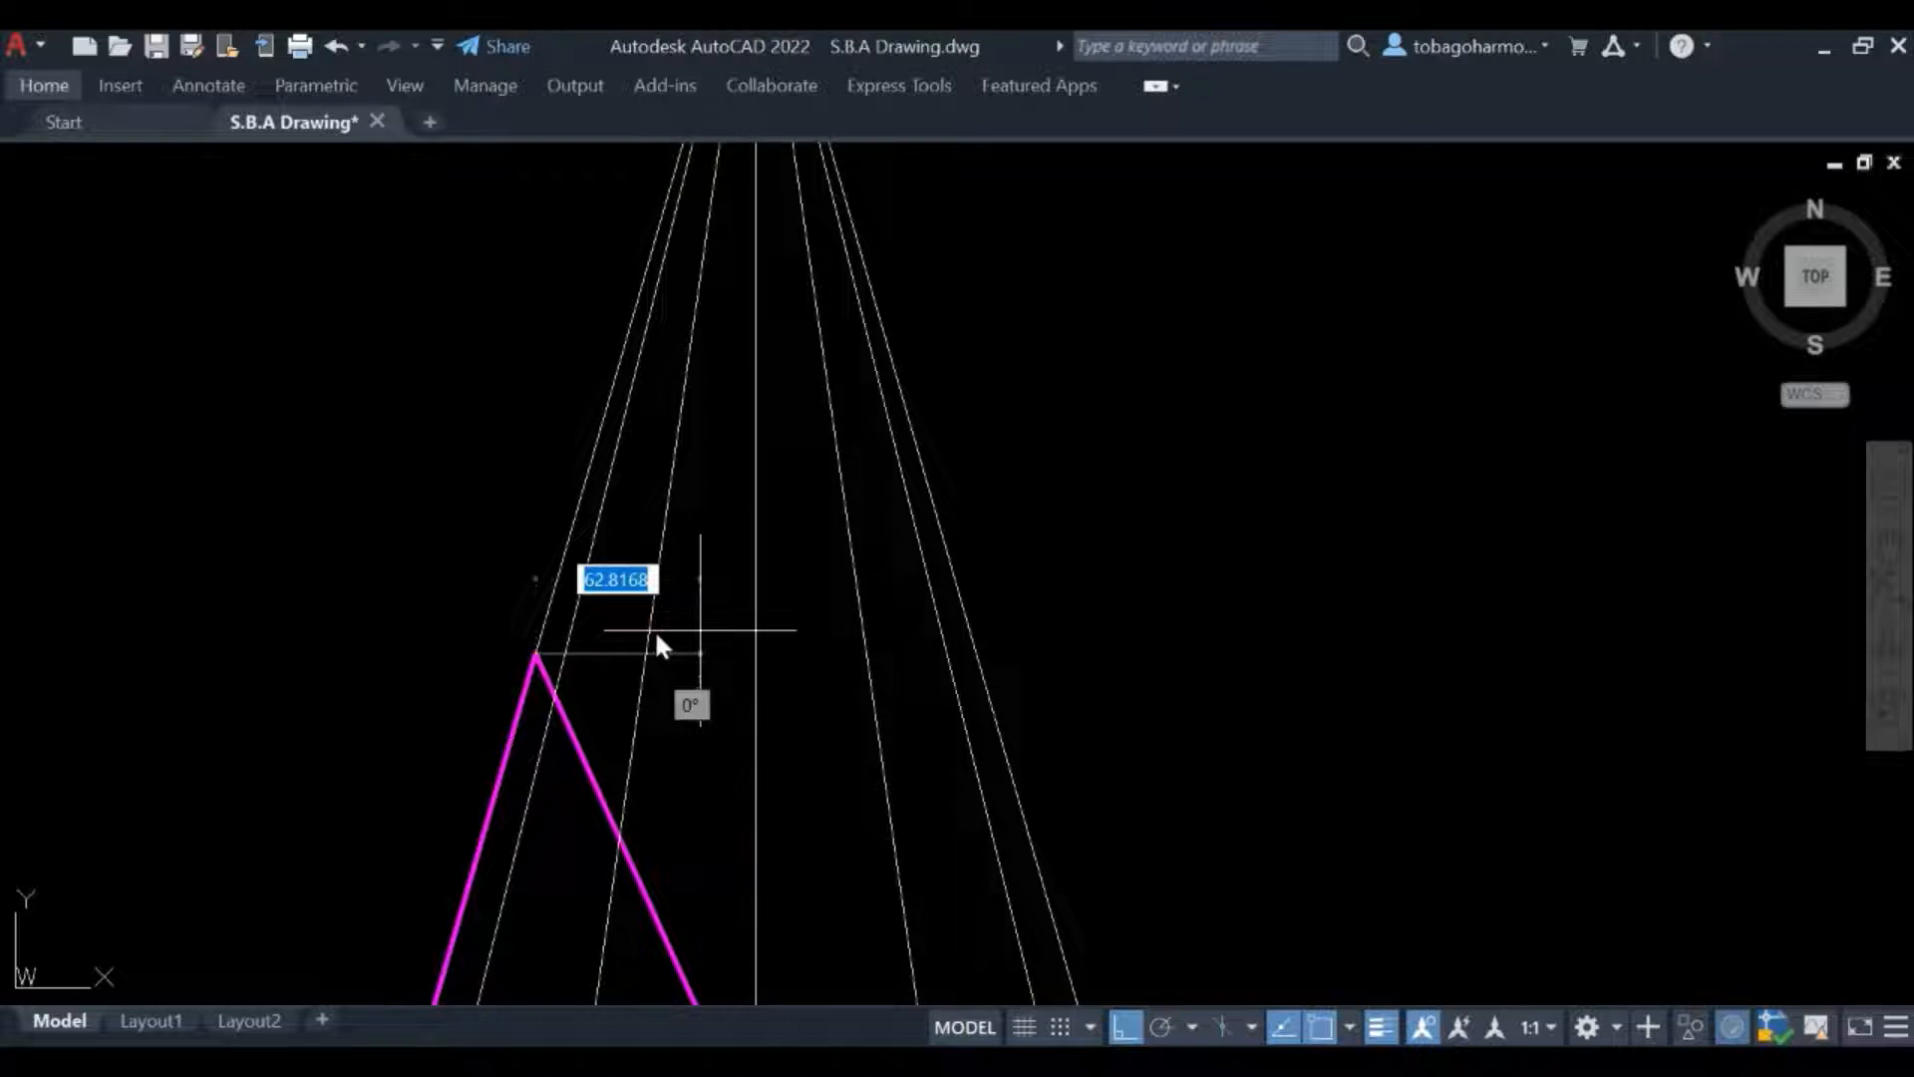
left_click(1045, 650)
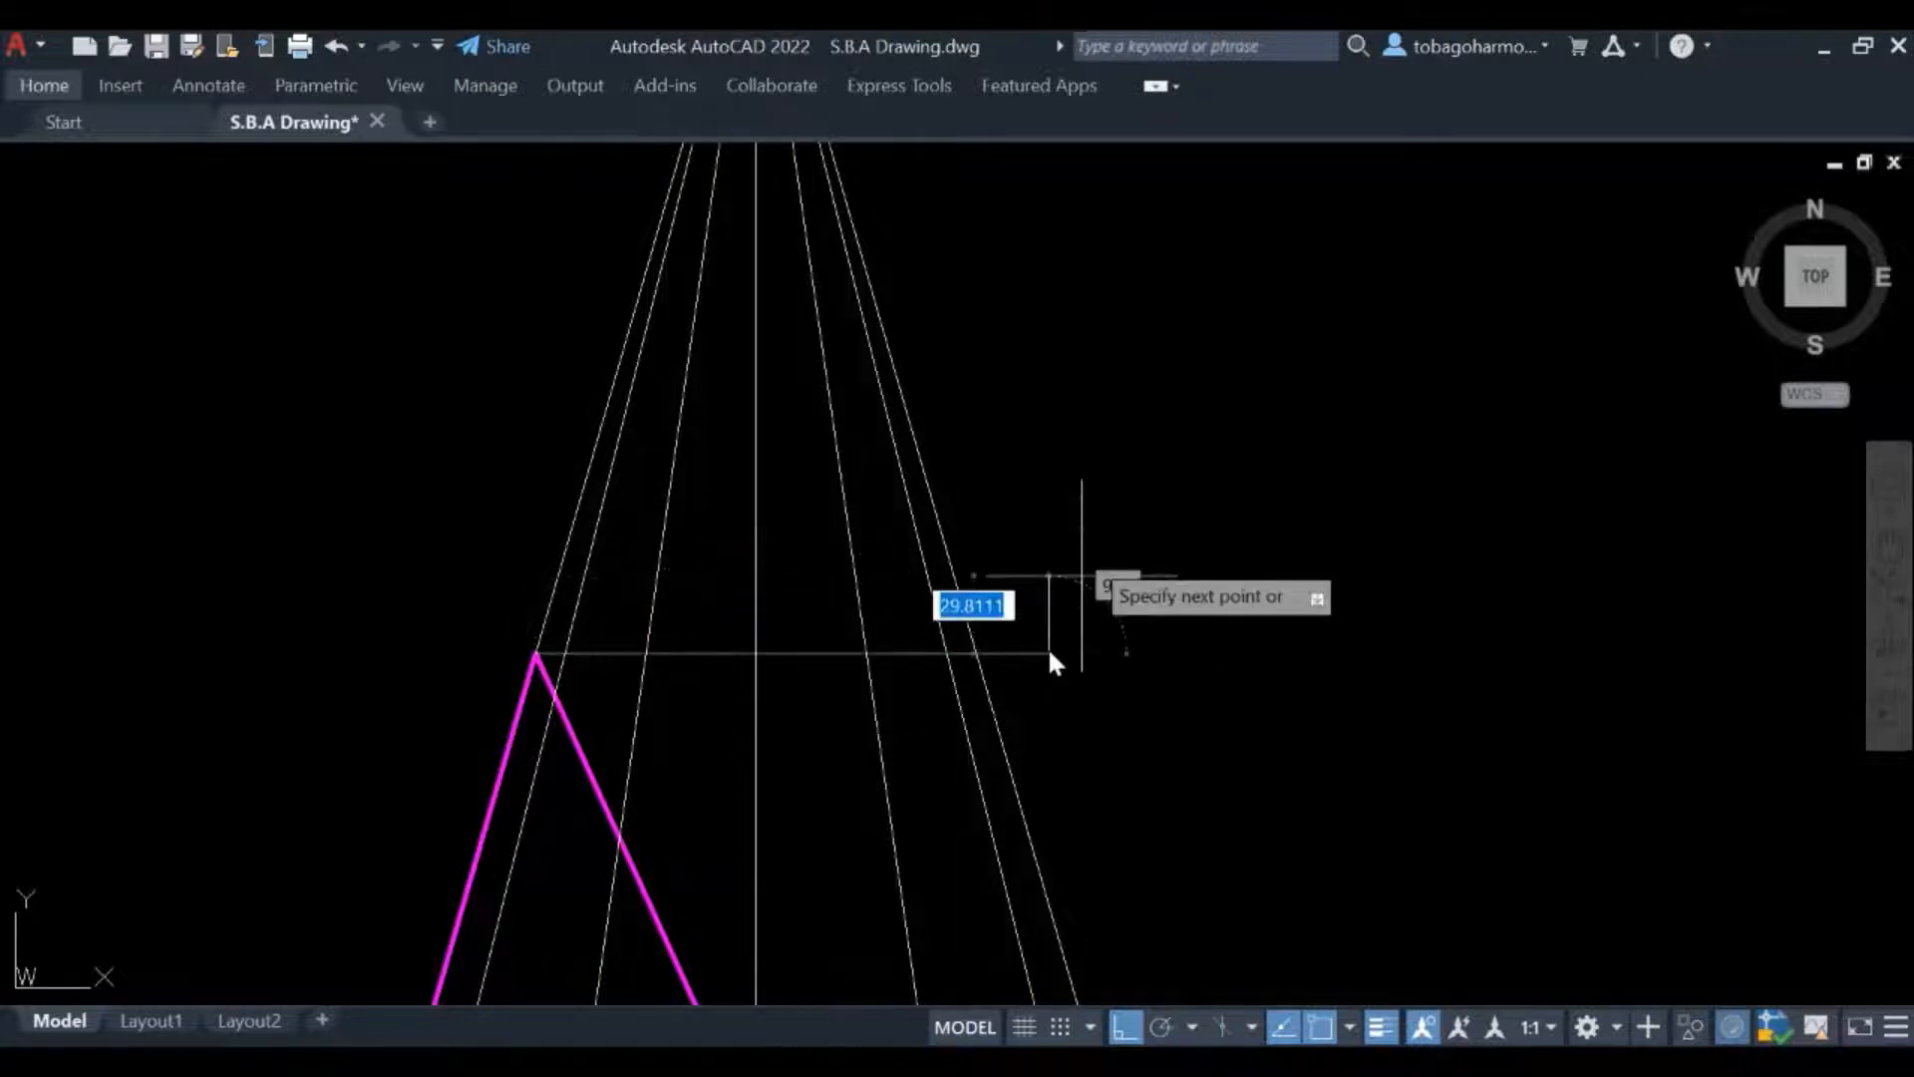
key("Escape")
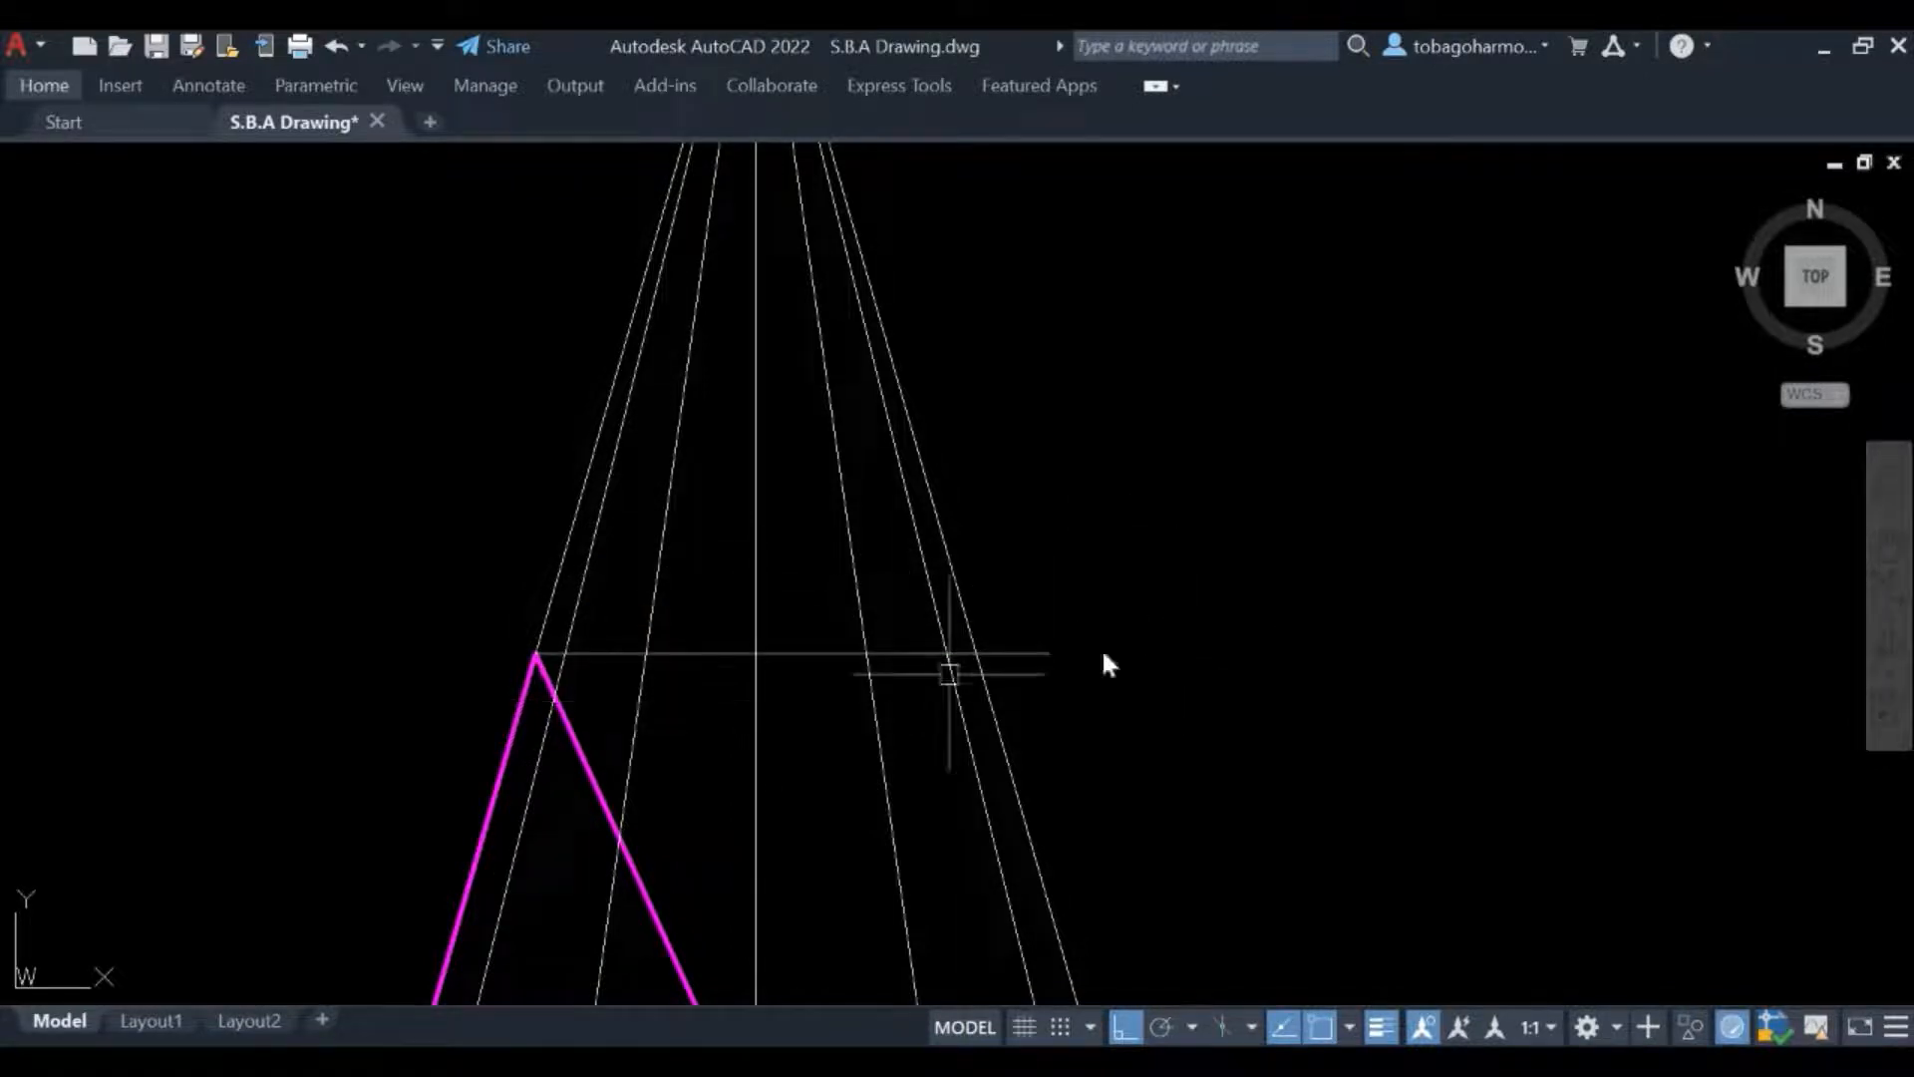
Draw horizontal lines from the cut's second and third generator crossings, counted from its top corner, to beyond the cone's right-hand side
key("Return")
left_click(554, 691)
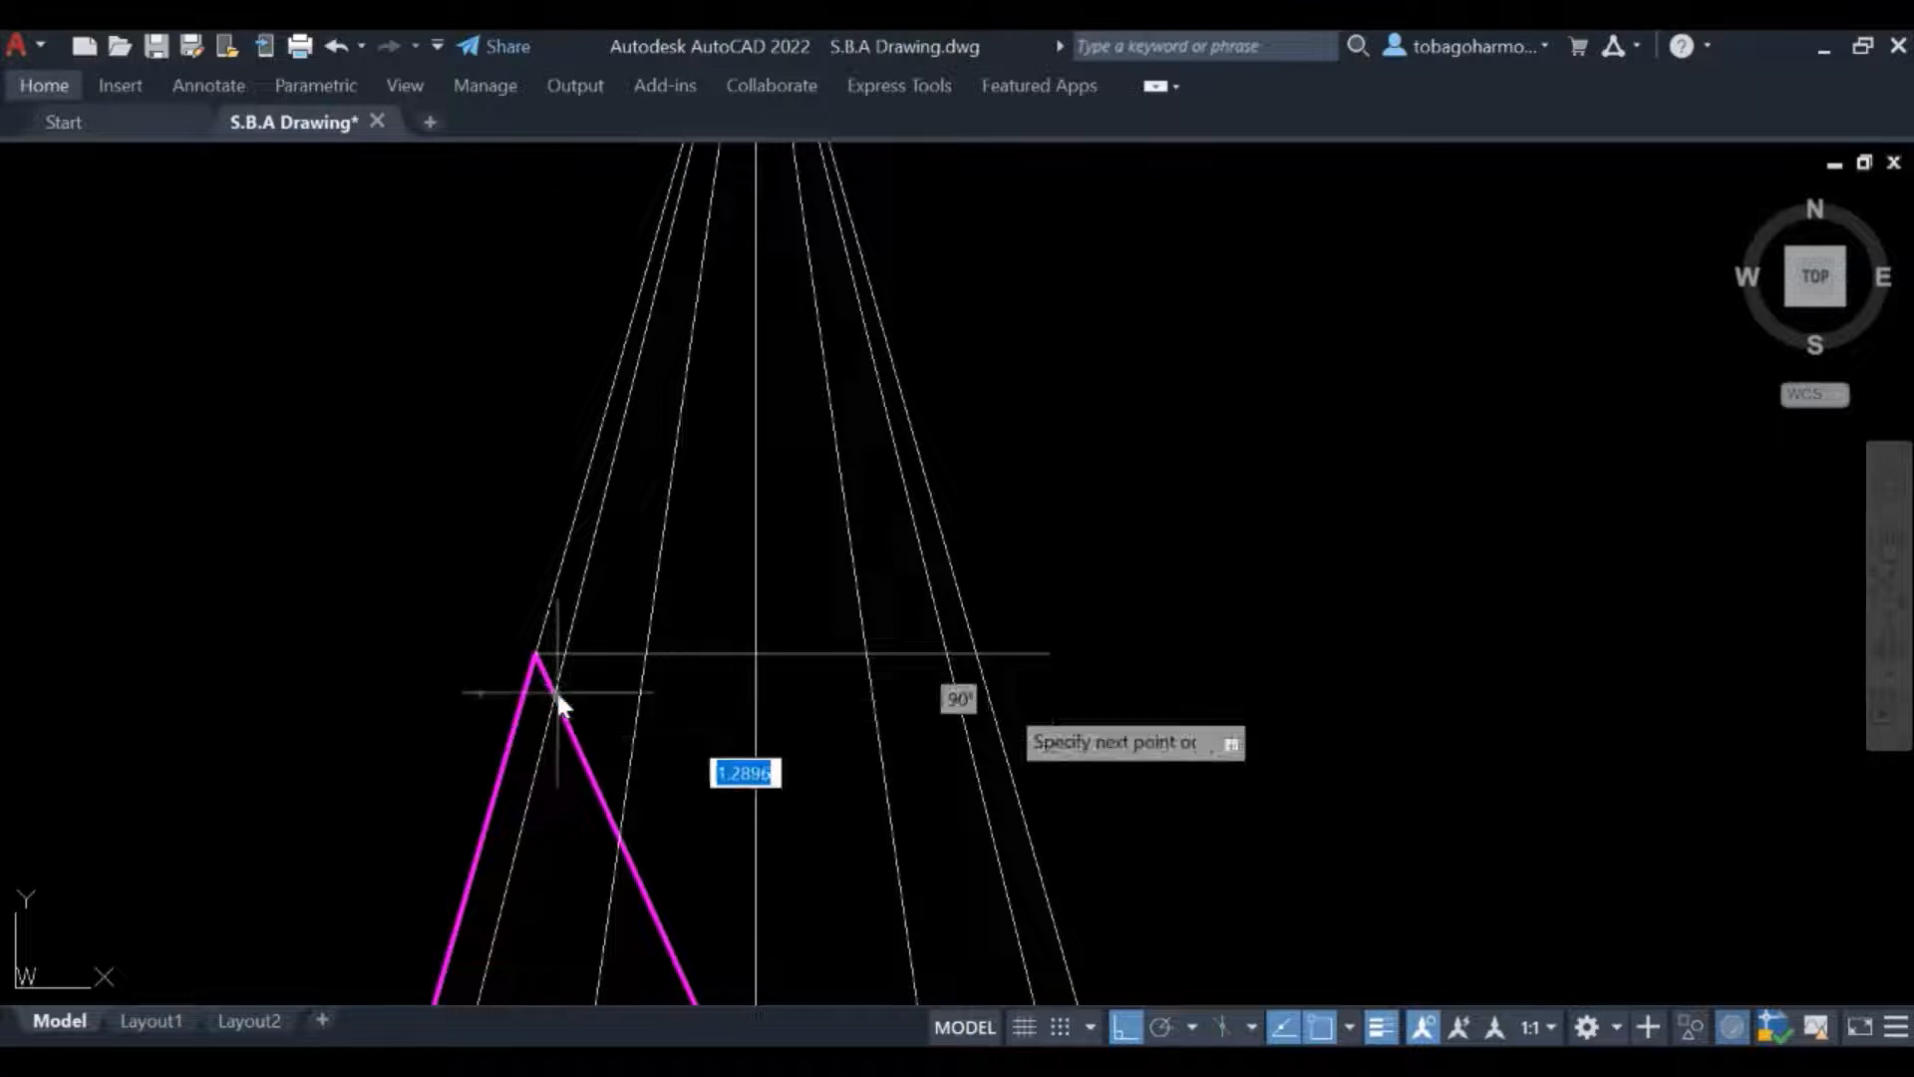
left_click(1145, 697)
key("Escape")
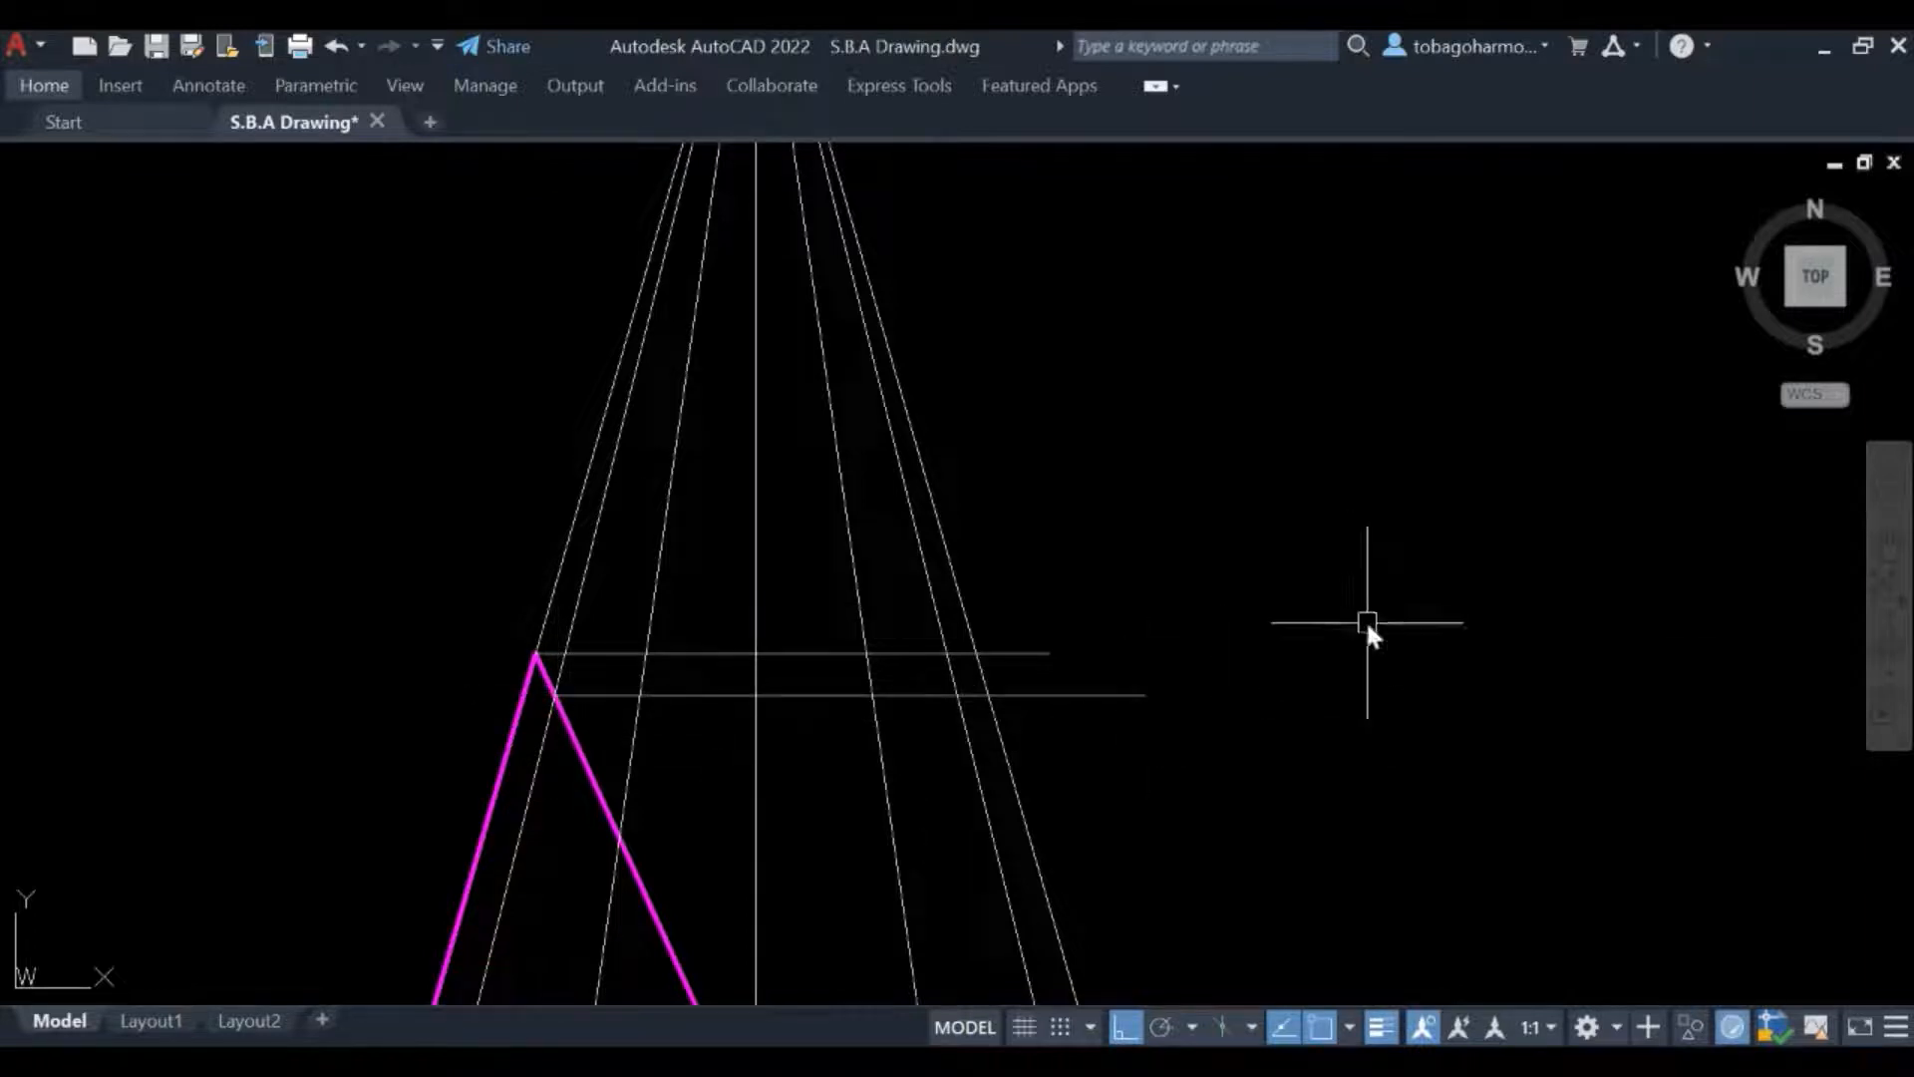
key("Return")
left_click(617, 839)
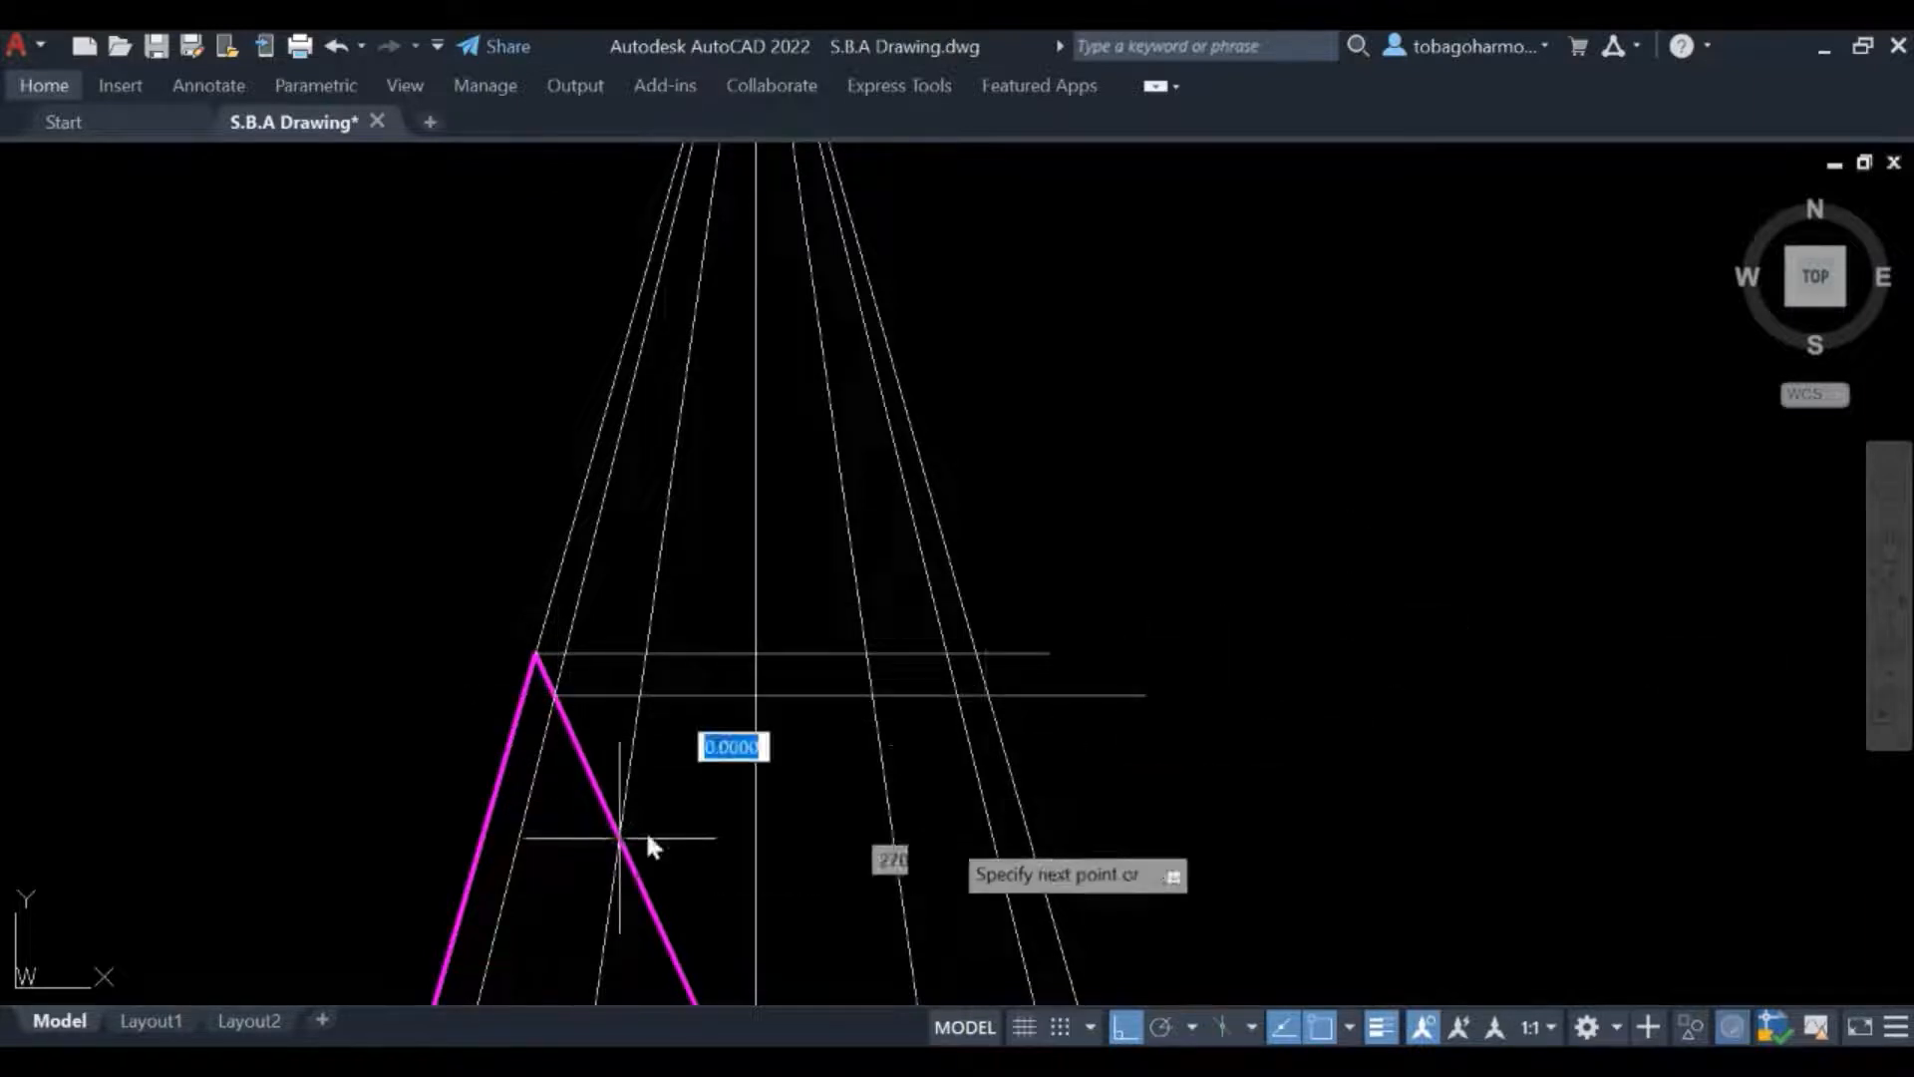
left_click(1142, 838)
key("Escape")
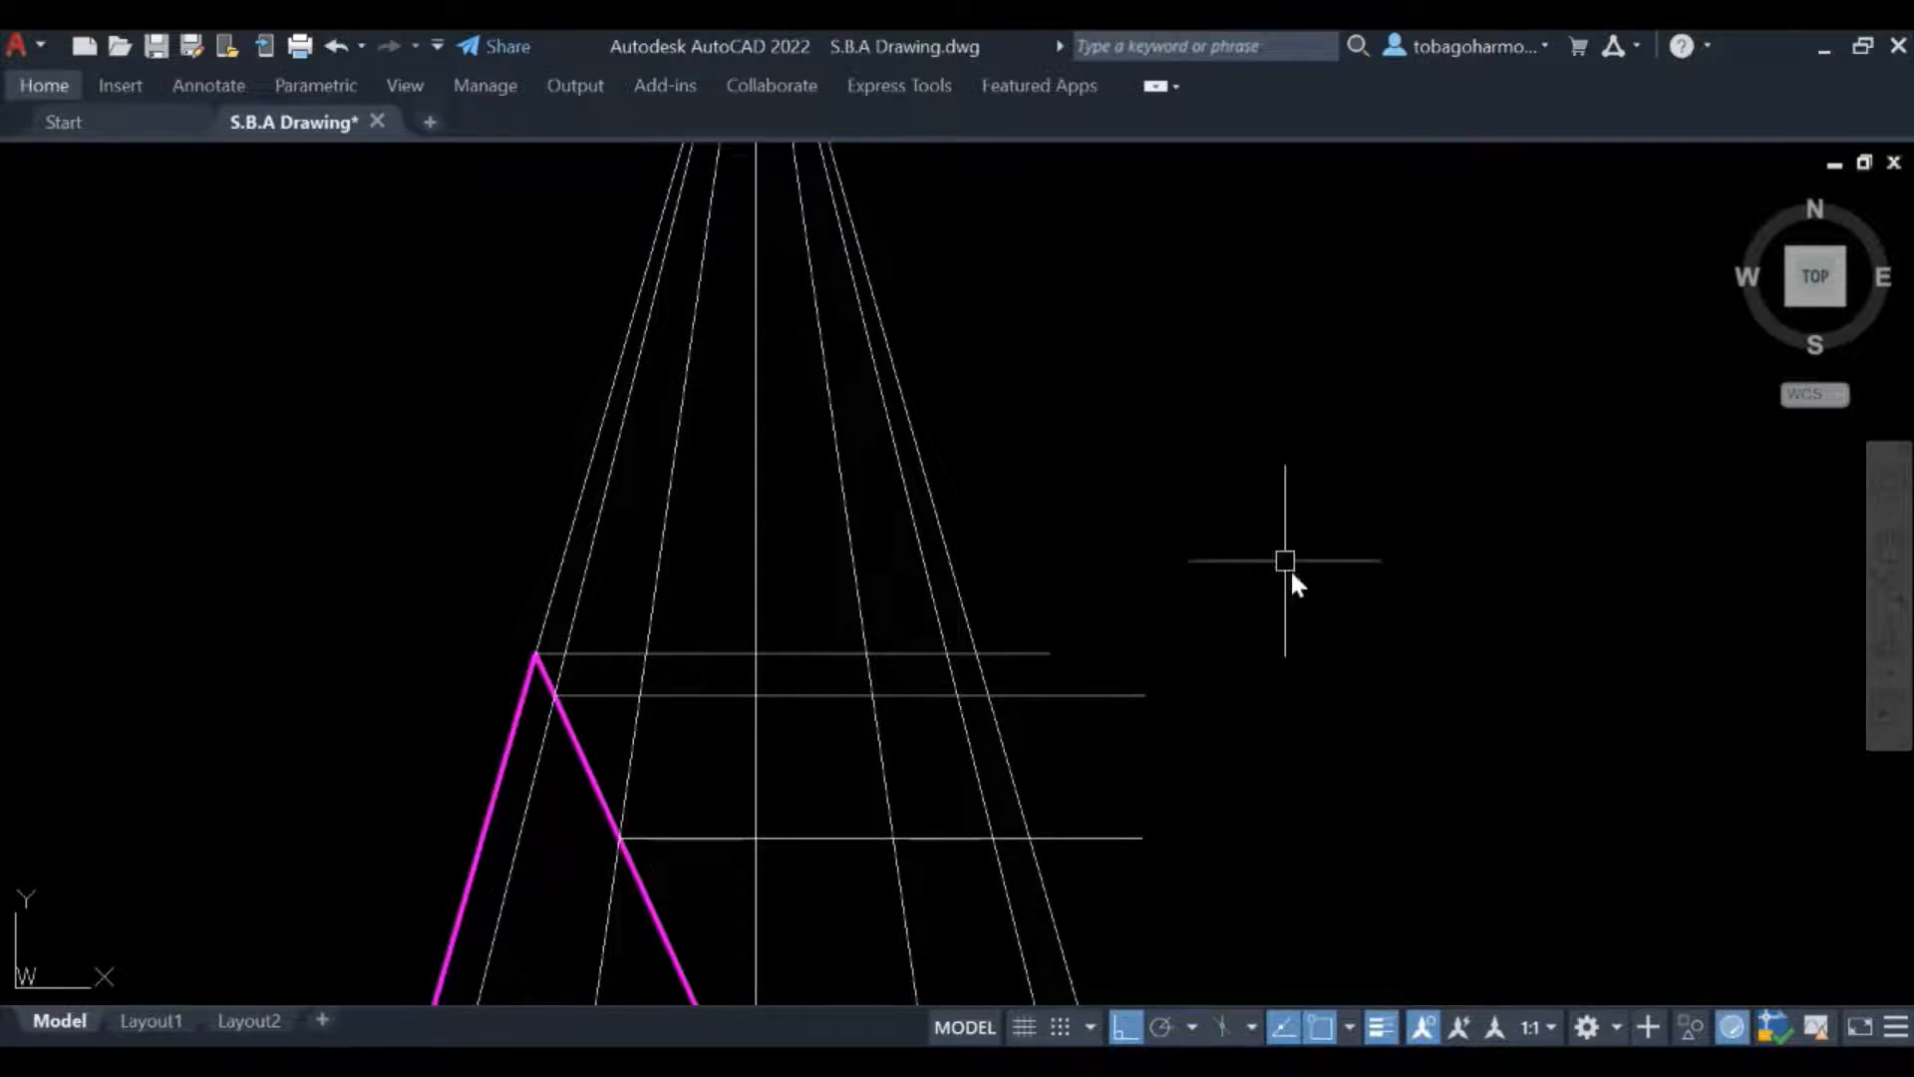
middle_click_drag(1283, 560, 1171, 244)
key("Return")
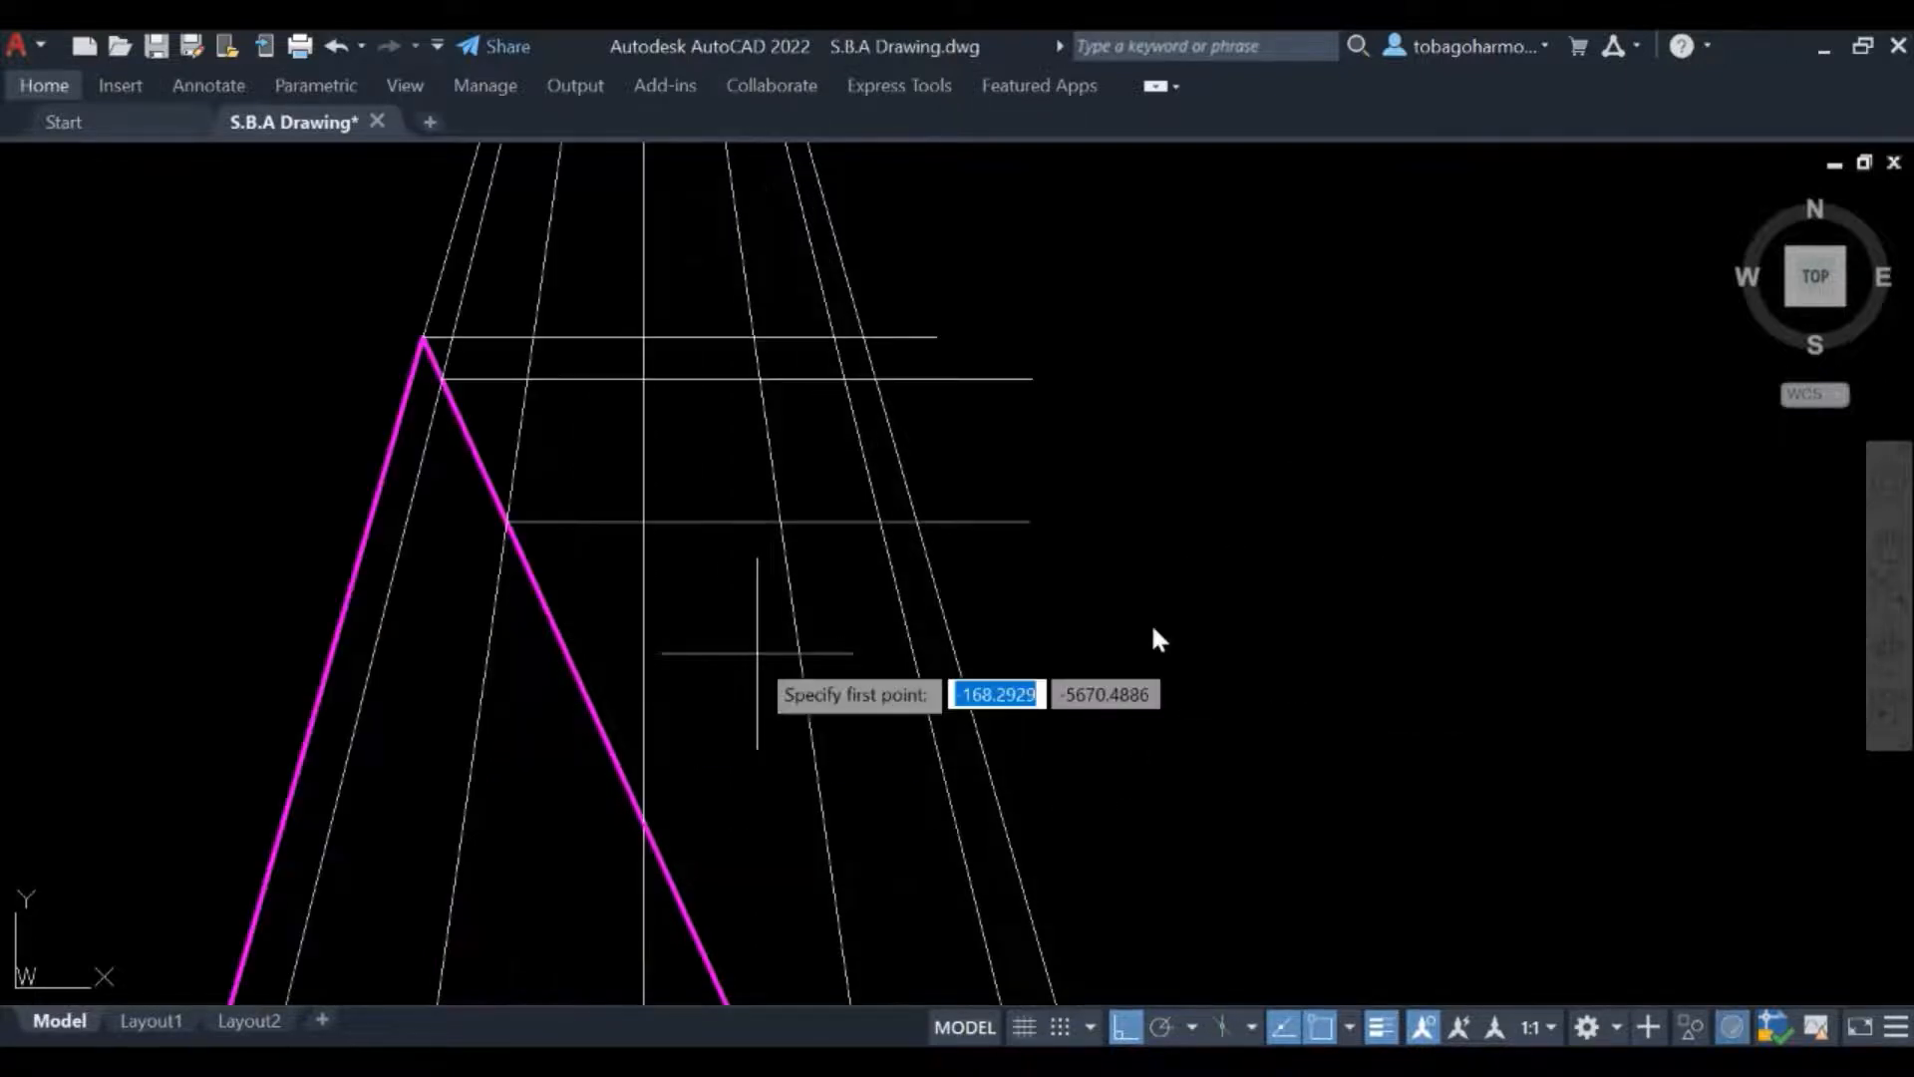
left_click(644, 820)
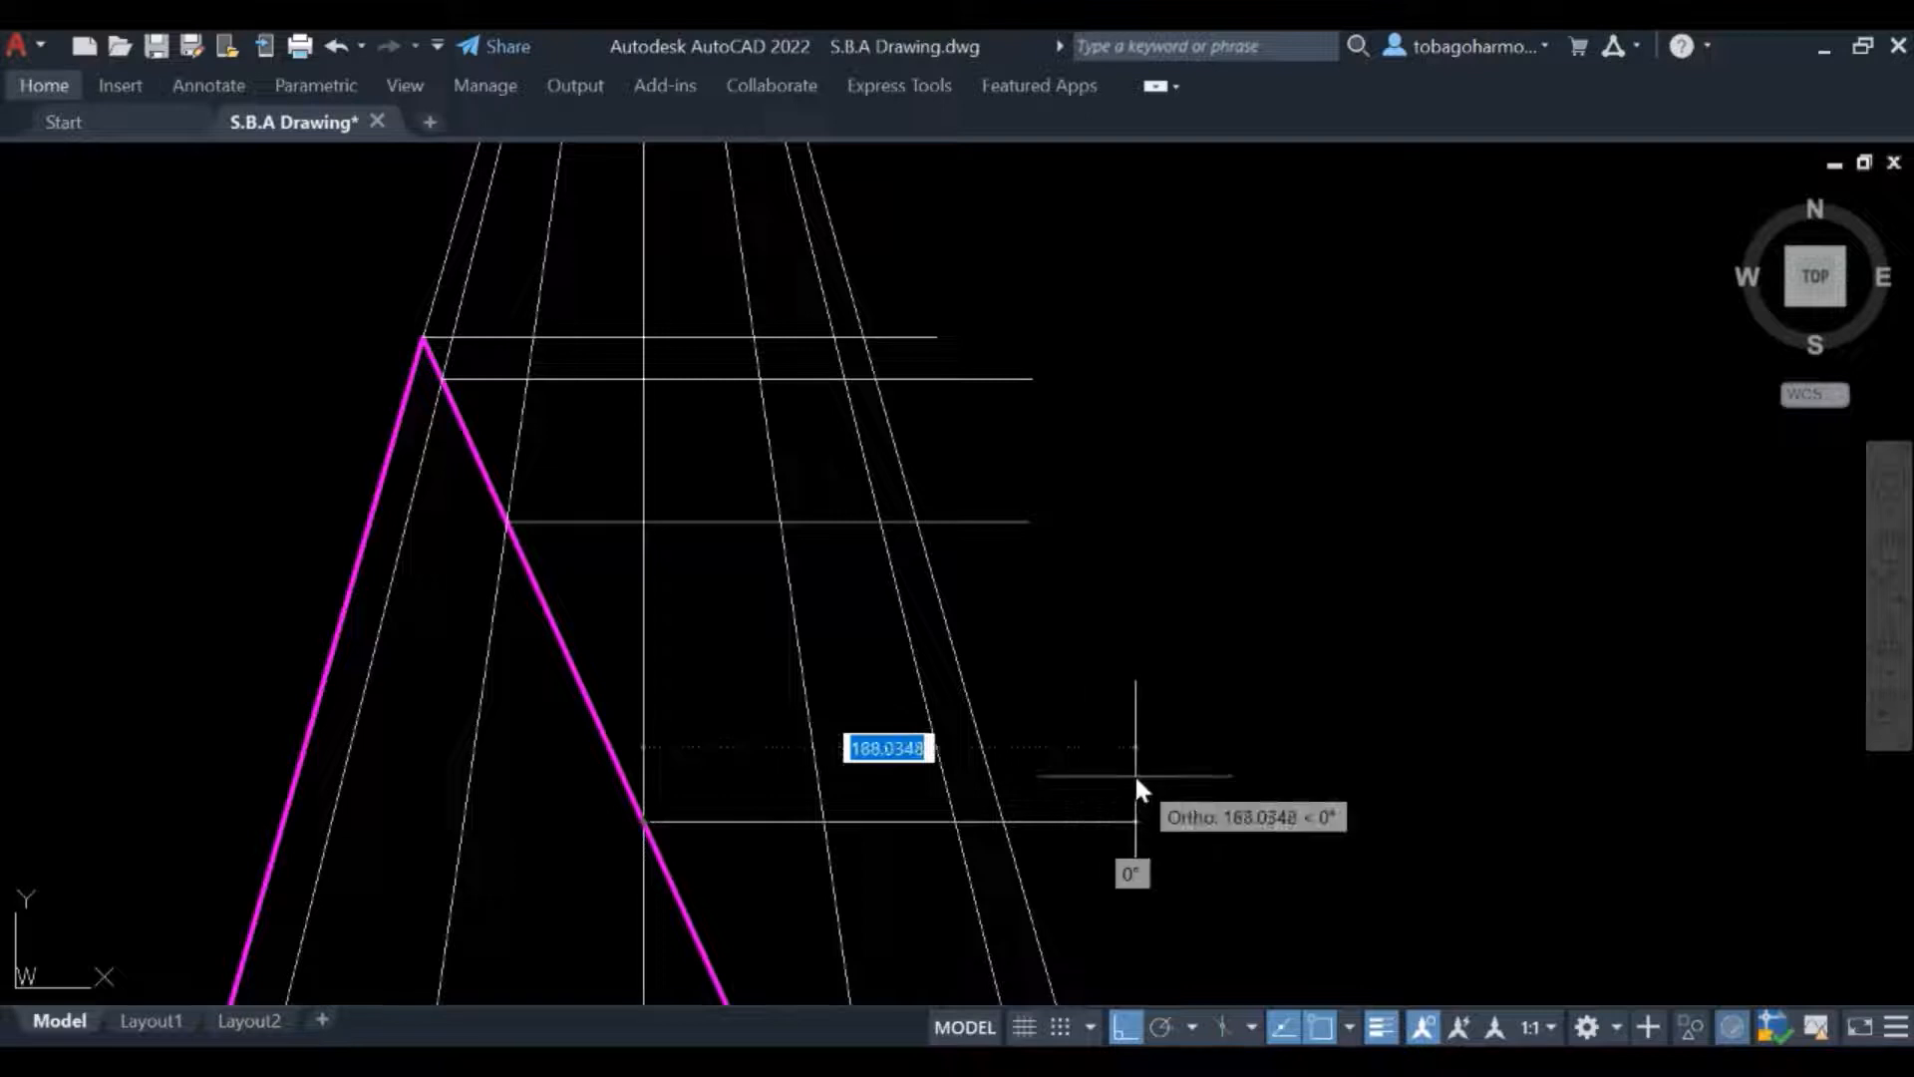
key("Escape")
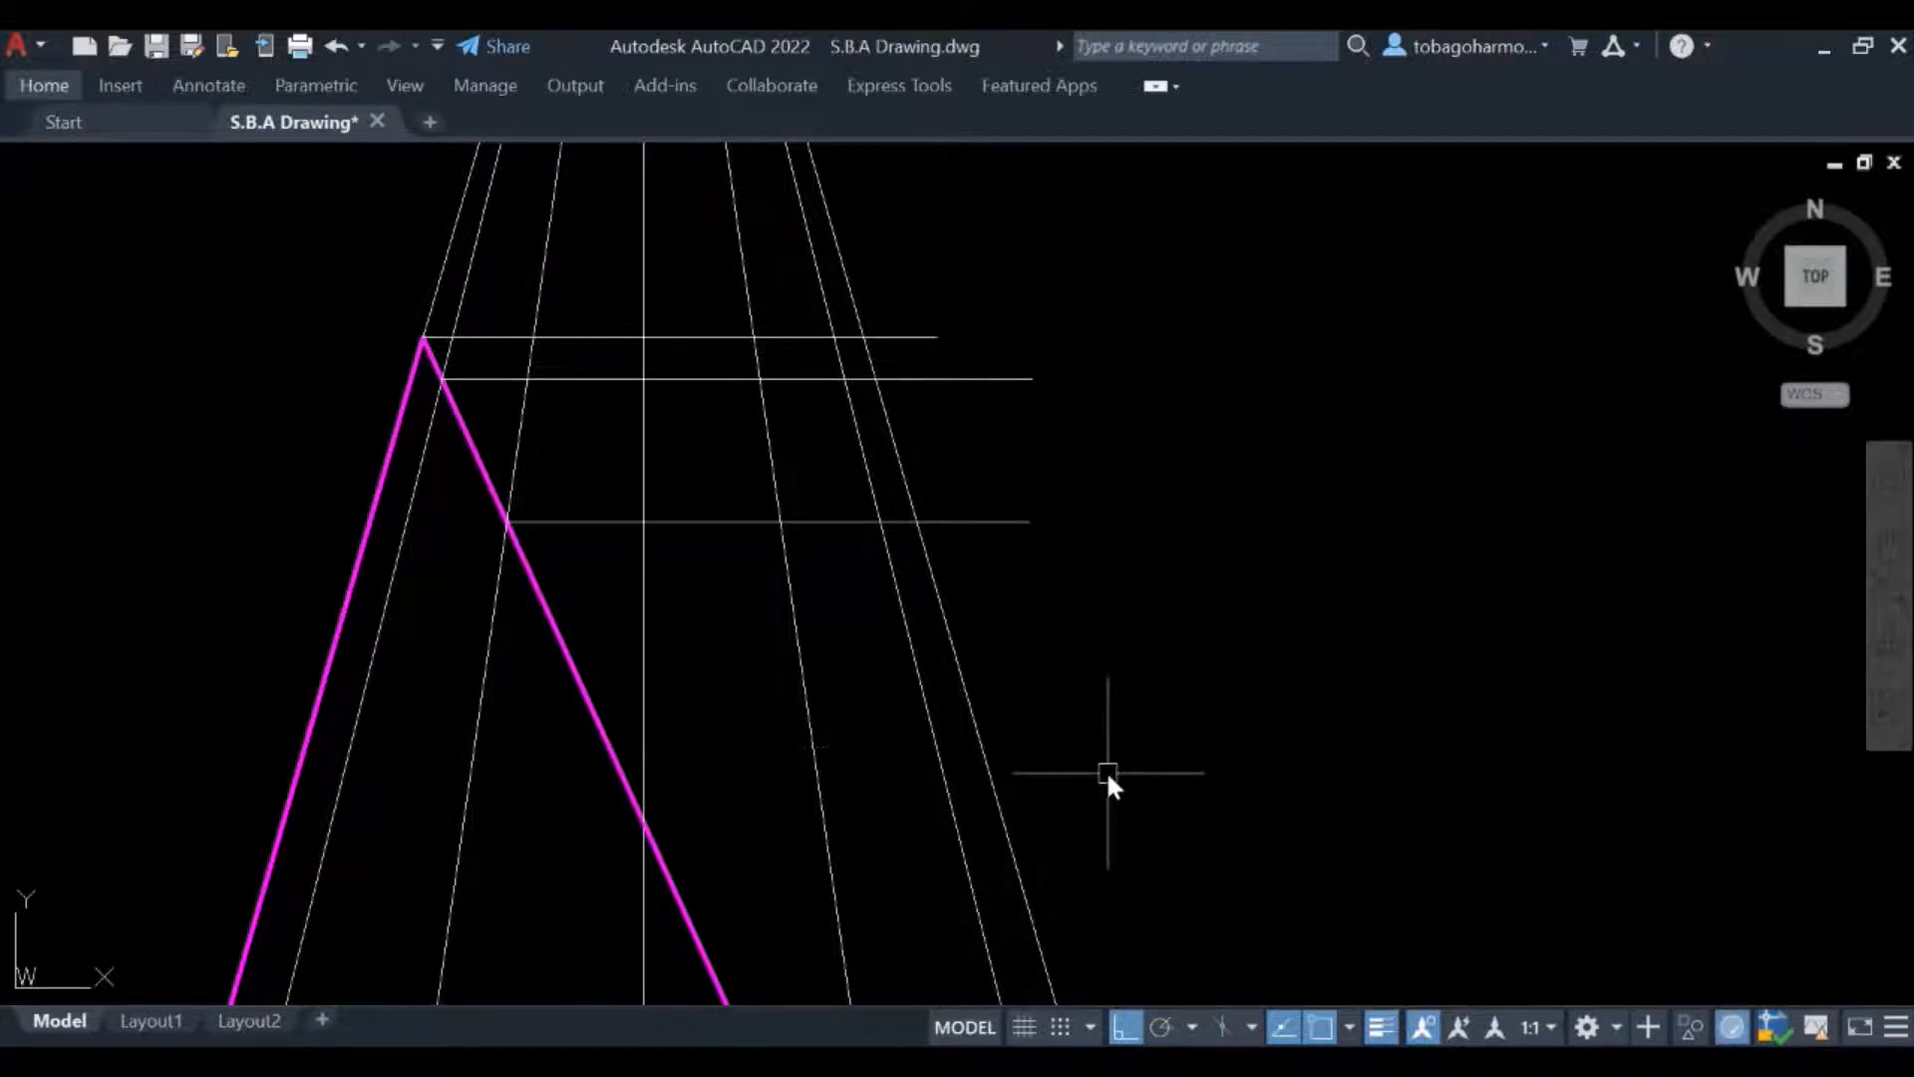
Draw a horizontal line from where the cut crosses the cone's vertical axis to beyond the right-hand side
key("Return")
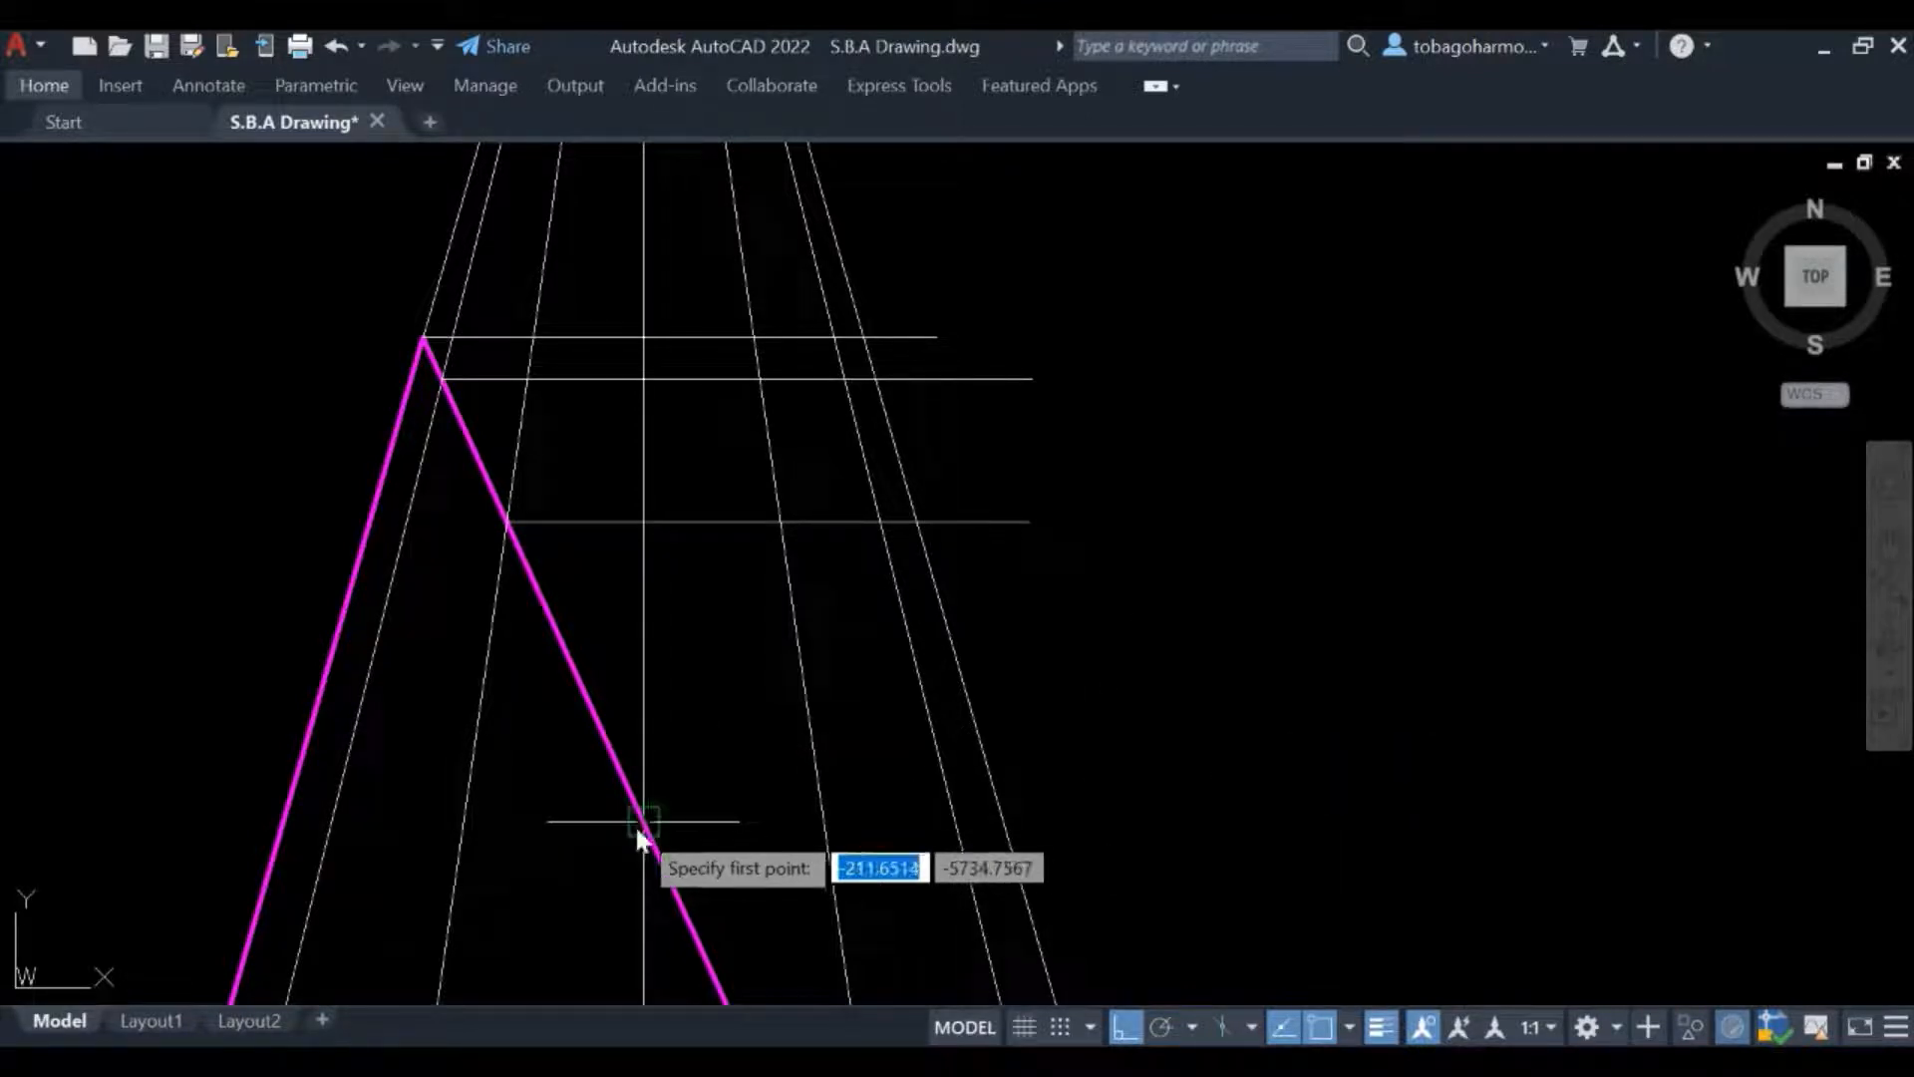
left_click(644, 820)
left_click(1125, 823)
key("Return")
Draw a horizontal line from the cut's crossing with the first generator right of the axis to beyond the cone's side
key("Return")
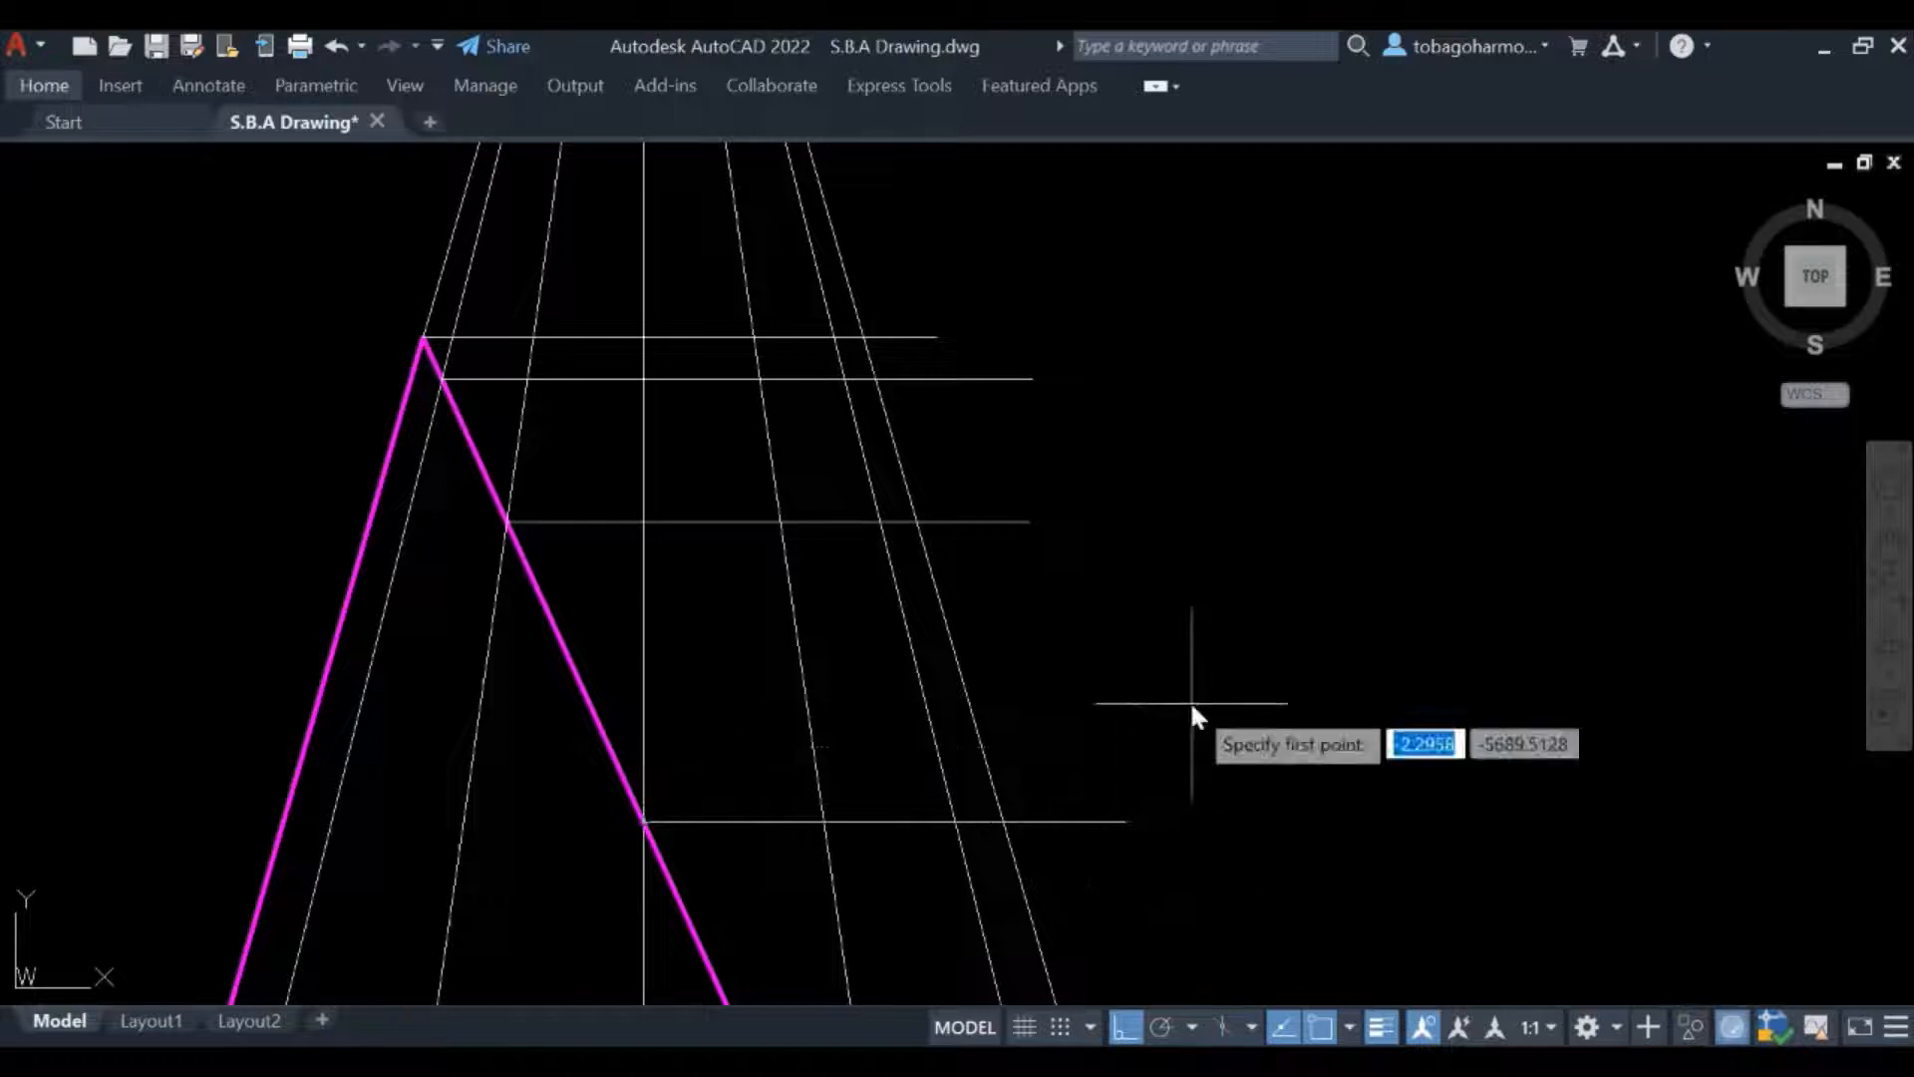
middle_click_drag(853, 755, 774, 402)
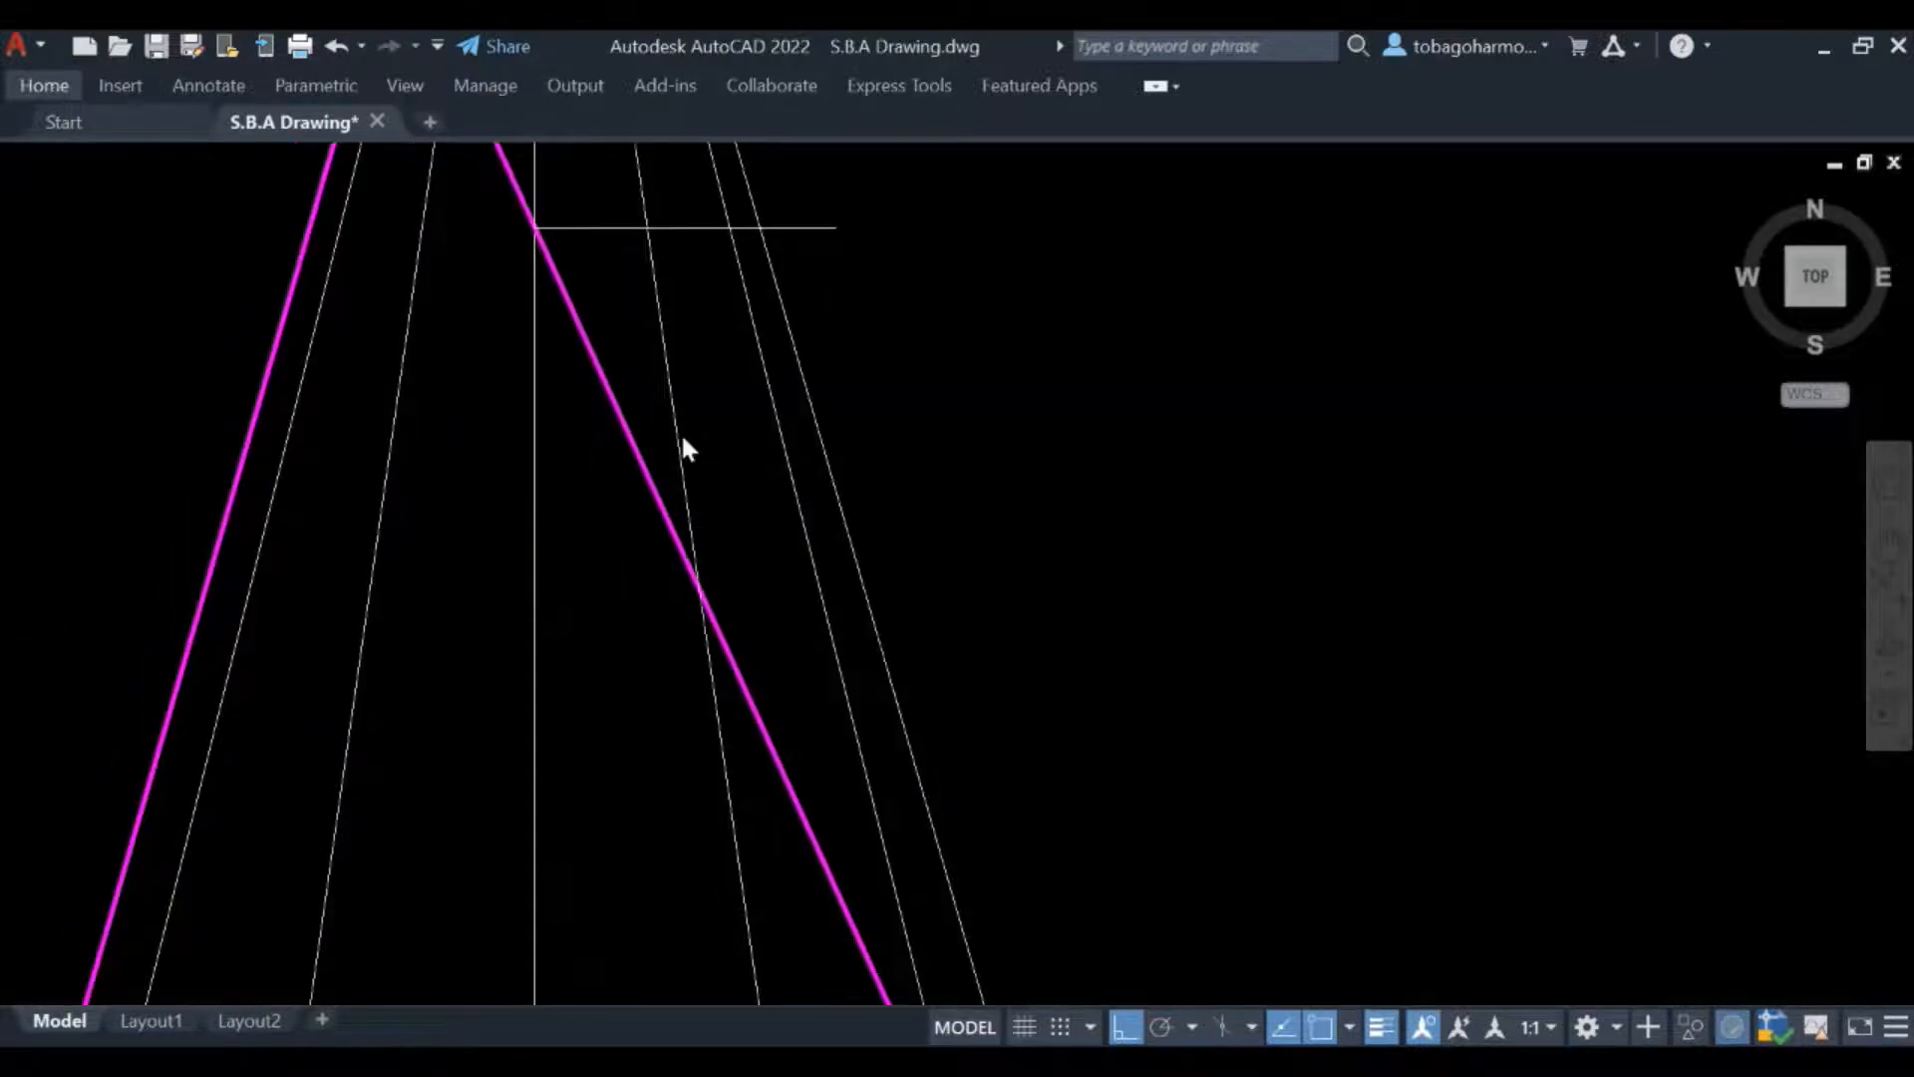
key("Return")
left_click(701, 589)
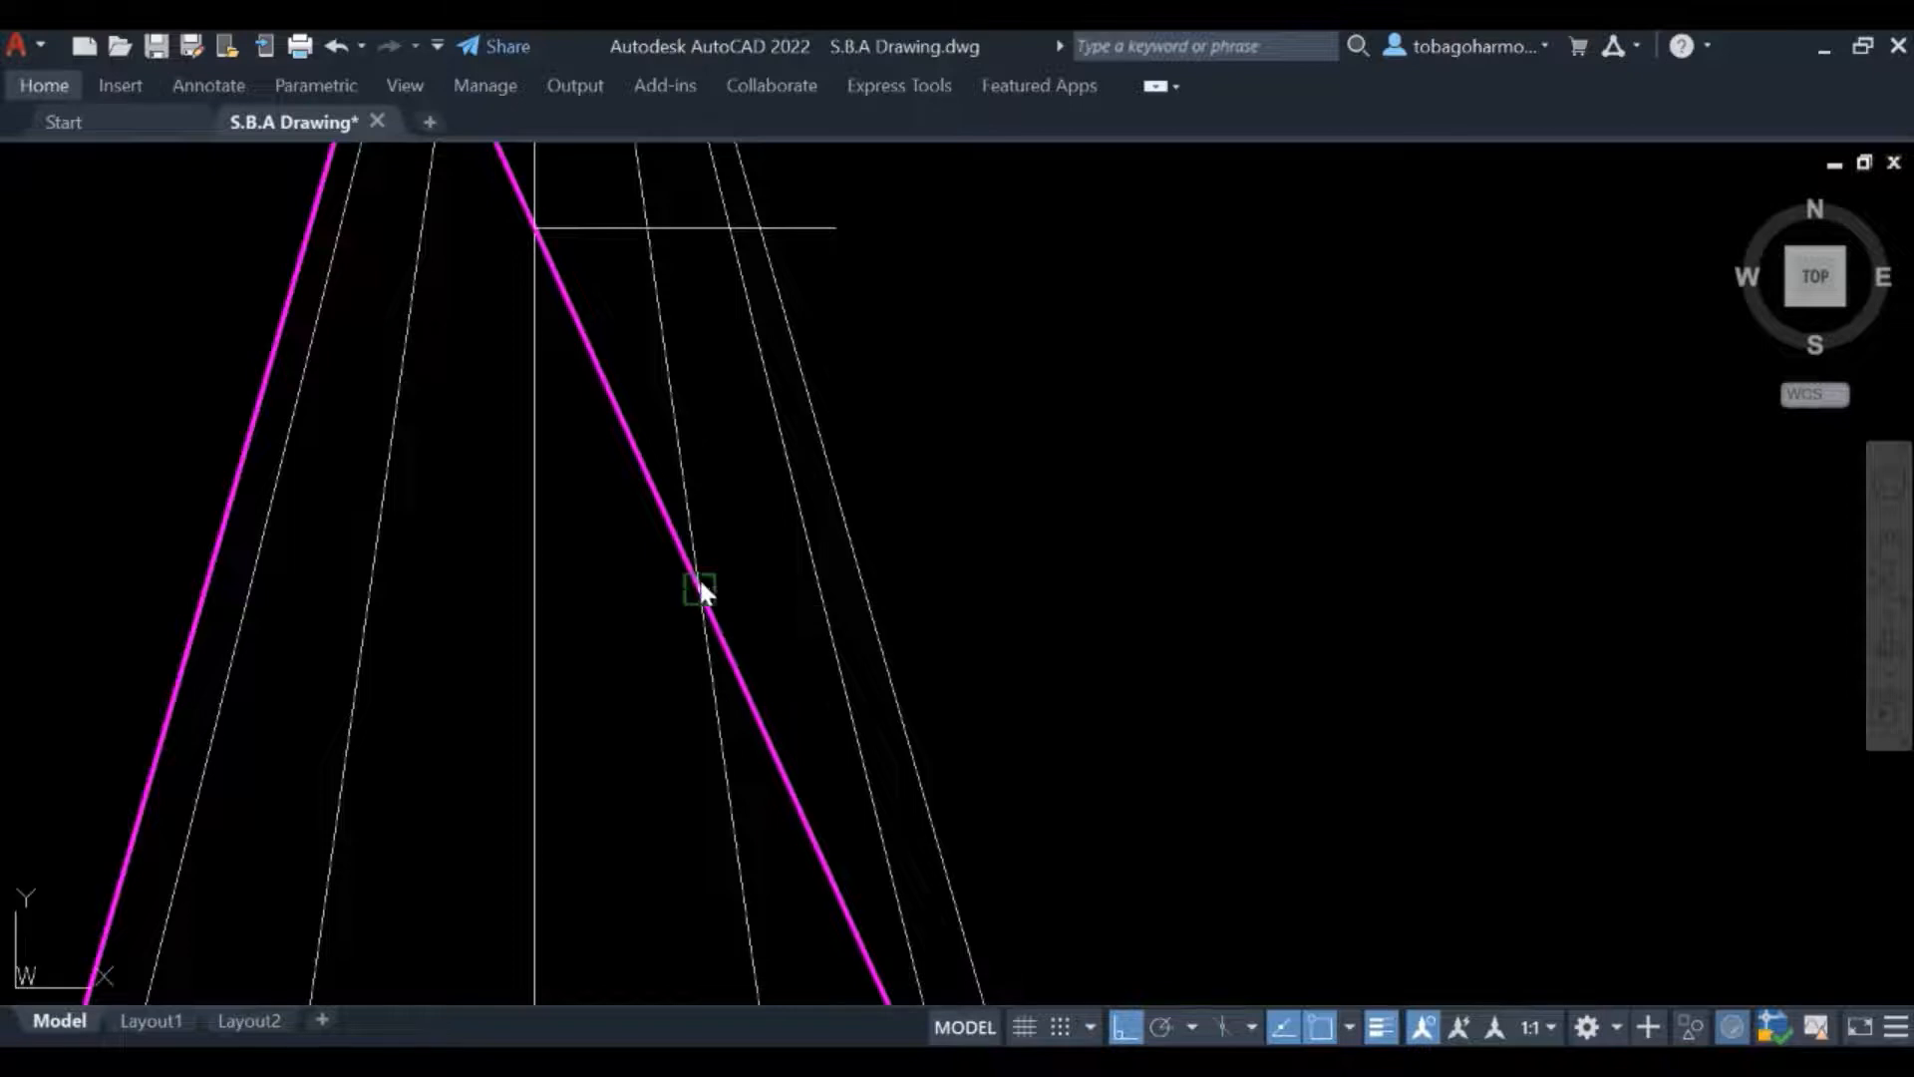
left_click(944, 573)
key("Escape")
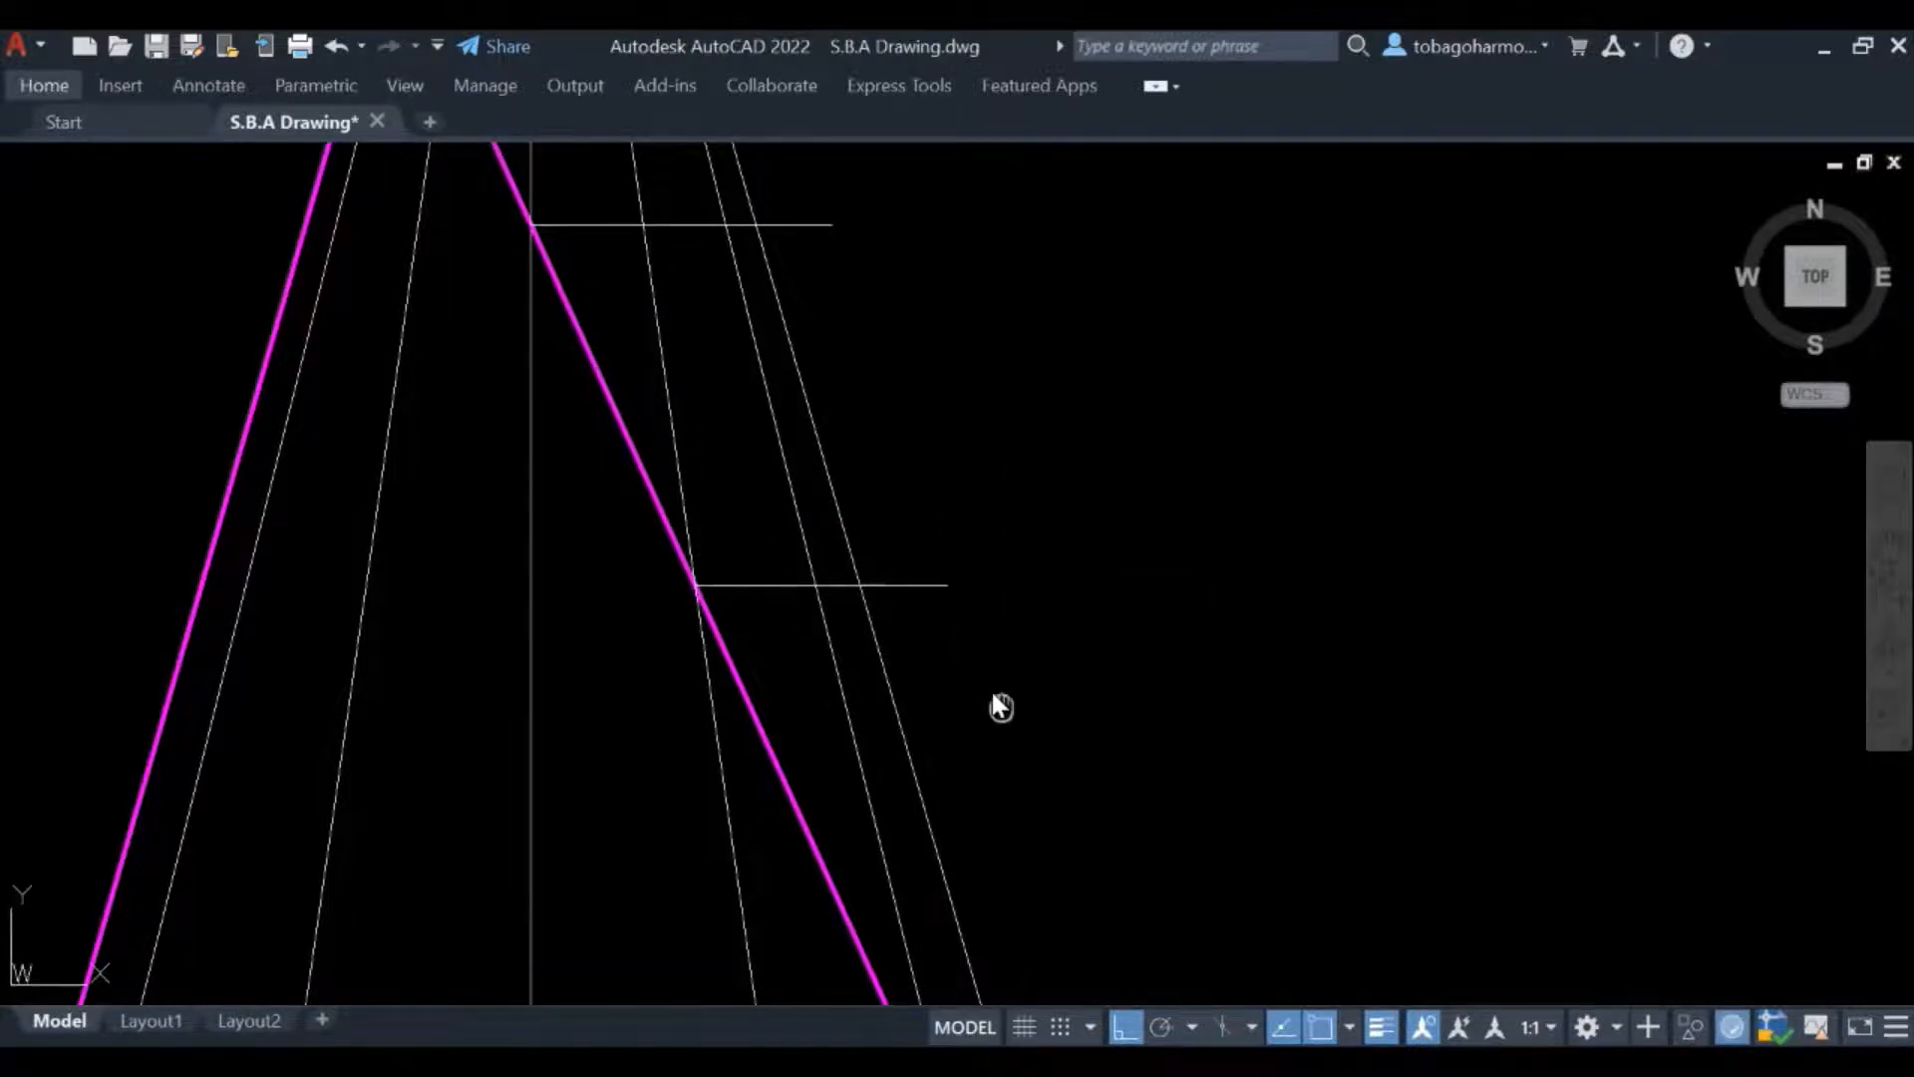
Draw a short horizontal line from the cut's lowest generator crossing to just past the cone's right-hand side
middle_click_drag(999, 707, 865, 360)
scroll(897, 424, "down", 2)
middle_click_drag(1026, 574, 895, 428)
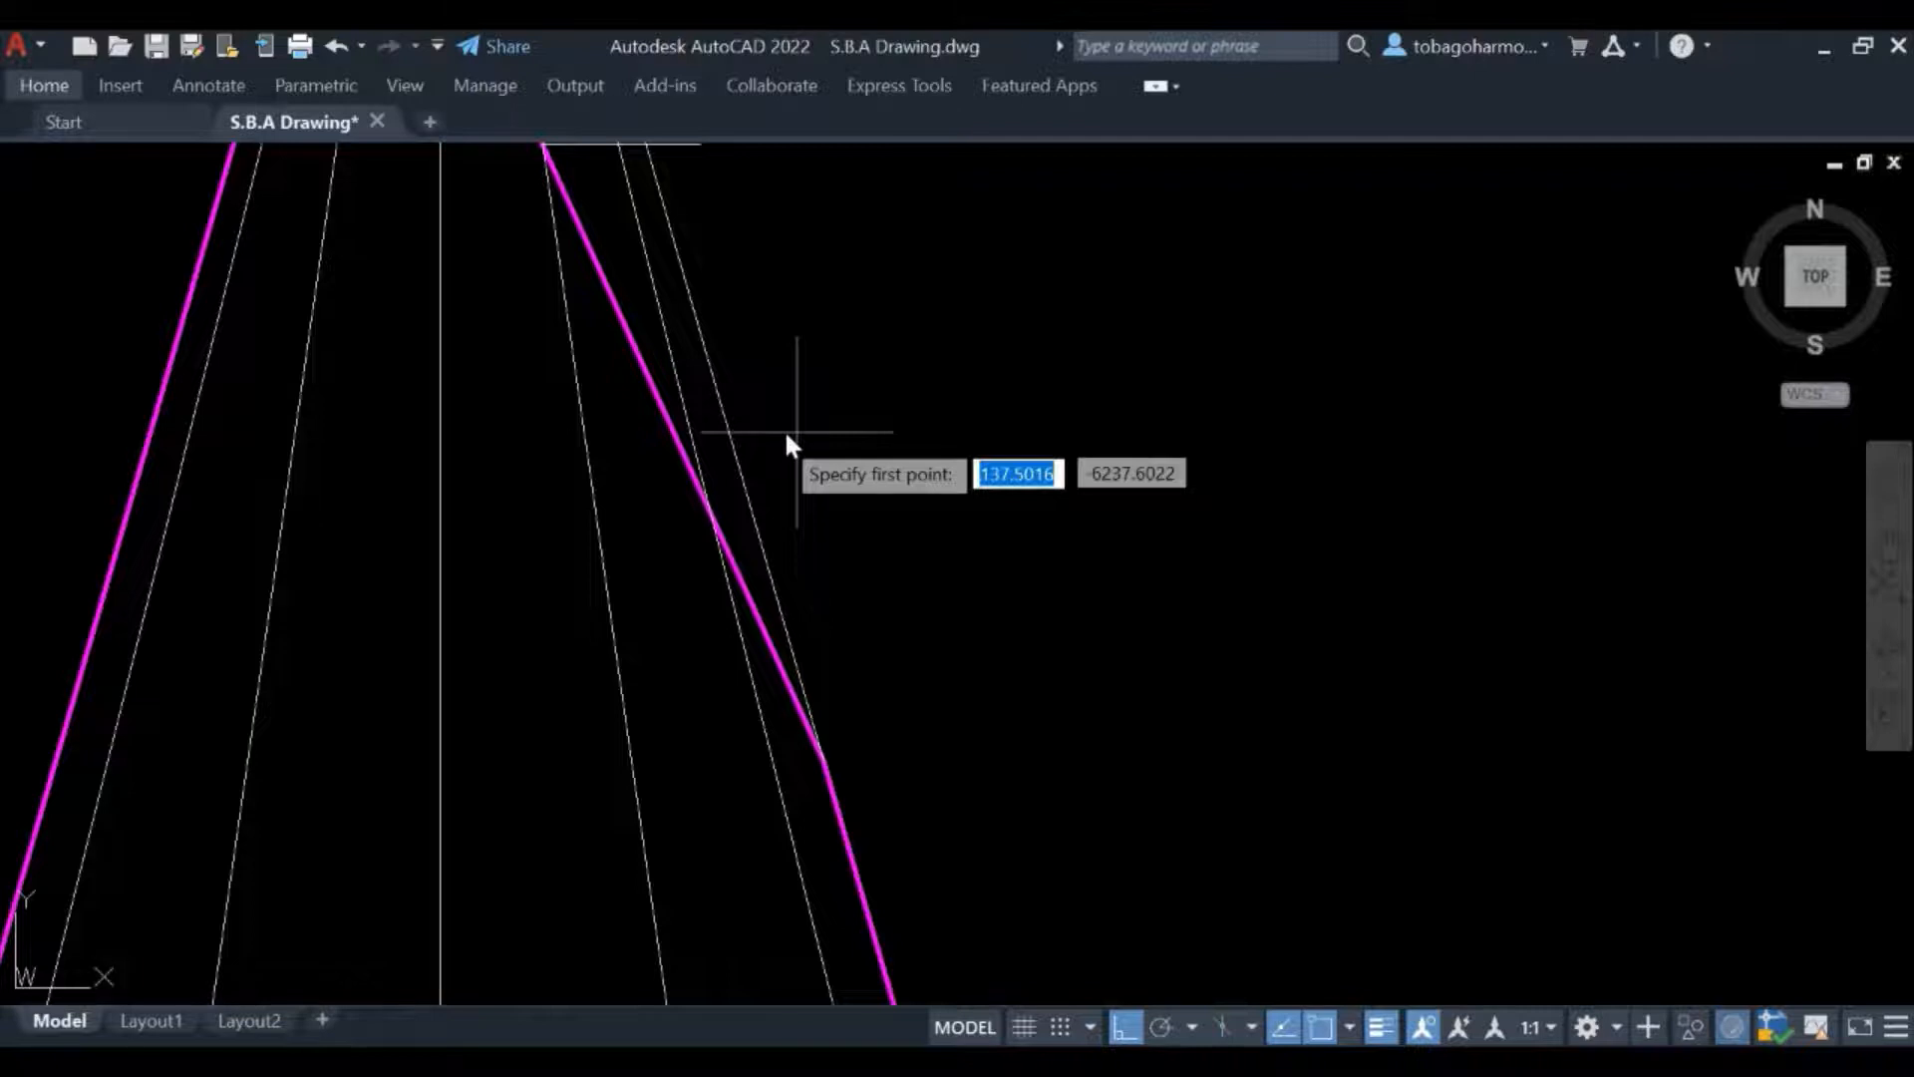
left_click(713, 510)
left_click(825, 511)
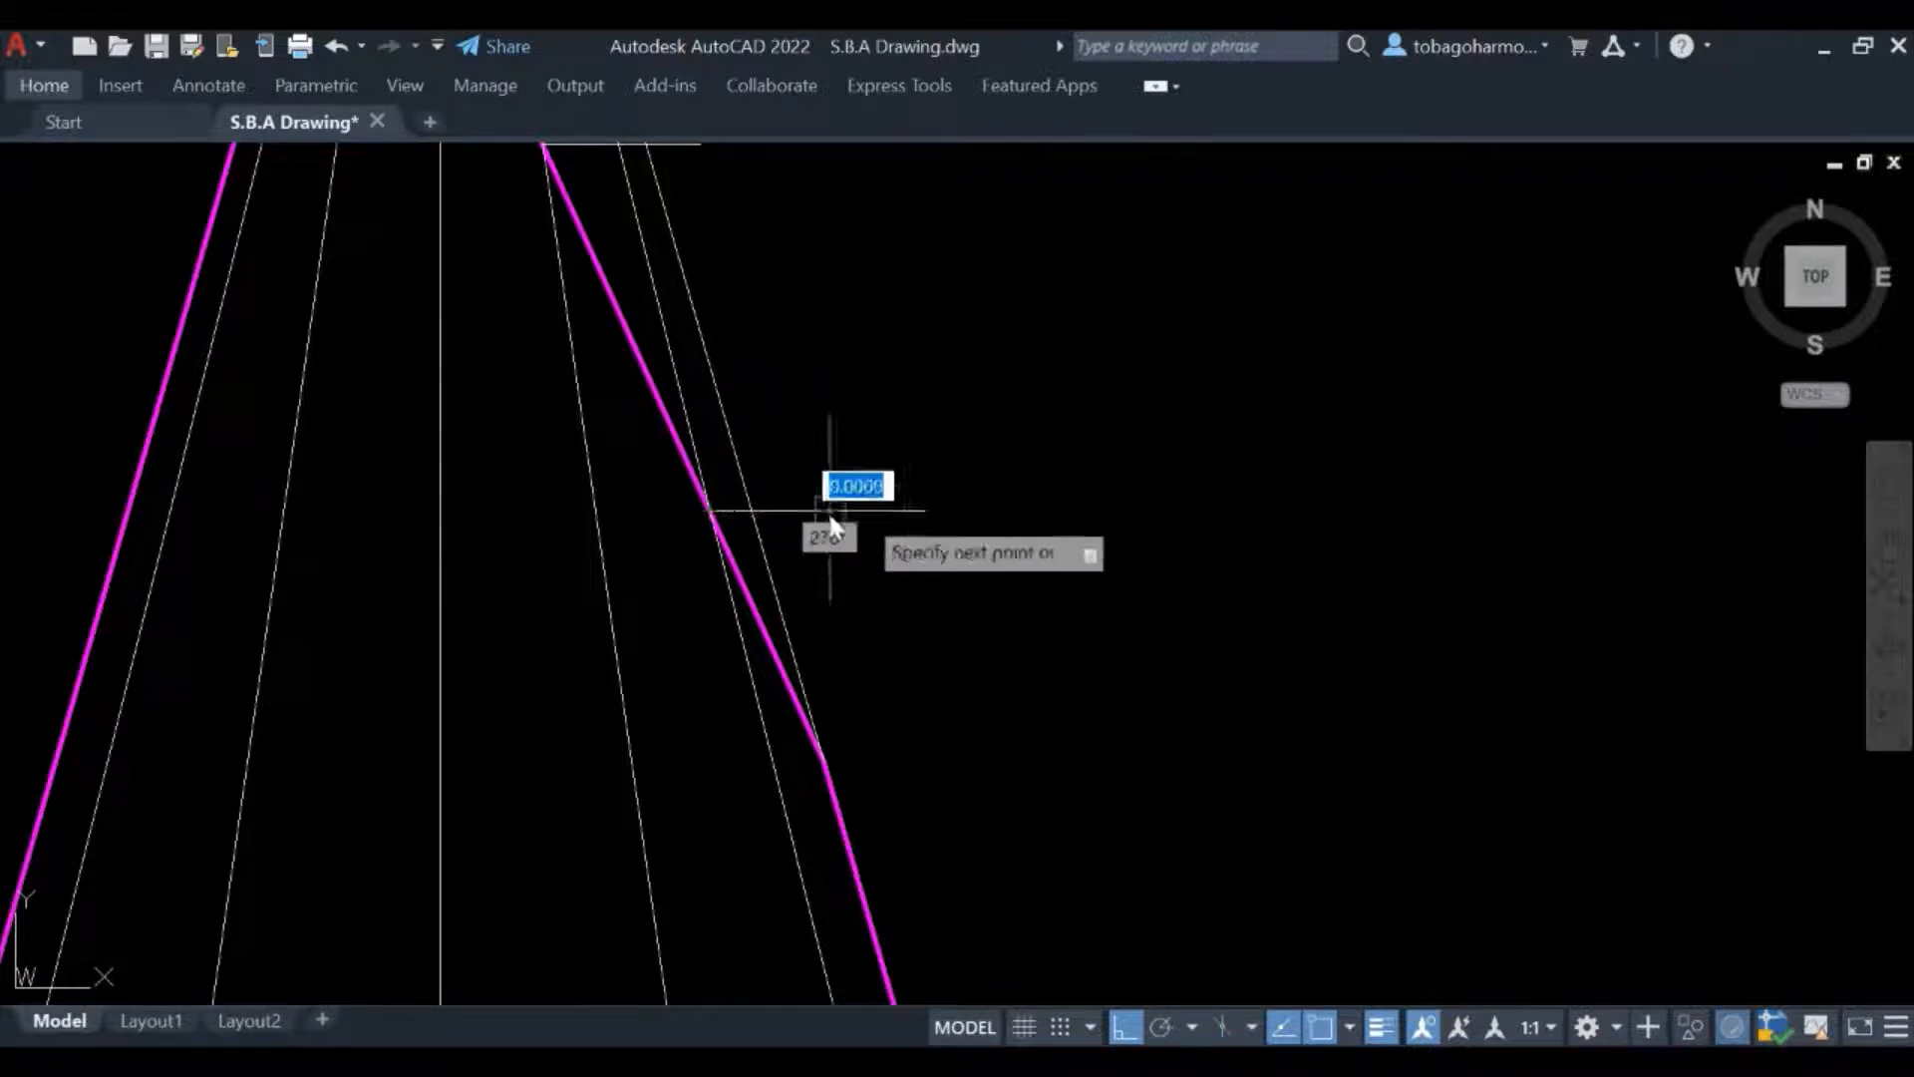
key("Return")
Trim the overhanging ends of the upper four horizontal projection lines back to the cone's right-hand side
scroll(997, 556, "down", 3)
scroll(1103, 460, "up", 2)
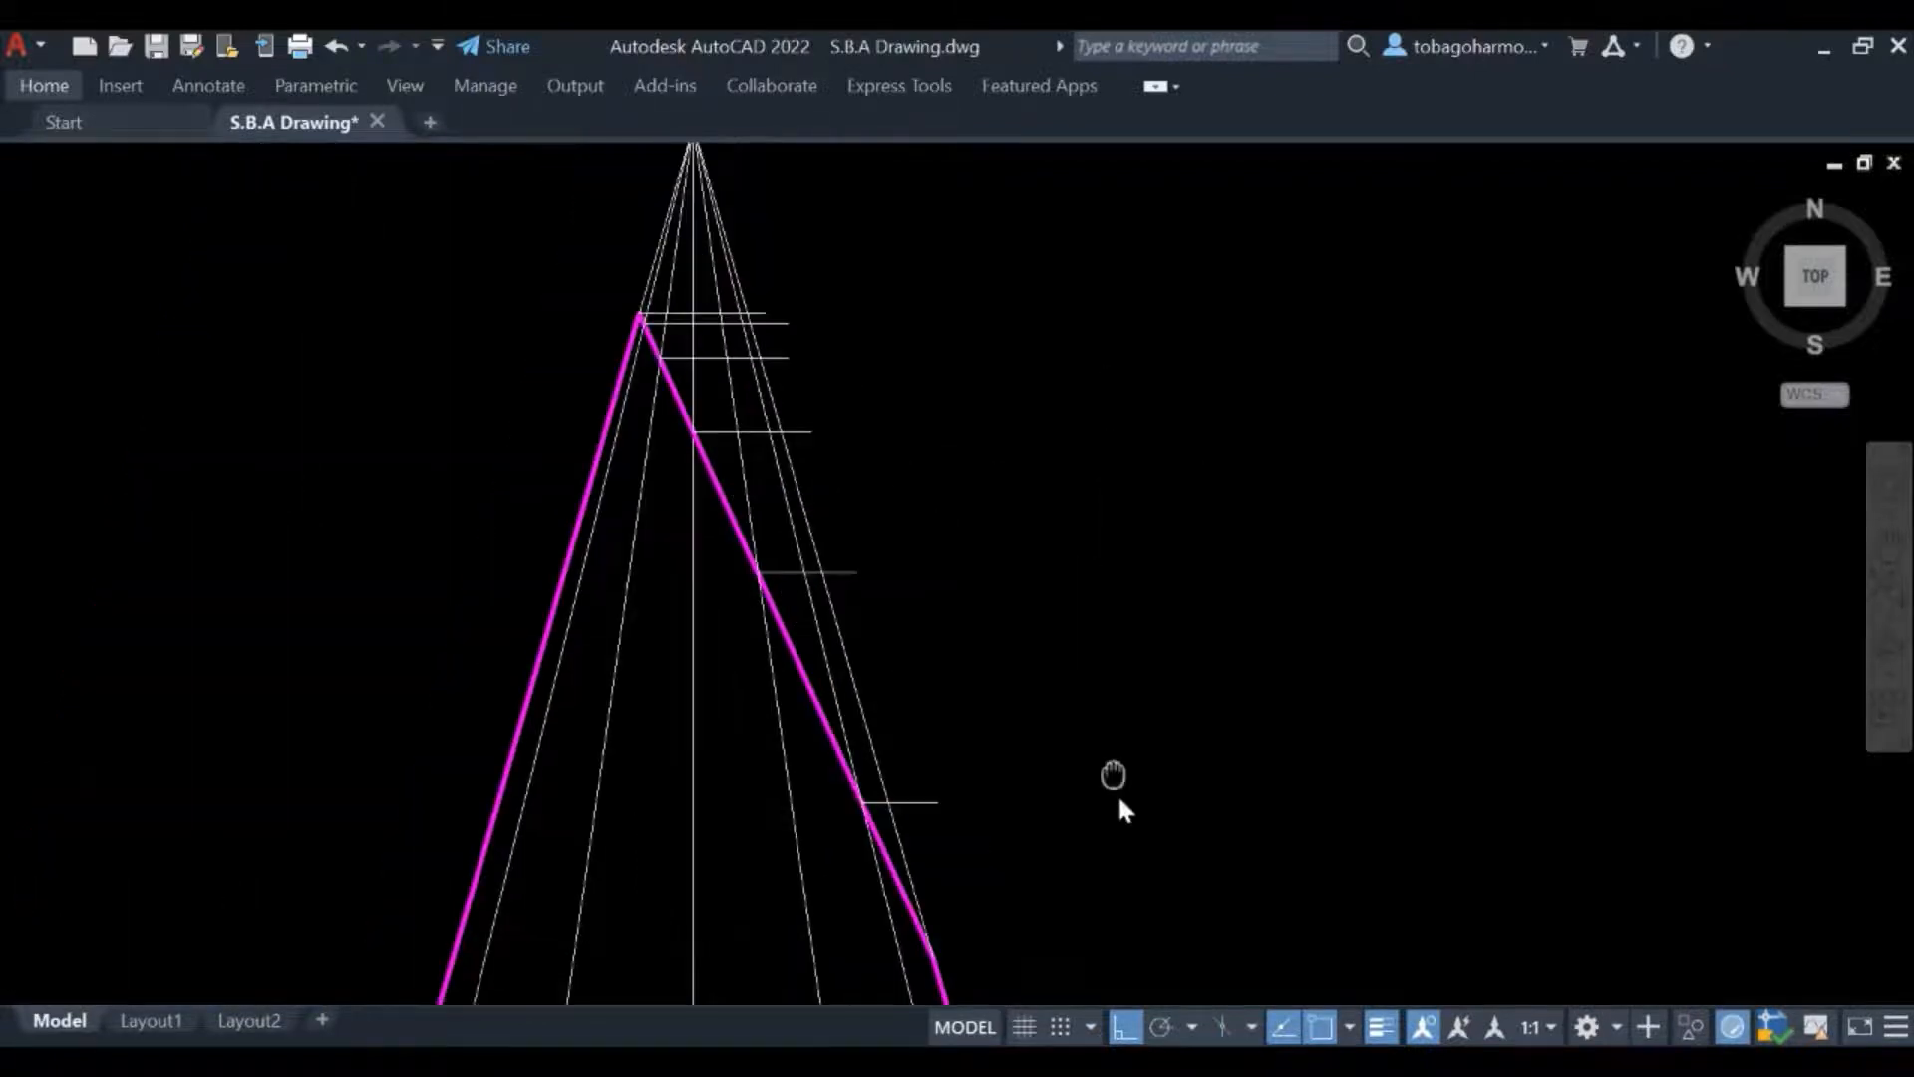
scroll(1110, 782, "down", 1)
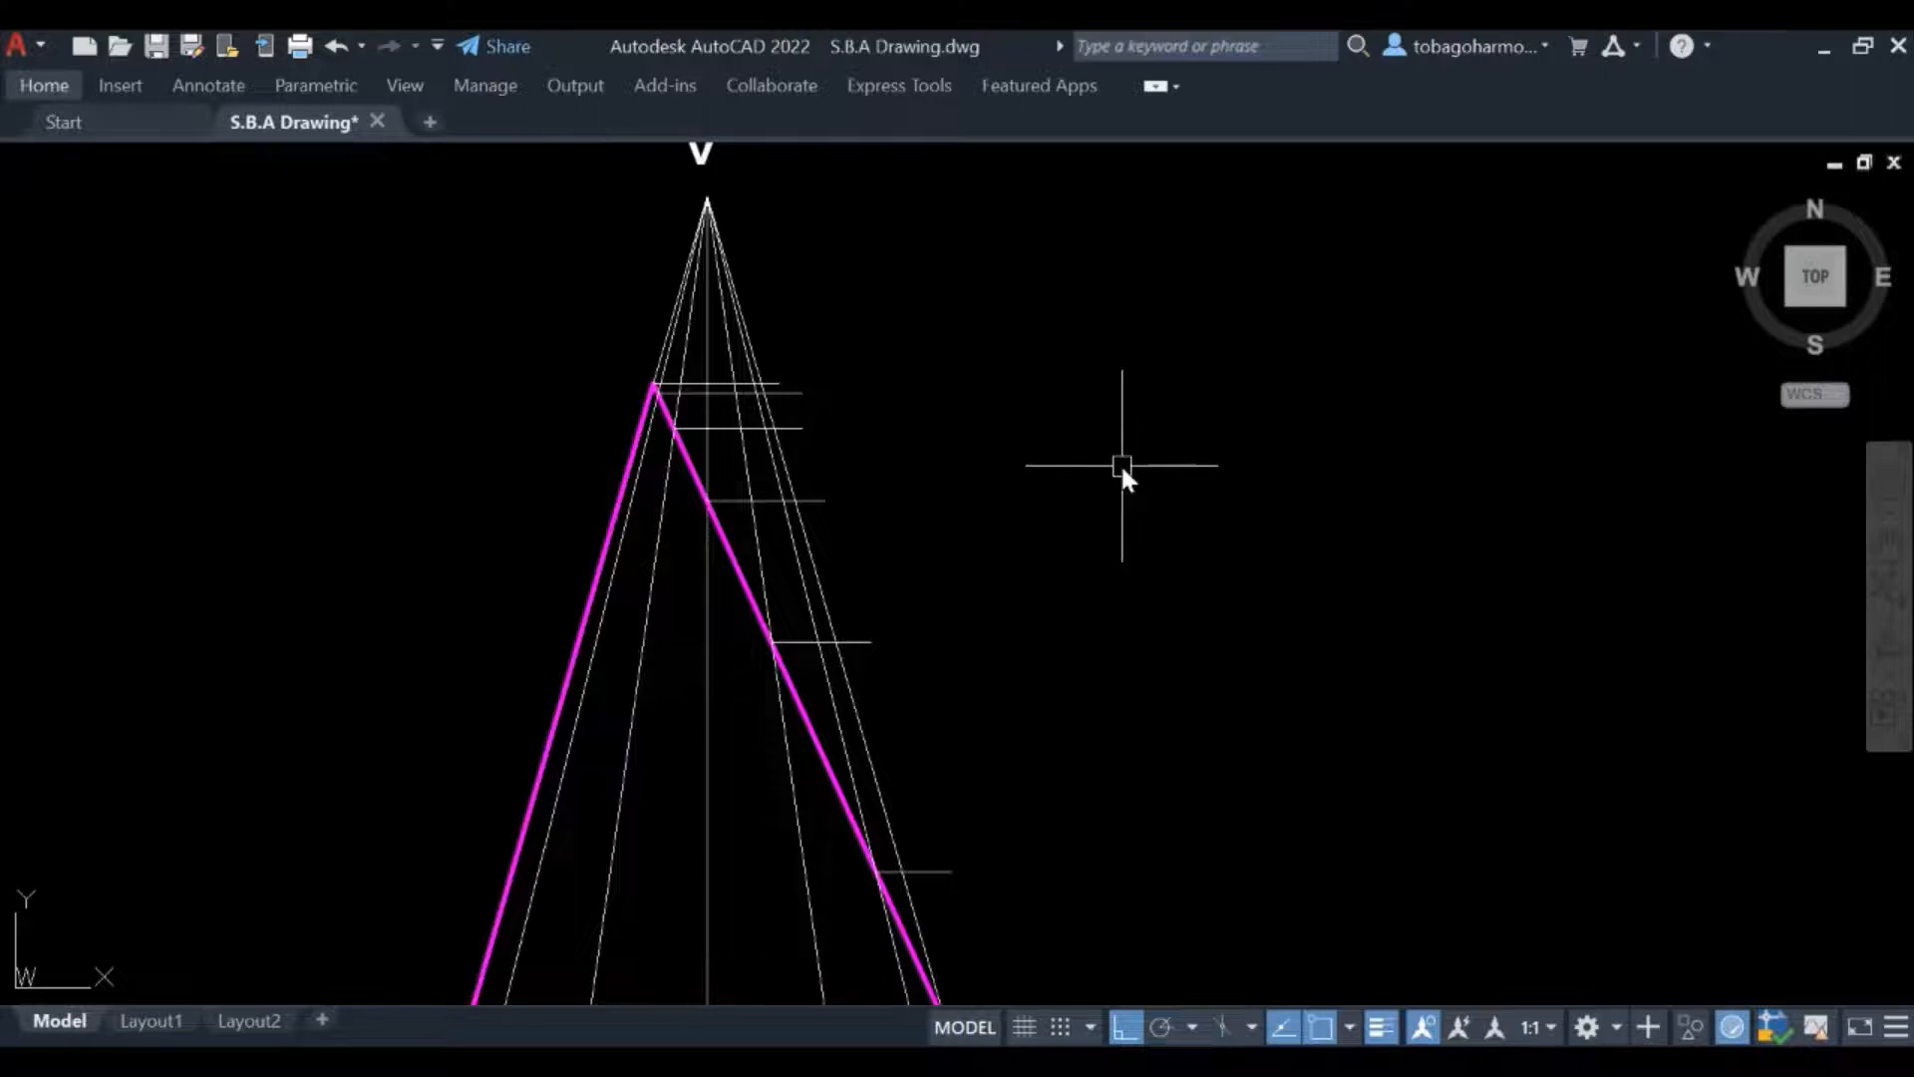
type("trim")
key("Return")
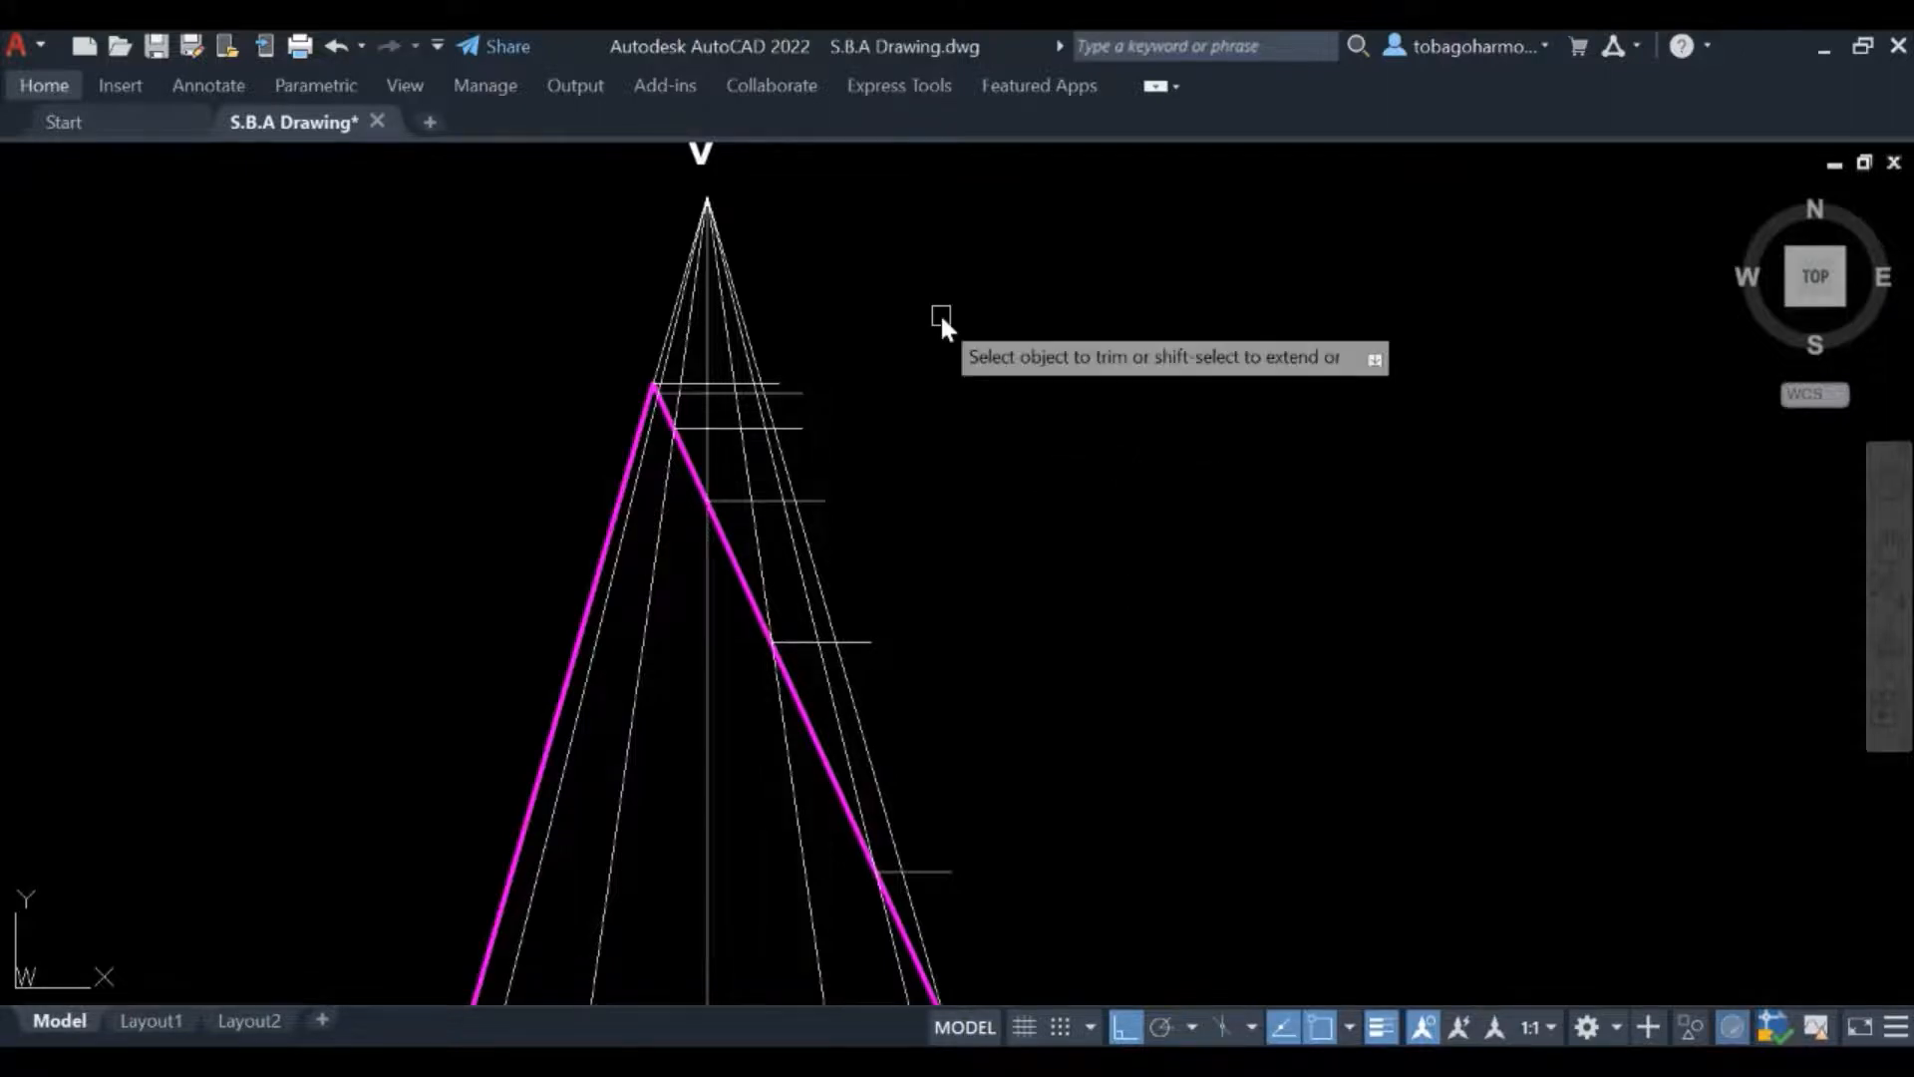
scroll(939, 313, "up", 4)
left_click(536, 437)
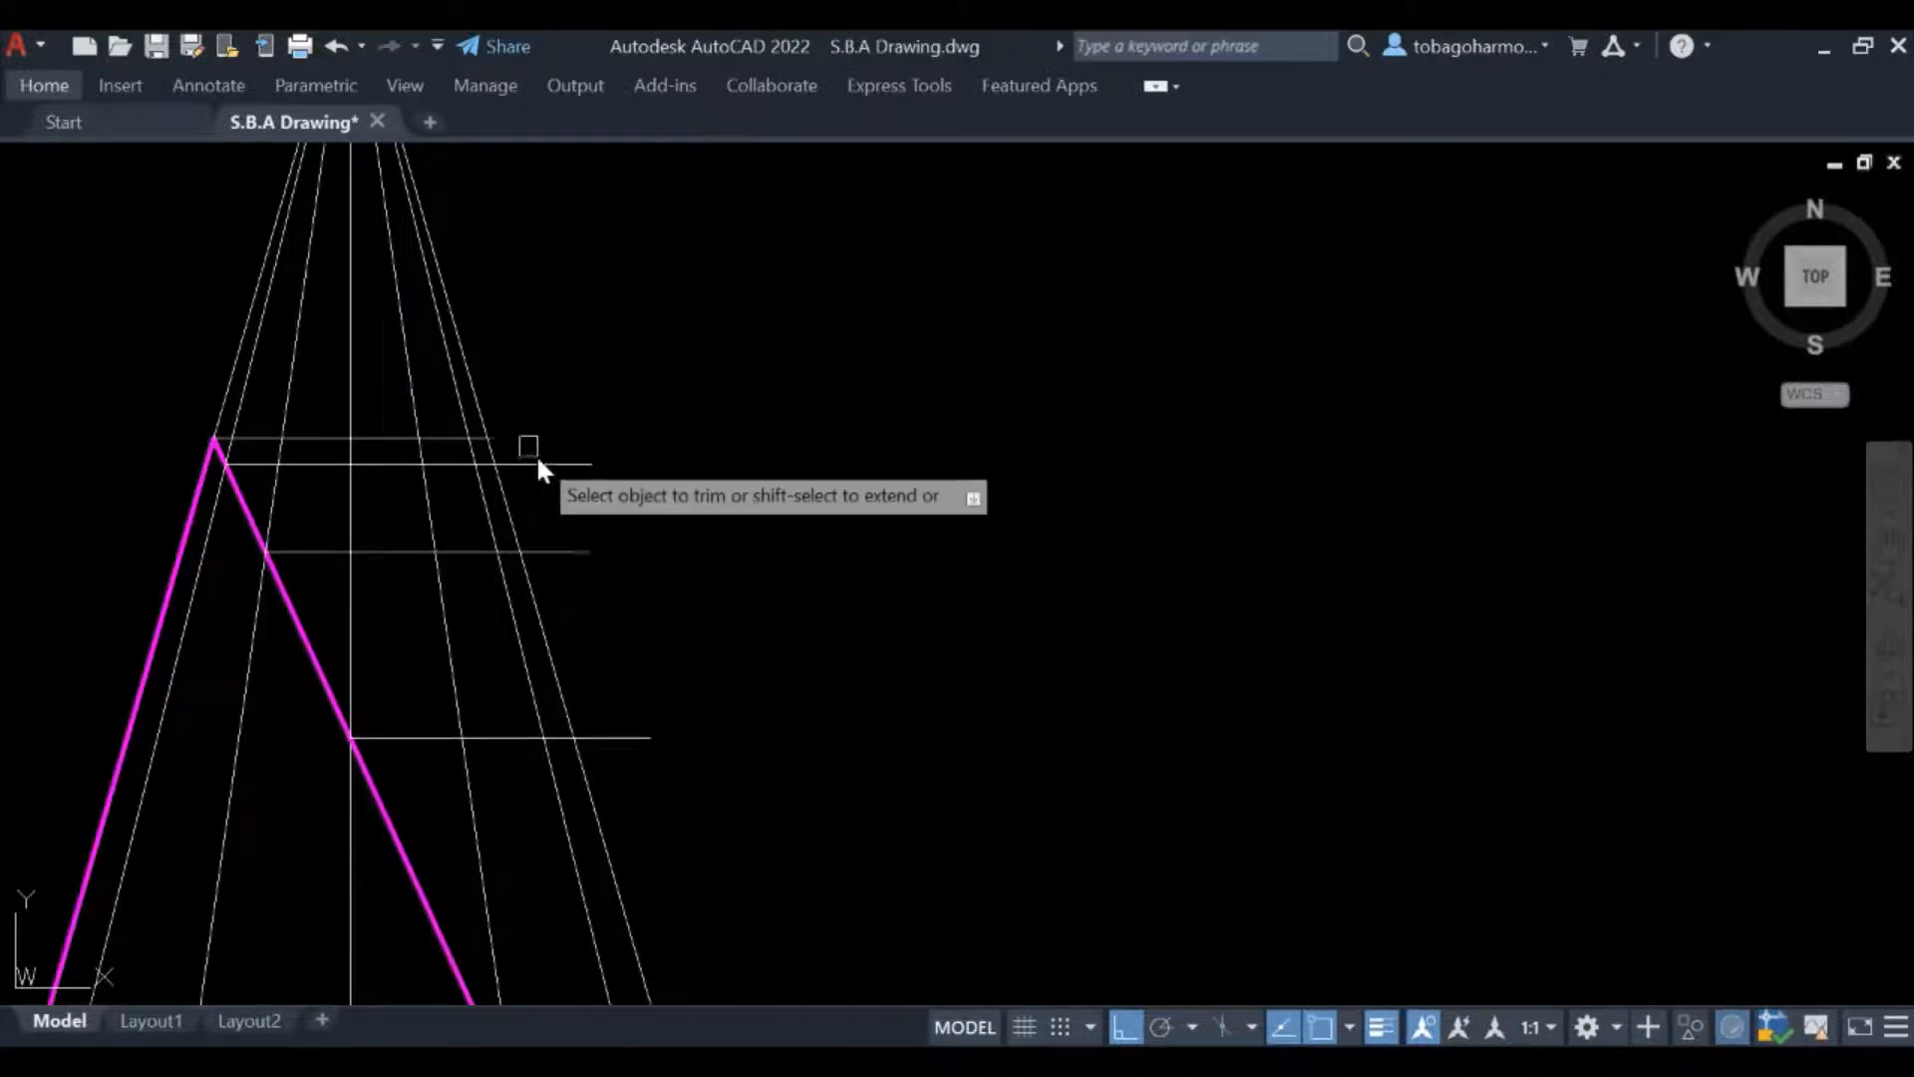
left_click(538, 459)
left_click(560, 551)
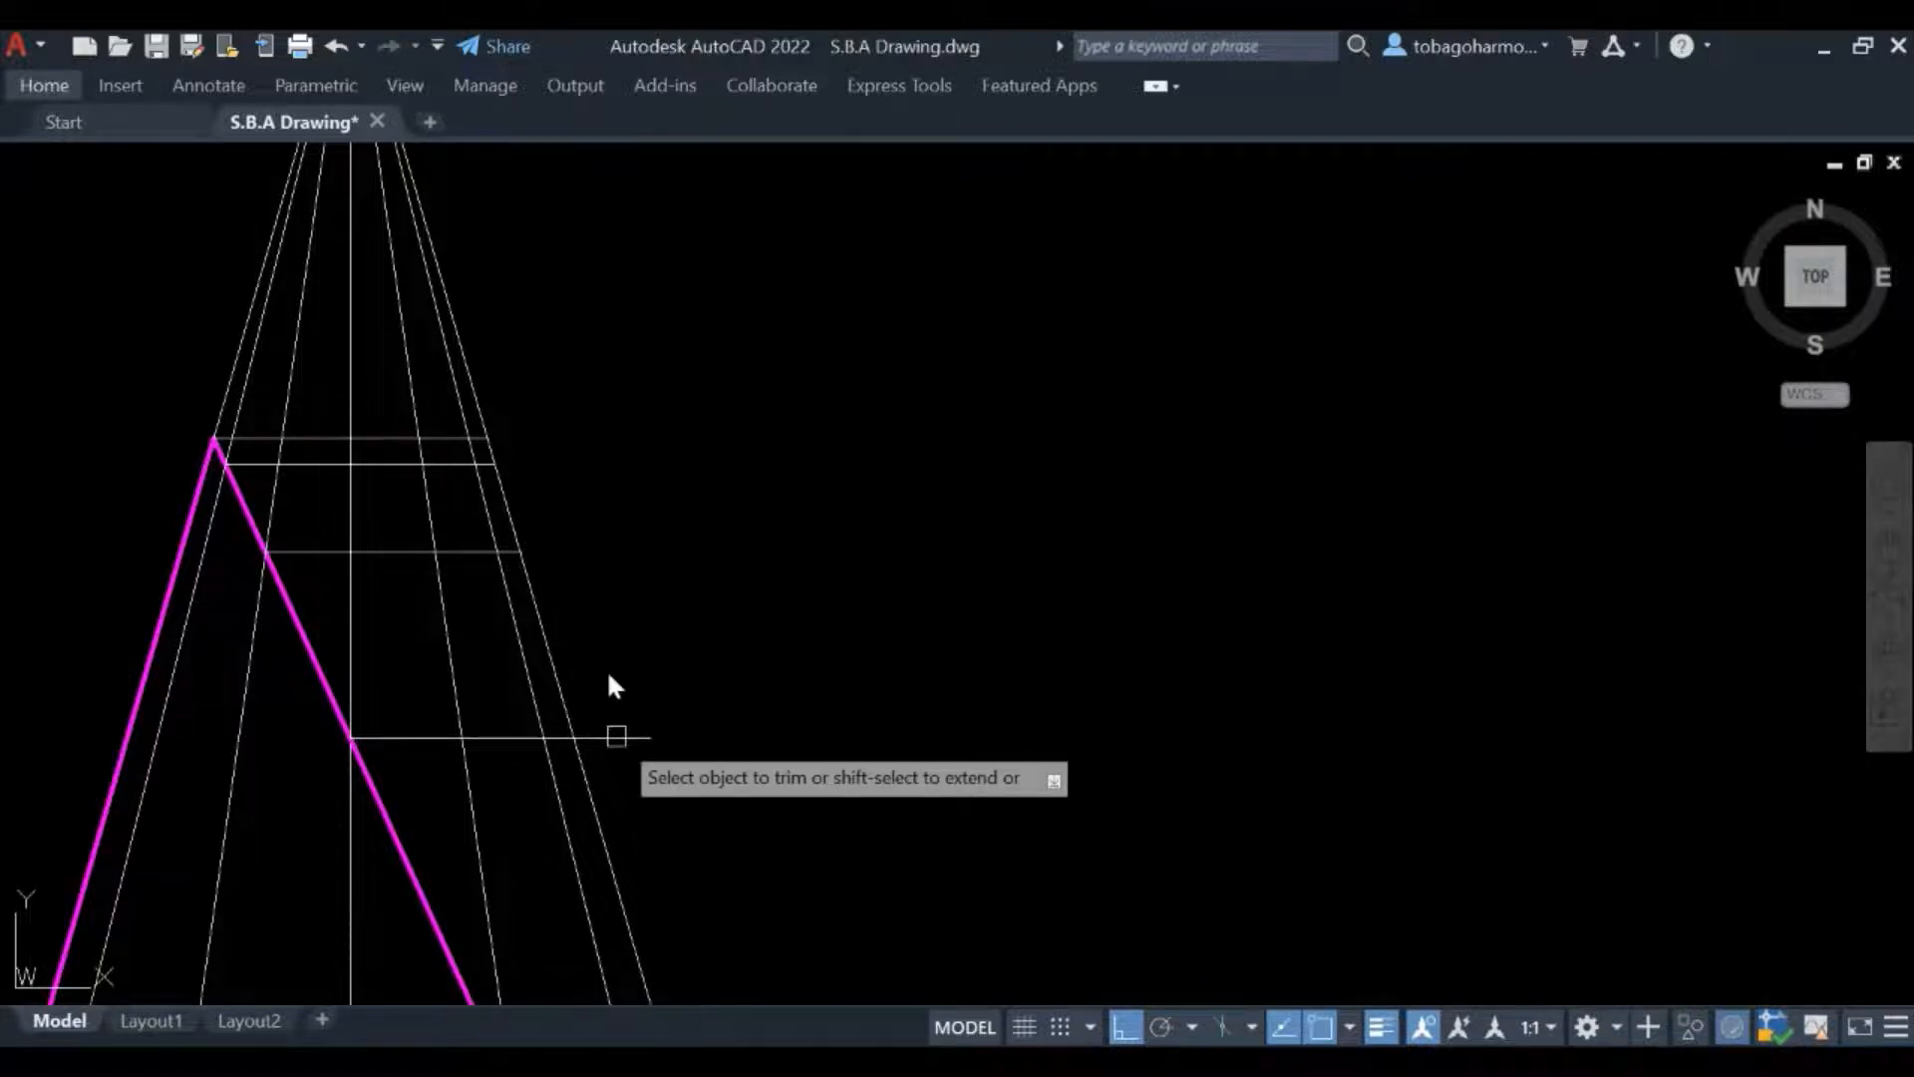
left_click(617, 736)
Trim the overhanging ends of the lower two horizontal projection lines back to the cone's right-hand side
scroll(757, 684, "down", 2)
scroll(756, 684, "up", 2)
middle_click_drag(756, 684, 604, 264)
left_click(594, 668)
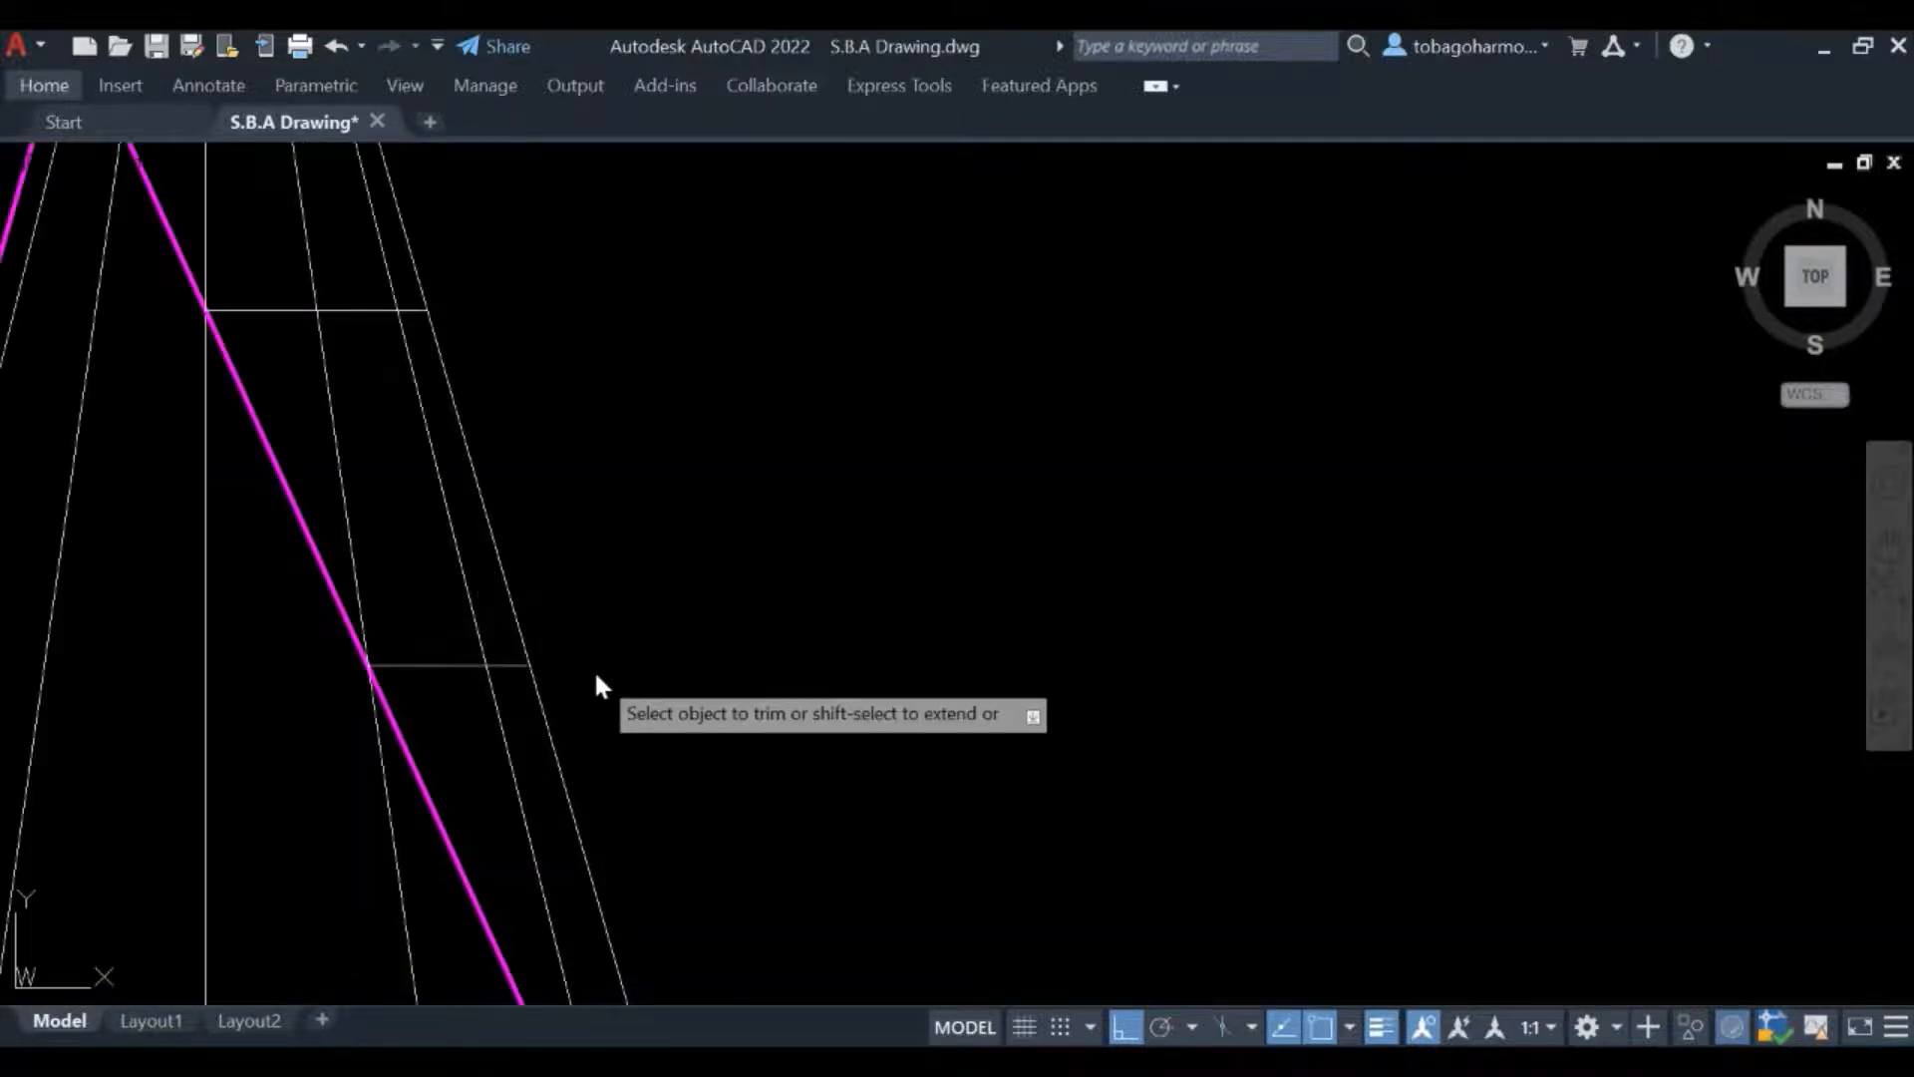
scroll(753, 691, "down", 2)
middle_click_drag(714, 842, 731, 466)
left_click(790, 662)
scroll(993, 732, "down", 2)
middle_click_drag(993, 736, 872, 659)
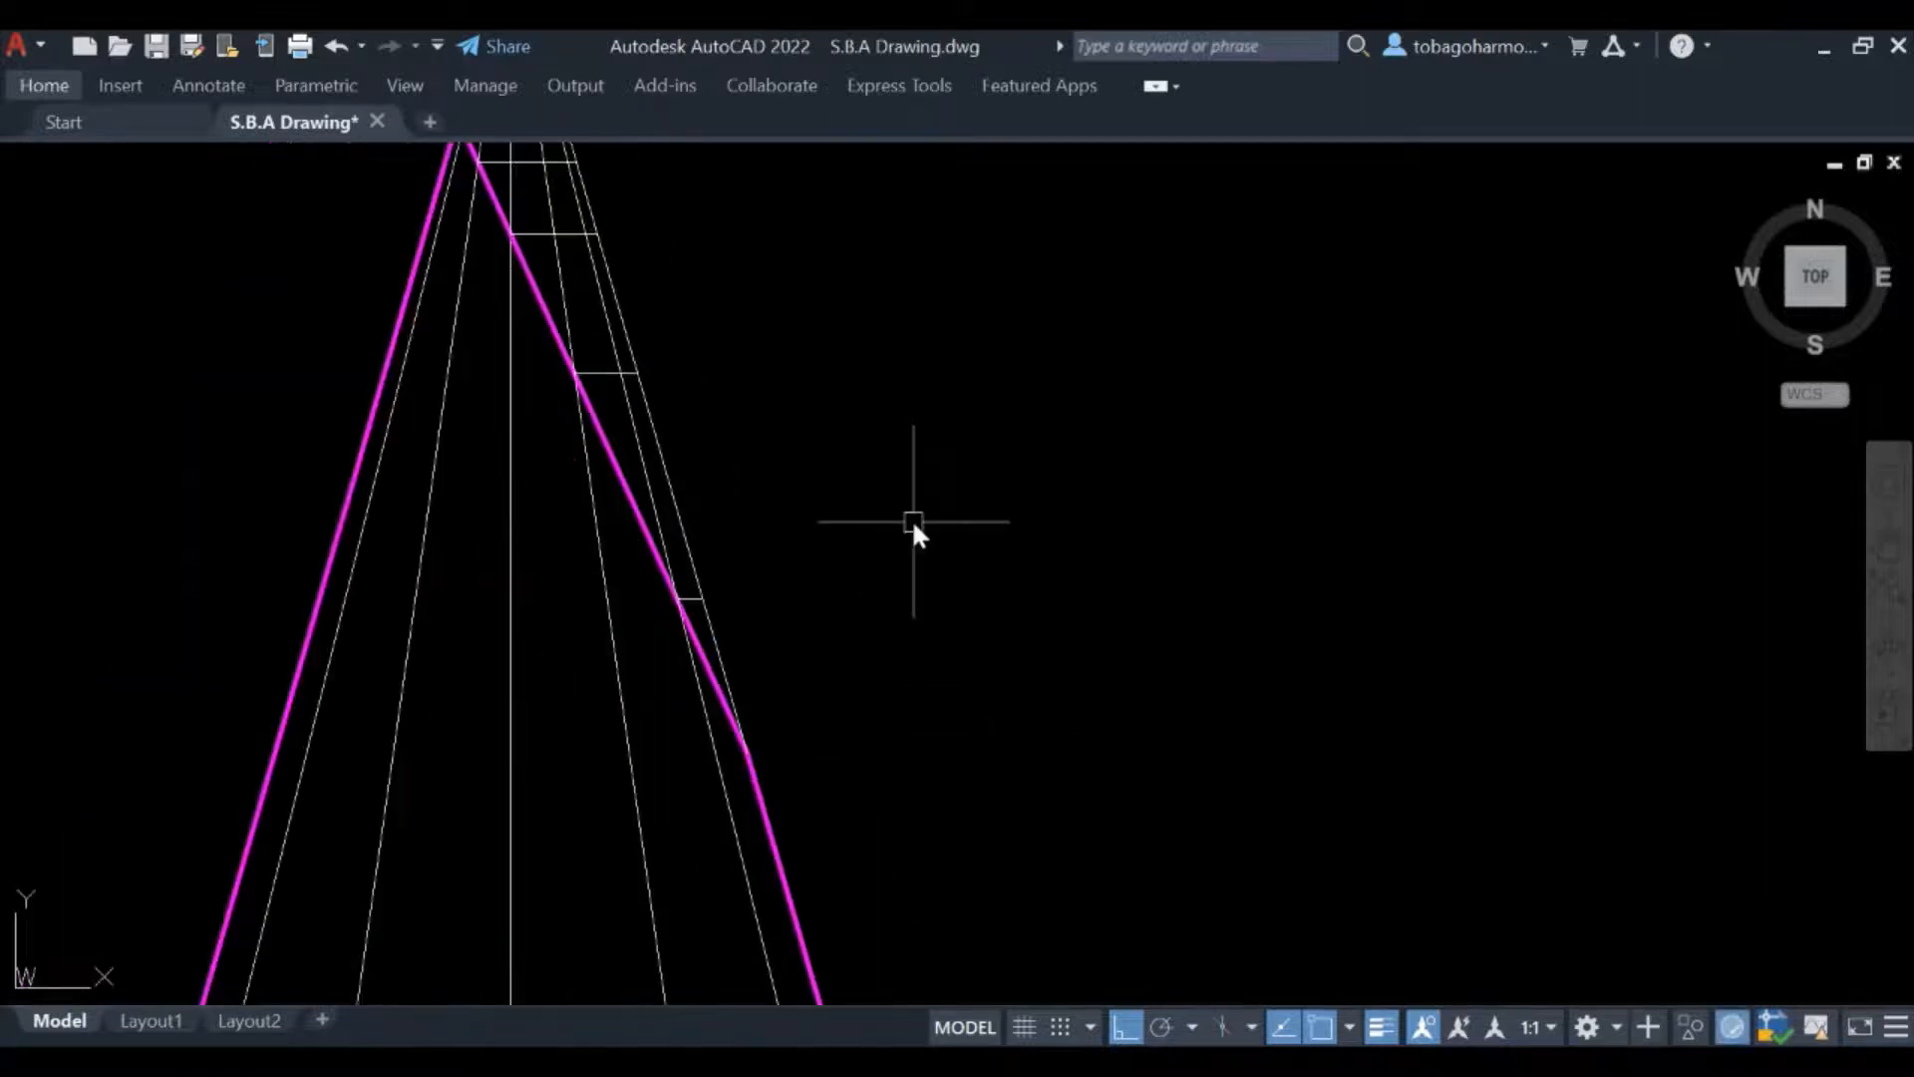
Draw an arc centred on apex V, starting at the cone's right-hand base corner and sweeping counterclockwise to well above the apex
middle_click_drag(1128, 505, 1286, 650)
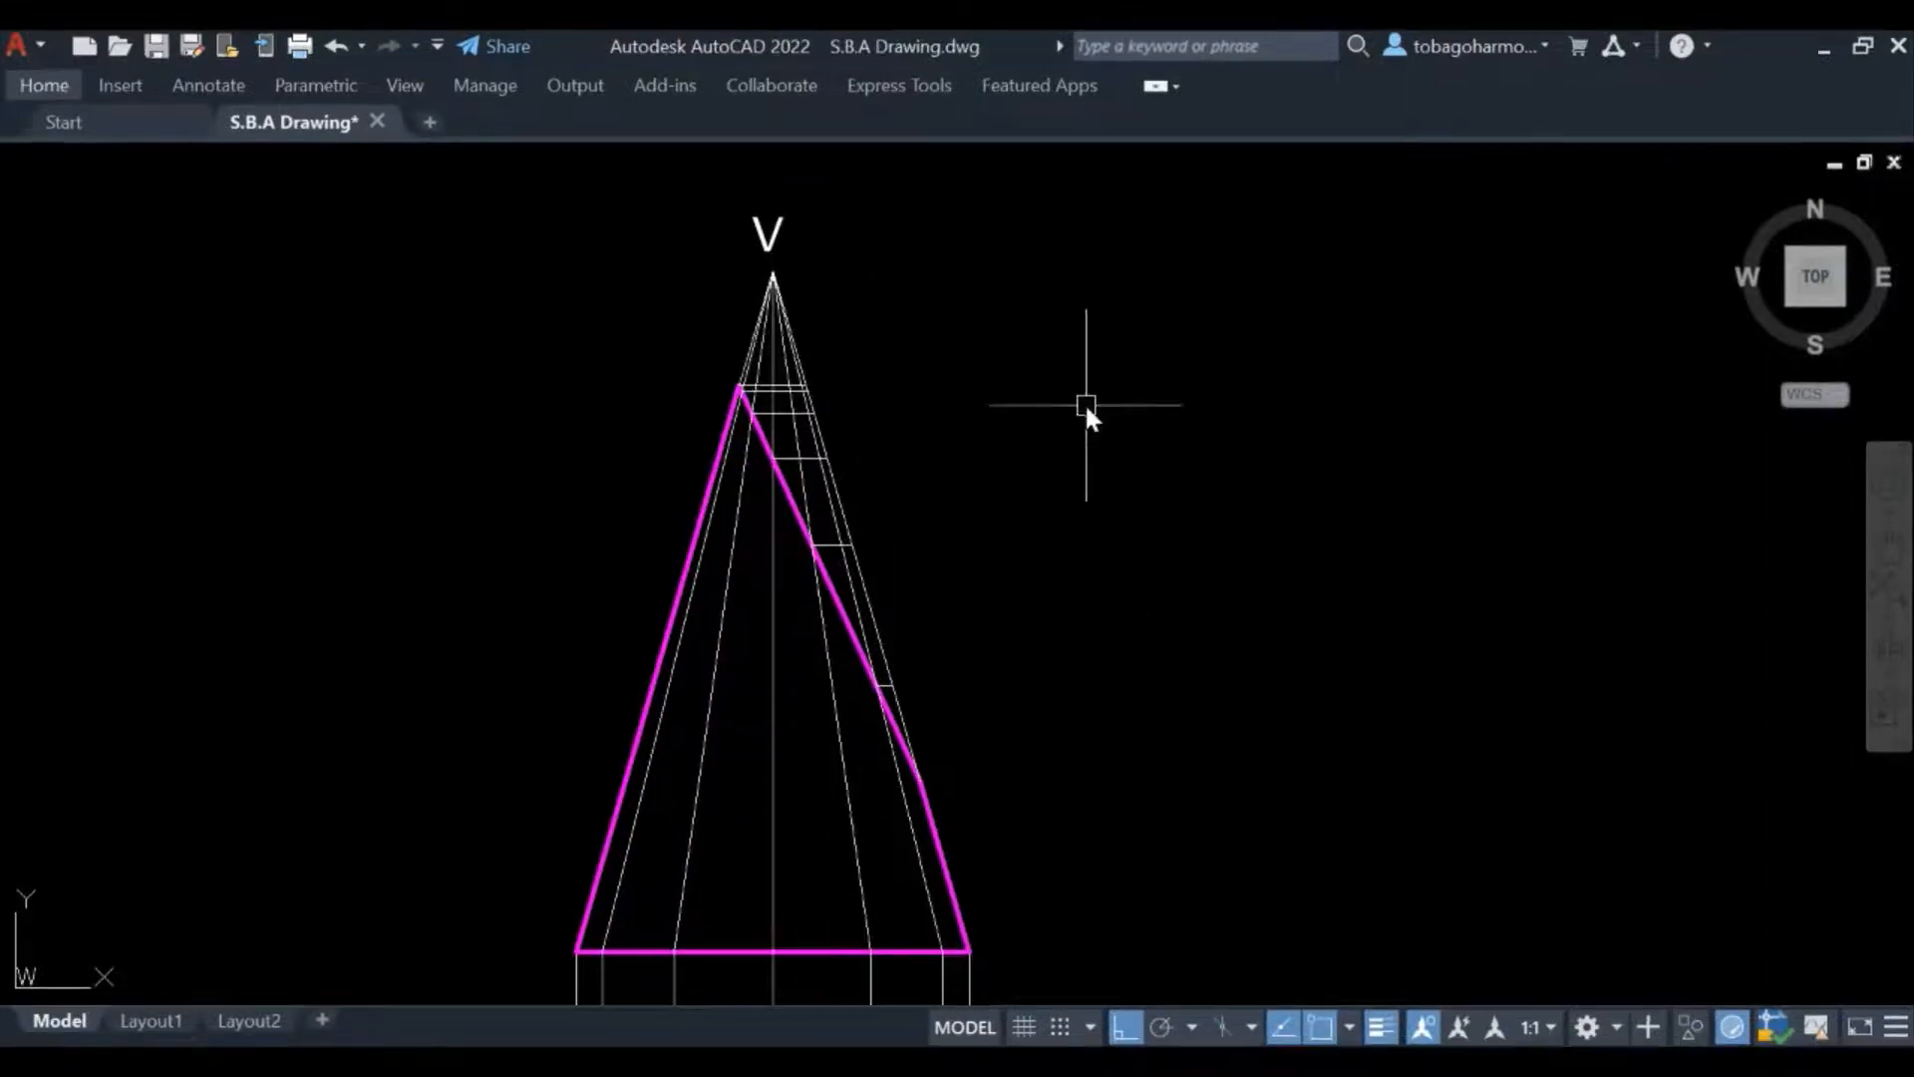
scroll(1085, 403, "down", 2)
mouse_move(1106, 488)
middle_mouse_down()
mouse_move(1039, 440)
mouse_move(904, 440)
middle_mouse_up()
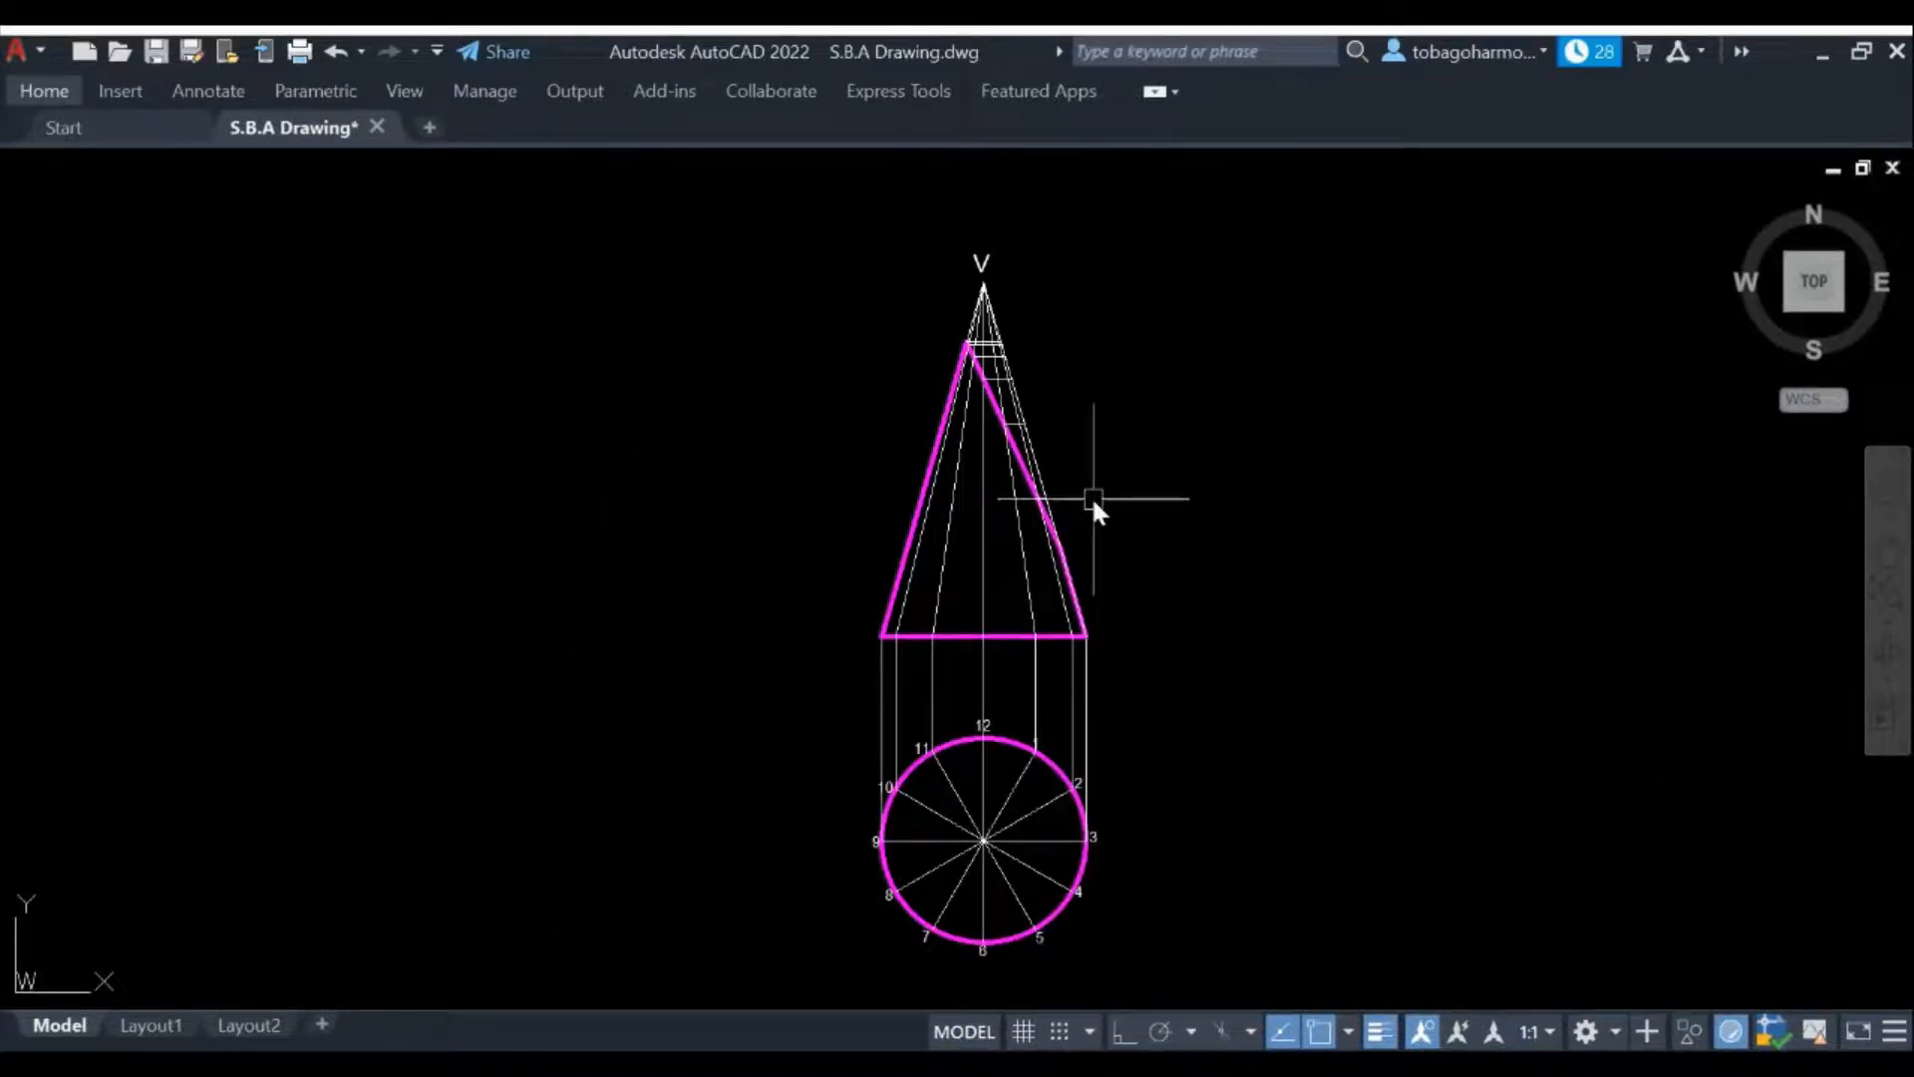
middle_click_drag(1099, 504, 1119, 574)
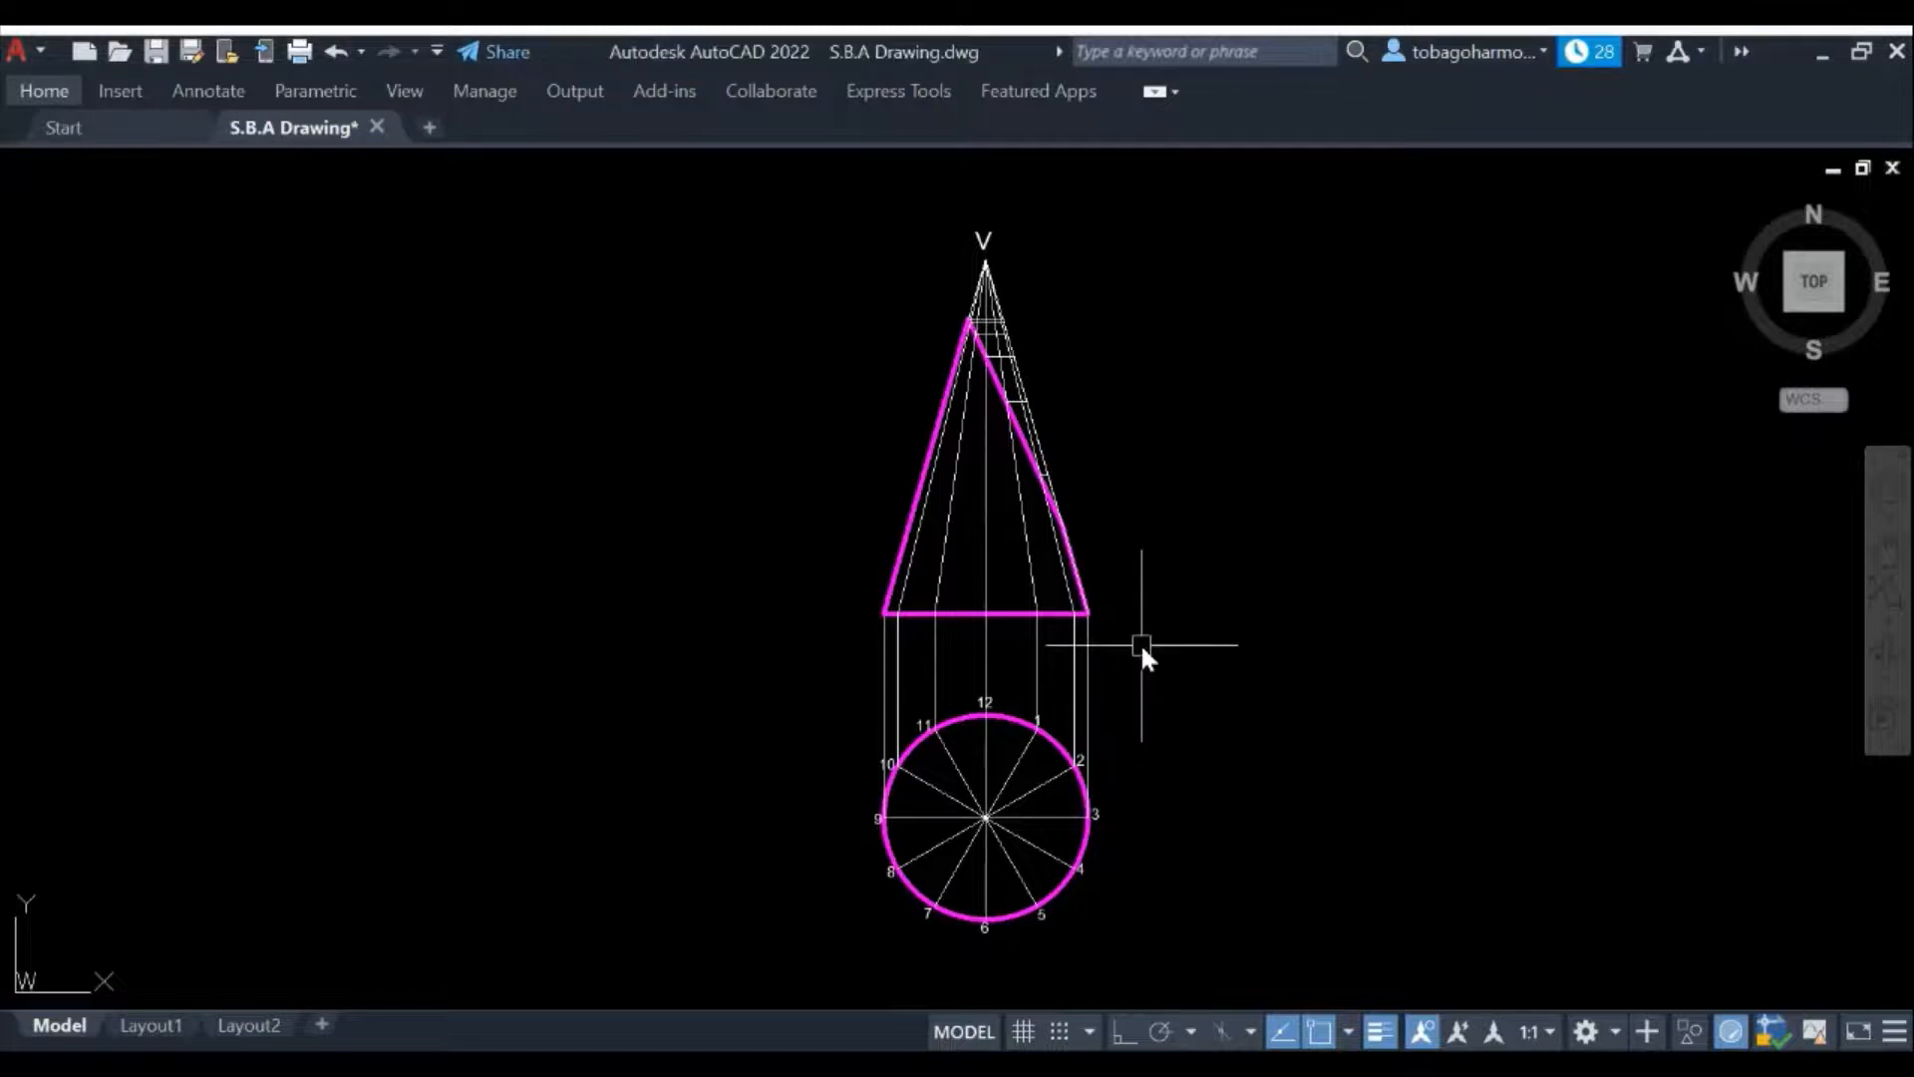
scroll(1091, 547, "up", 3)
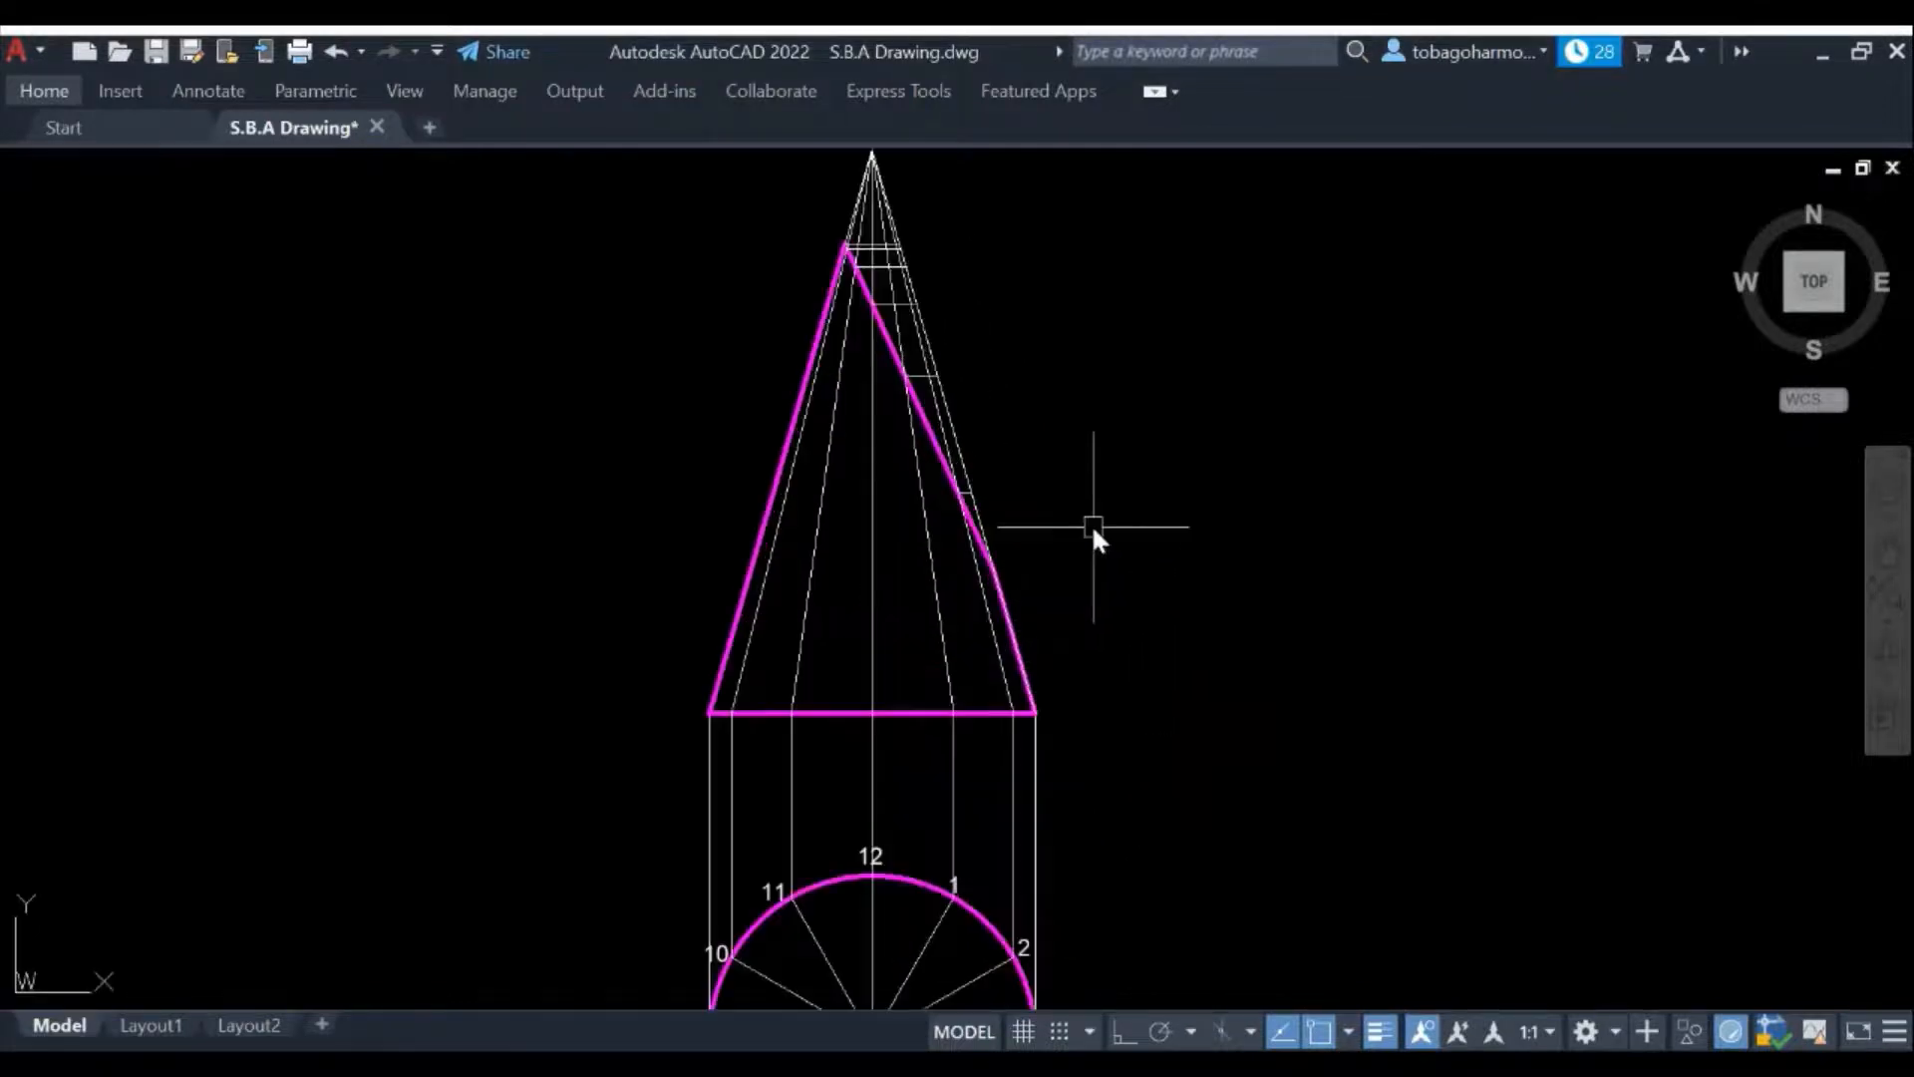
scroll(1092, 525, "down", 3)
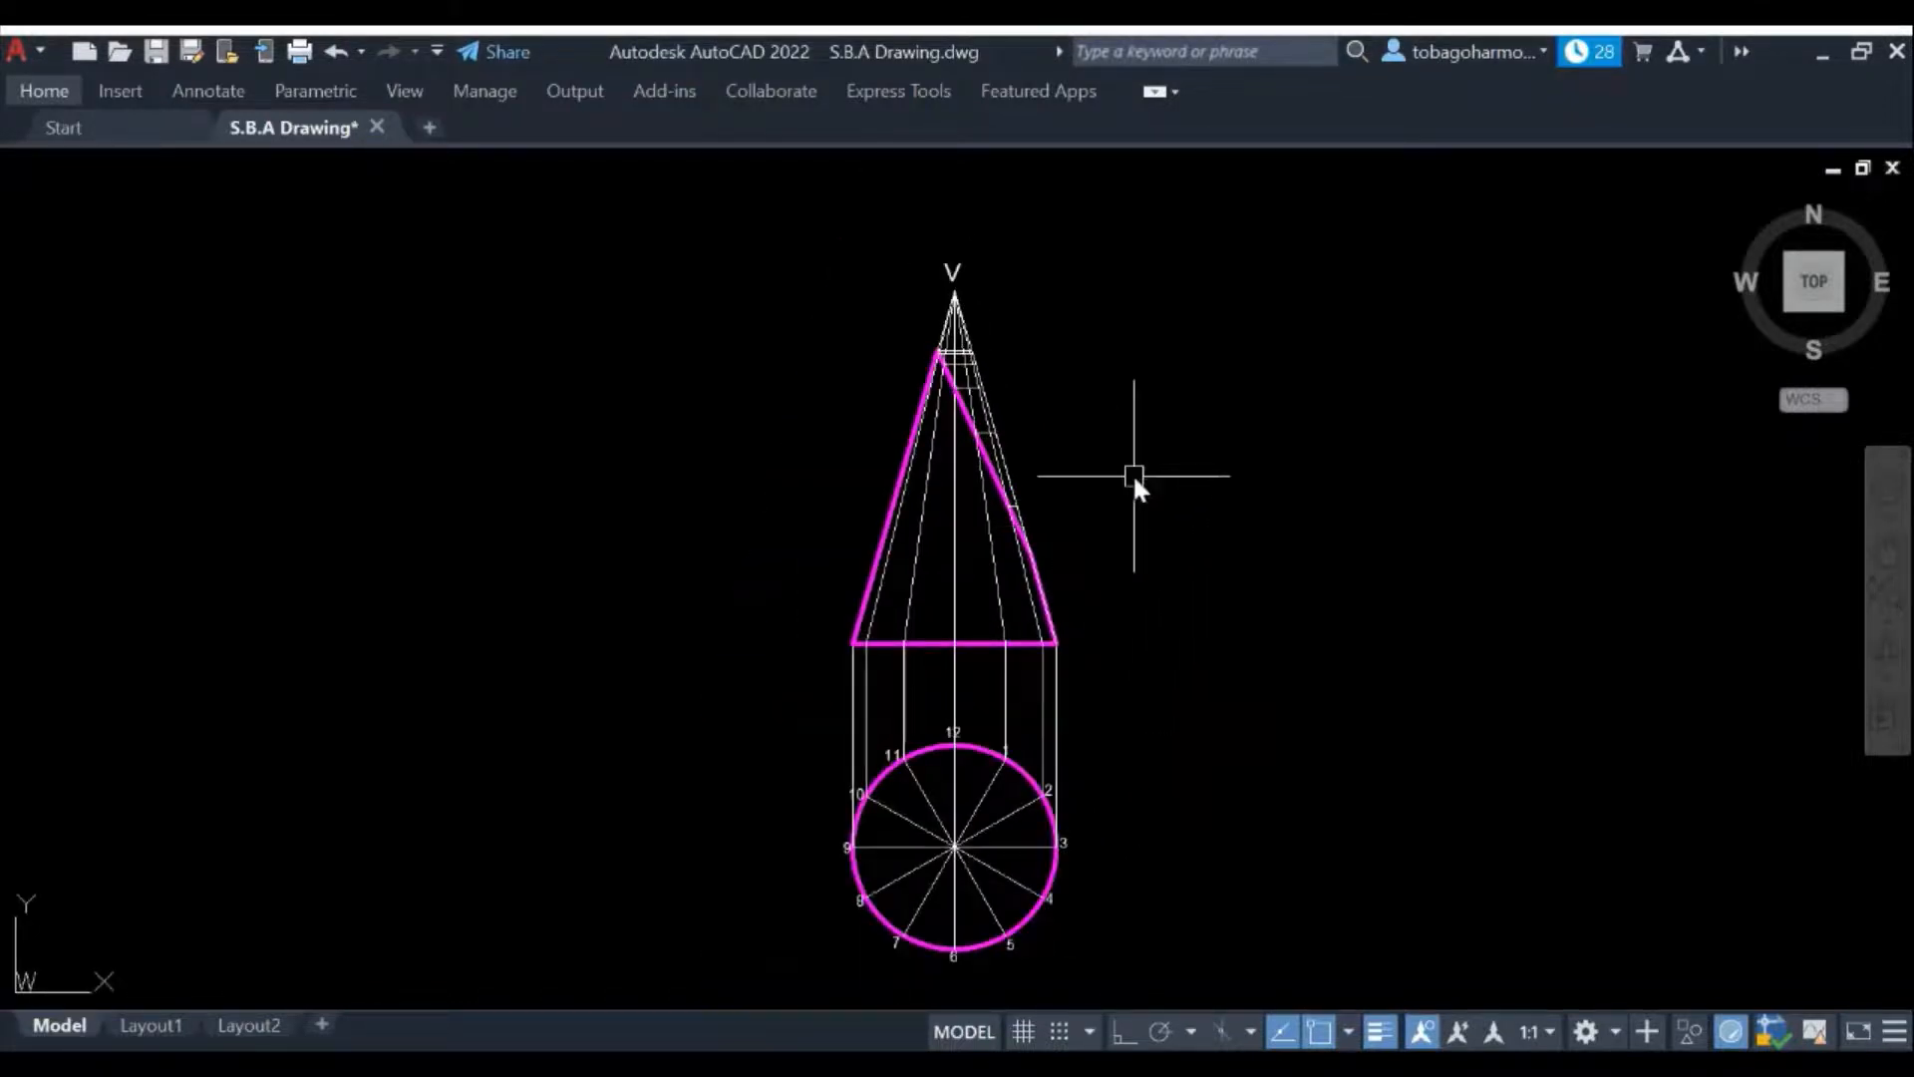
type("arc")
key("Return")
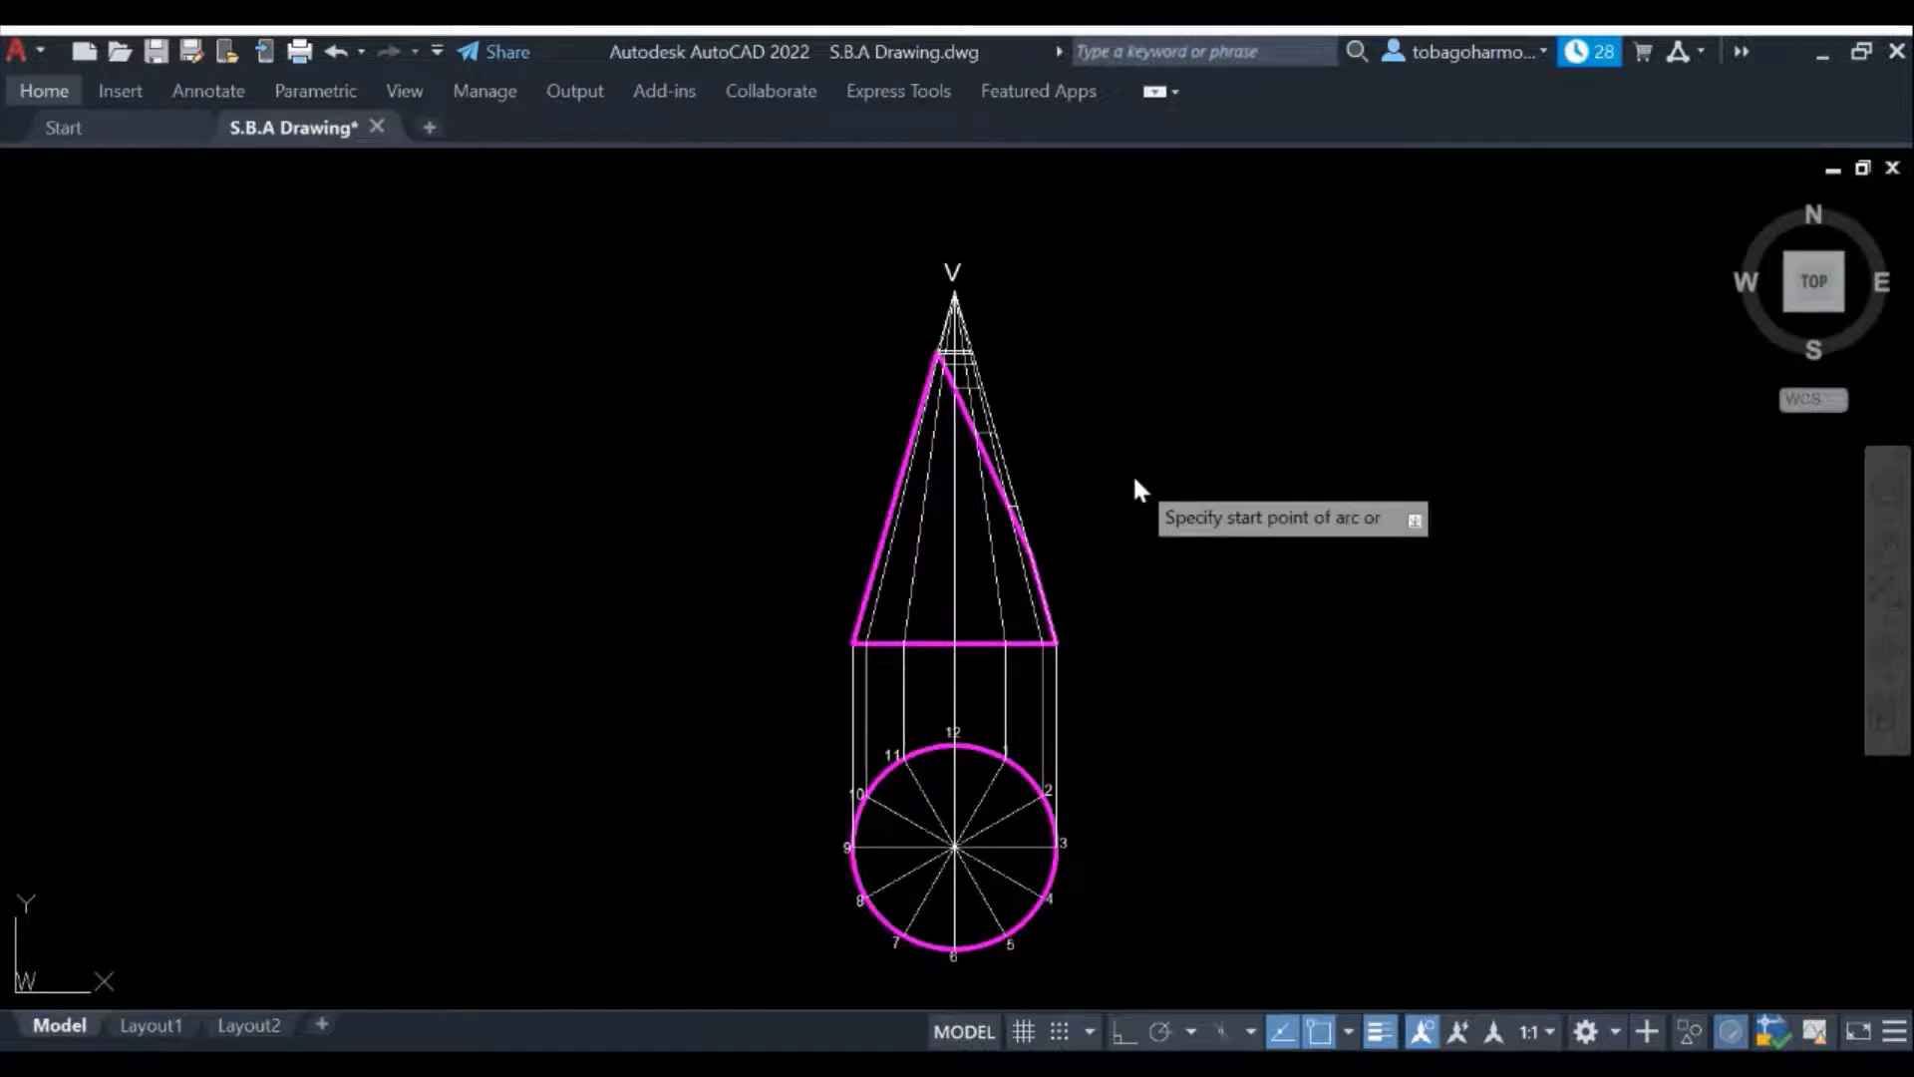
type("c")
key("Return")
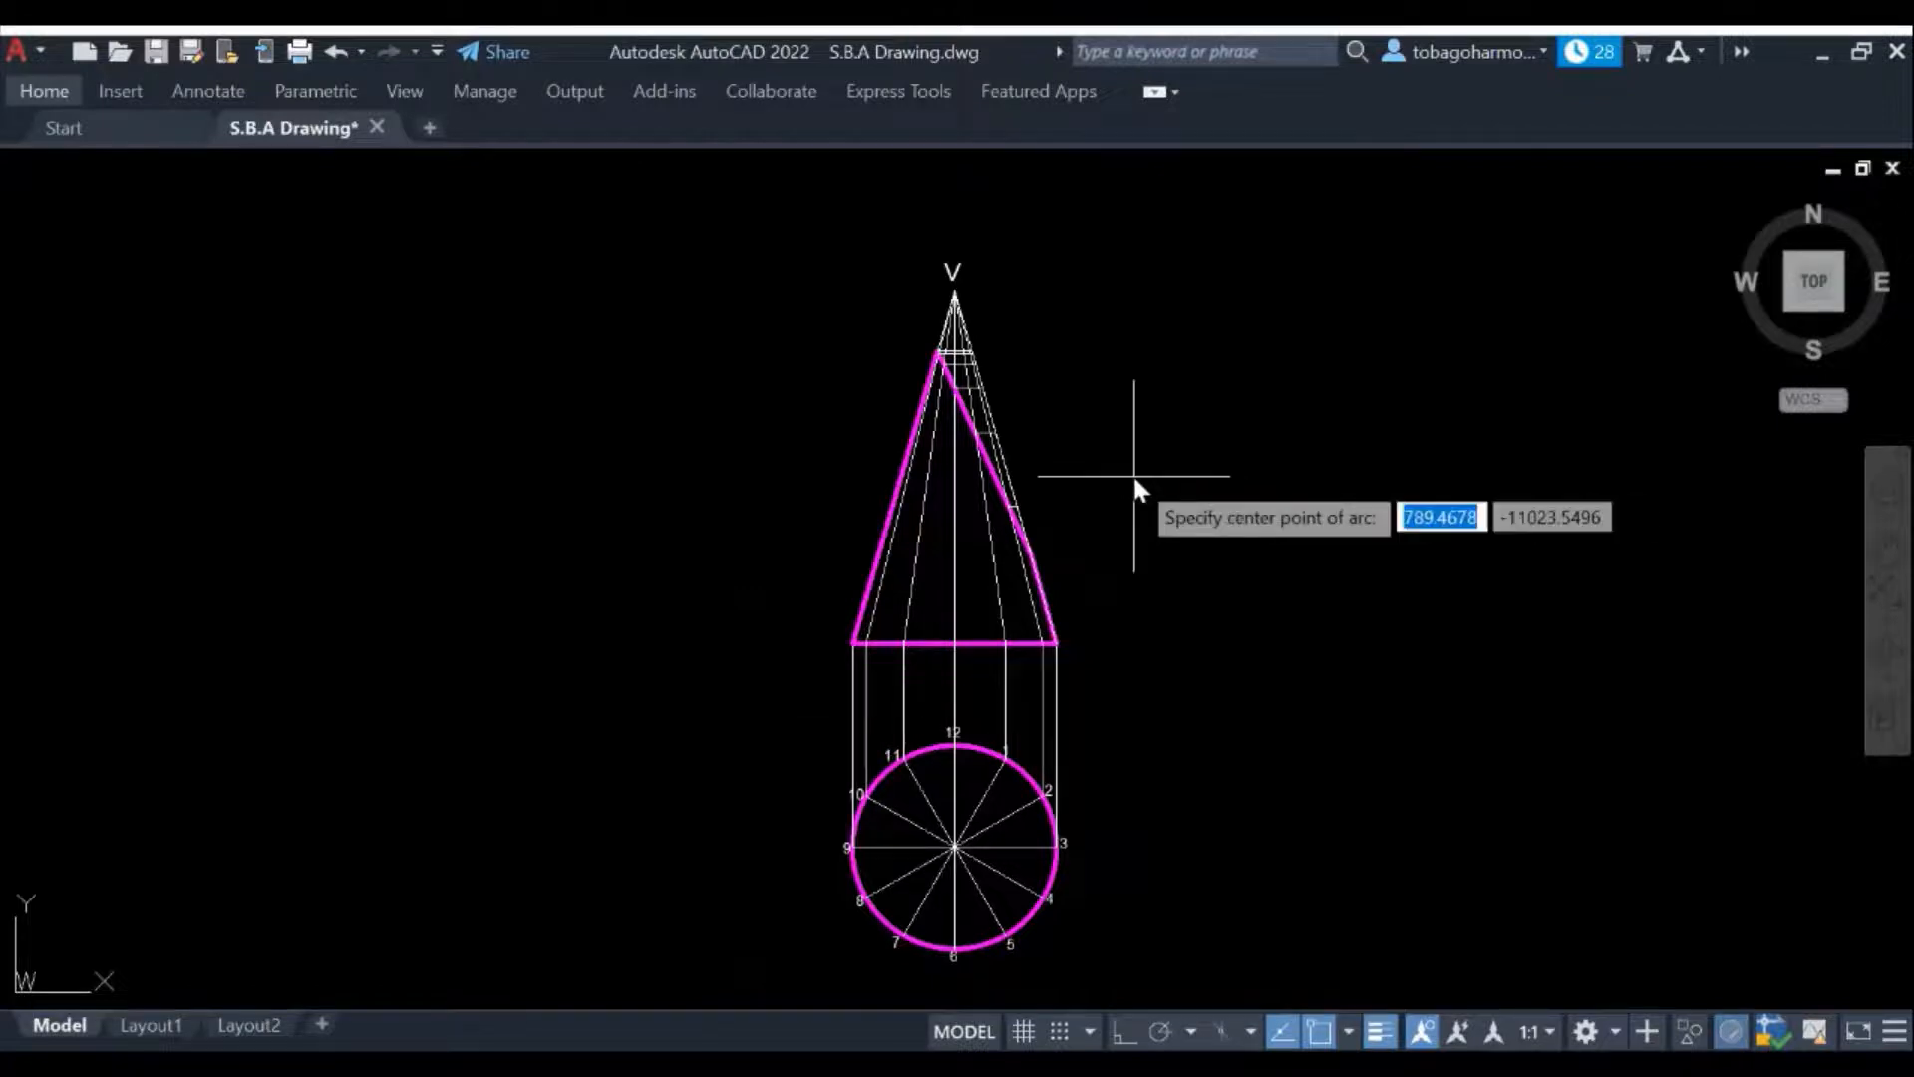
left_click(967, 302)
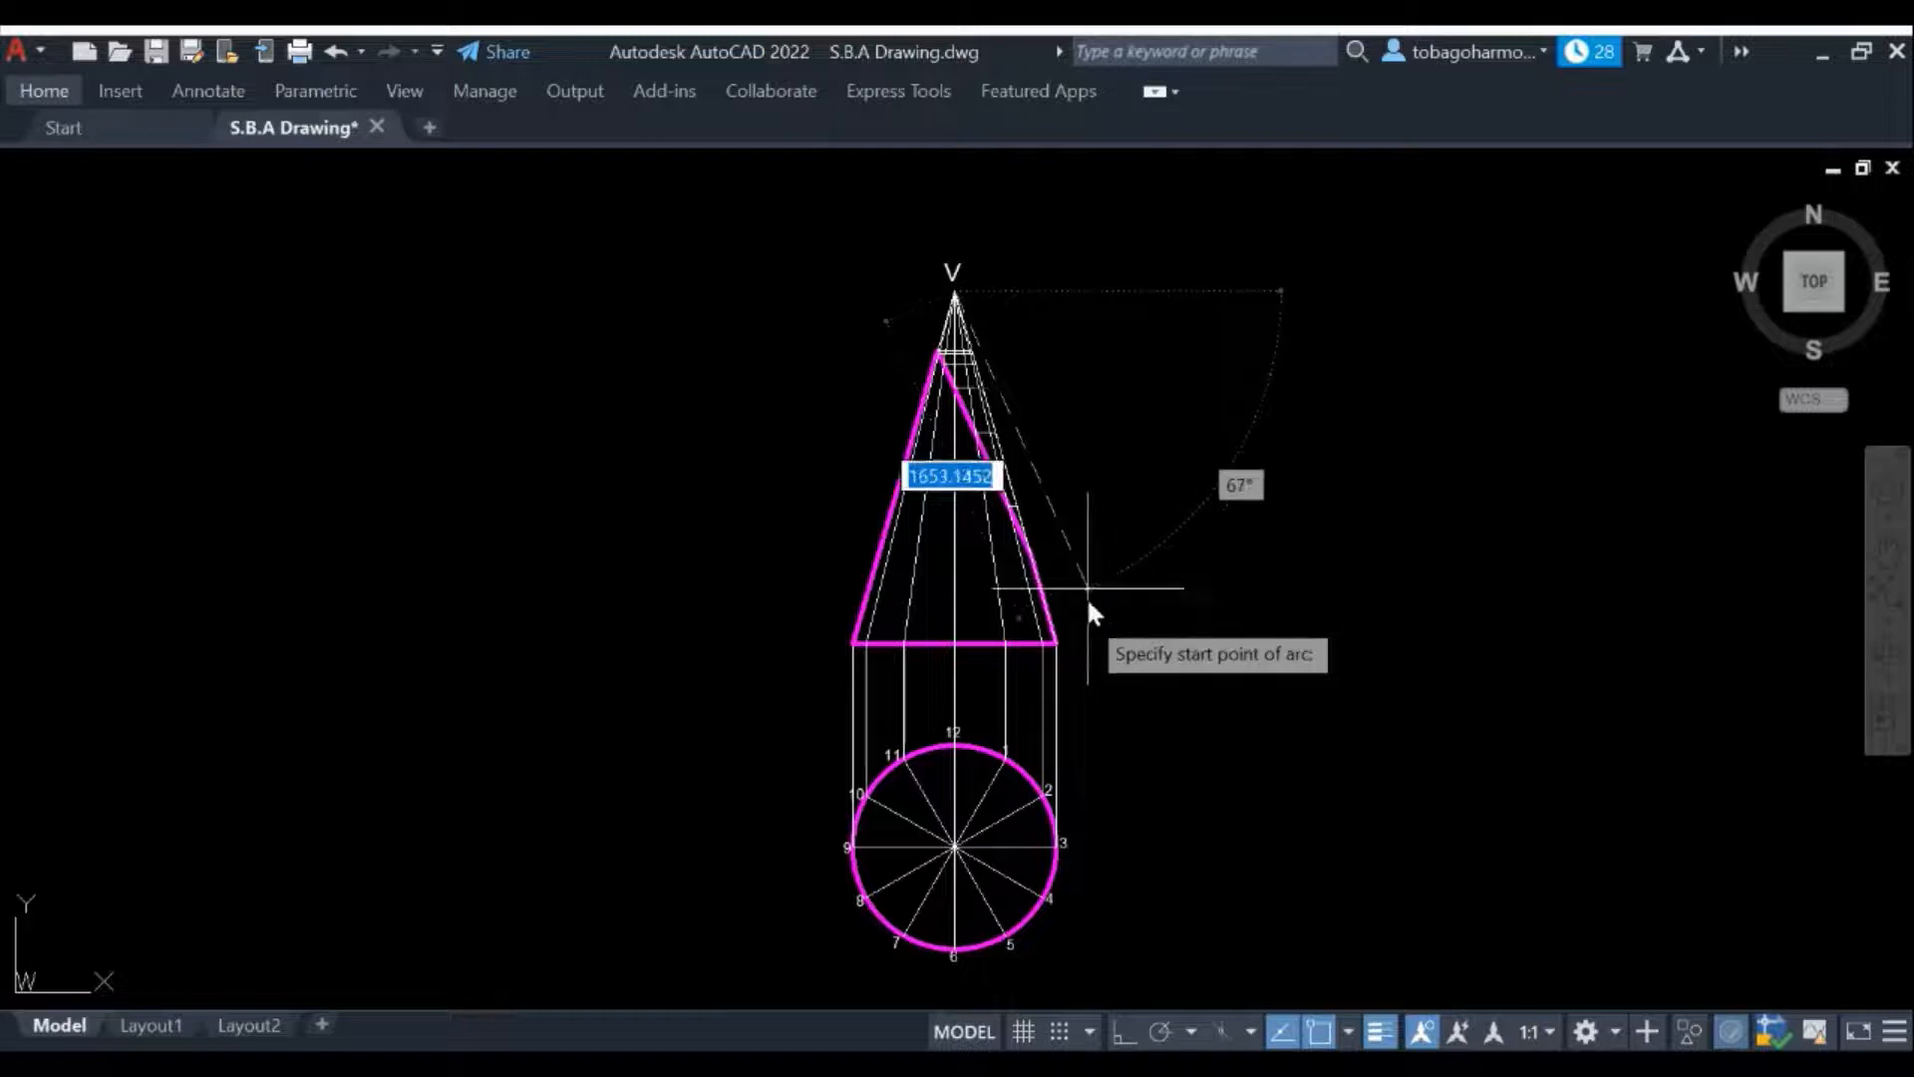
left_click(1067, 630)
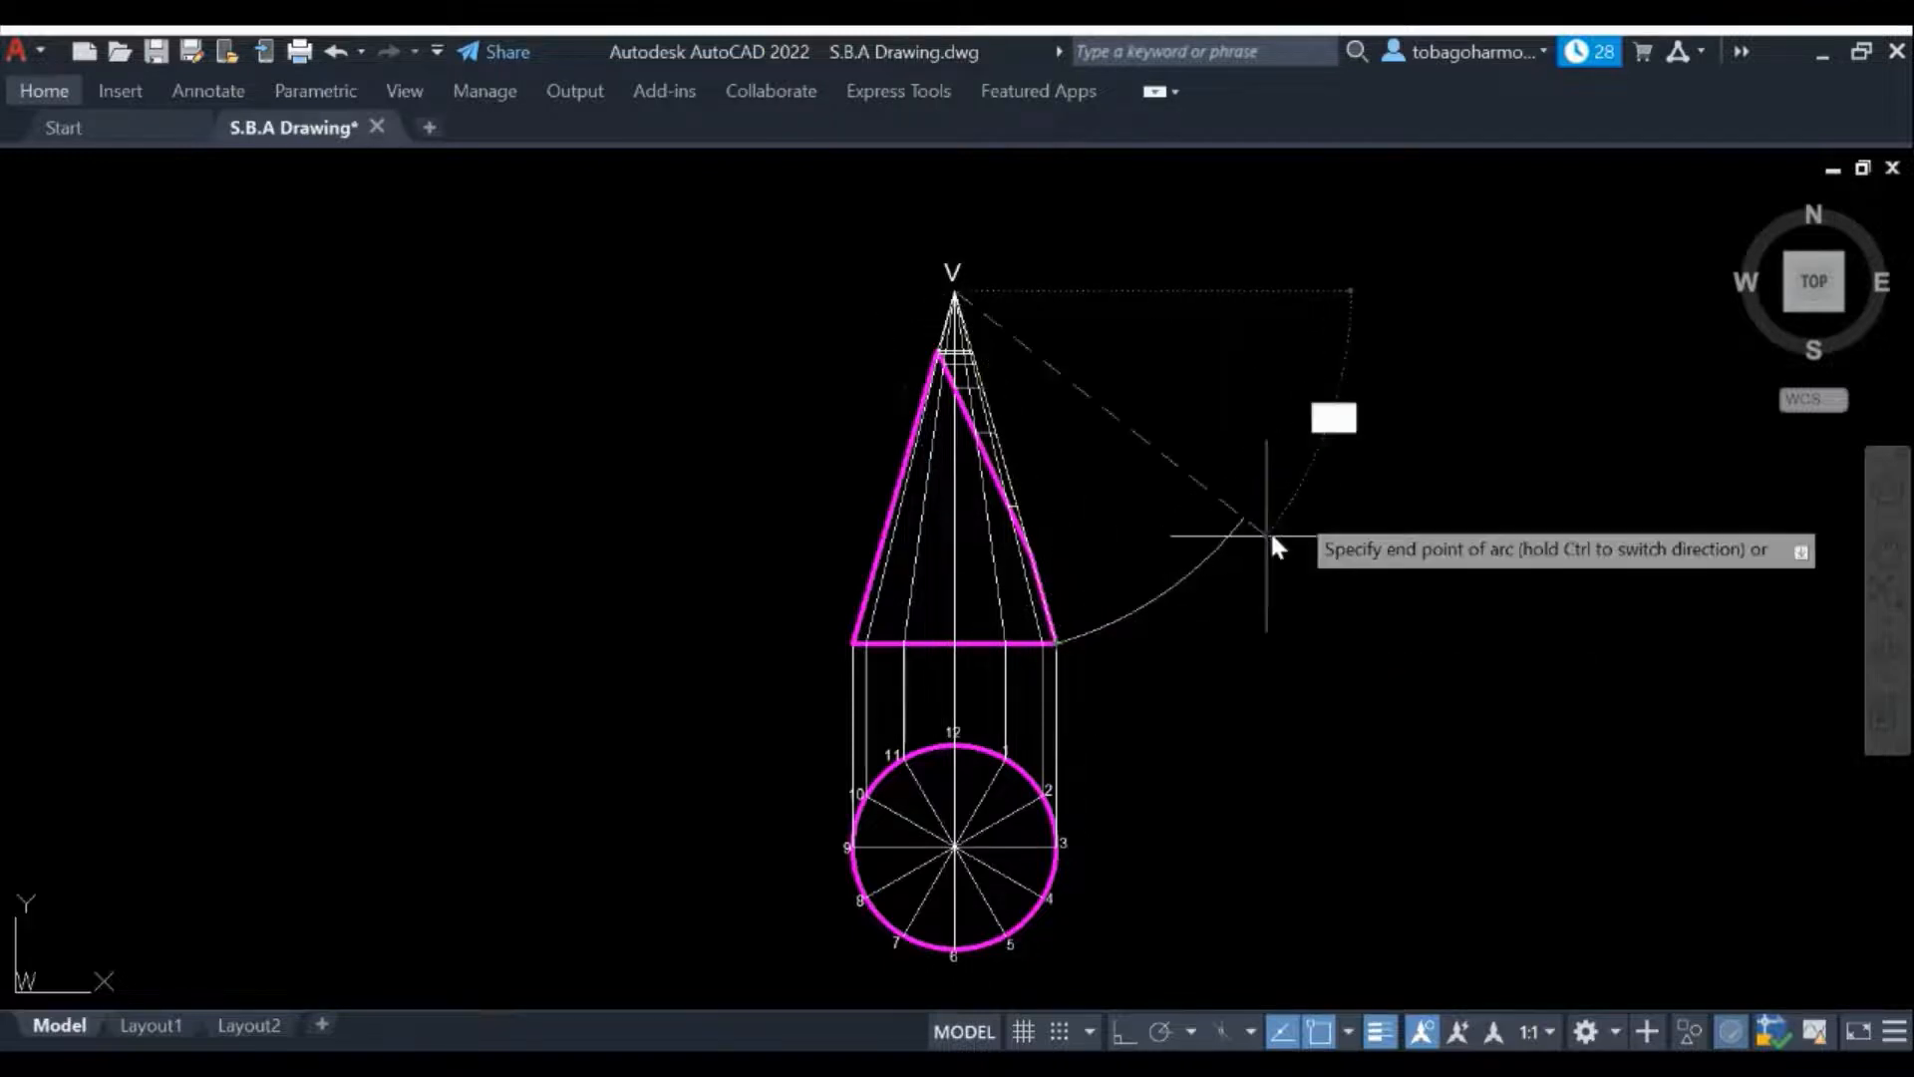
middle_click_drag(1350, 385, 1362, 534)
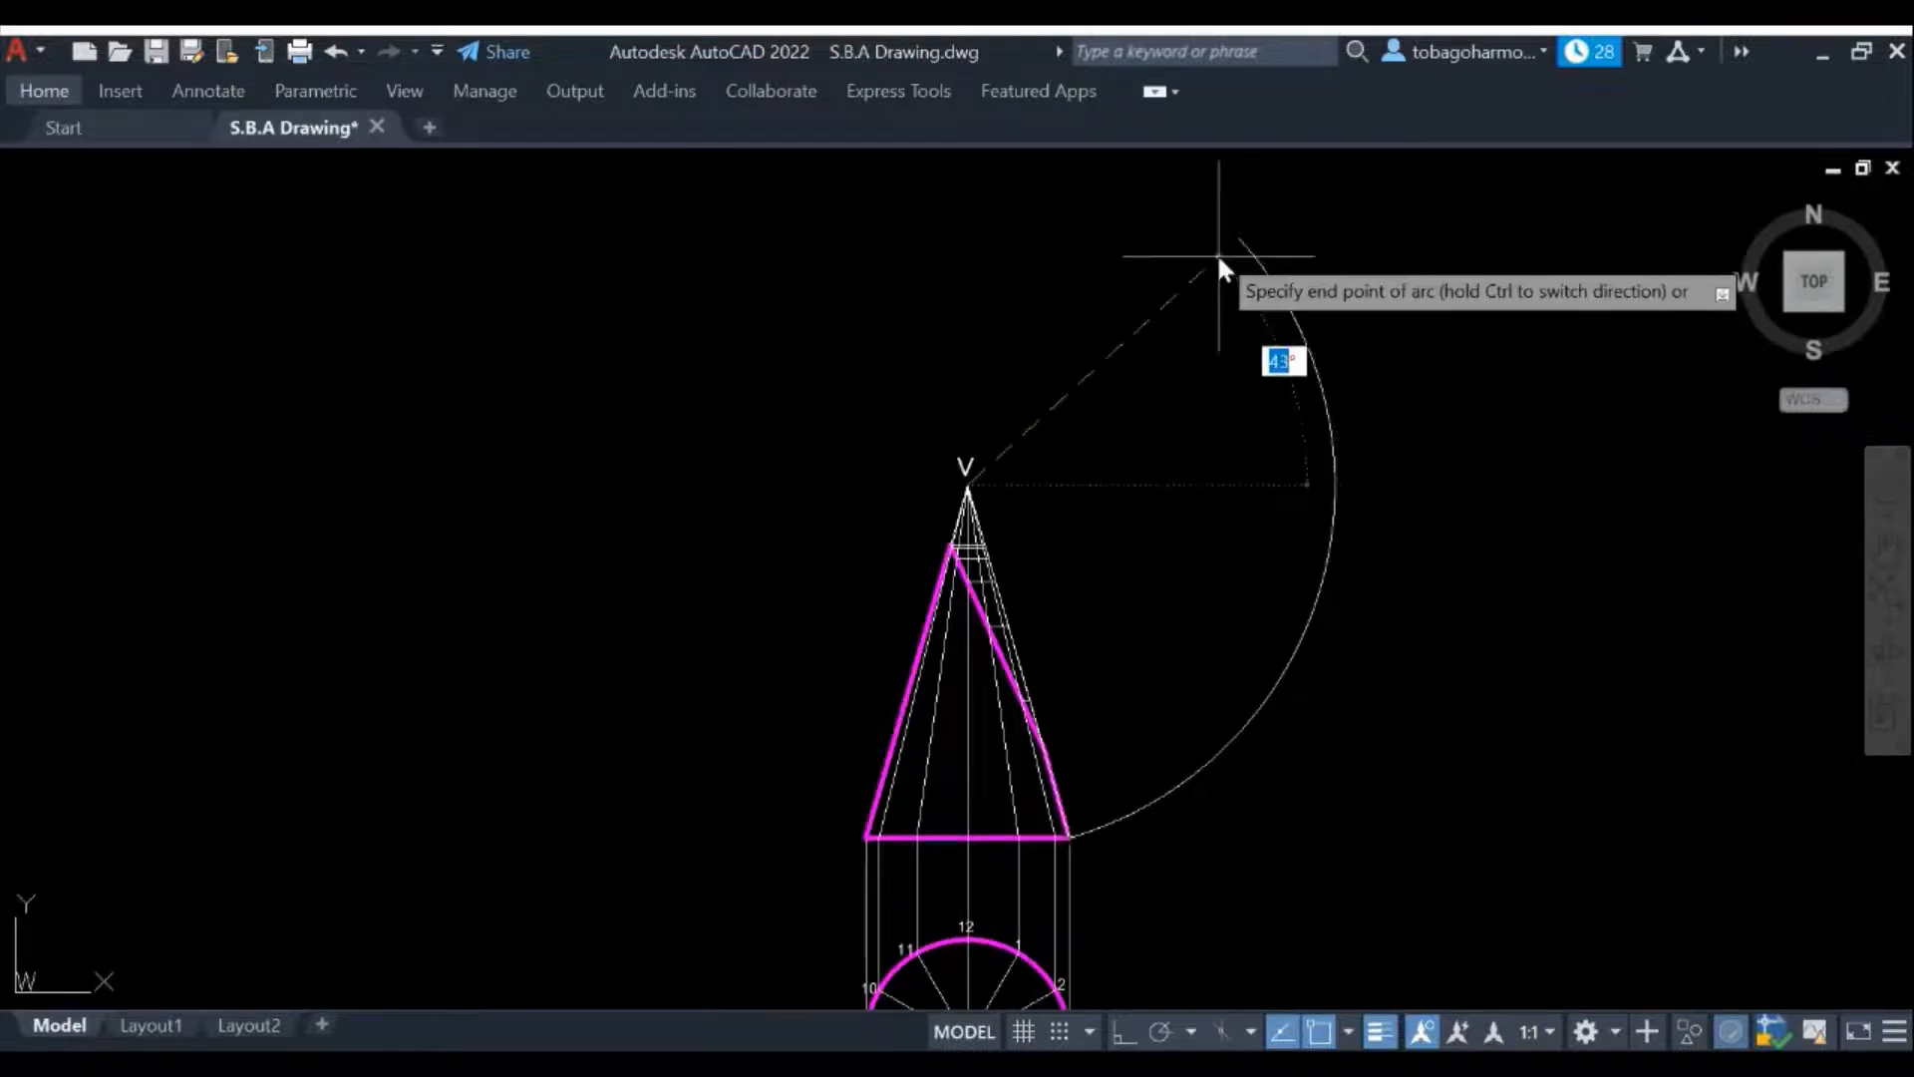
left_click(1166, 199)
Measure the straight distance between points 1 and 2 on the base circle using a dimension preview, without placing it
mouse_move(1534, 513)
middle_mouse_down()
mouse_move(1505, 387)
mouse_move(1402, 529)
middle_mouse_up()
scroll(1473, 411, "down", 2)
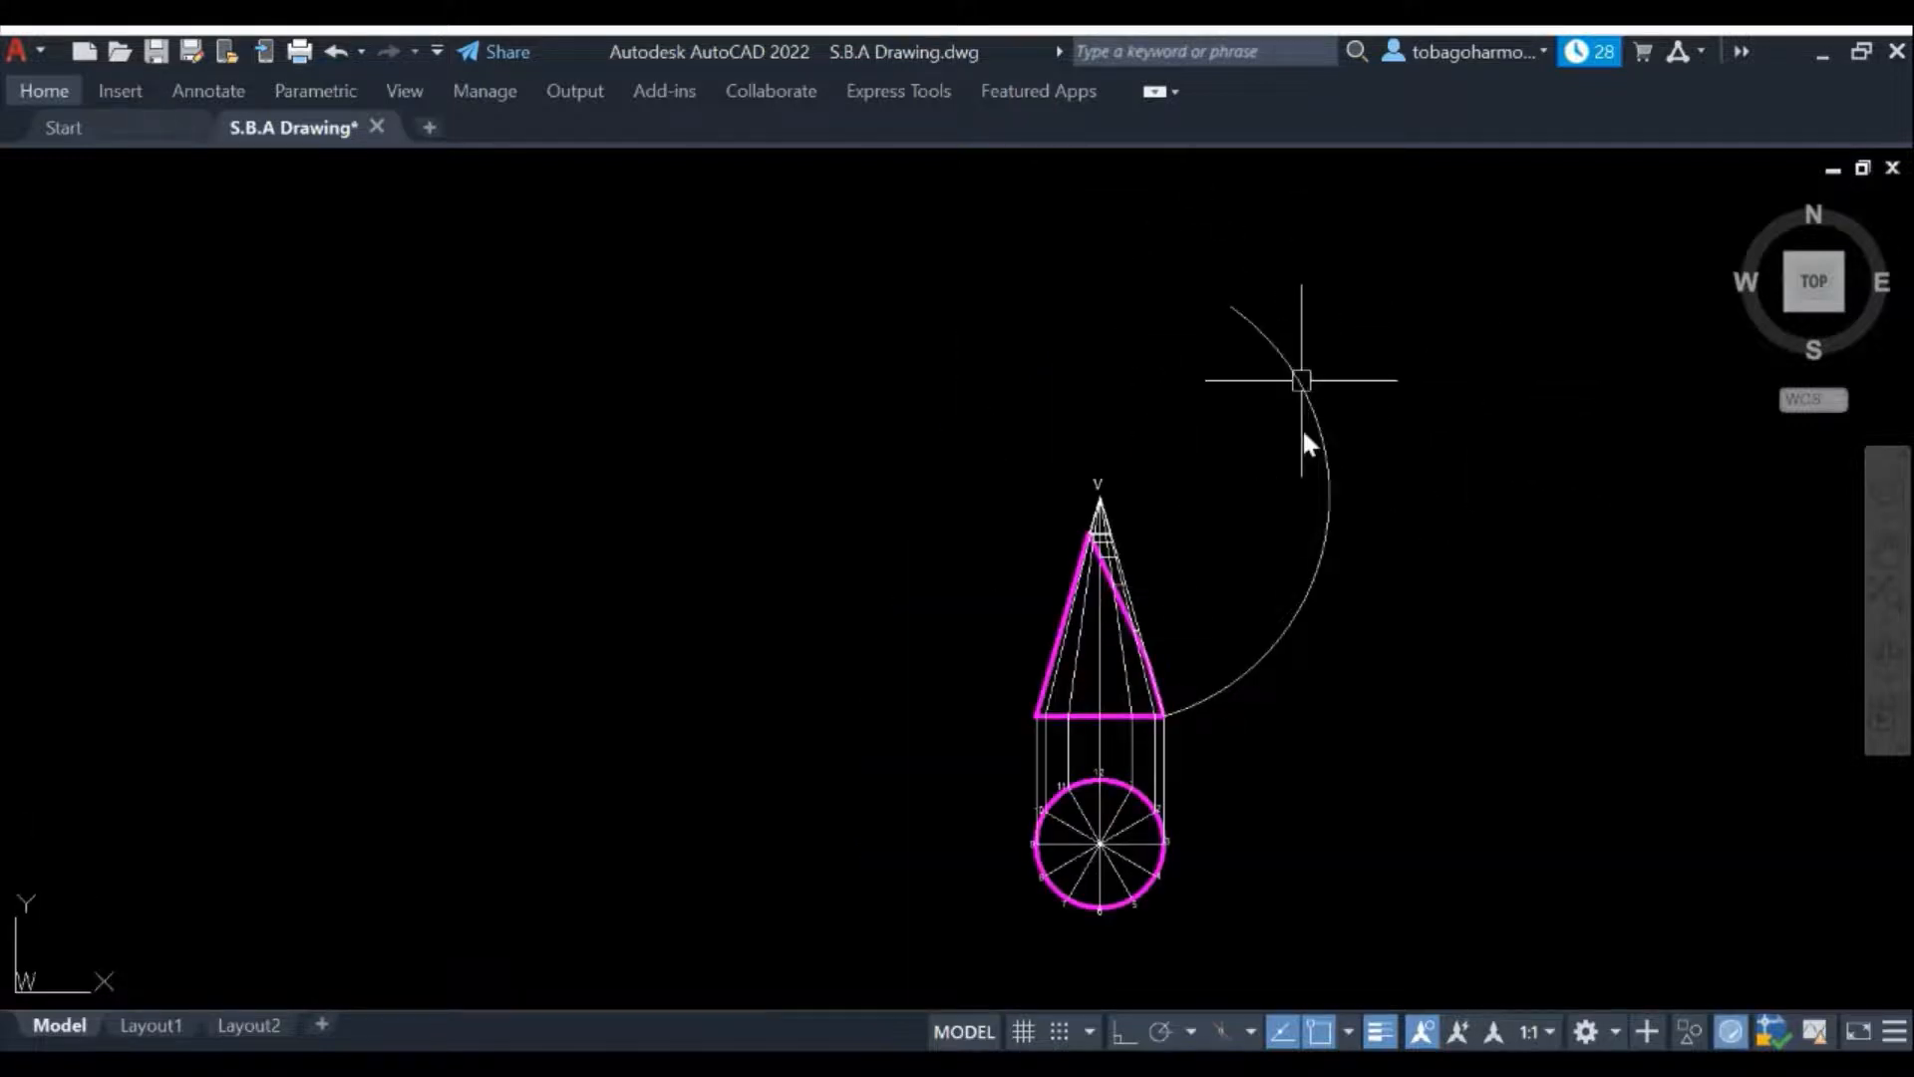
scroll(1273, 684, "up", 2)
scroll(1273, 734, "up", 2)
mouse_move(1273, 733)
middle_mouse_down()
mouse_move(1274, 645)
mouse_move(1386, 445)
middle_mouse_up()
scroll(1198, 588, "up", 2)
middle_click_drag(1200, 598, 1234, 495)
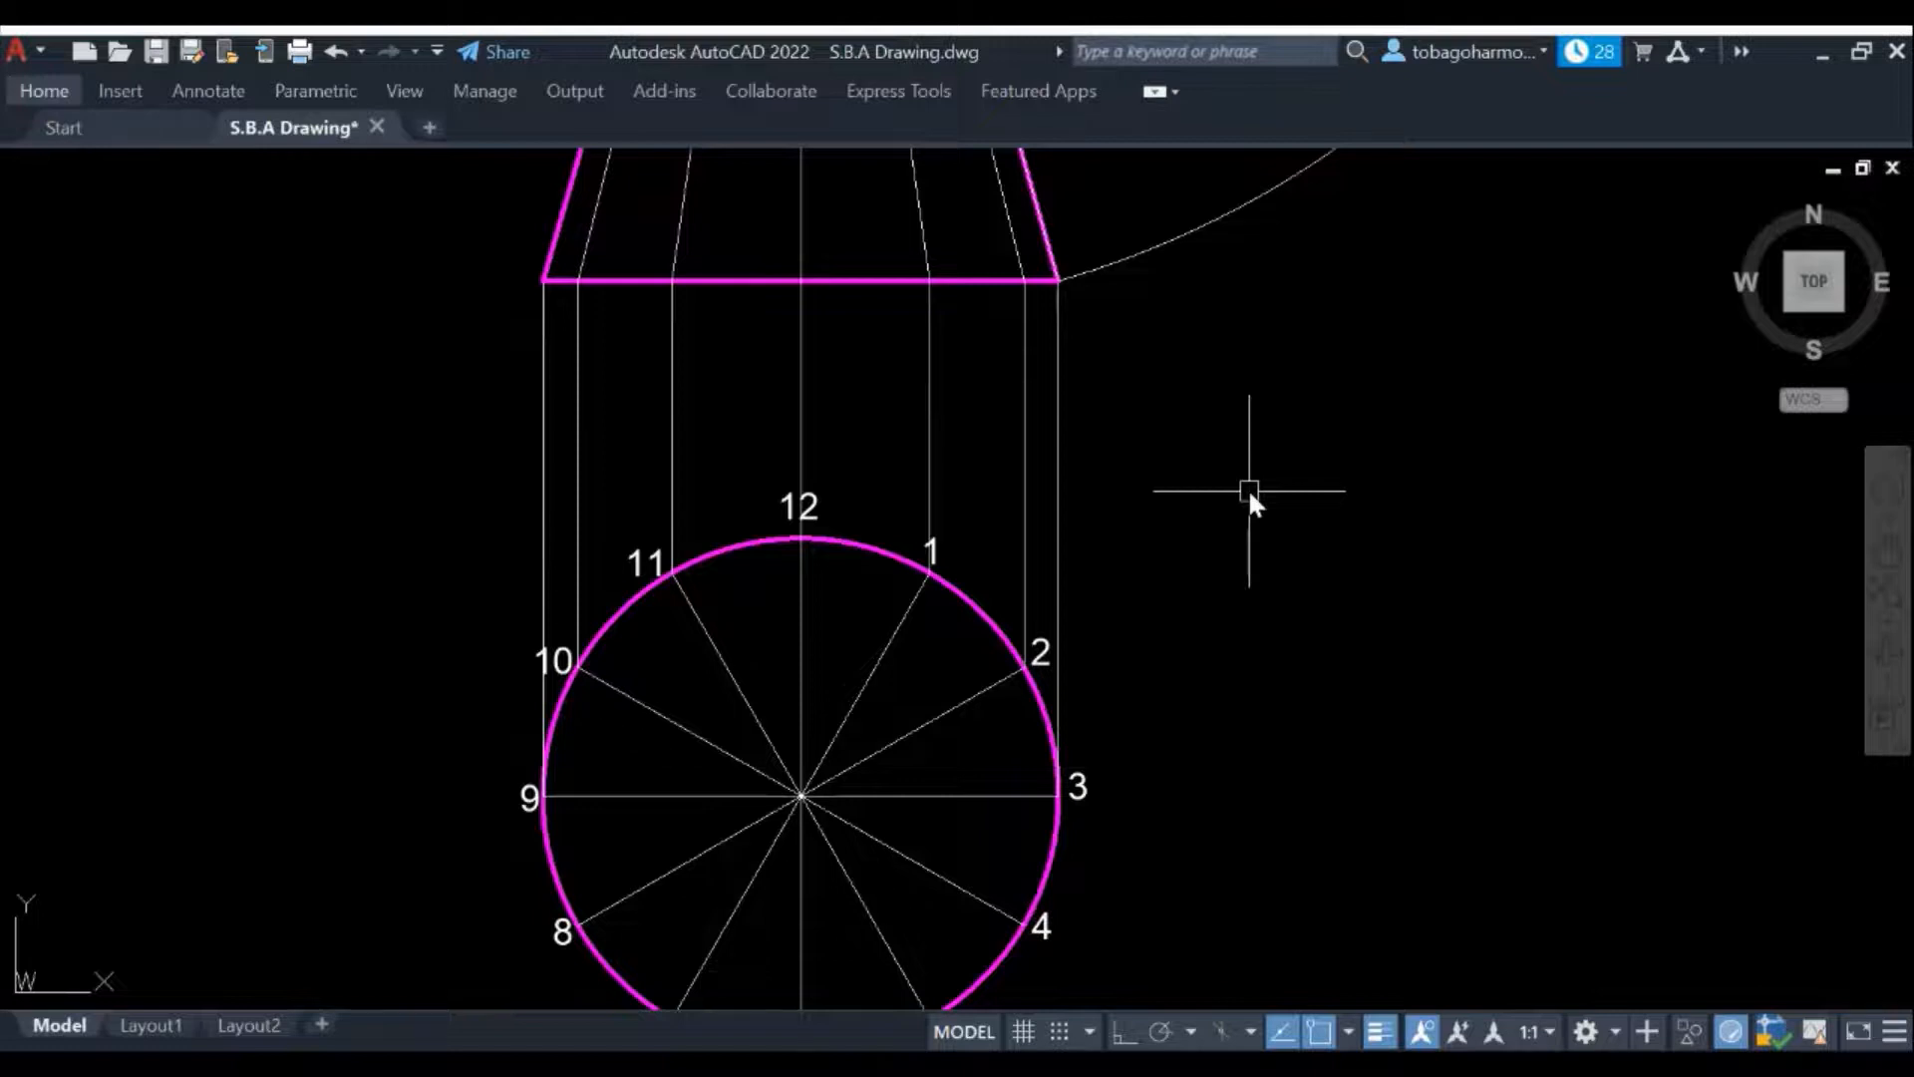
type("dim")
key("Return")
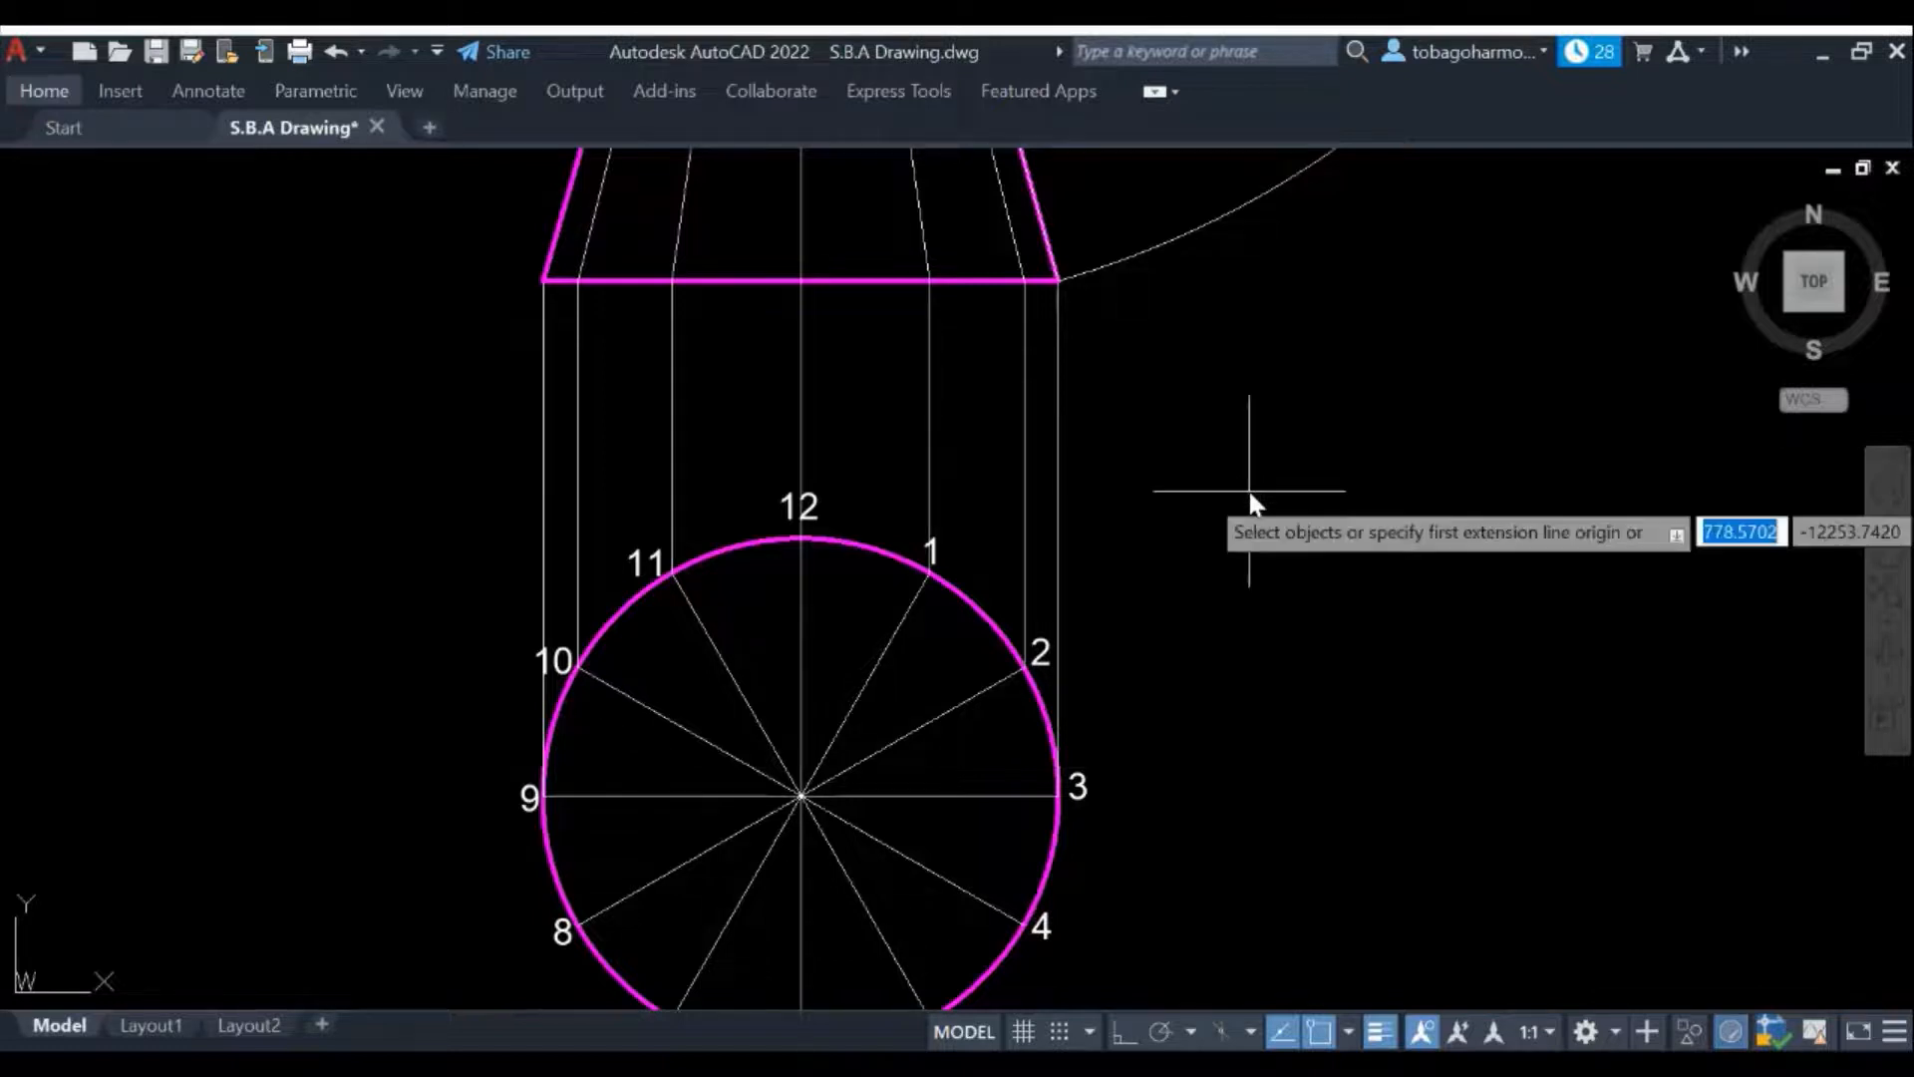
left_click(930, 574)
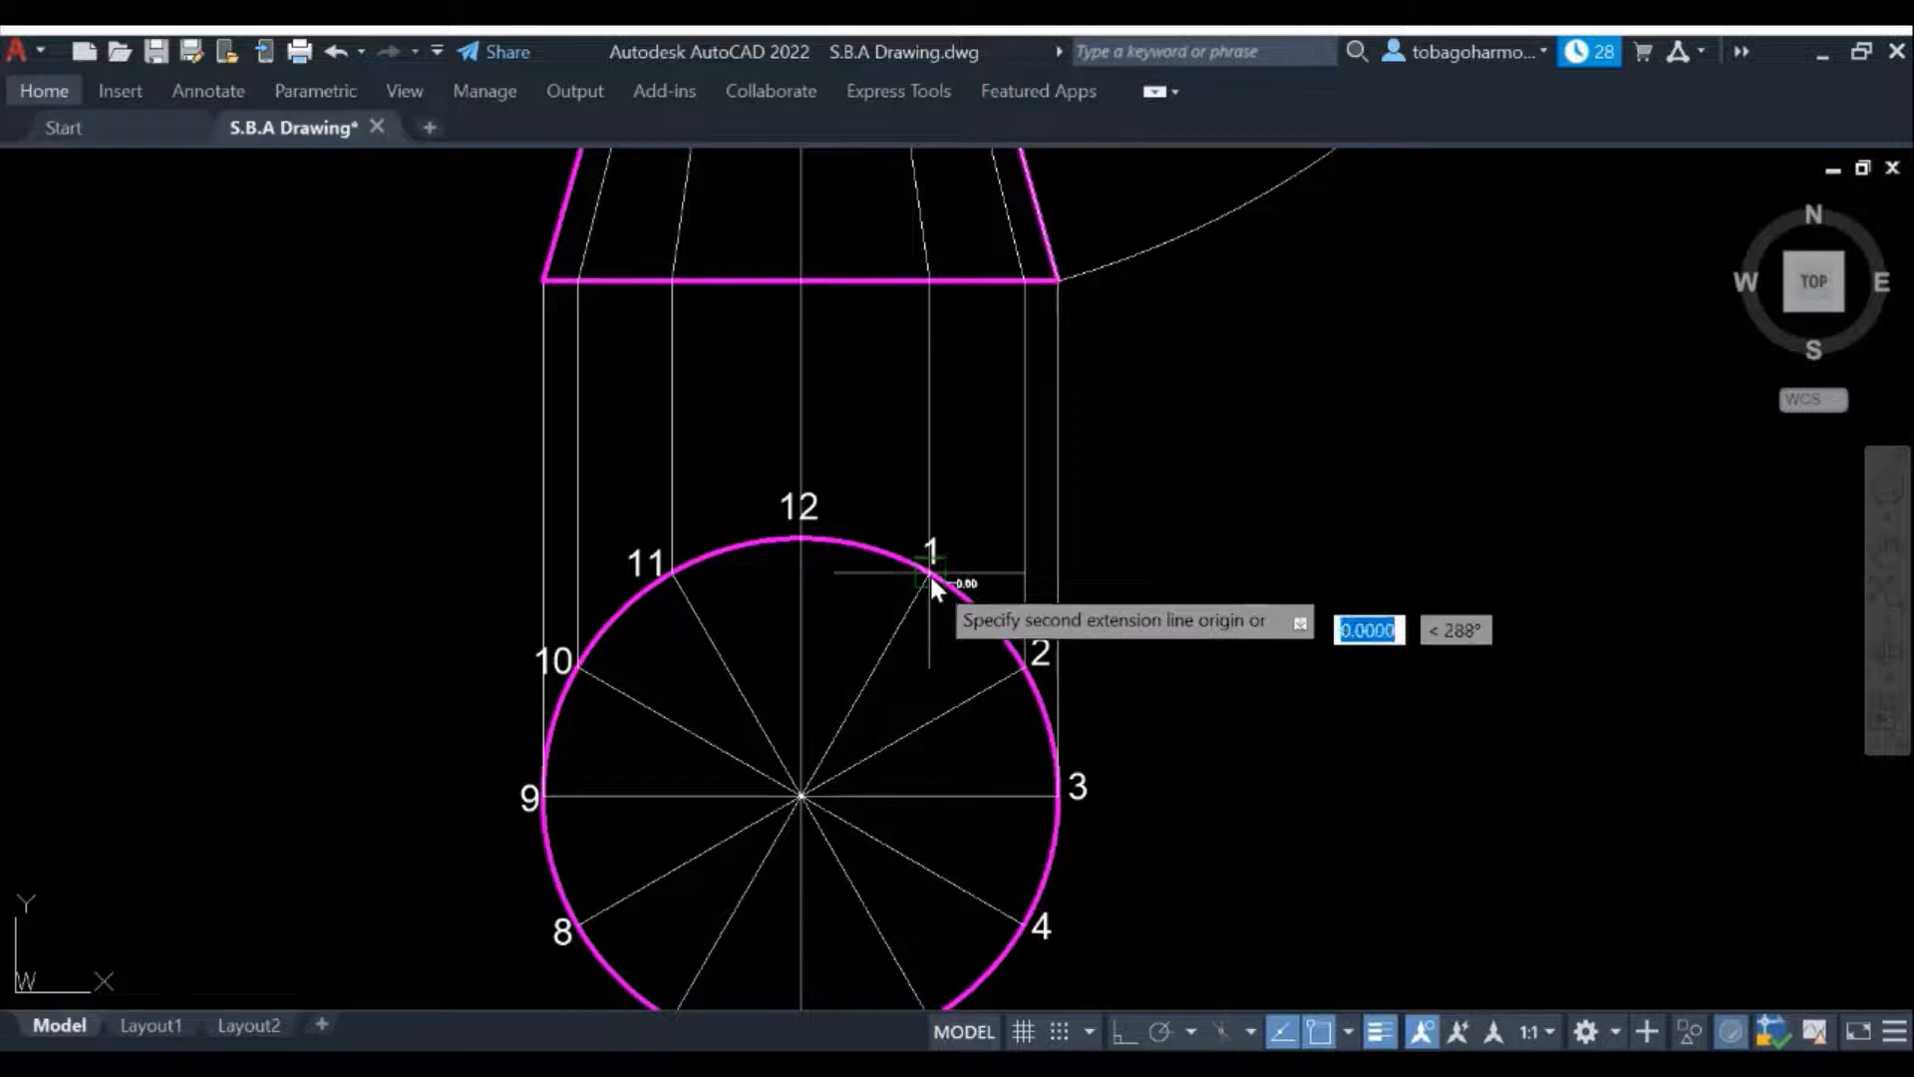
left_click(1024, 667)
scroll(996, 633, "up", 5)
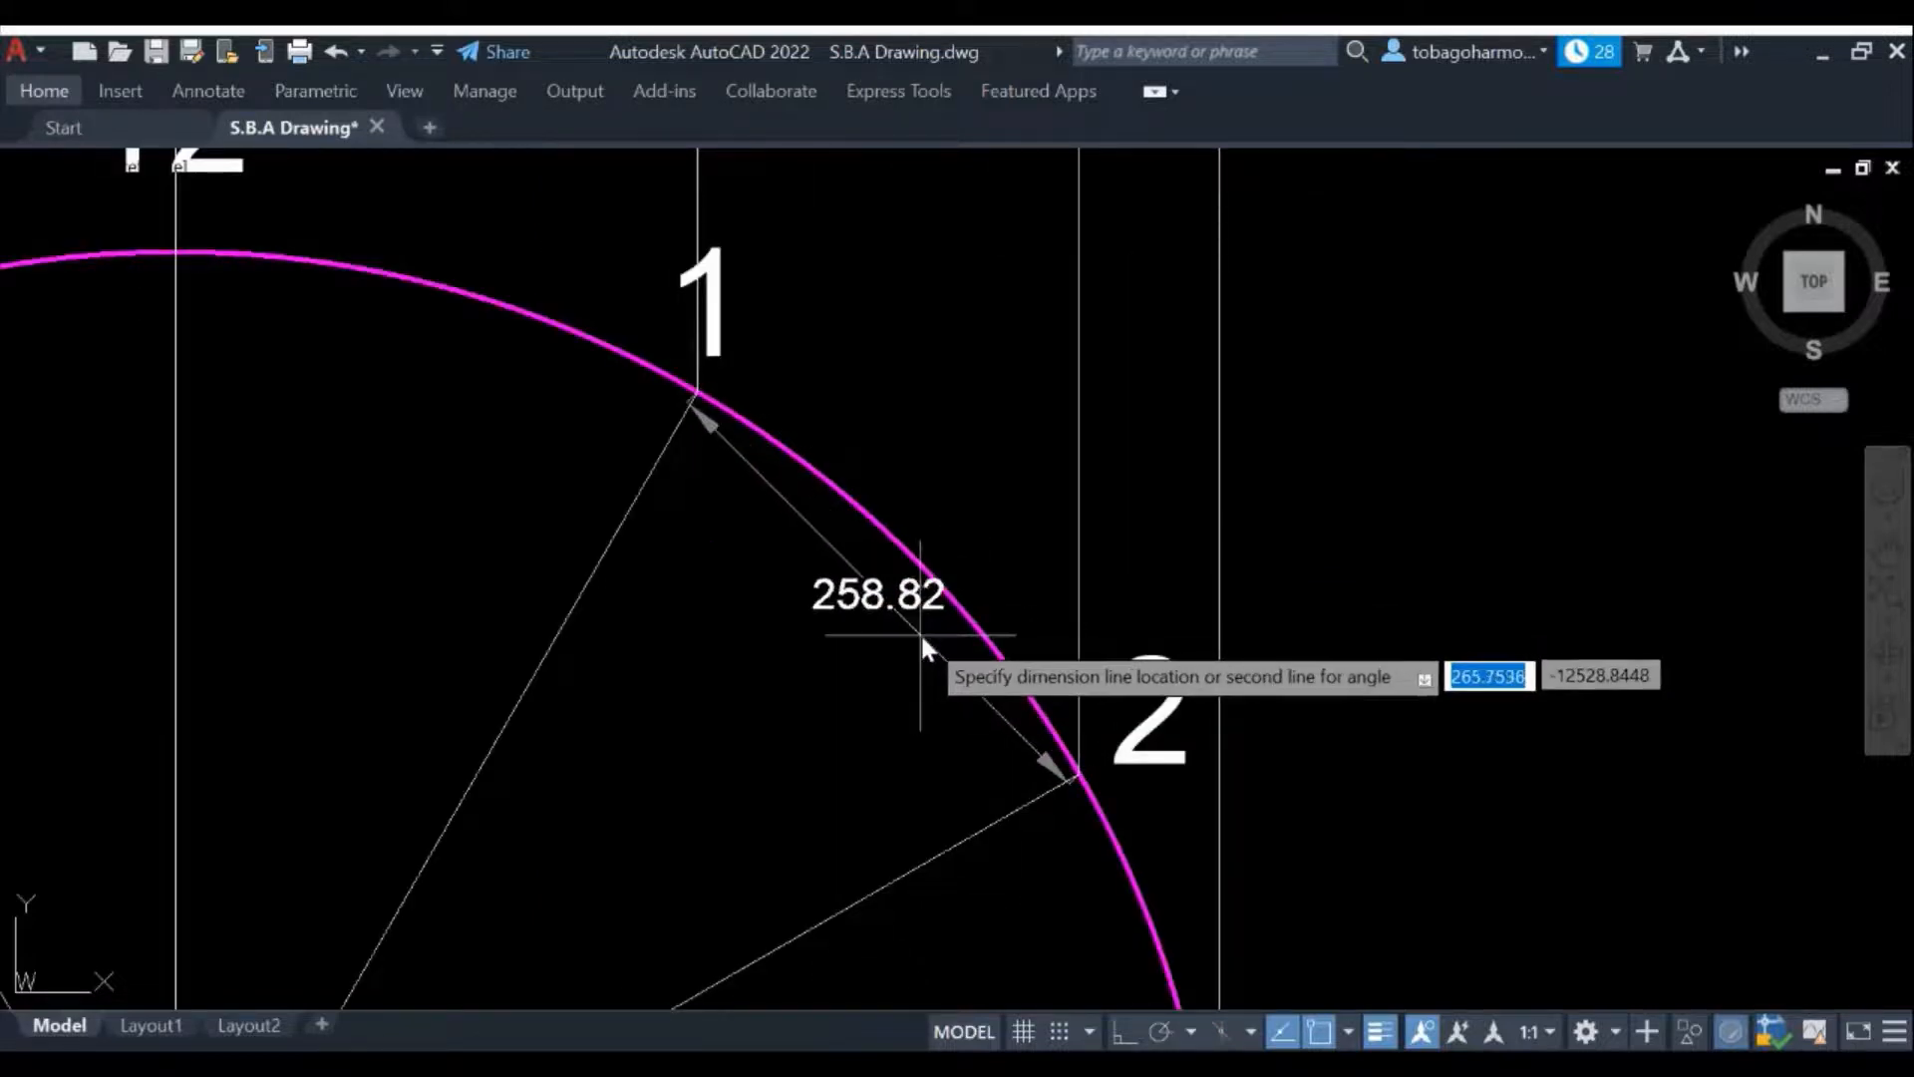
key("Escape")
Measure the straight distance between points 2 and 3 on the base circle with a dimension
scroll(937, 625, "down", 4)
middle_click_drag(1174, 610, 1182, 367)
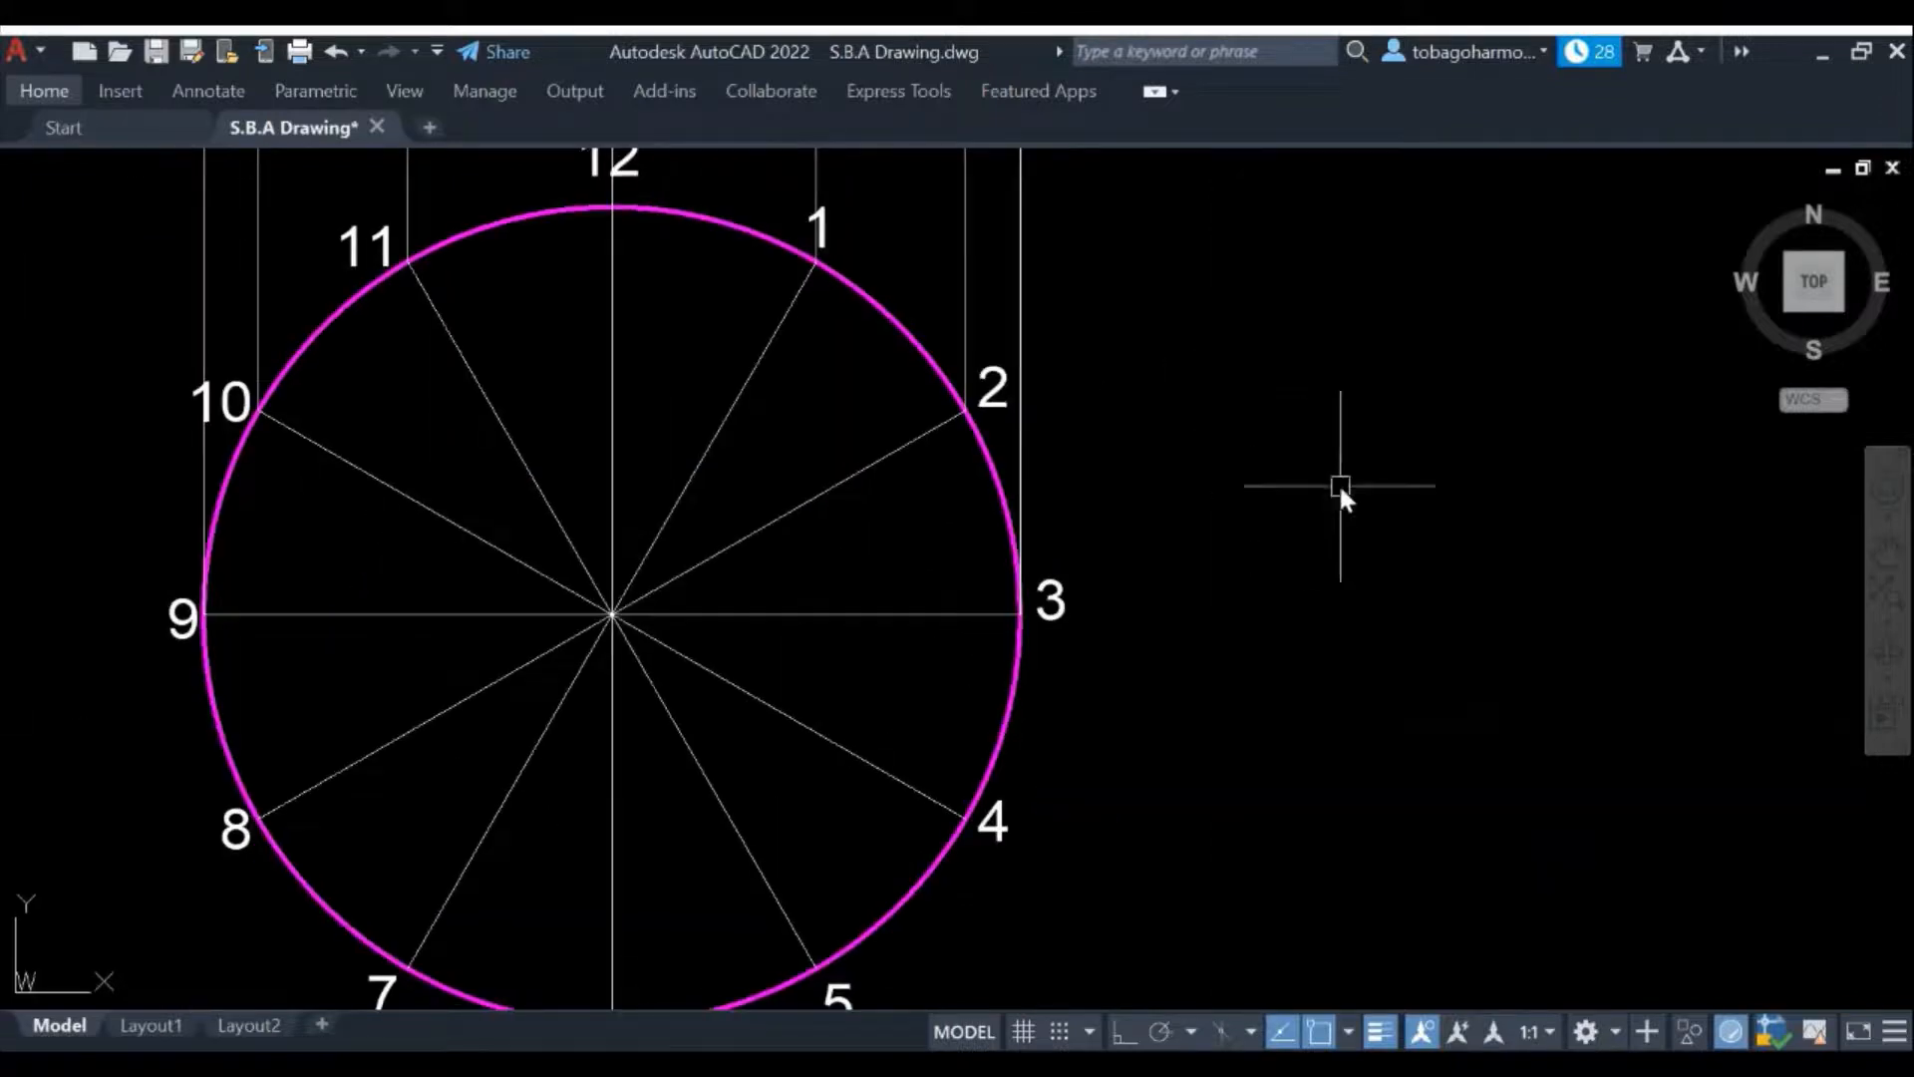
key("Return")
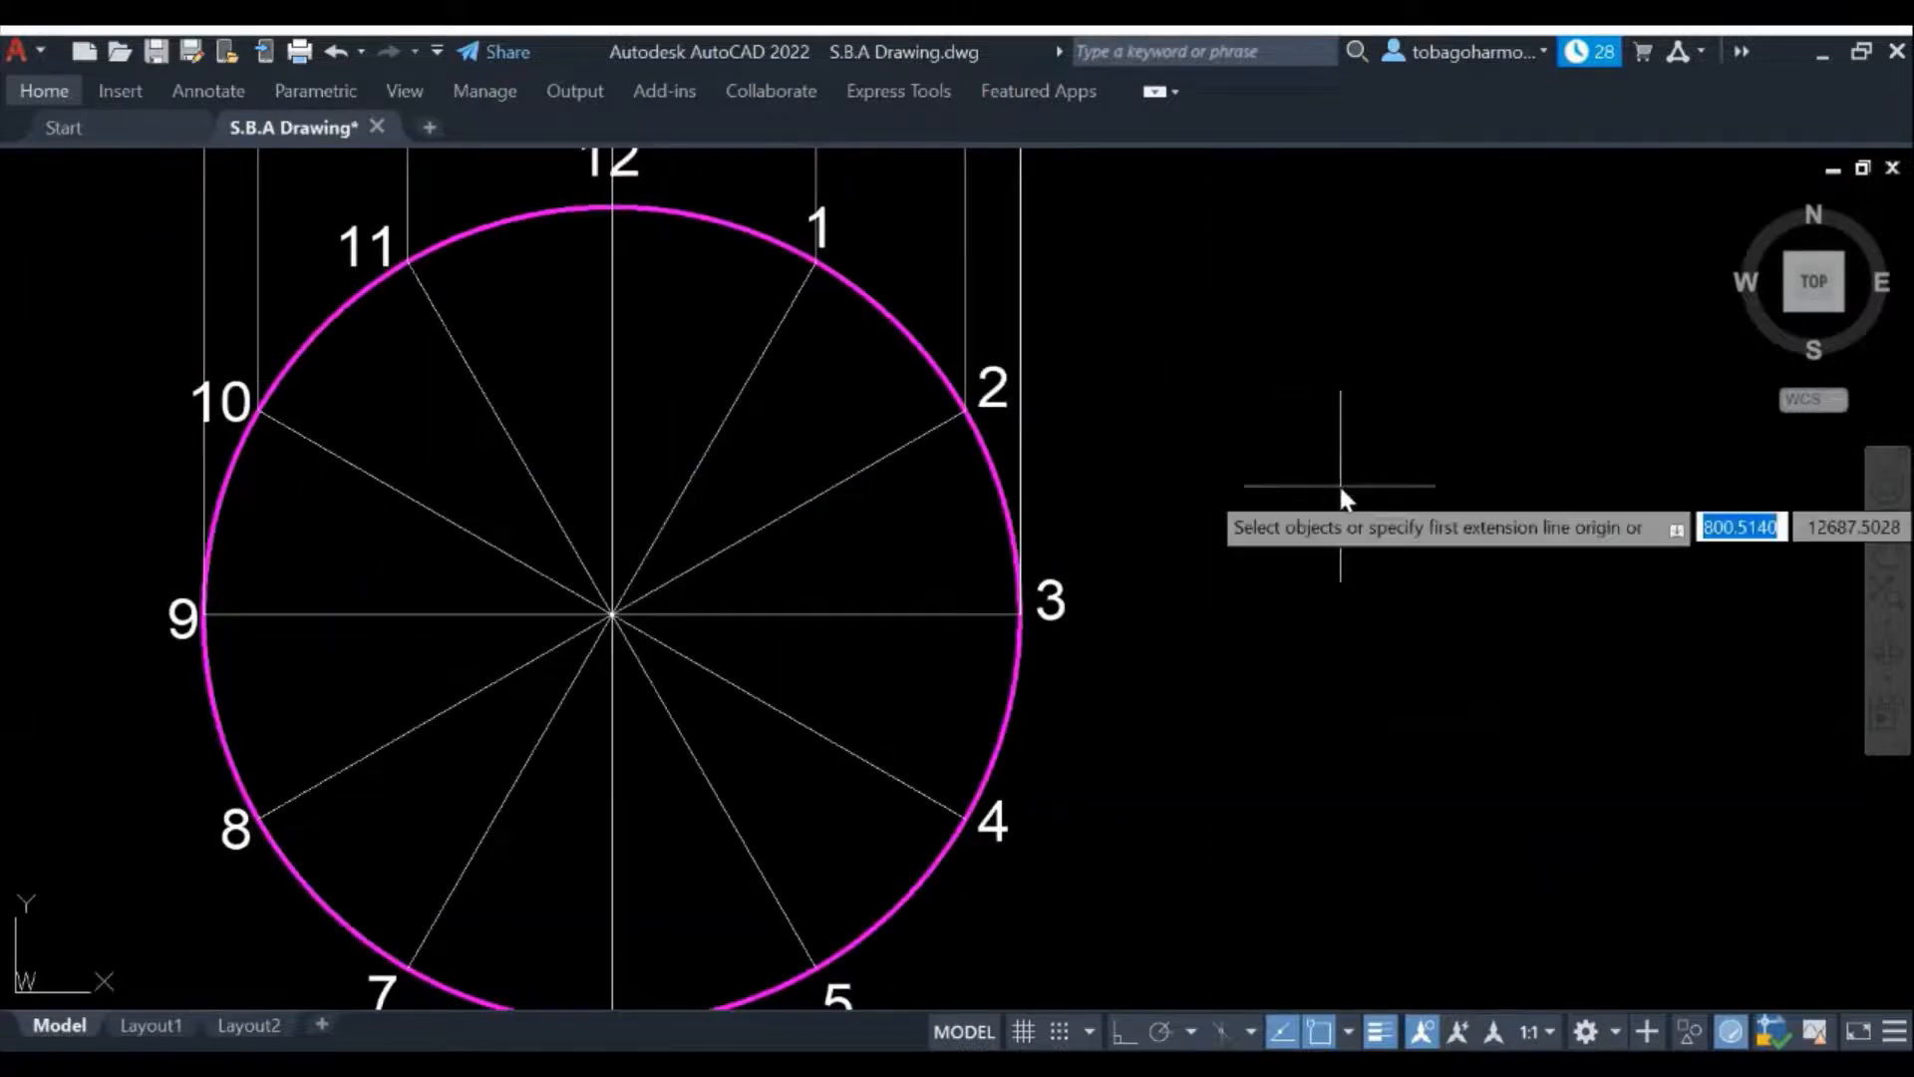
left_click(959, 416)
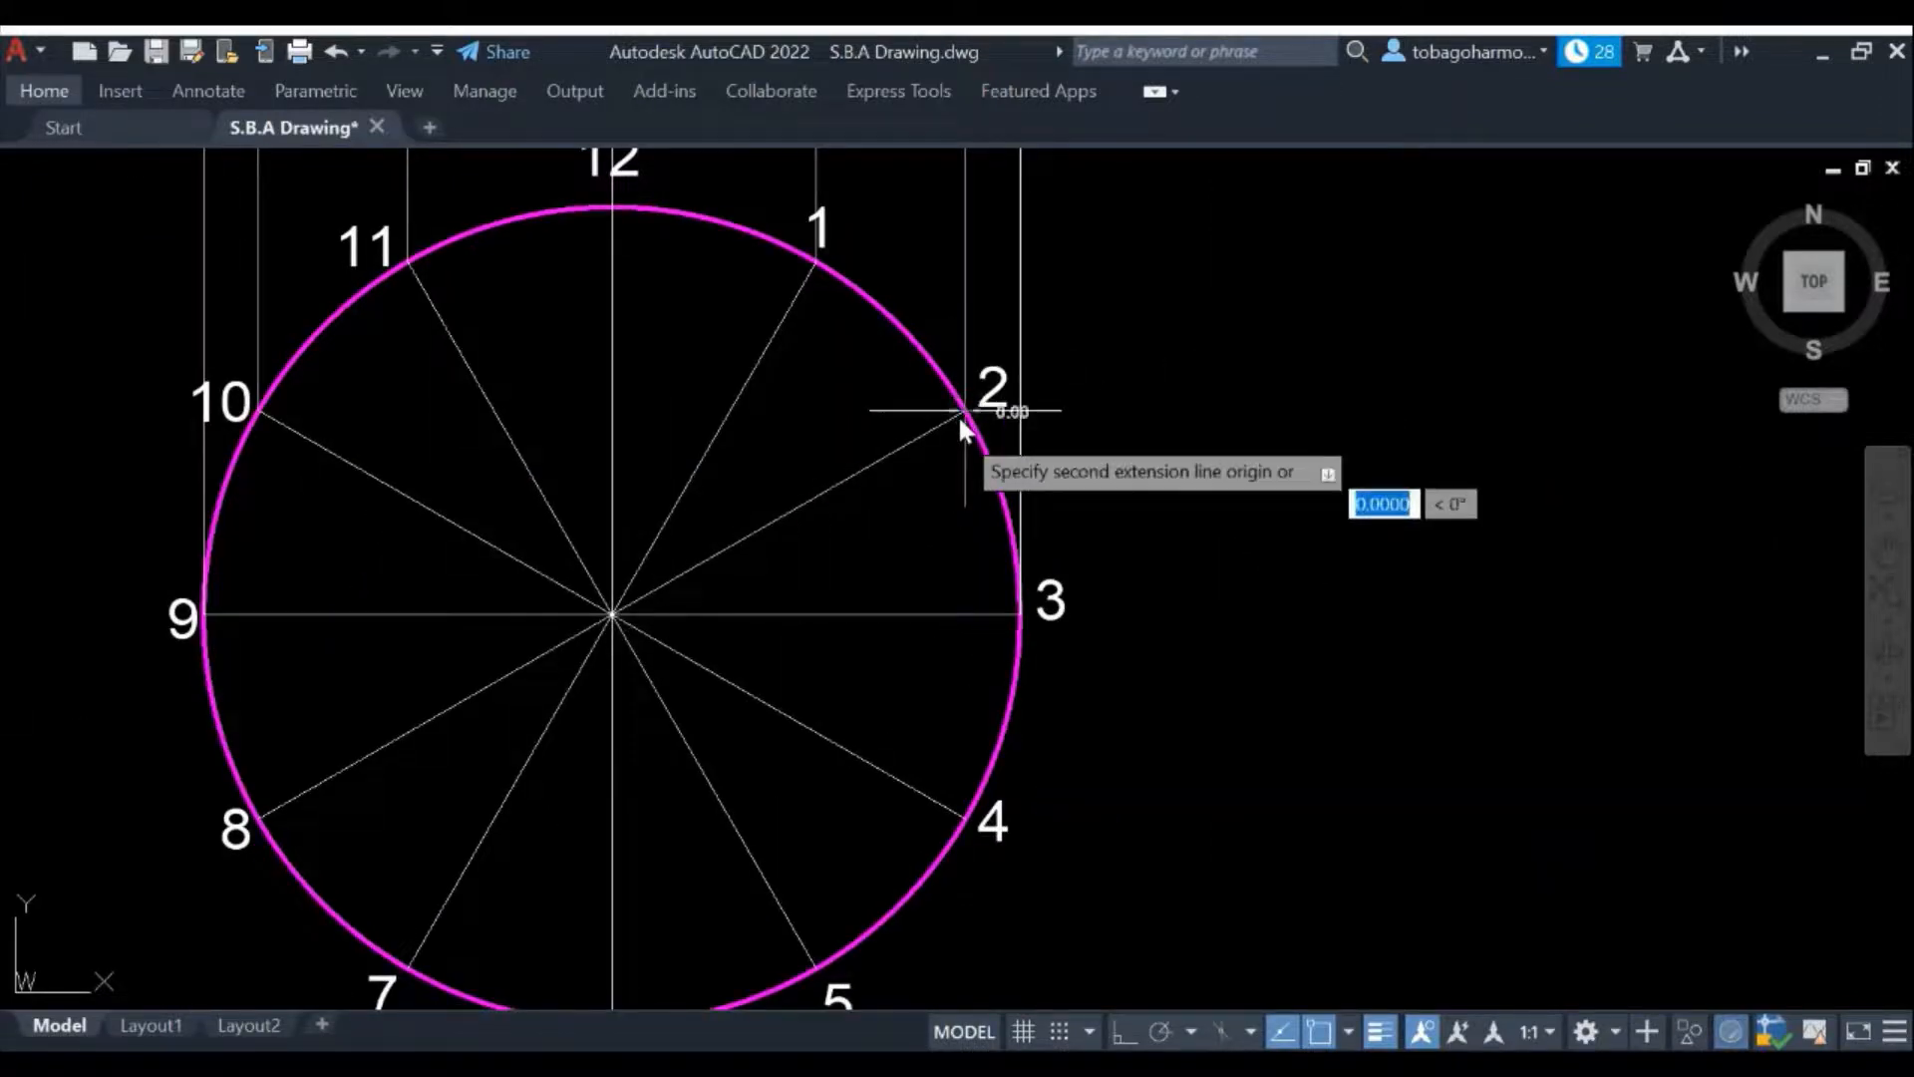
left_click(1026, 614)
scroll(967, 526, "up", 4)
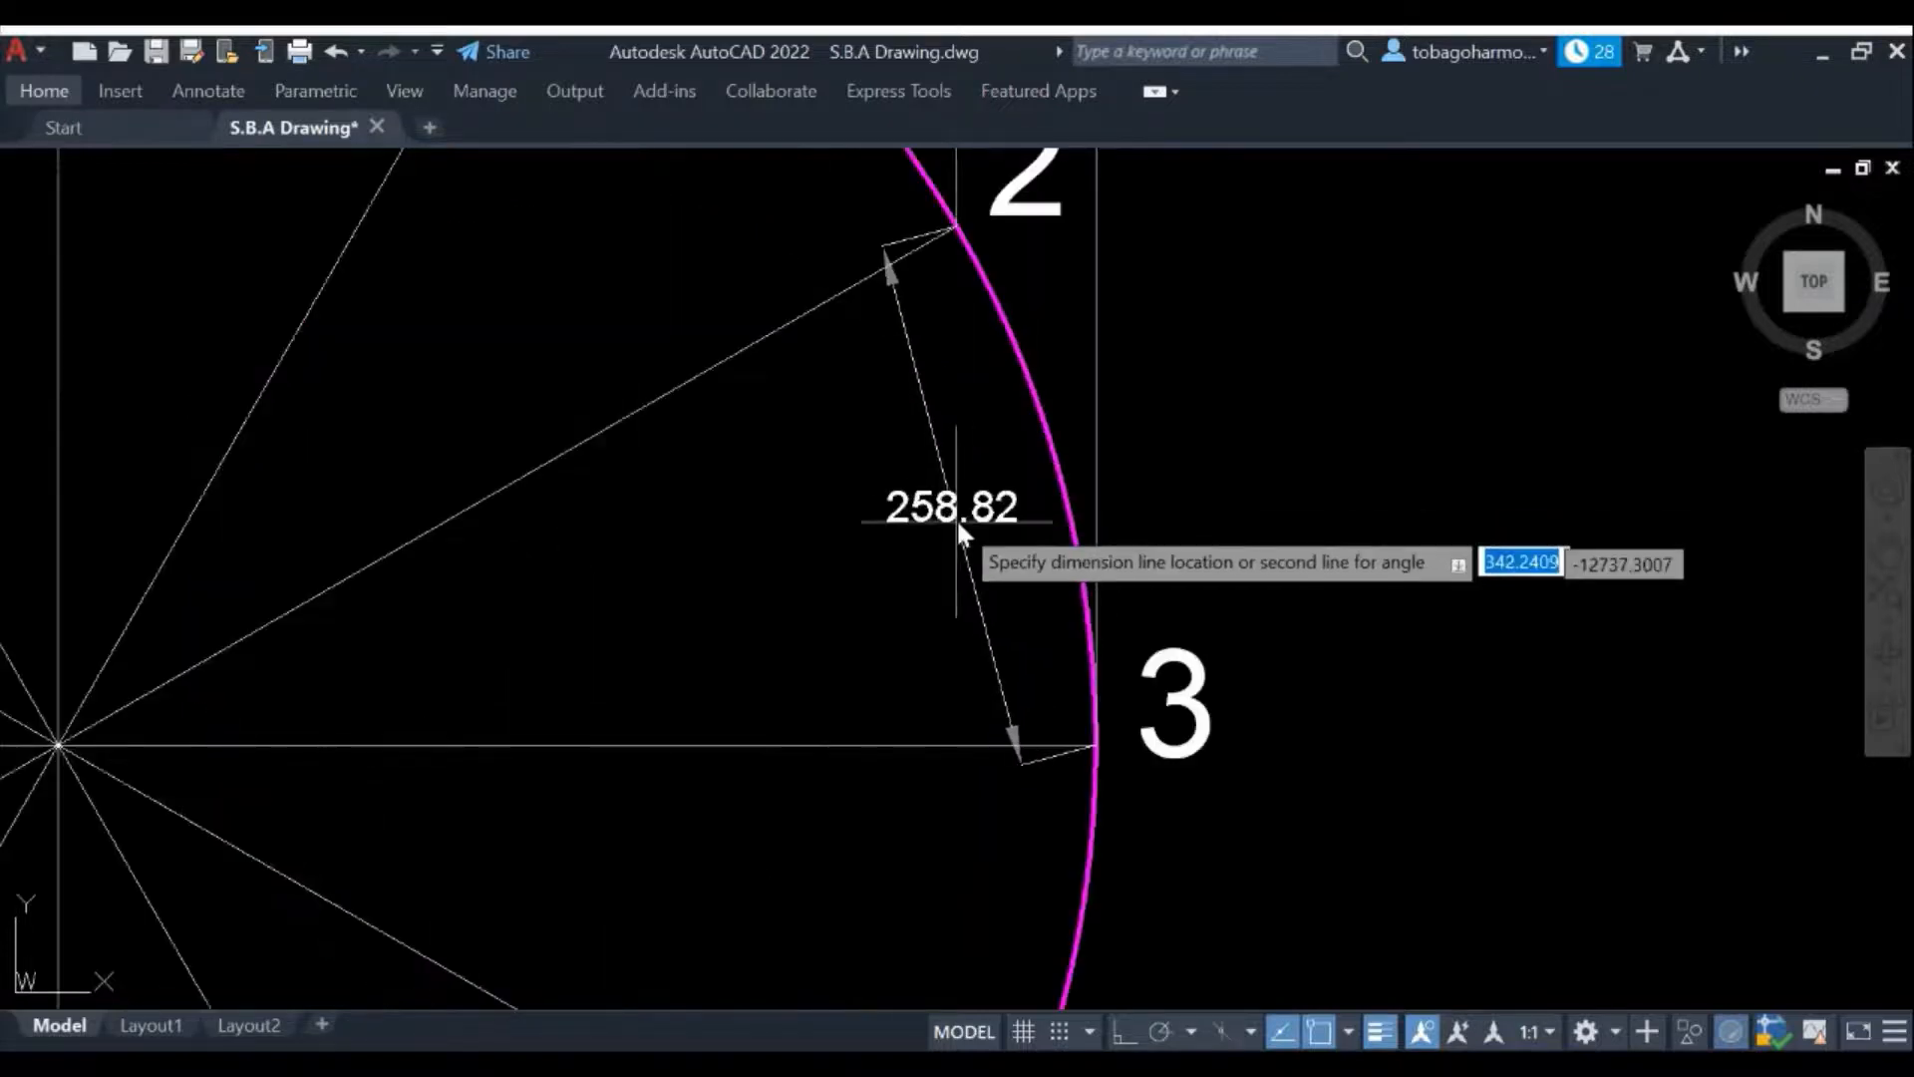
left_click(1243, 457)
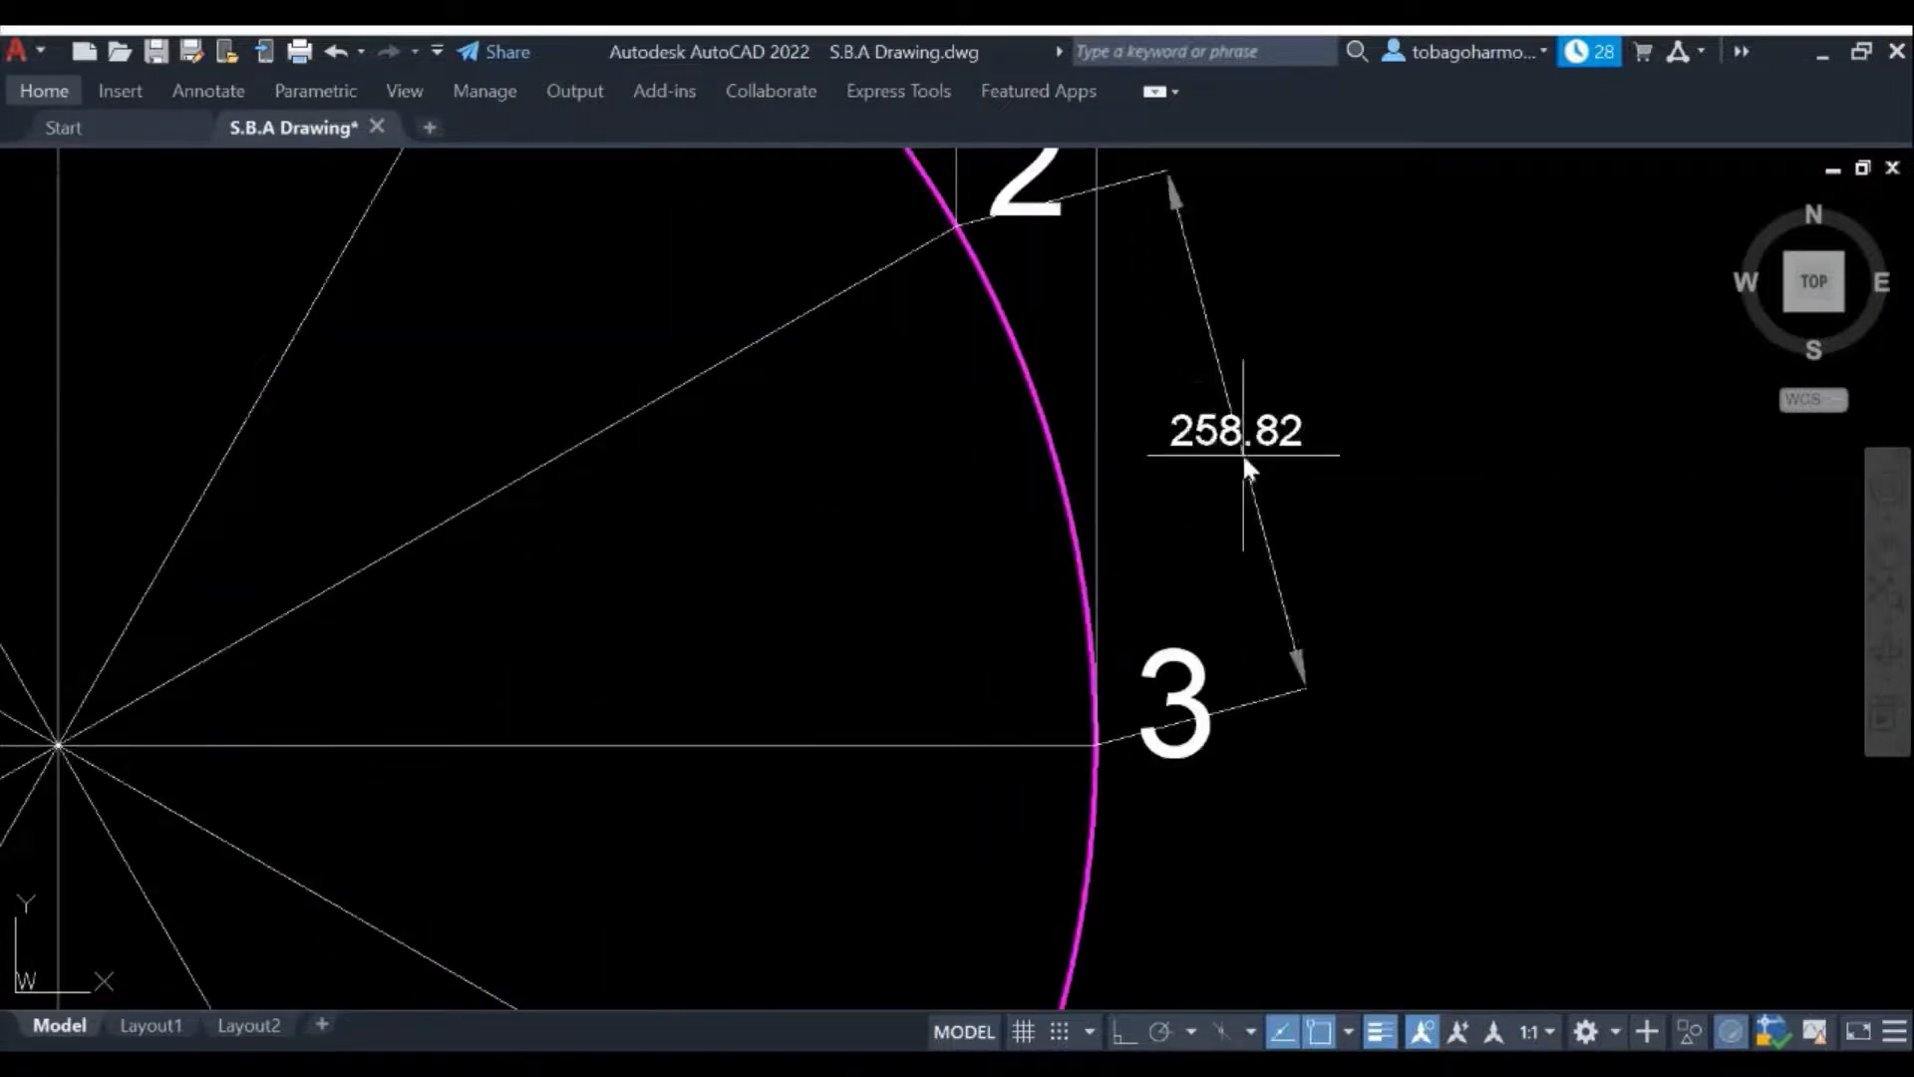
scroll(1242, 453, "down", 4)
middle_click_drag(1290, 409, 1240, 628)
scroll(1261, 514, "down", 4)
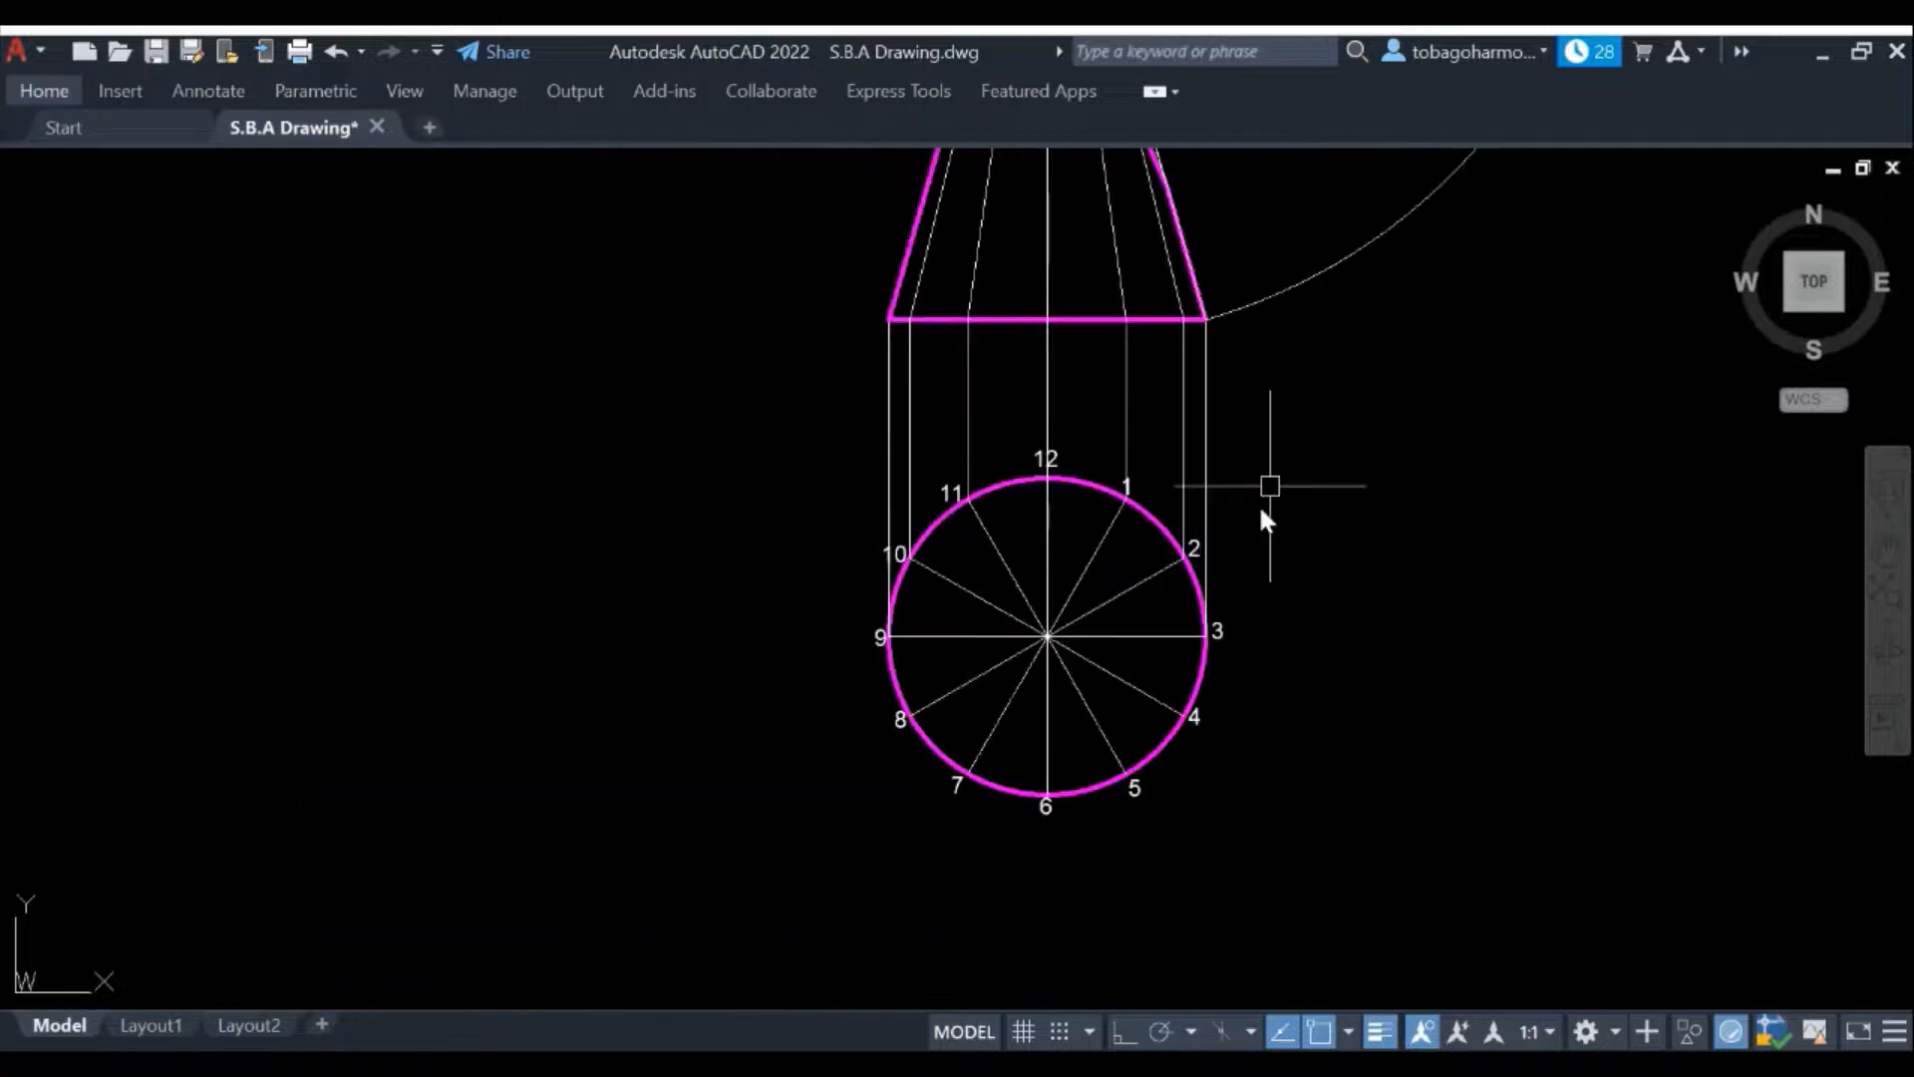
Draw a short arc of radius 258.82 centred on the cone's right-hand base corner, crossing the large development arc
mouse_move(1261, 511)
middle_mouse_down()
mouse_move(1176, 554)
mouse_move(1170, 671)
middle_mouse_up()
type("ar")
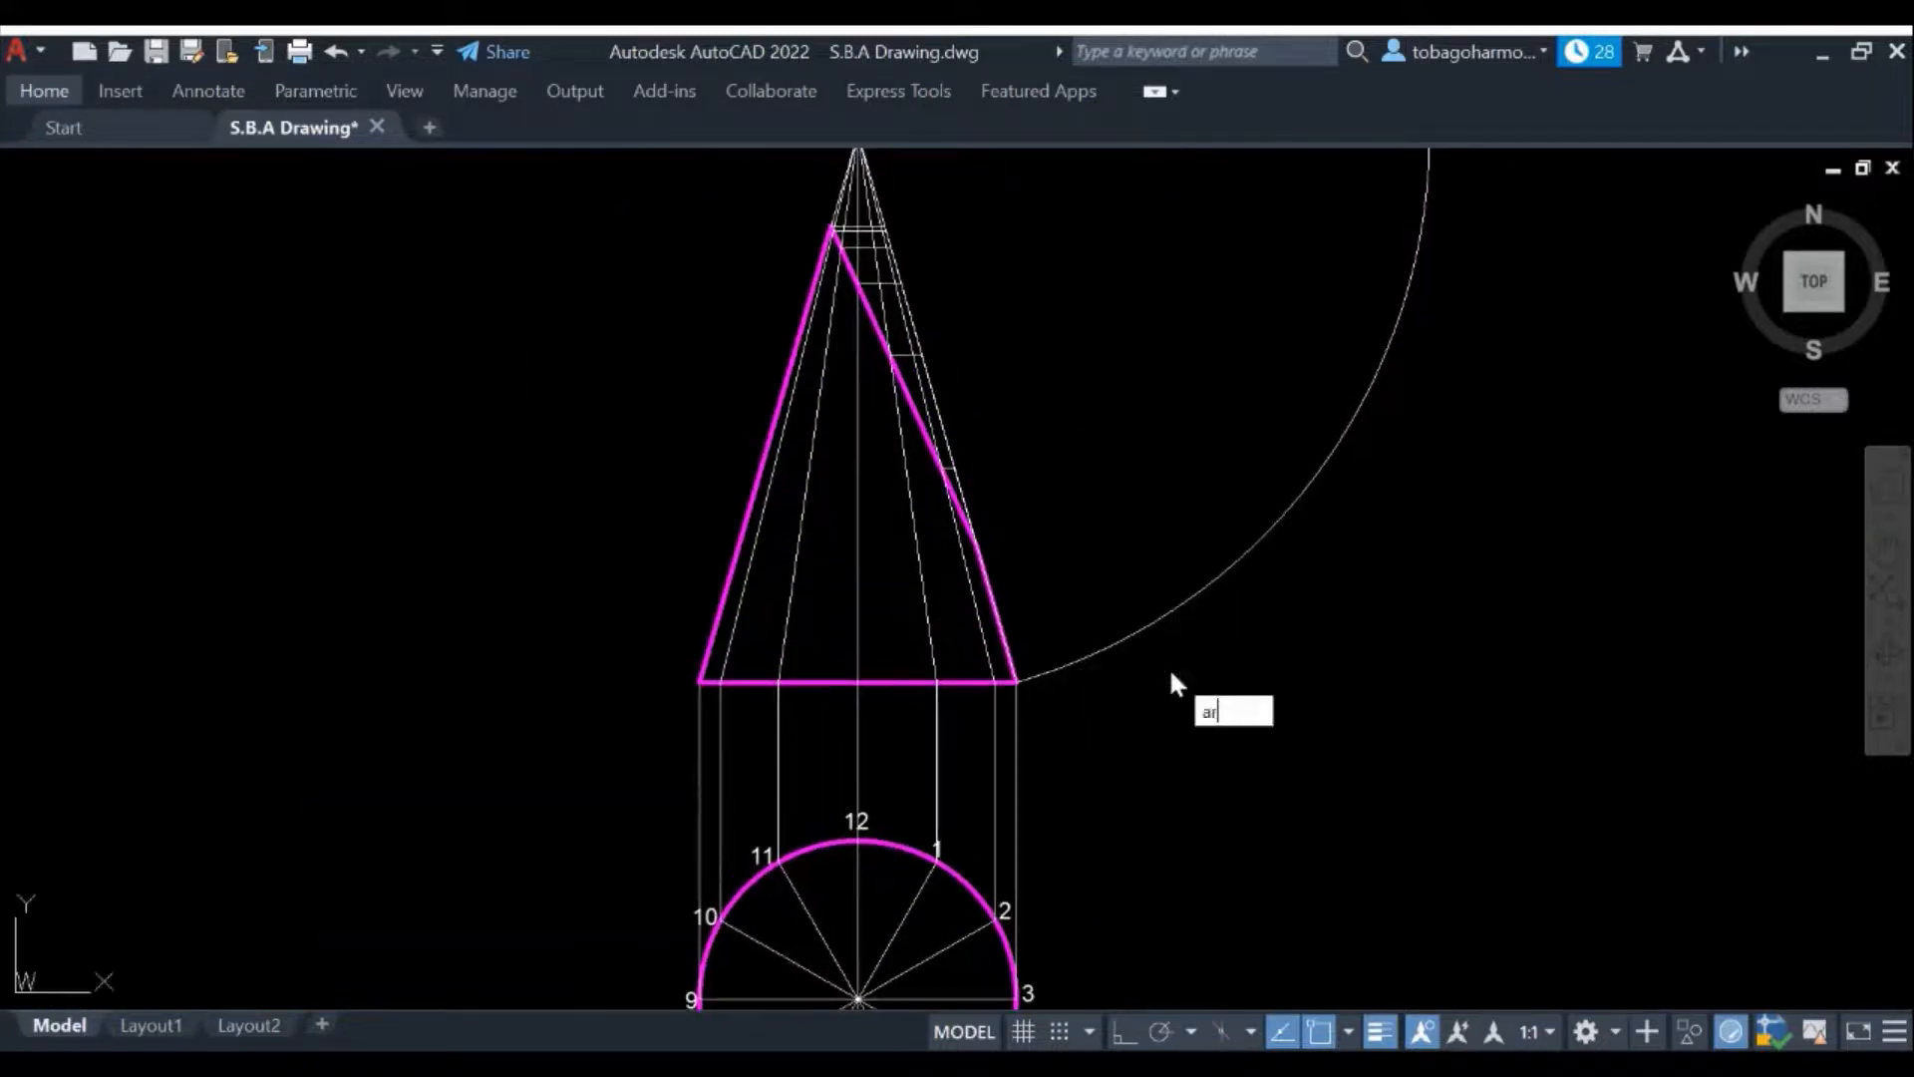
type("c")
key("Return")
type("c")
key("Return")
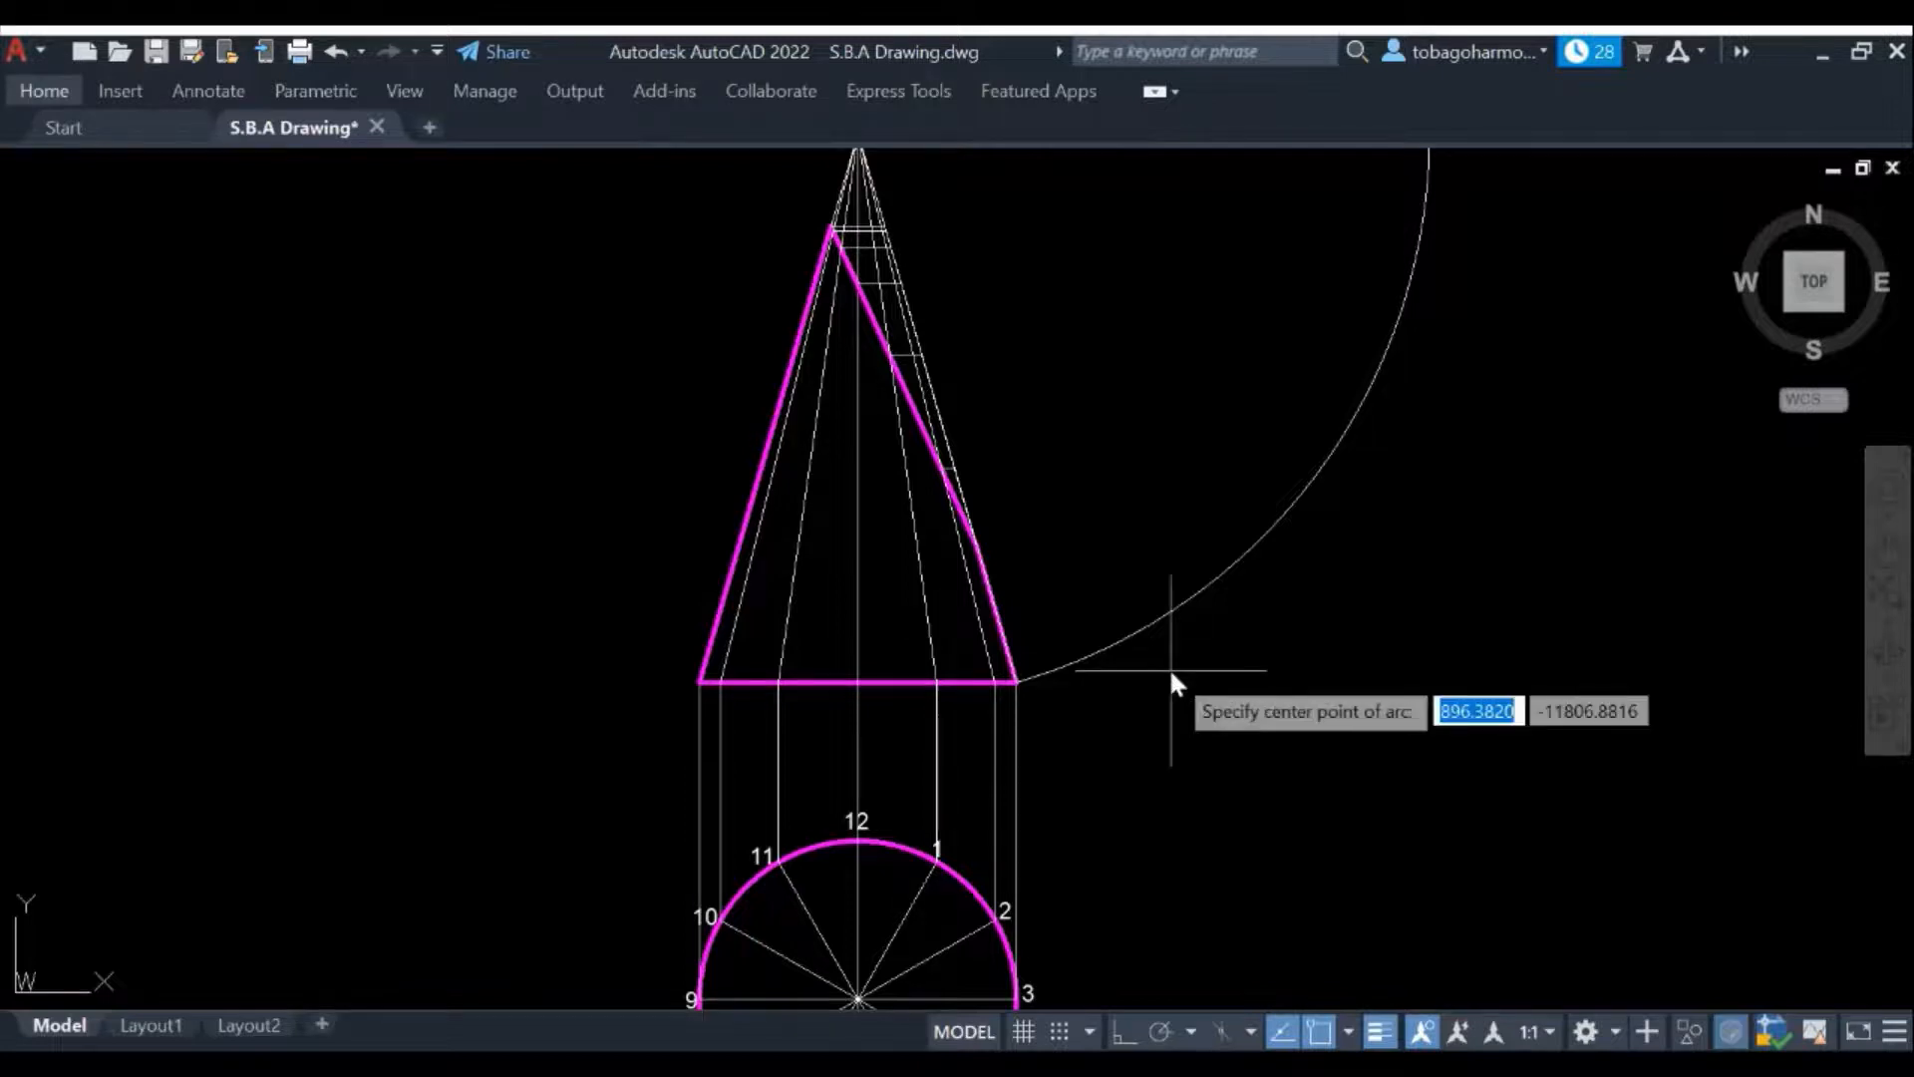
left_click(1020, 683)
middle_click_drag(1116, 698, 1103, 807)
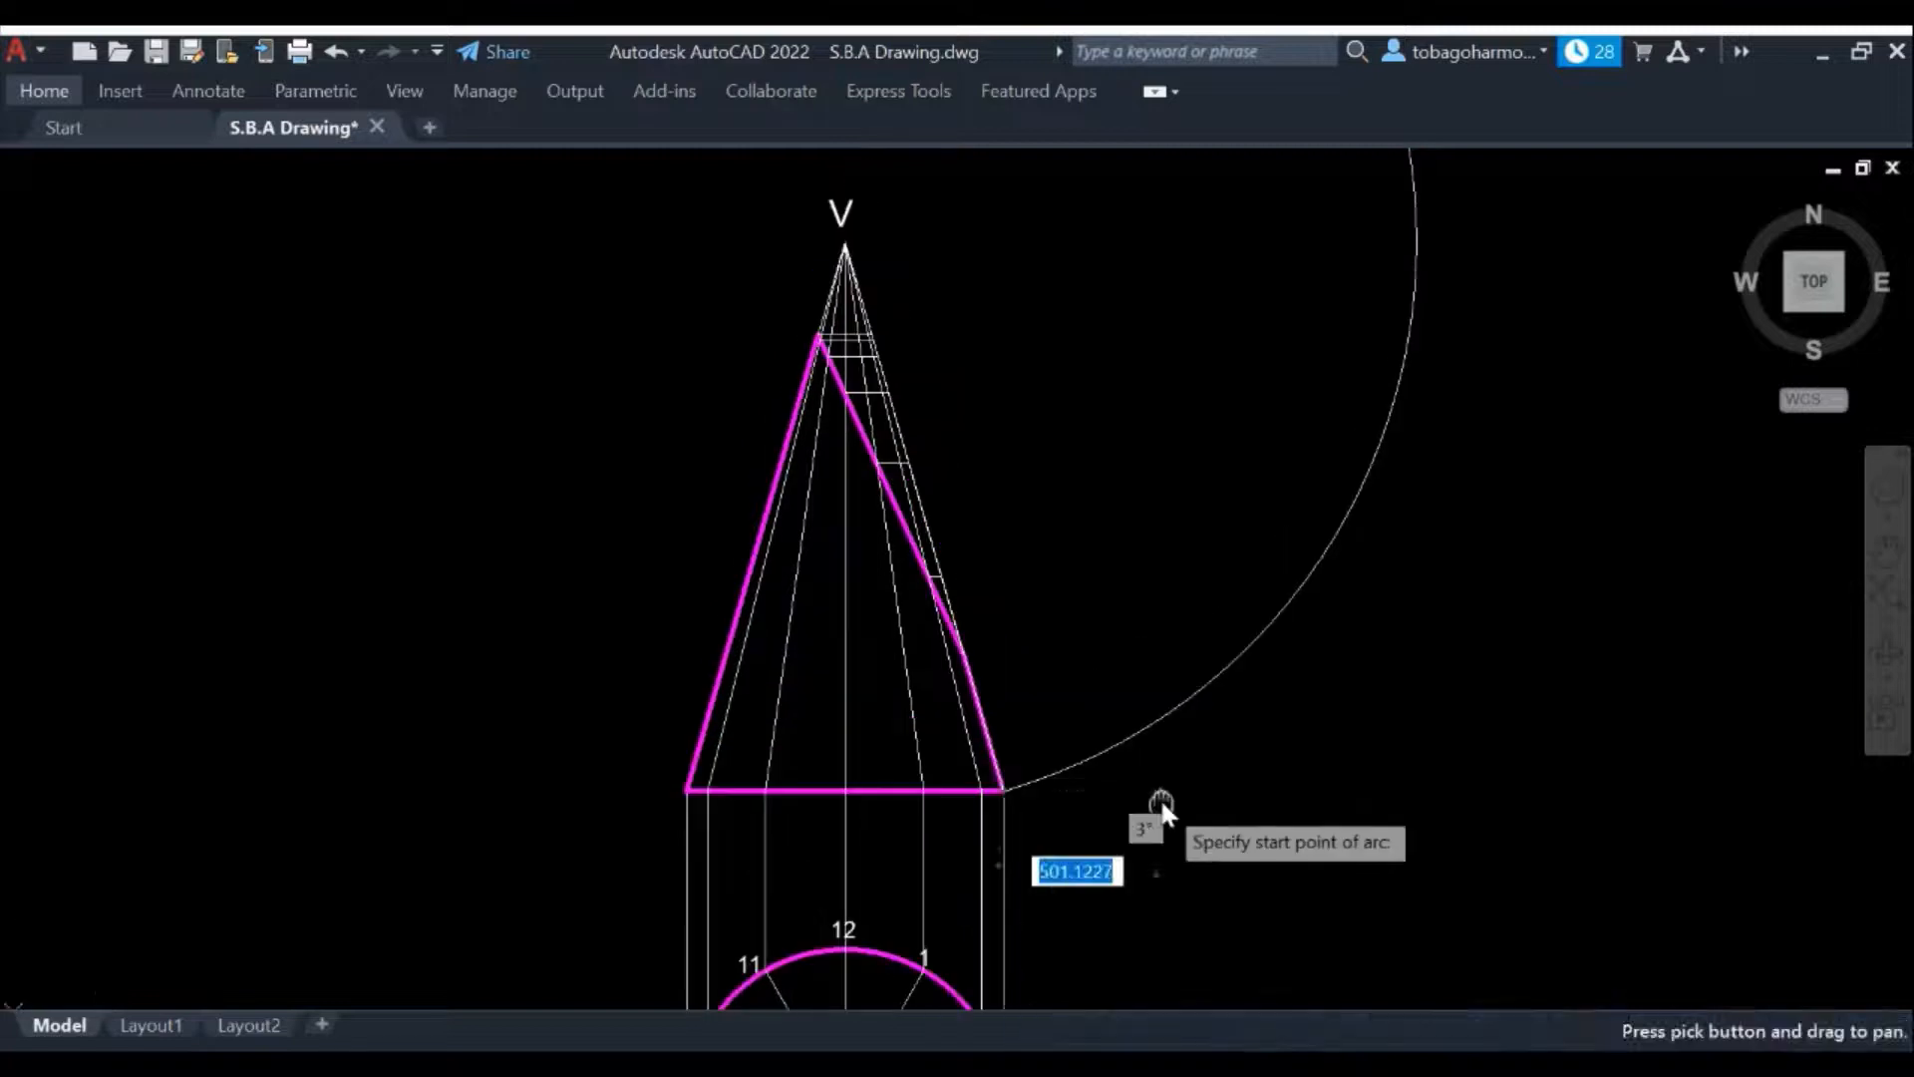
scroll(1090, 812, "up", 3)
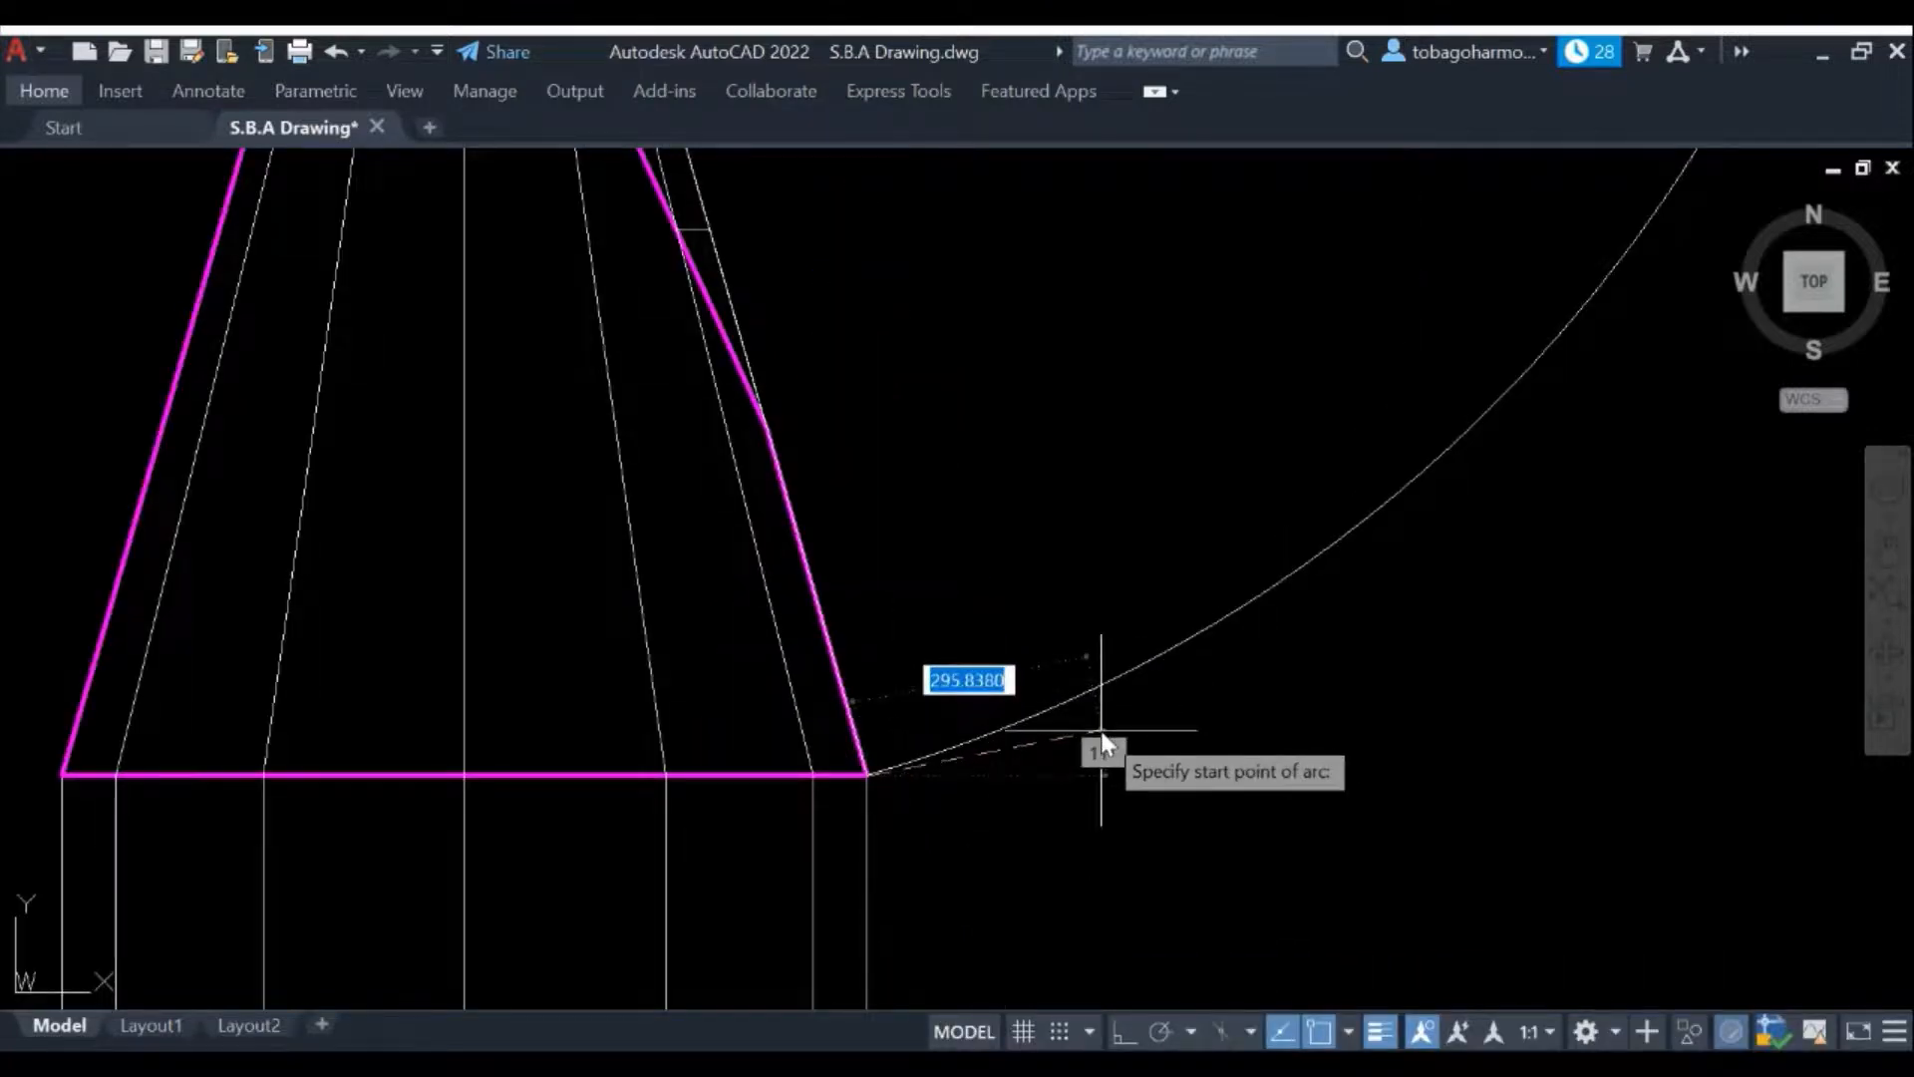
type("258.8")
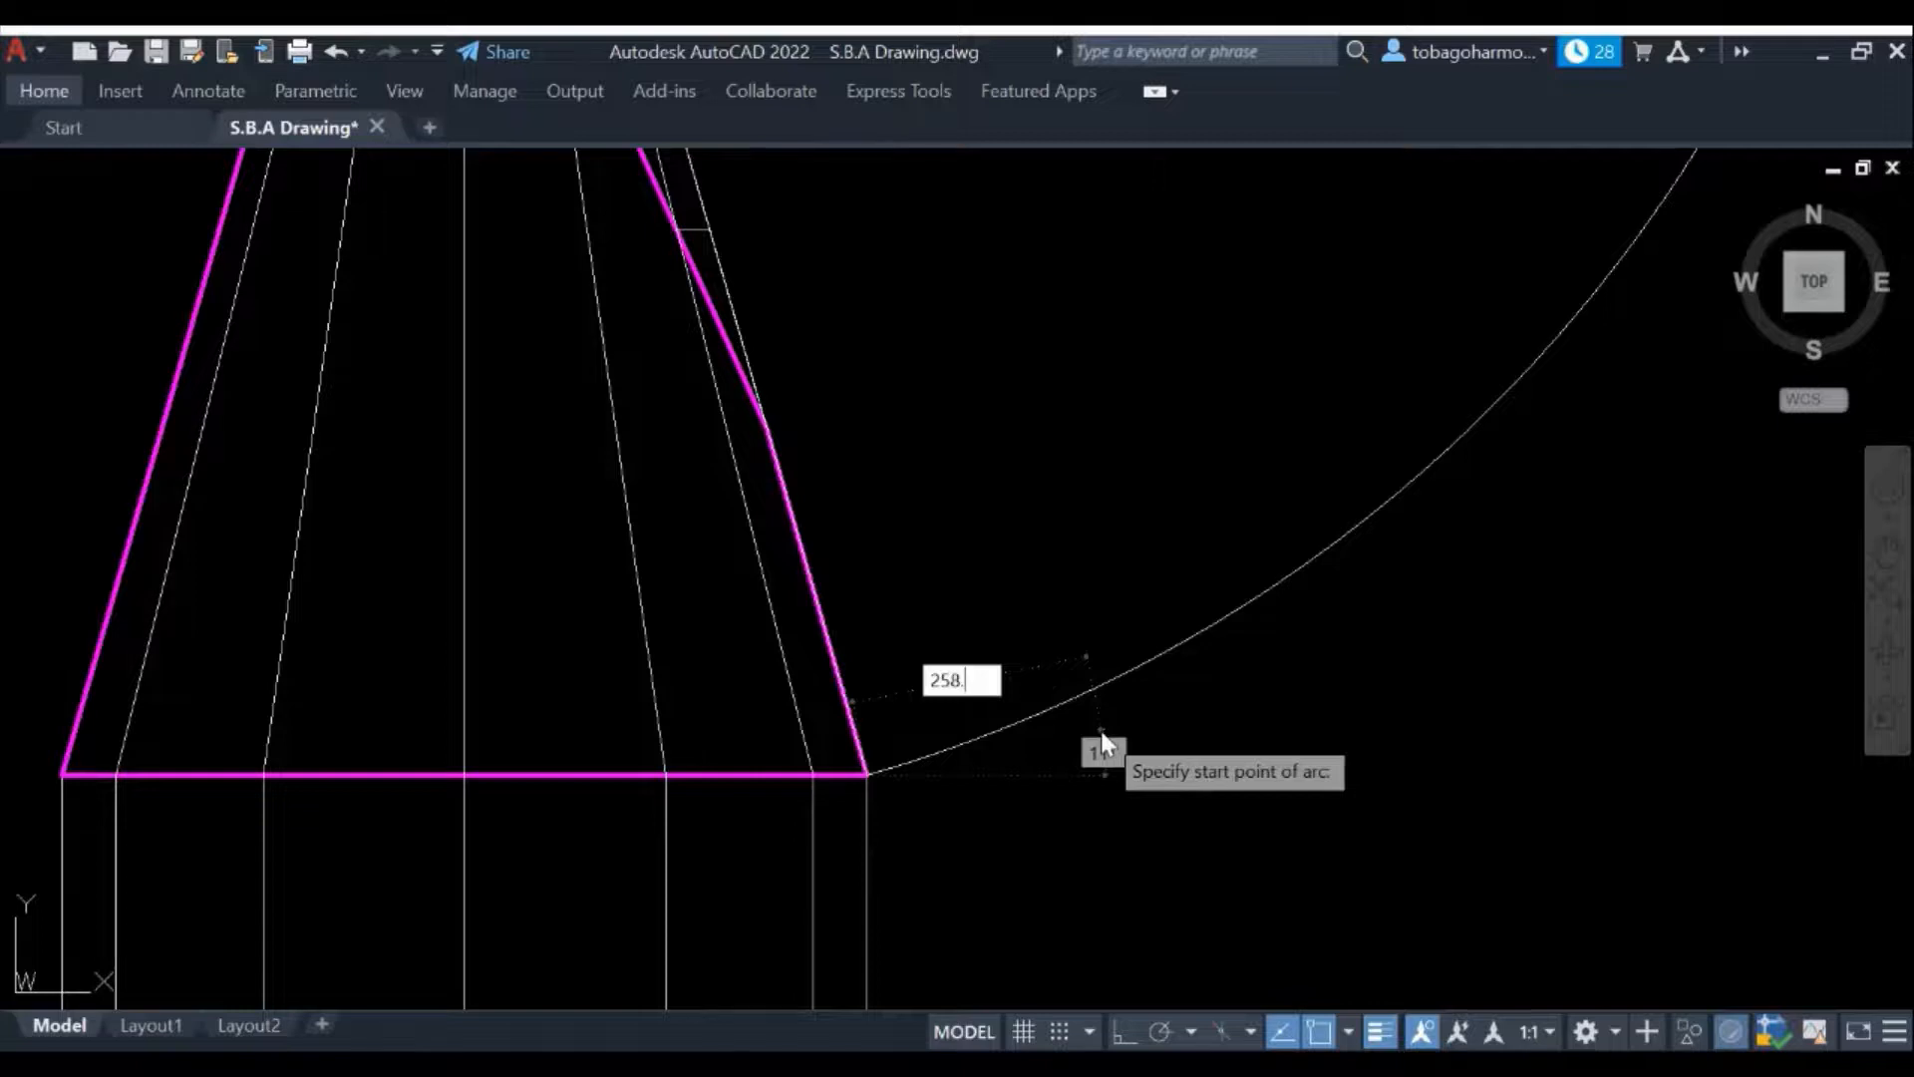
key("Return")
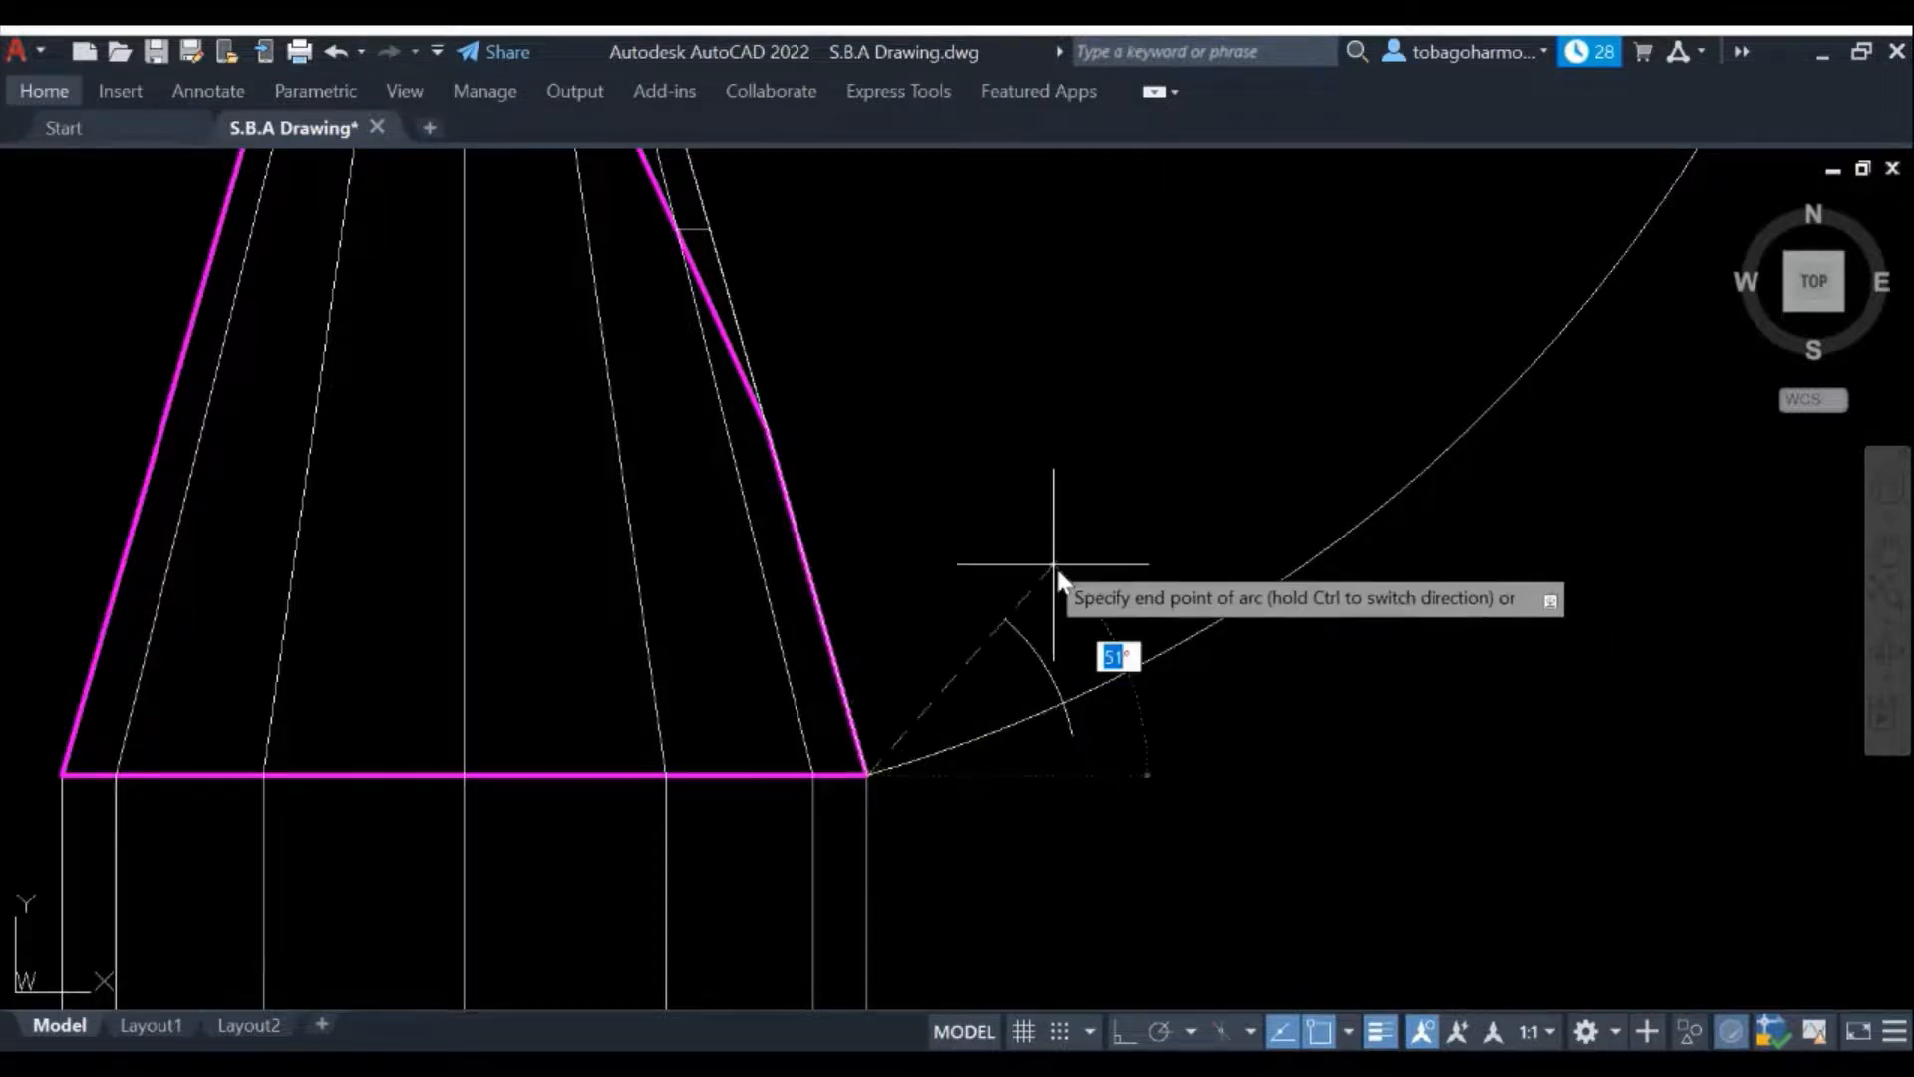
left_click(983, 517)
key("Return")
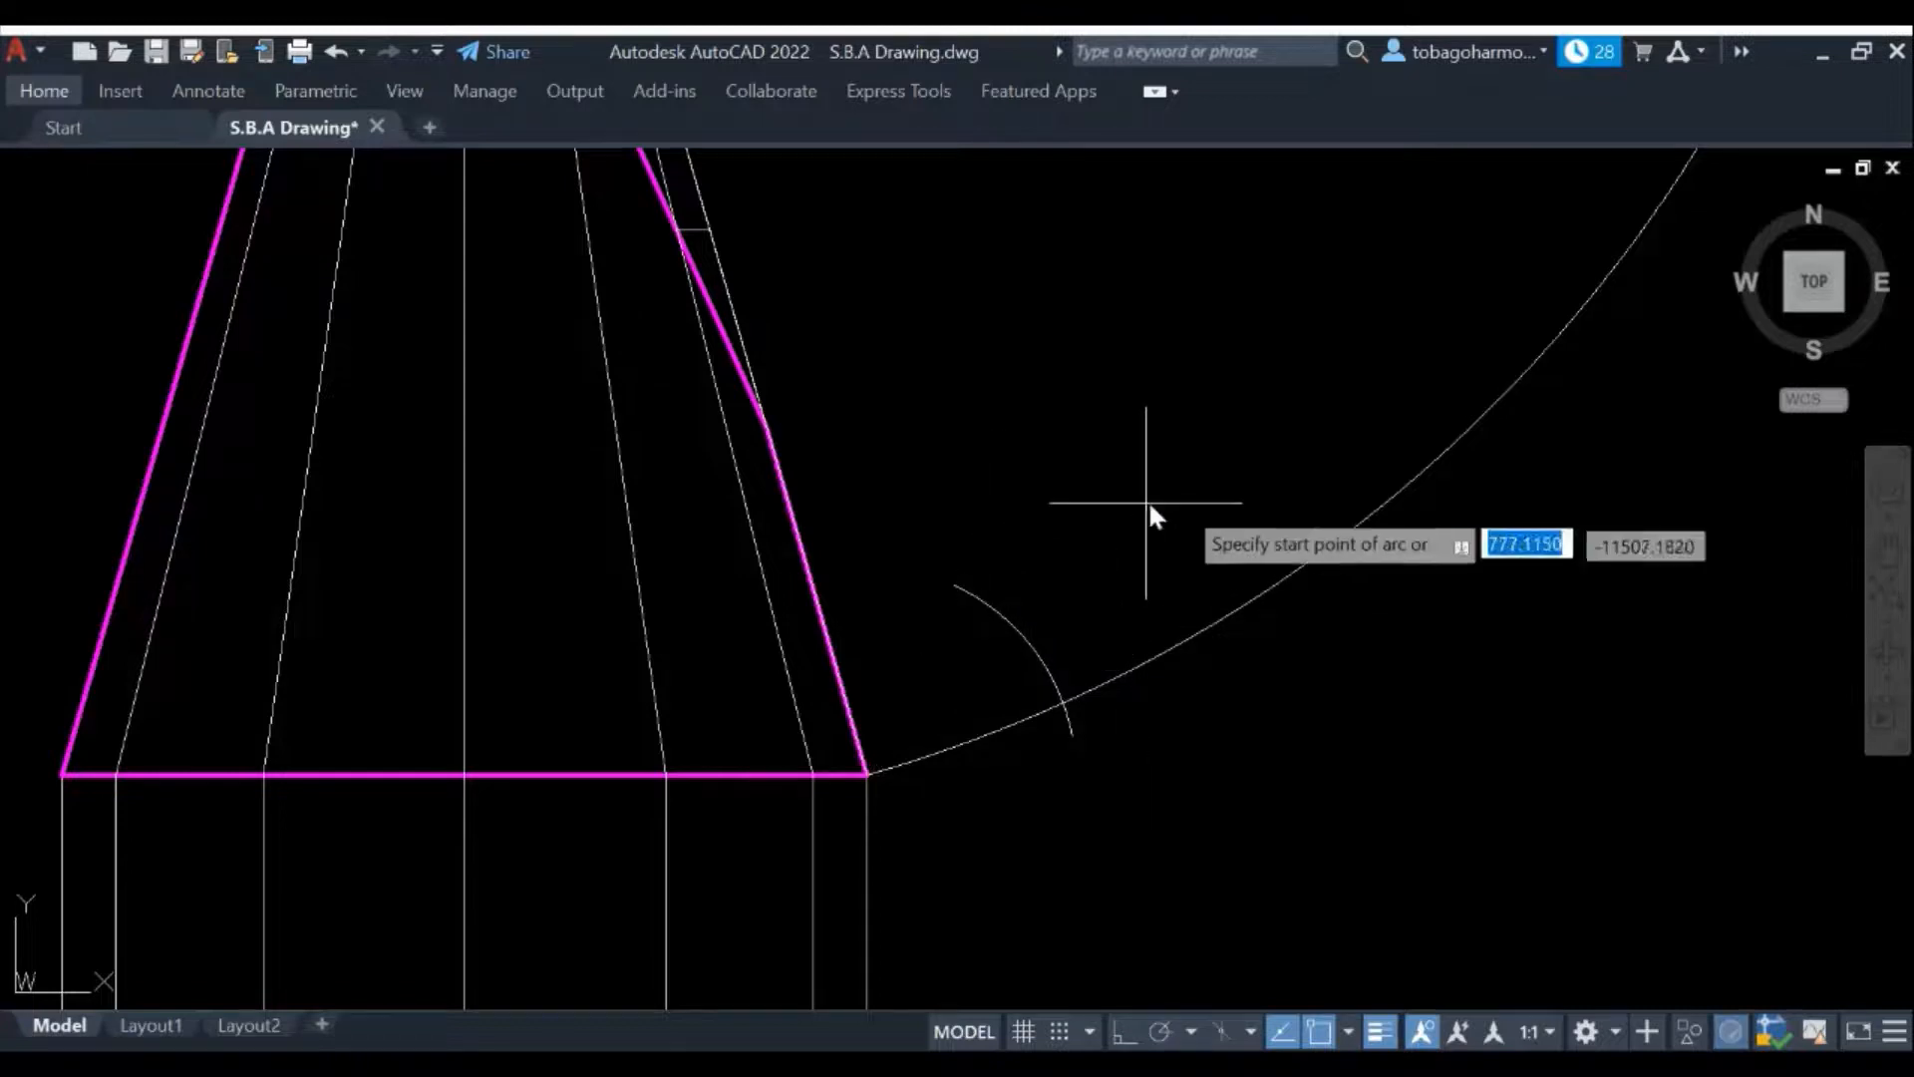
key("Escape")
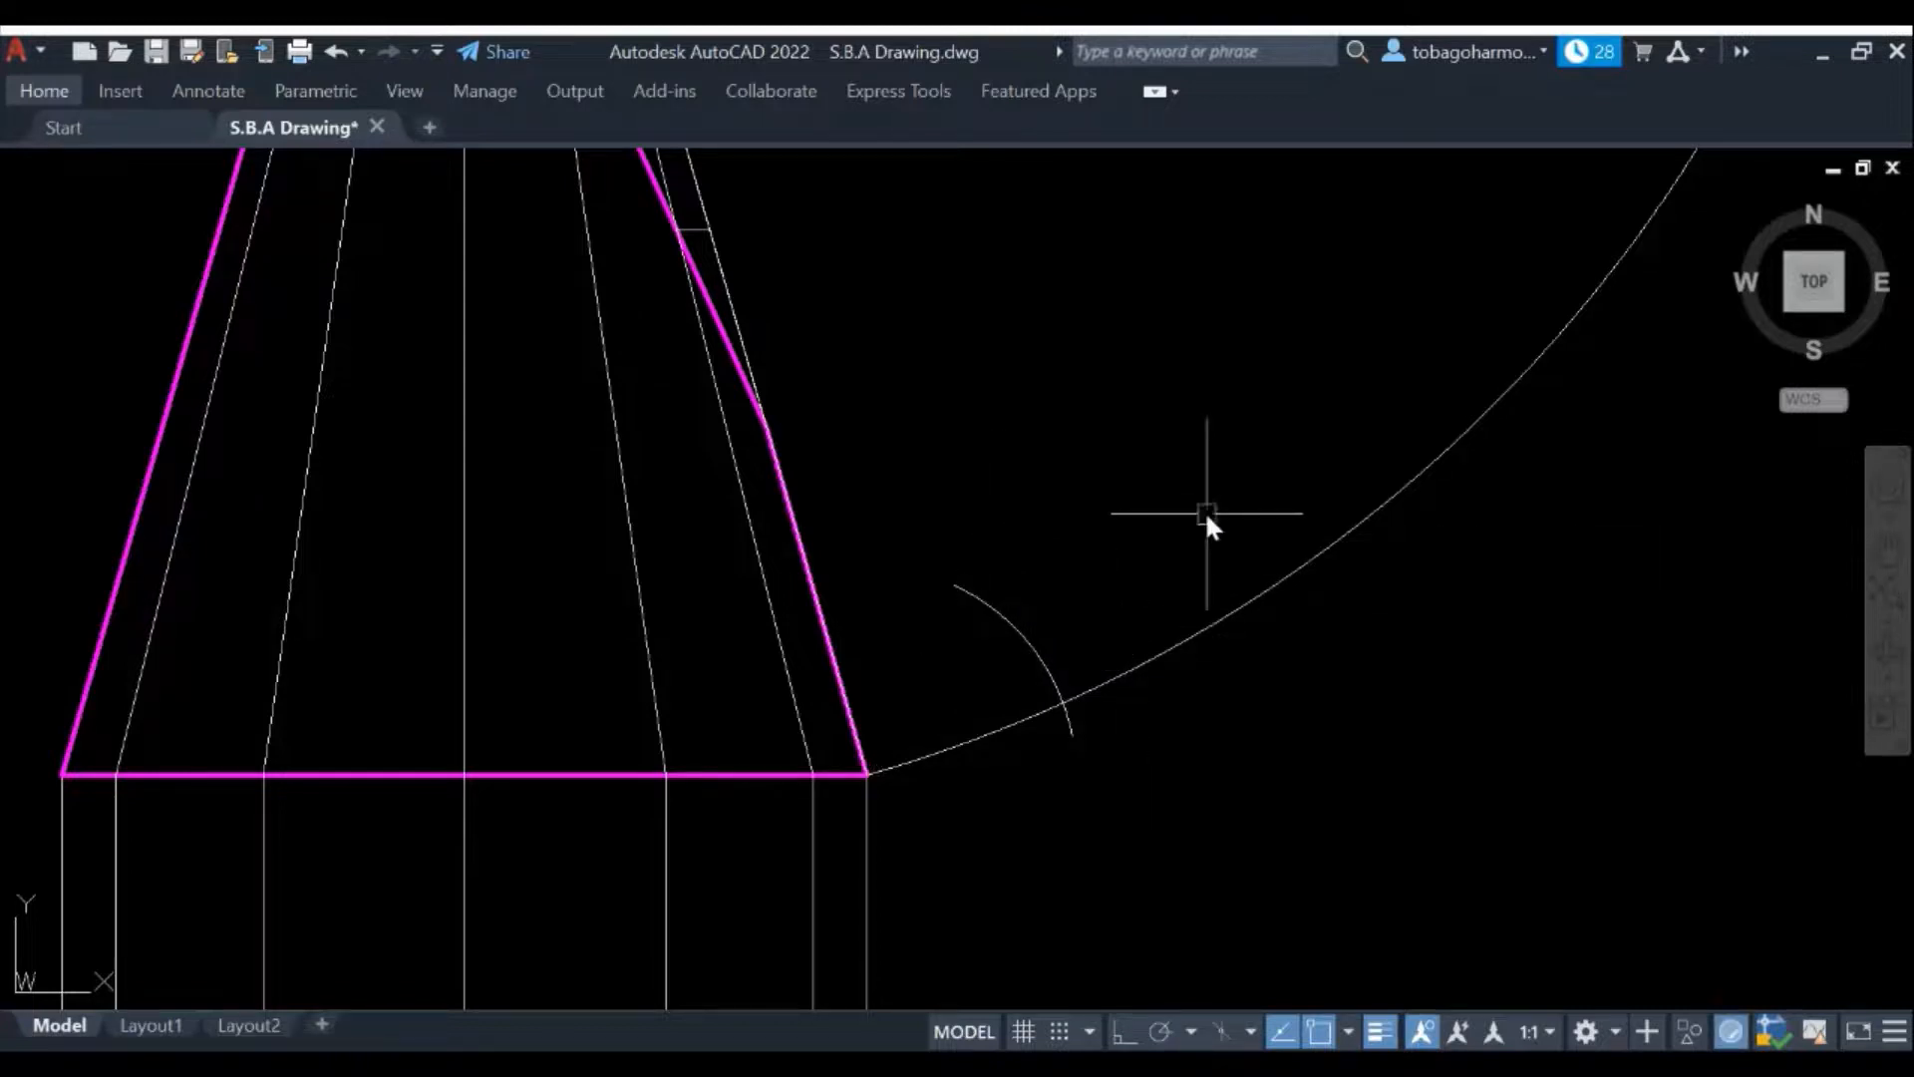
Copy the short arc four times along the development arc, from the base corner to each successive crossing point
left_click(992, 614)
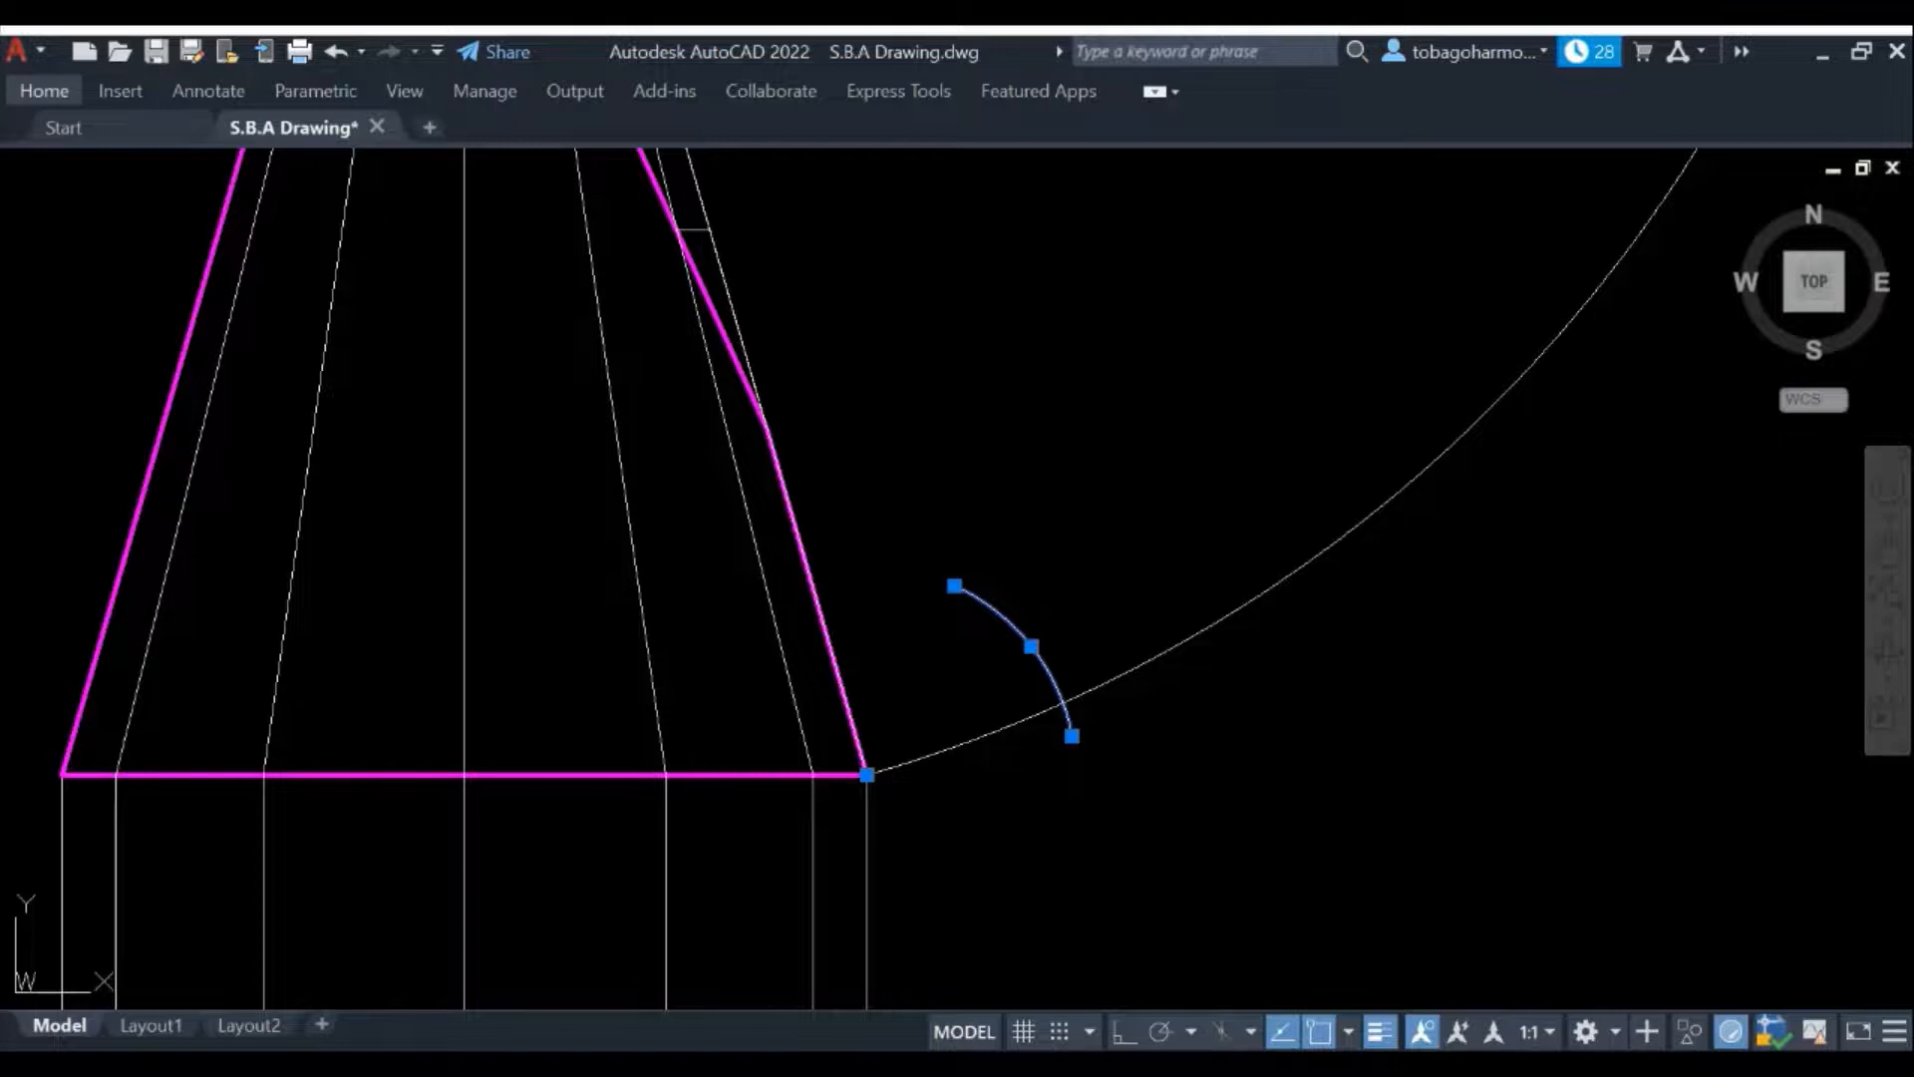
left_click(1236, 590)
left_click(868, 774)
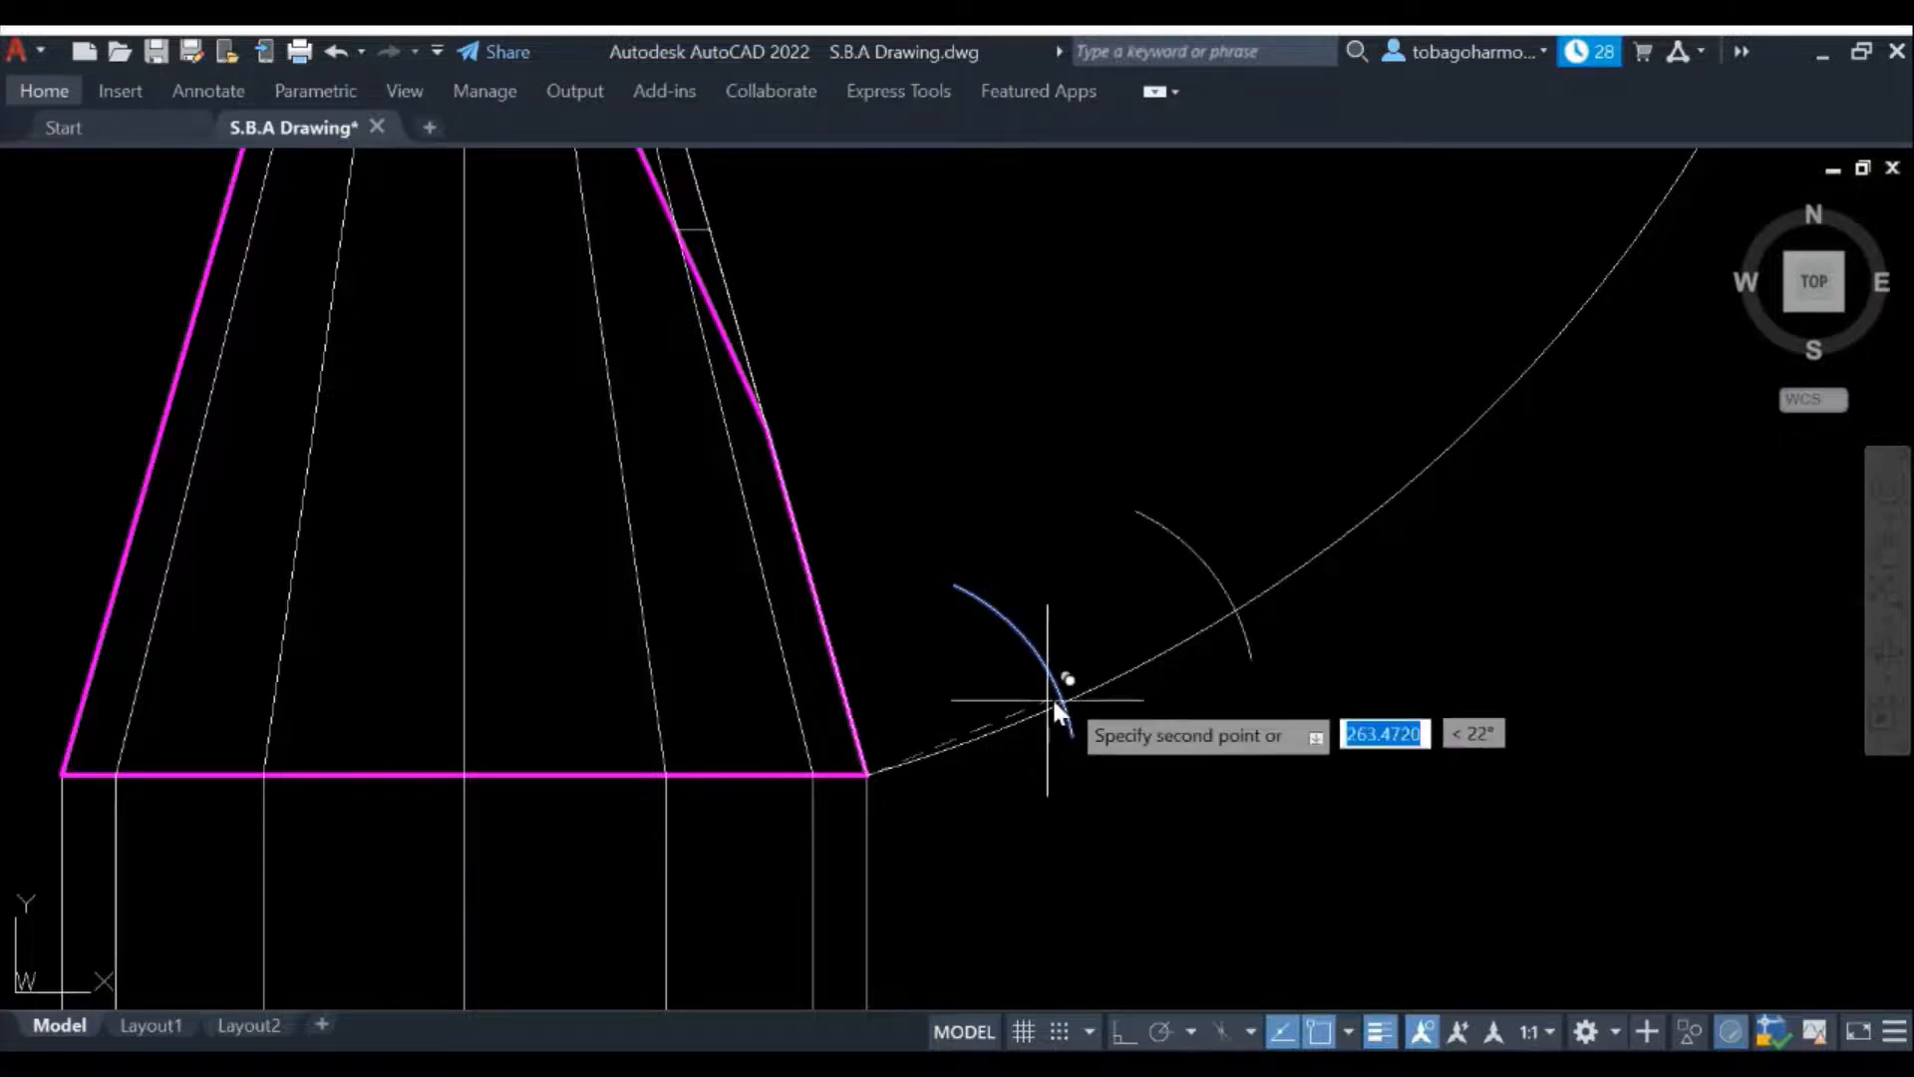
left_click(1065, 701)
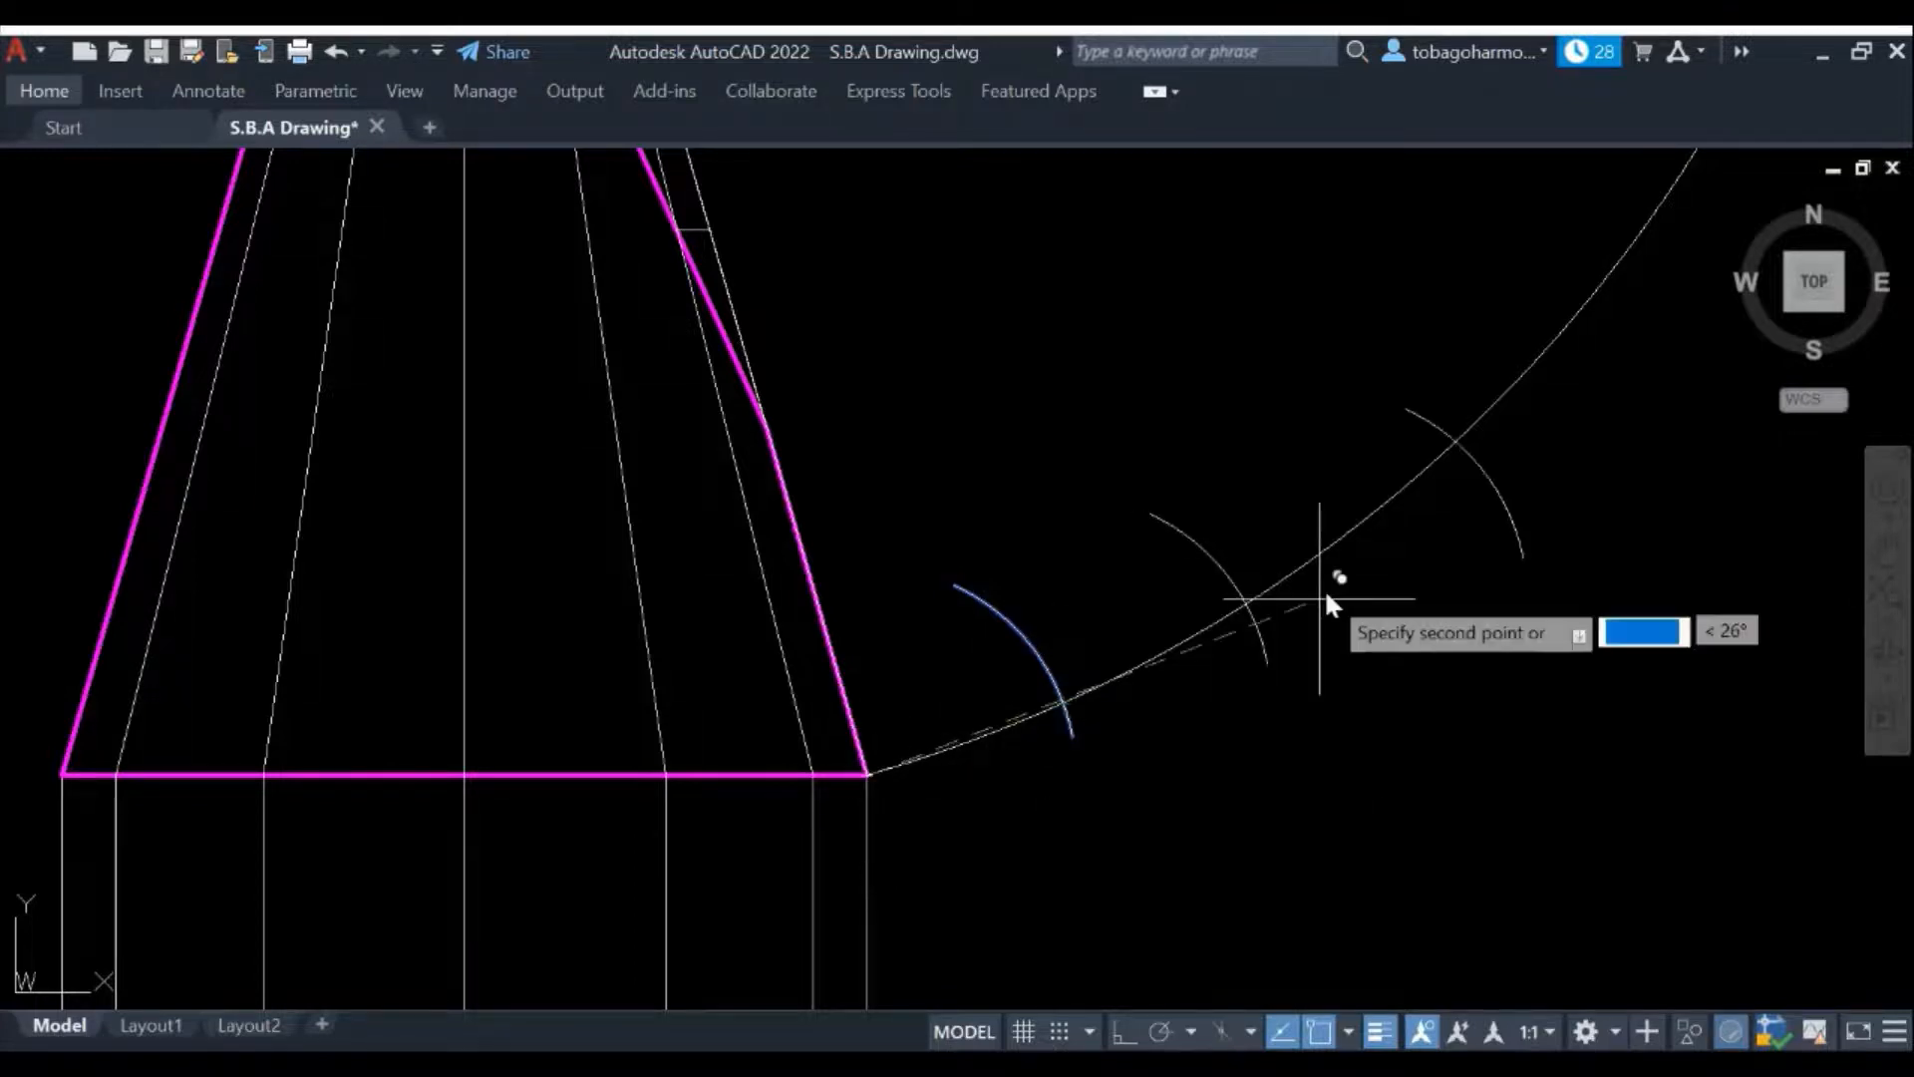
left_click(1246, 603)
left_click(1414, 480)
middle_click_drag(1525, 351, 1358, 570)
left_click(1395, 541)
key("Return")
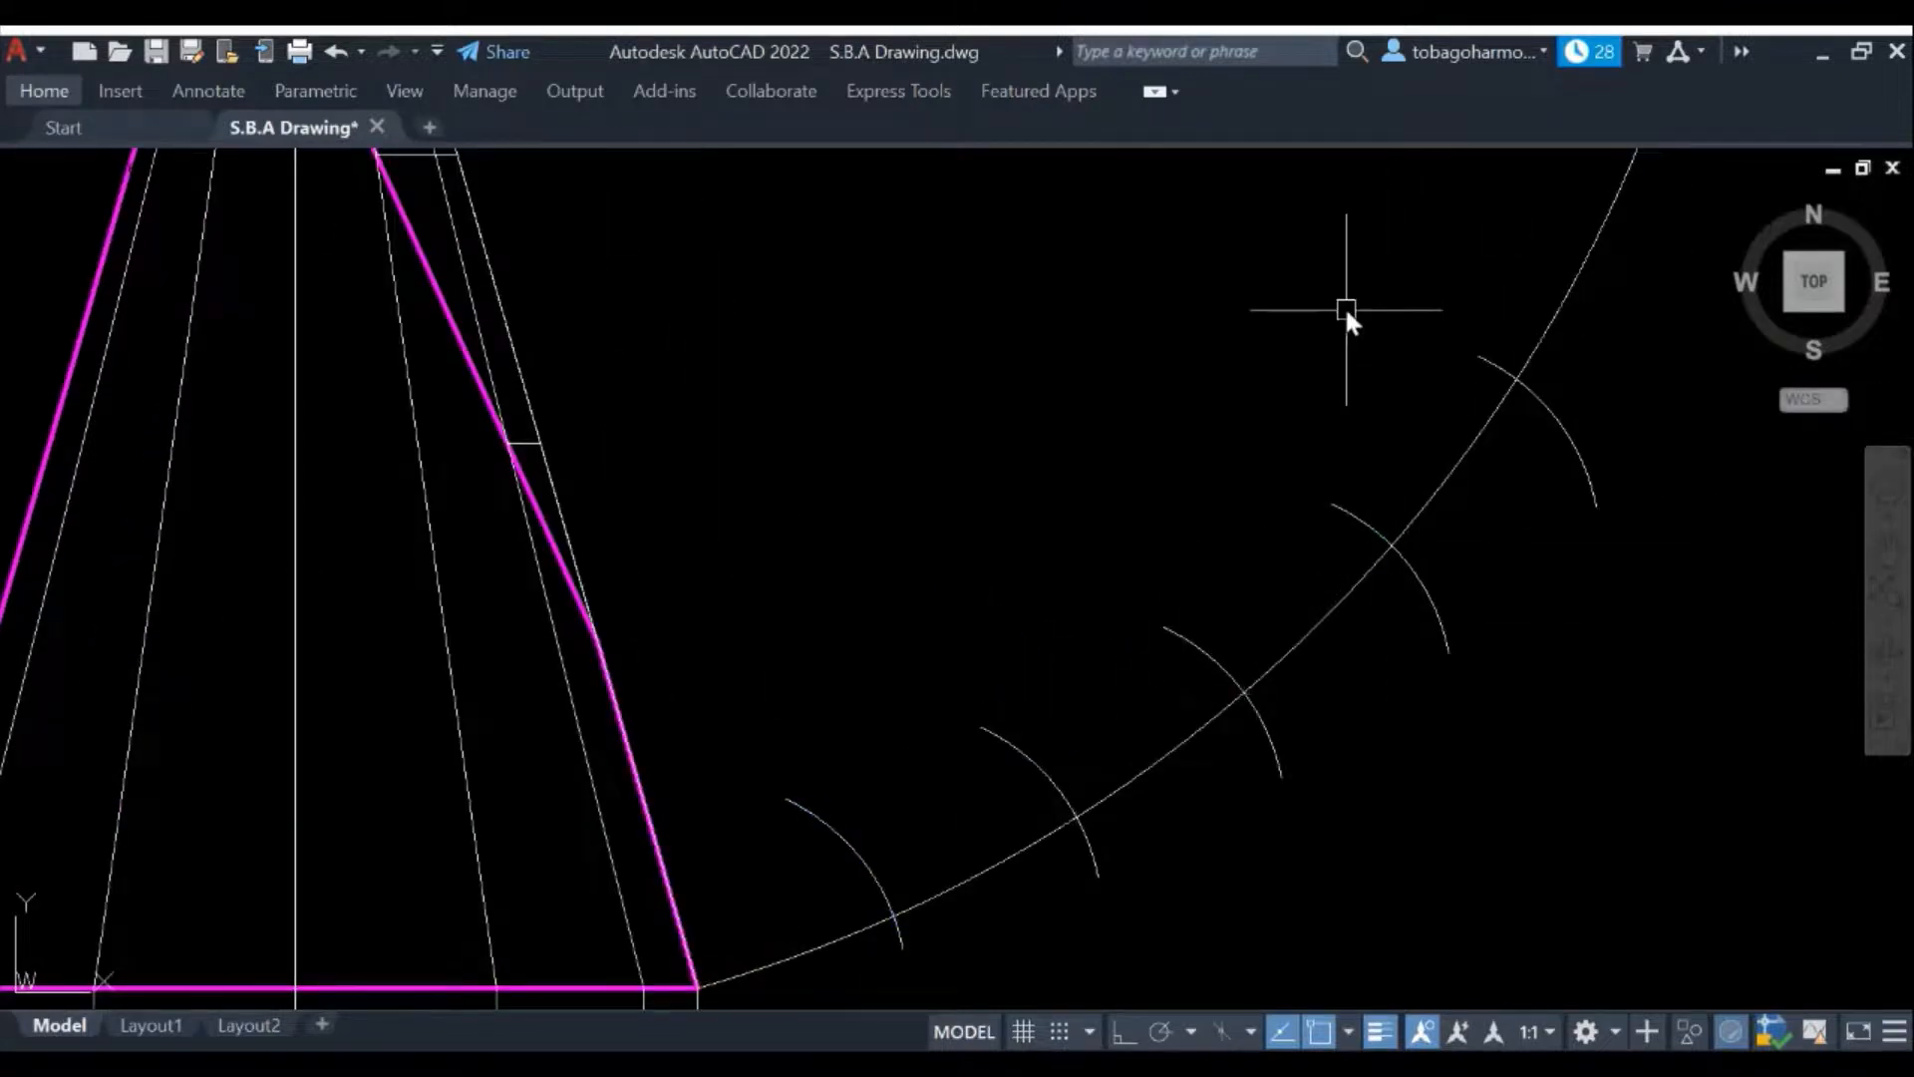
Draw a short arc of radius 258.82 centred on the fifth division mark's crossing, cutting the development arc again
scroll(1248, 427, "up", 2)
type("a")
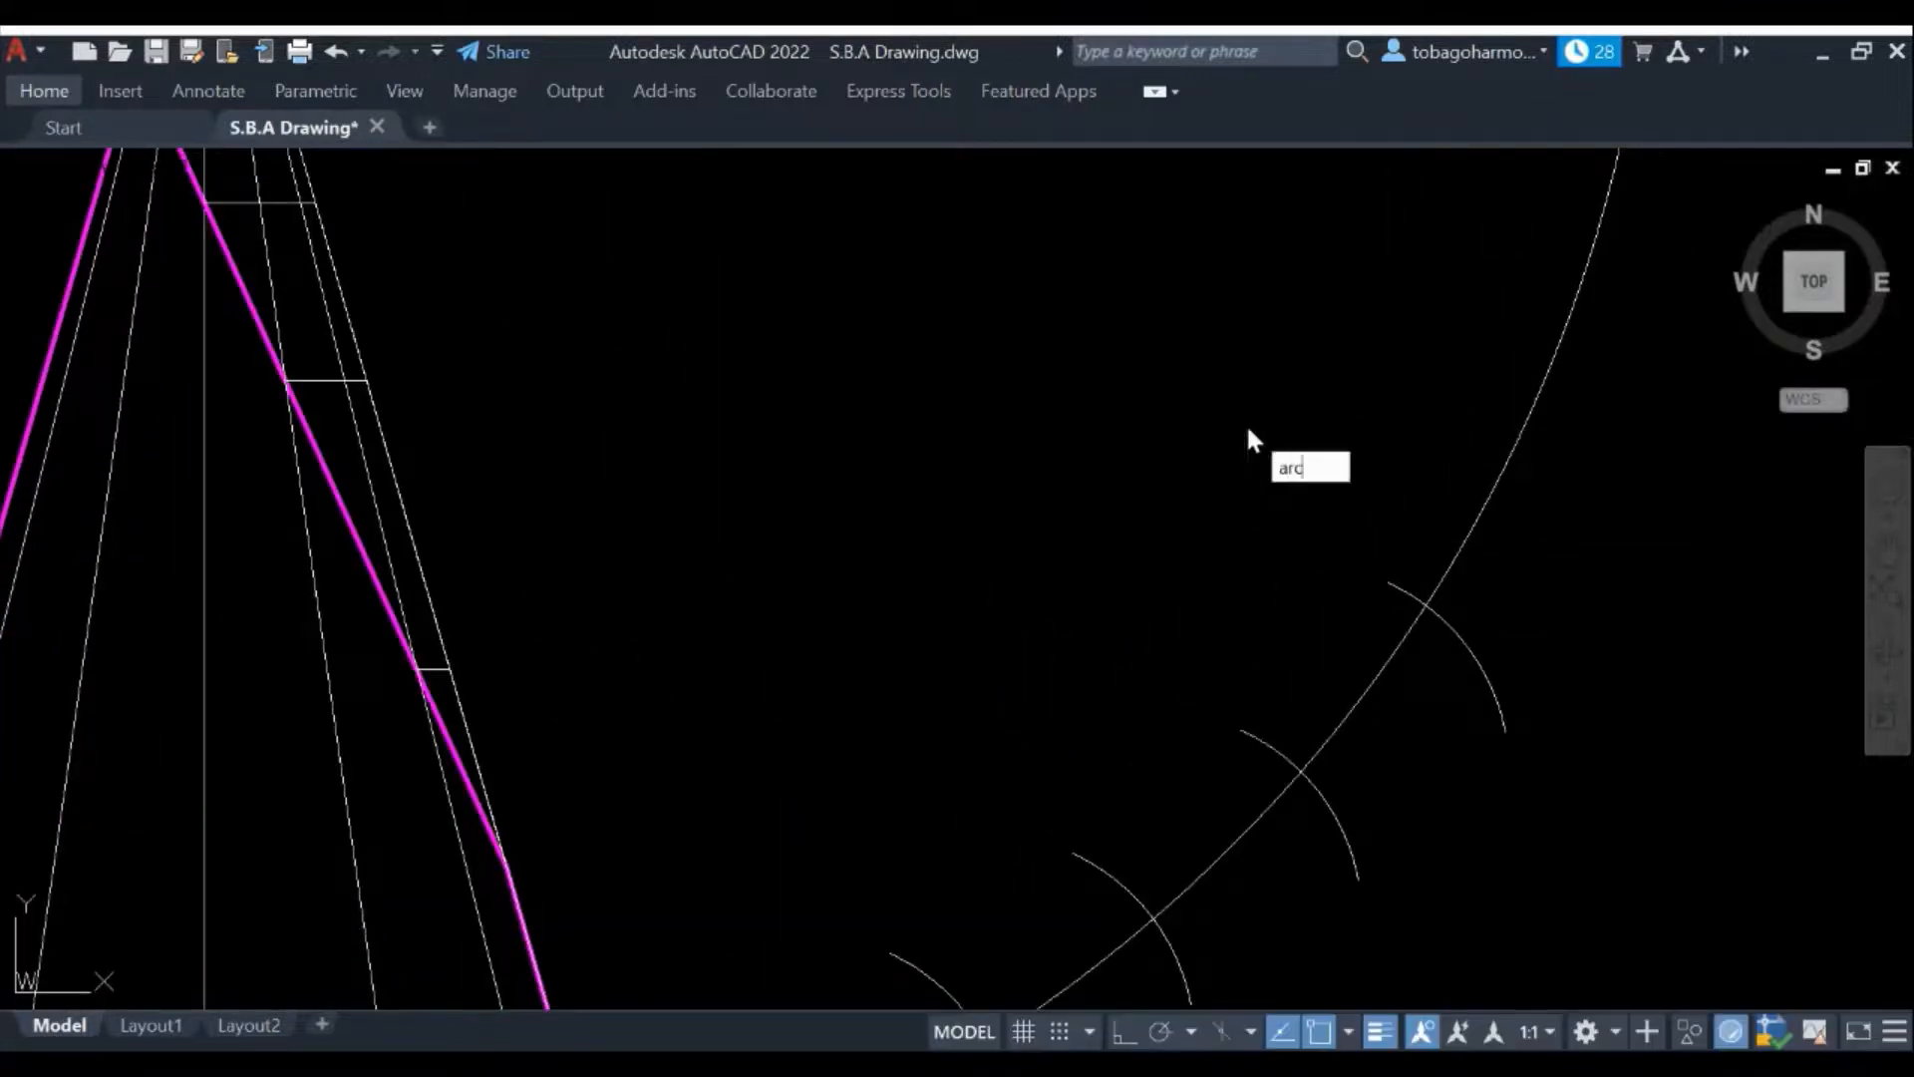
type("rc")
key("Return")
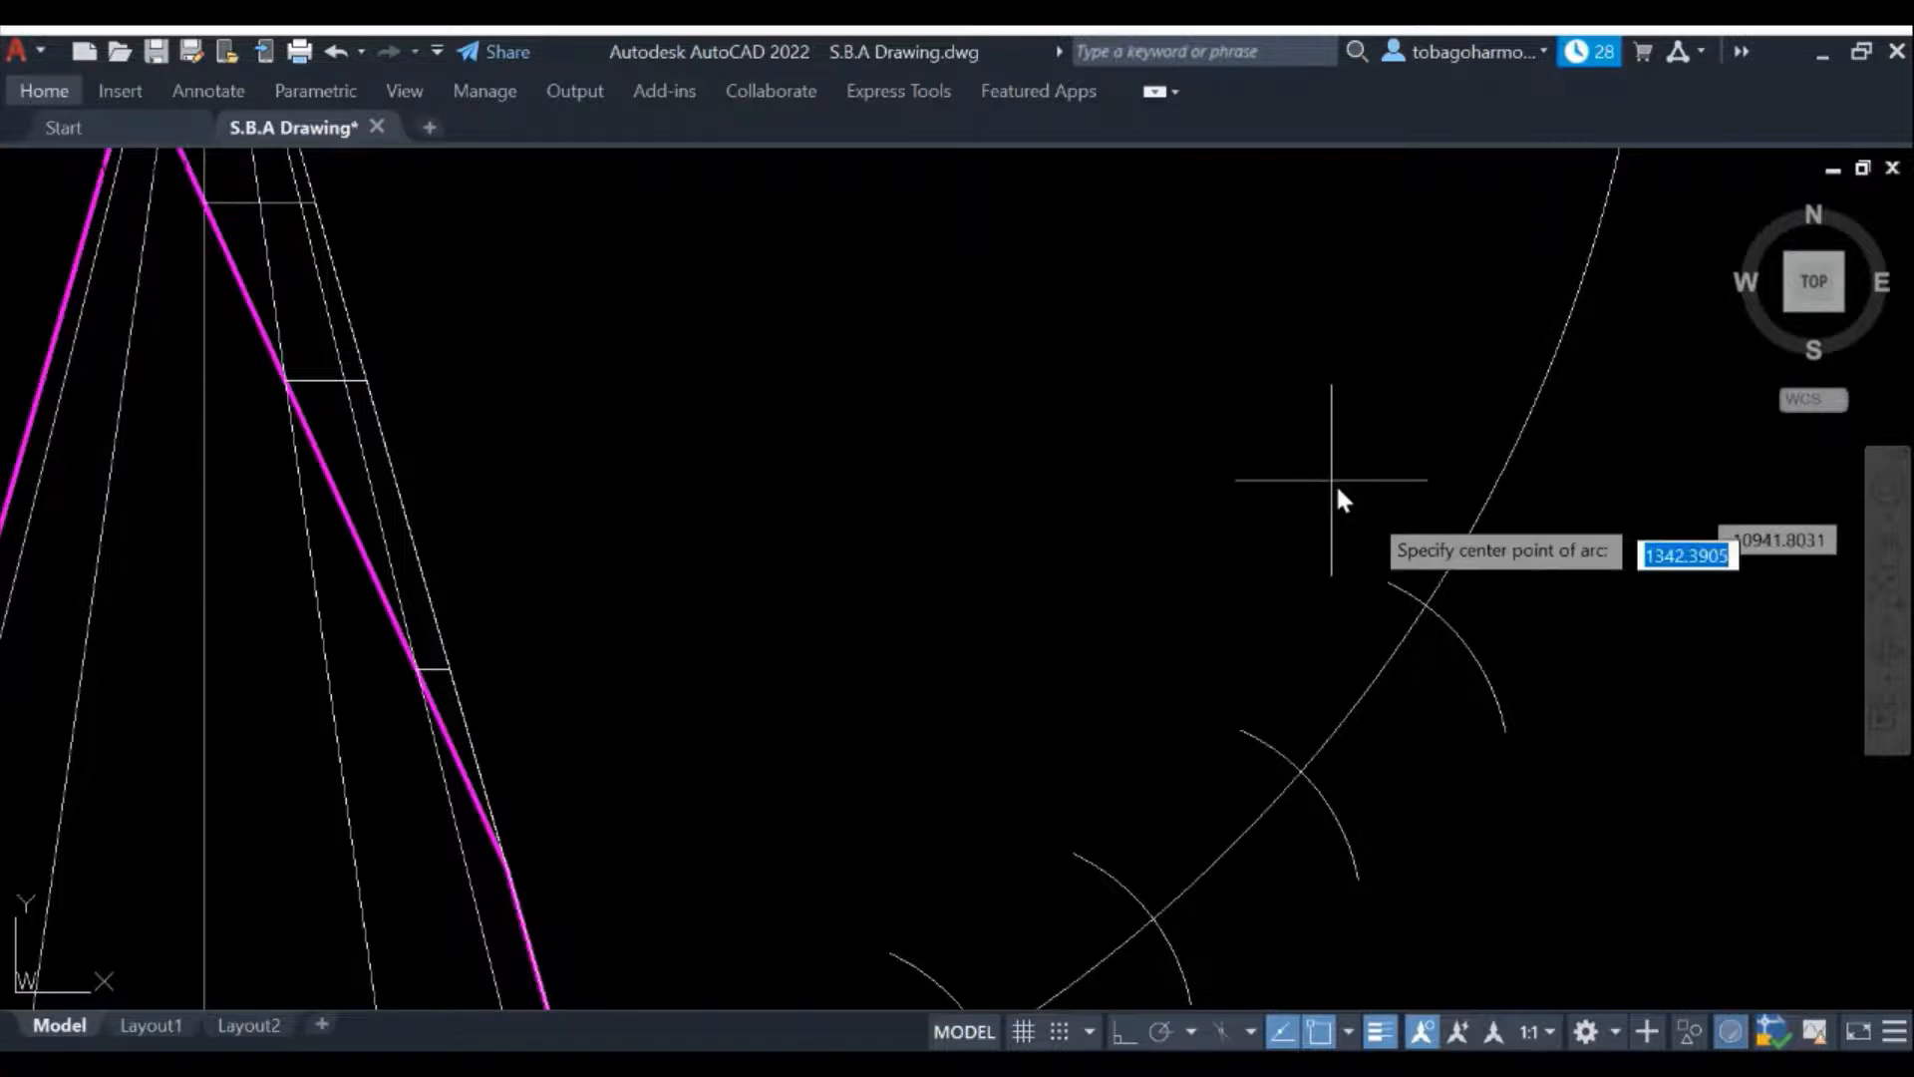
left_click(1424, 614)
left_click(1730, 614)
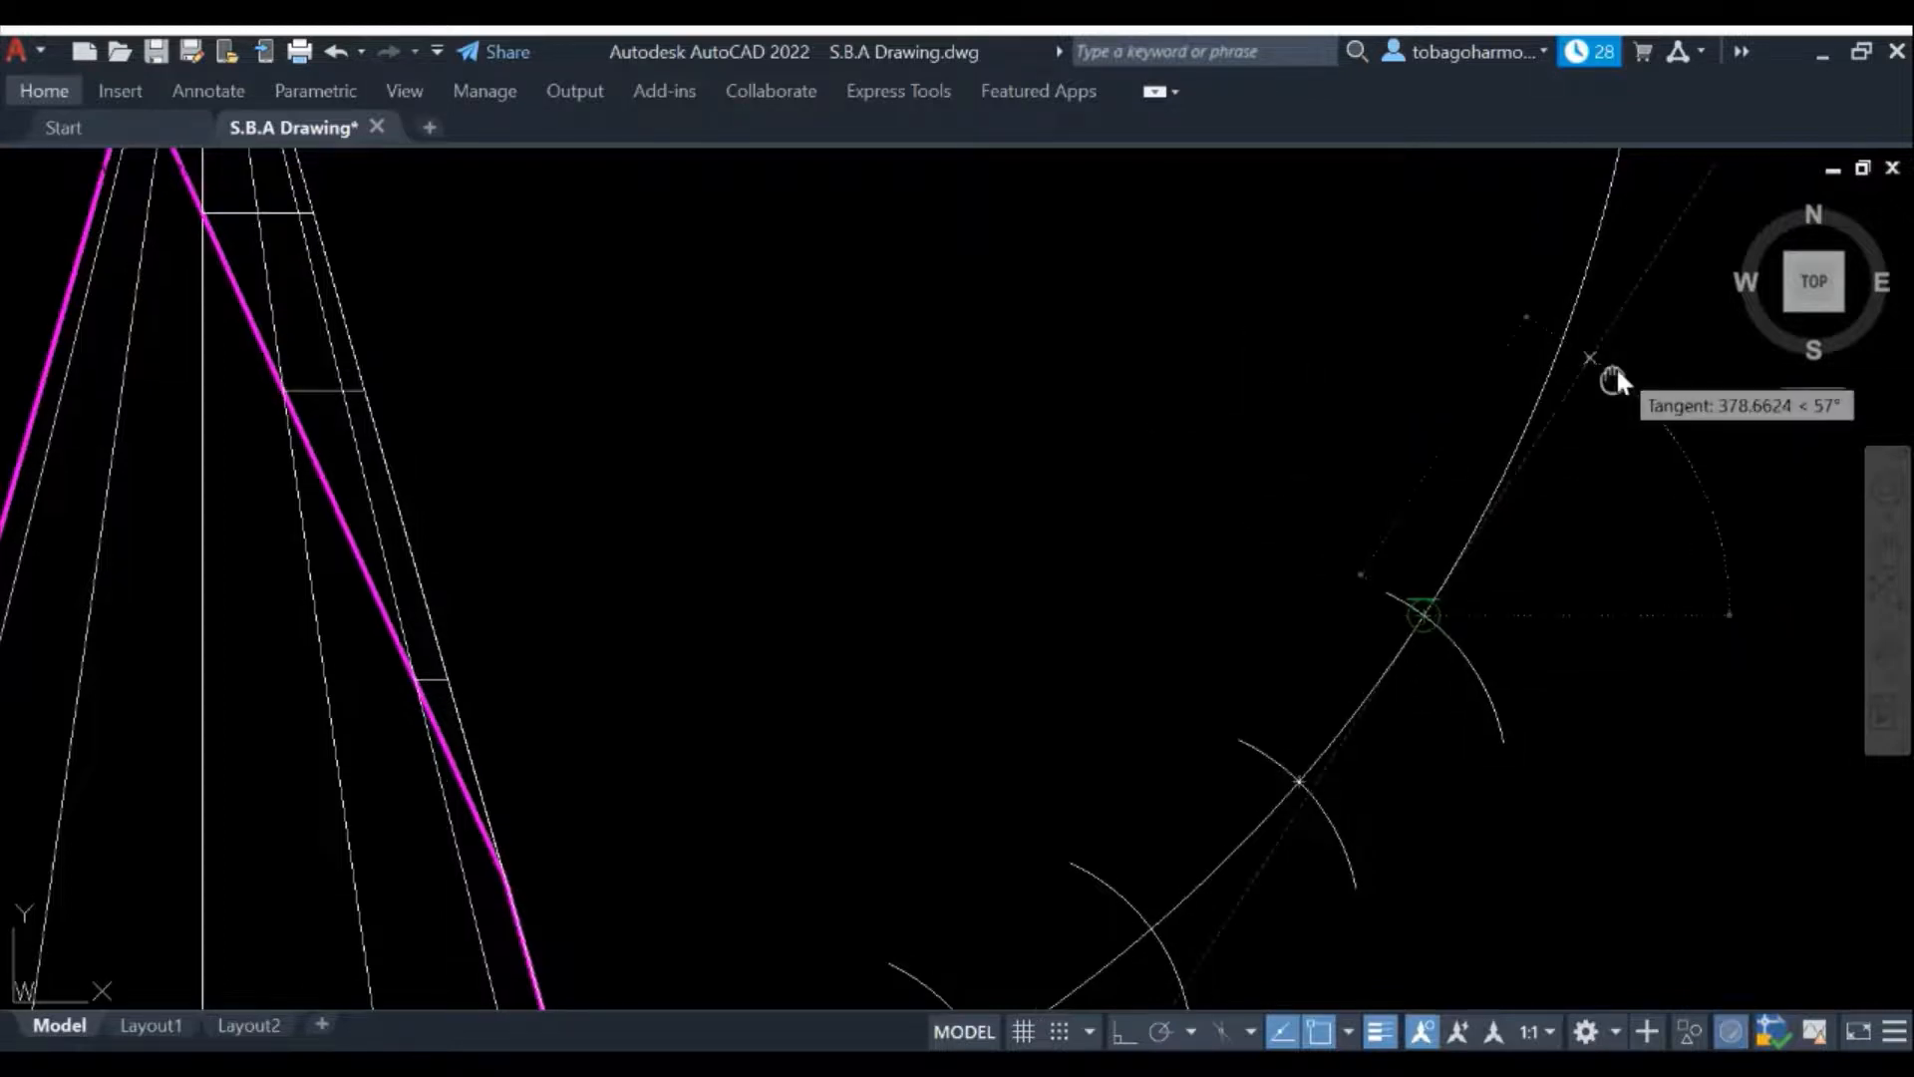
middle_click_drag(1615, 377, 1574, 449)
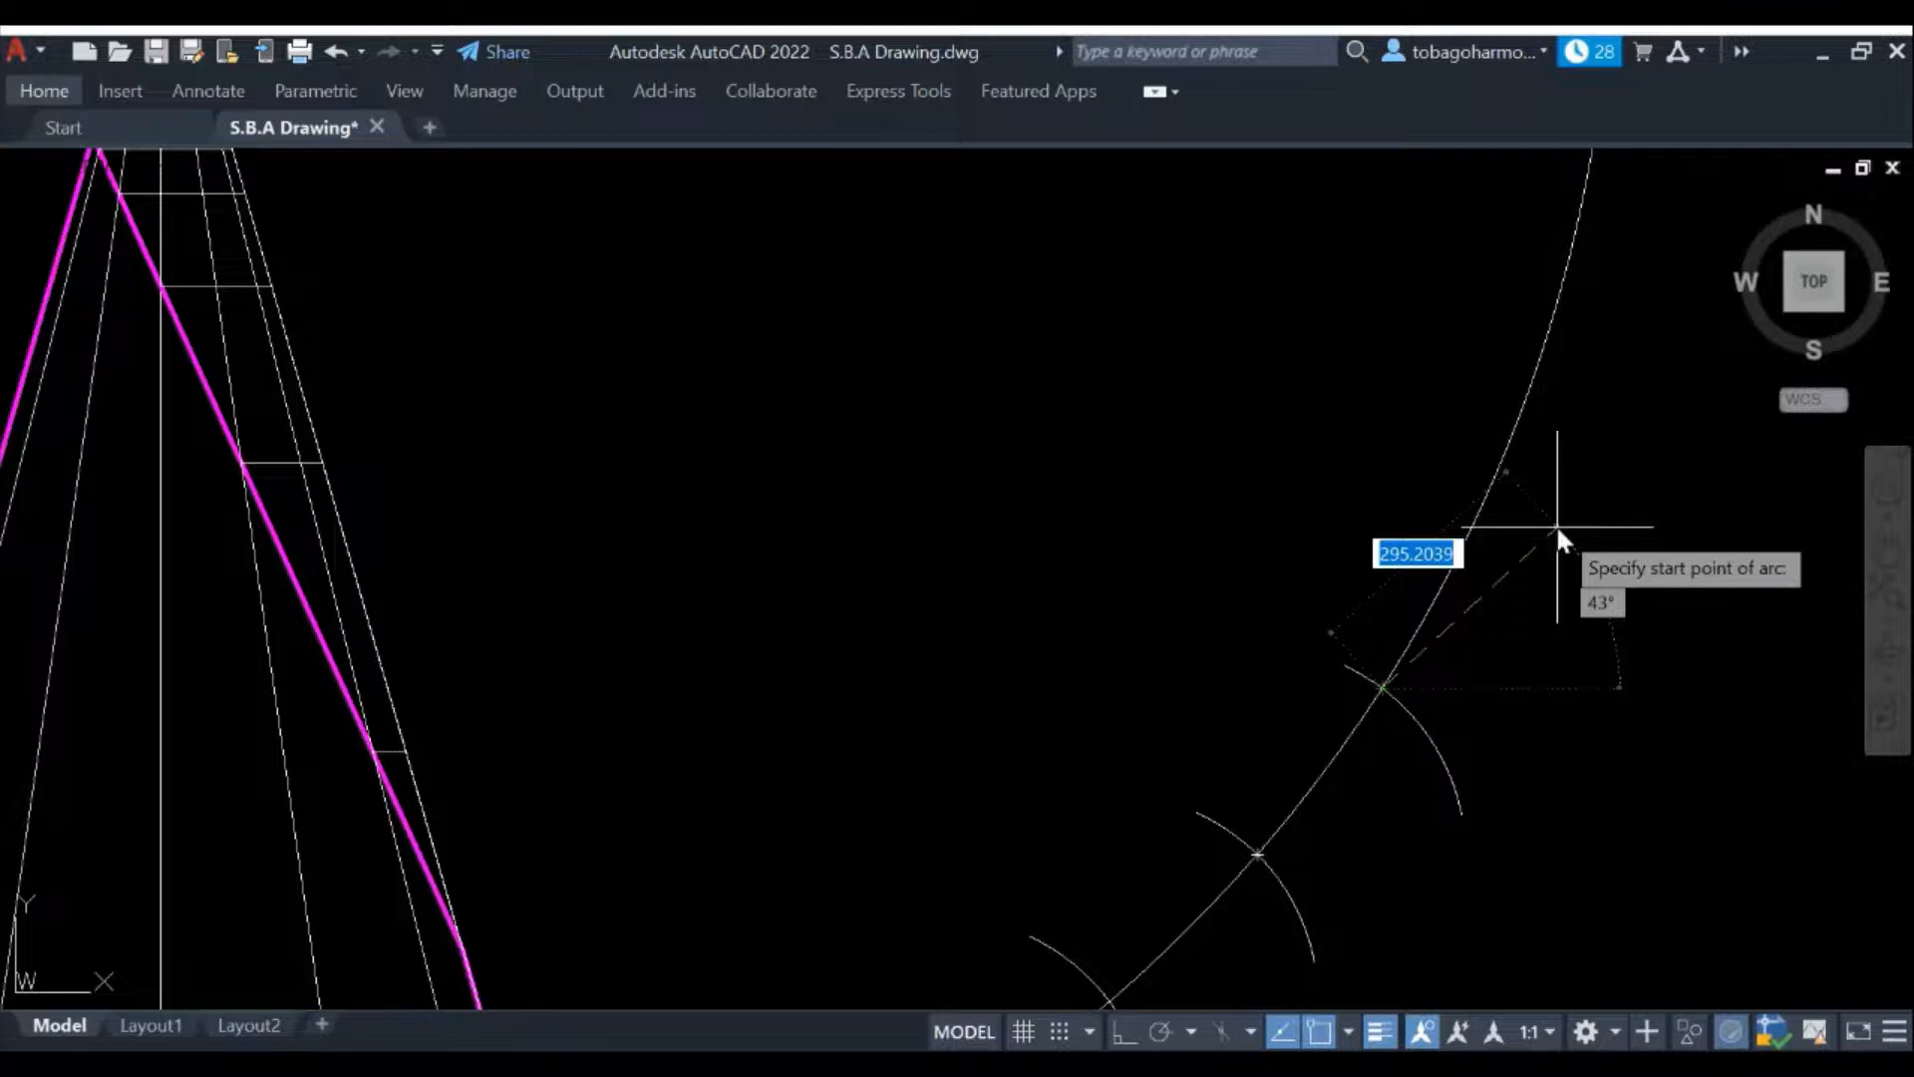
type("258")
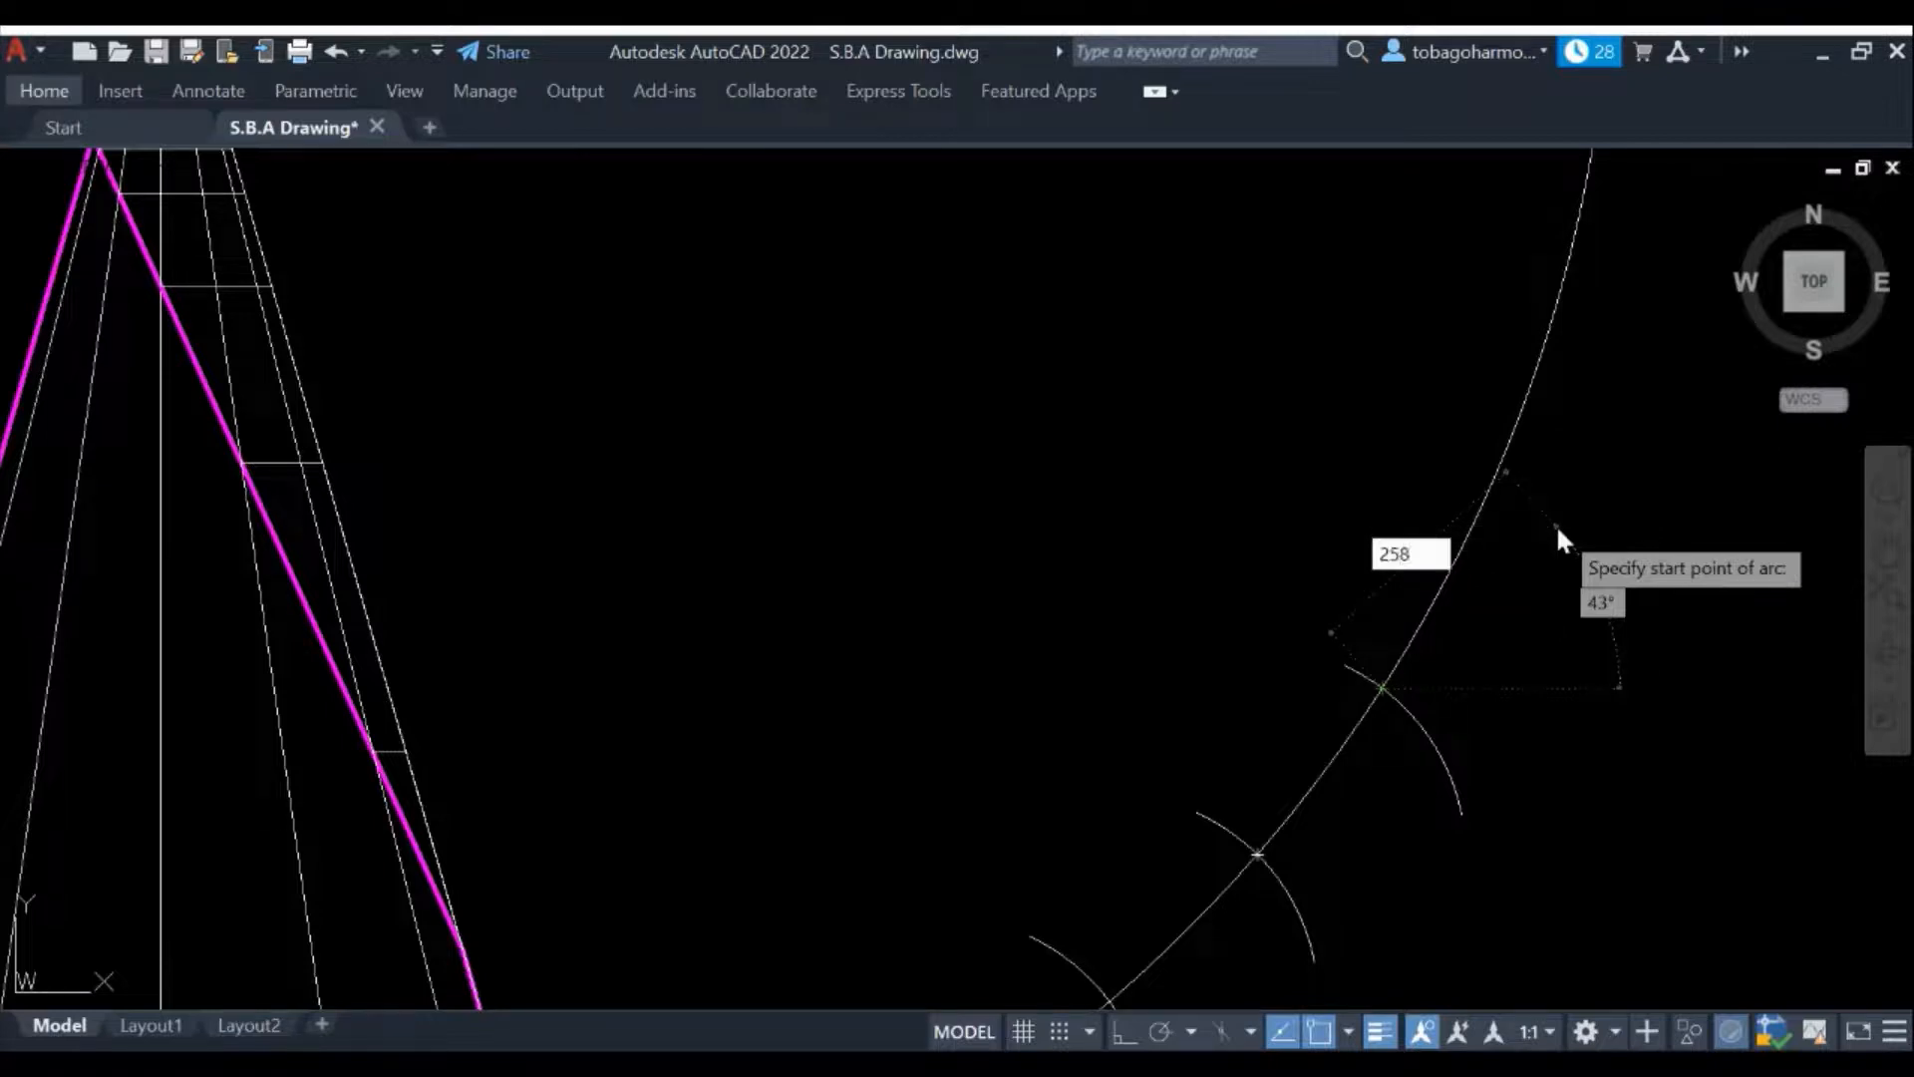
type(".82")
key("Return")
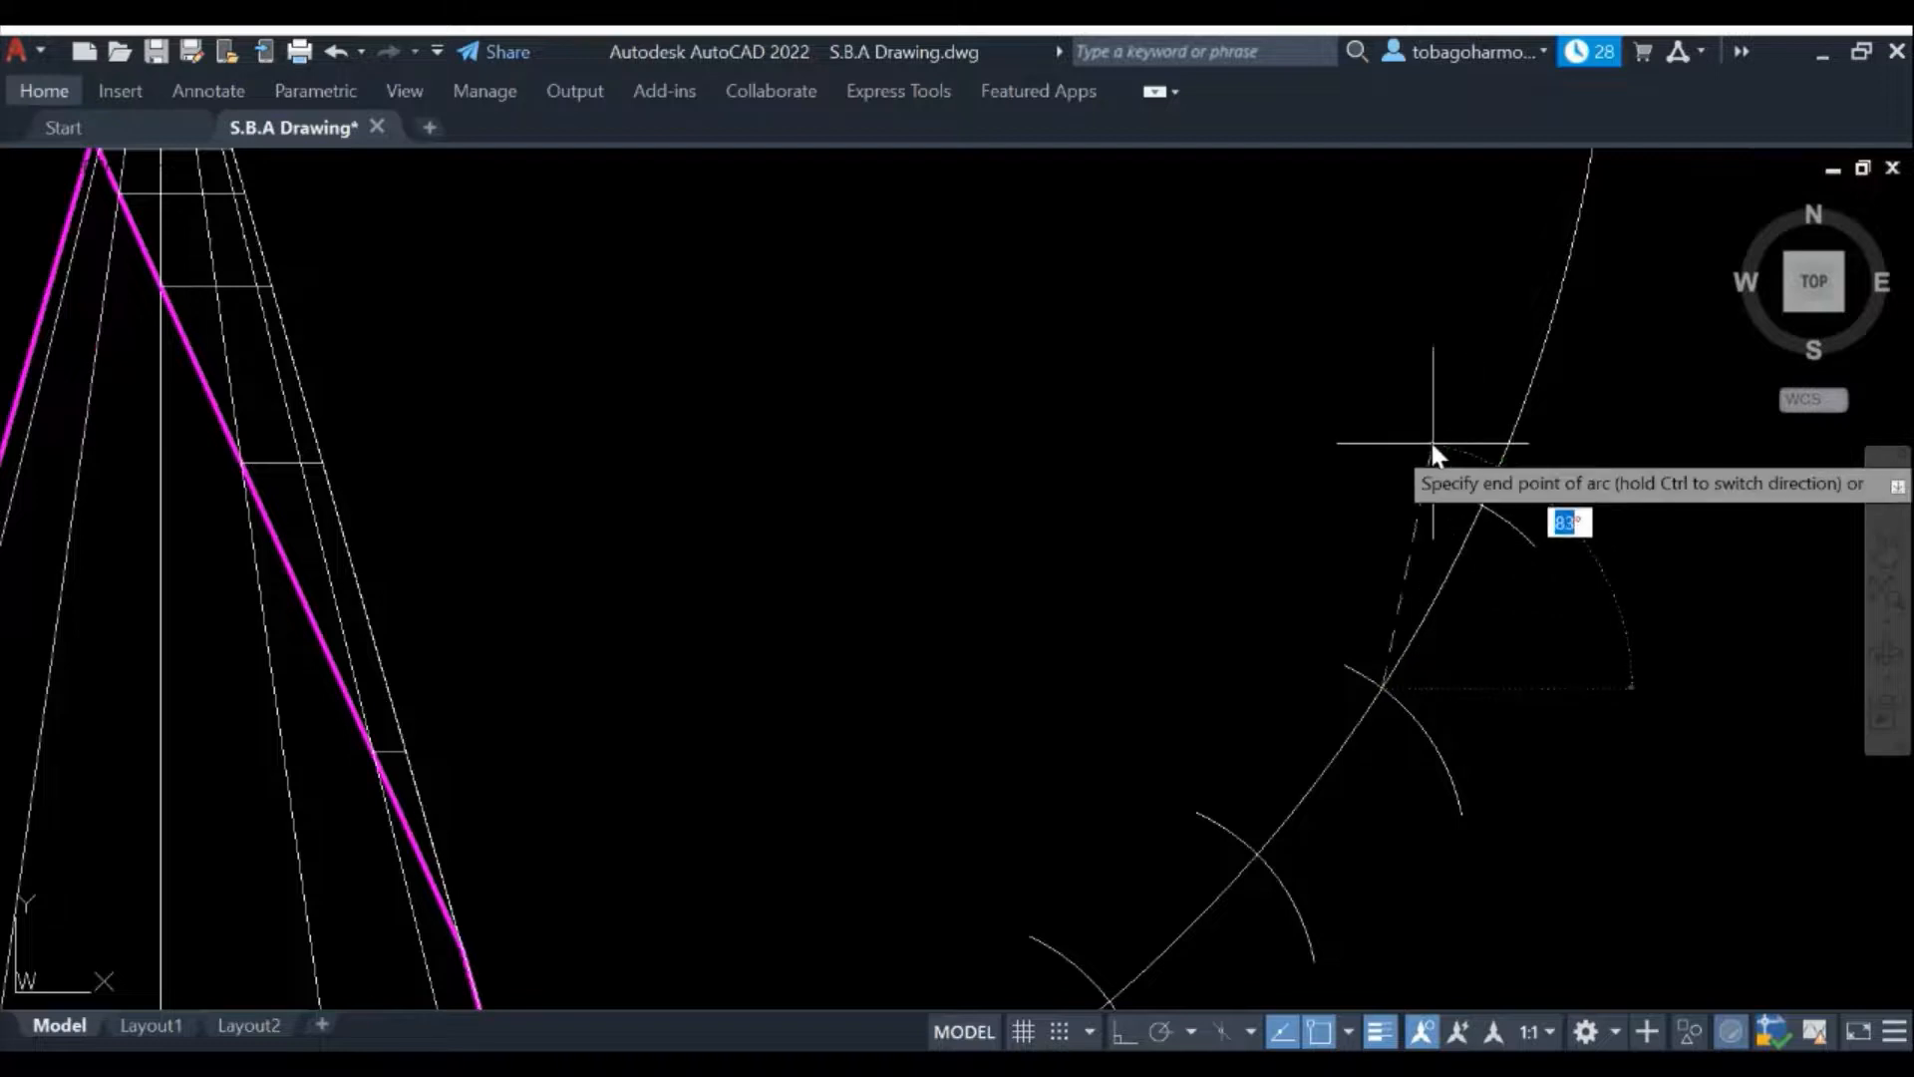
left_click(1367, 445)
mouse_move(1431, 415)
middle_mouse_down()
mouse_move(1469, 426)
mouse_move(1368, 486)
middle_mouse_up()
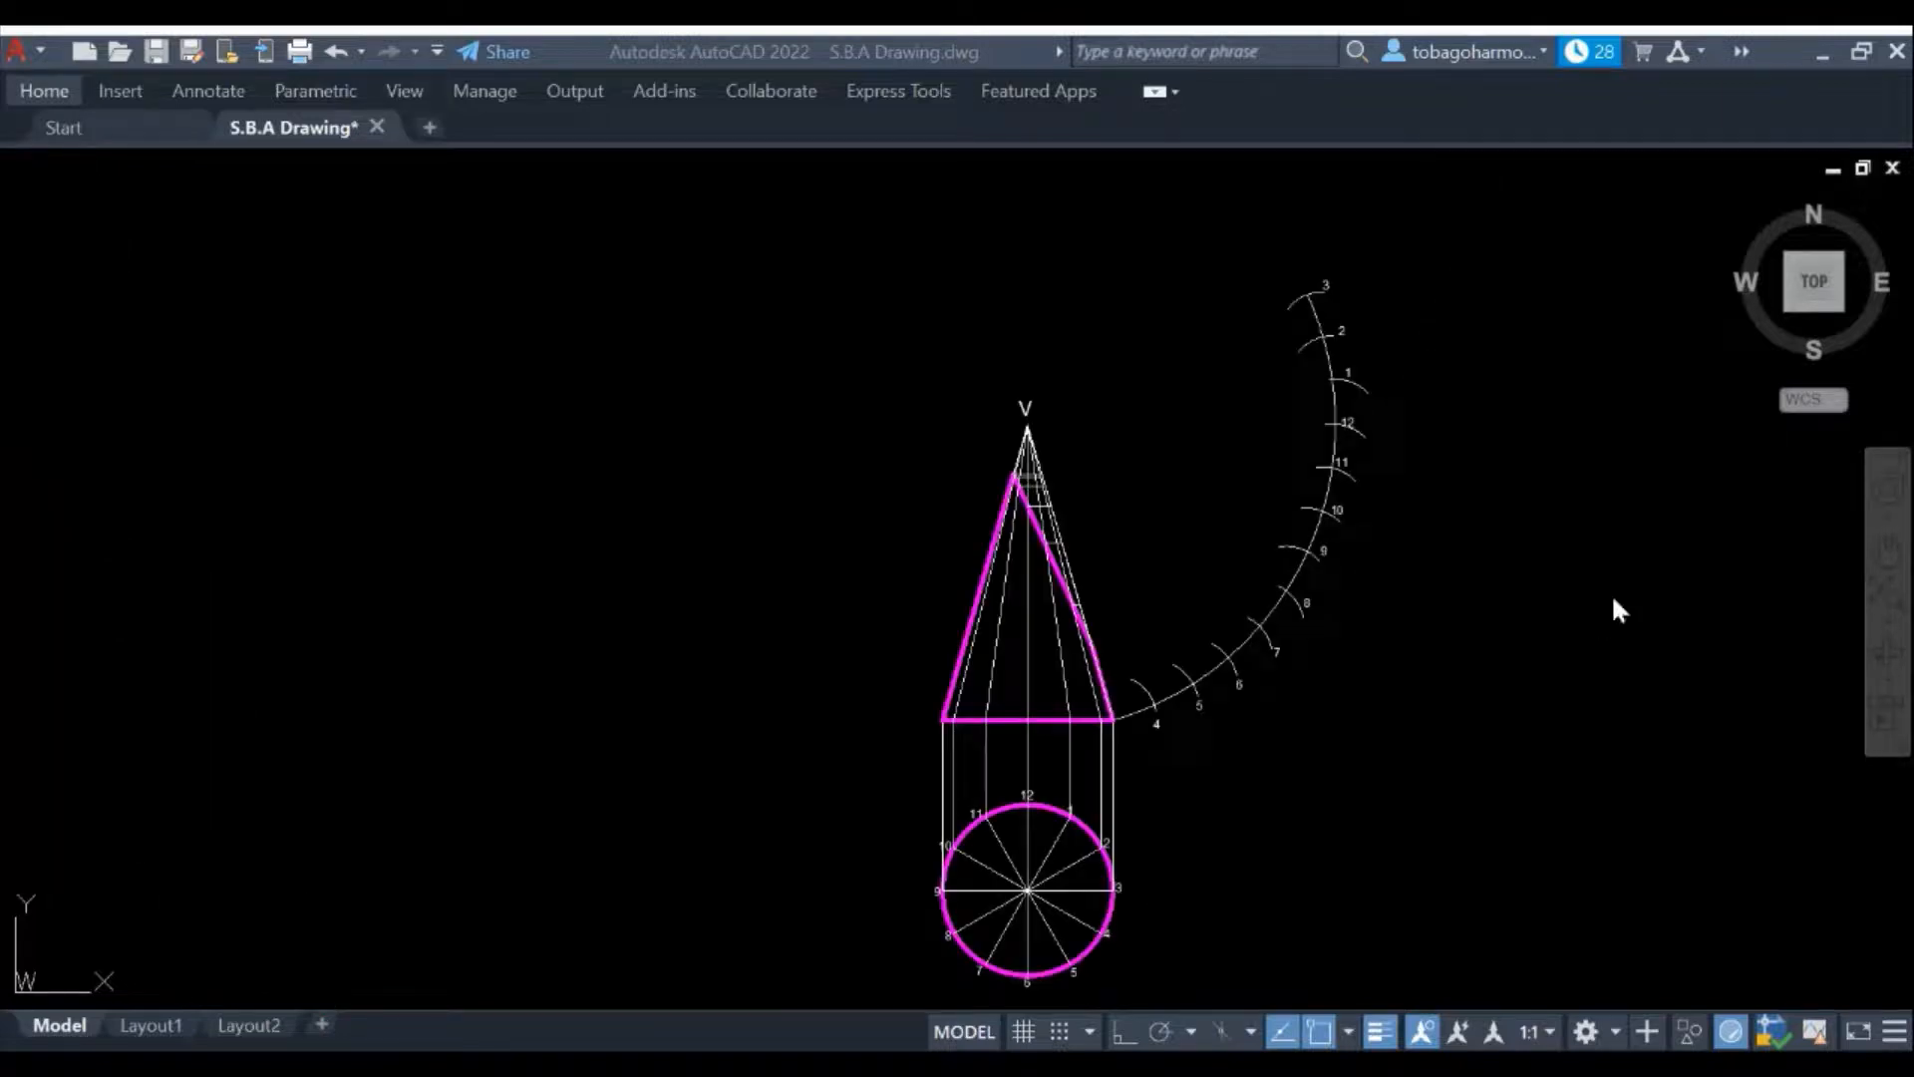
Examine the numbered division marks along the development arc in relation to the numbered base circle and apex V
left_click(1612, 599)
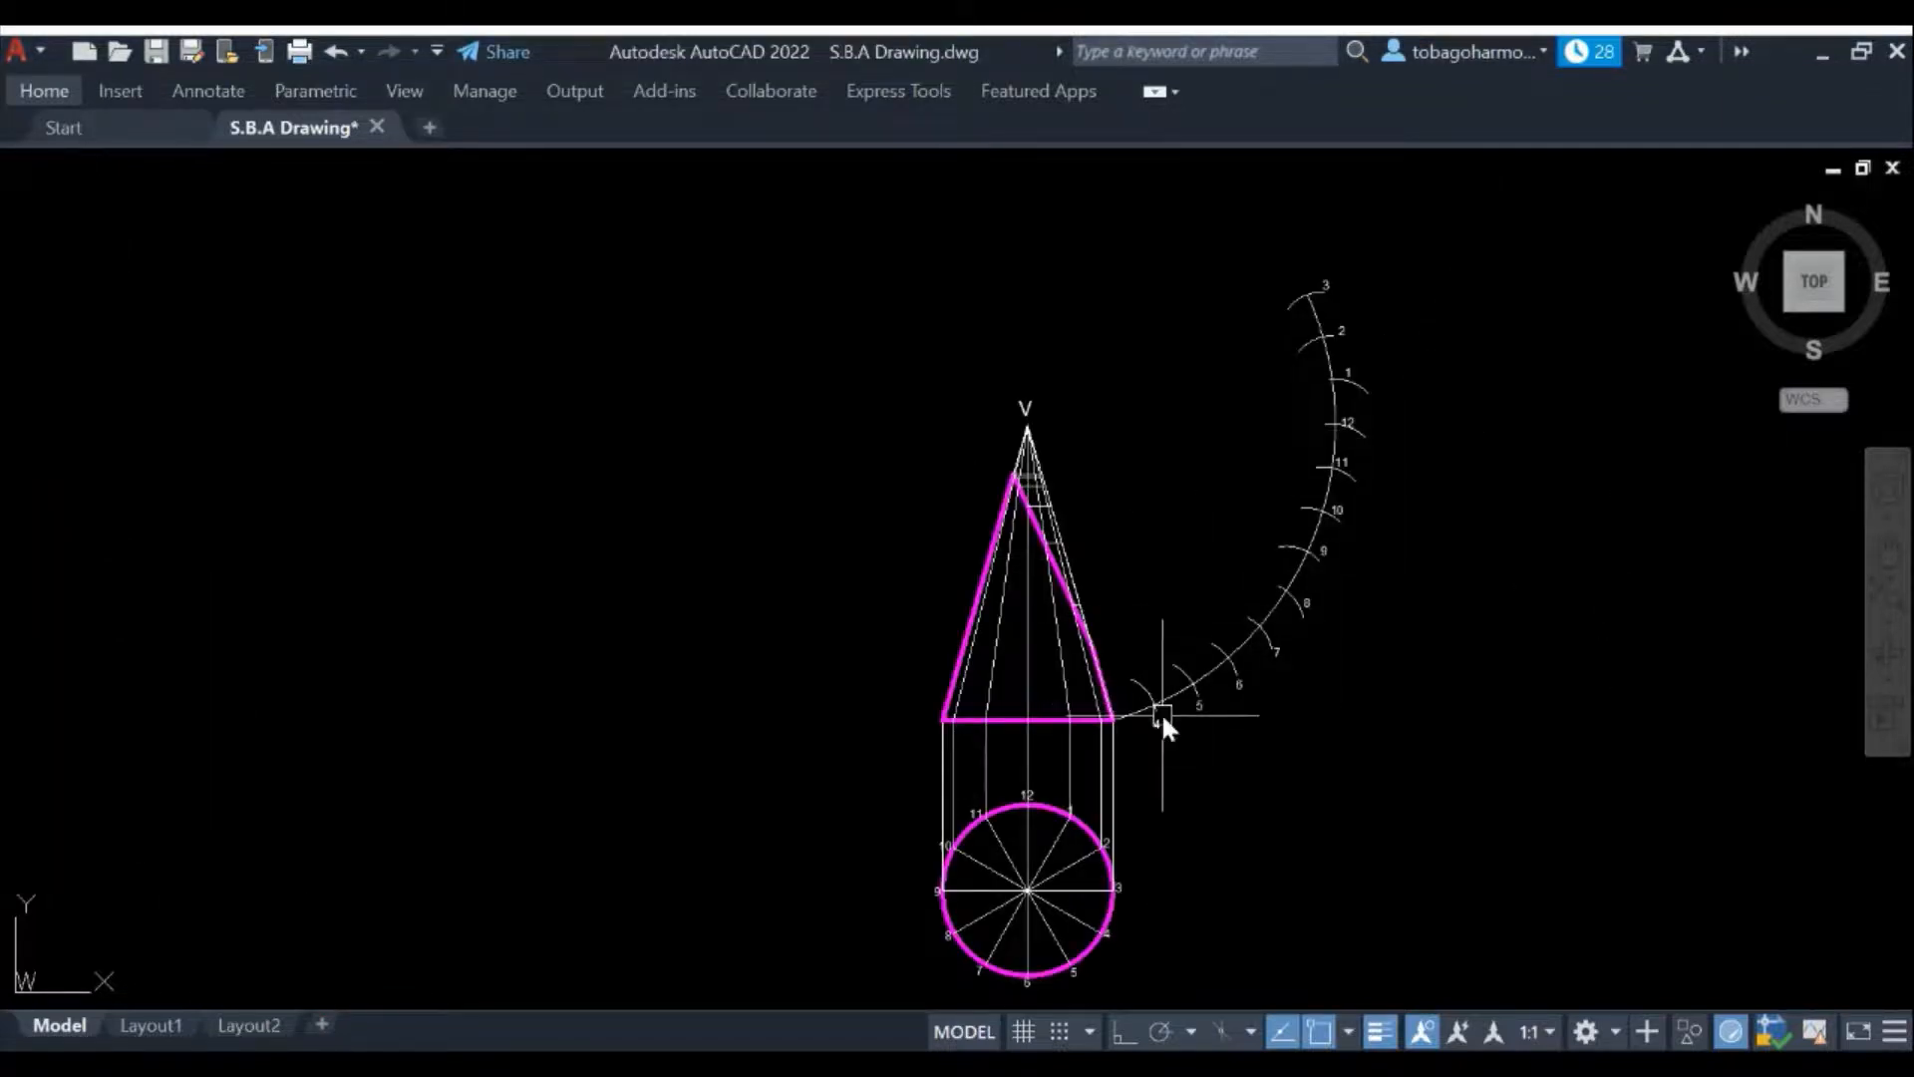
scroll(1189, 684, "up", 2)
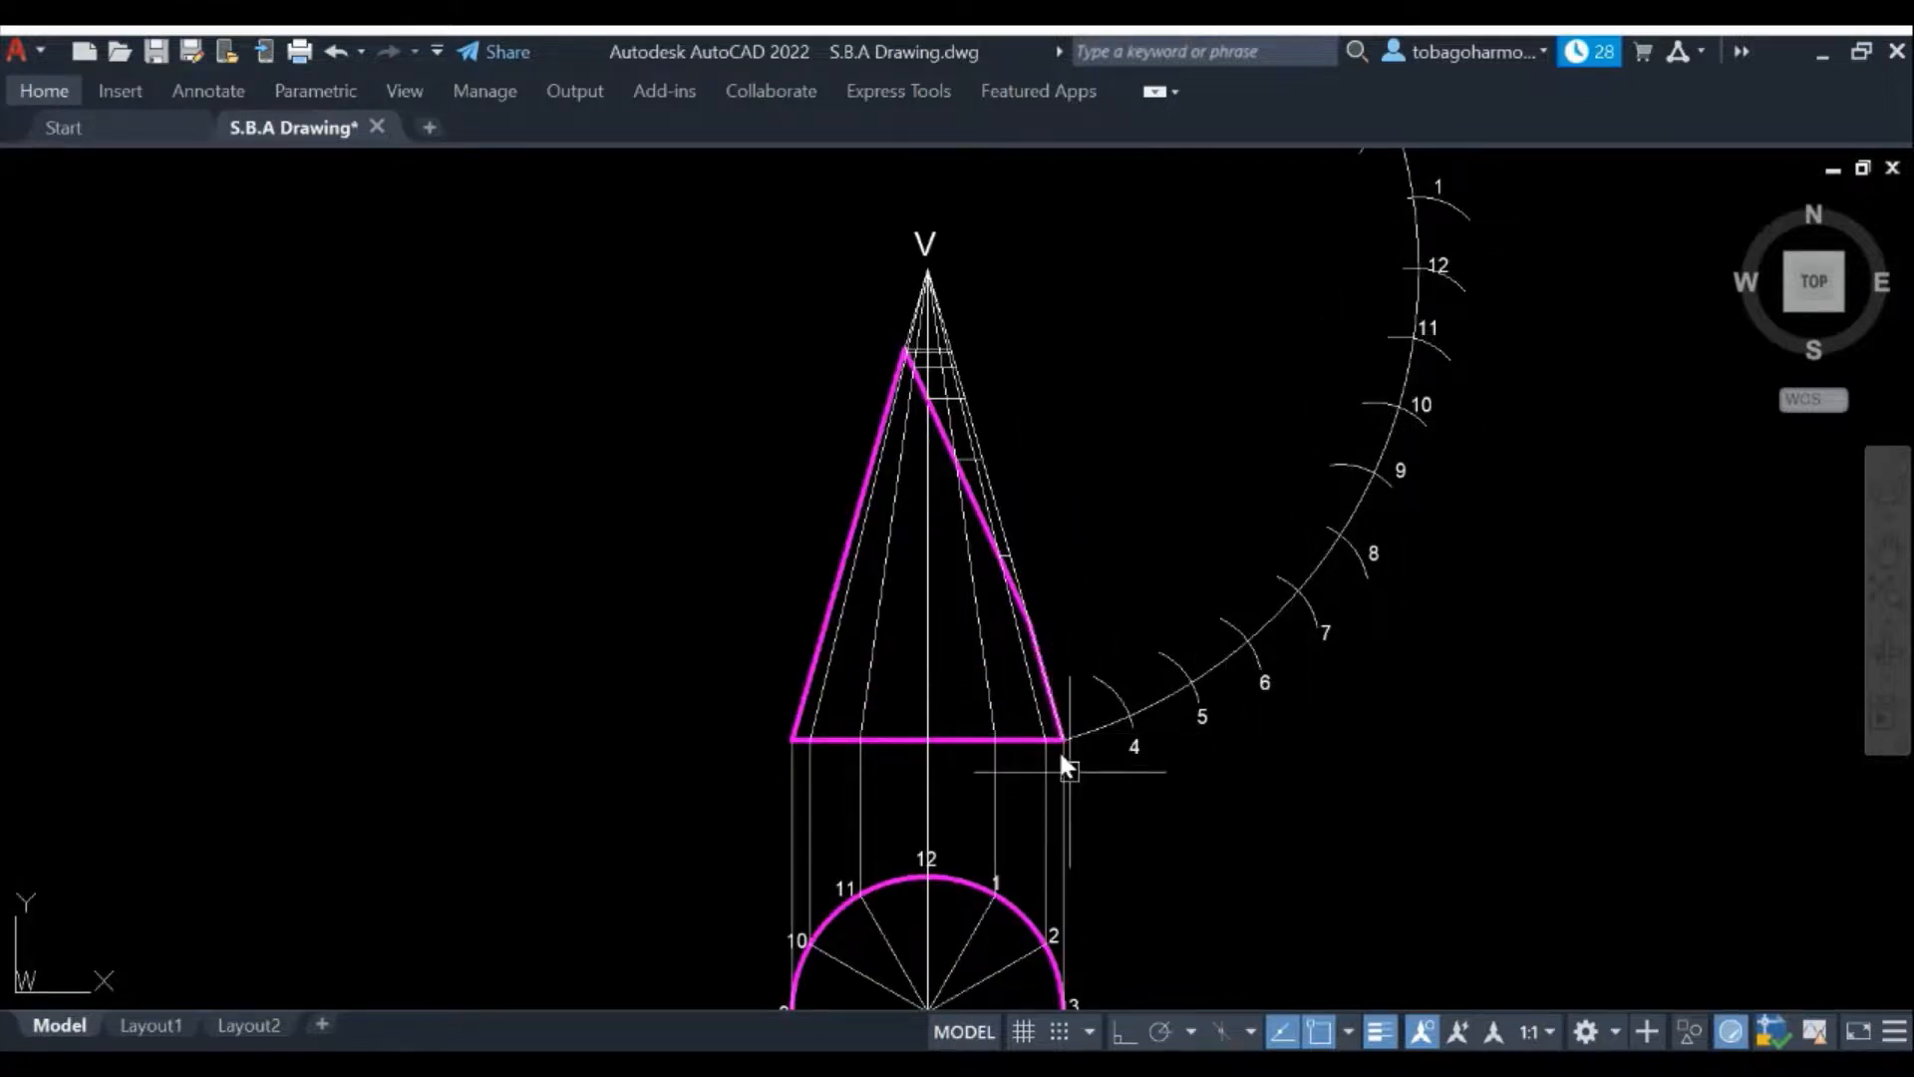
middle_click_drag(1109, 915, 1107, 803)
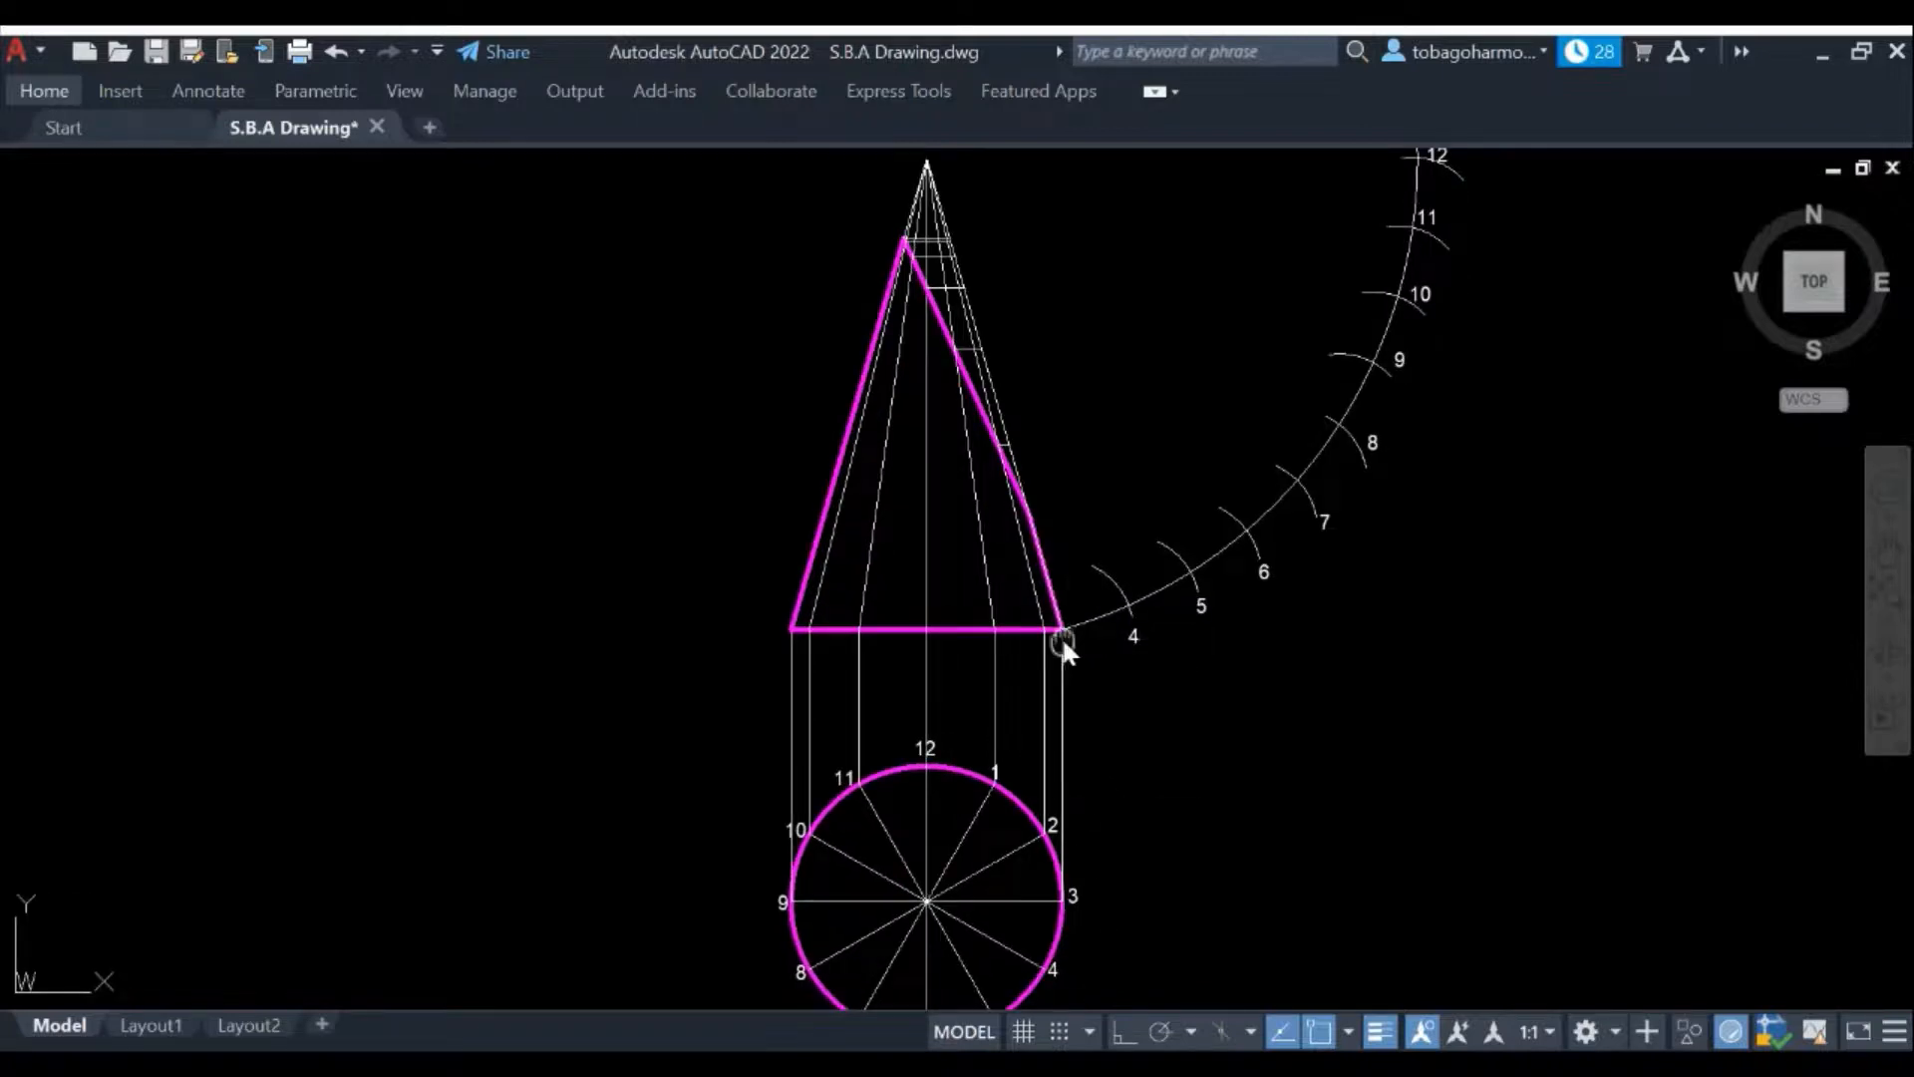
middle_click_drag(1060, 636, 1042, 899)
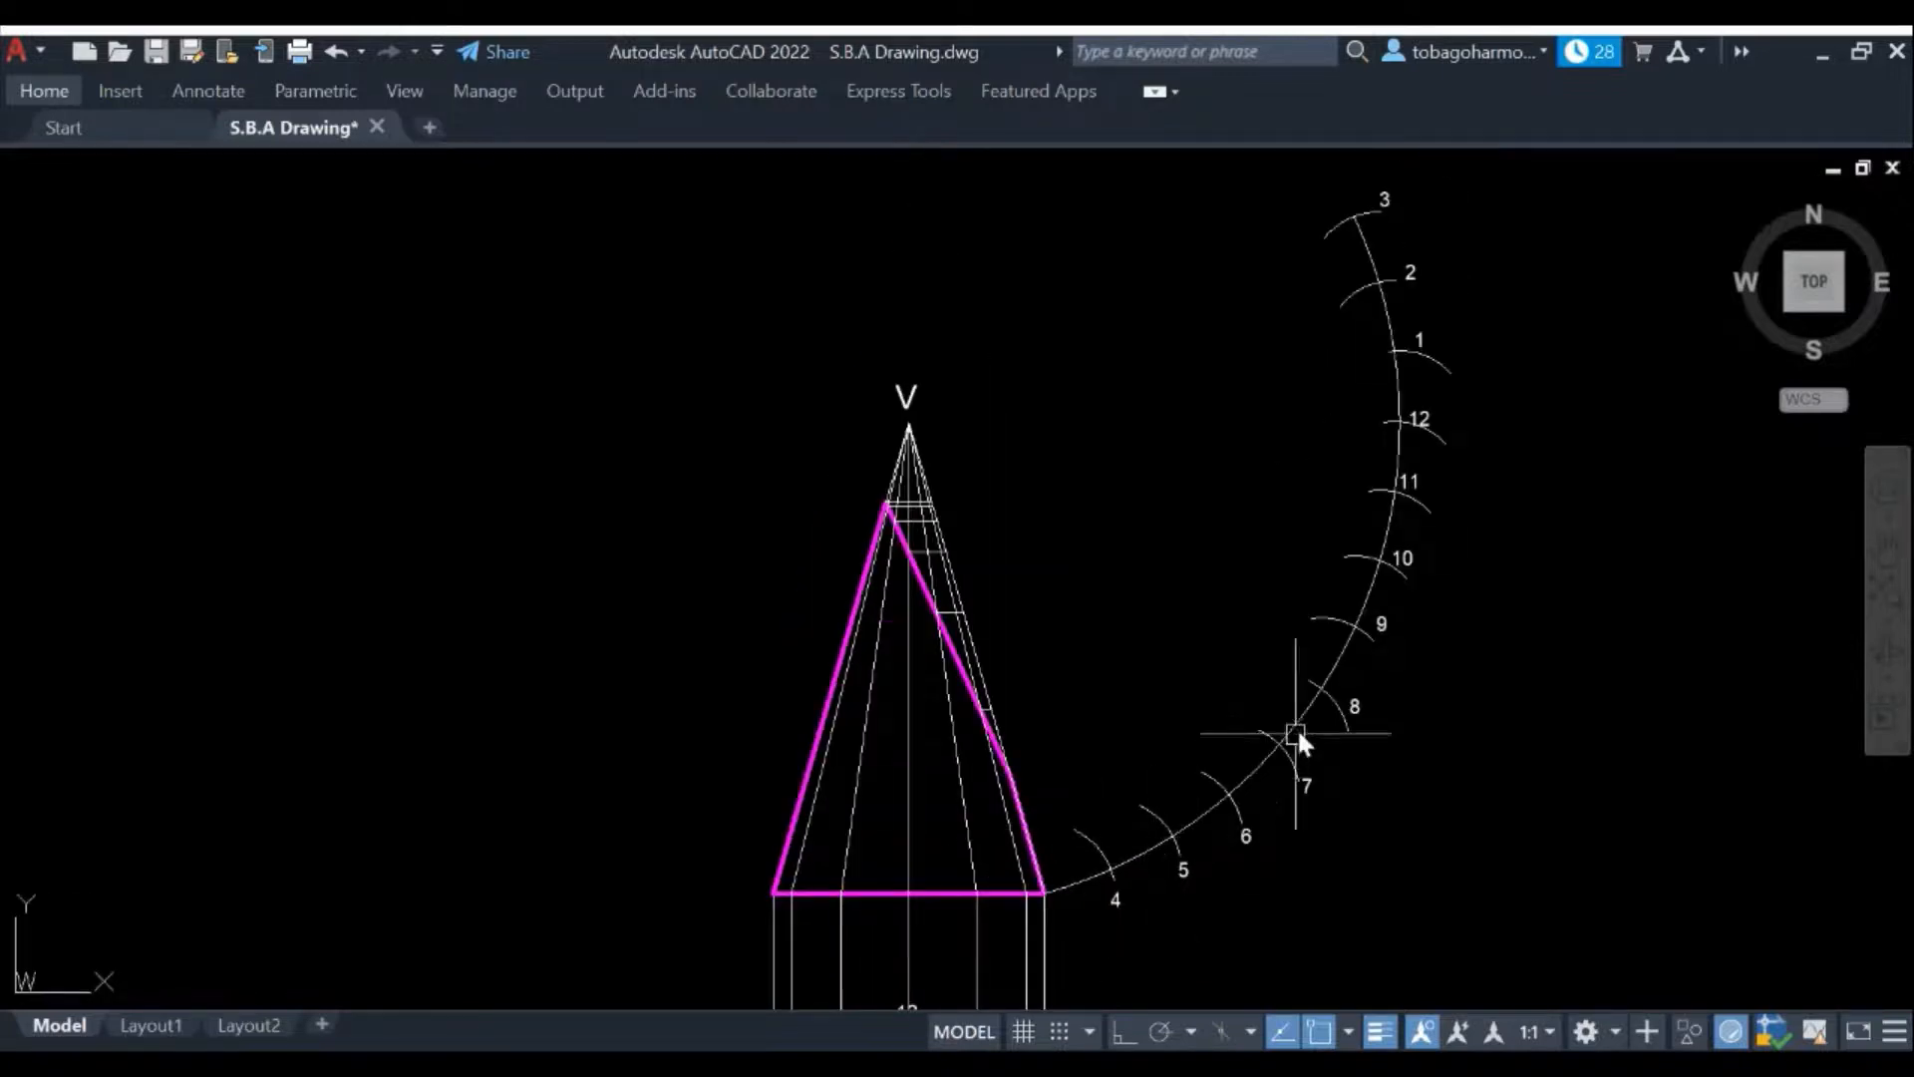
scroll(1361, 598, "down", 2)
middle_click_drag(1366, 560, 1354, 671)
scroll(1354, 672, "up", 4)
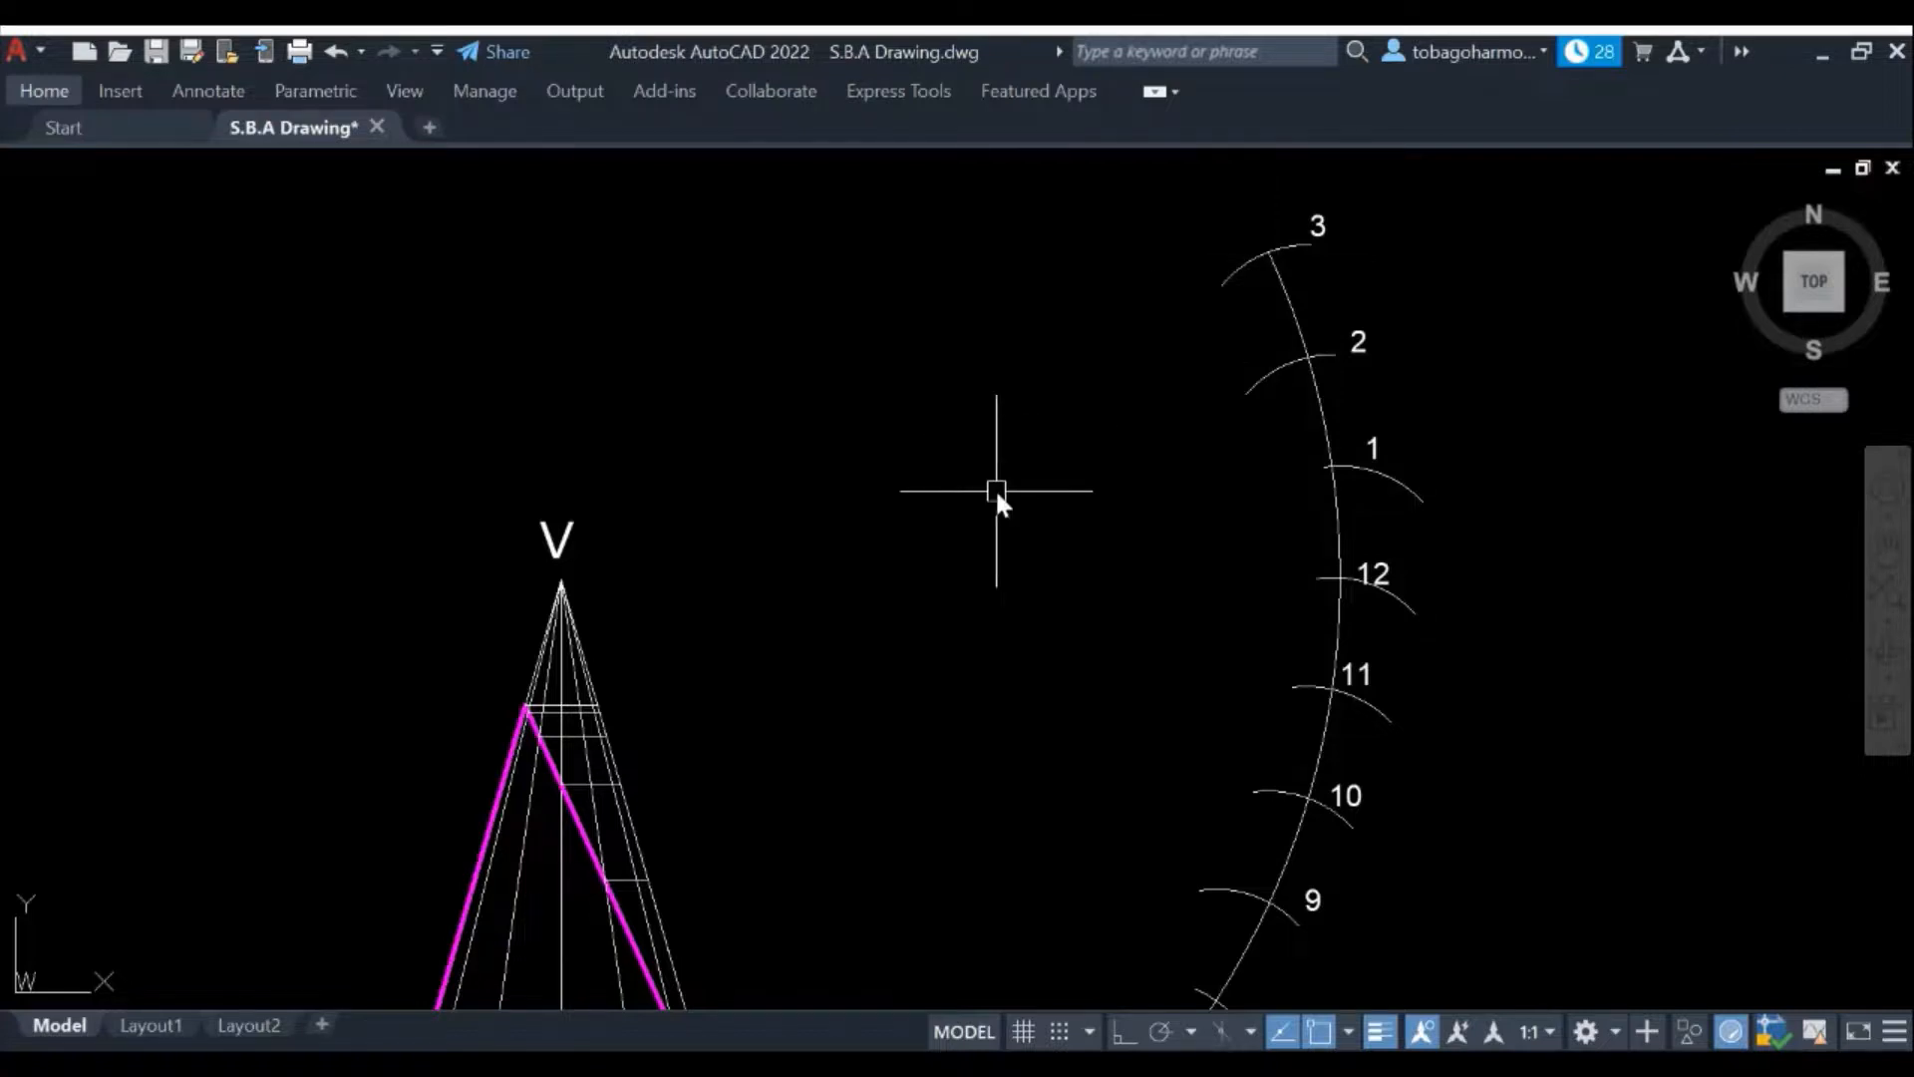
Draw a straight line from division mark 4 on the development arc to apex V
middle_click_drag(931, 612, 991, 497)
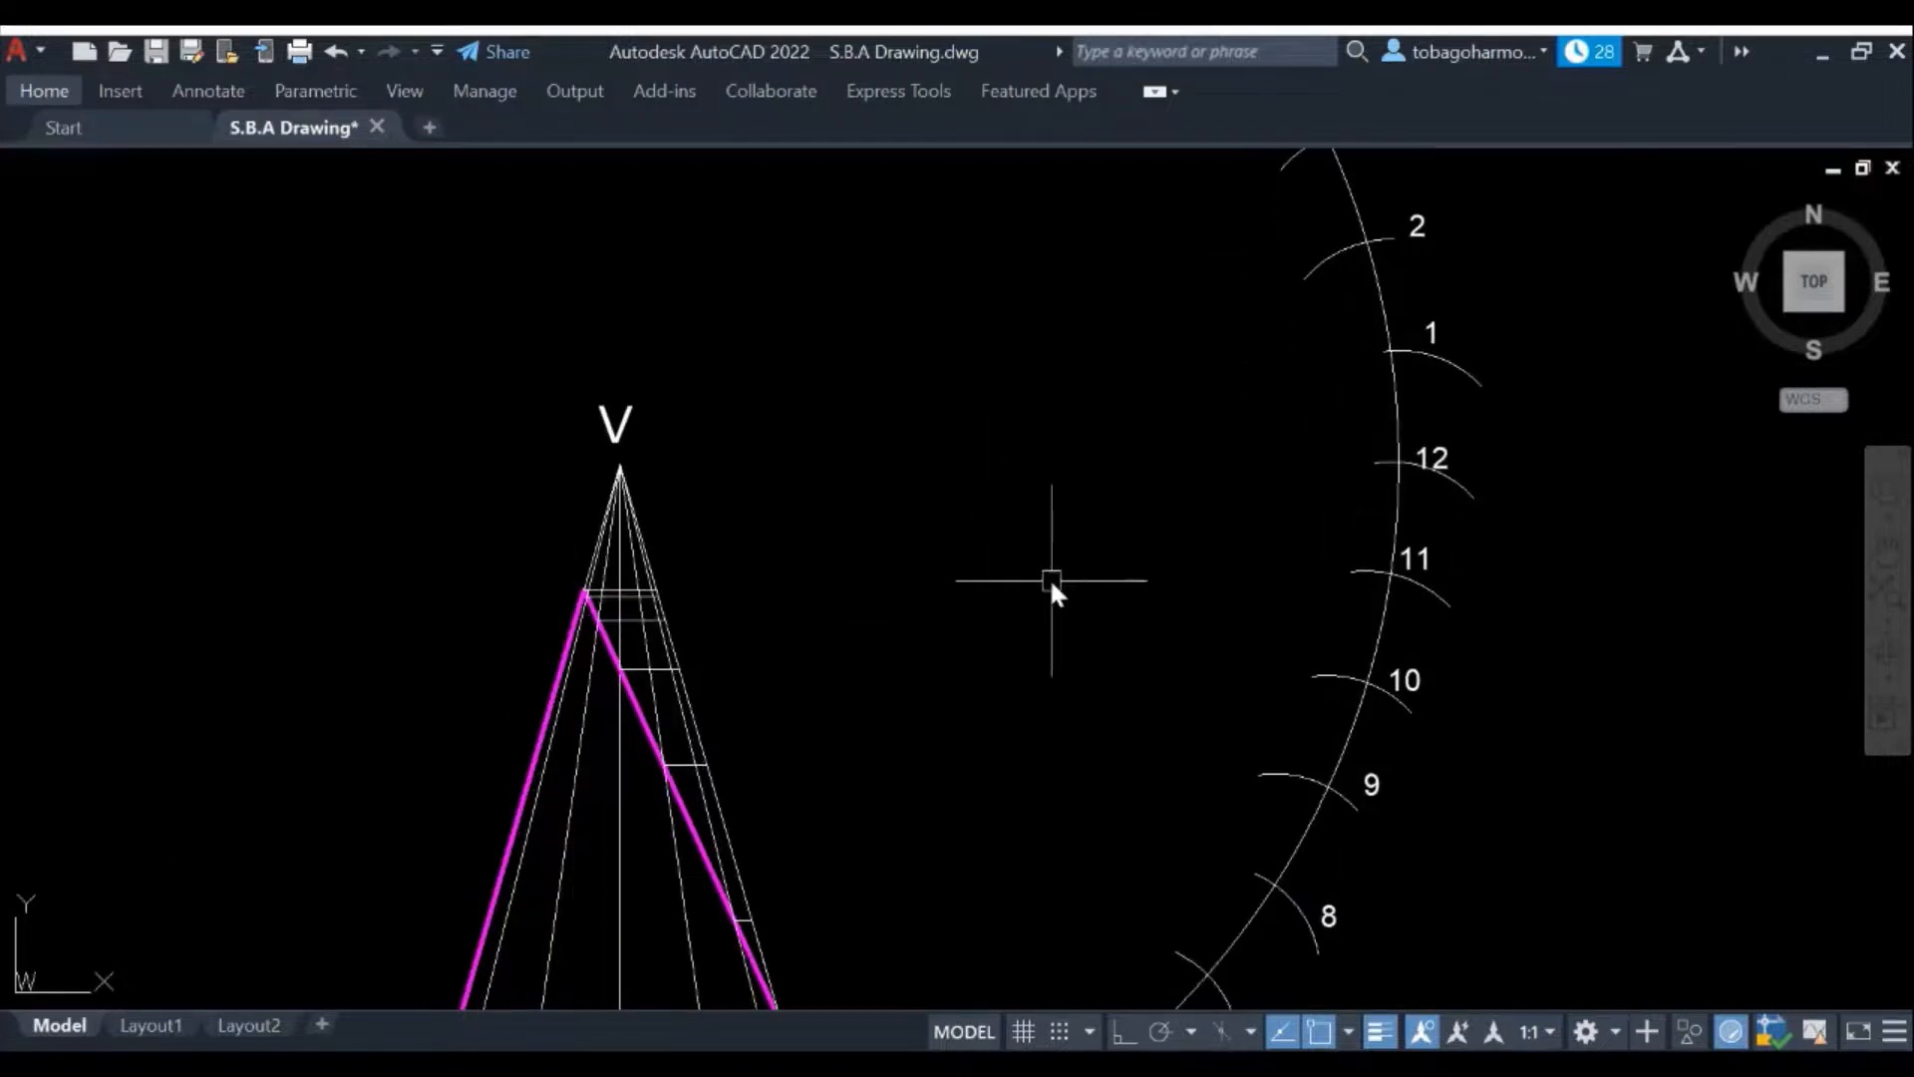
scroll(1052, 580, "down", 2)
middle_click_drag(1051, 629, 1090, 522)
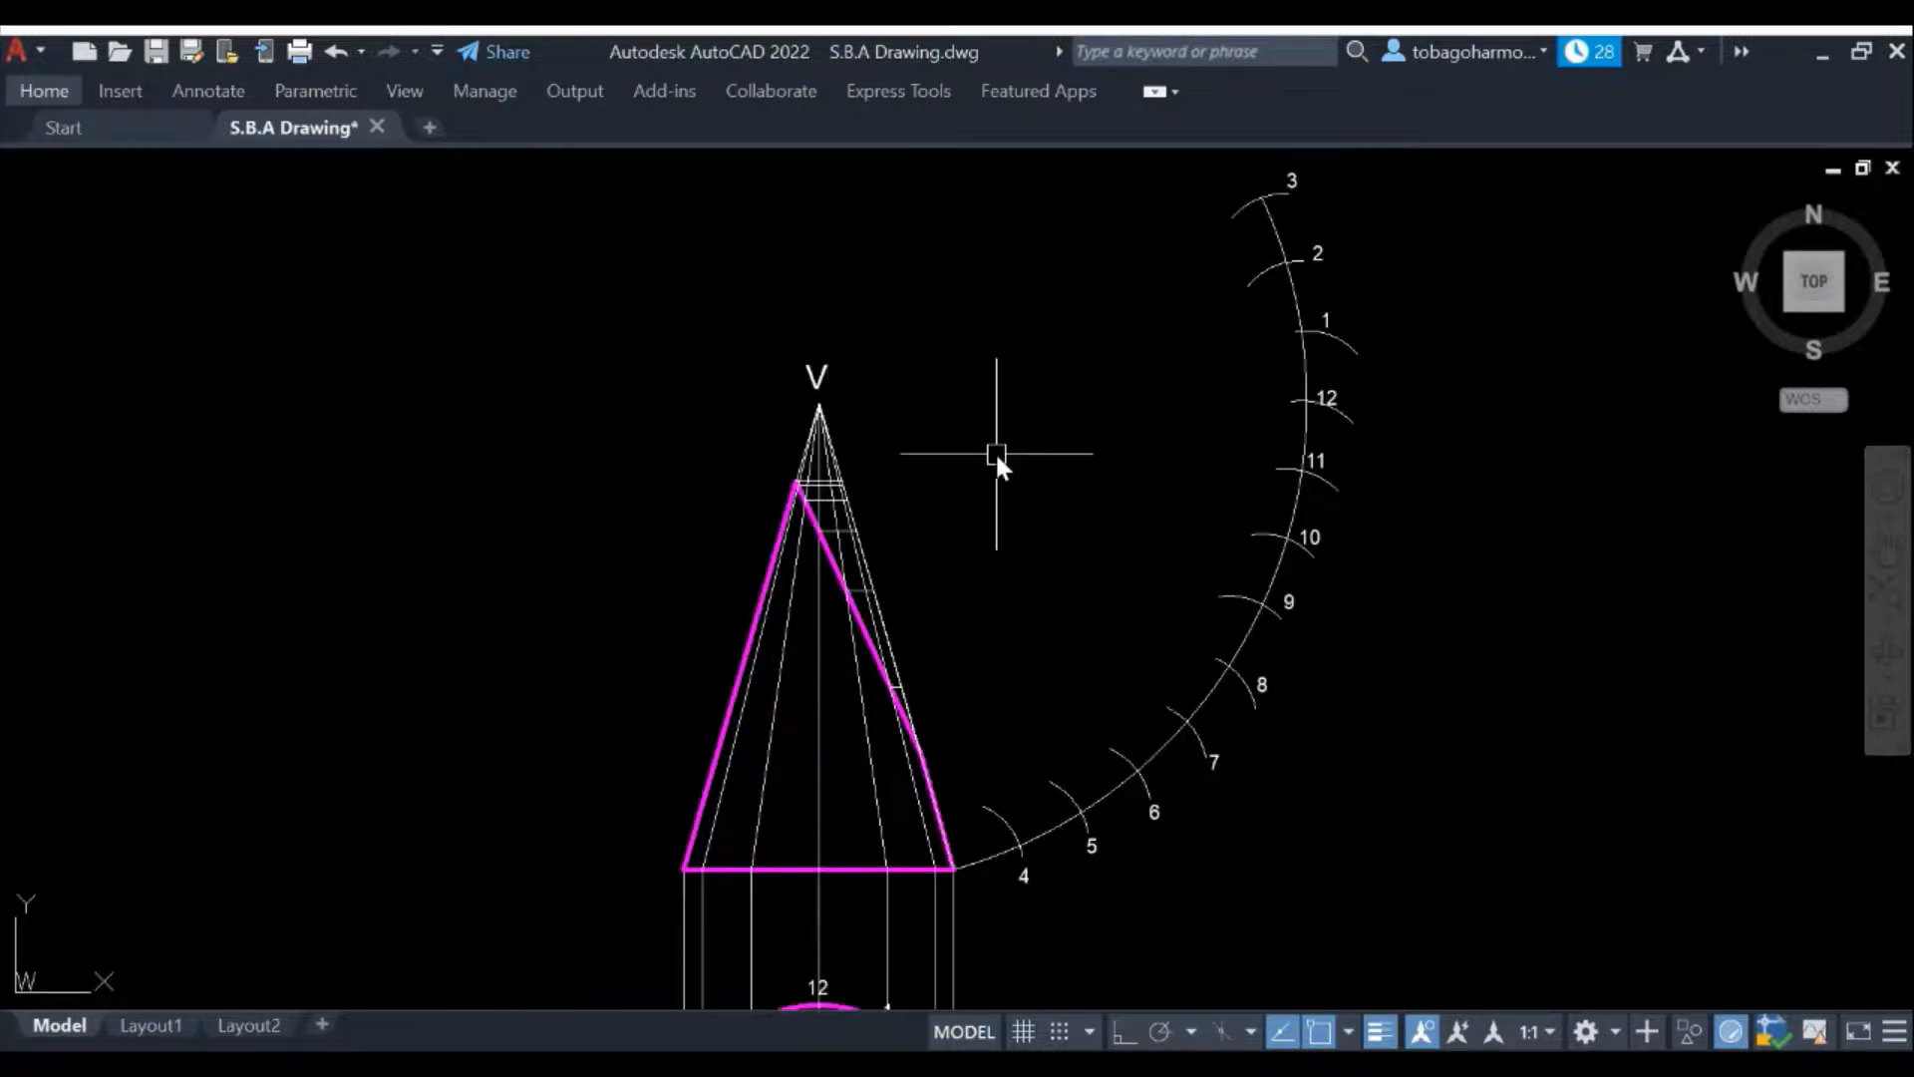
type("line")
key("Return")
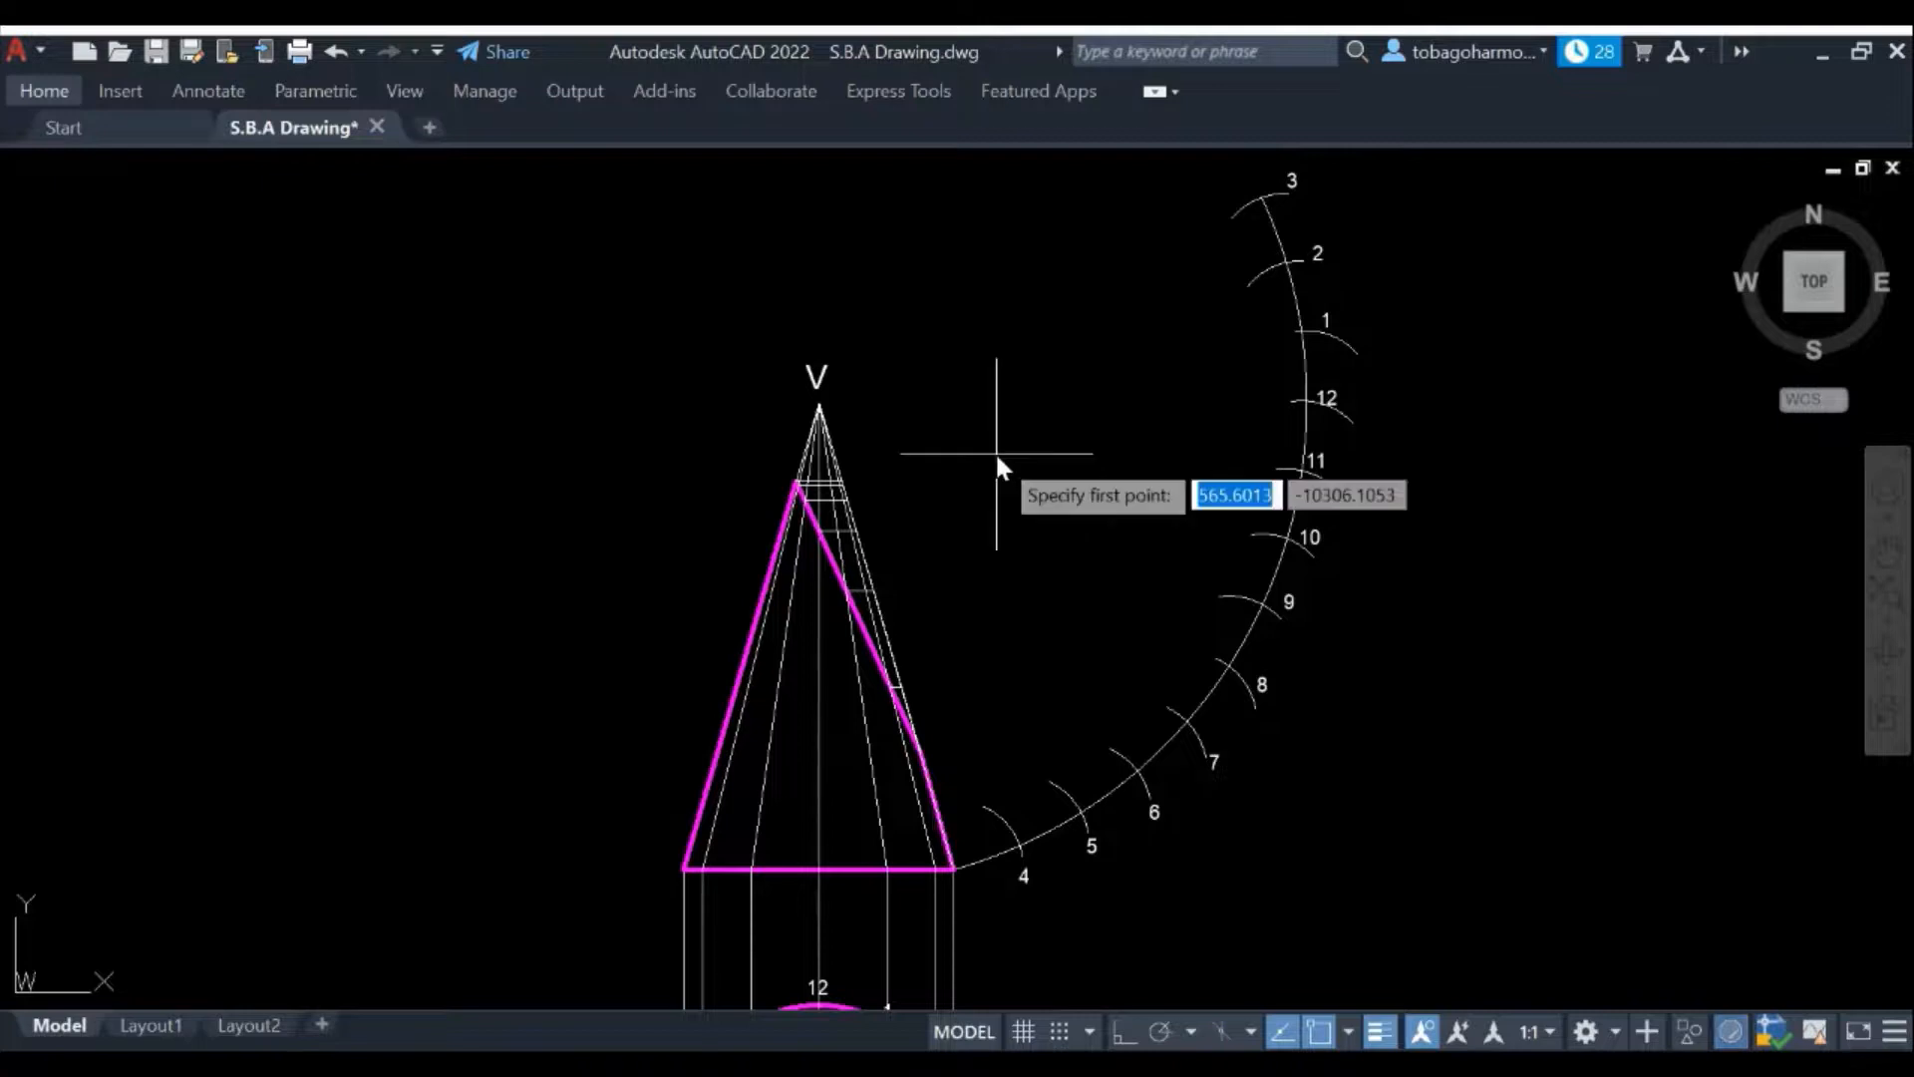
left_click(1015, 842)
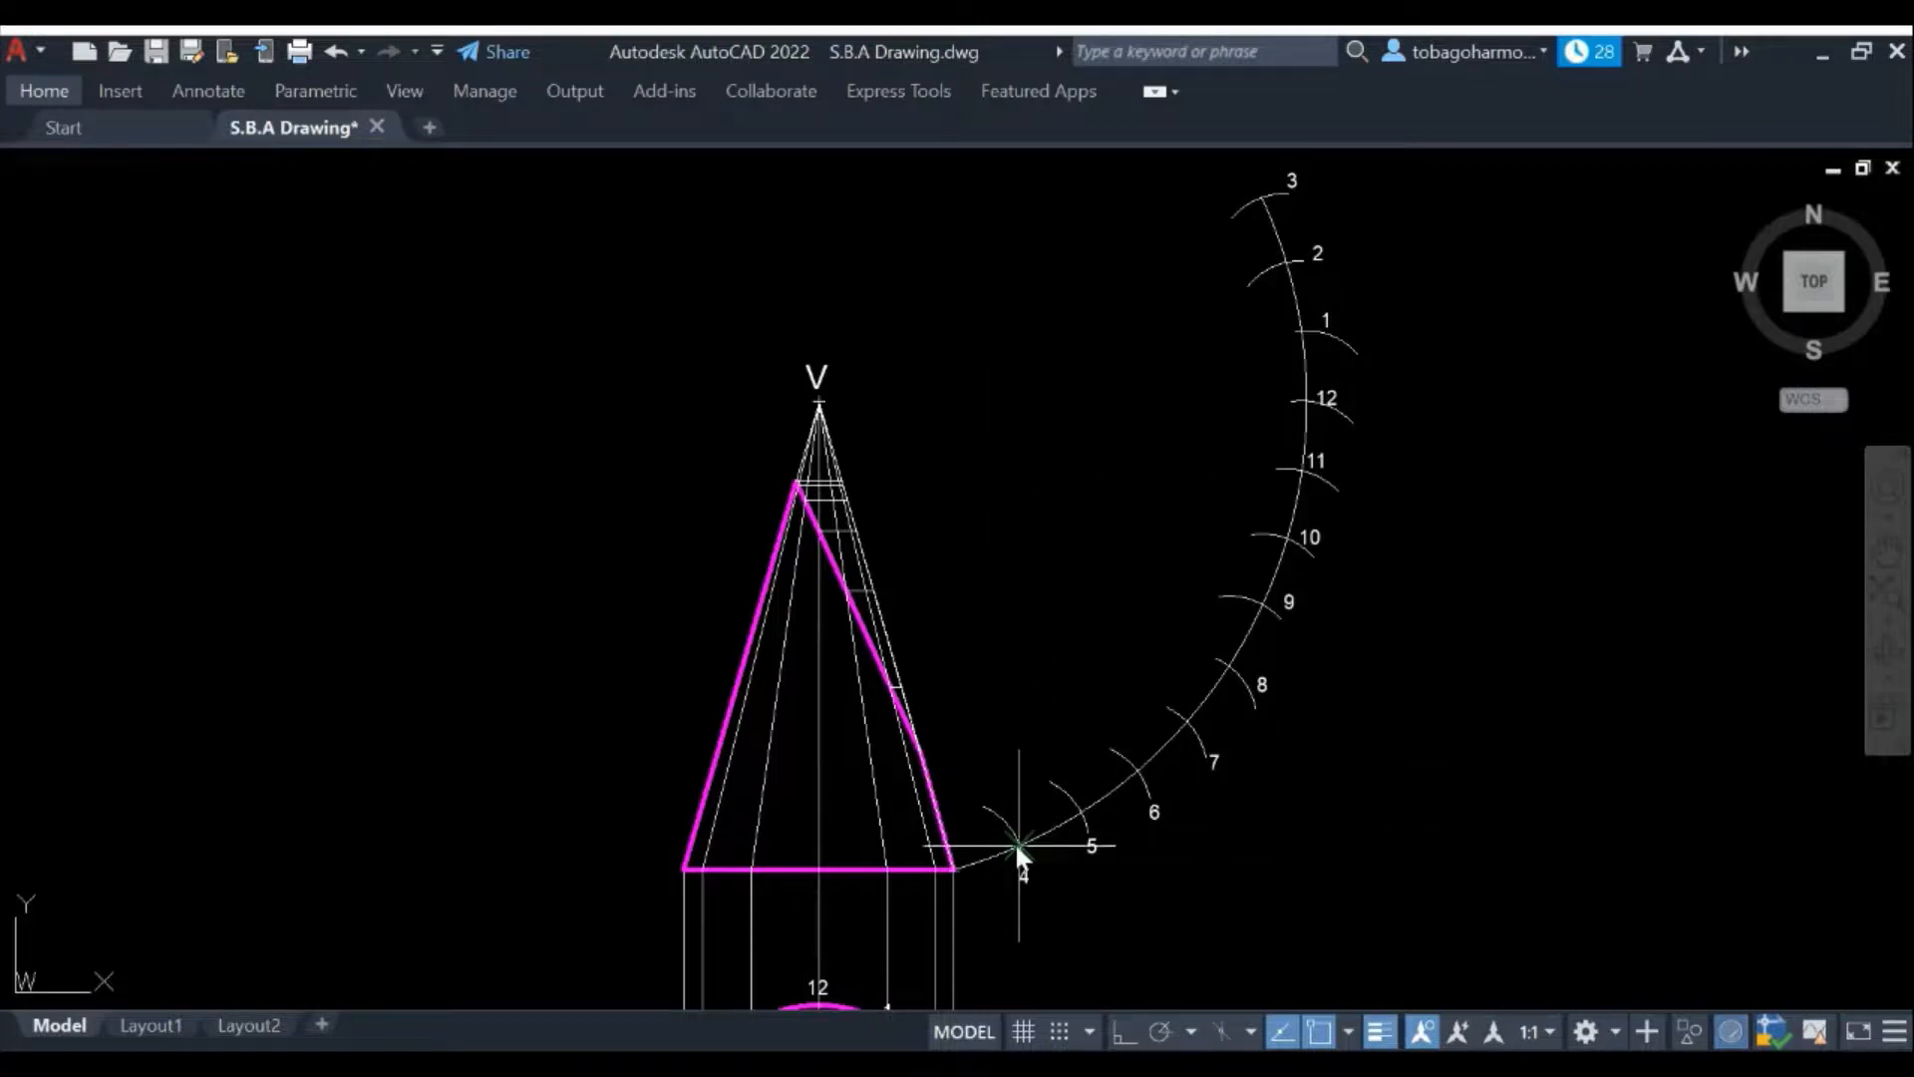
left_click(819, 405)
key("Return")
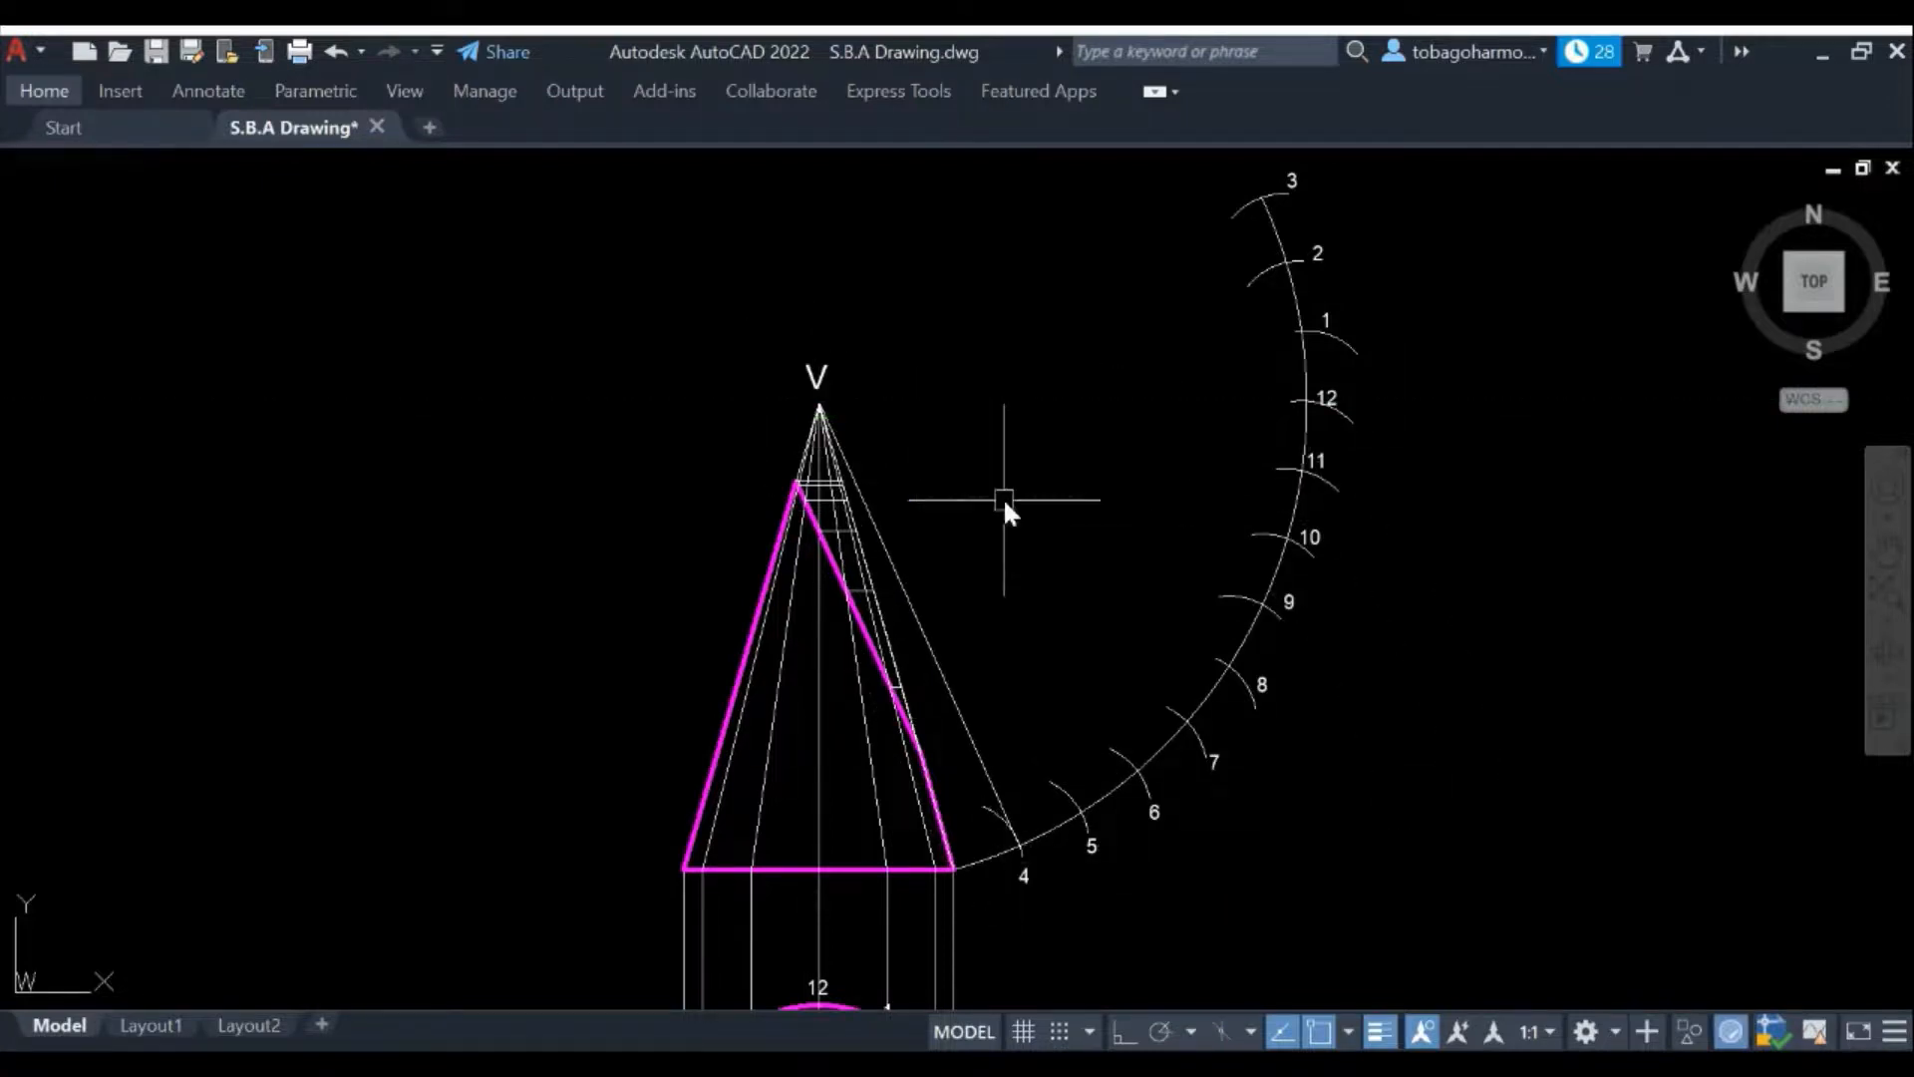
Join division mark 5 and each remaining numbered mark around to 3 to apex V with straight lines
key("Return")
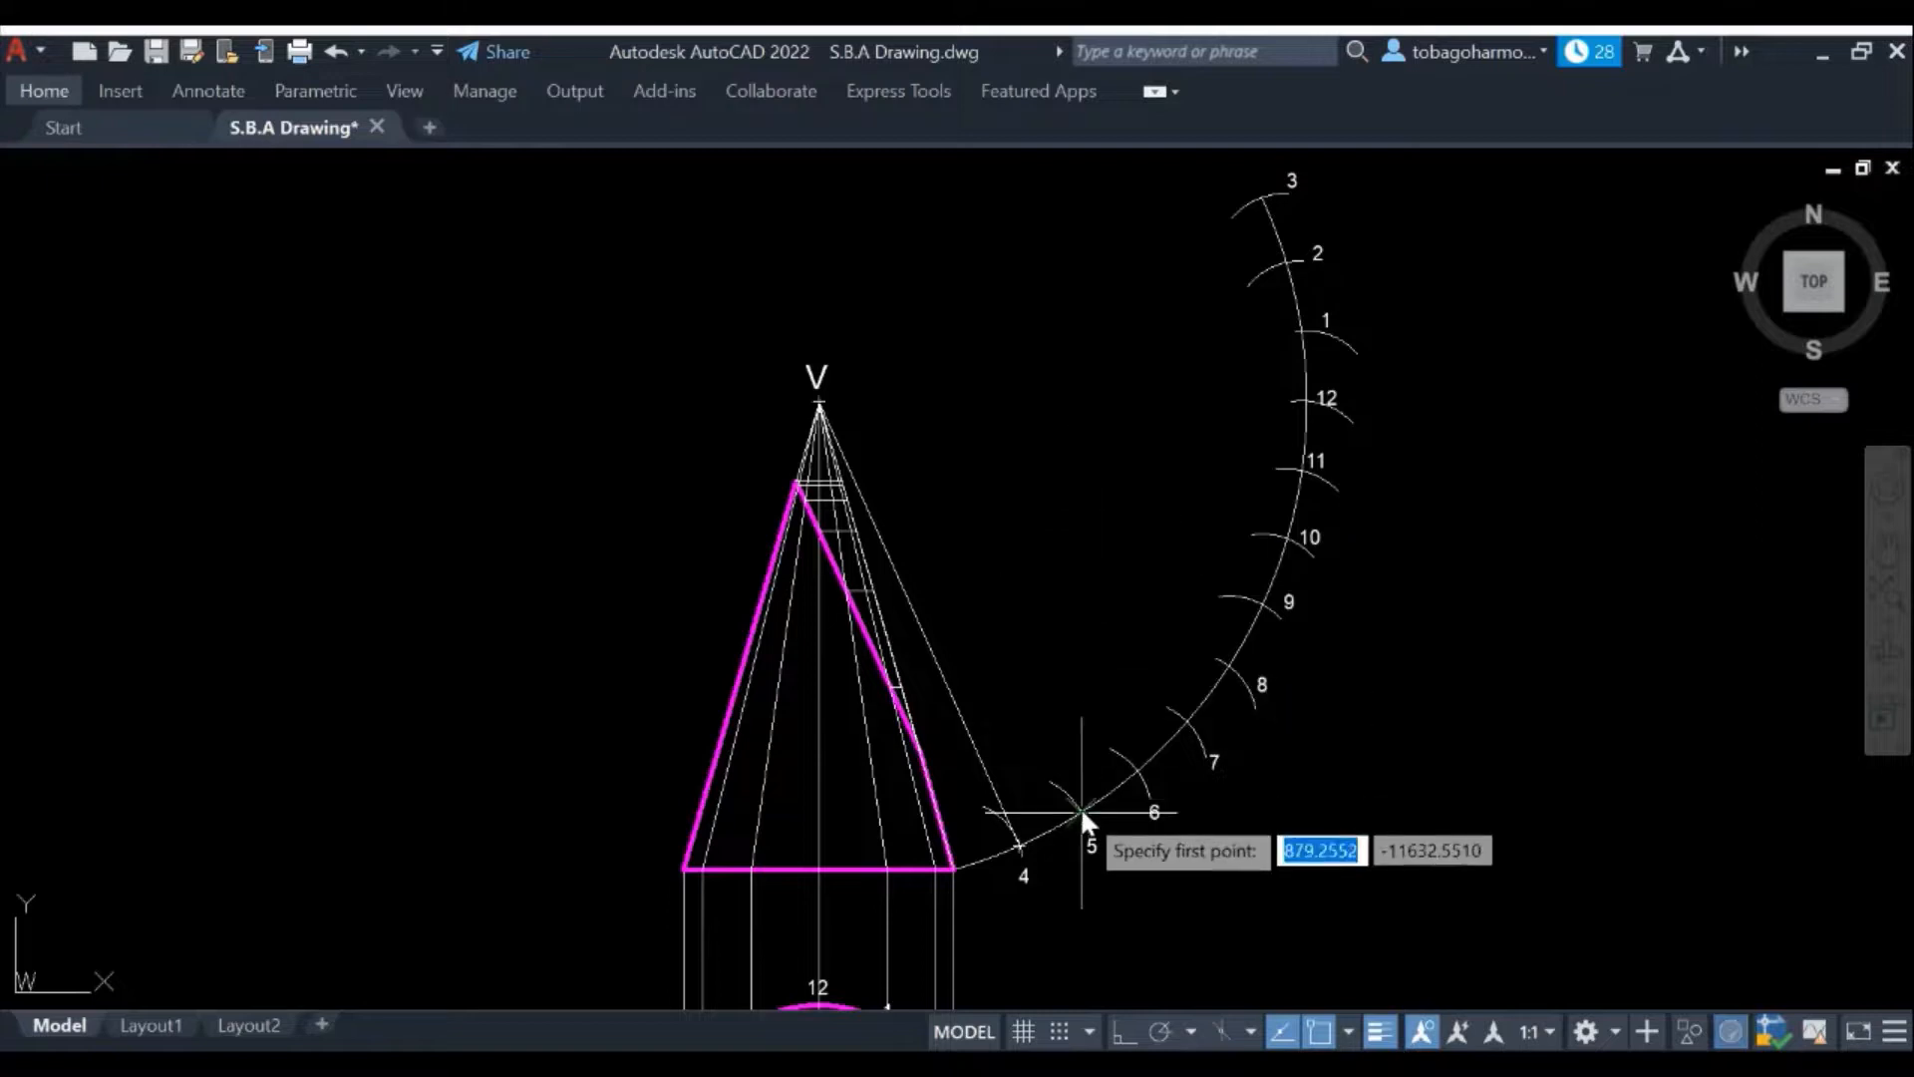
left_click(1080, 807)
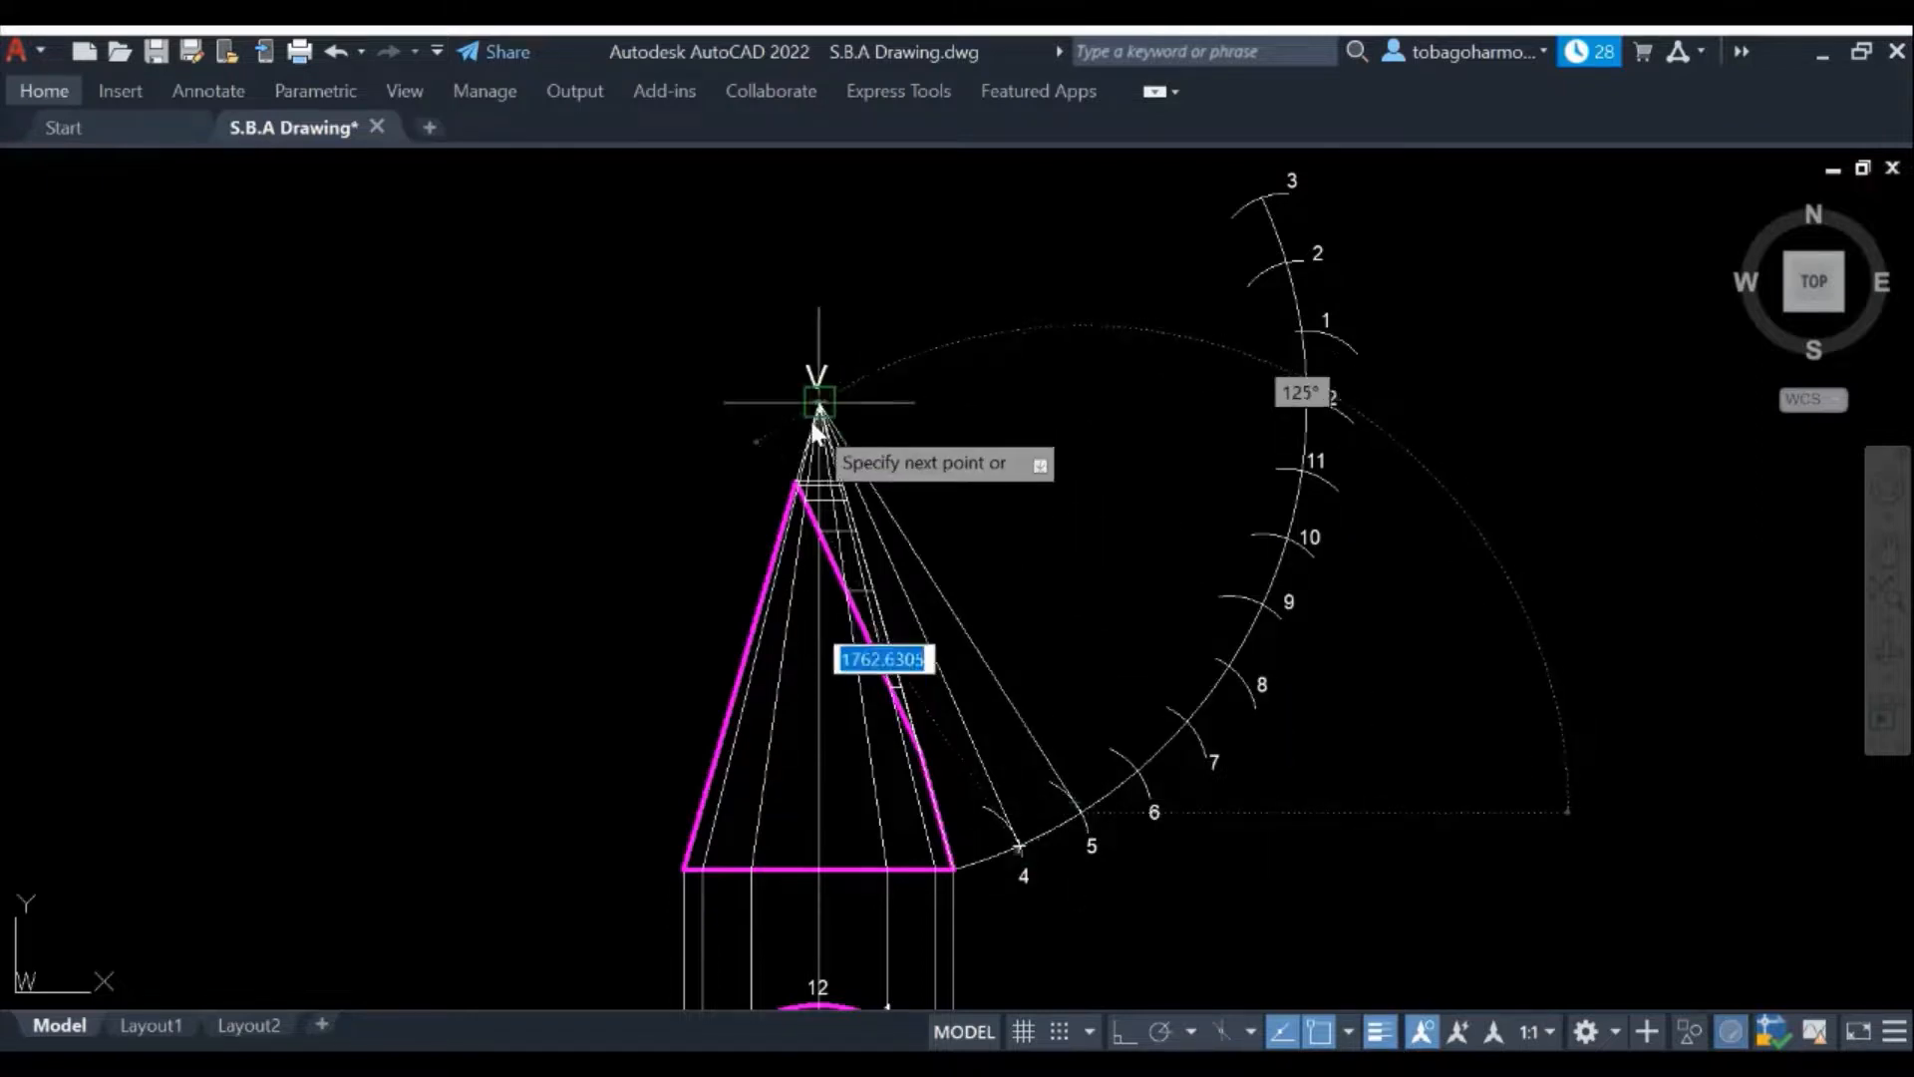
scroll(822, 402, "up", 3)
left_click(824, 375)
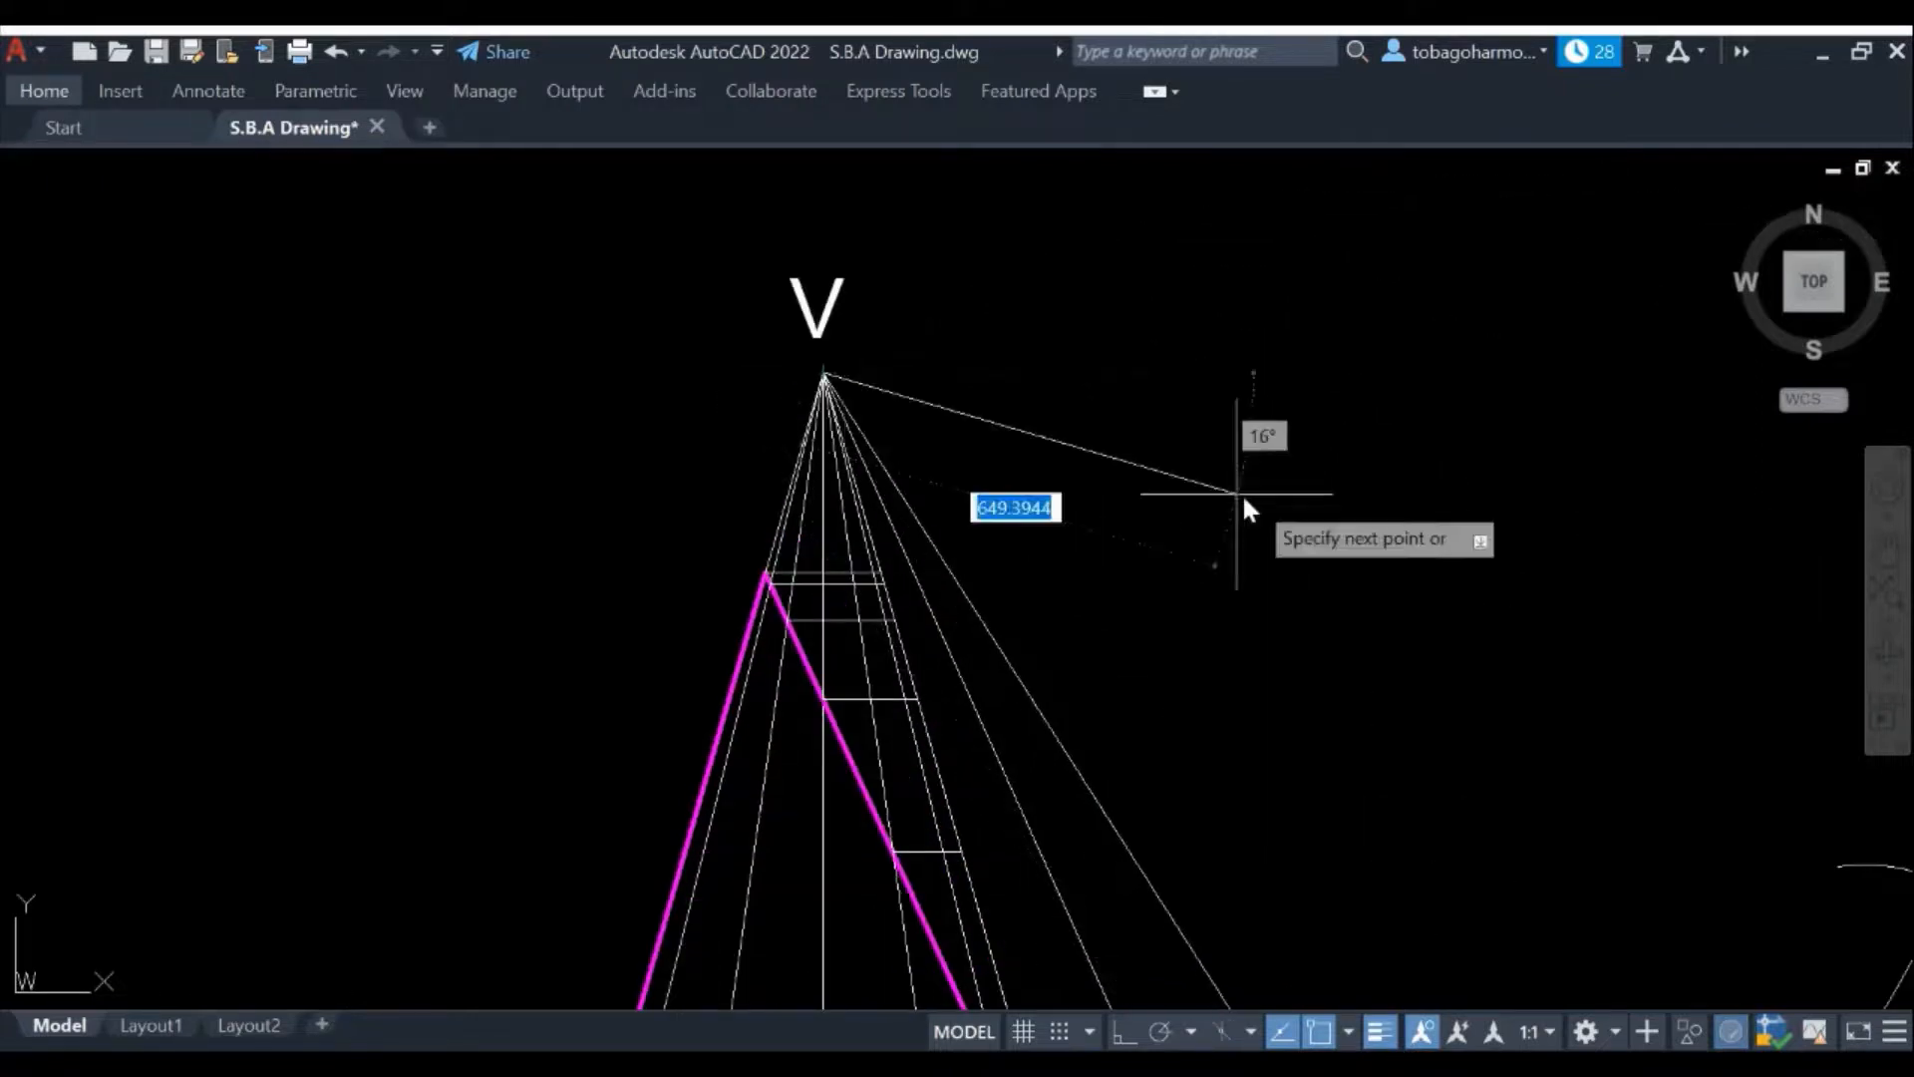
key("Escape")
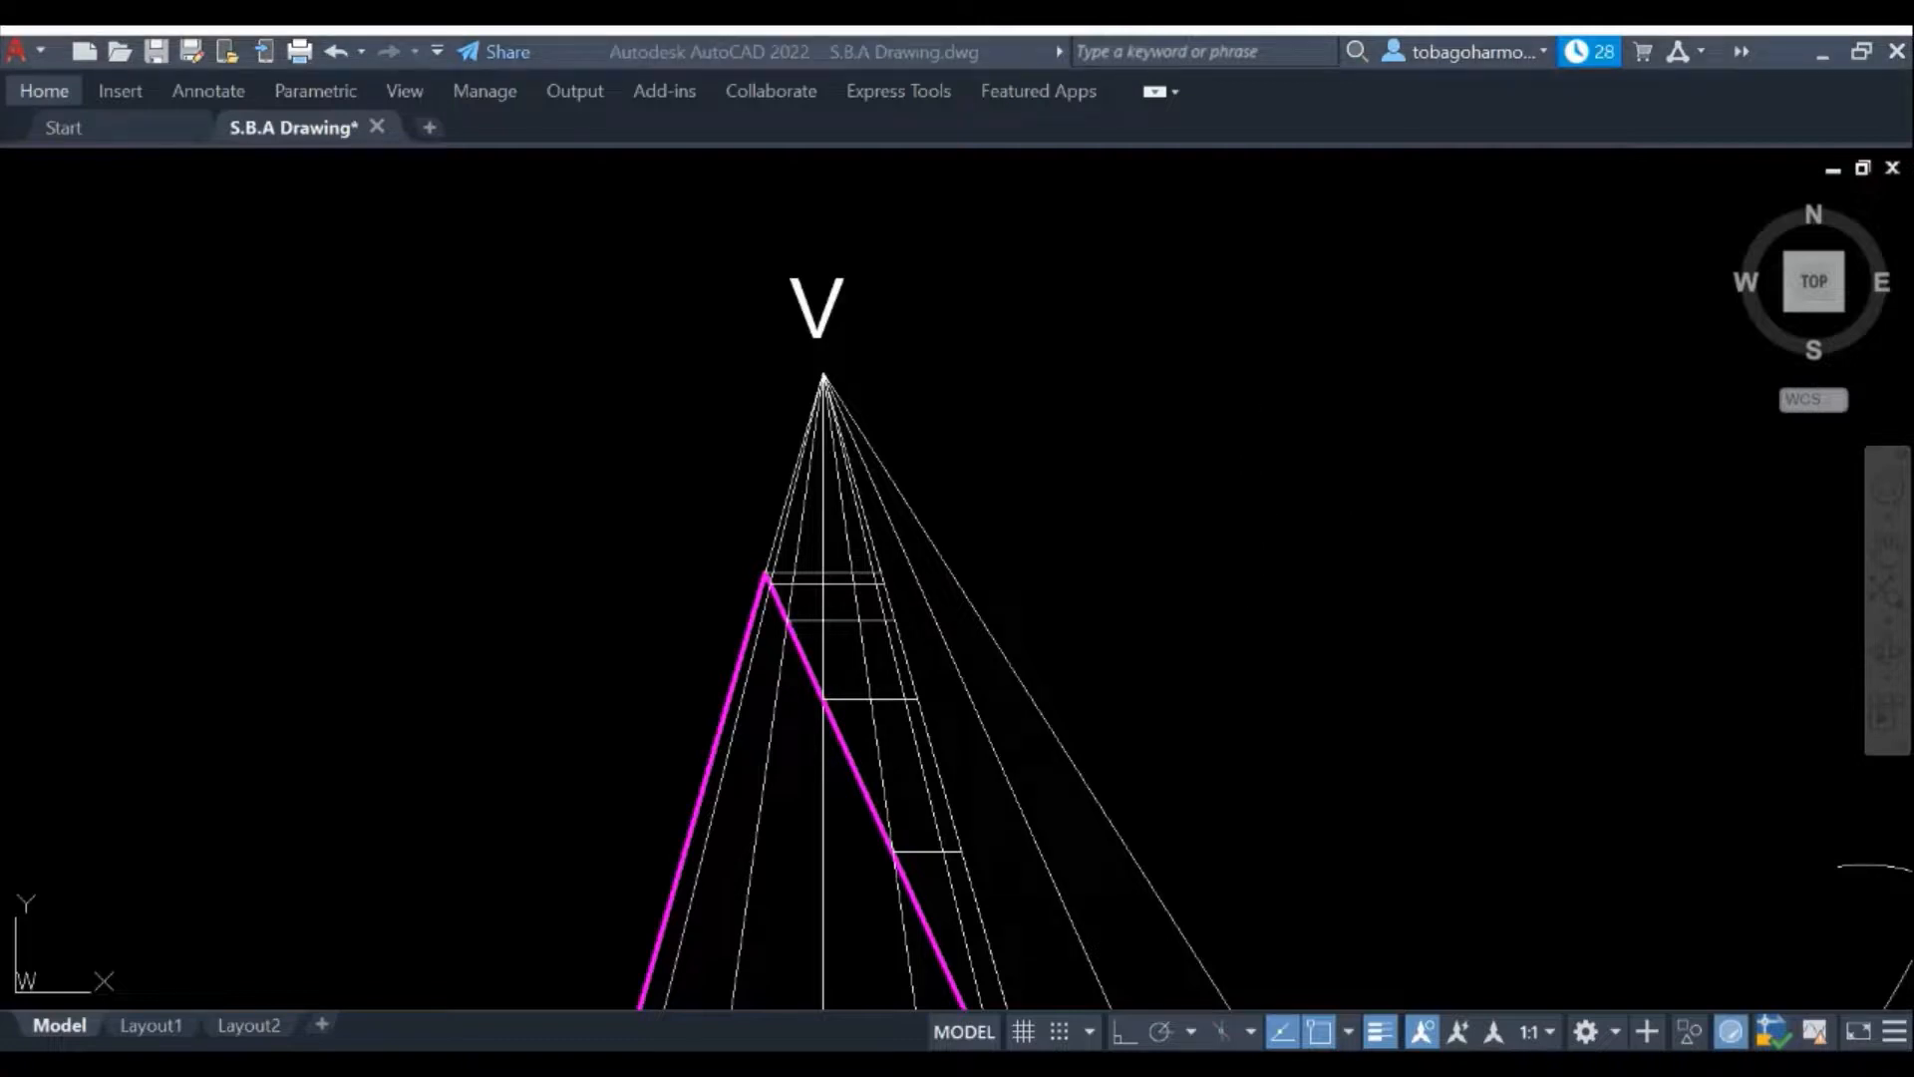
scroll(743, 459, "down", 5)
left_click(1673, 694)
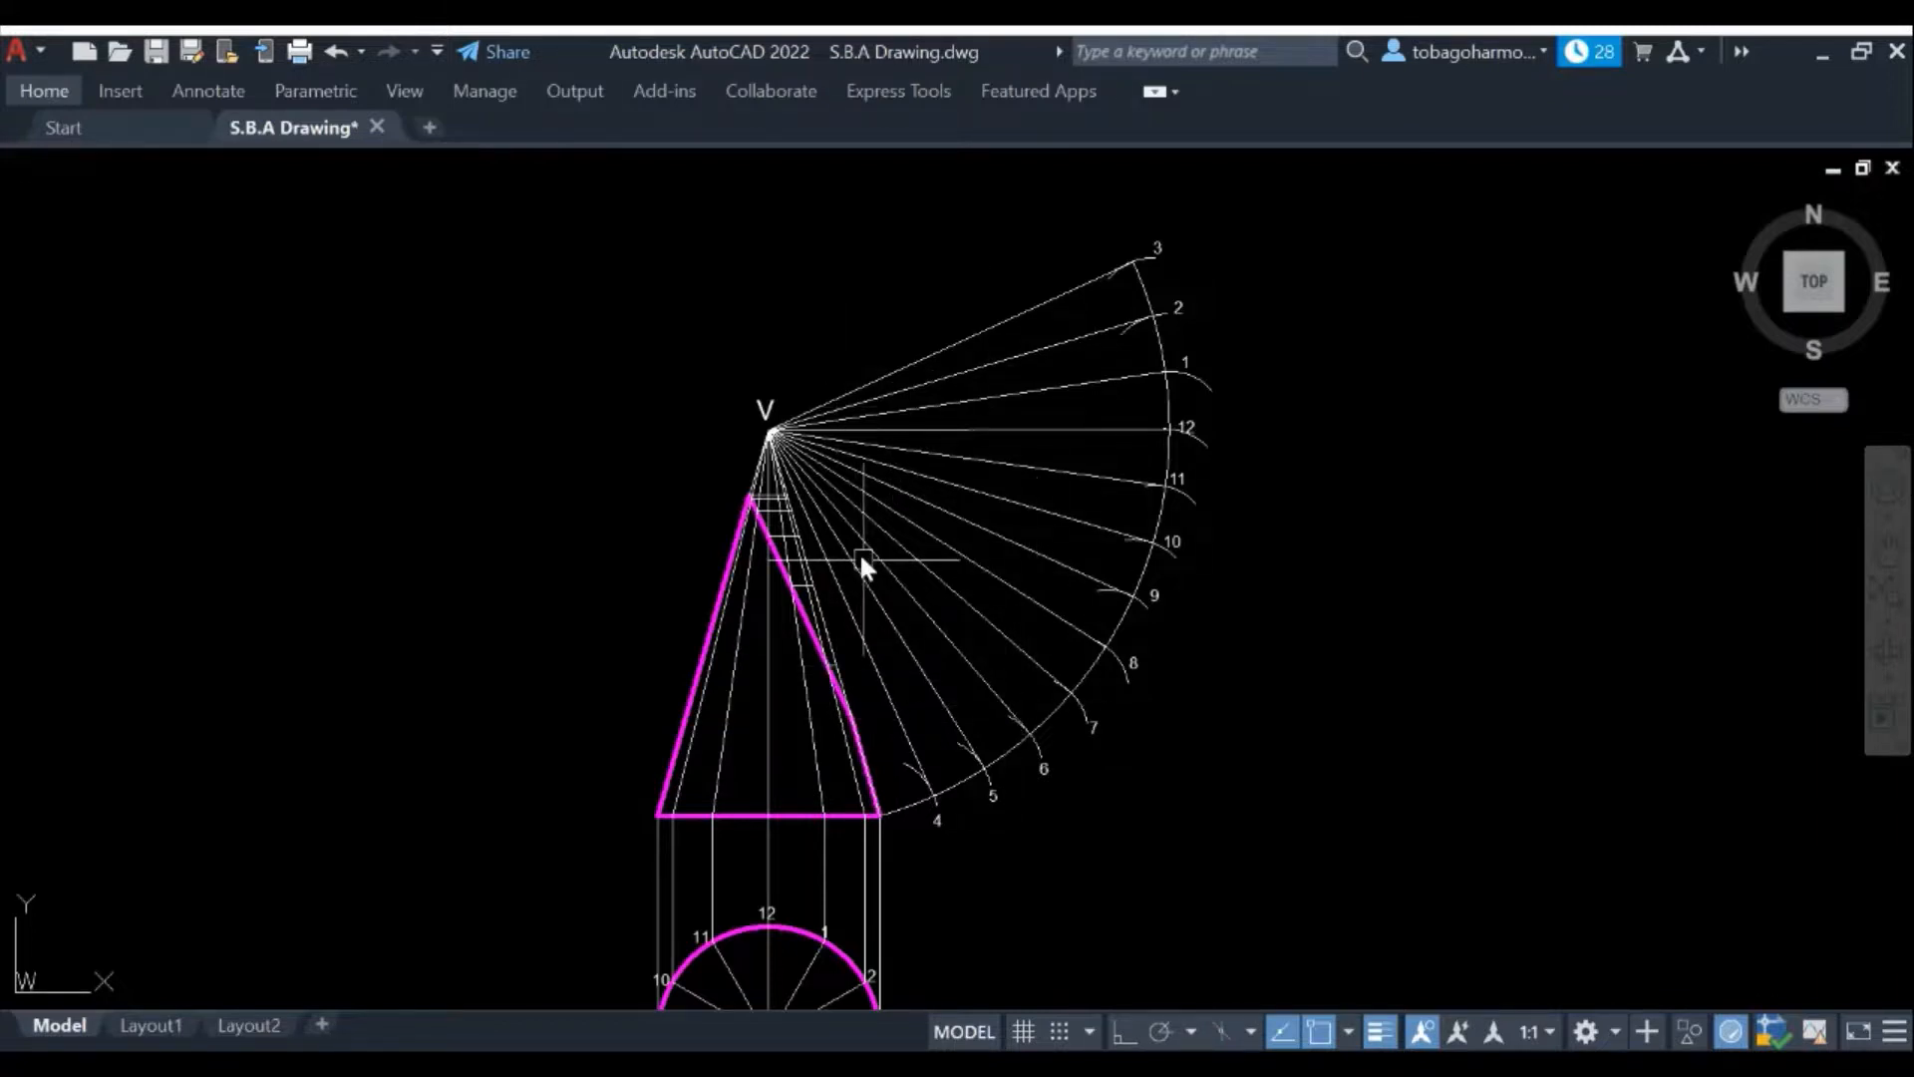
Draw an arc centred on apex V from the cut's lowest point on the cone's right side to just beyond radial line 3
scroll(858, 598, "up", 2)
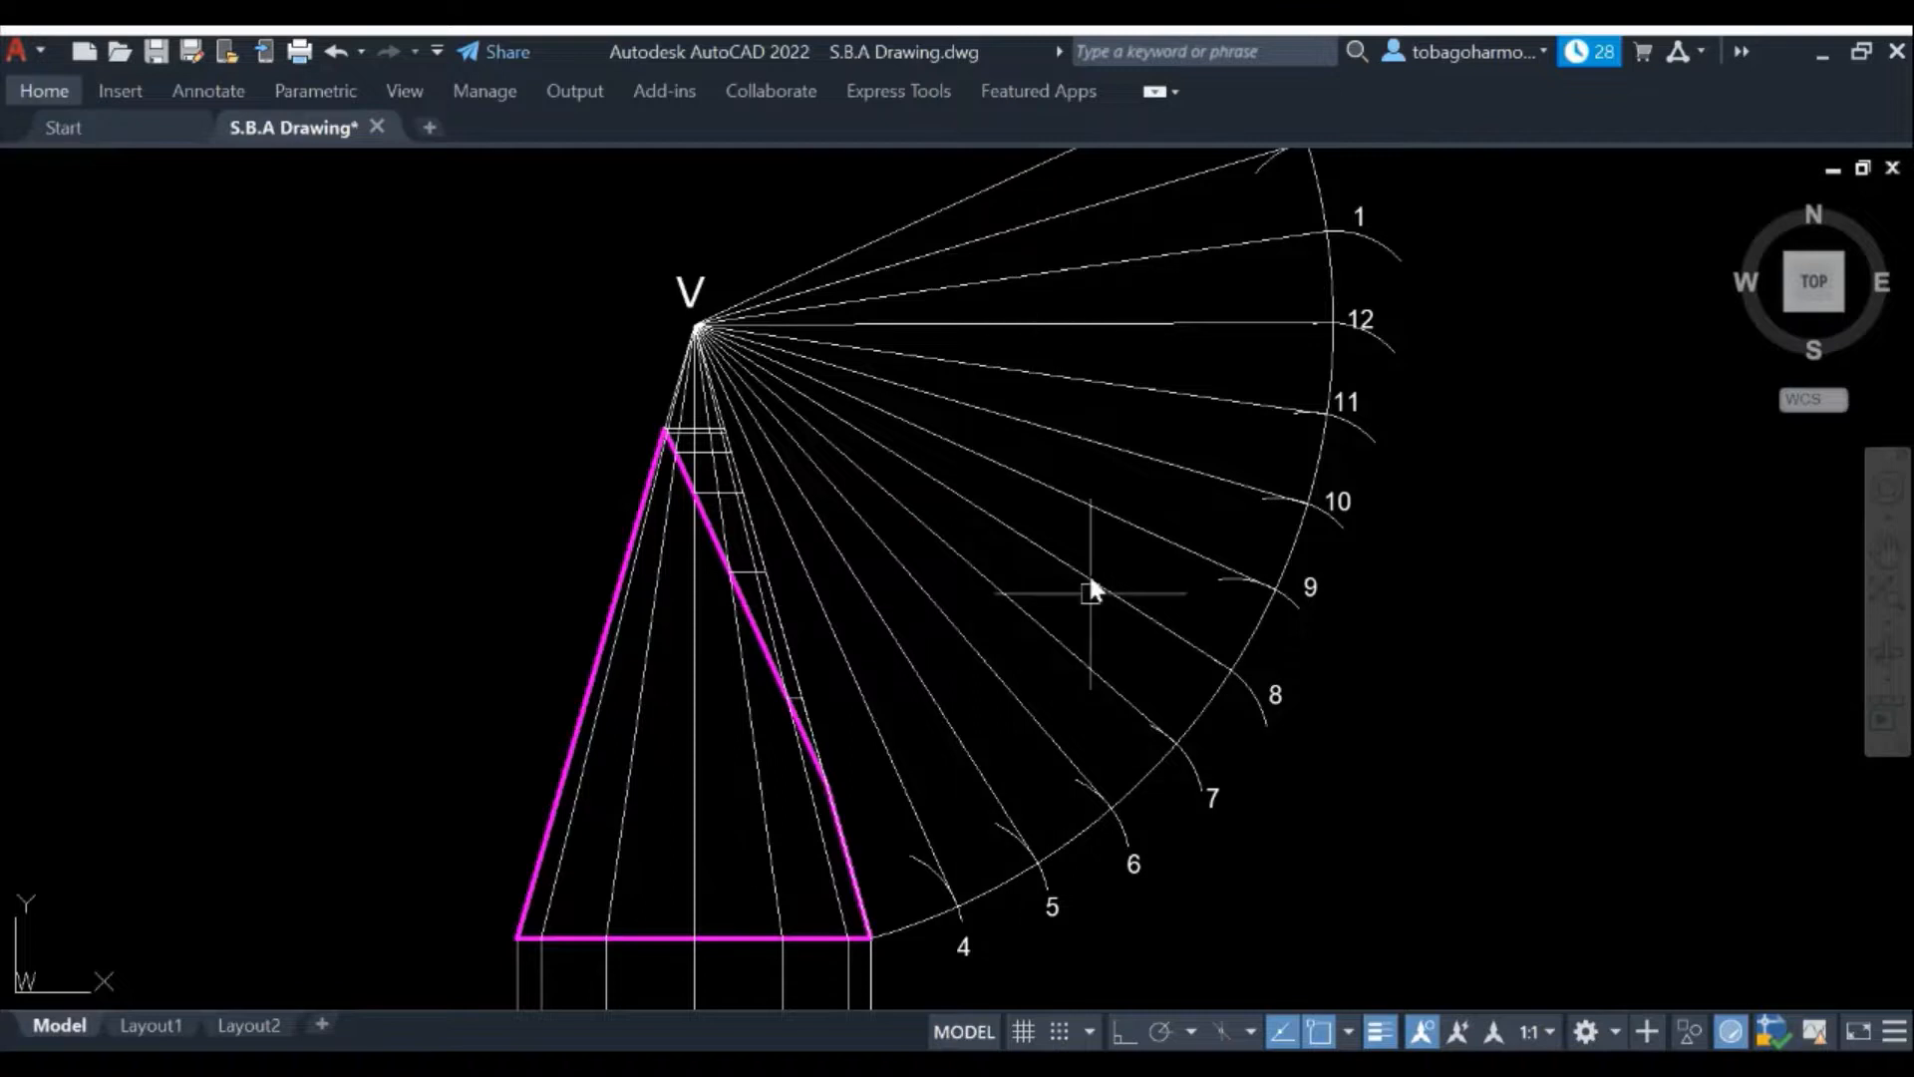
type("arc")
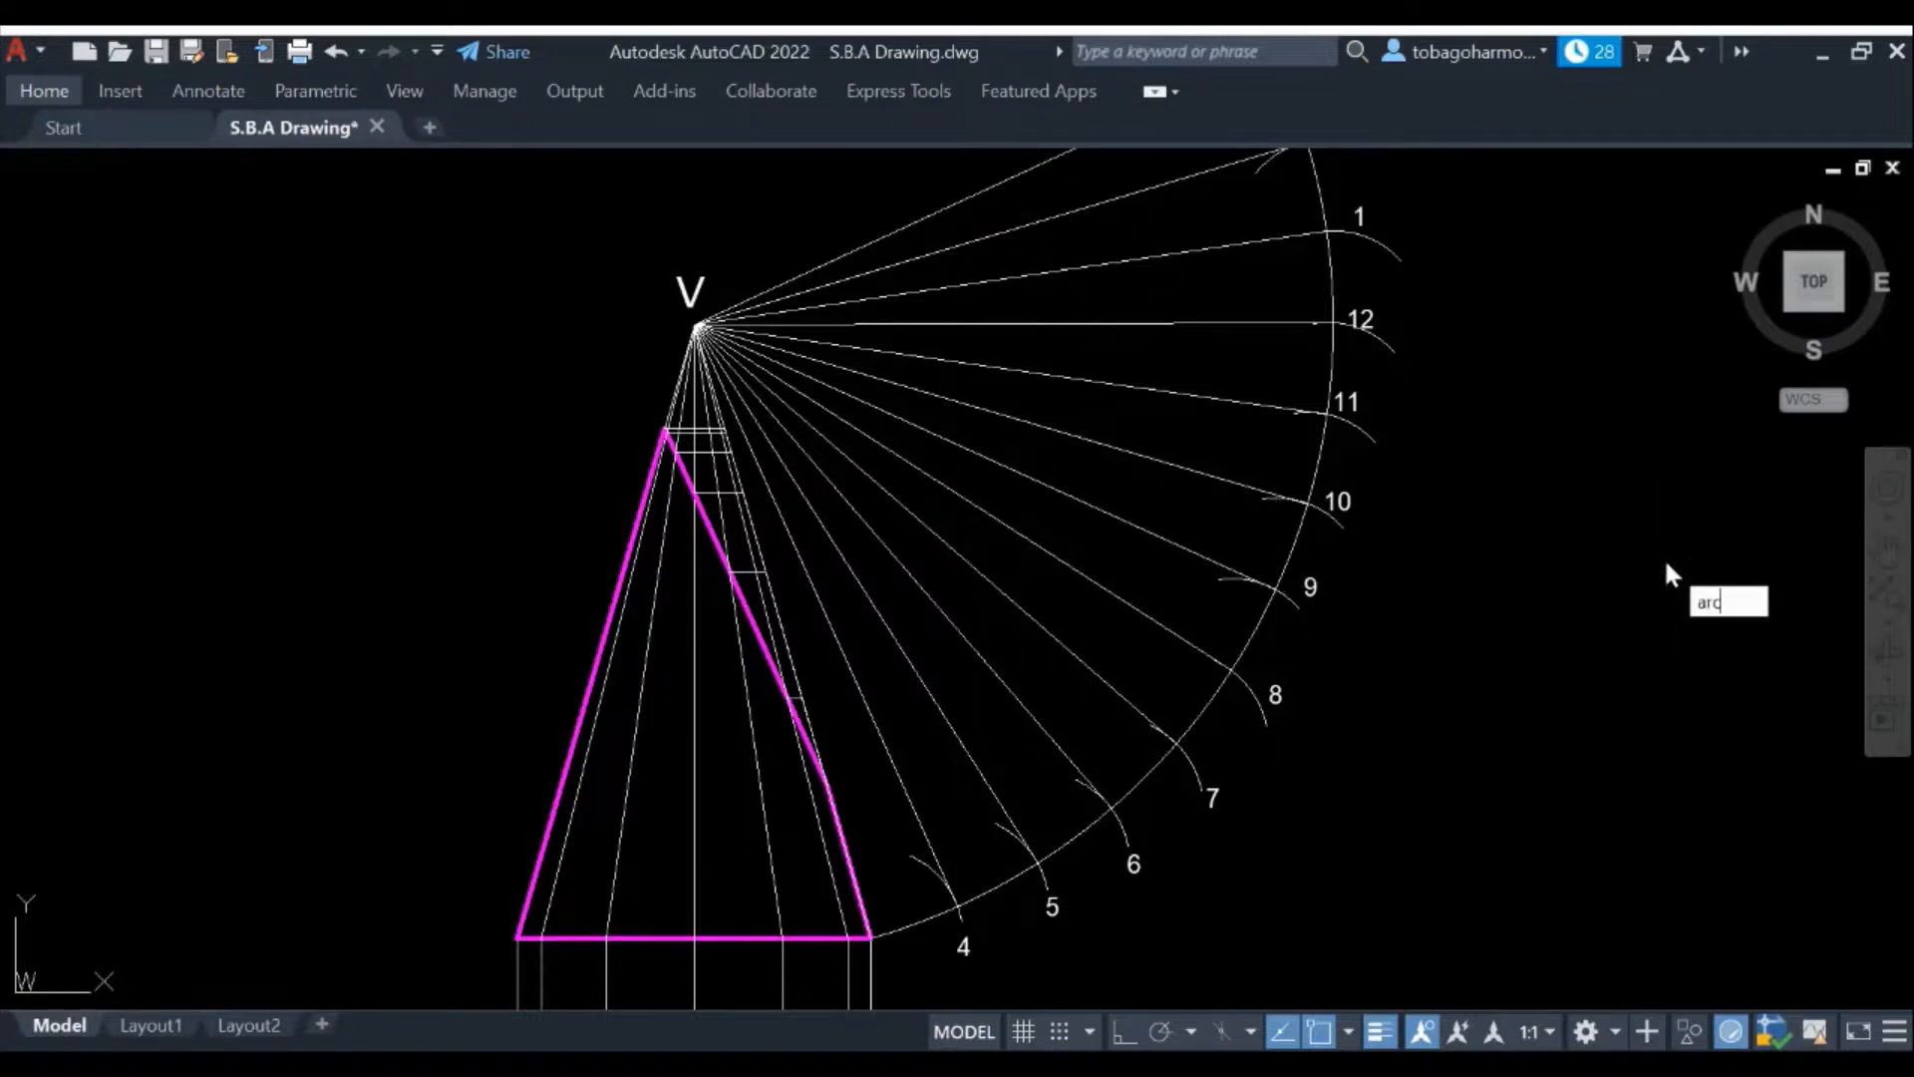
key("Return")
type("c")
key("Return")
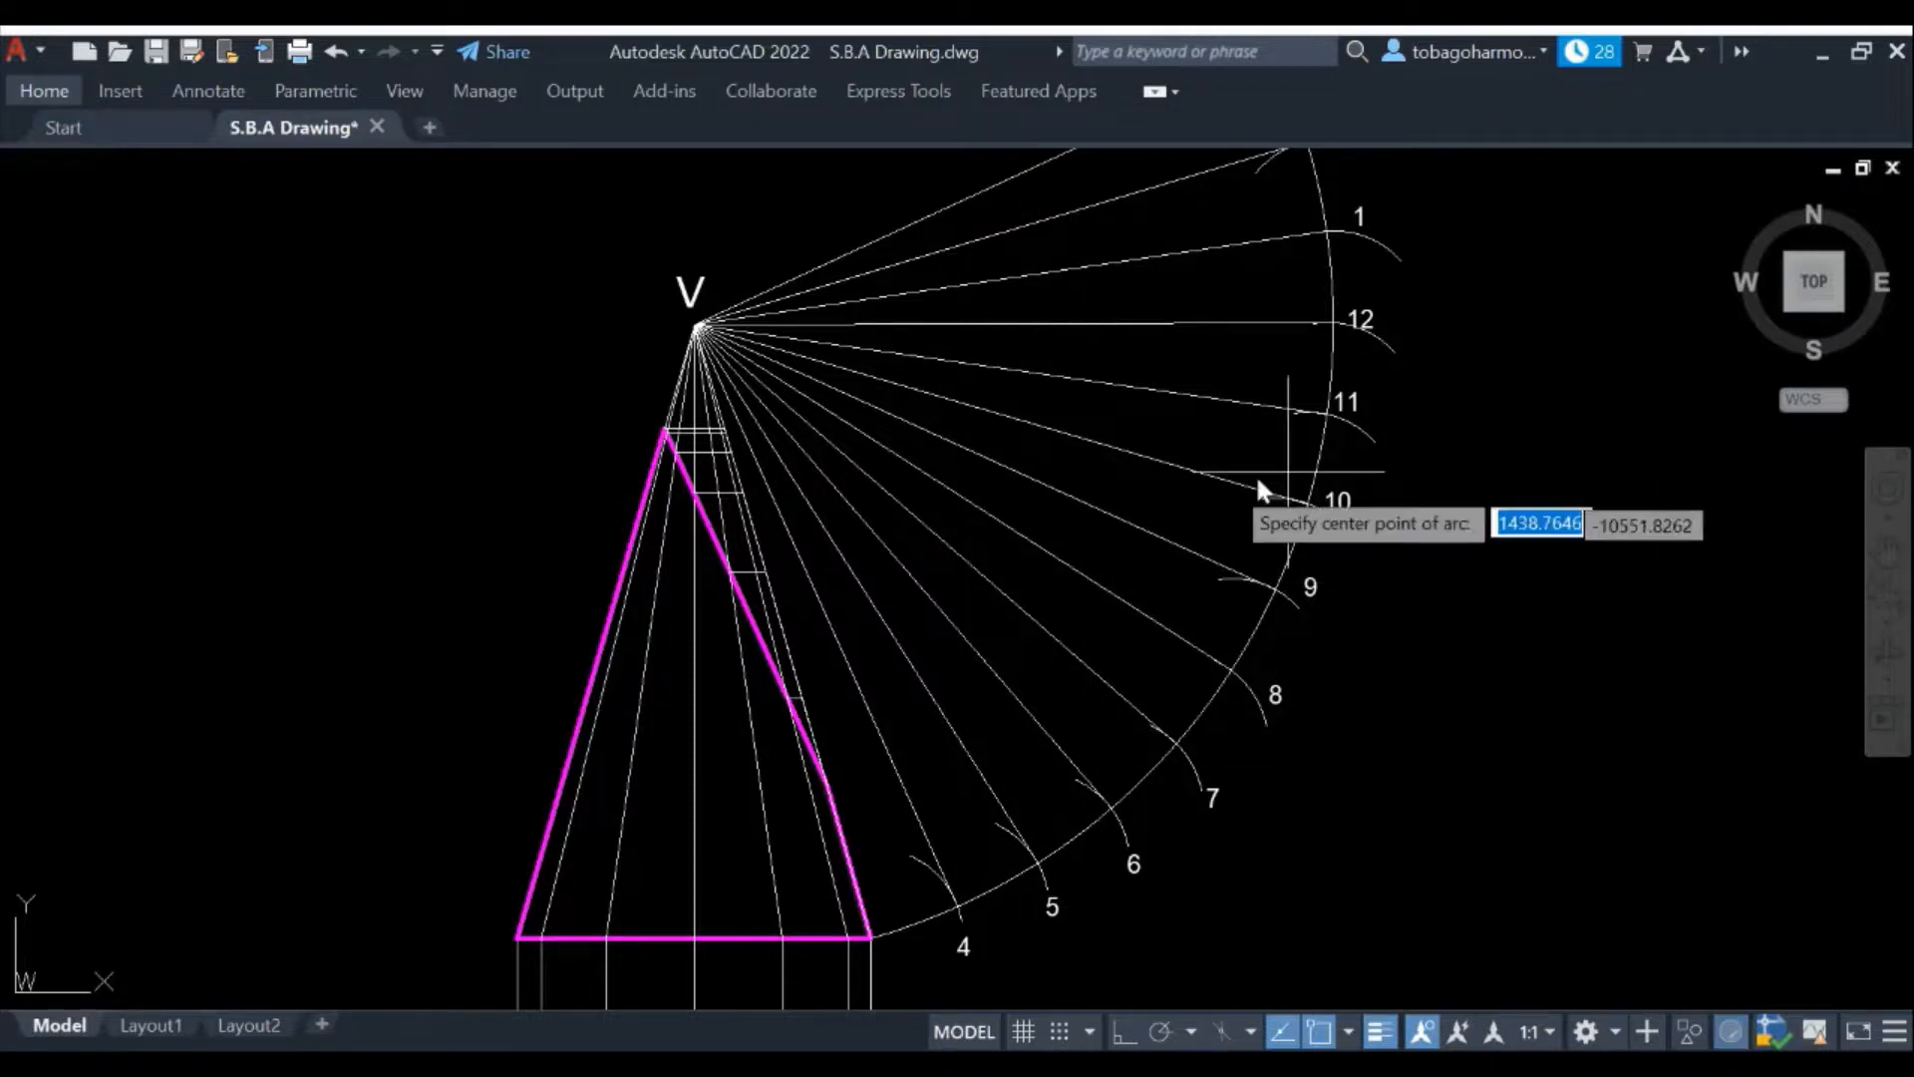
left_click(695, 326)
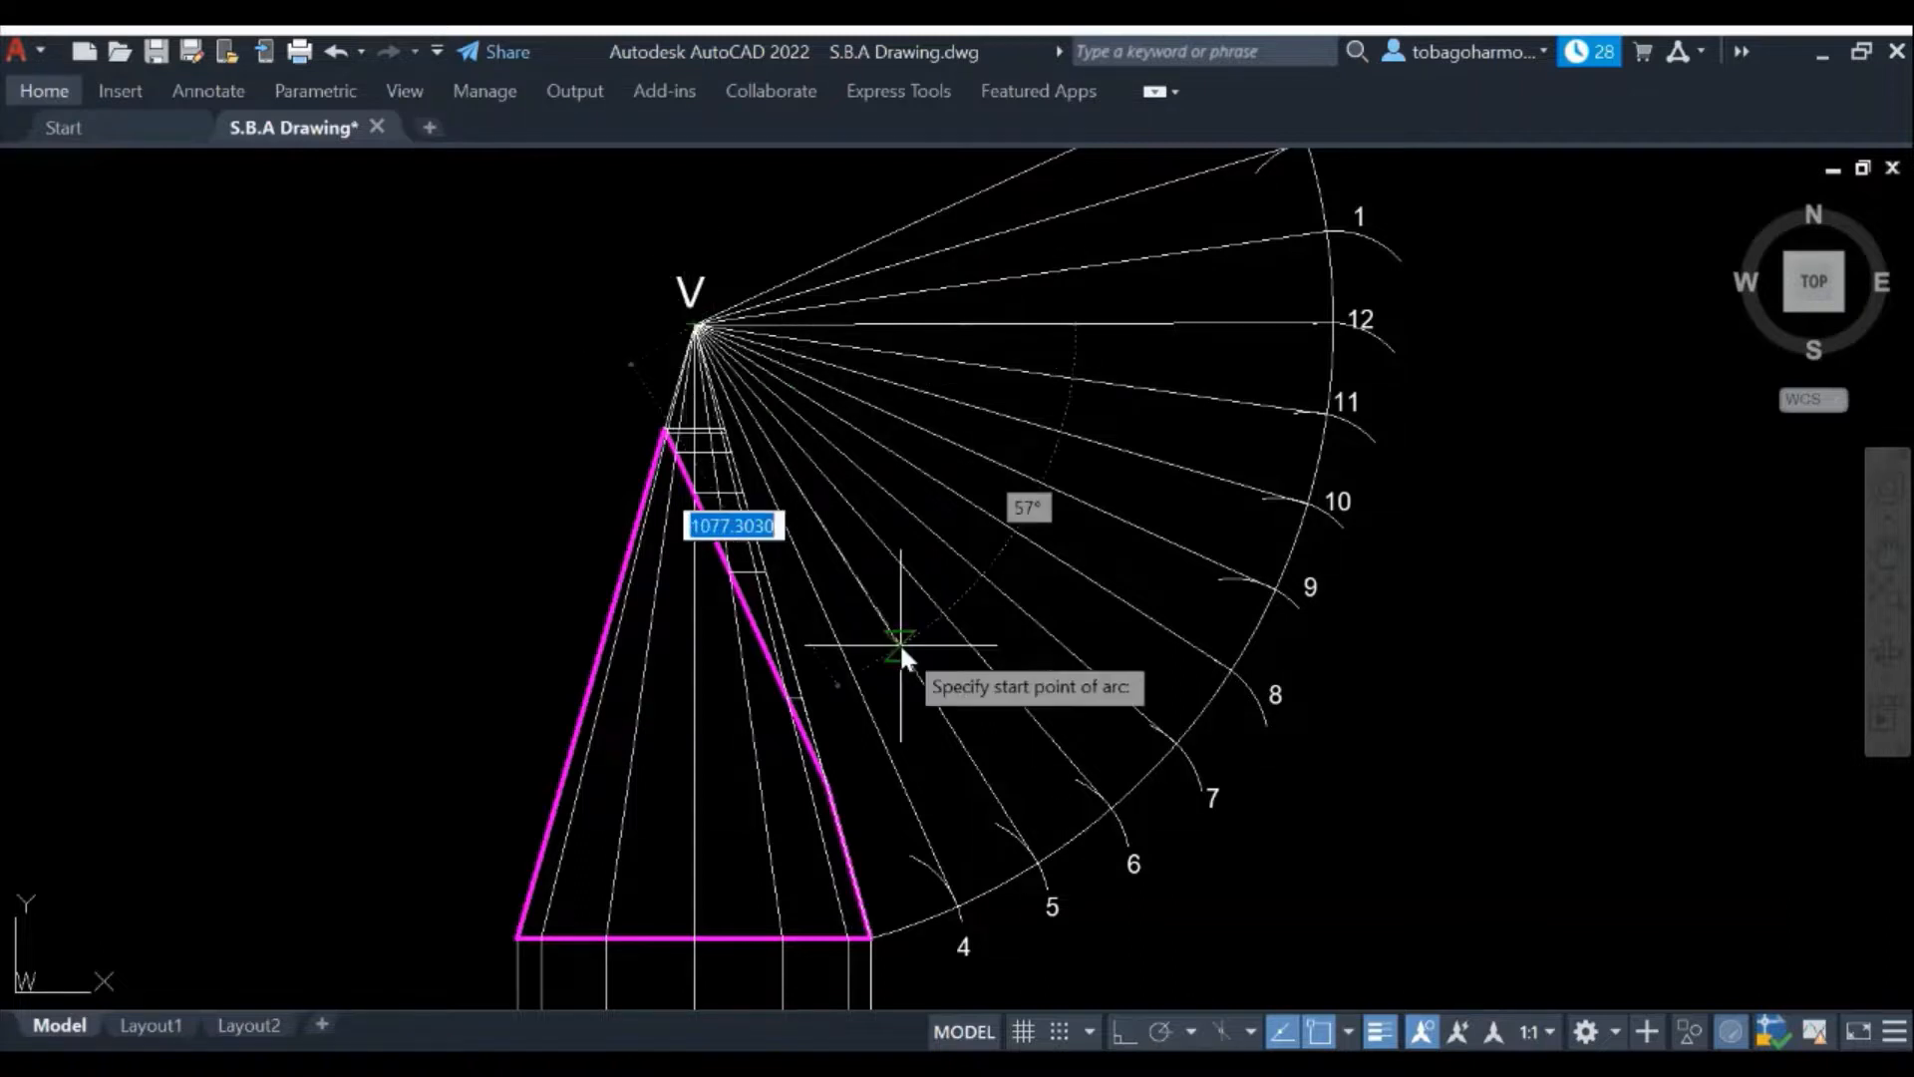
scroll(826, 780, "up", 4)
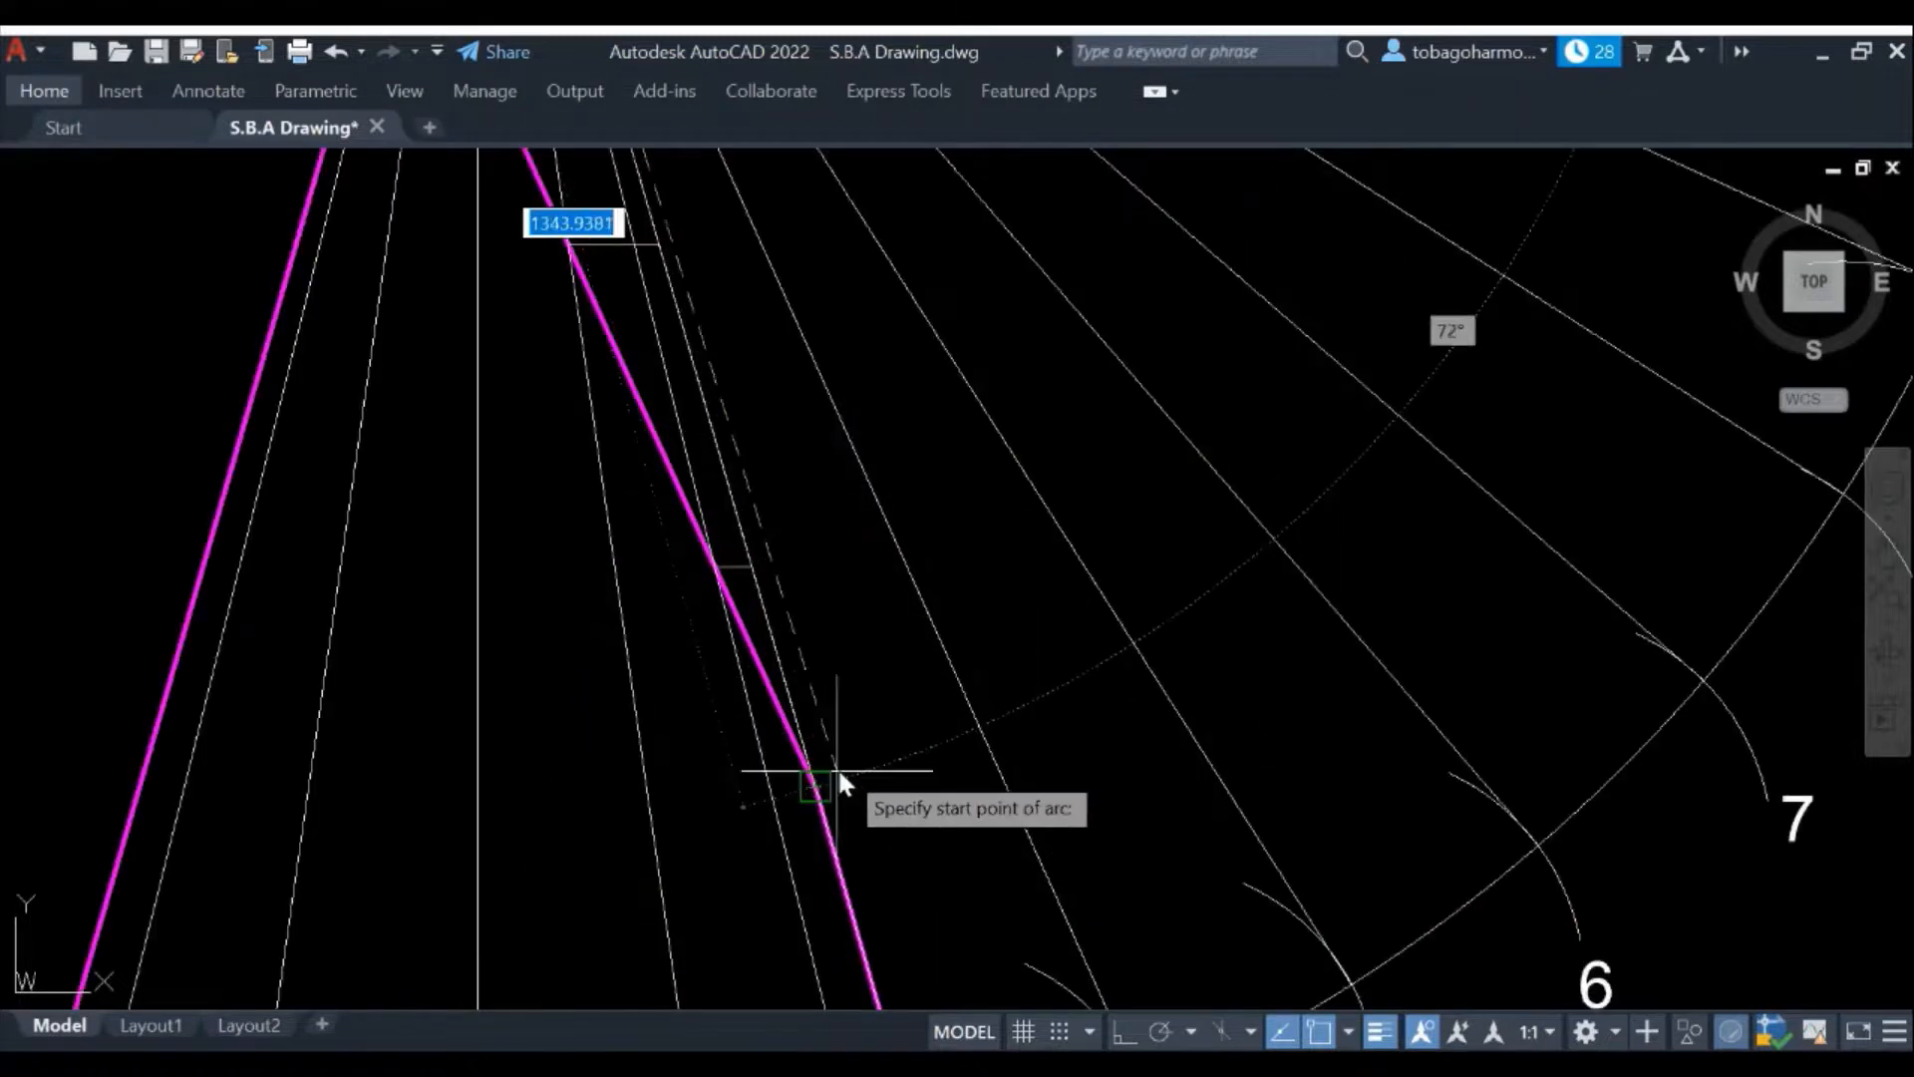
left_click(816, 785)
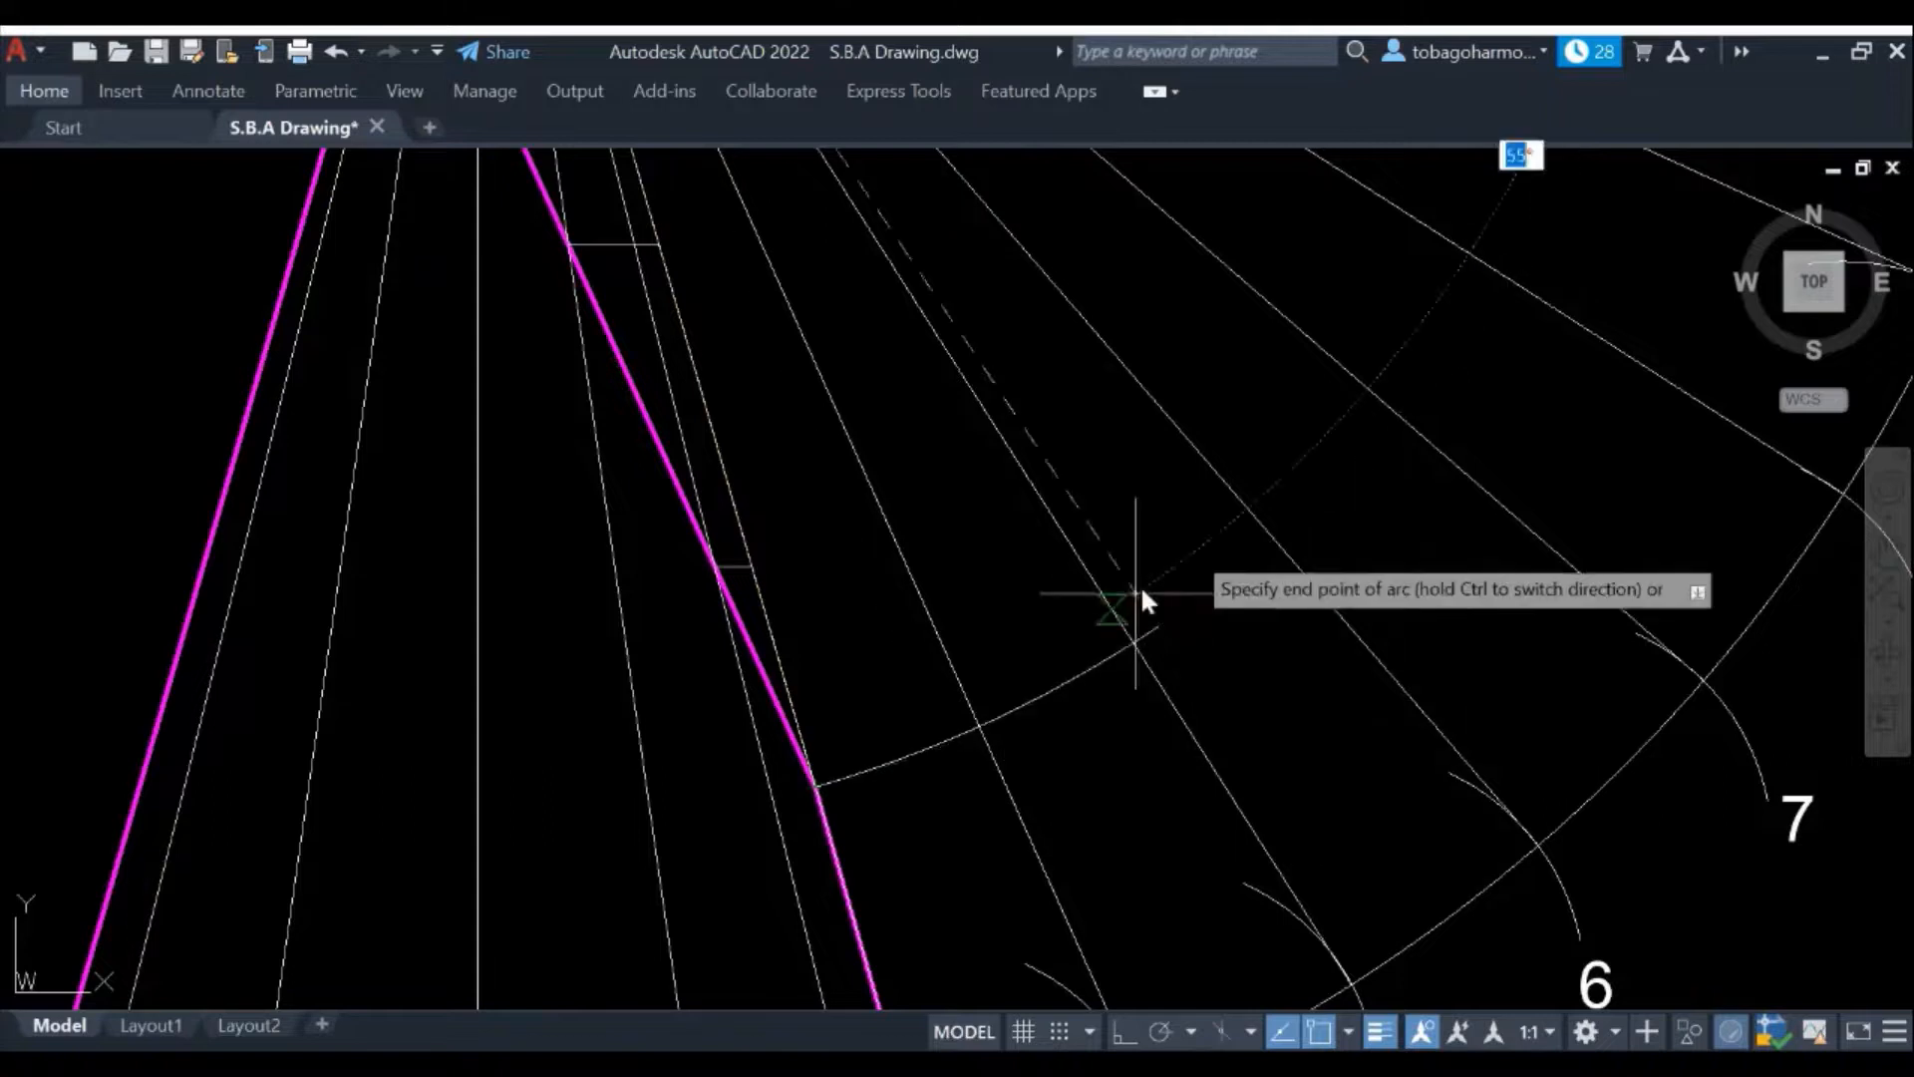
scroll(1446, 428, "down", 4)
middle_click_drag(1444, 418, 1284, 797)
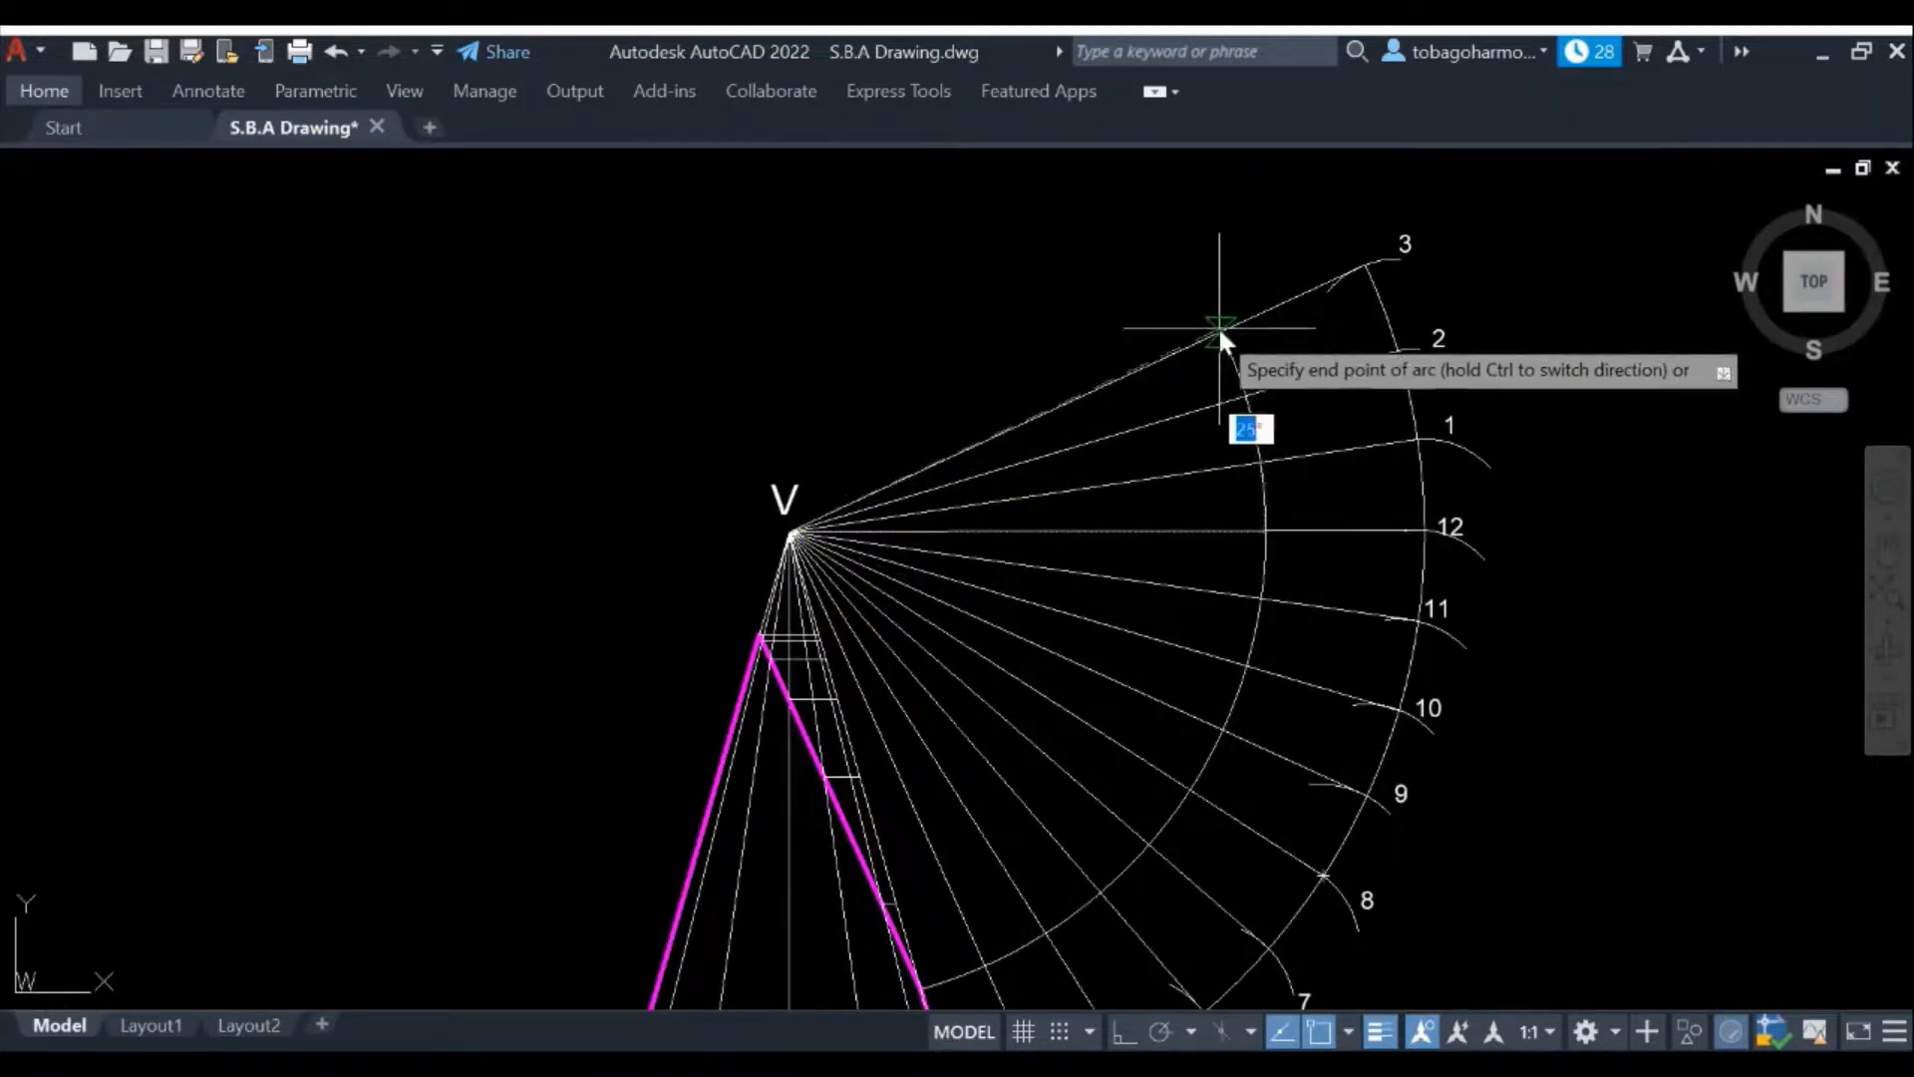
left_click(1202, 291)
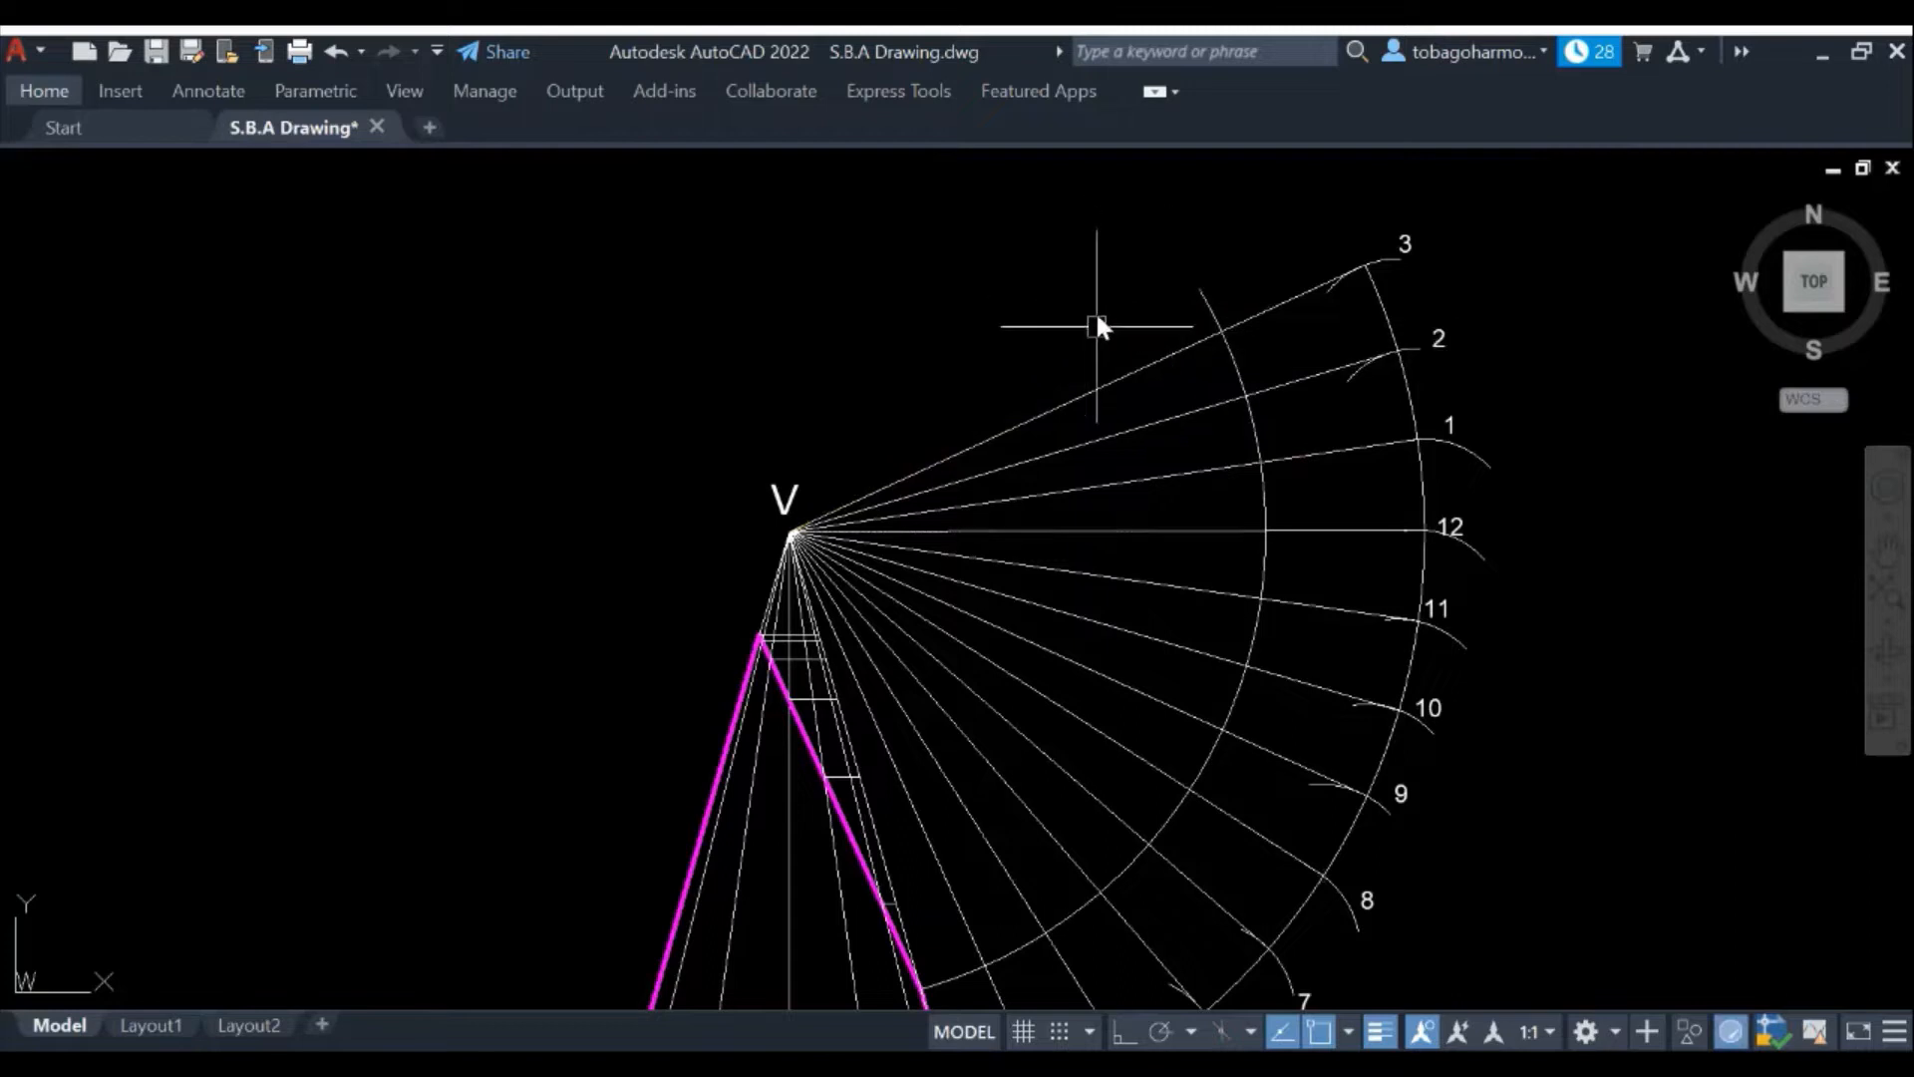
Draw arcs centred on apex V from the remaining projected cut points on the cone's right side across all the radial lines
middle_click_drag(1108, 528, 1205, 358)
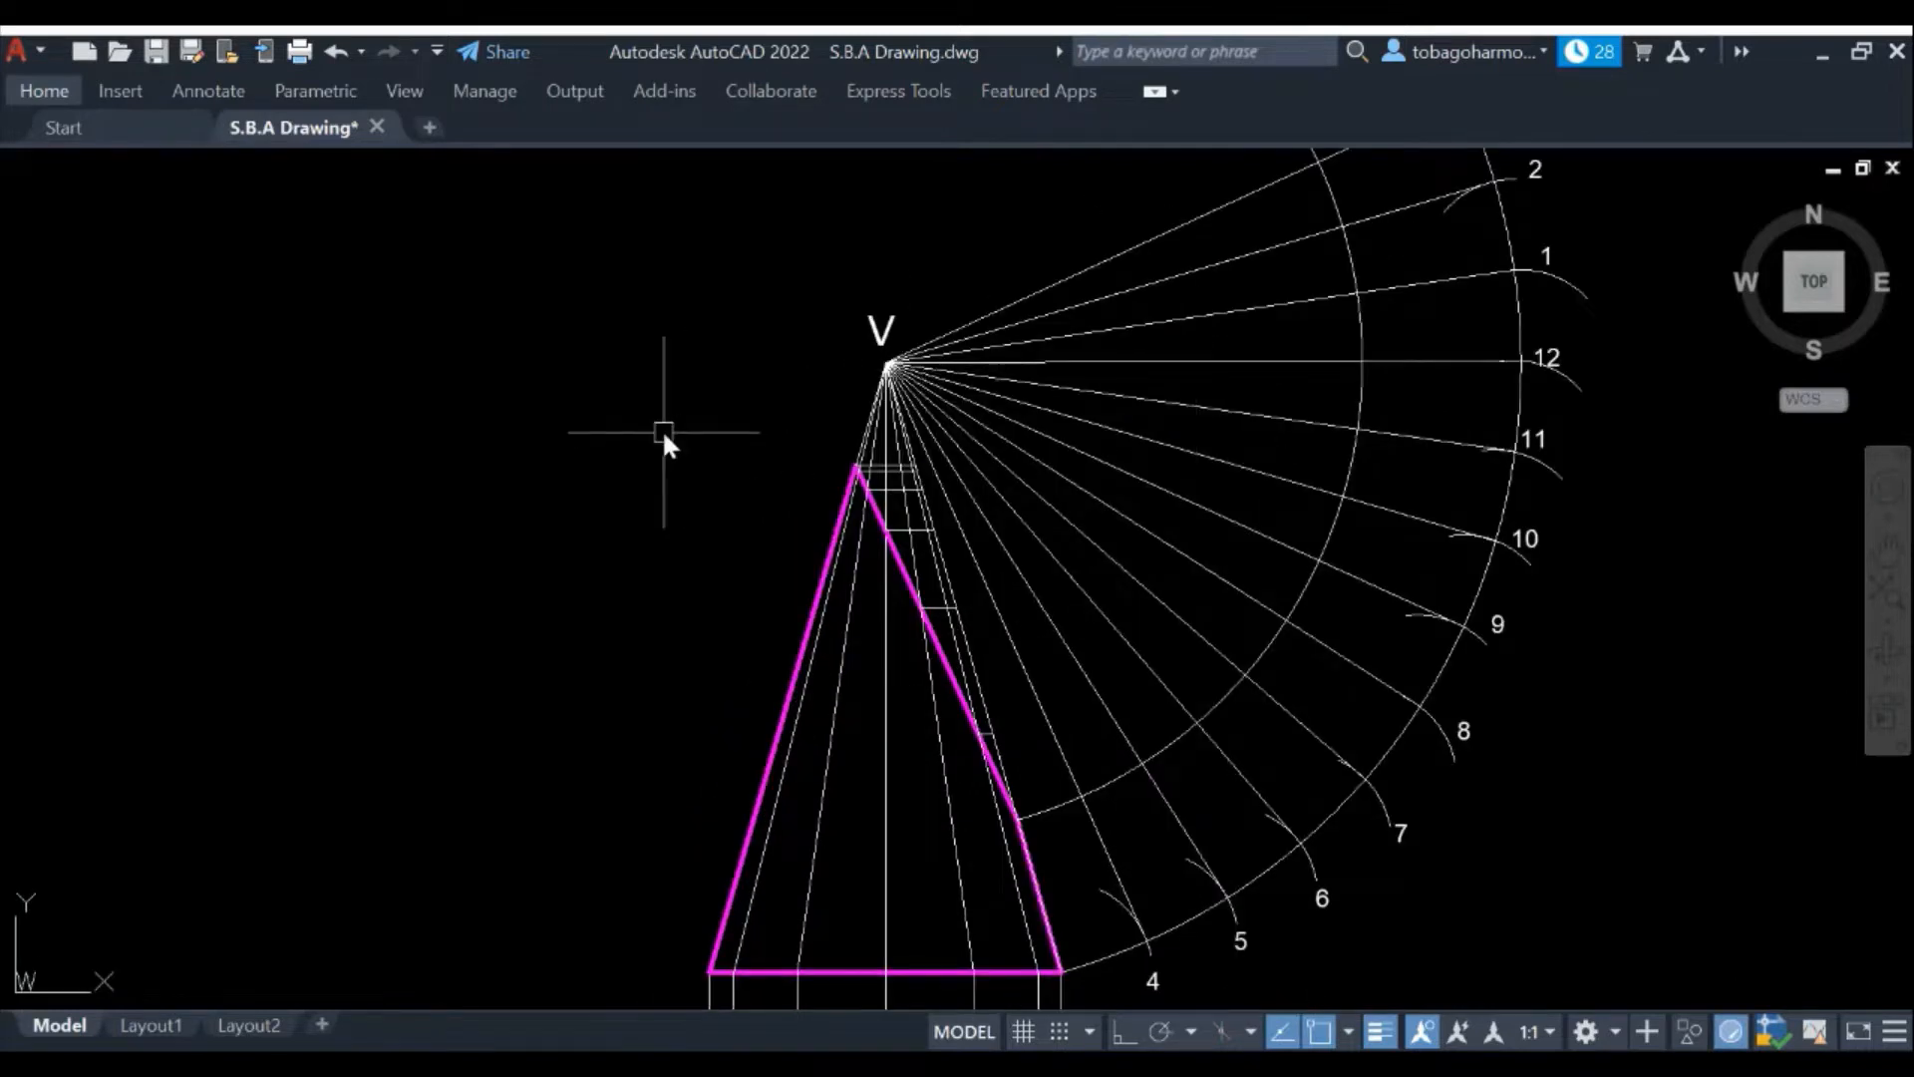
key("Return")
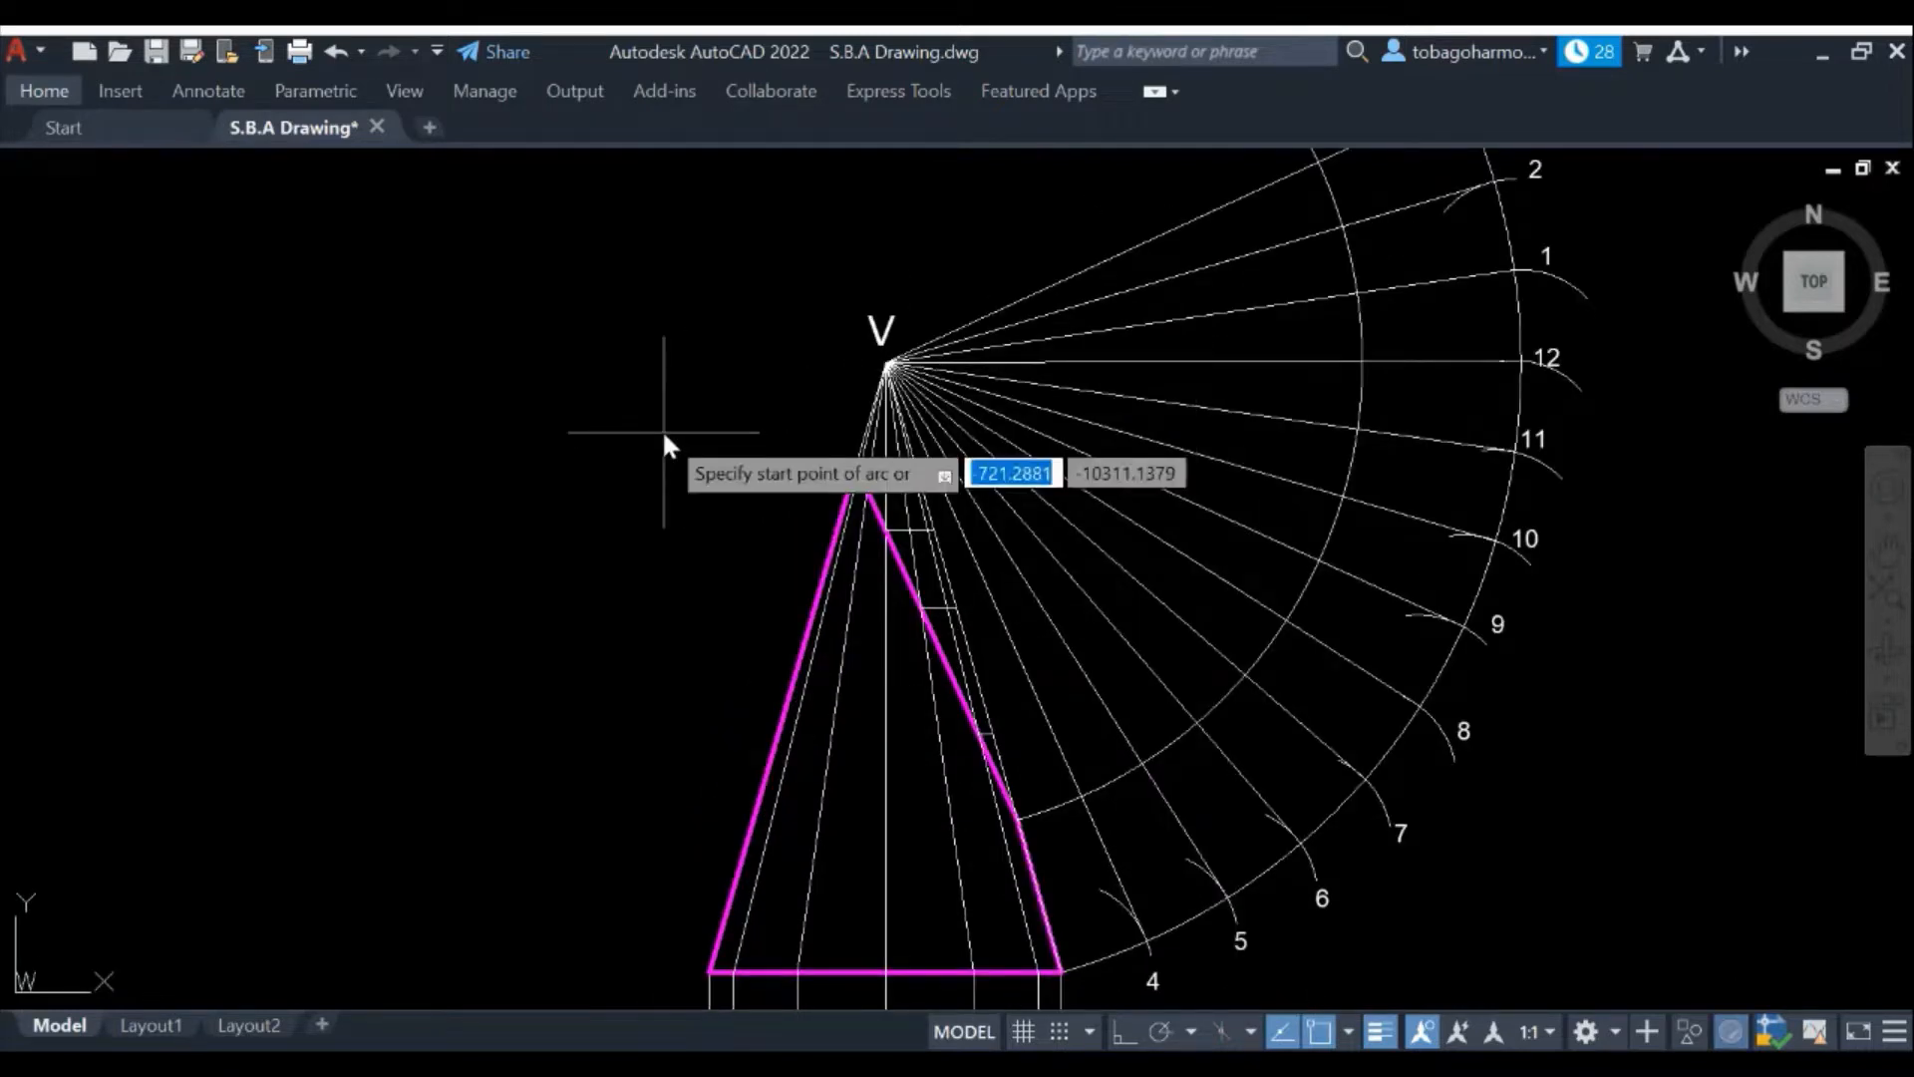
type("c")
key("Return")
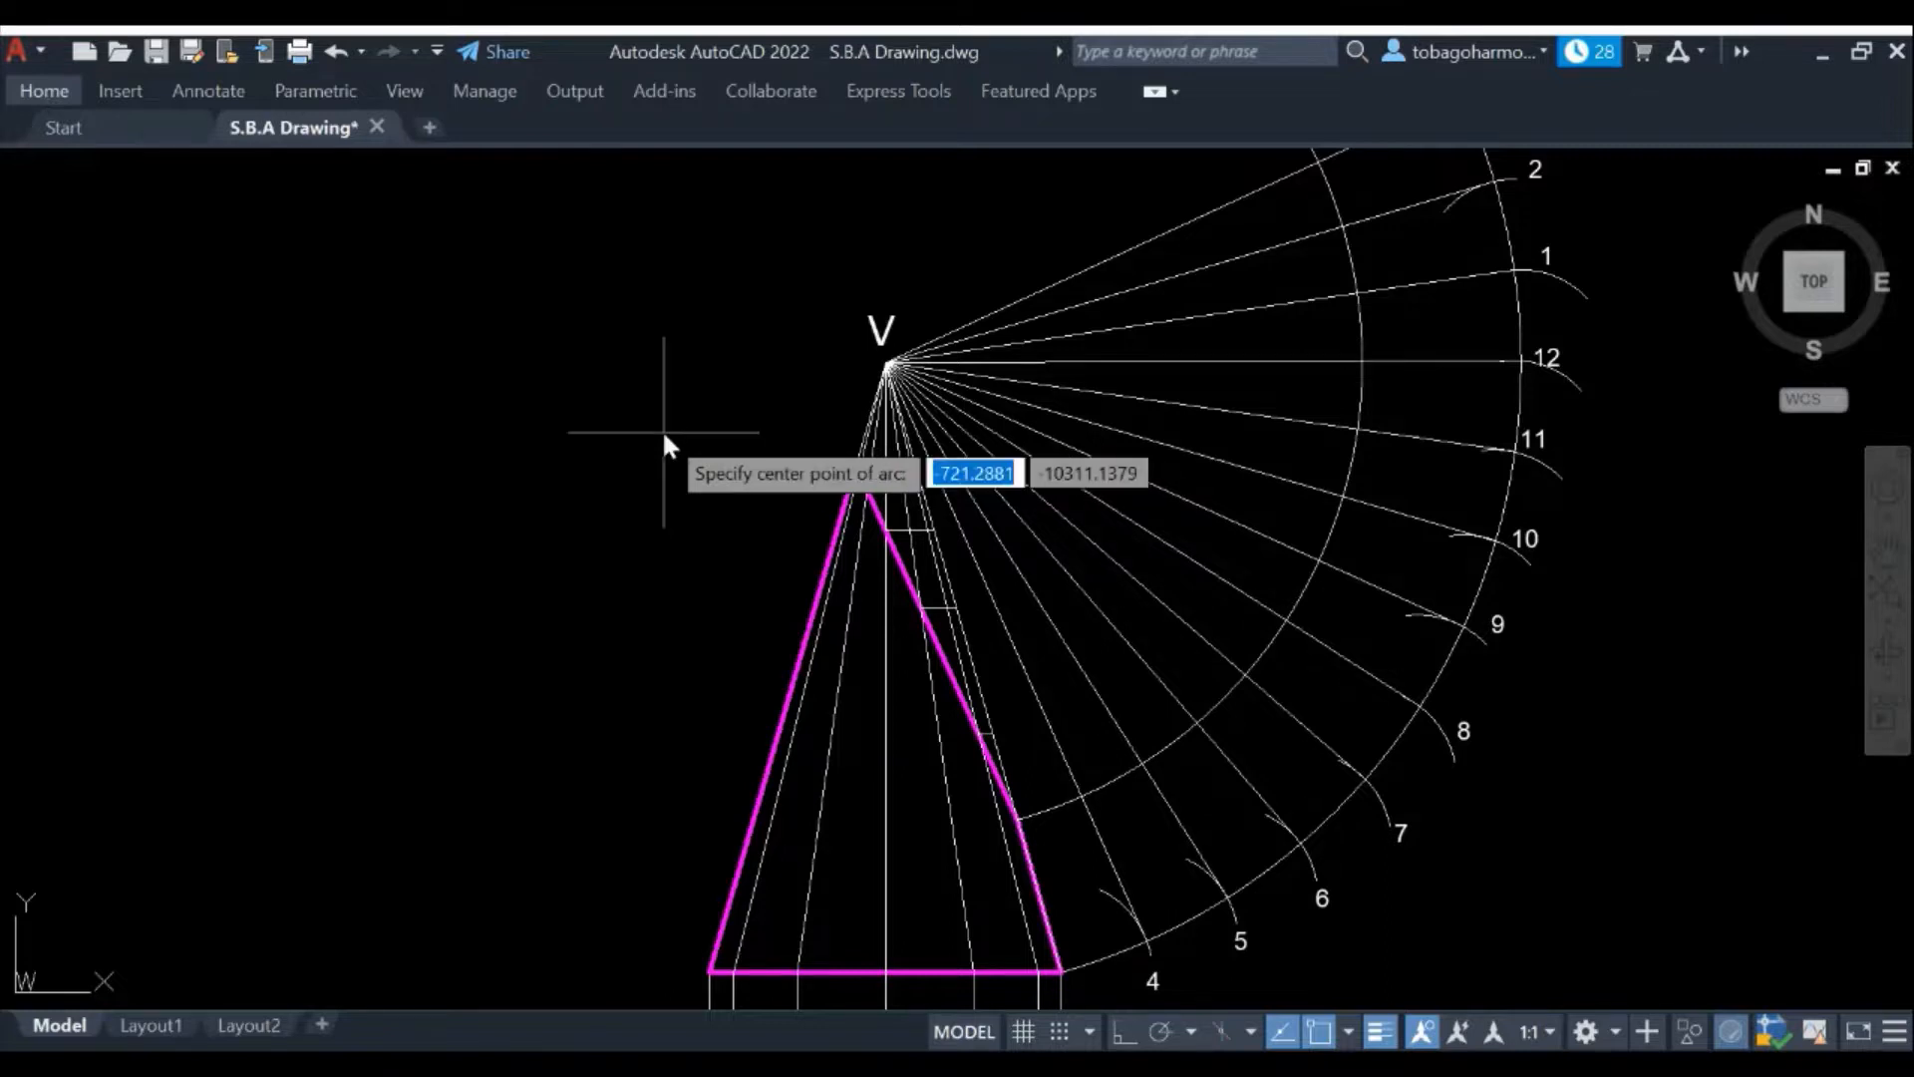
left_click(884, 363)
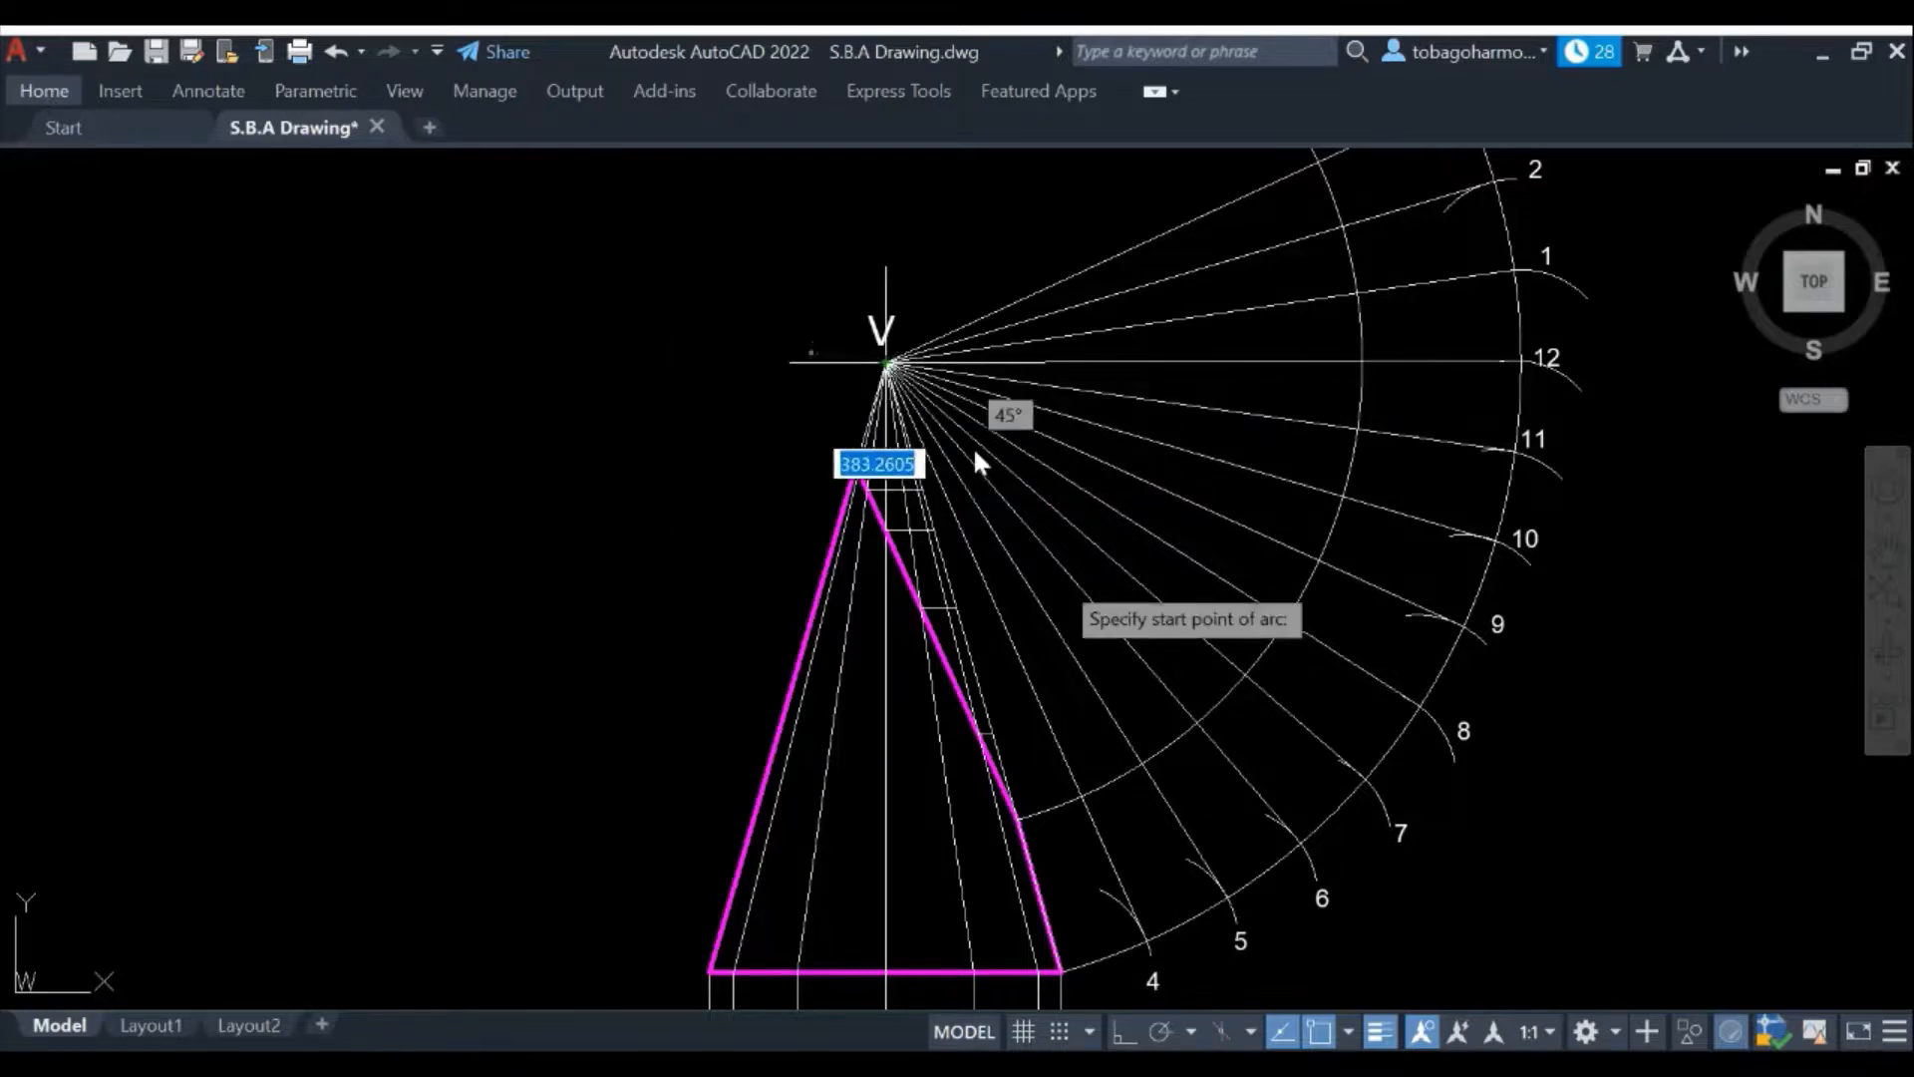
left_click(1003, 744)
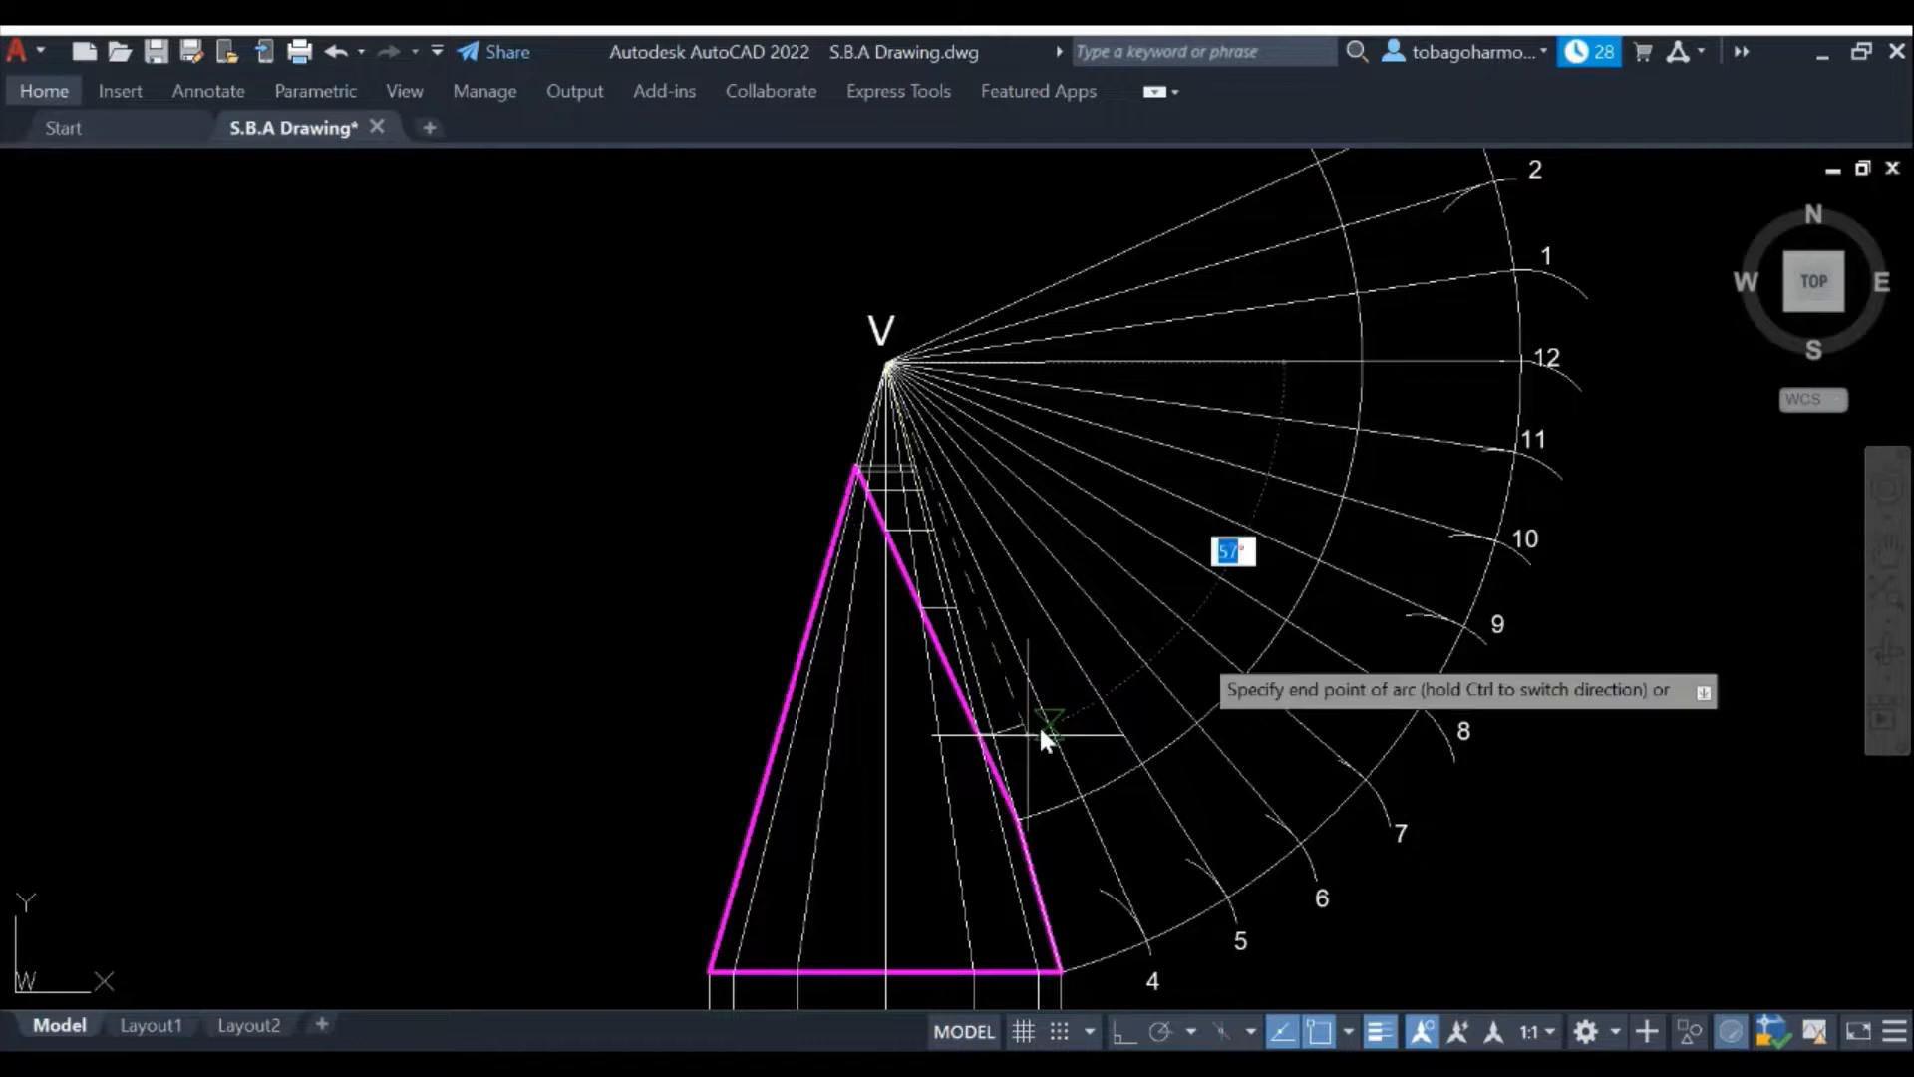
left_click(1234, 196)
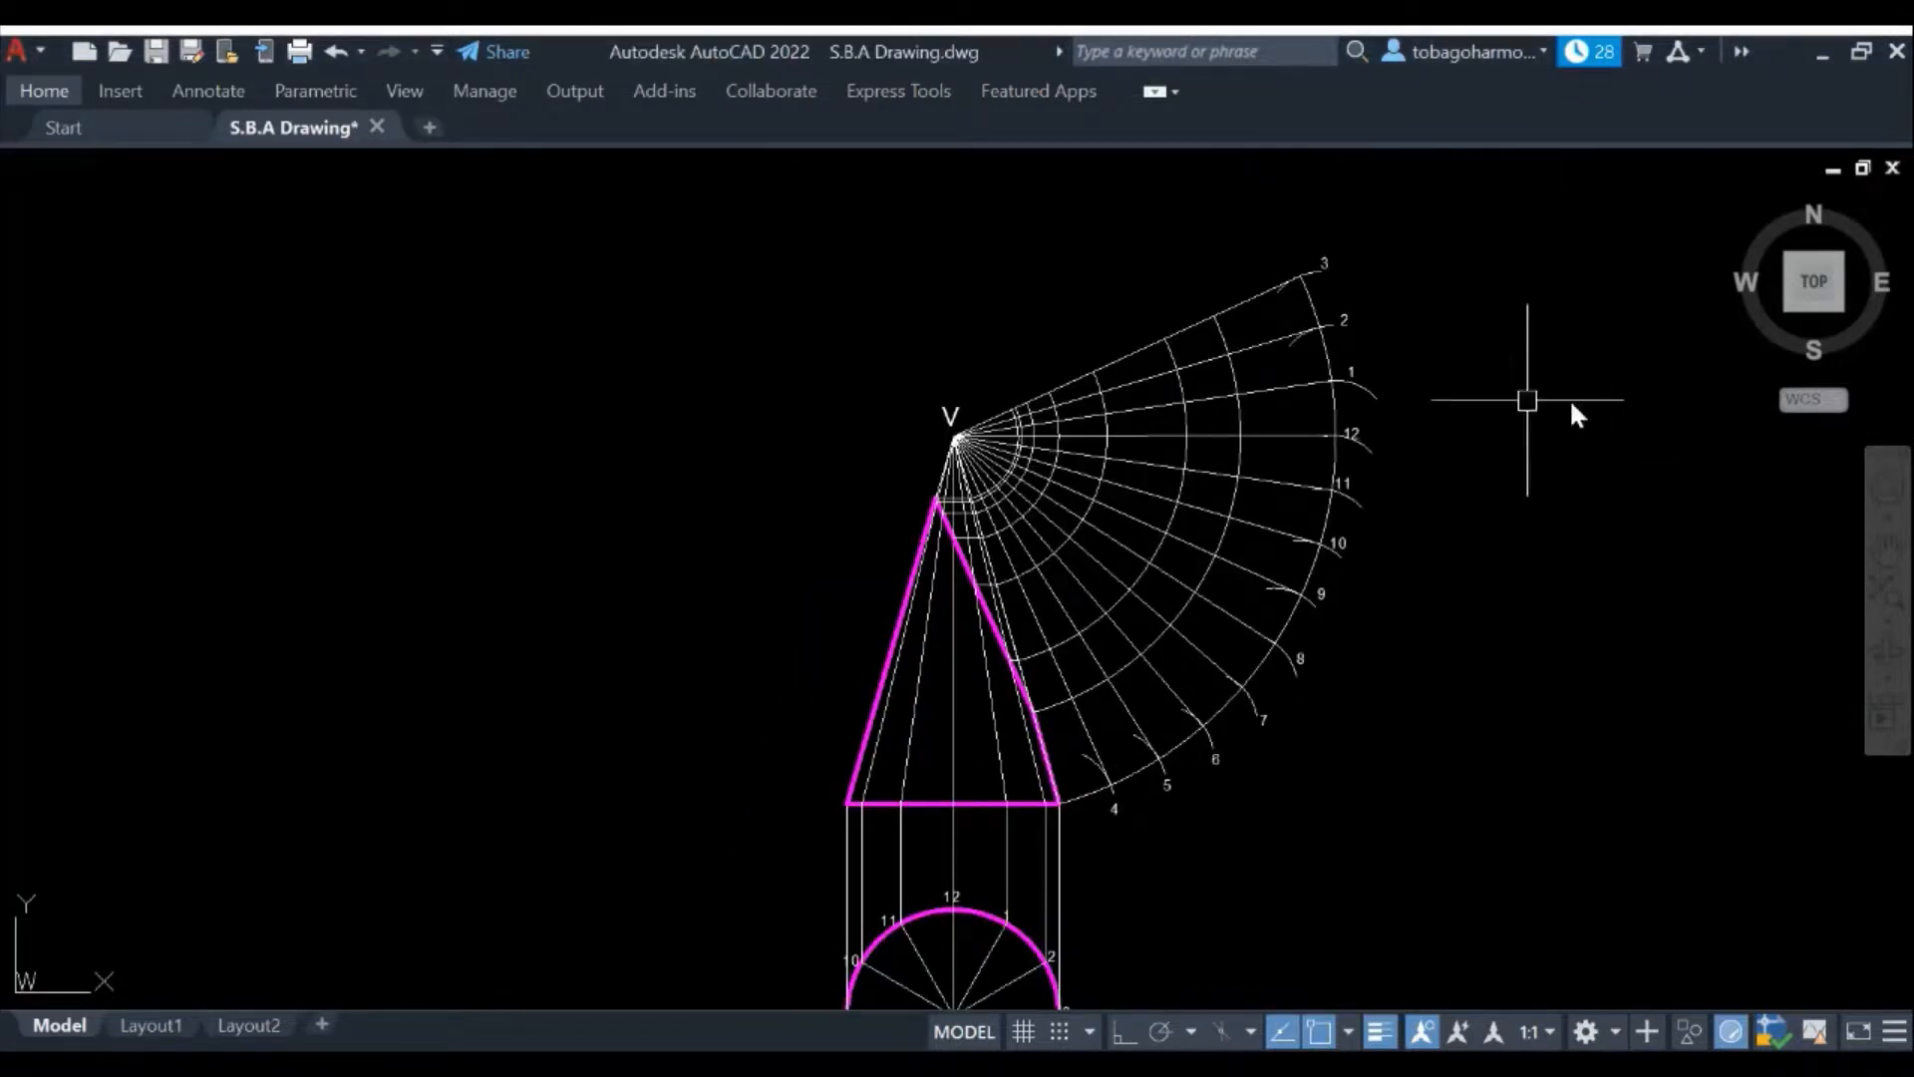
Start a fit-point spline at the cut's lowest point on the cone's right side, passing through the second-largest inner arc's crossing with radial line 4
scroll(1412, 529, "up", 2)
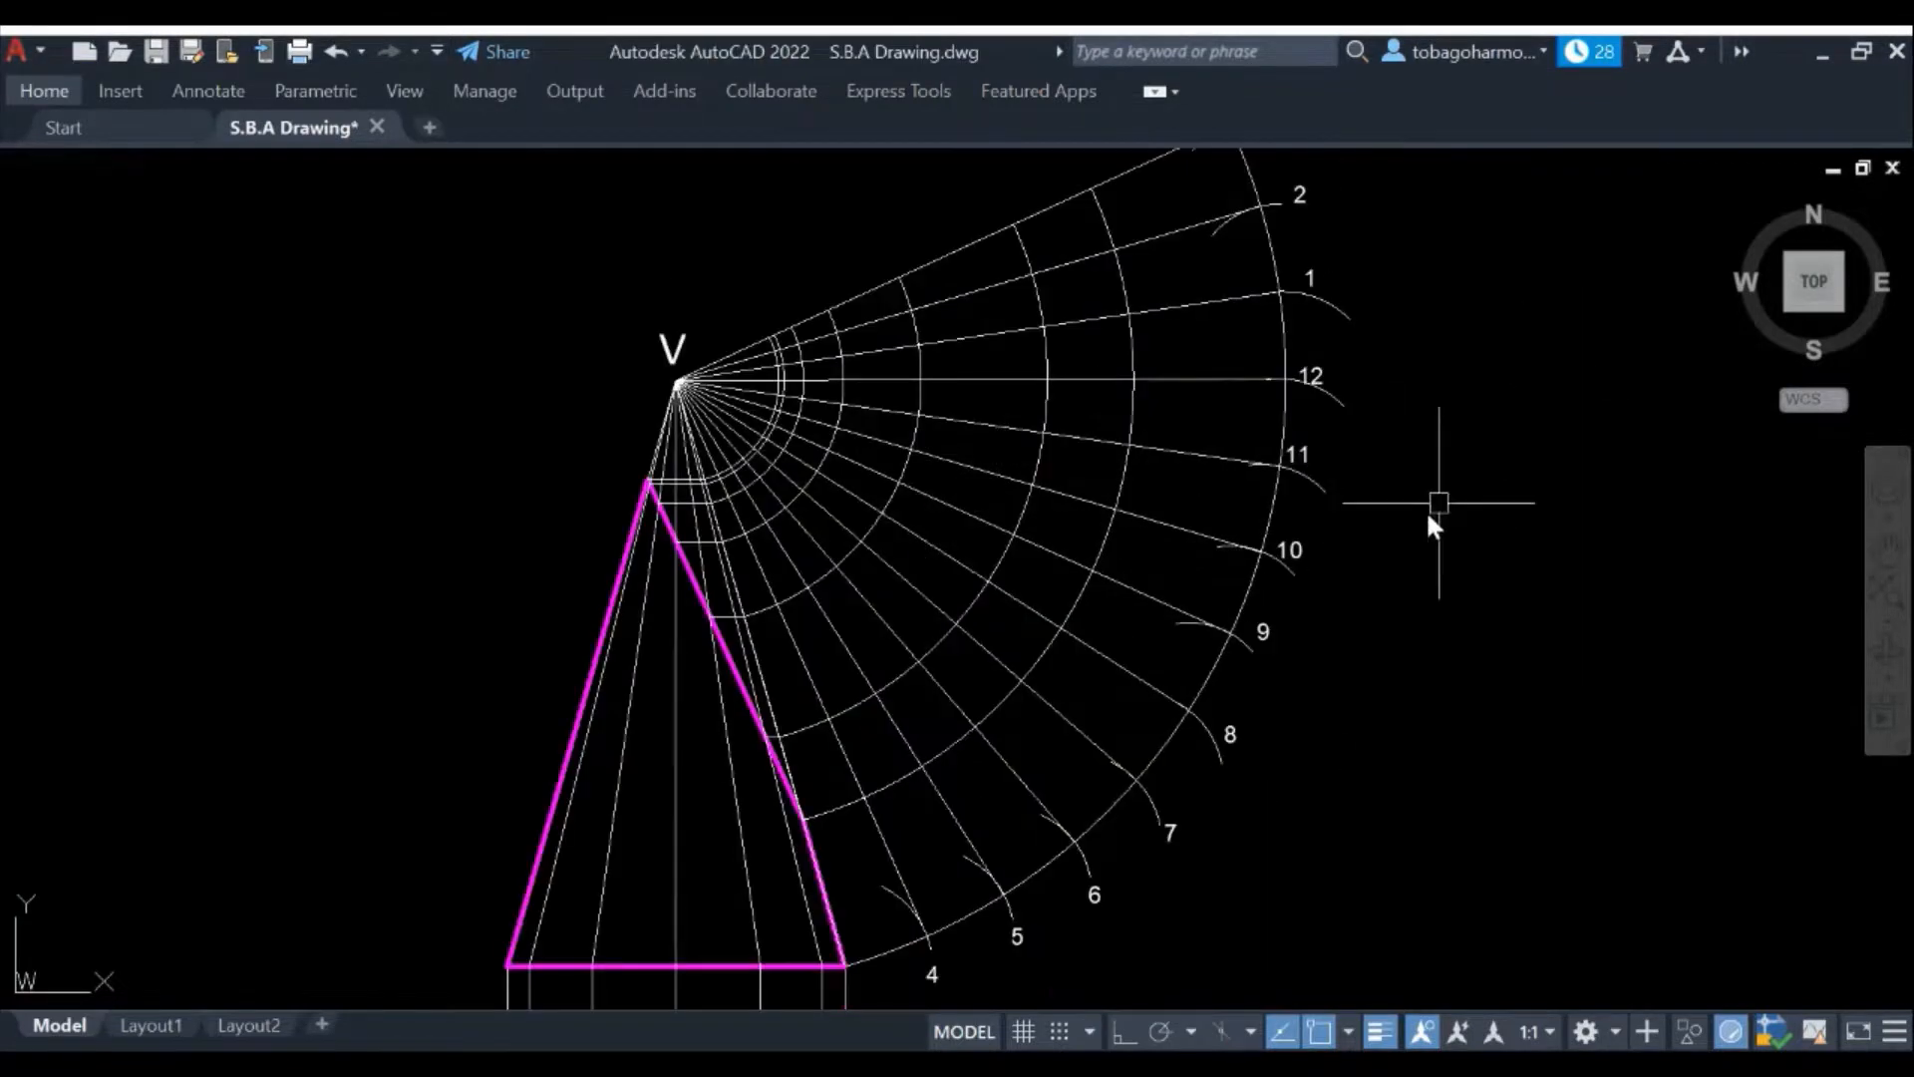
mouse_move(1435, 505)
middle_mouse_down()
mouse_move(1461, 525)
mouse_move(1456, 560)
middle_mouse_up()
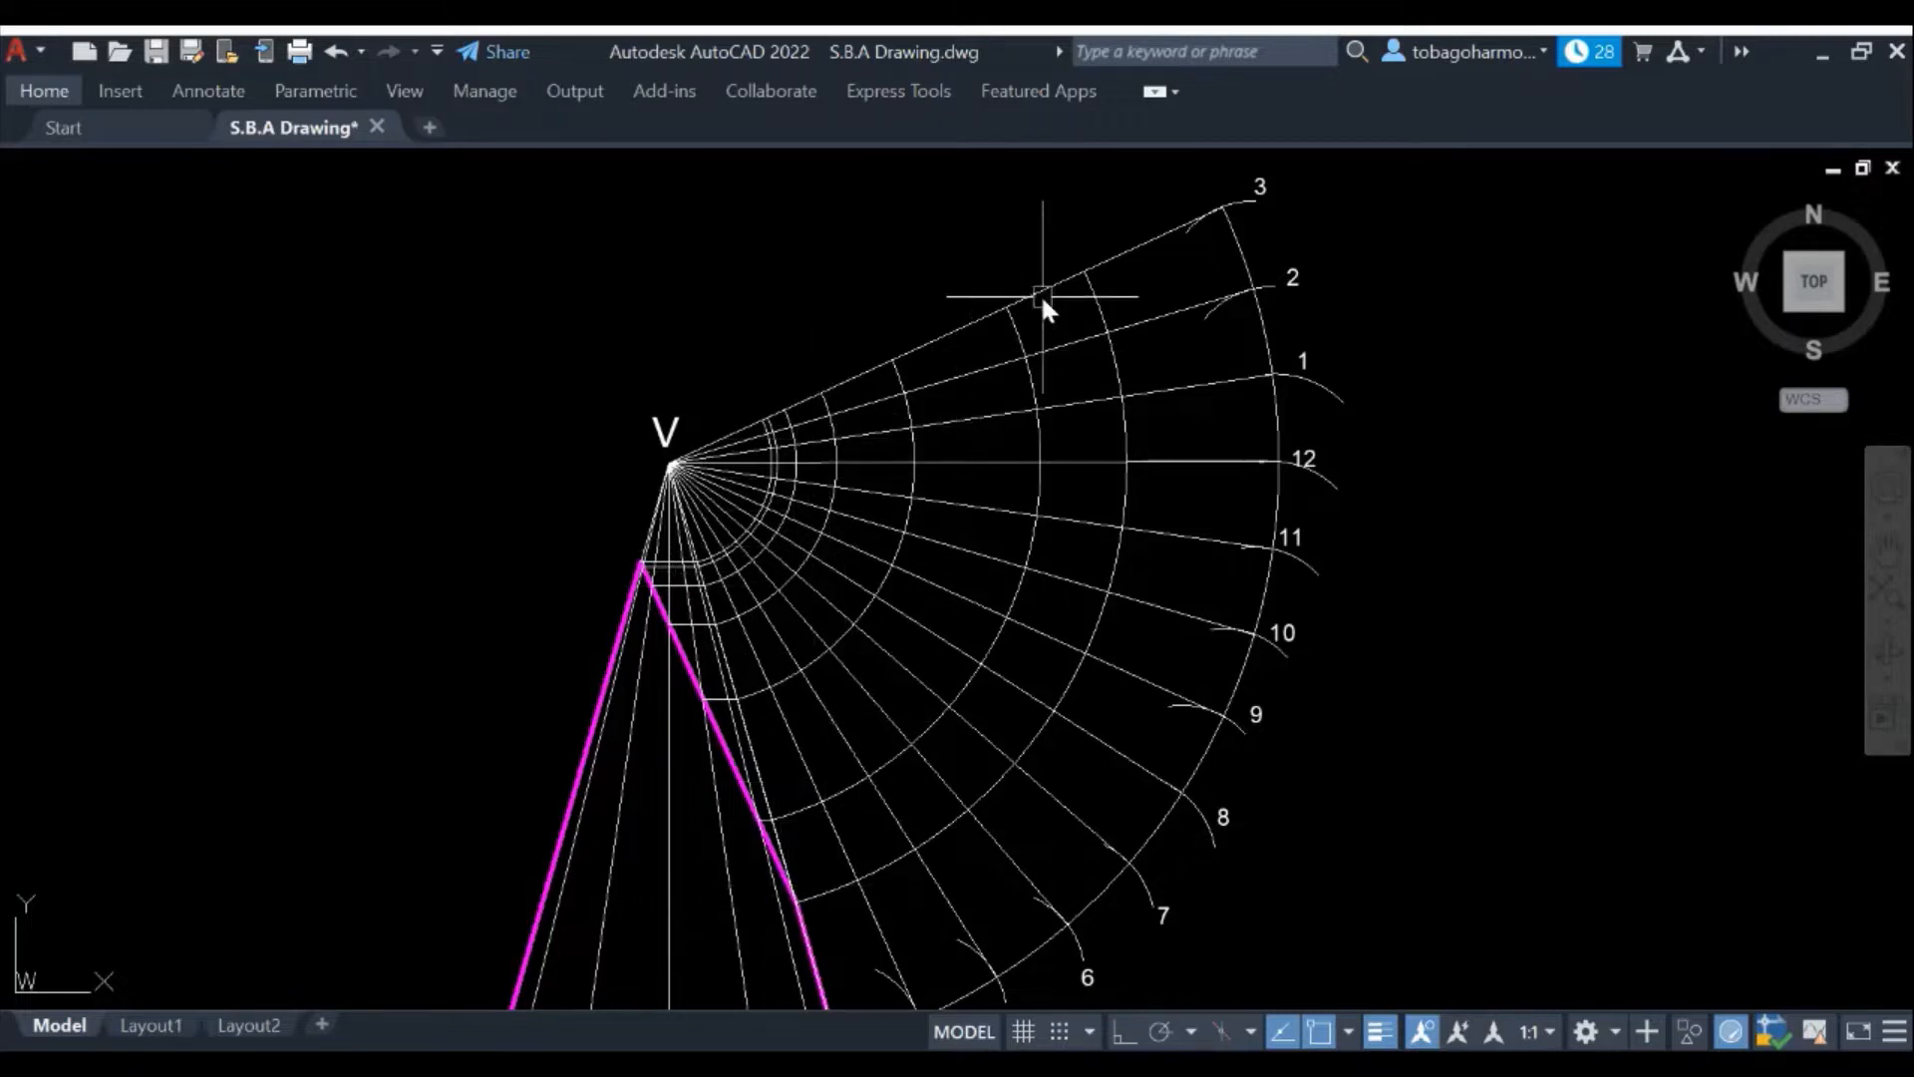
middle_click_drag(395, 487, 519, 311)
mouse_move(668, 470)
middle_mouse_down()
mouse_move(505, 688)
mouse_move(468, 658)
middle_mouse_up()
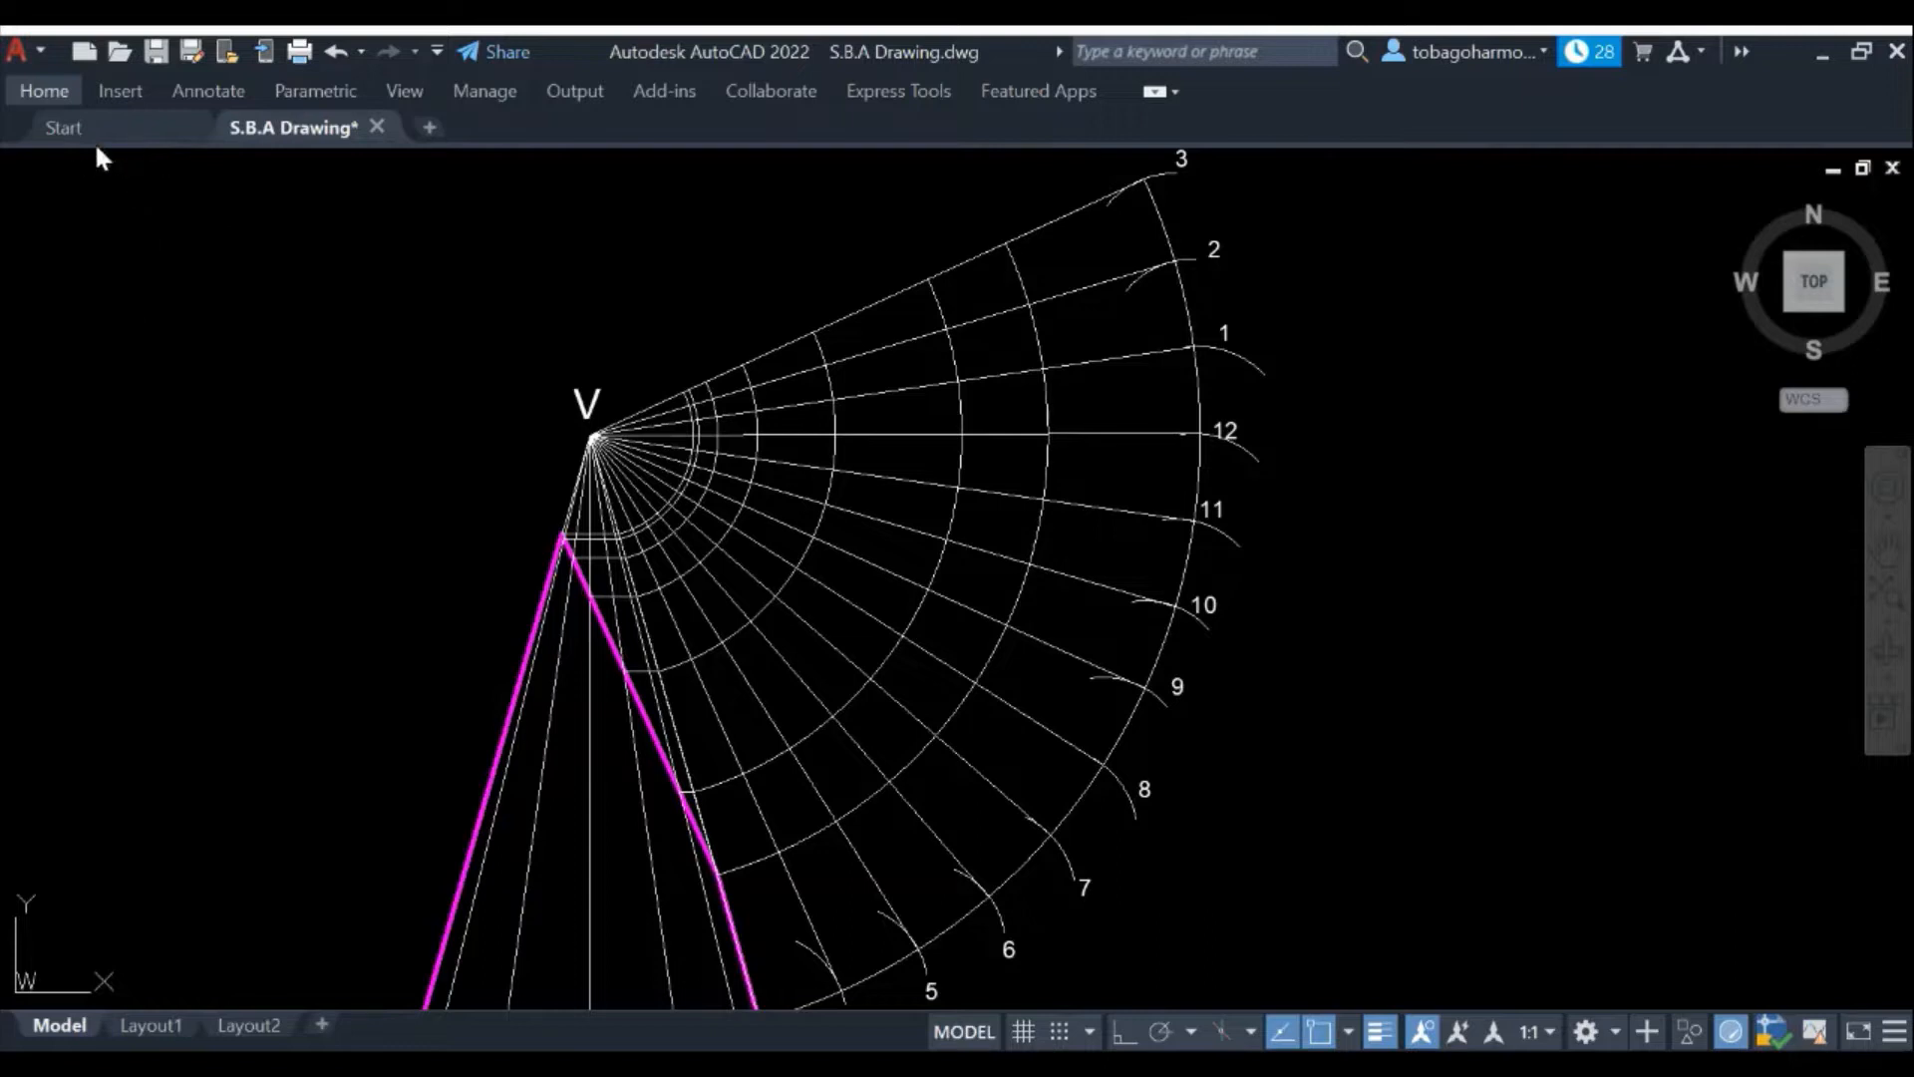
left_click(48, 90)
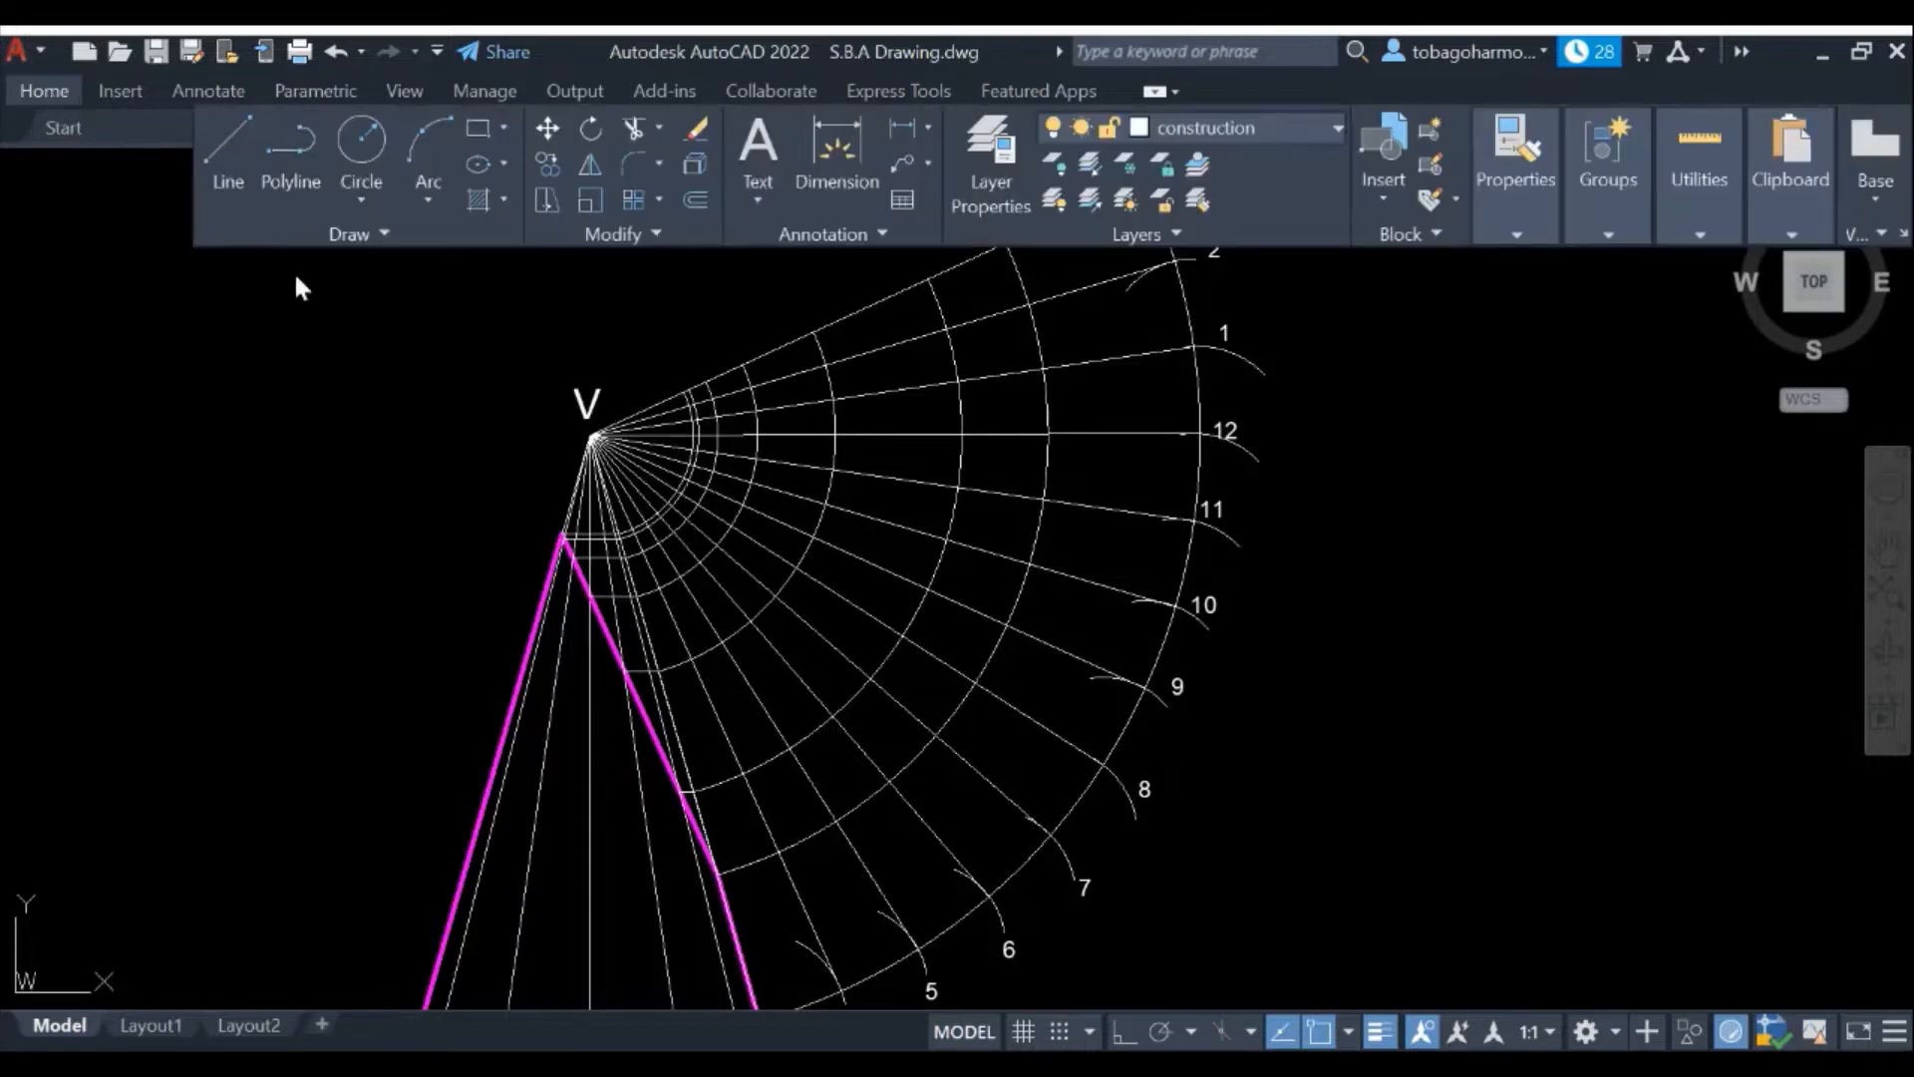
left_click(380, 233)
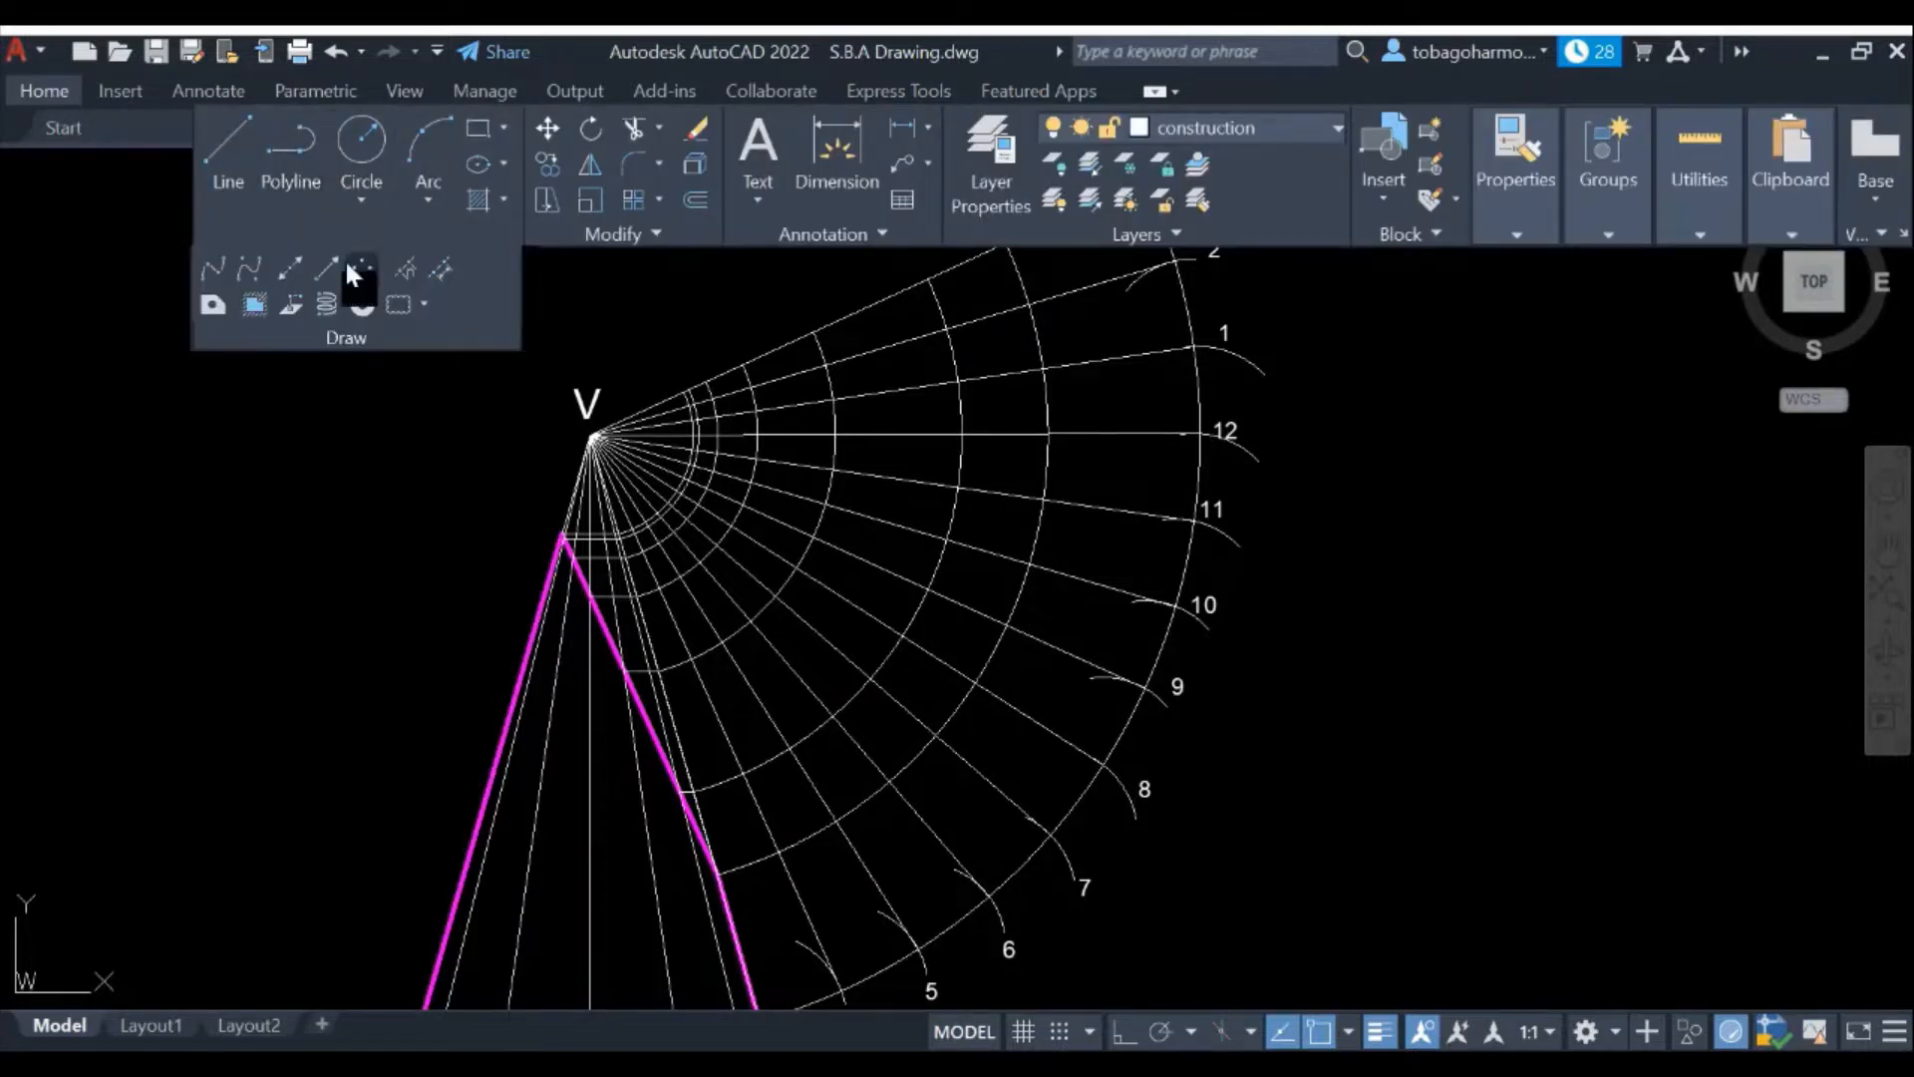
left_click(211, 269)
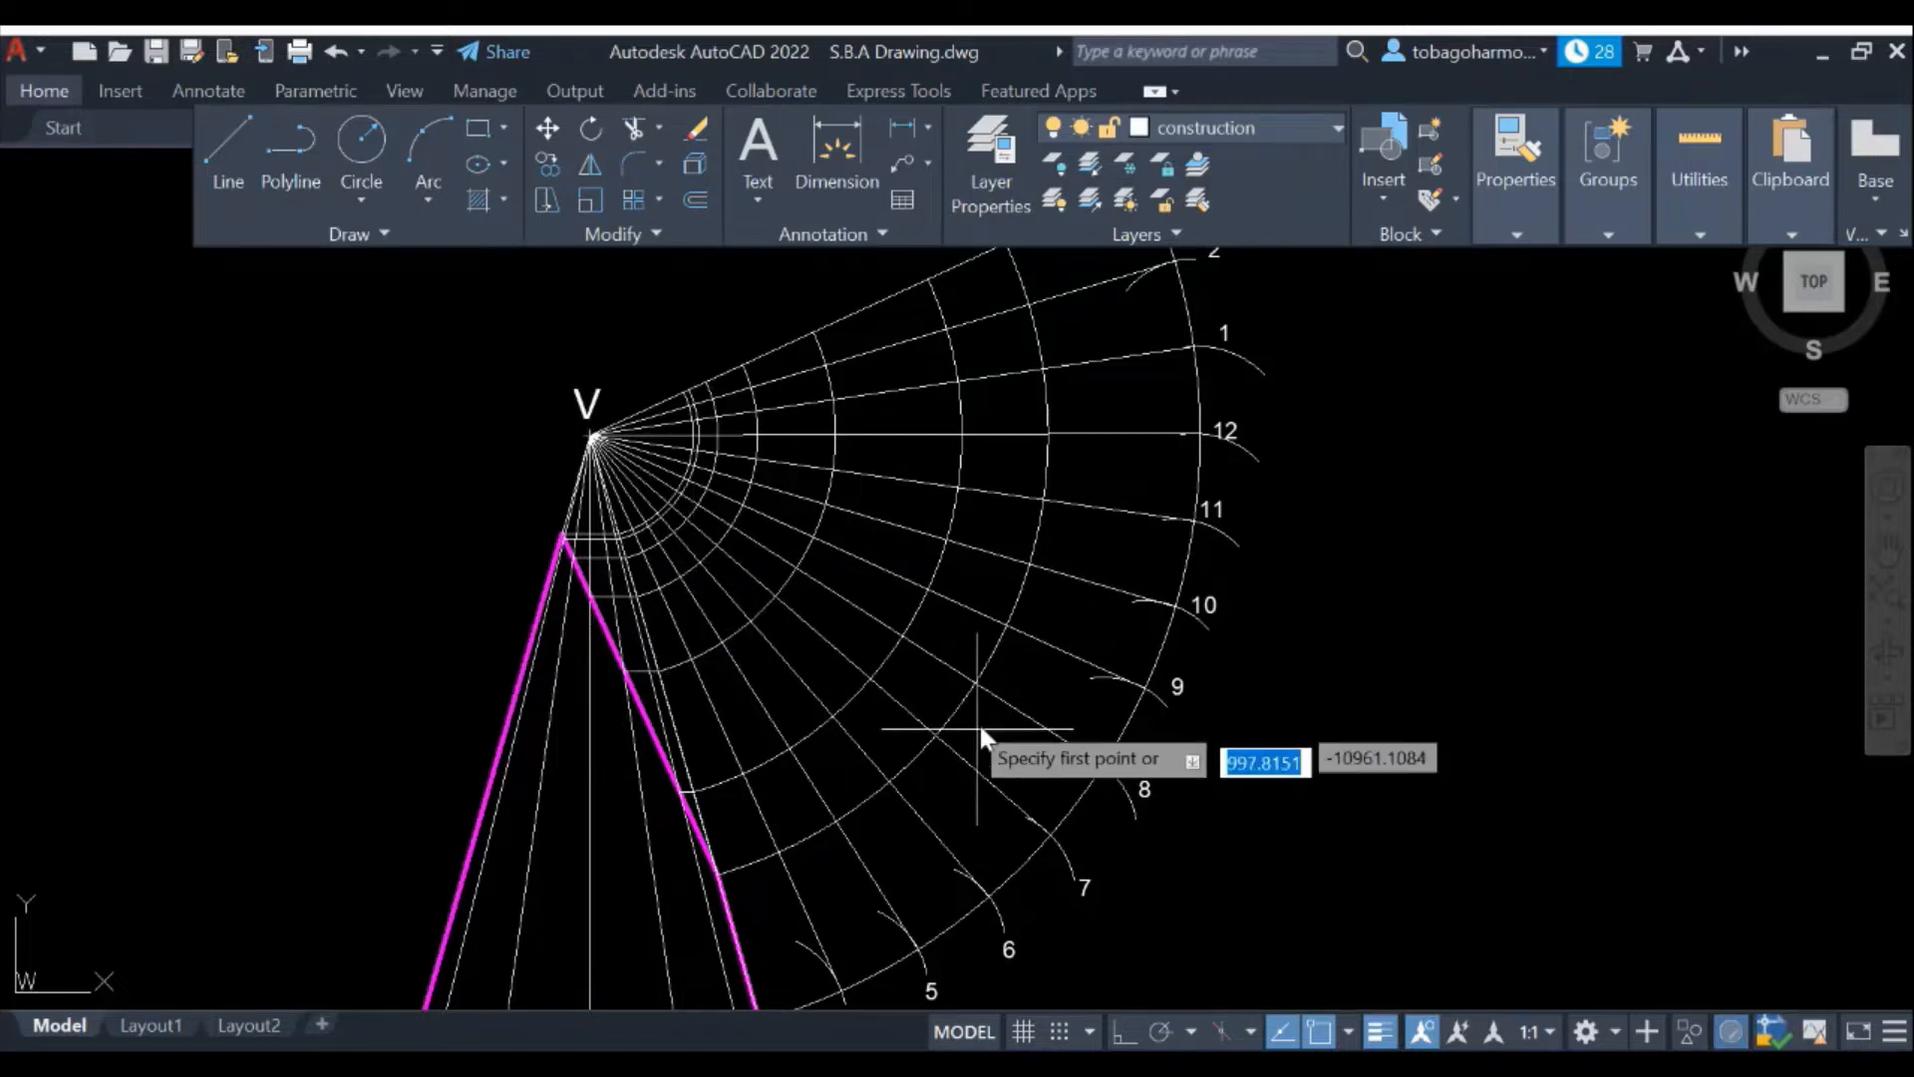
middle_click_drag(979, 722, 840, 463)
scroll(727, 509, "up", 2)
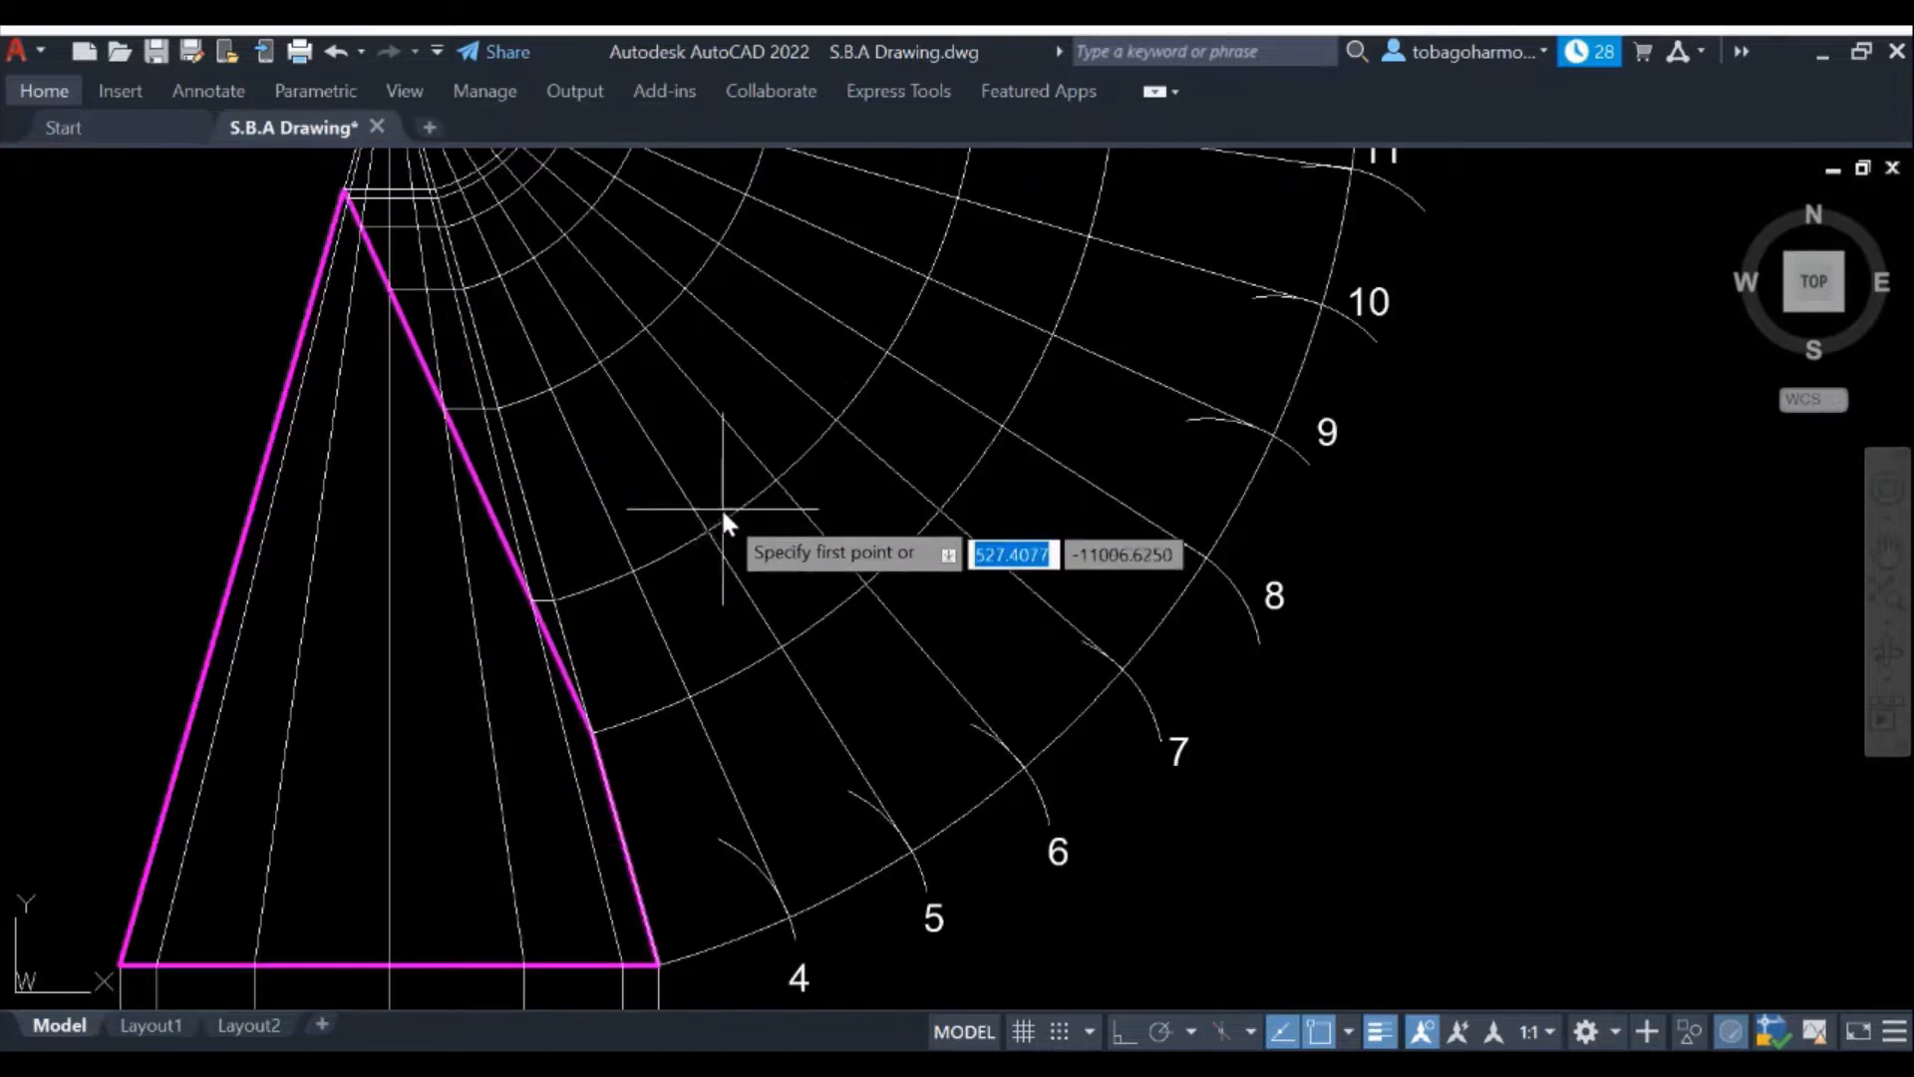
left_click(592, 733)
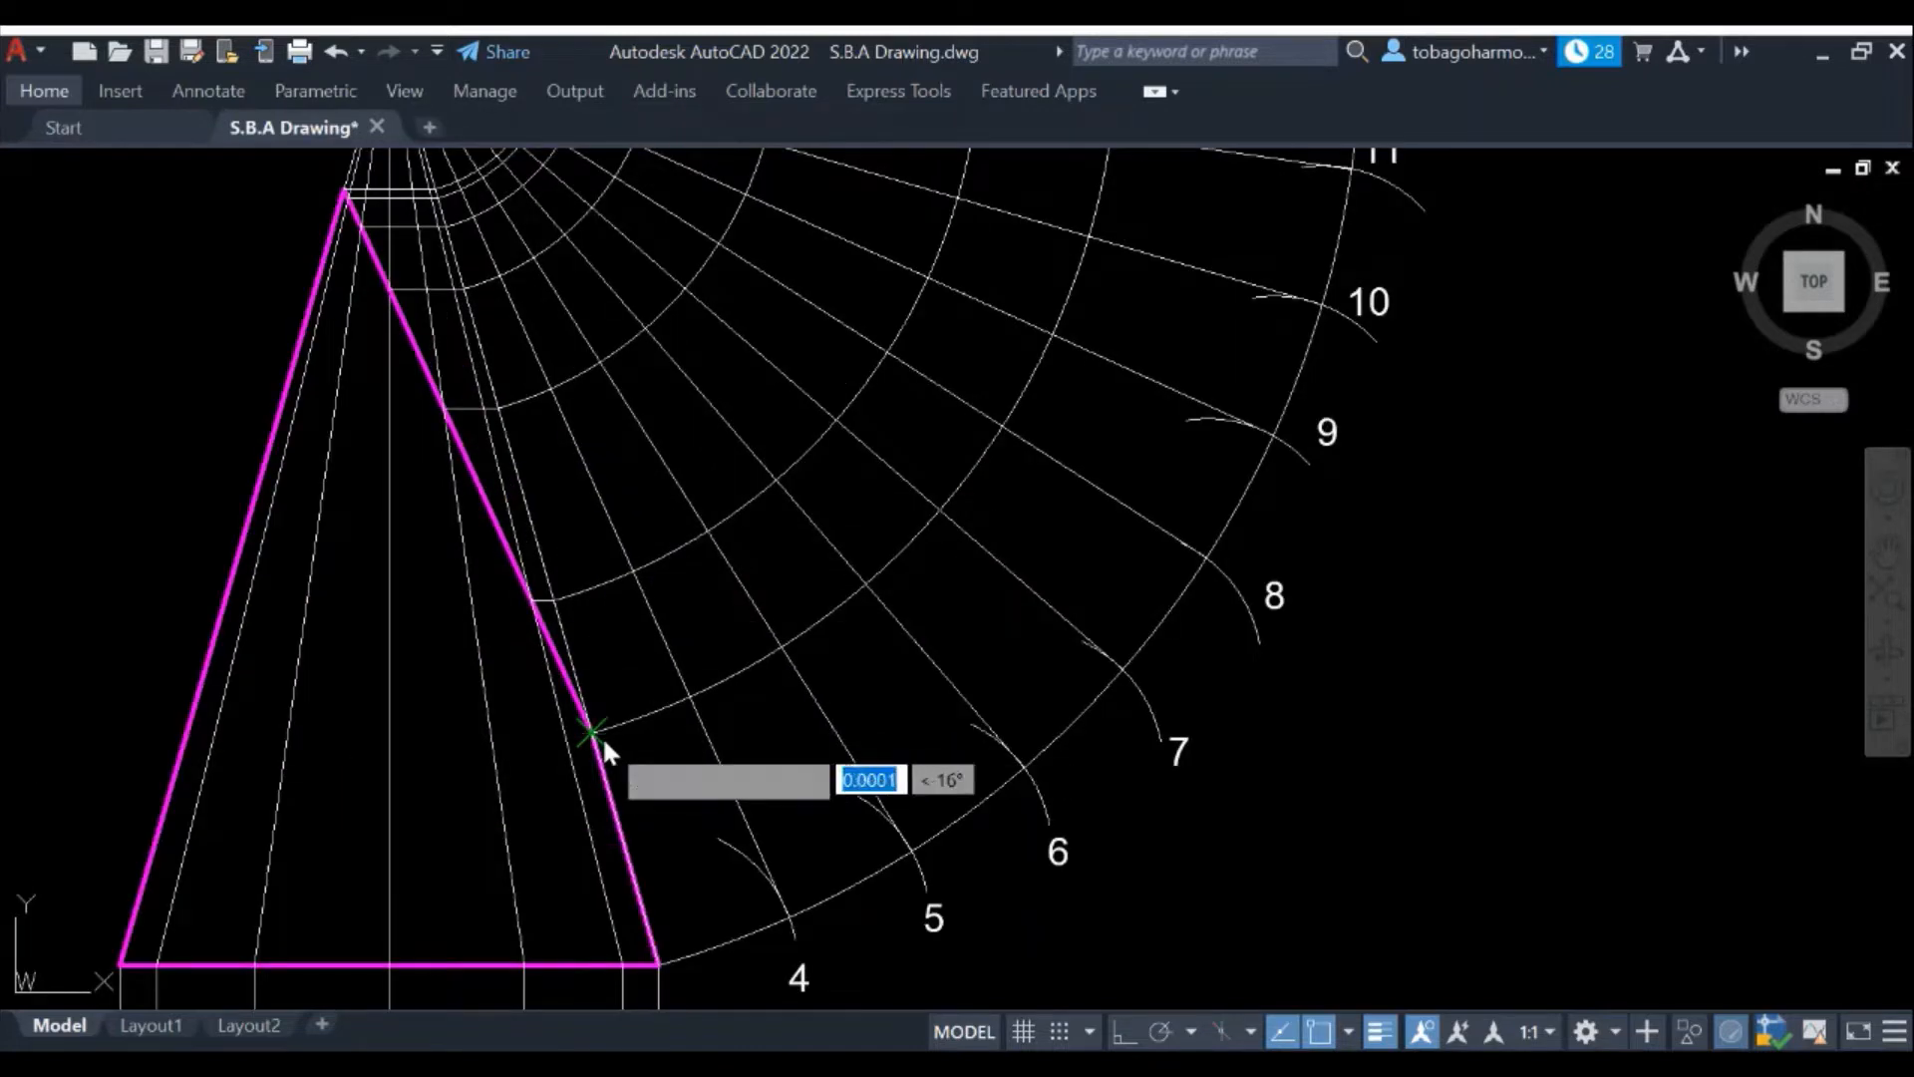
left_click(632, 570)
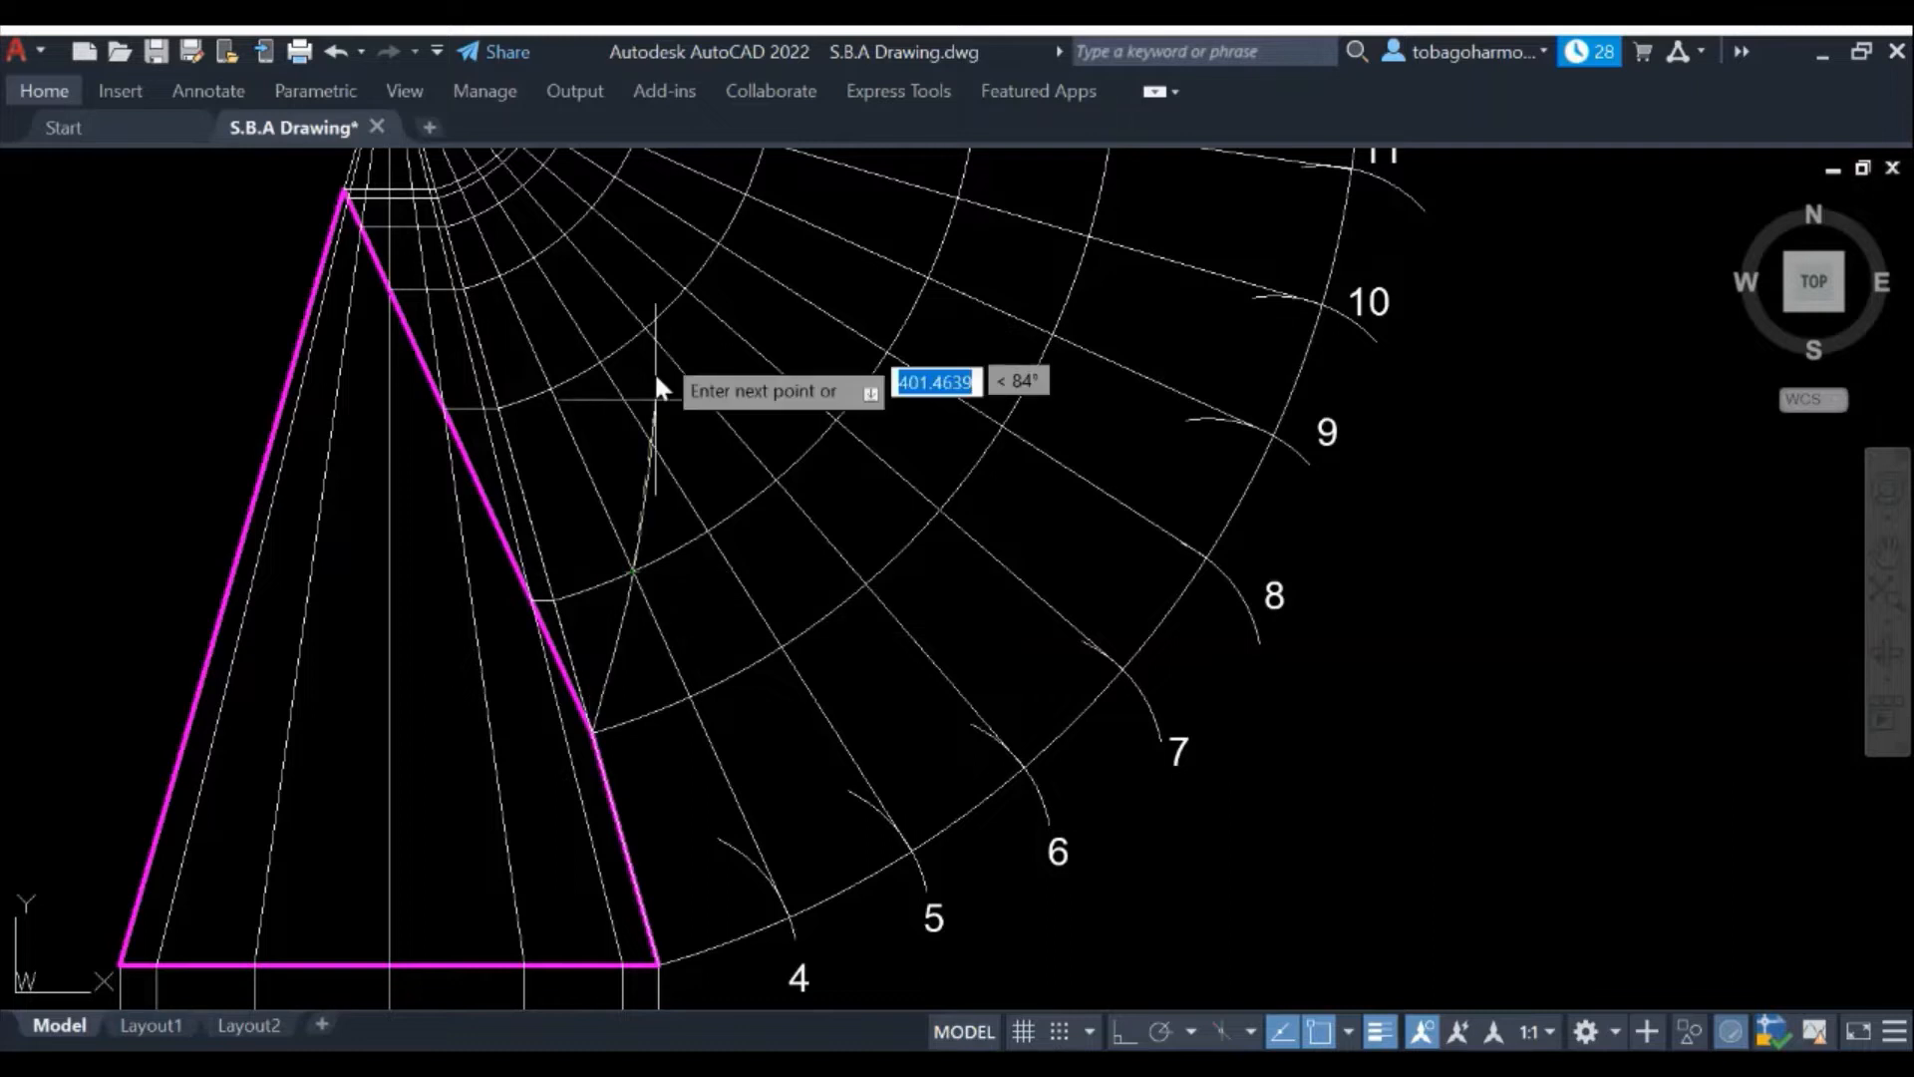
Continue the fit-point spline through the matching arc crossings on radial lines 5, 6, 7, 8, 9 and 10
mouse_move(608, 339)
middle_mouse_down()
mouse_move(624, 342)
mouse_move(625, 486)
middle_mouse_up()
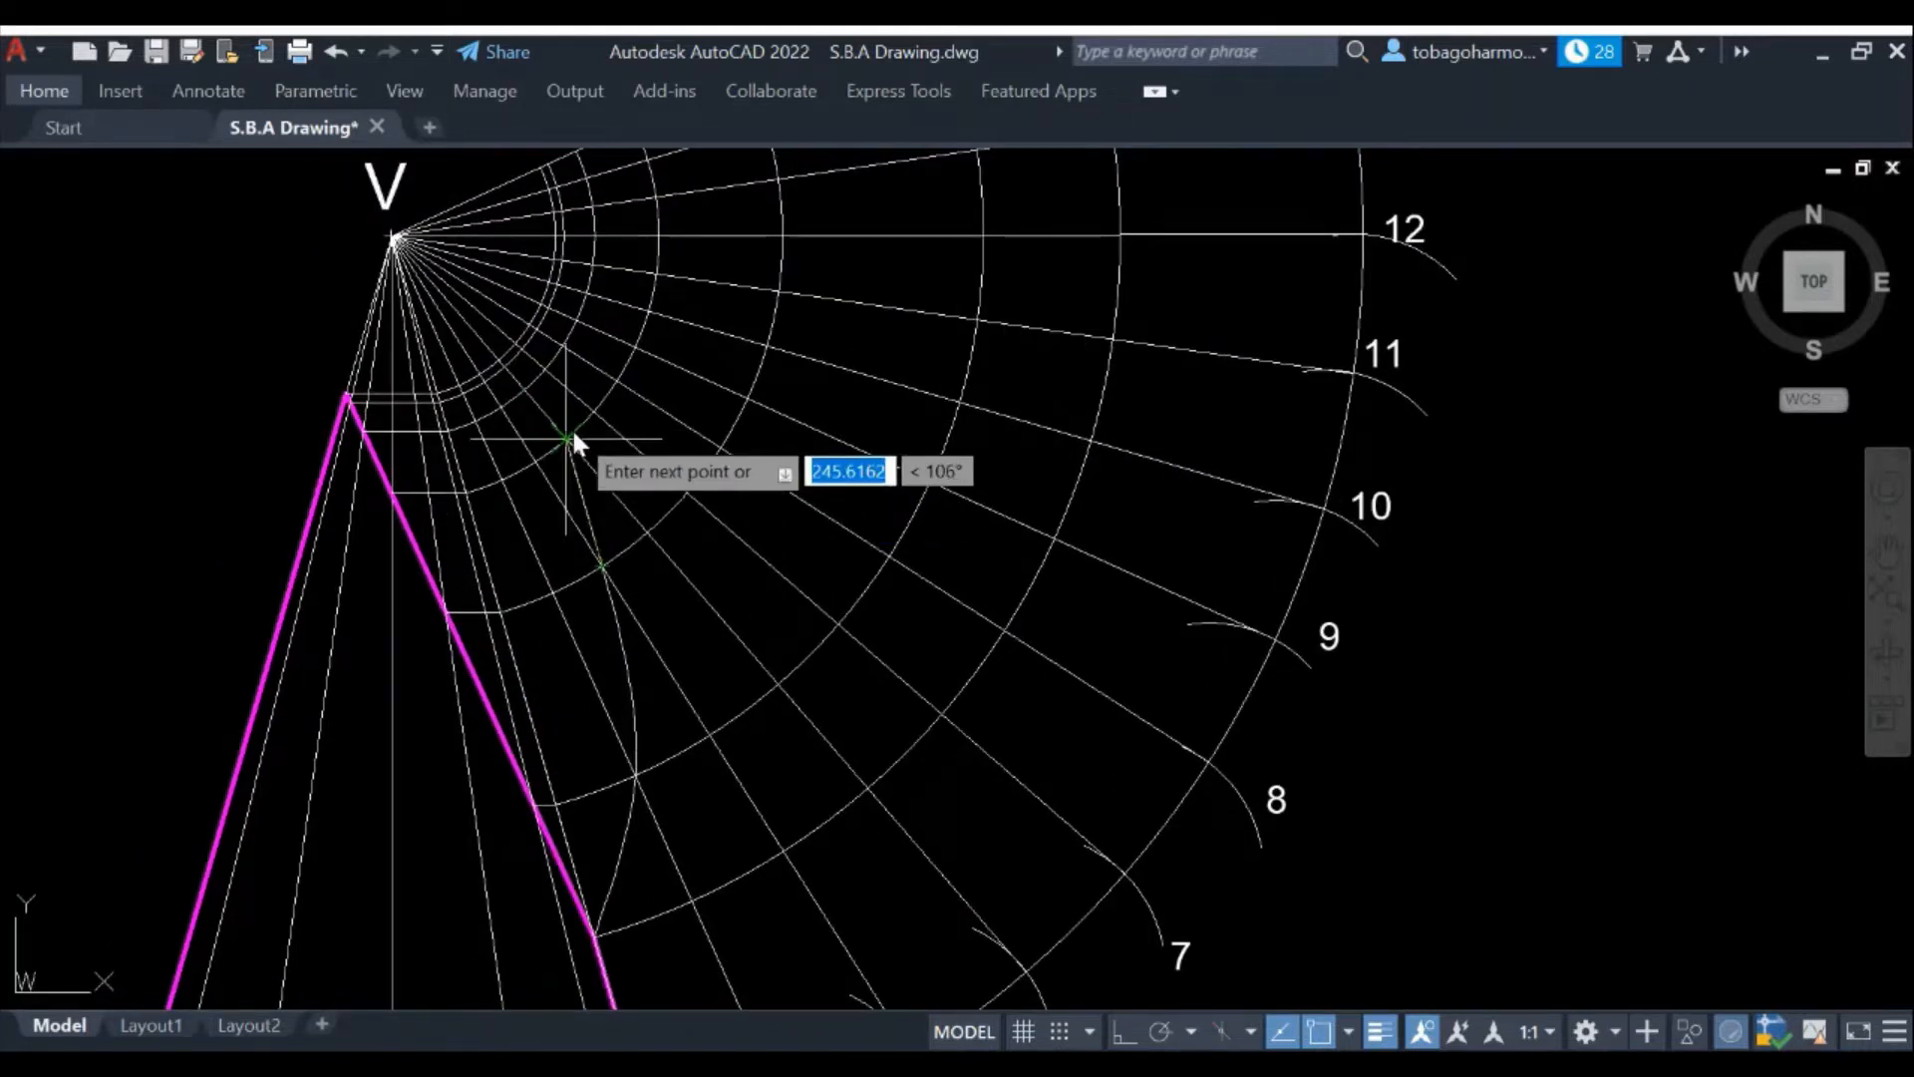
left_click(554, 367)
middle_click_drag(554, 366, 539, 727)
scroll(543, 718, "up", 4)
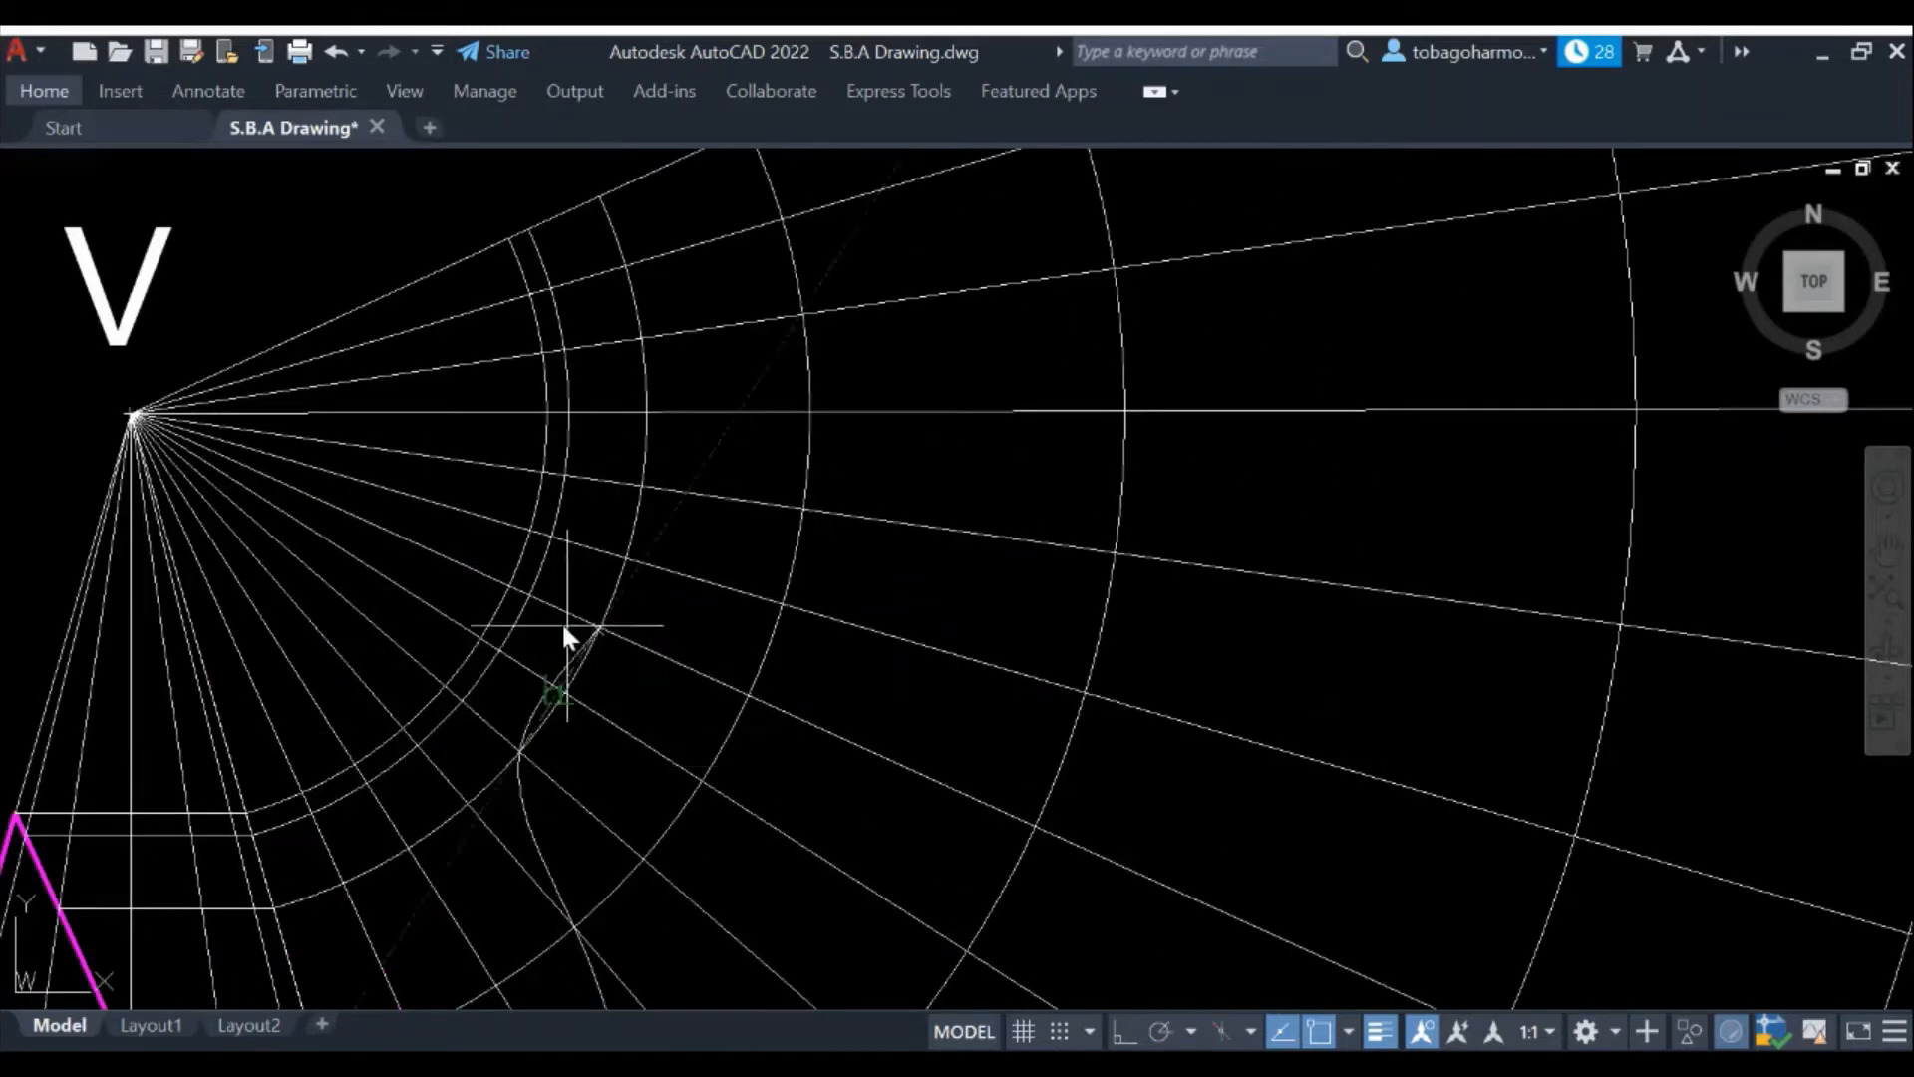
left_click(499, 631)
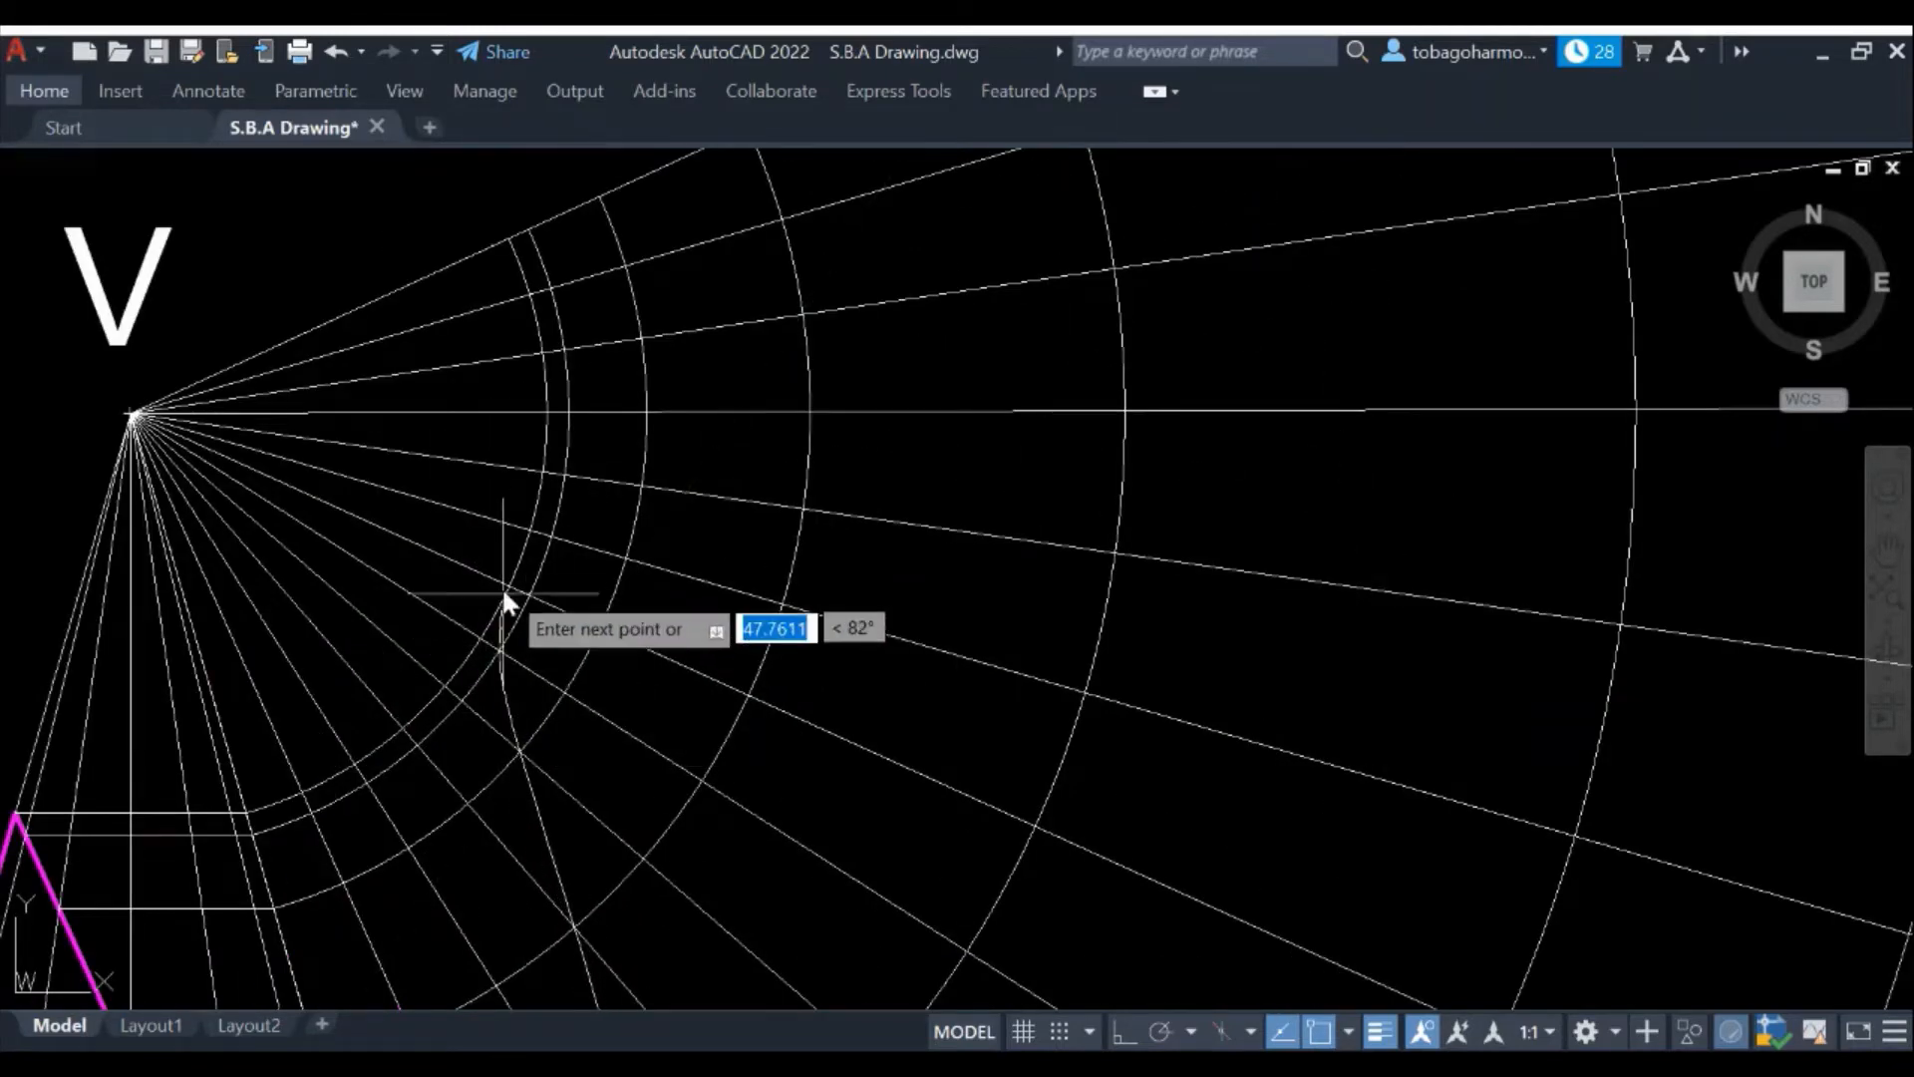
left_click(506, 585)
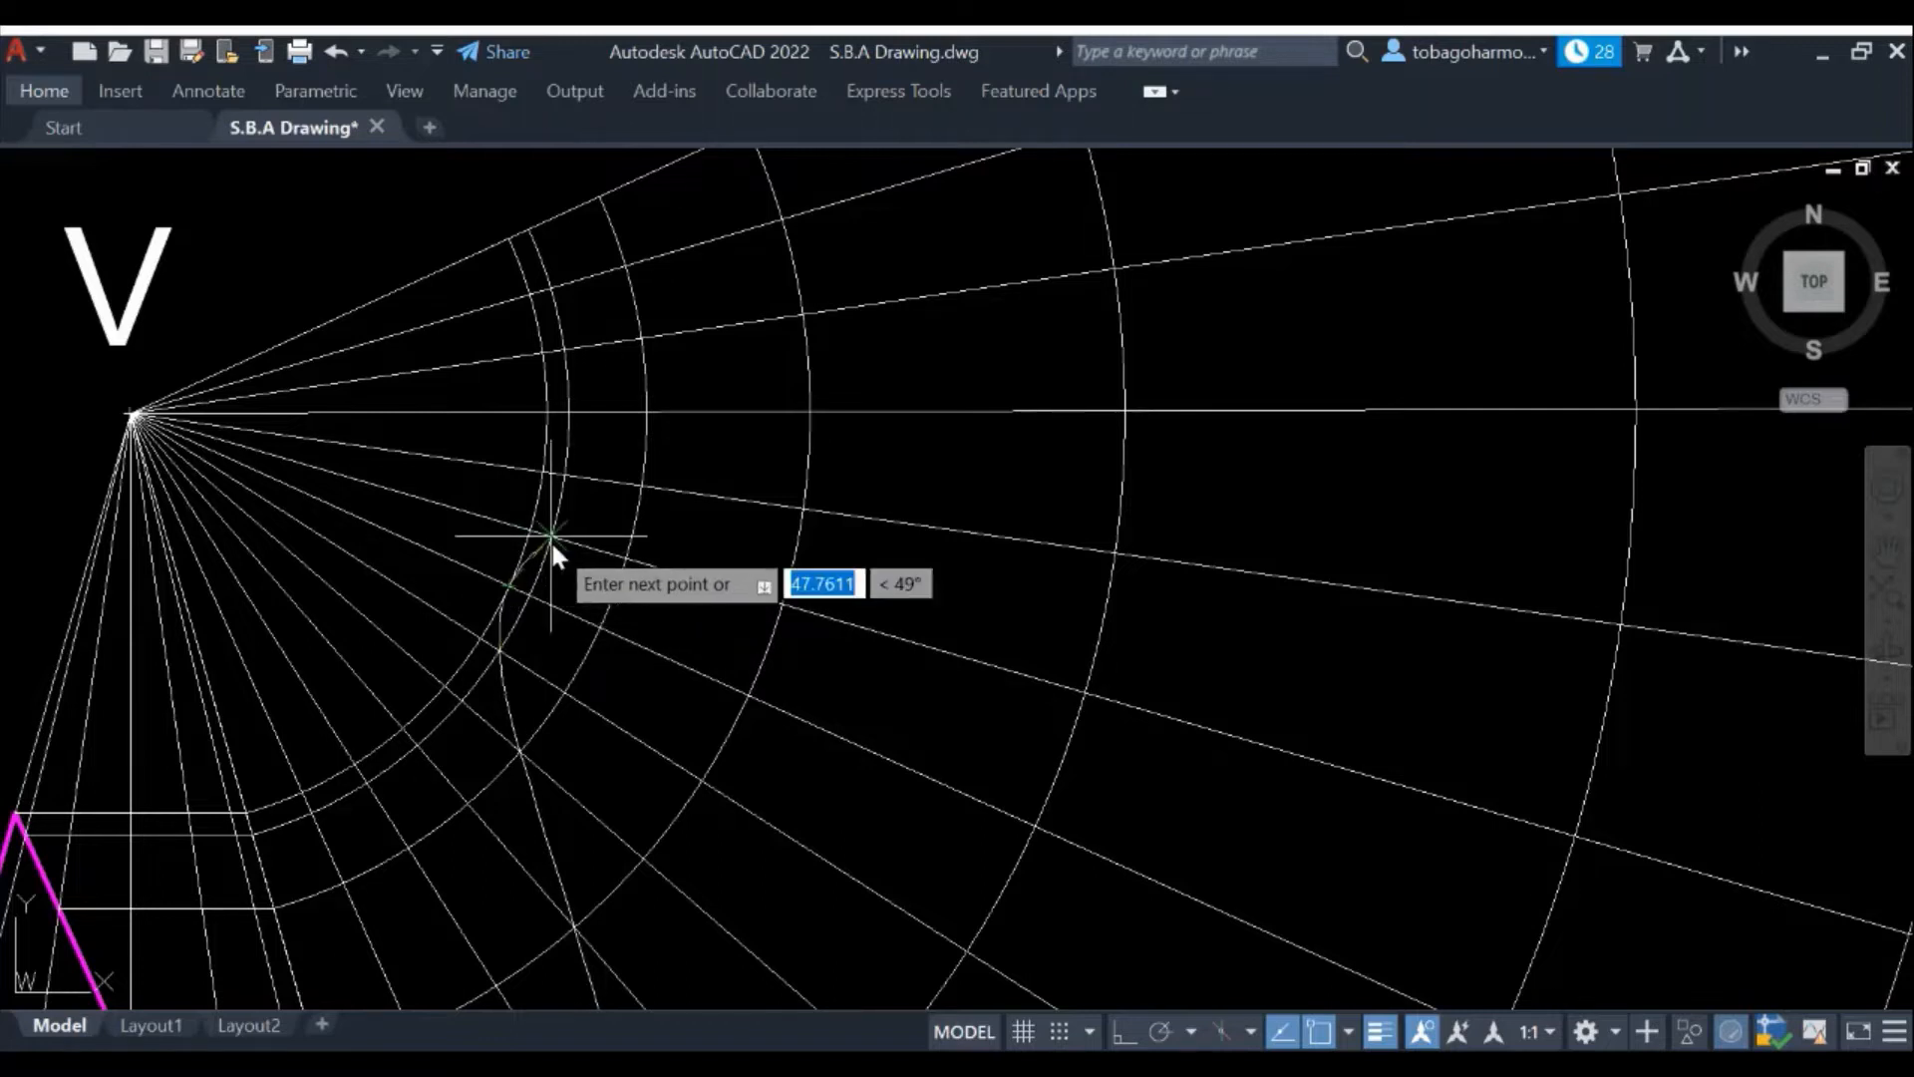
left_click(552, 538)
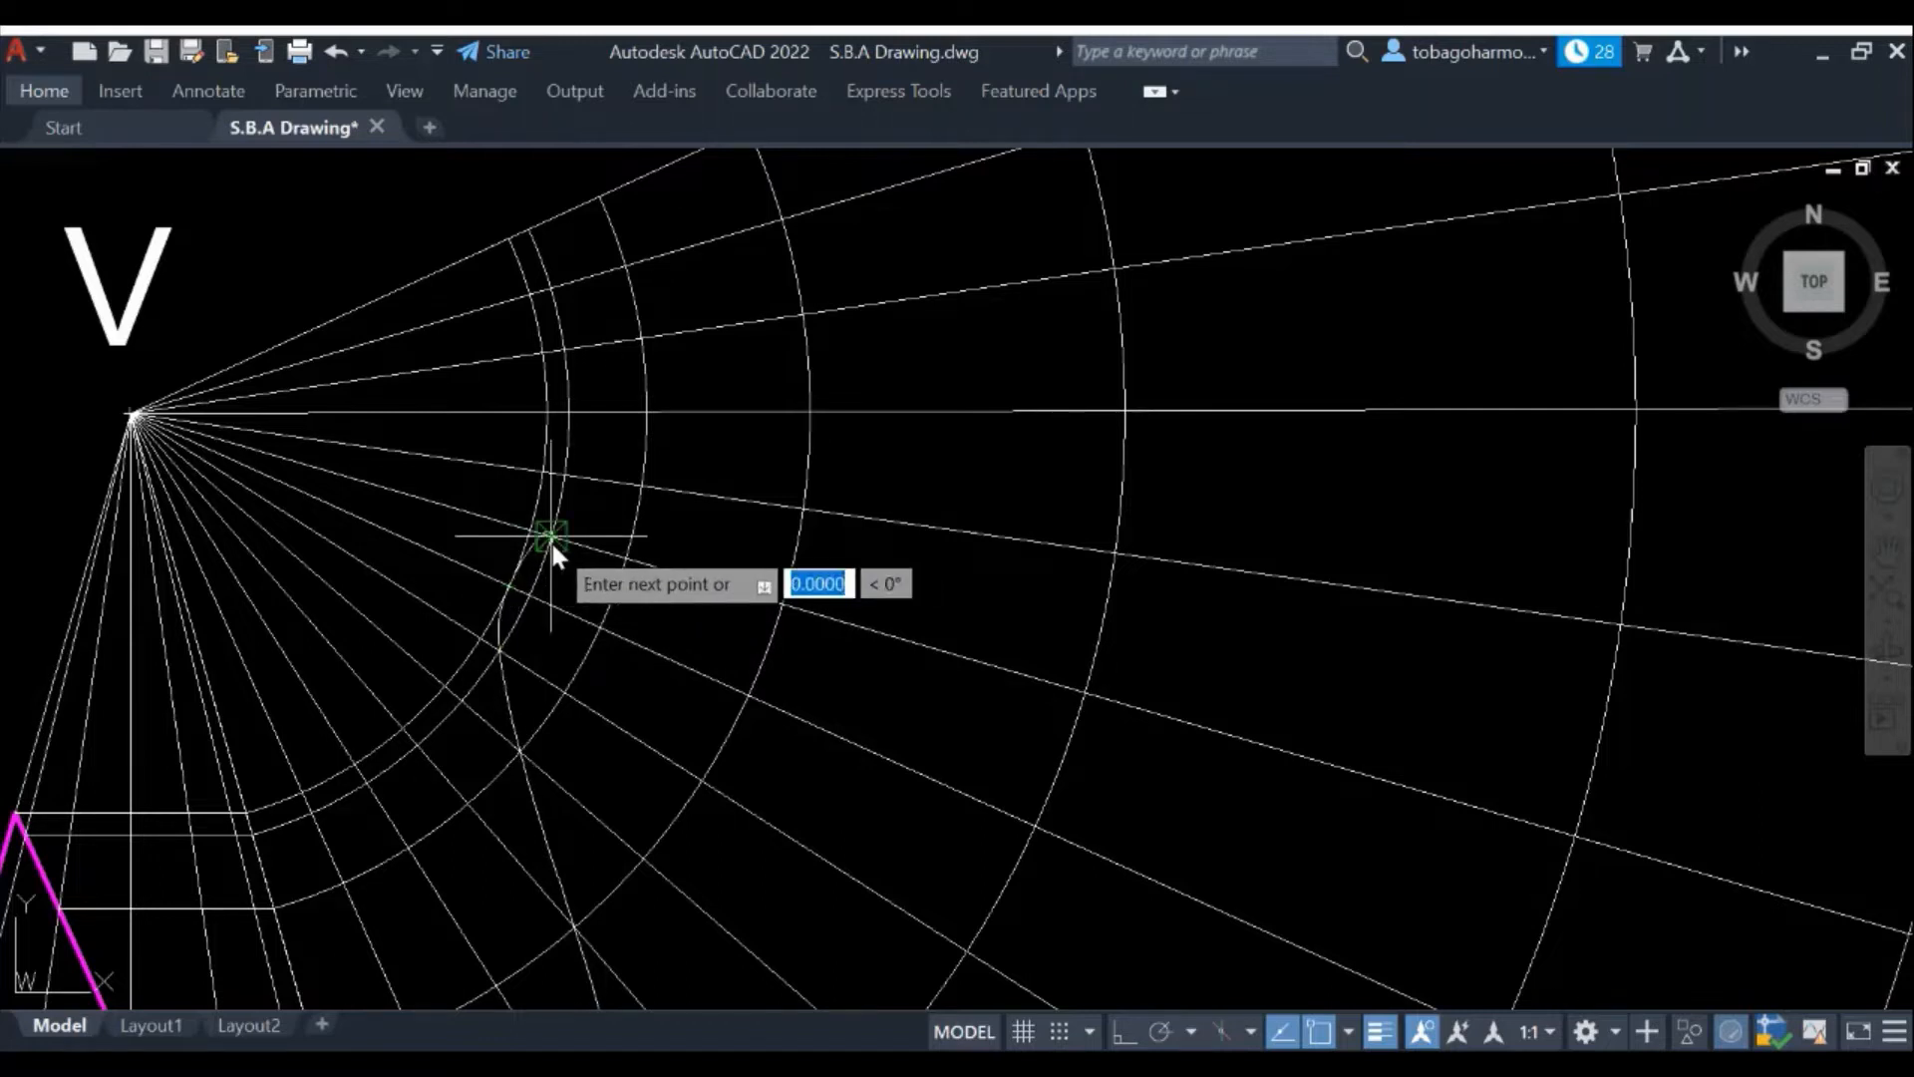
Carry the spline through the matching arc crossings on radial lines 11, 12, 1 and 2, and finish it at the outermost inner arc's end on line 3
left_click(639, 488)
left_click(818, 414)
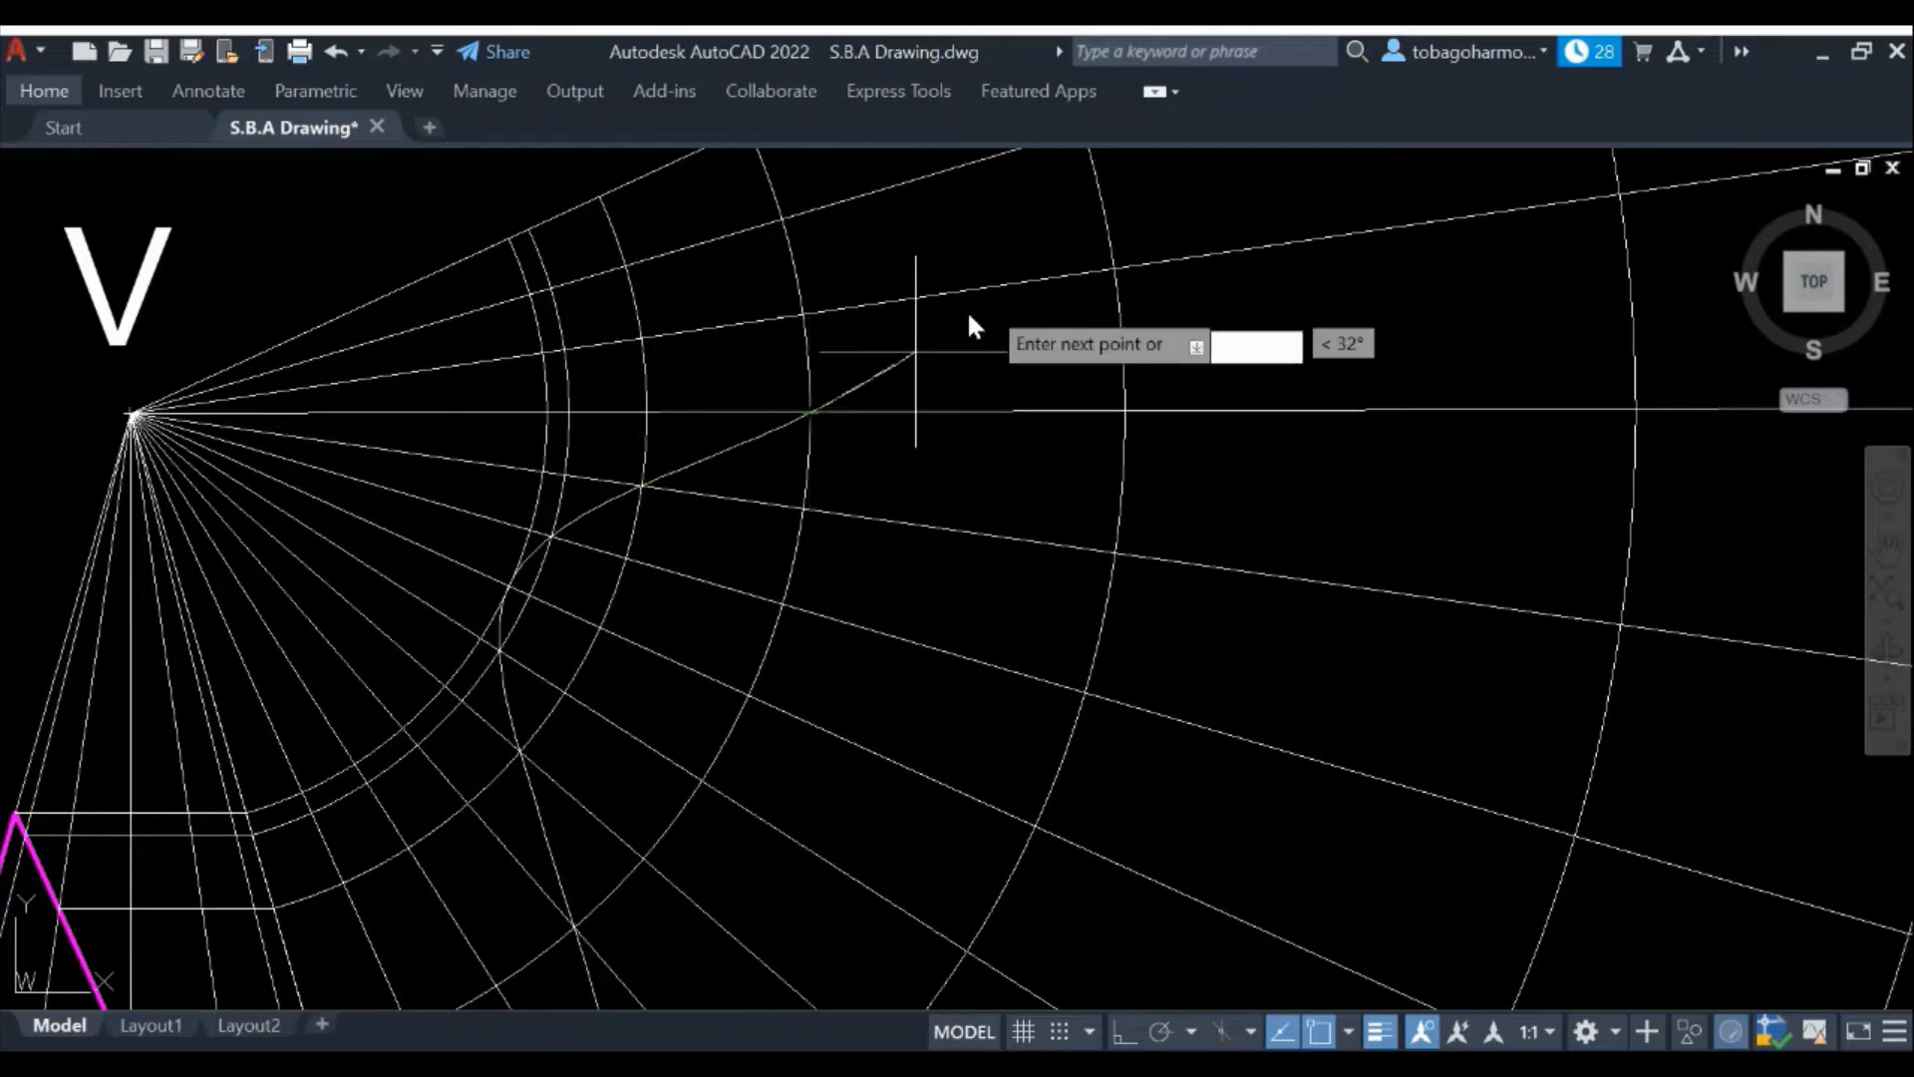
left_click(1105, 264)
middle_click_drag(1146, 252, 761, 684)
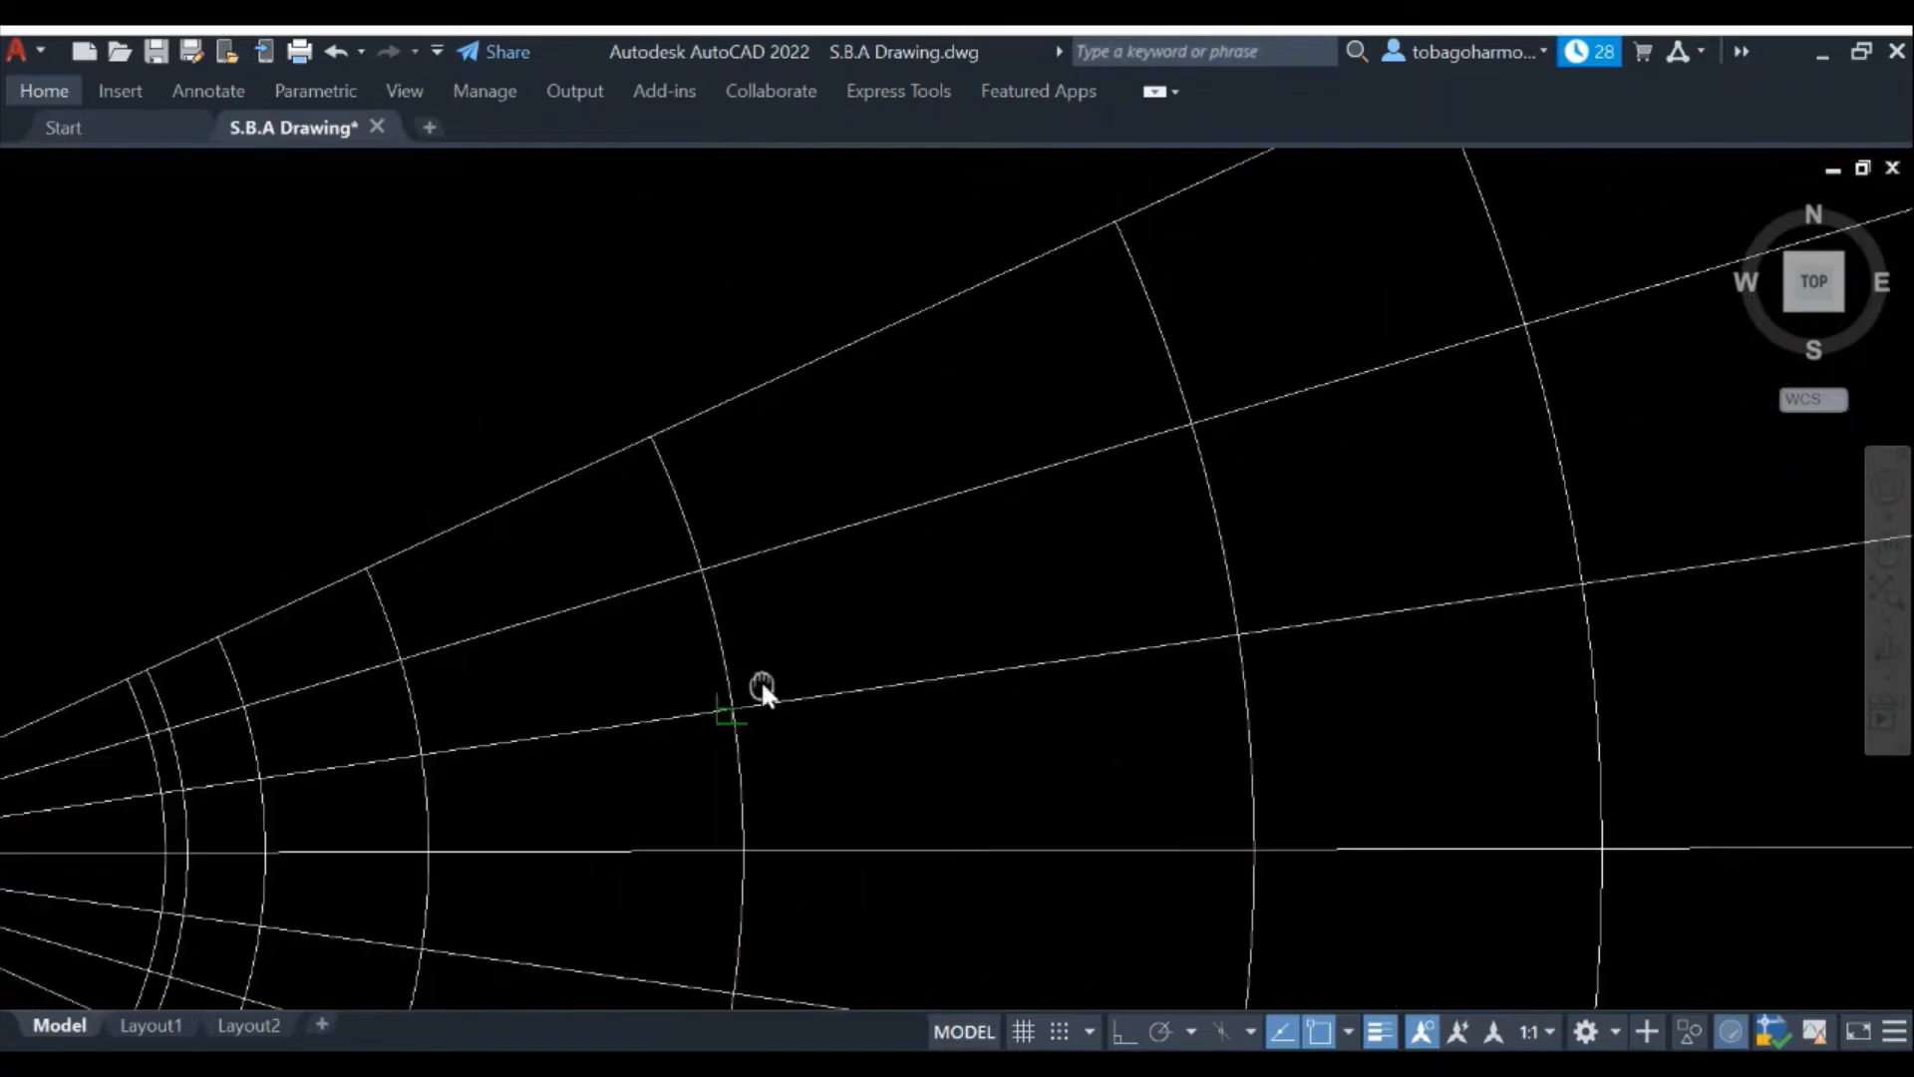
left_click(1189, 423)
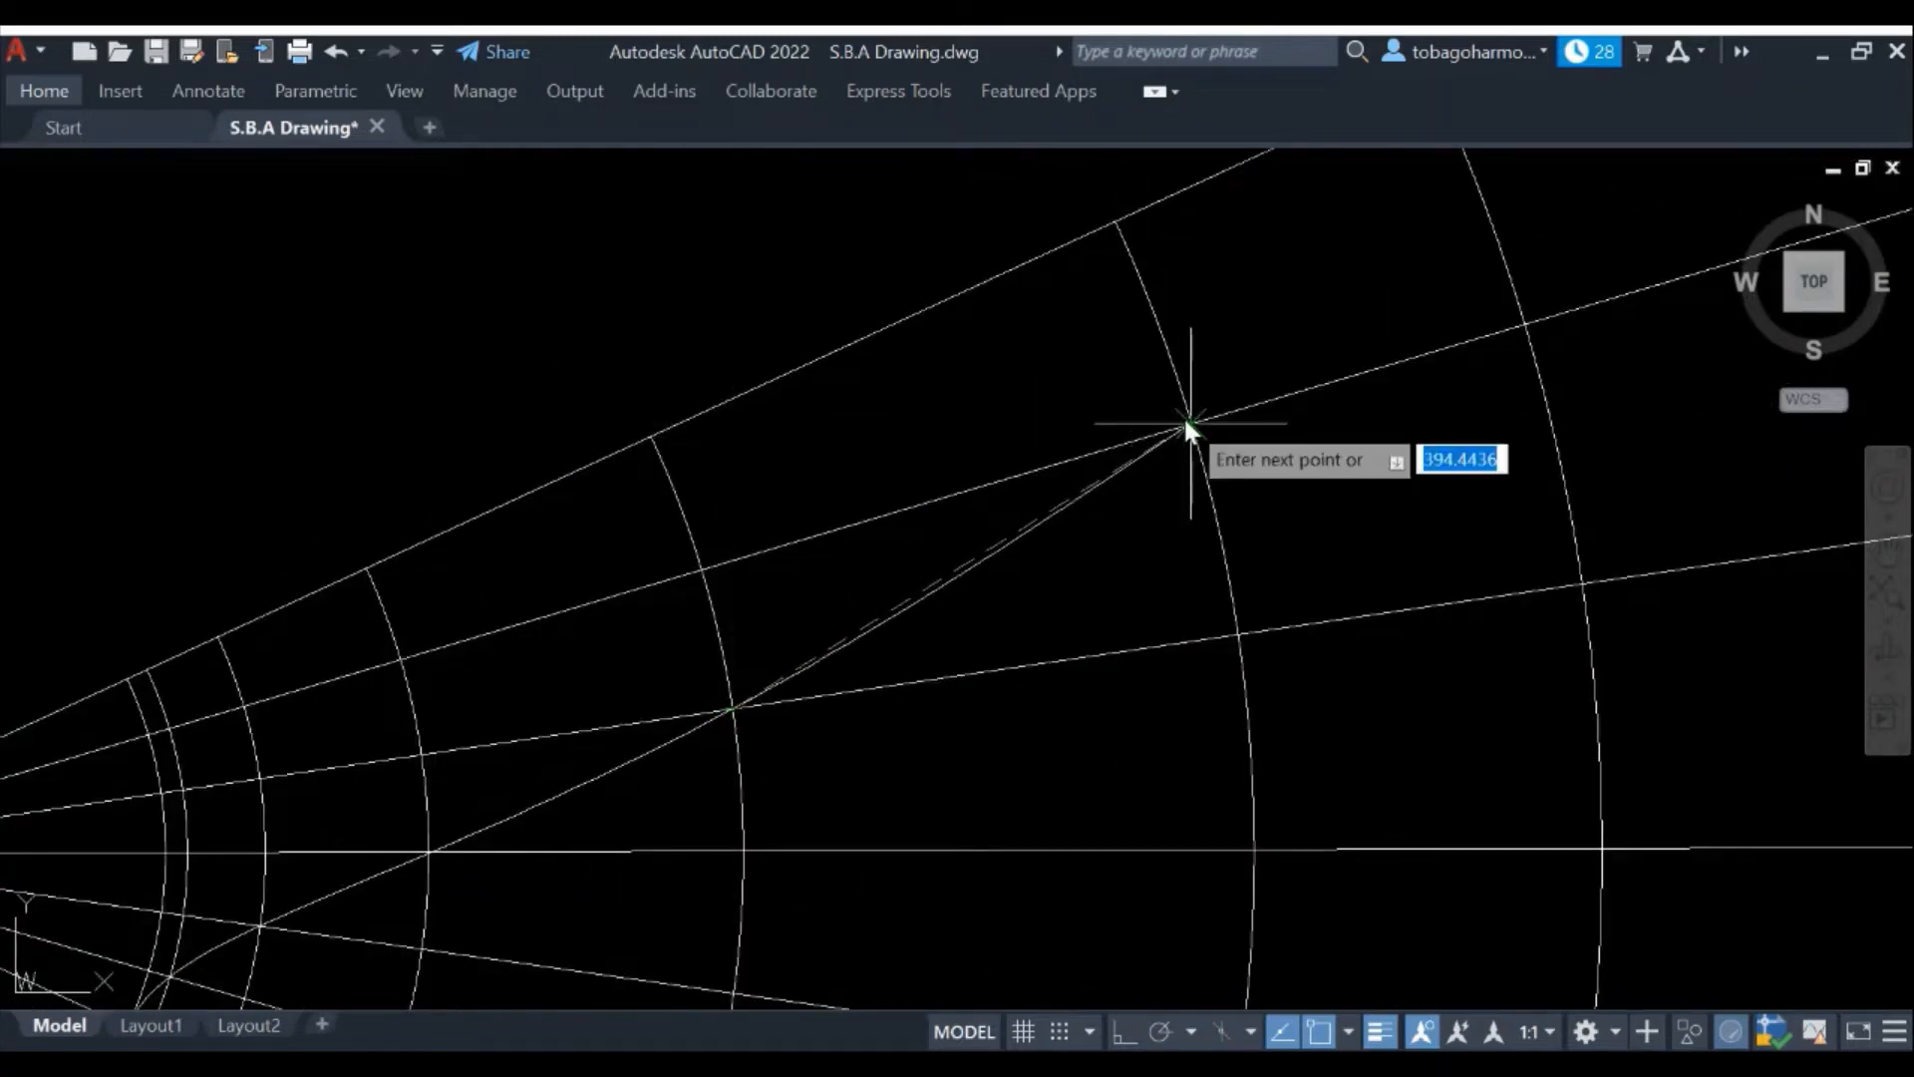
middle_click_drag(1398, 288, 1166, 550)
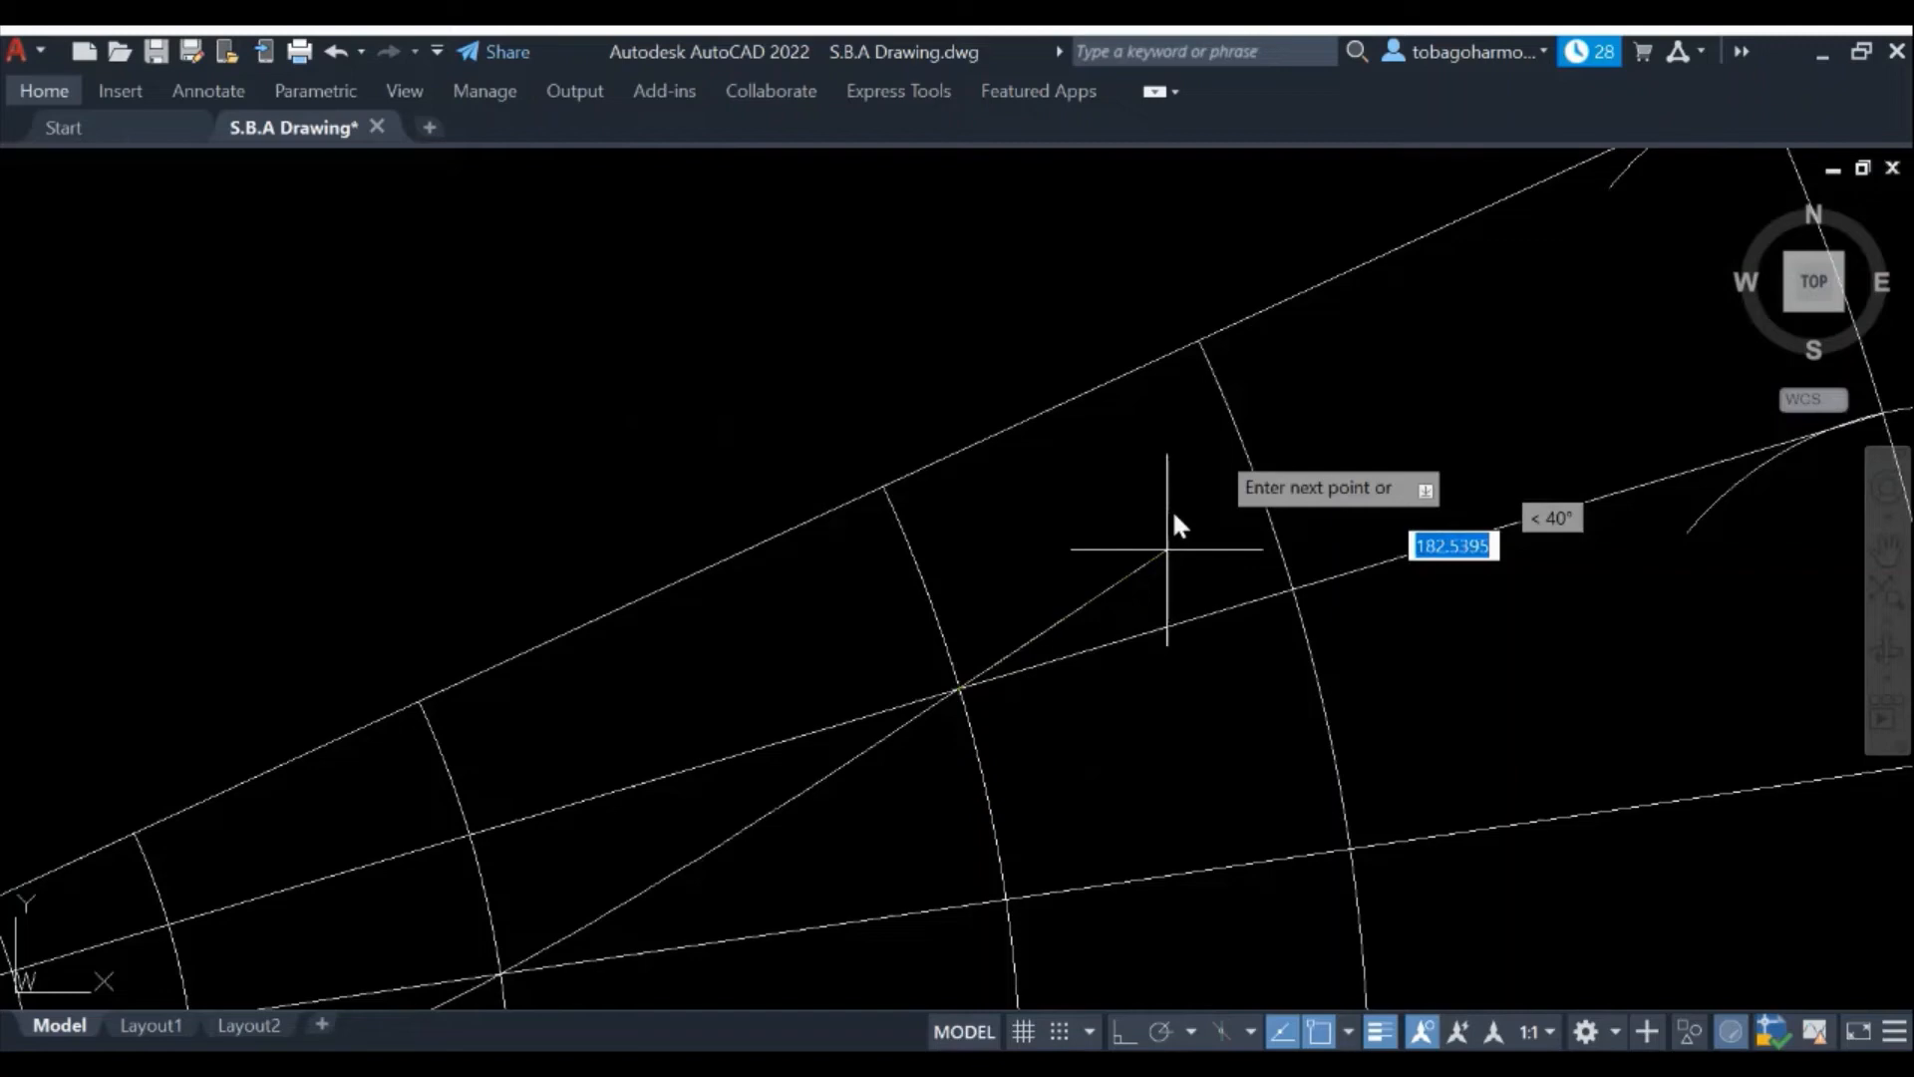
left_click(1198, 341)
key("Return")
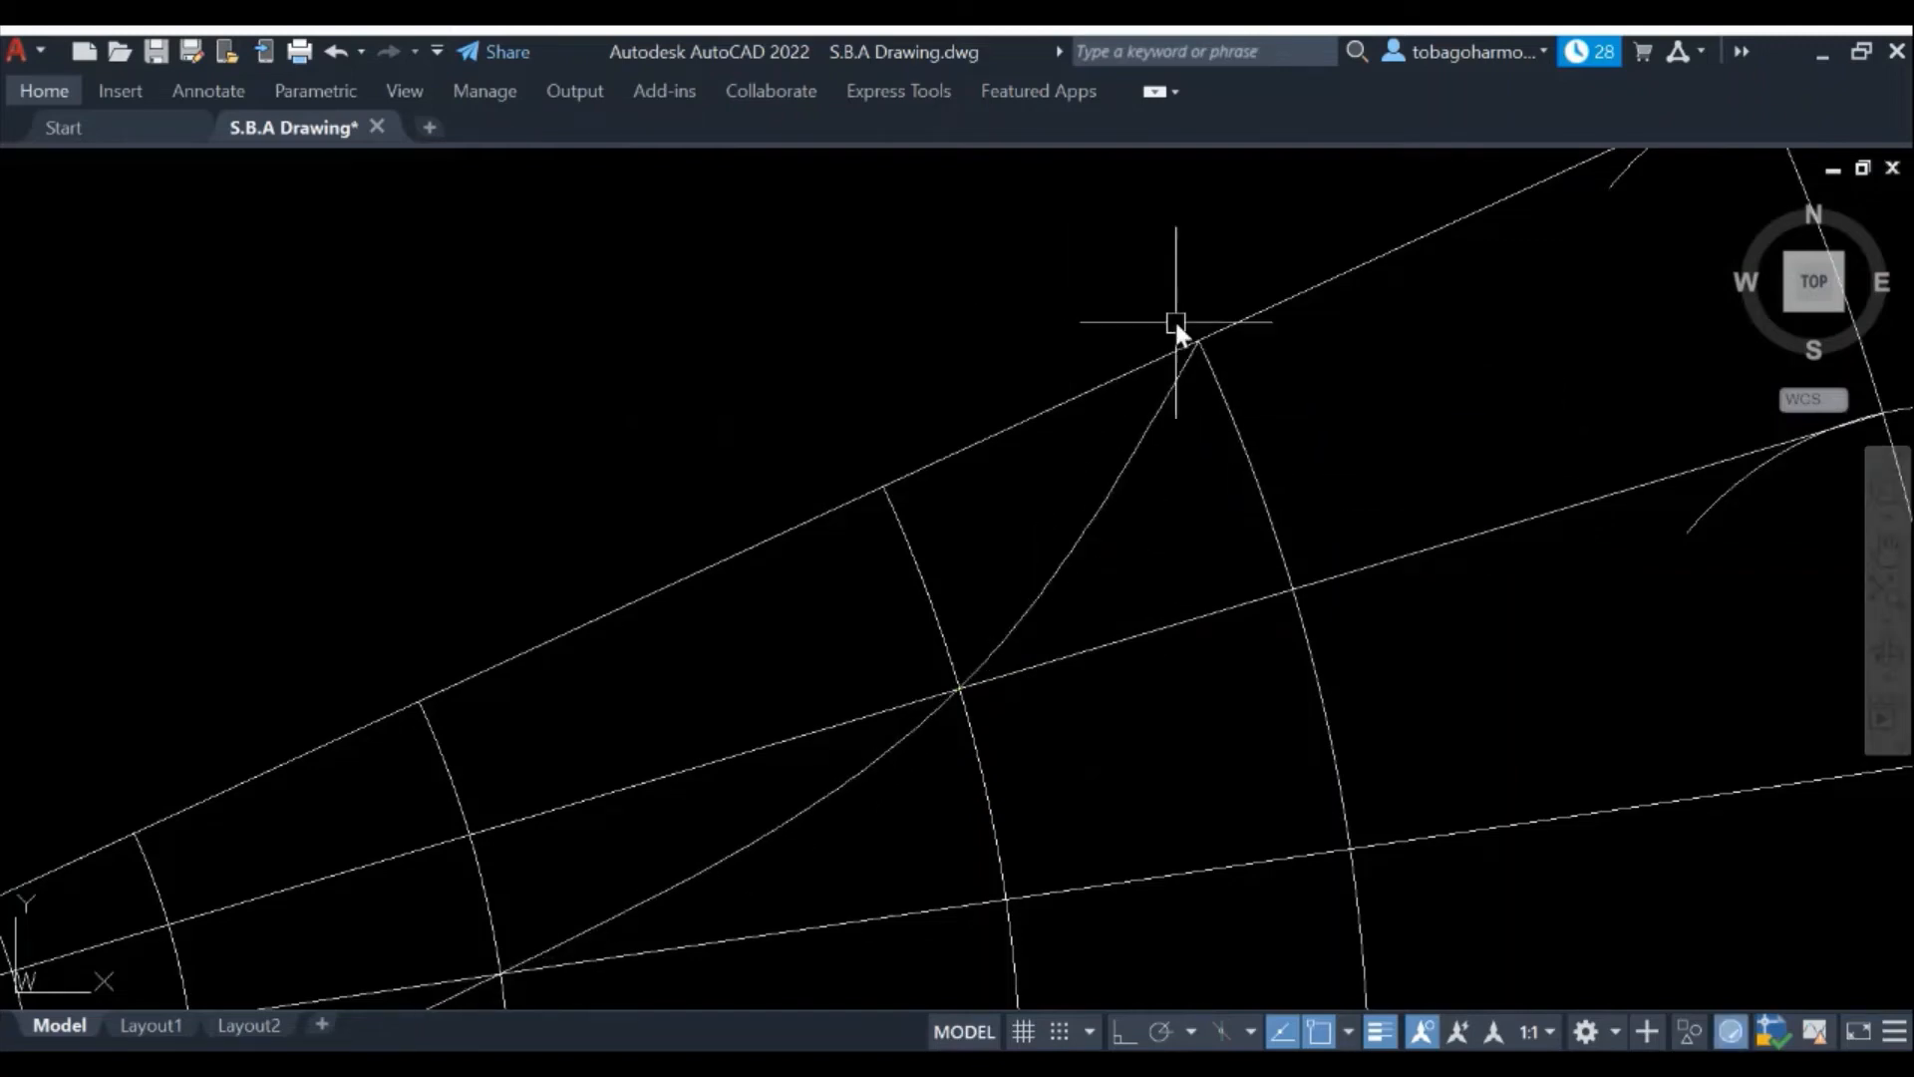
Move the finished cut-curve spline from the construction layer to Layer8
scroll(1174, 342, "down", 3)
scroll(1189, 456, "down", 2)
middle_click_drag(1158, 518, 1142, 329)
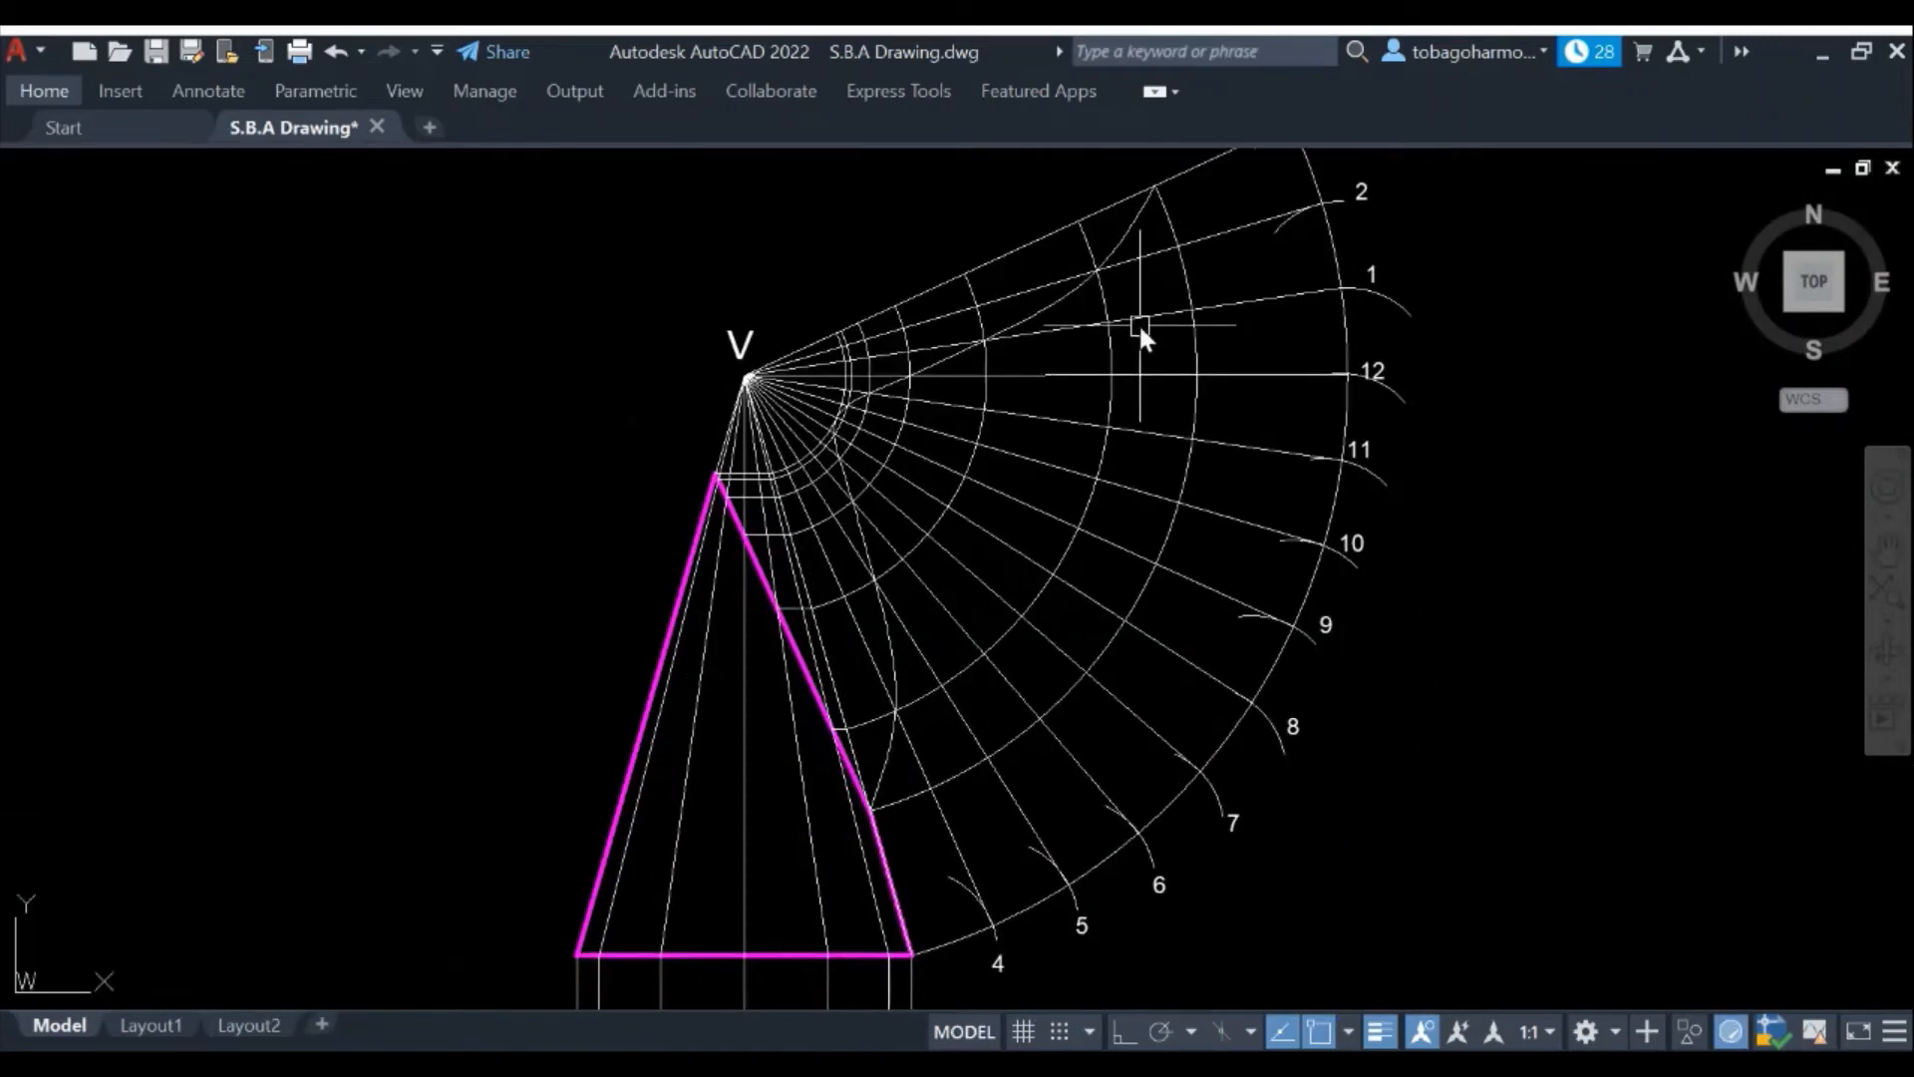
left_click(1134, 231)
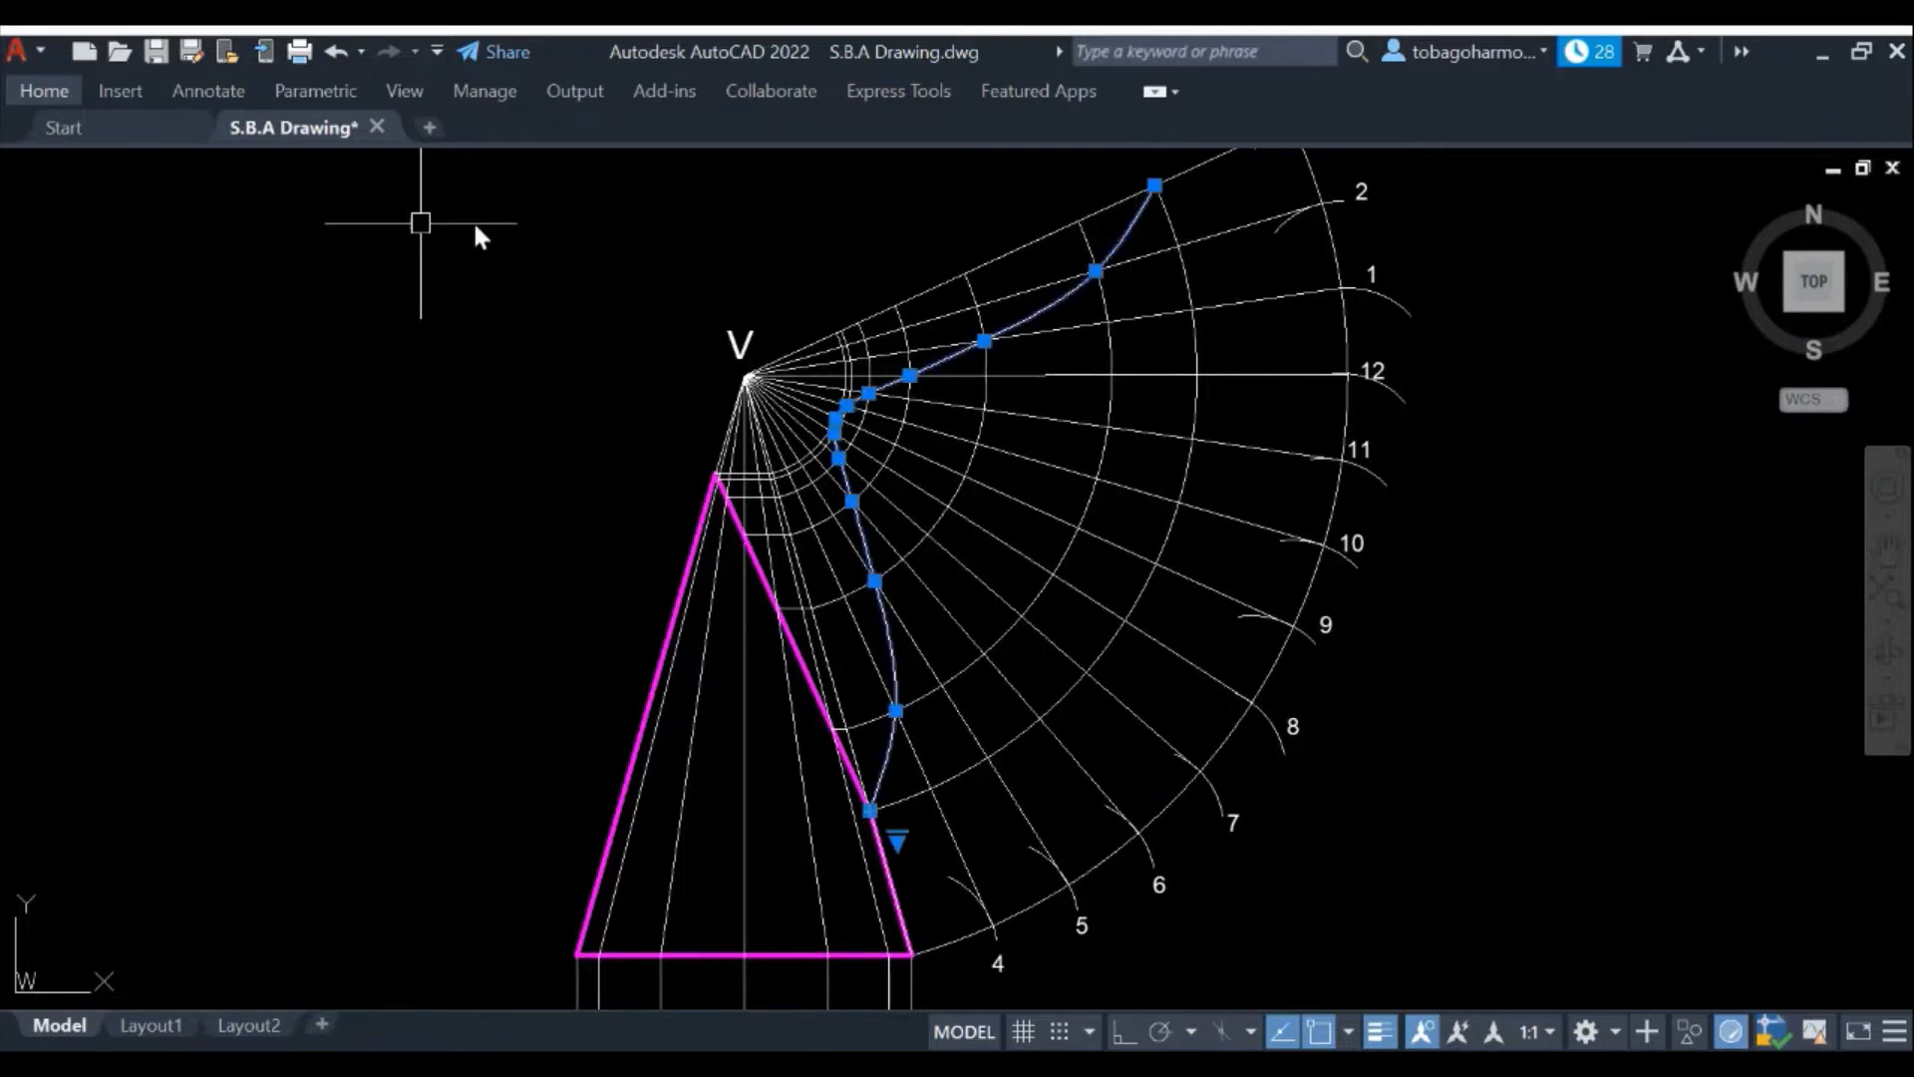
left_click(48, 92)
left_click(1170, 121)
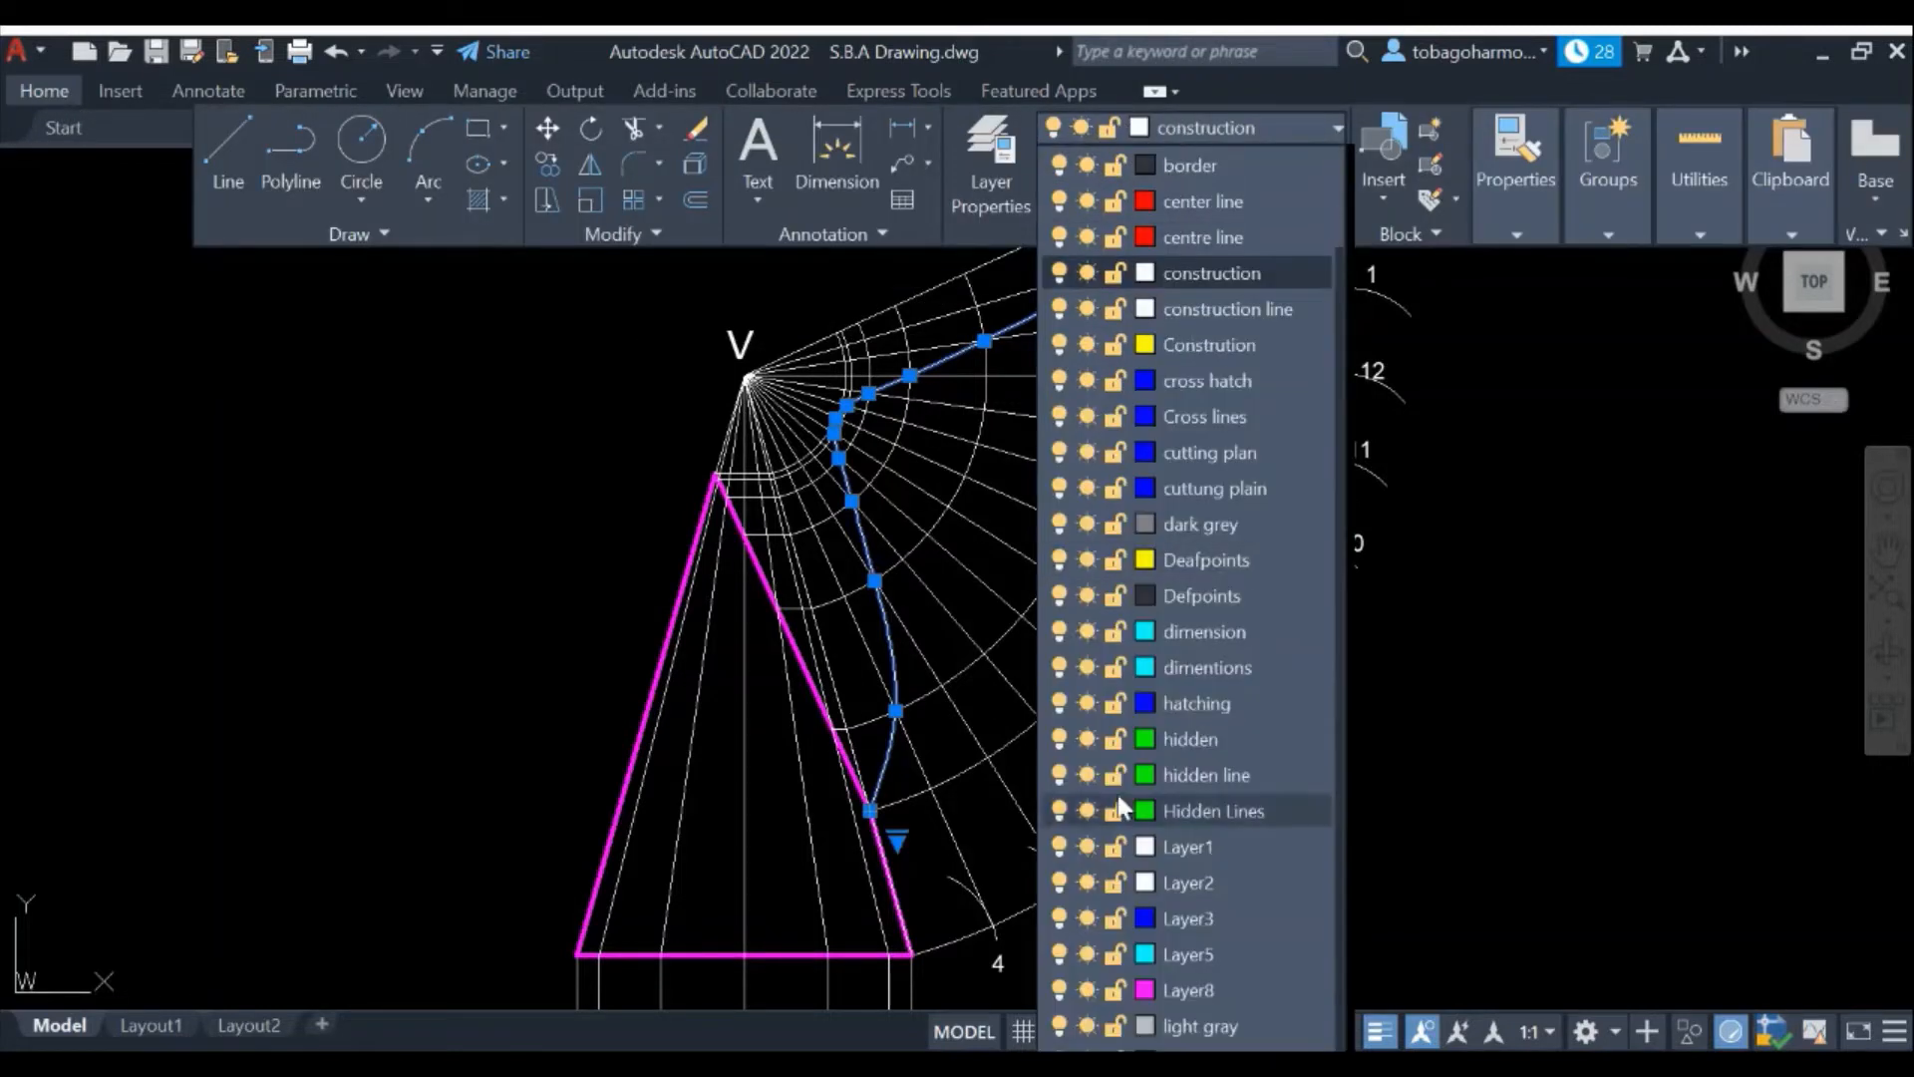
left_click(1171, 990)
key("Escape")
scroll(1510, 588, "down", 2)
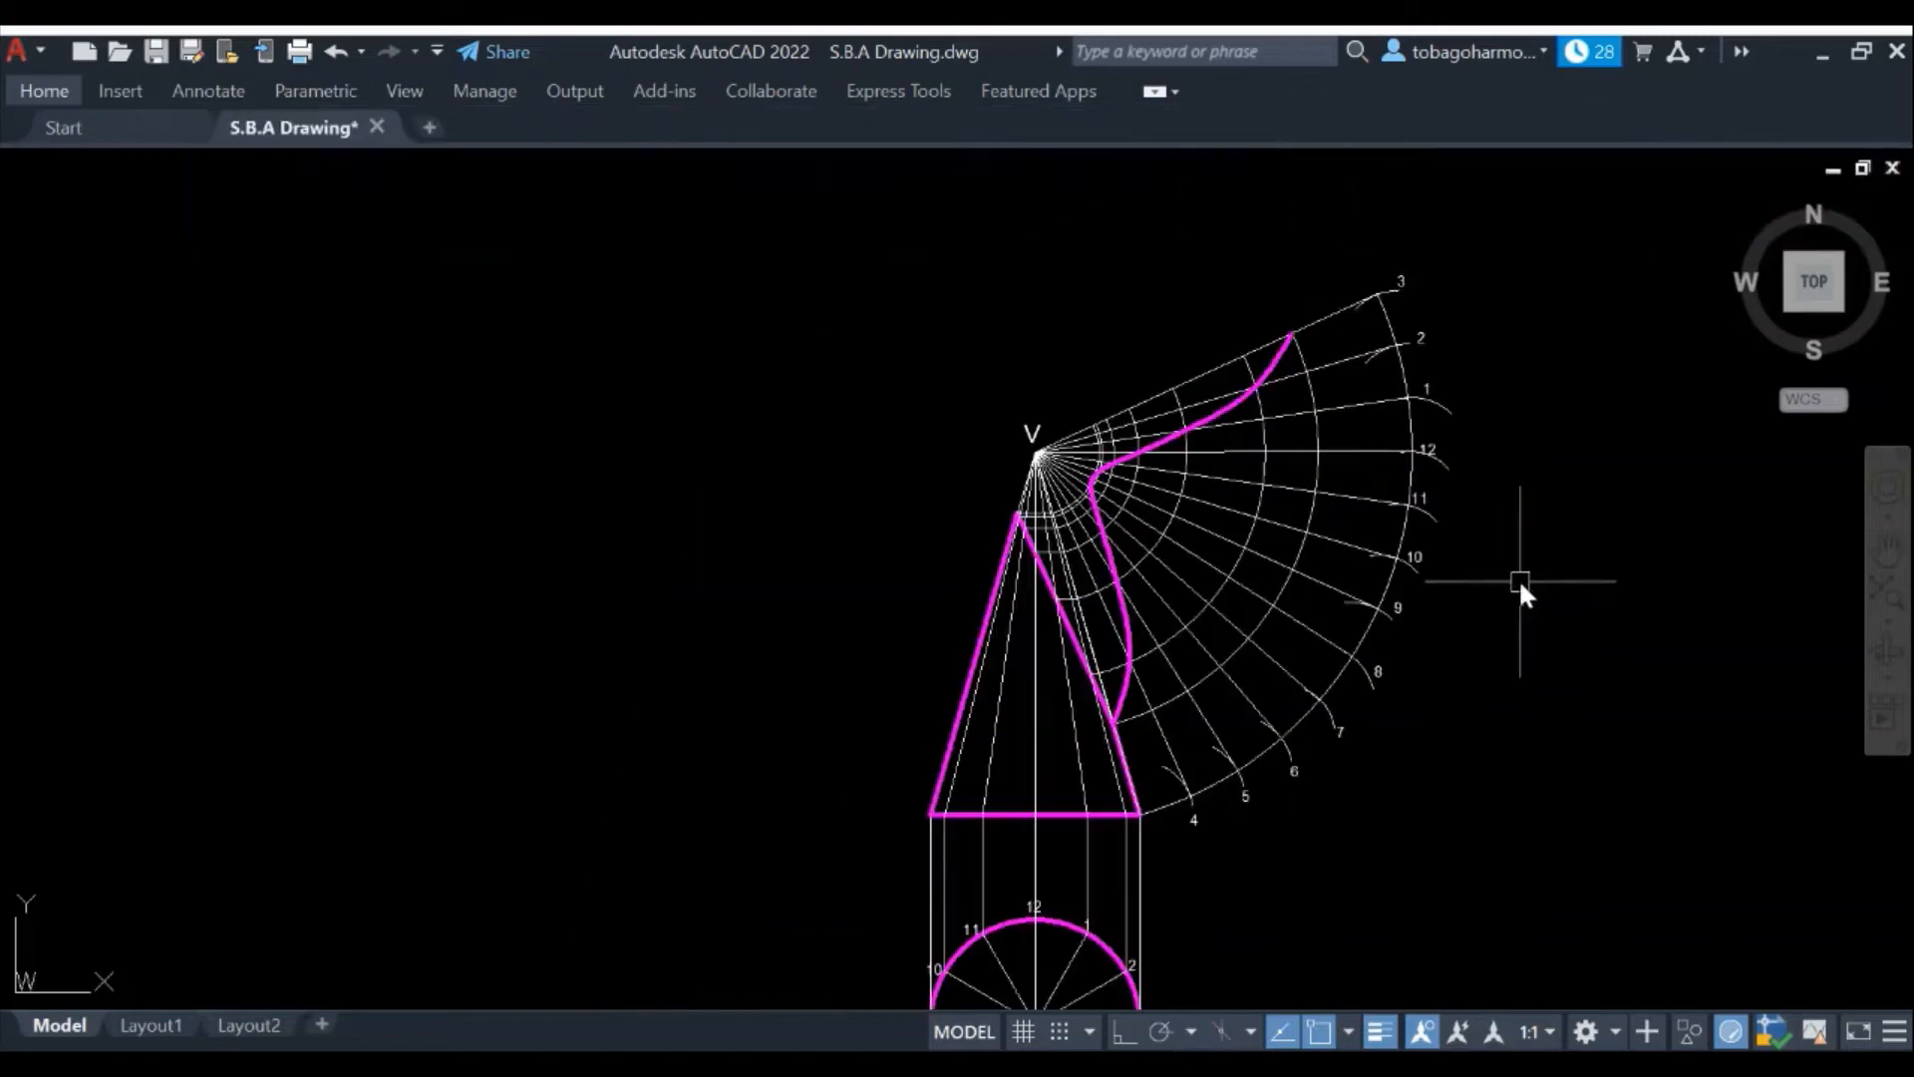
middle_click_drag(1557, 552, 1433, 463)
scroll(1436, 468, "down", 2)
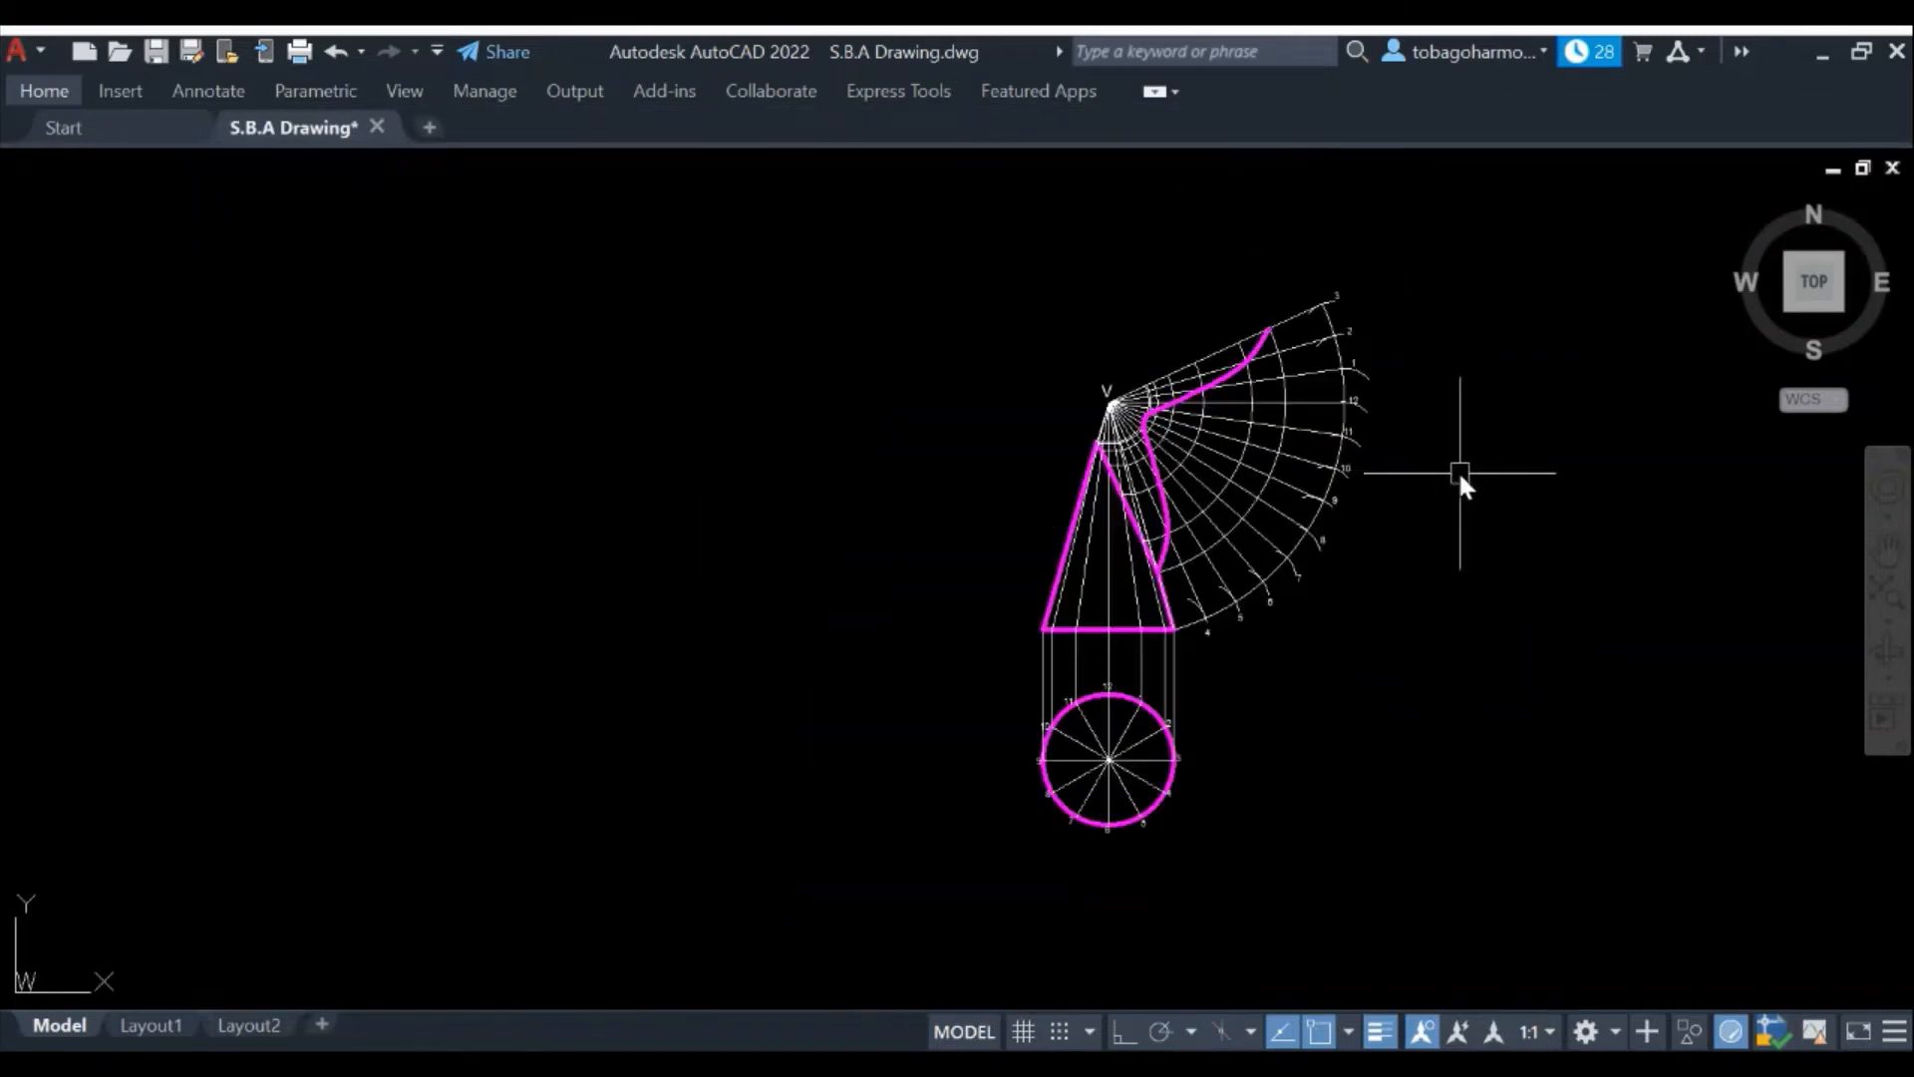
scroll(1450, 498, "up", 2)
middle_click_drag(1415, 533, 1382, 455)
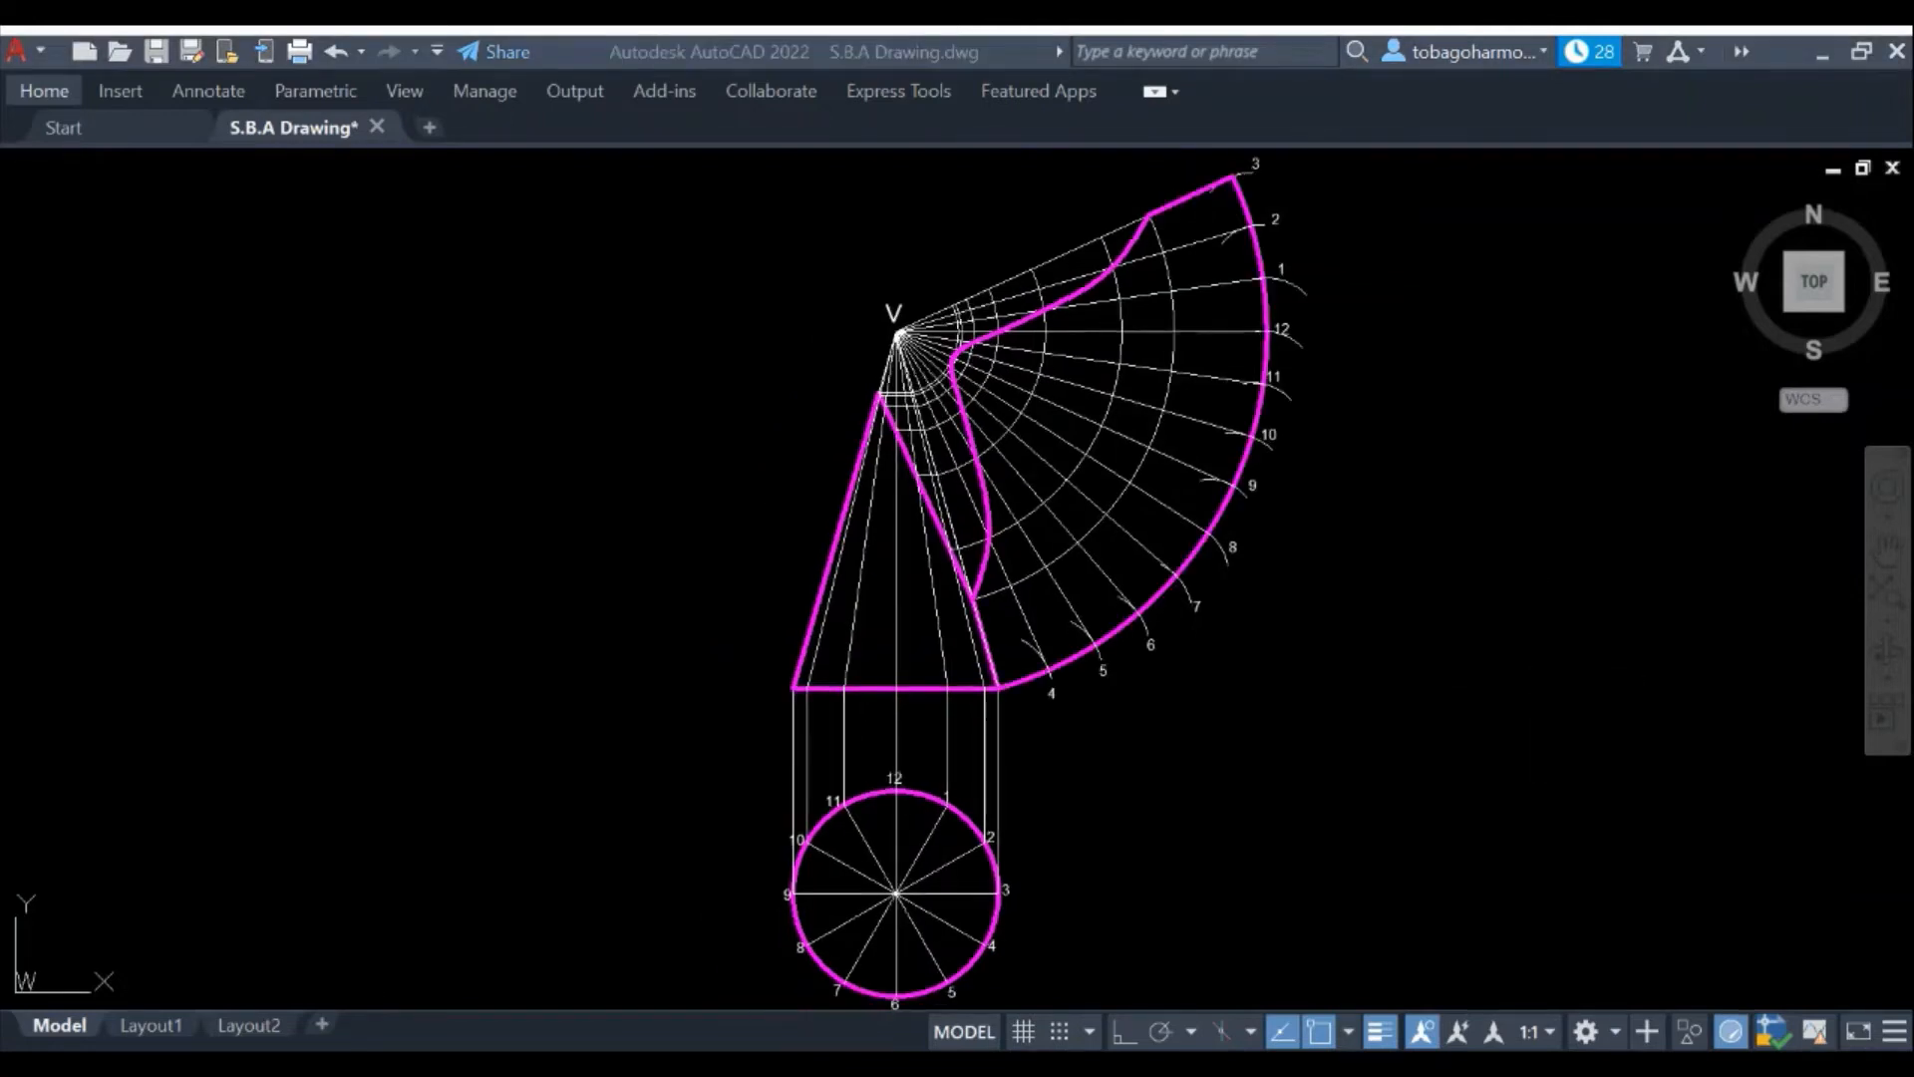
left_click(1552, 493)
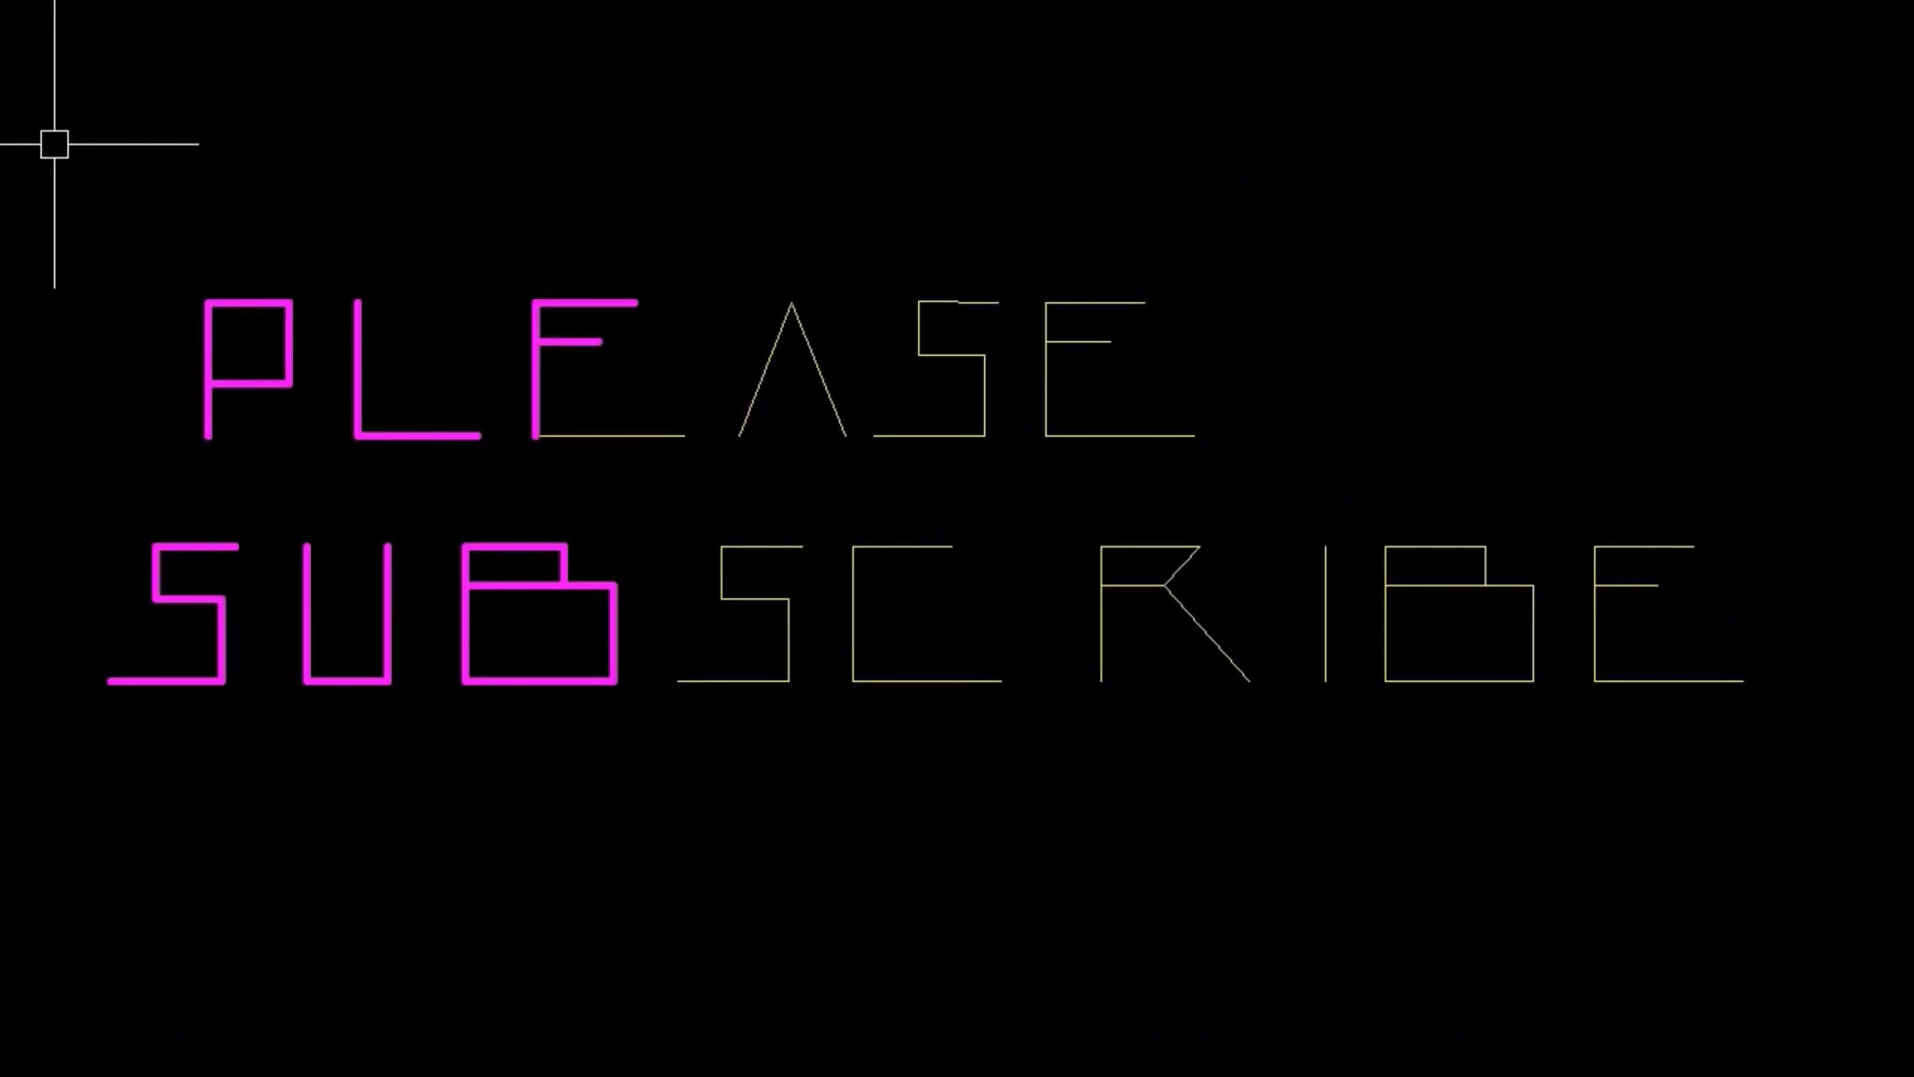
Select all the linework of the PLEASE SUBSCRIBE lettering
left_click(51, 140)
left_click(1848, 808)
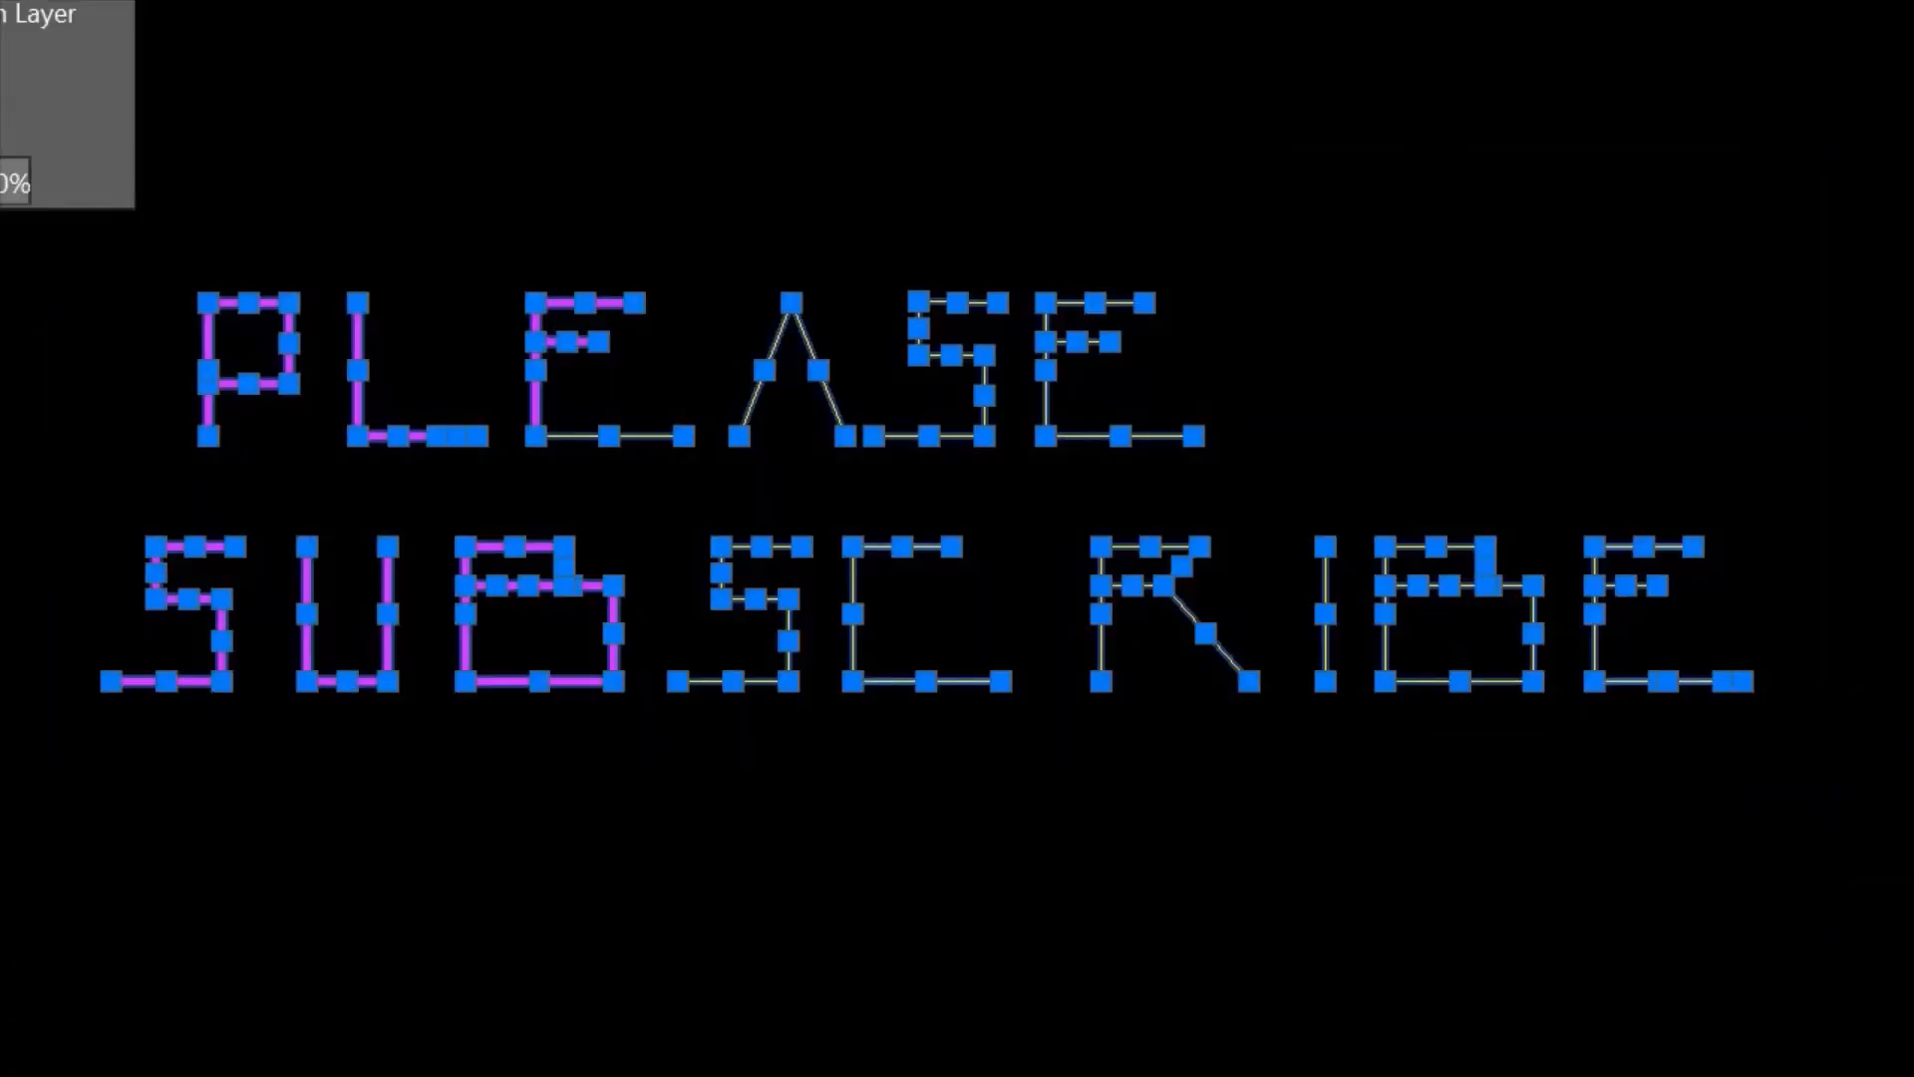